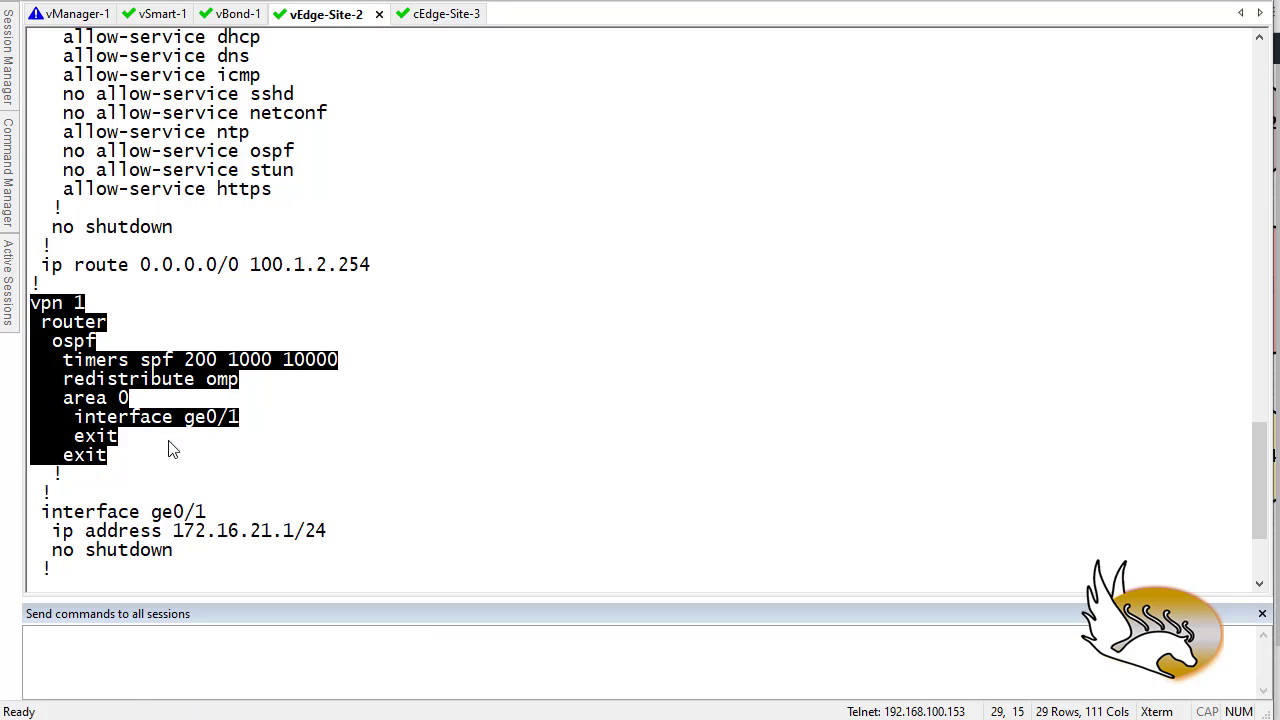
# - Highlight the vpn 1 OSPF lines: router ospf, redistribute omp, area 0, interface ge0/1 and its address
pyautogui.click(162, 430)
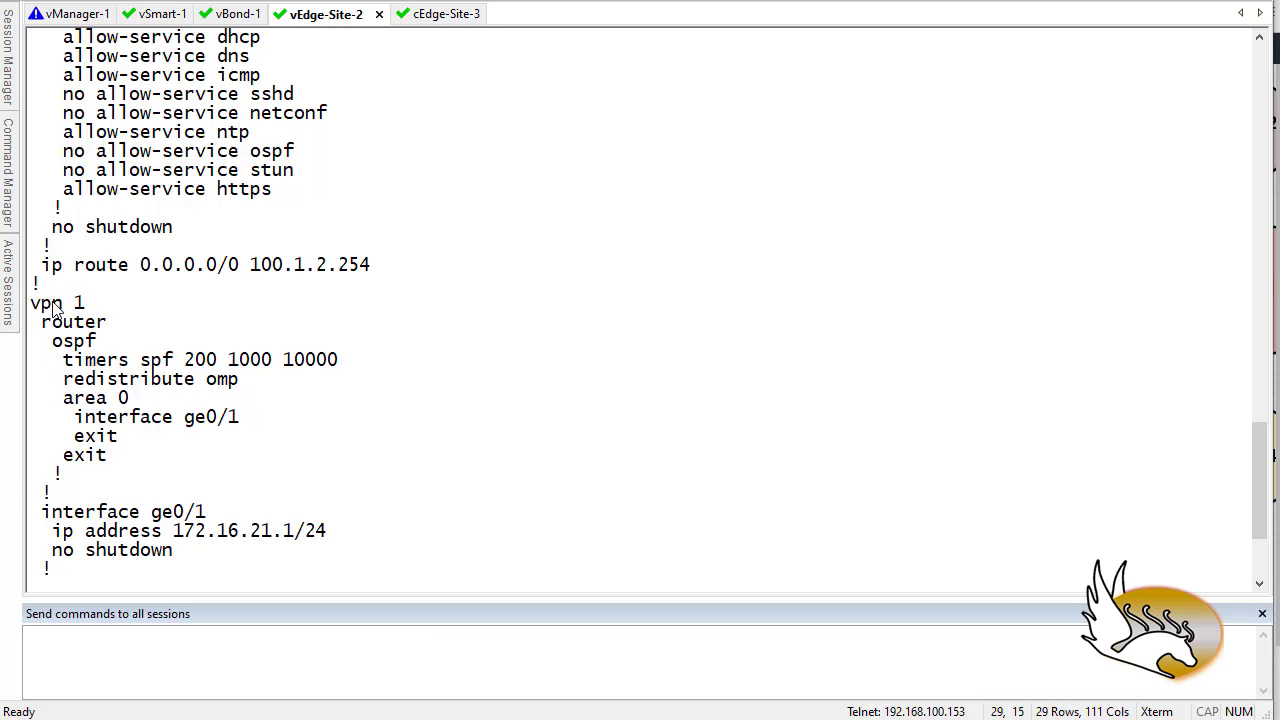
pyautogui.moveTo(42, 321); pyautogui.dragTo(97, 342)
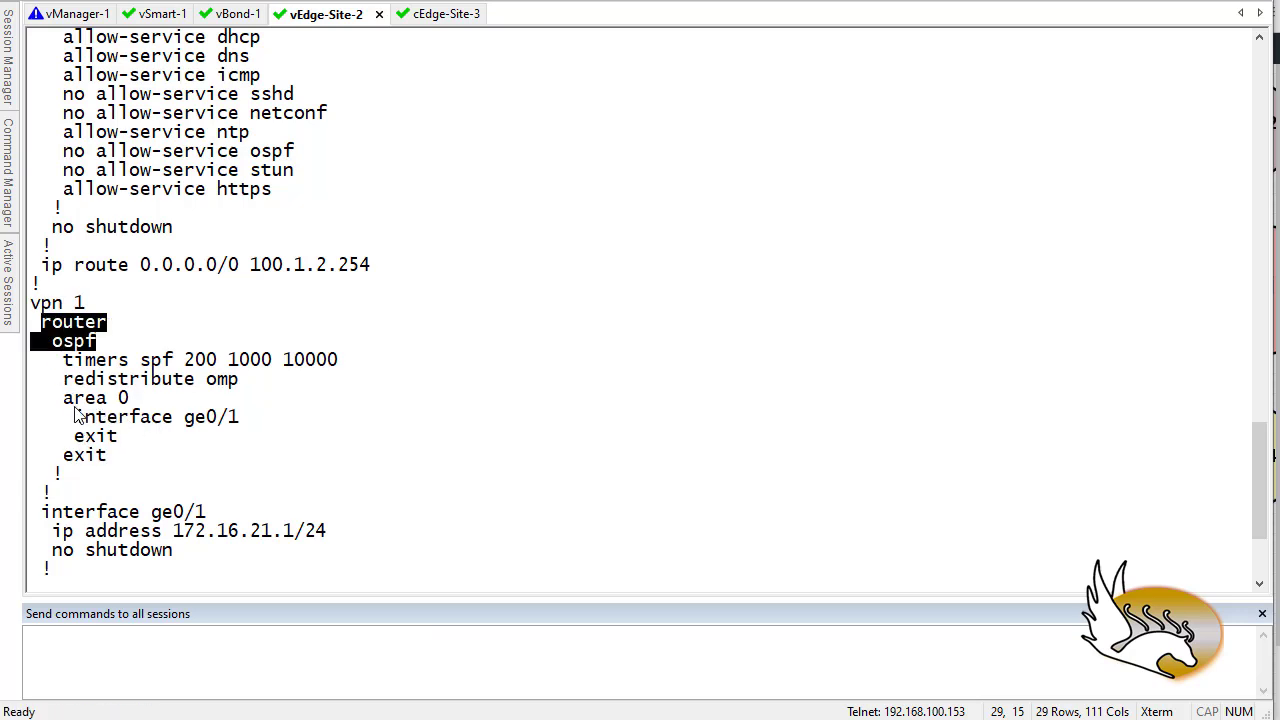
pyautogui.moveTo(65, 385); pyautogui.dragTo(235, 389)
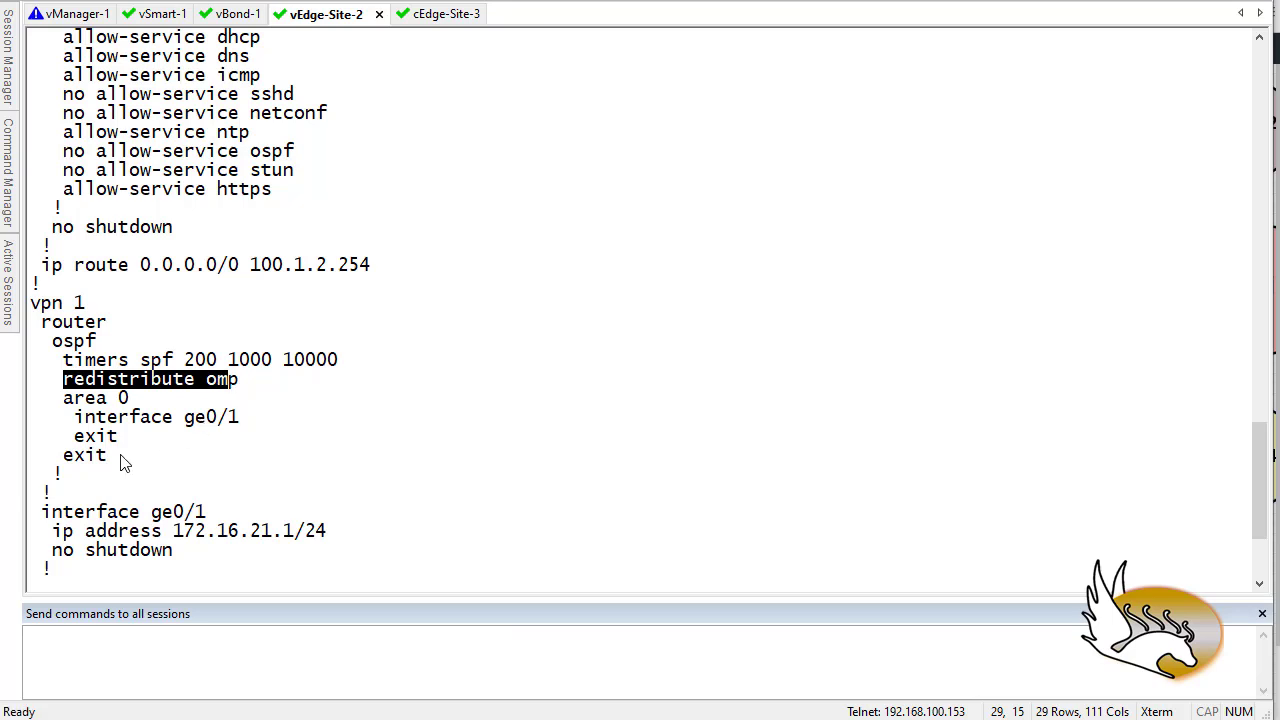
pyautogui.moveTo(53, 399); pyautogui.dragTo(143, 405)
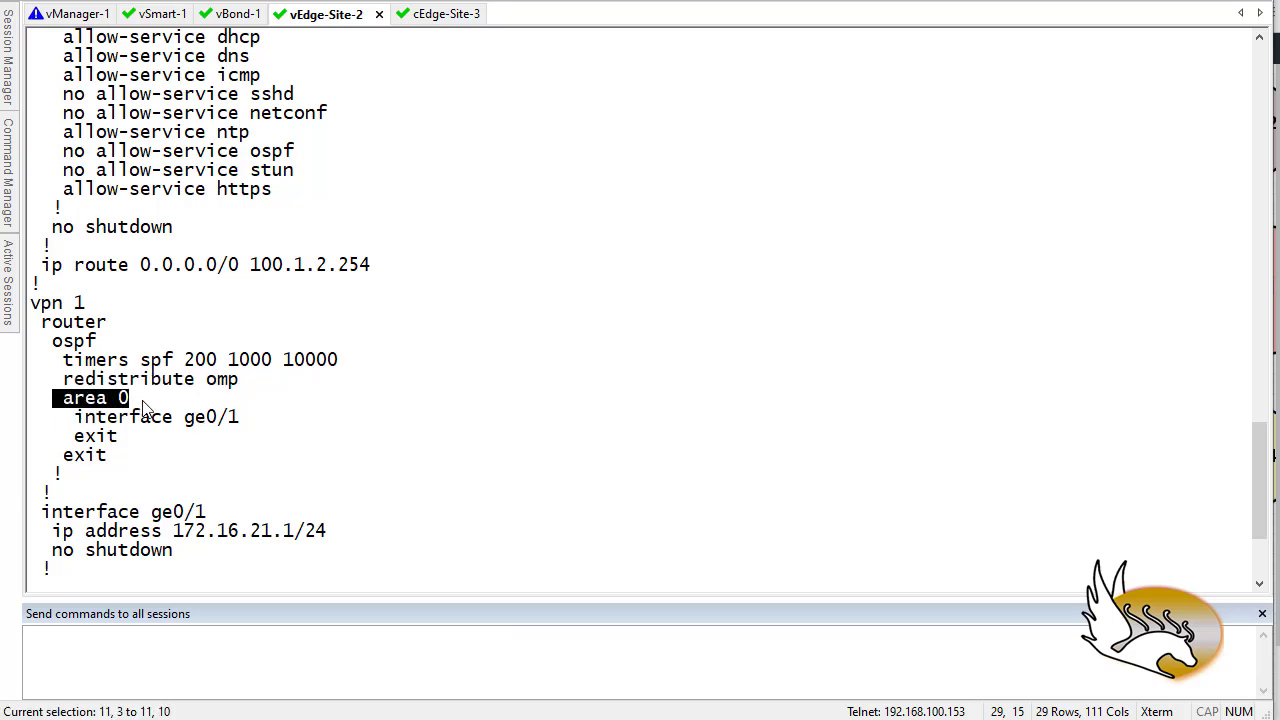
pyautogui.moveTo(64, 420); pyautogui.dragTo(243, 421)
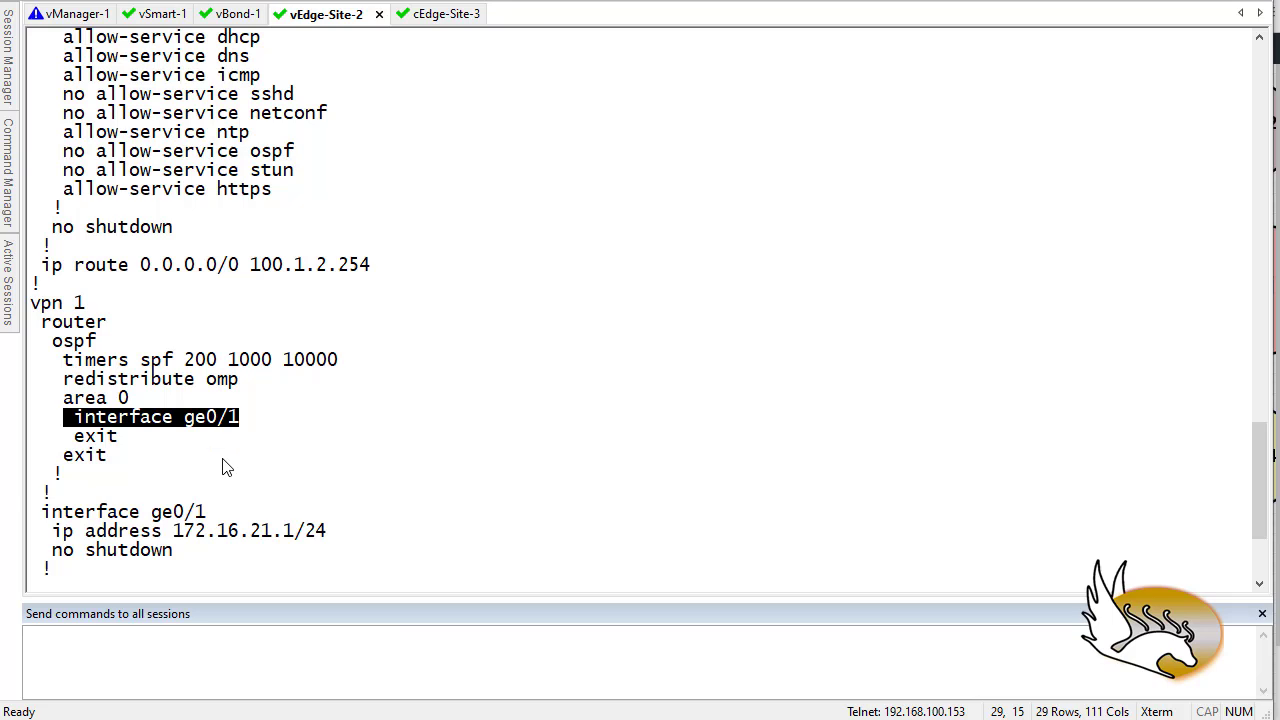
pyautogui.scroll(-1, 226, 455)
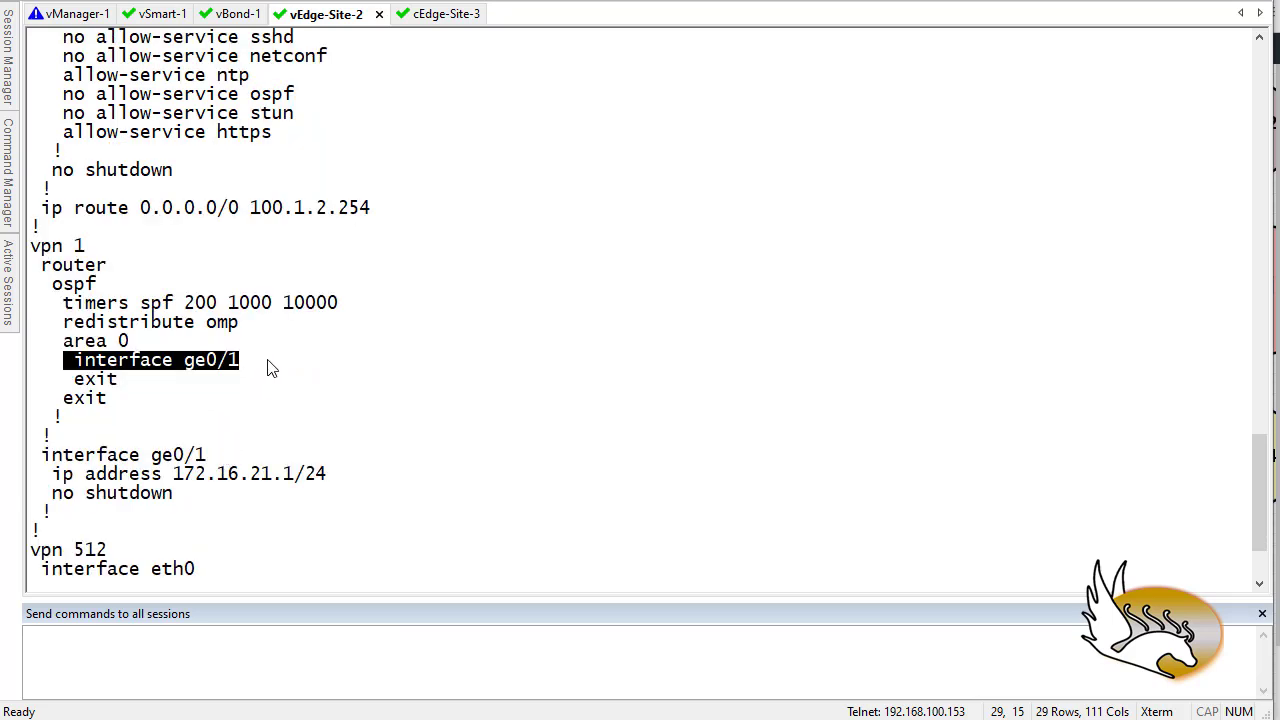
pyautogui.click(38, 456)
pyautogui.moveTo(118, 468); pyautogui.dragTo(231, 506)
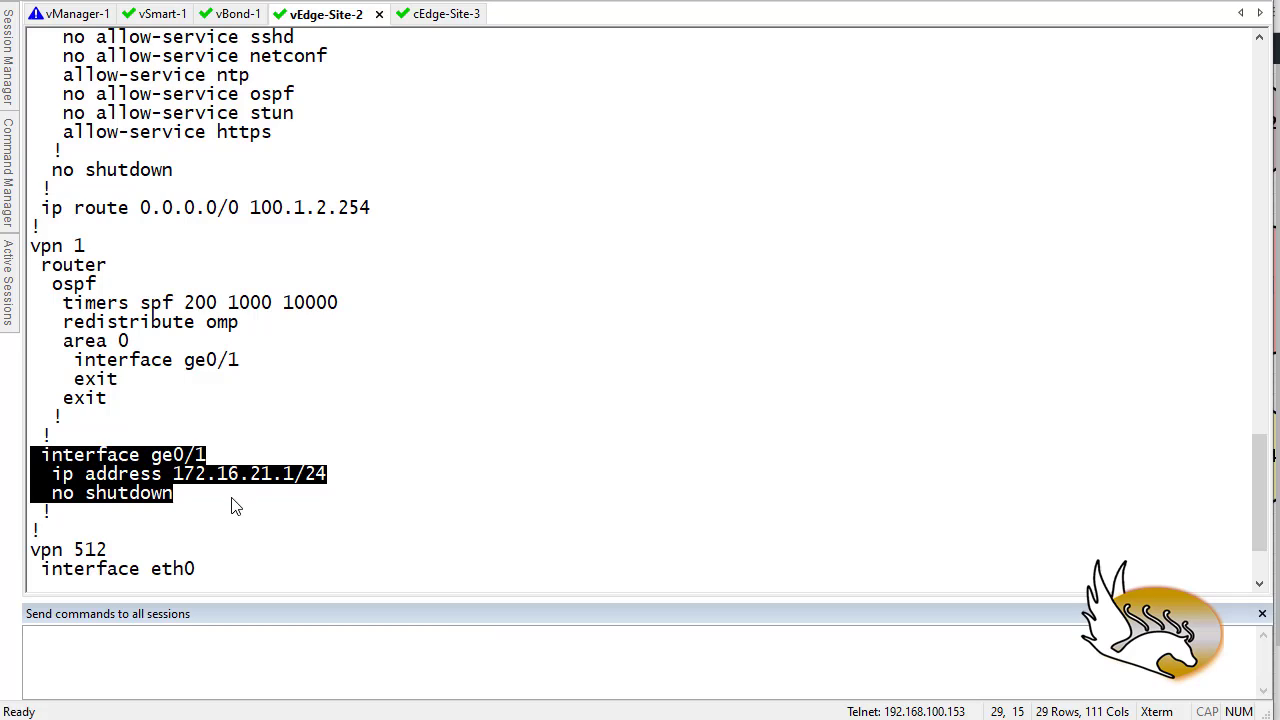
# - Highlight the vpn 512 interface eth0 lines, then scroll the sh run output back to the top
pyautogui.scroll(-1, 224, 502)
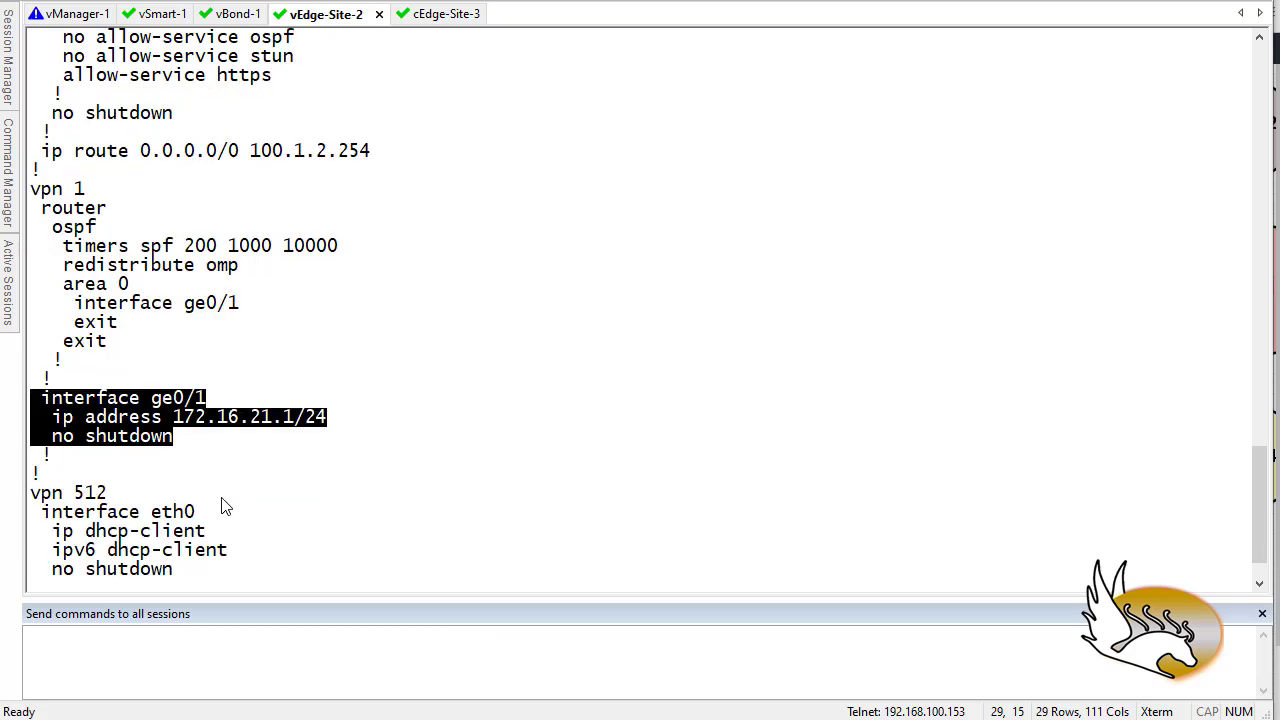
pyautogui.scroll(-1, 40, 460)
pyautogui.moveTo(33, 437); pyautogui.dragTo(205, 464)
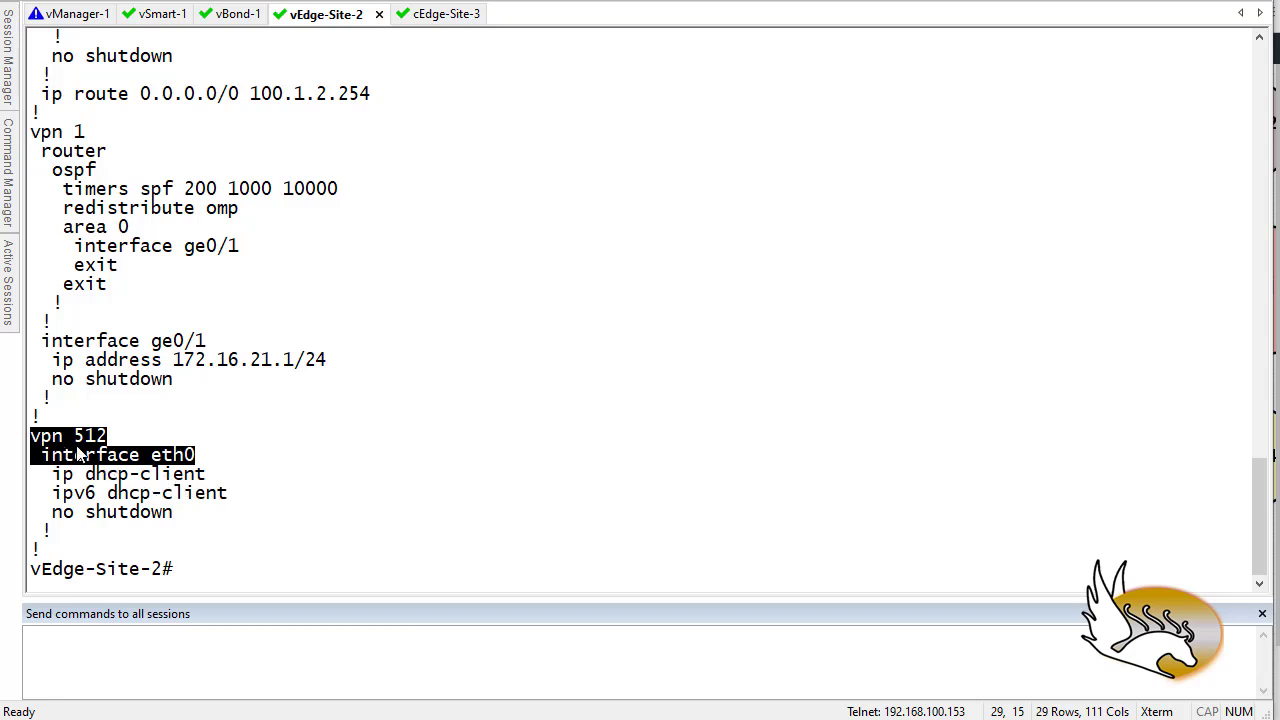
pyautogui.click(169, 481)
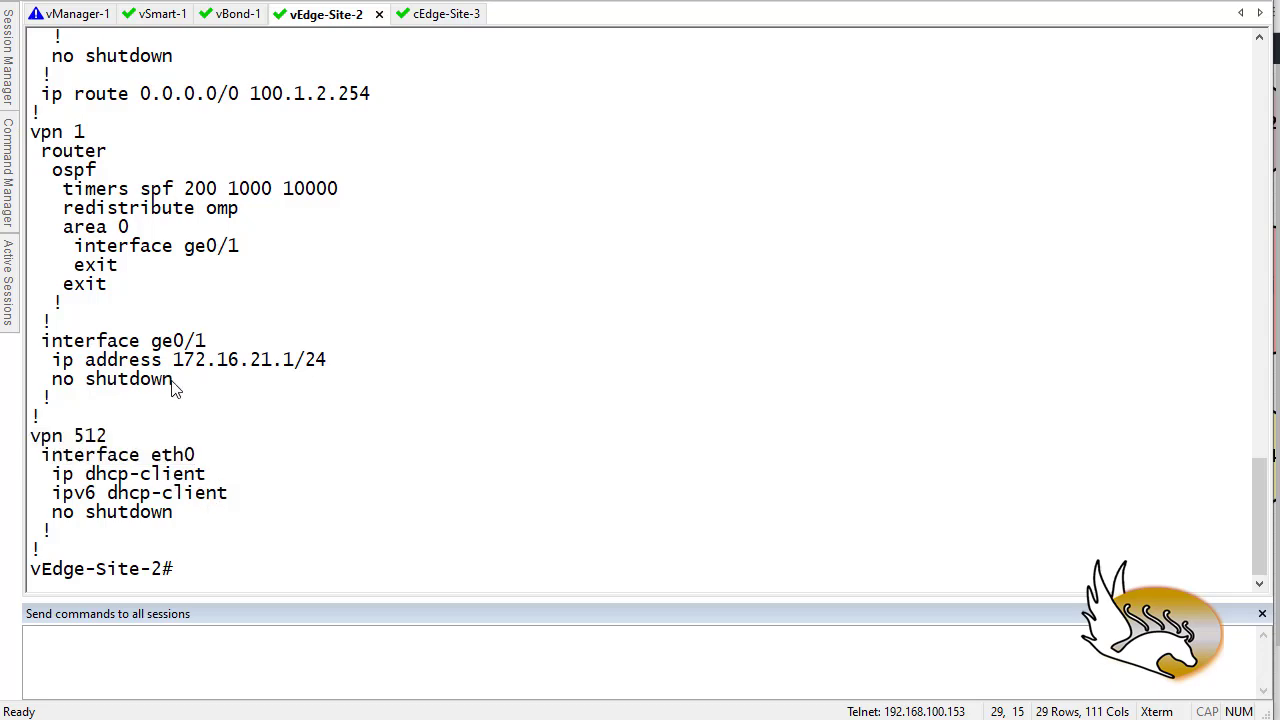
pyautogui.scroll(4, 168, 390)
pyautogui.scroll(12, 168, 398)
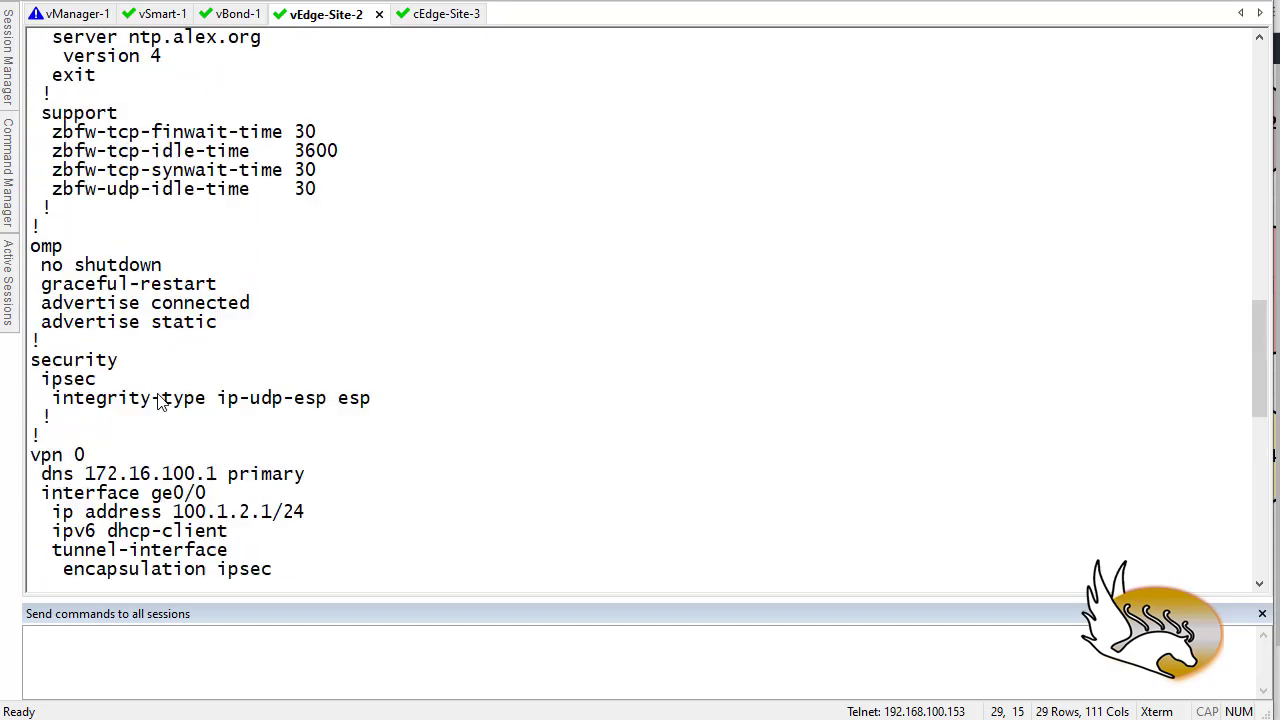
pyautogui.scroll(10, 157, 400)
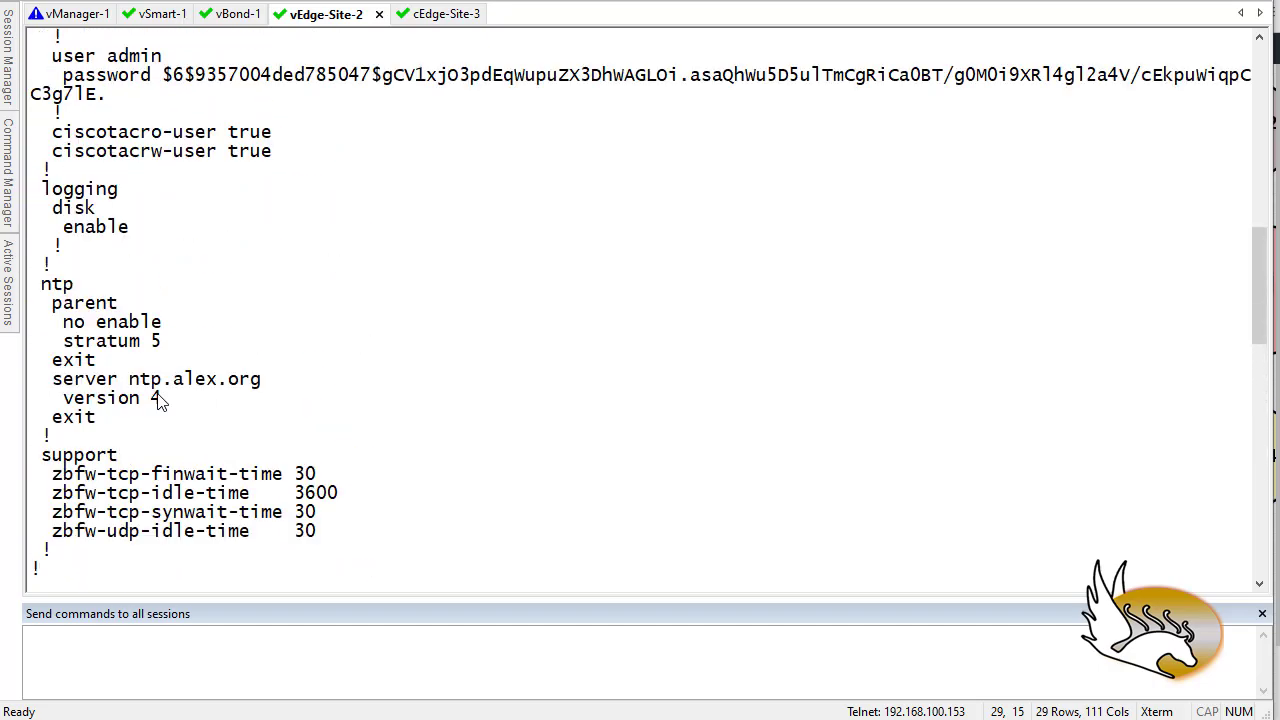
pyautogui.scroll(1, 157, 400)
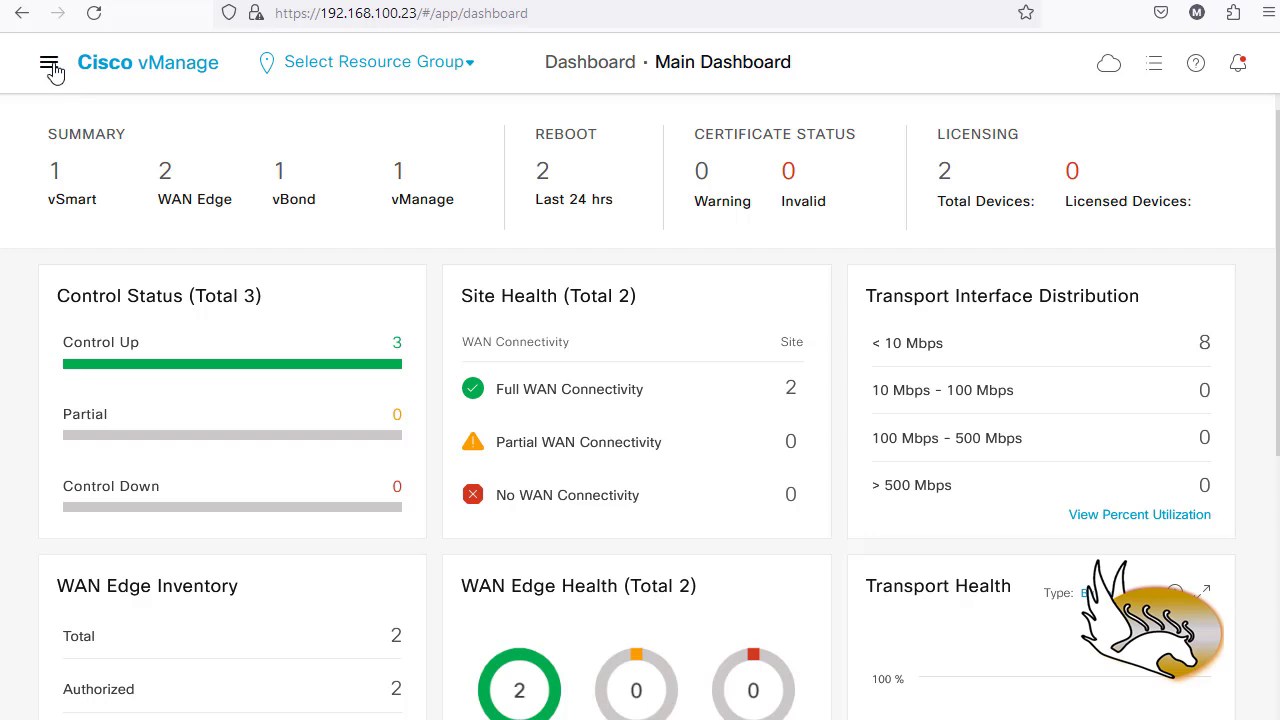
# - Go to Configuration > Templates from the vManage main navigation menu
pyautogui.click(49, 67)
pyautogui.moveTo(100, 232)
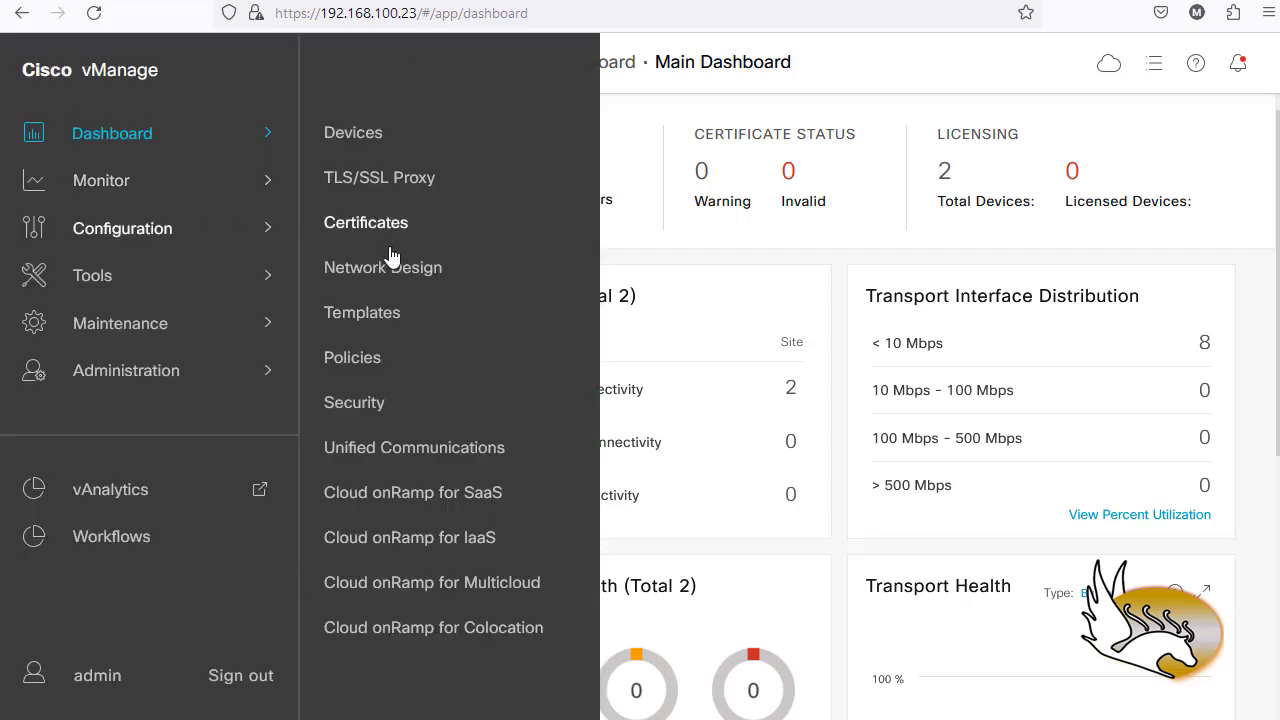
pyautogui.click(368, 316)
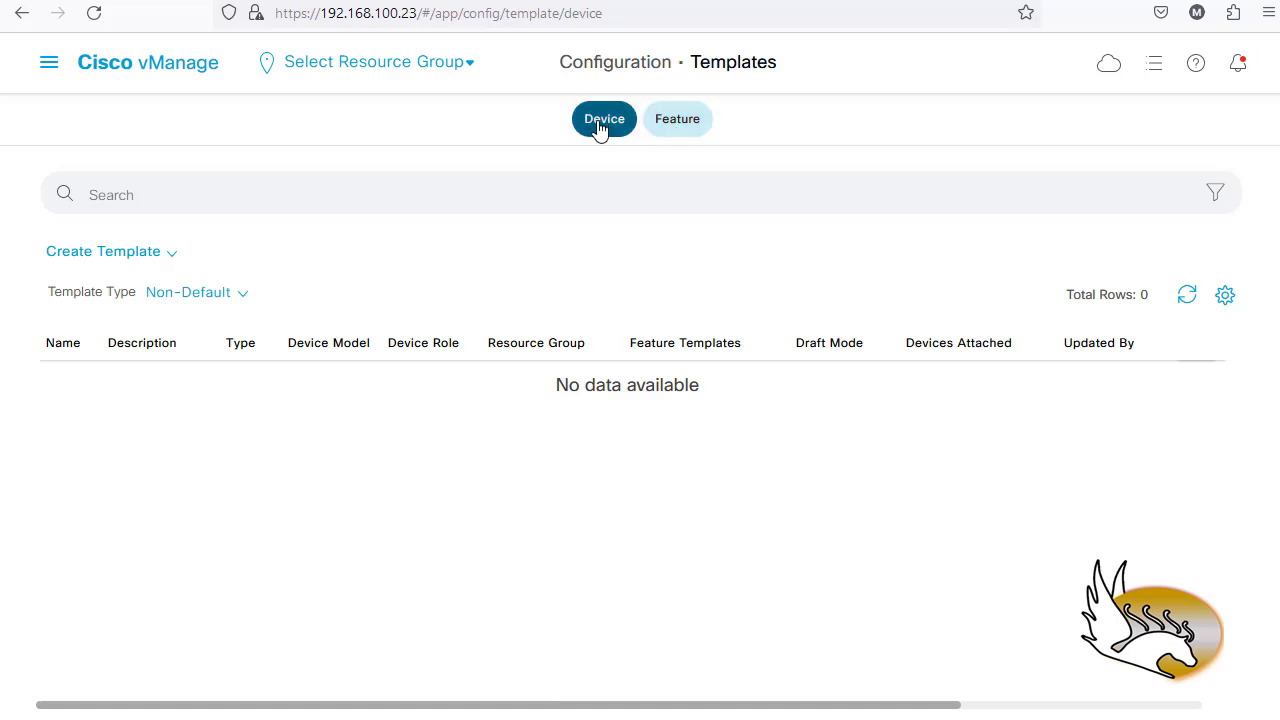
# - Glance at the Feature templates list, return to Device templates, and open the Create Template choices
pyautogui.click(692, 132)
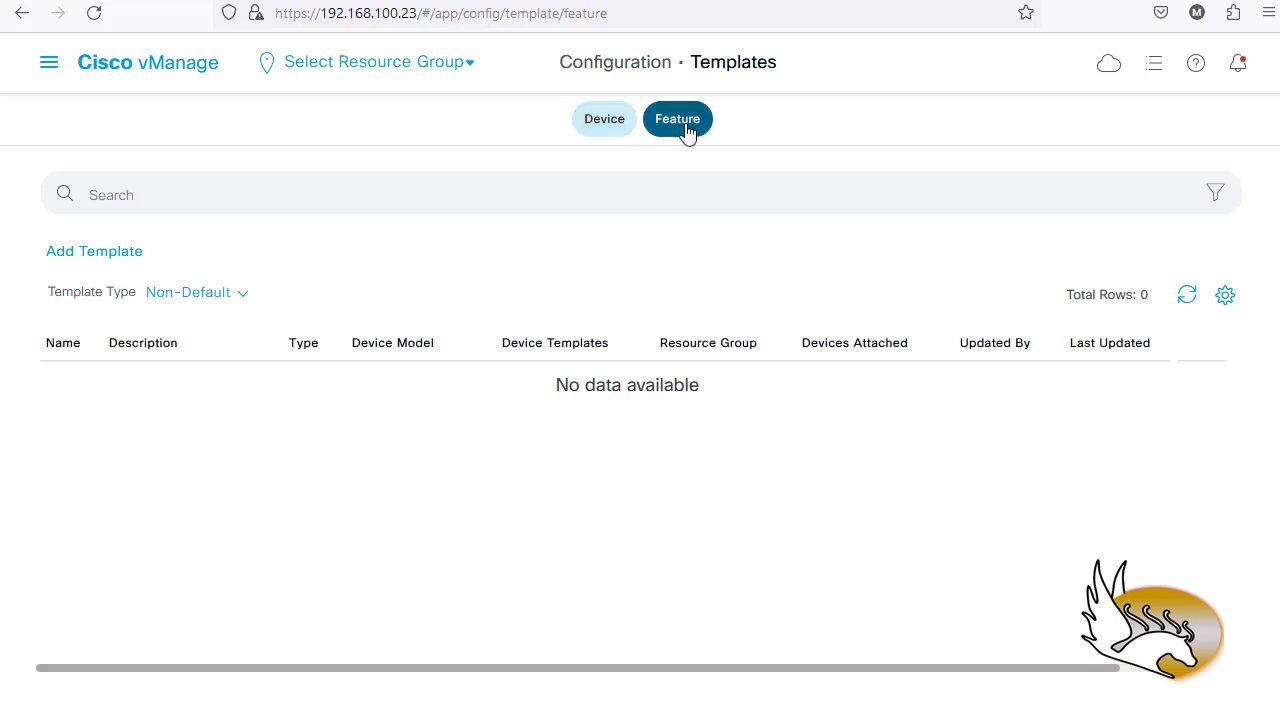
pyautogui.click(597, 128)
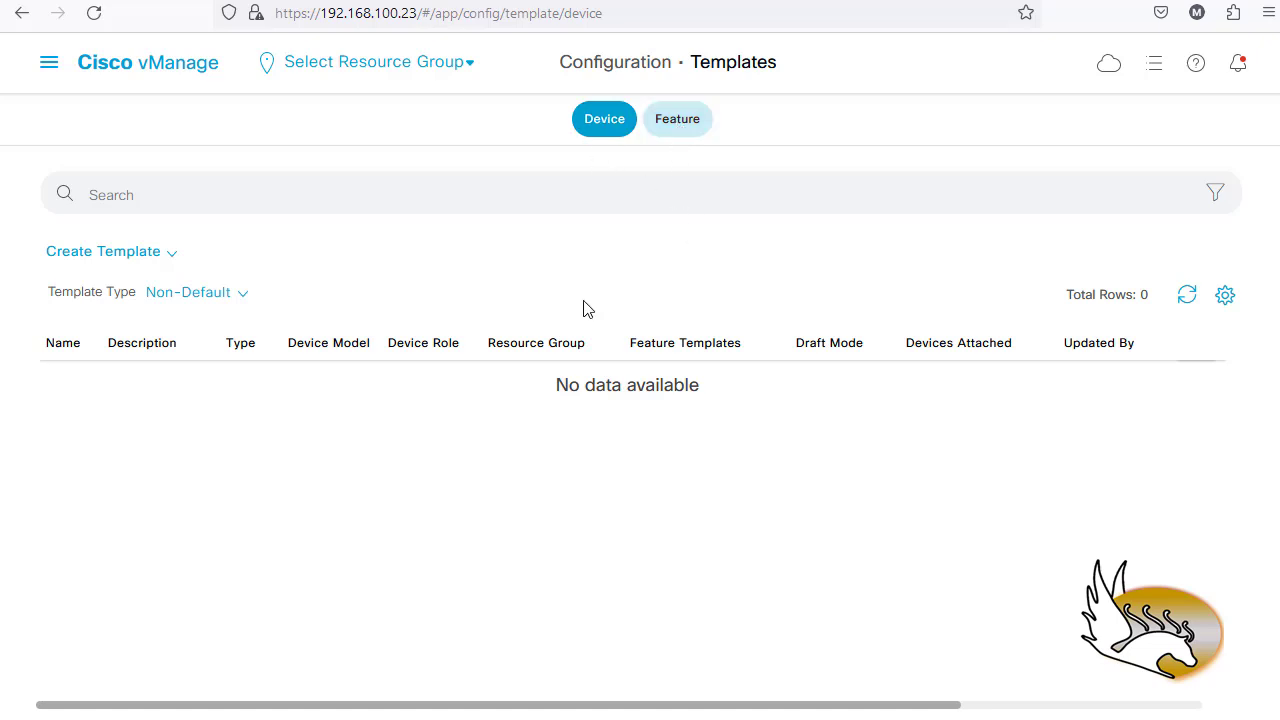
pyautogui.click(170, 255)
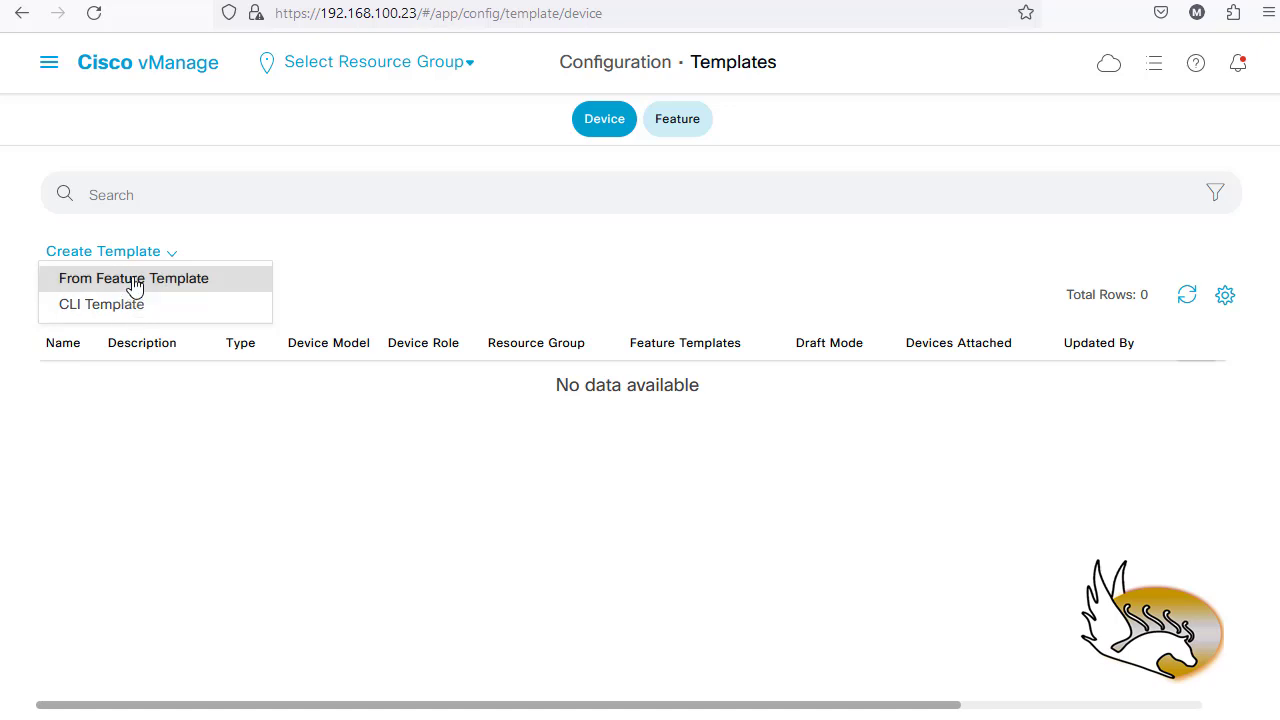
# - Create a device template from feature templates with vEdge Cloud as the device model
pyautogui.click(134, 280)
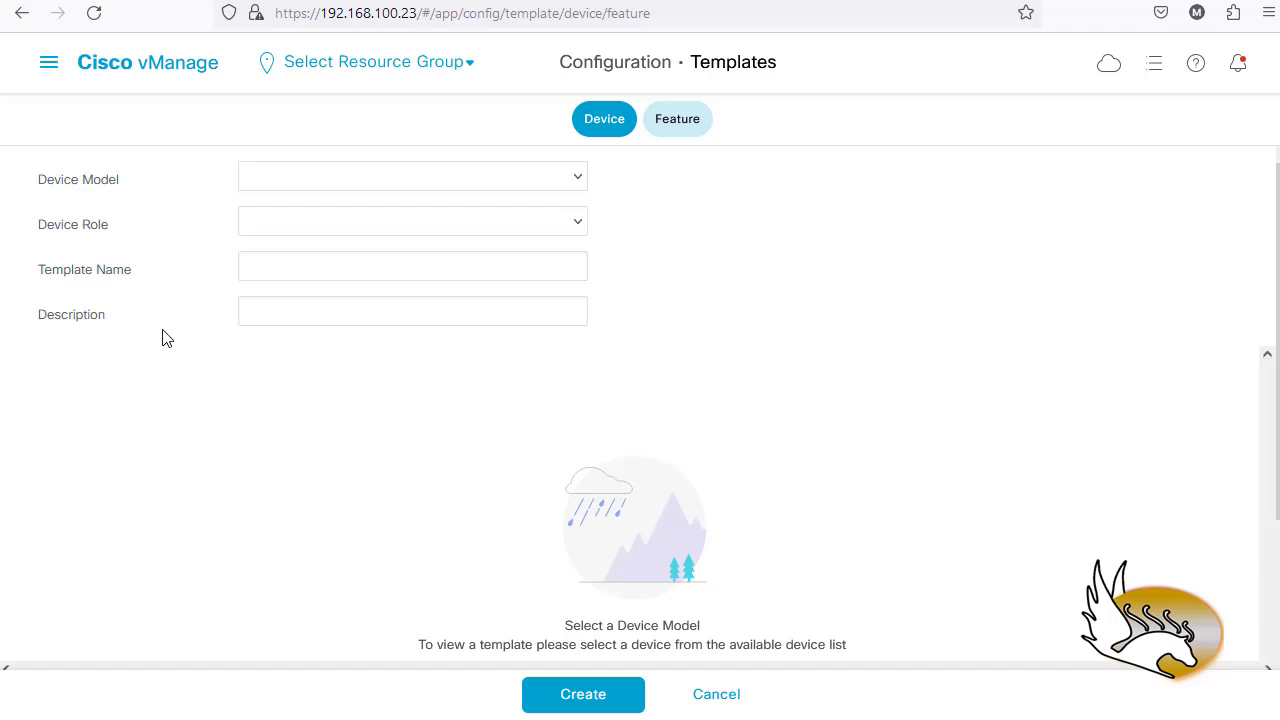
pyautogui.click(579, 180)
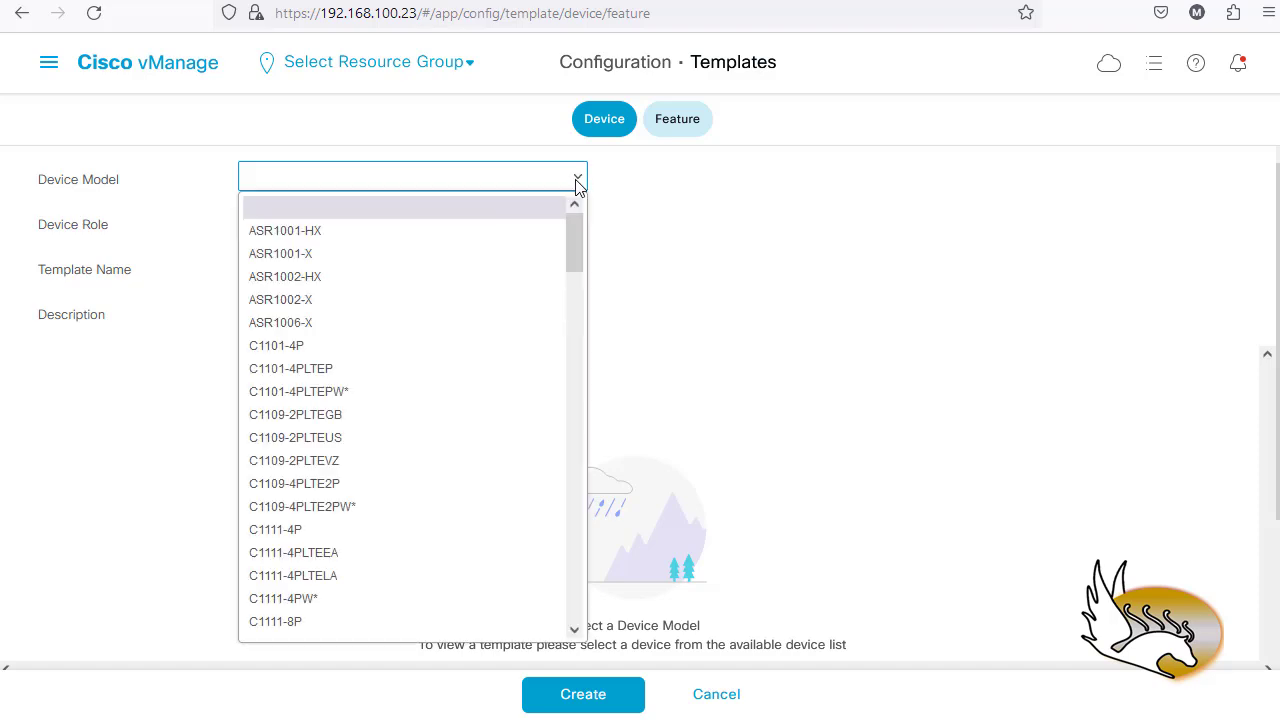
pyautogui.moveTo(572, 234); pyautogui.dragTo(576, 600)
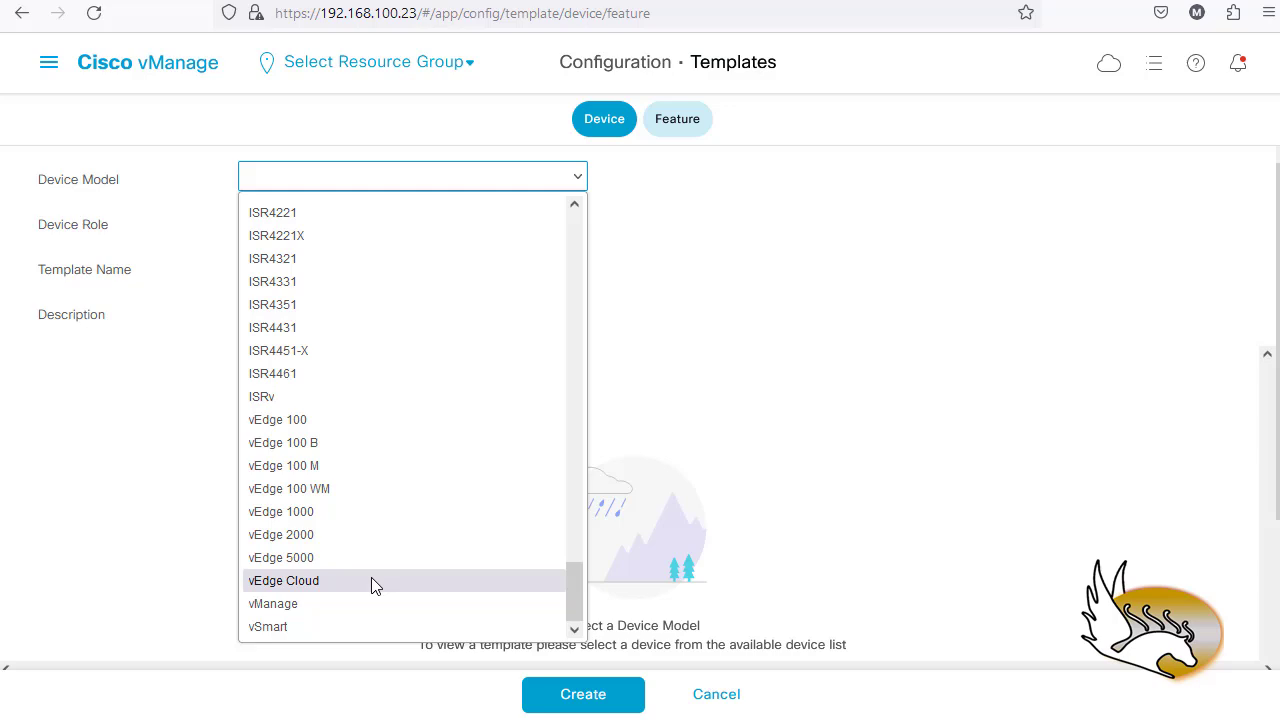
pyautogui.scroll(5, 380, 308)
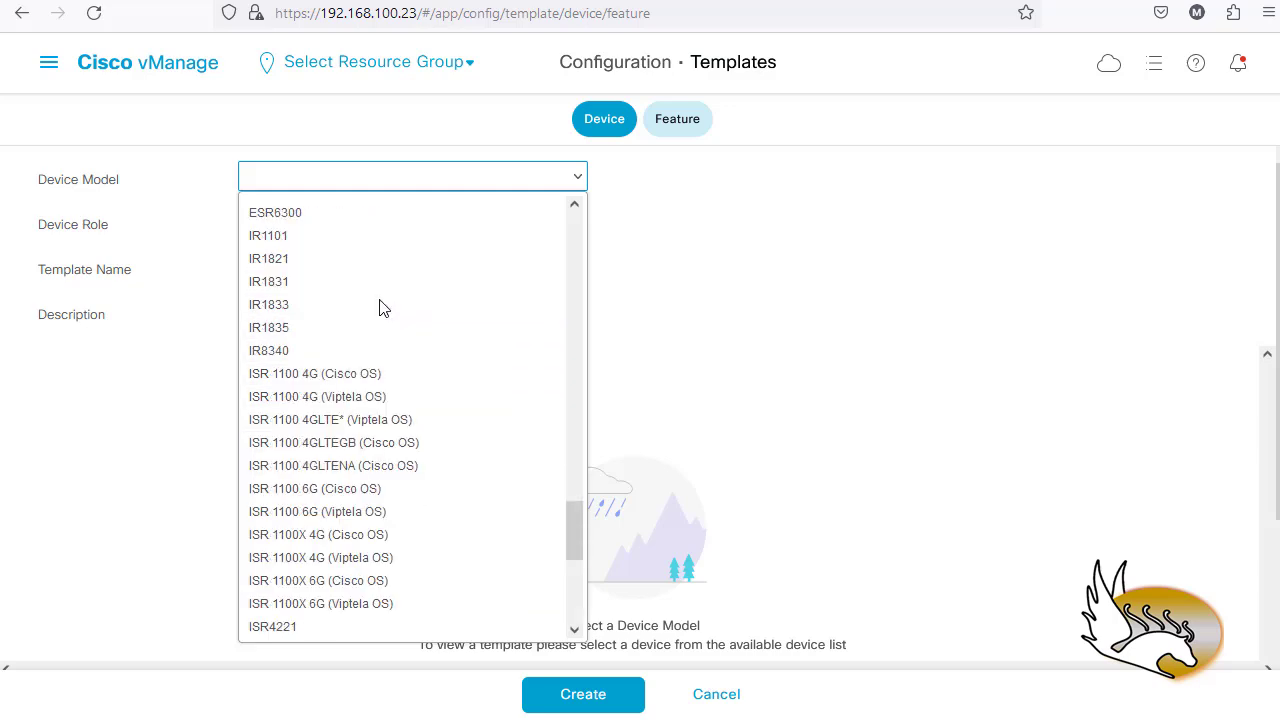
pyautogui.scroll(2, 380, 306)
pyautogui.scroll(2, 300, 270)
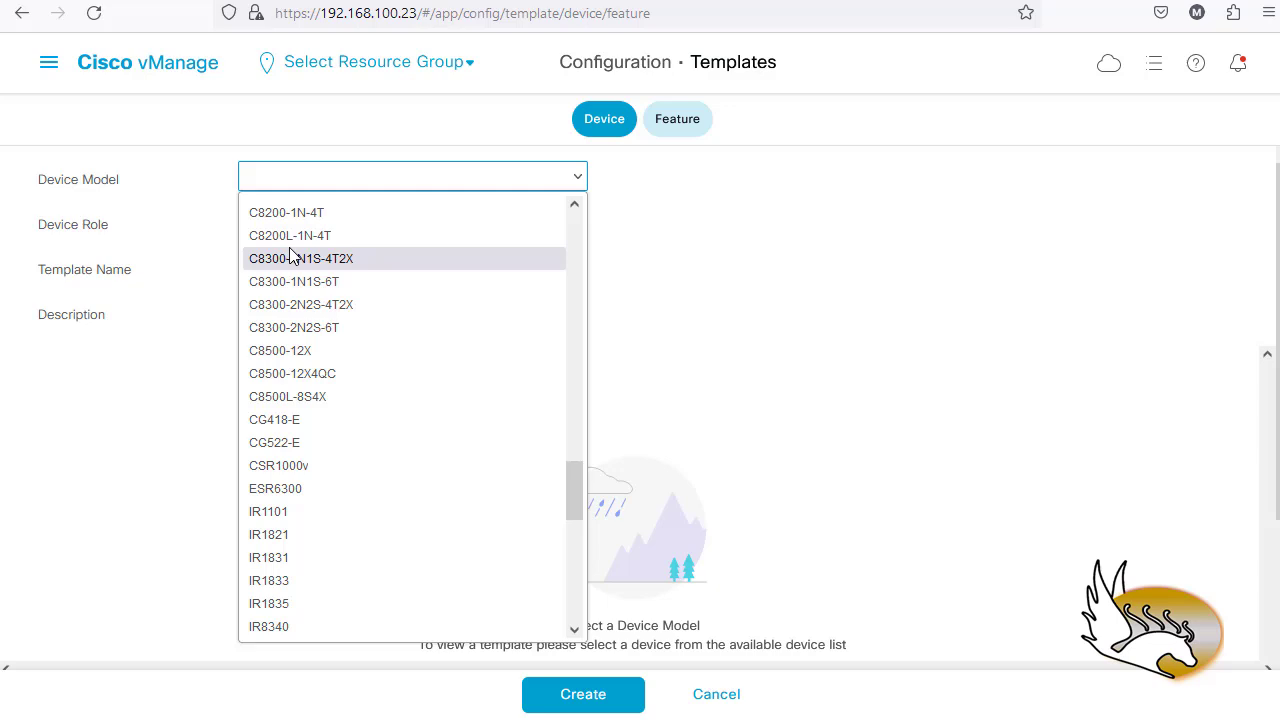
pyautogui.scroll(2, 290, 255)
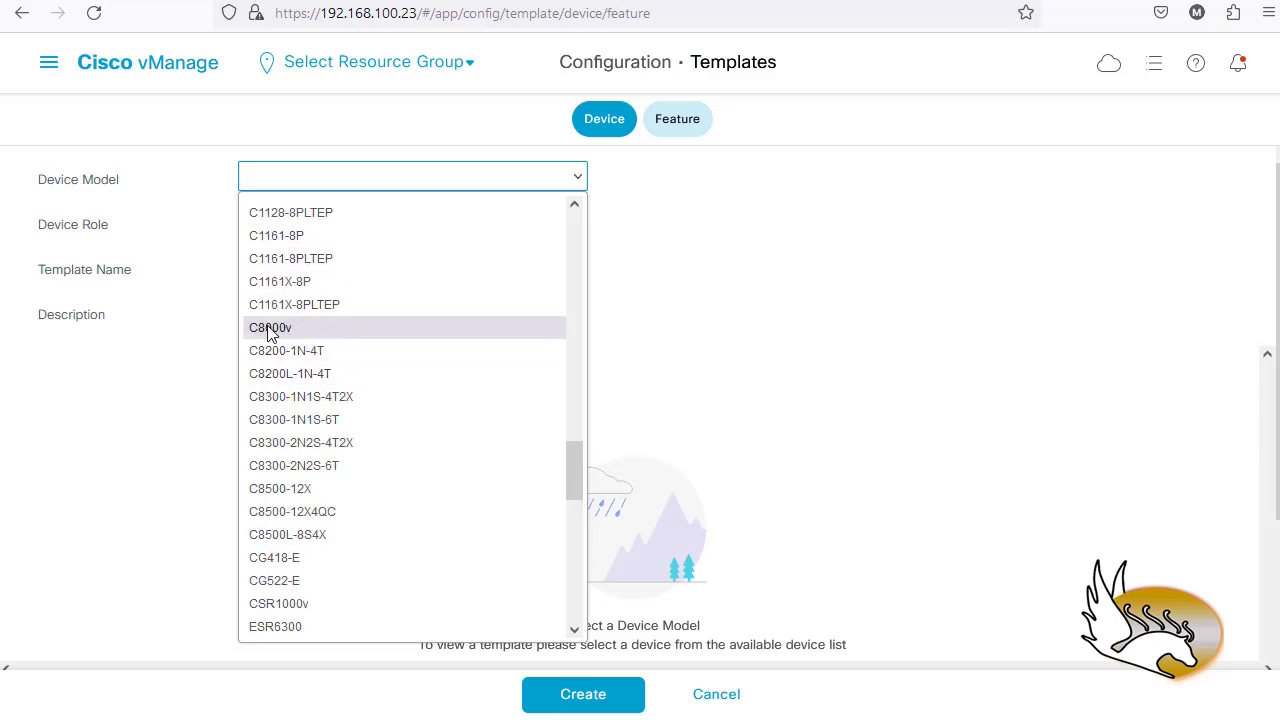
pyautogui.scroll(6, 300, 334)
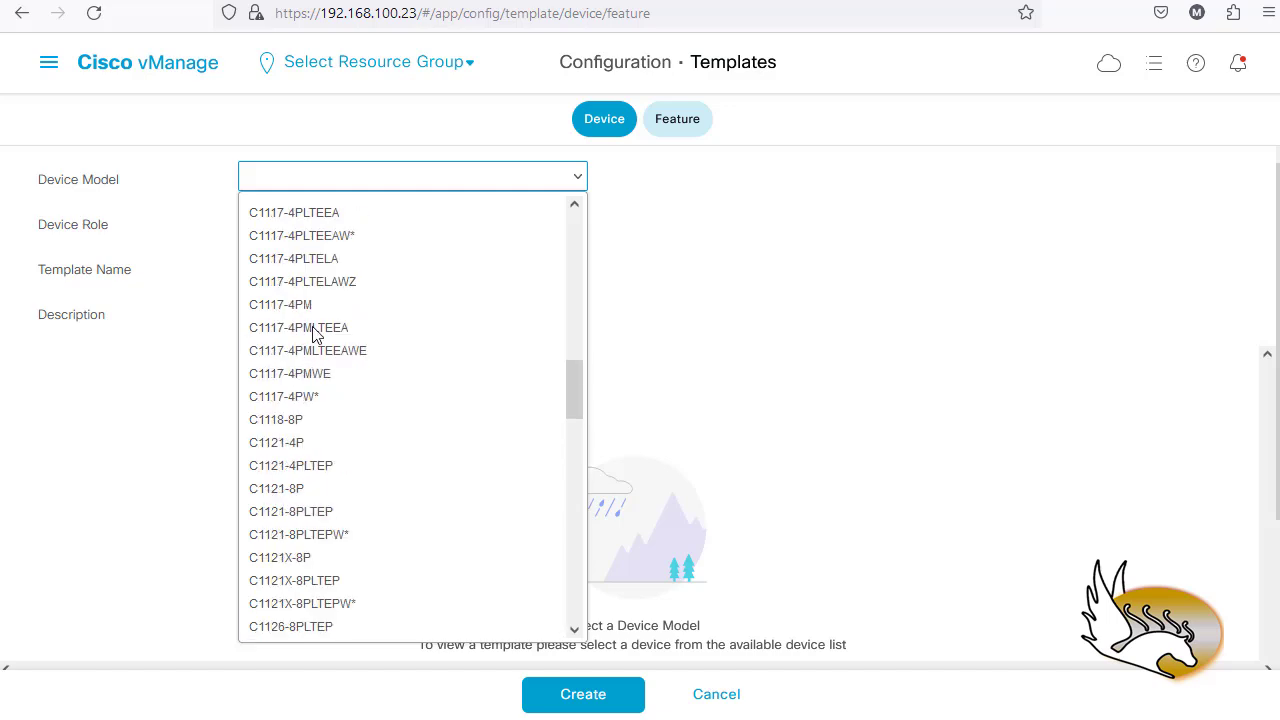
pyautogui.scroll(-20, 340, 390)
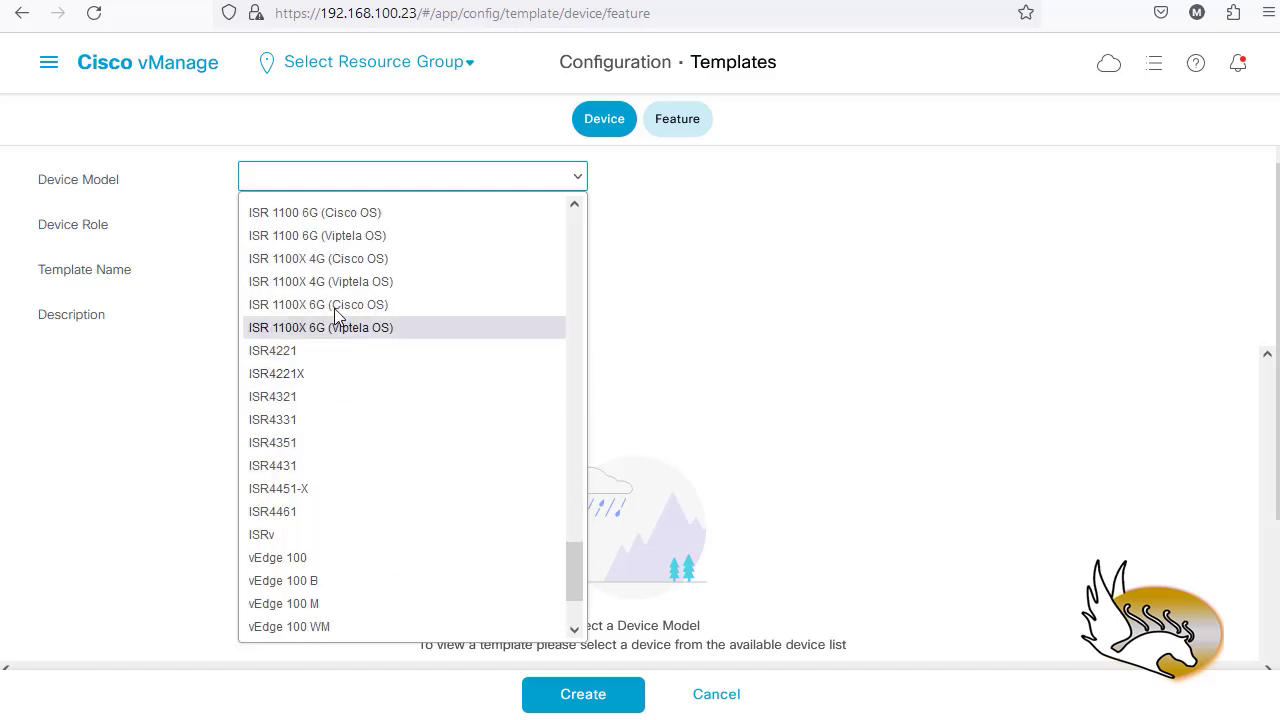
pyautogui.scroll(-2, 340, 350)
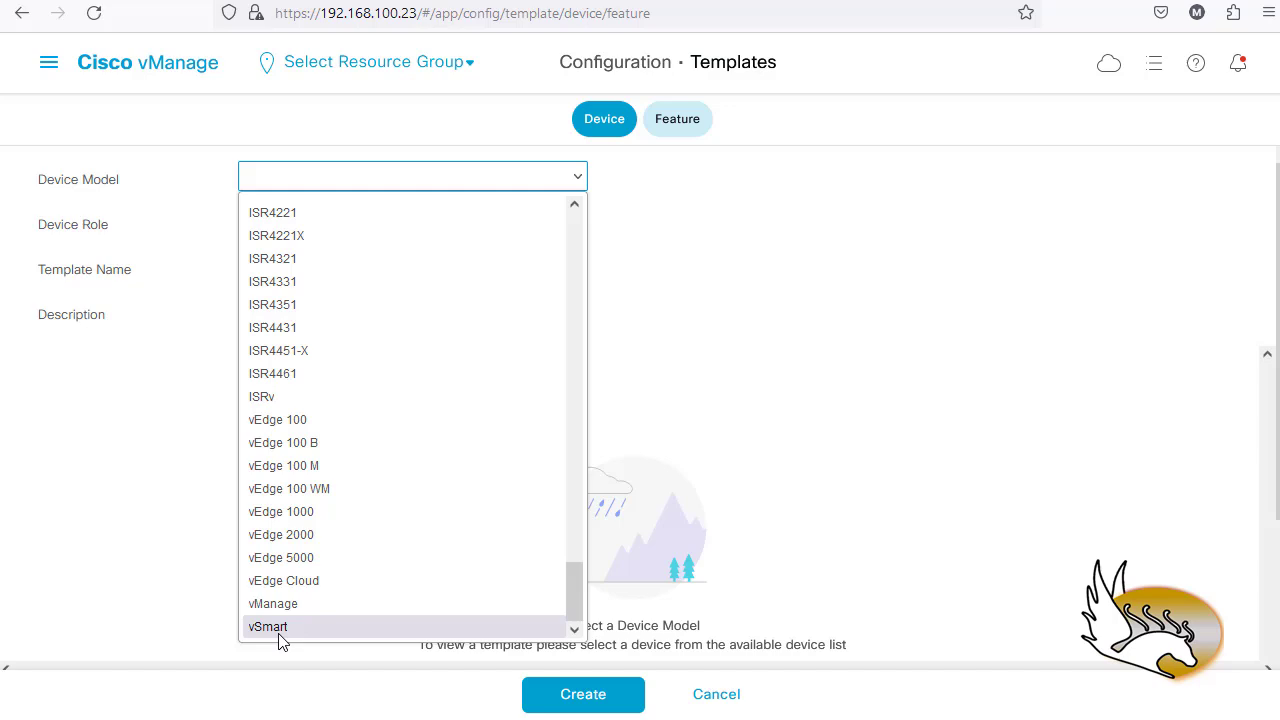
pyautogui.click(307, 590)
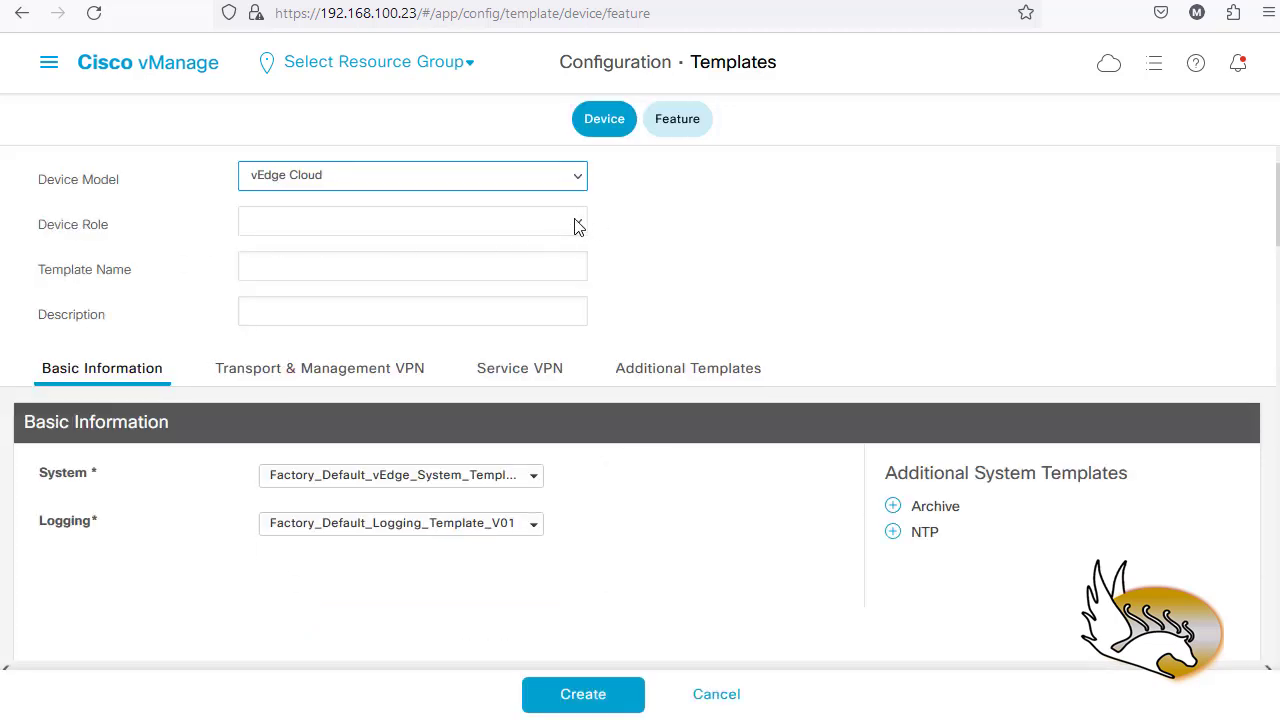
# - Set the device role to SDWAN Edge and name the template WAN_Edge_General_Template
pyautogui.click(575, 222)
pyautogui.click(312, 276)
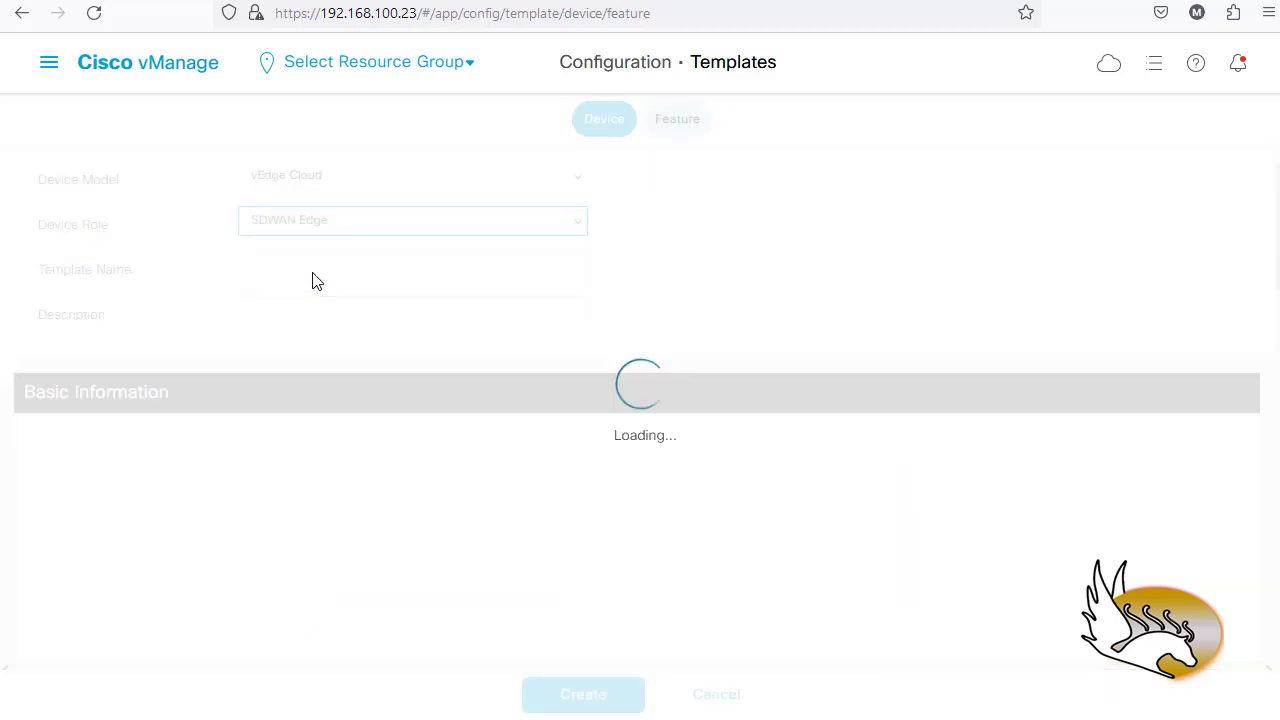
pyautogui.click(291, 275)
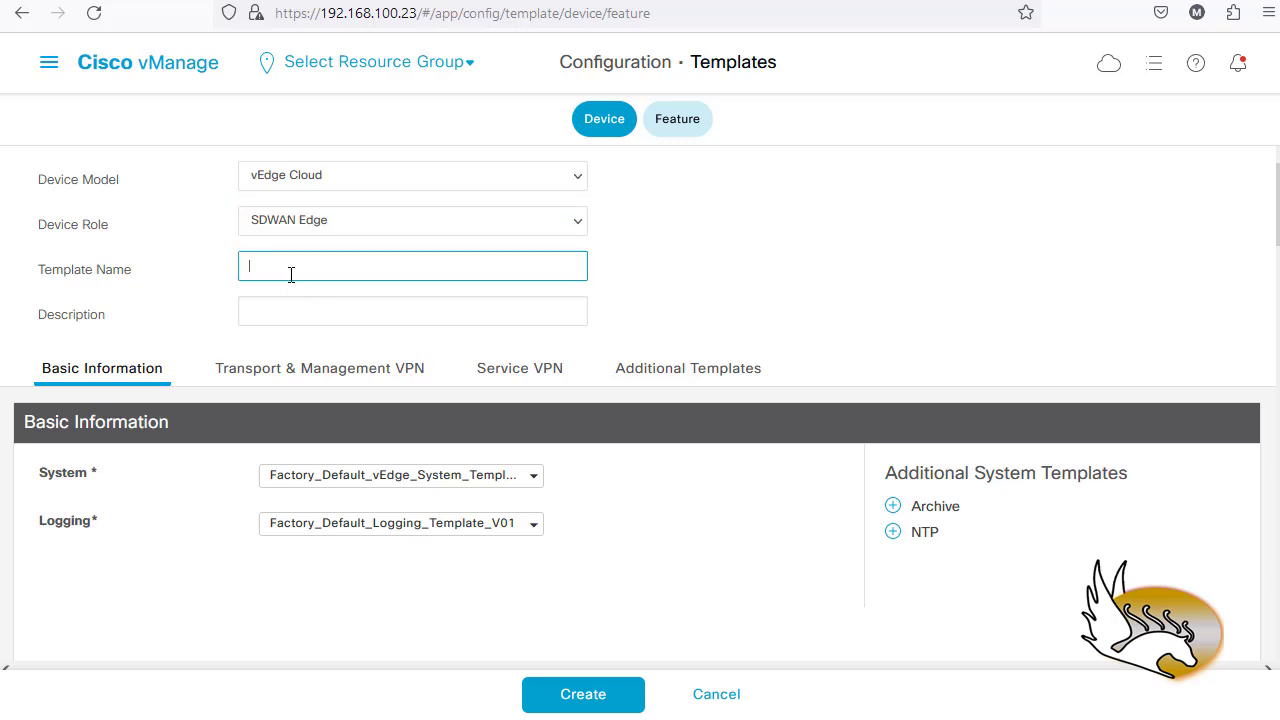
pyautogui.write('WAN')
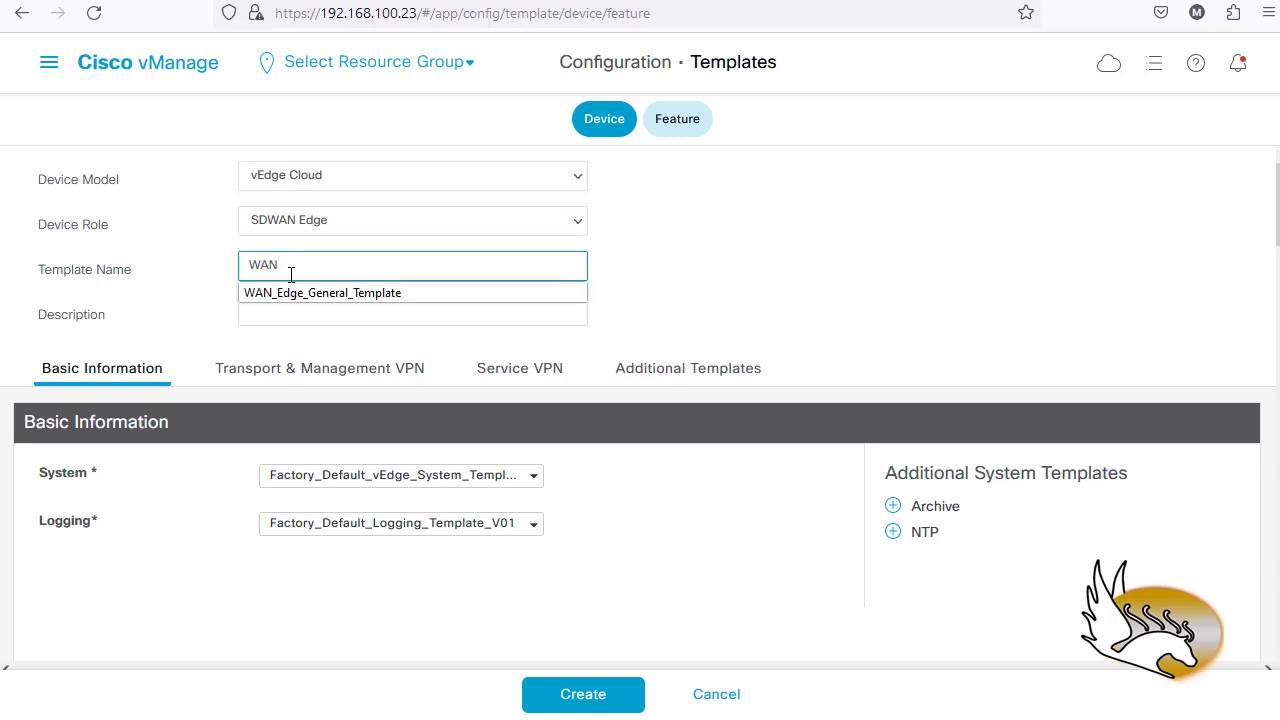
pyautogui.press('Down')
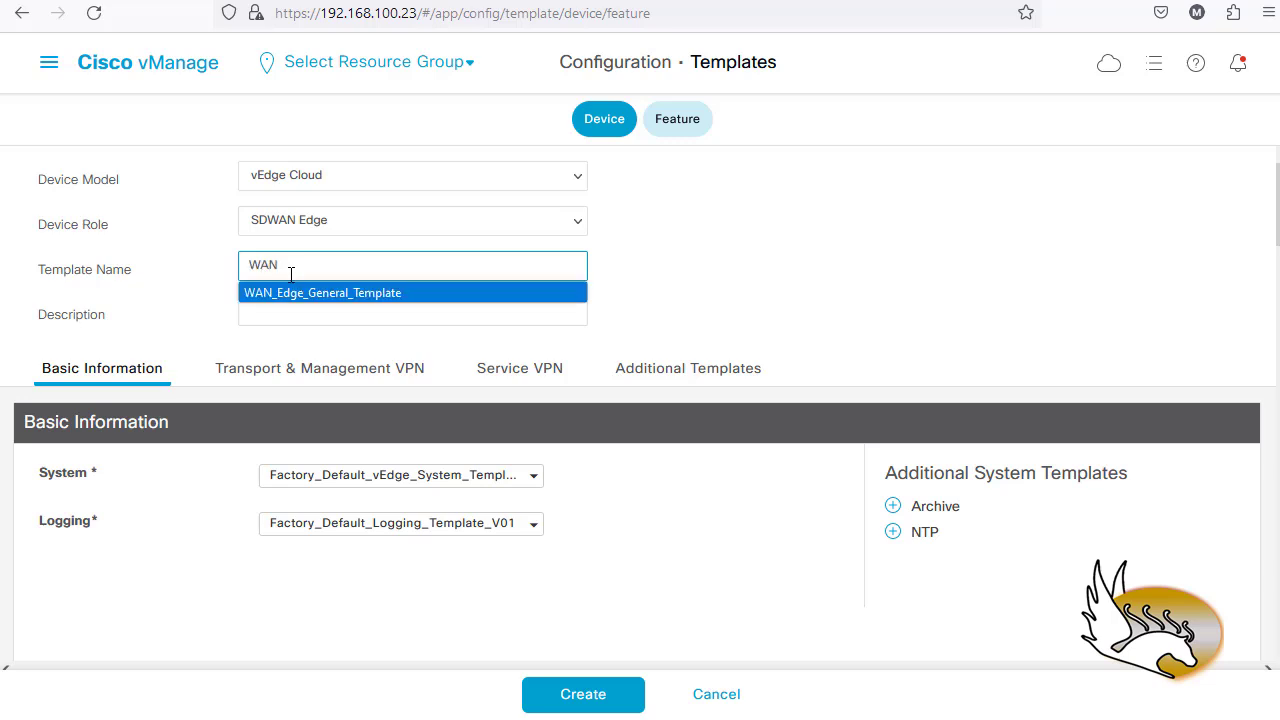
pyautogui.press('Return')
# - Describe the template as 'WAN Edge General Template' and show the System template choices
pyautogui.click(312, 313)
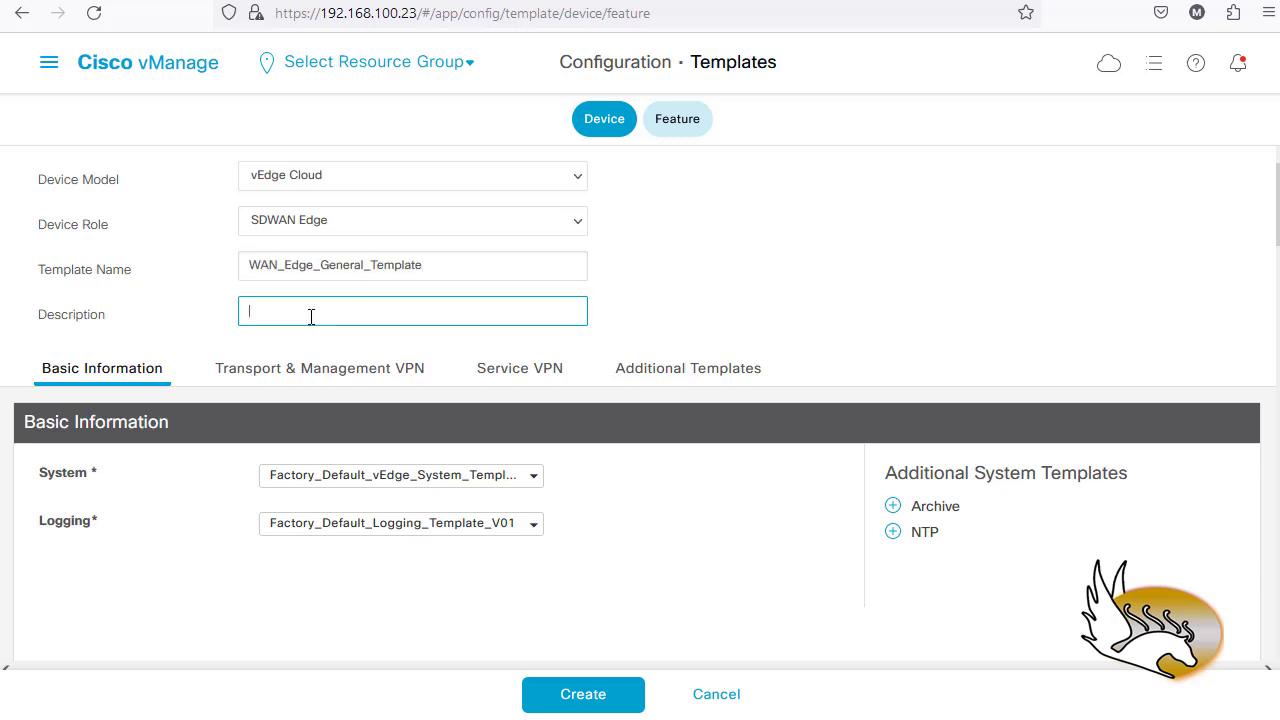
pyautogui.write('W')
pyautogui.click(309, 343)
pyautogui.scroll(-3, 708, 492)
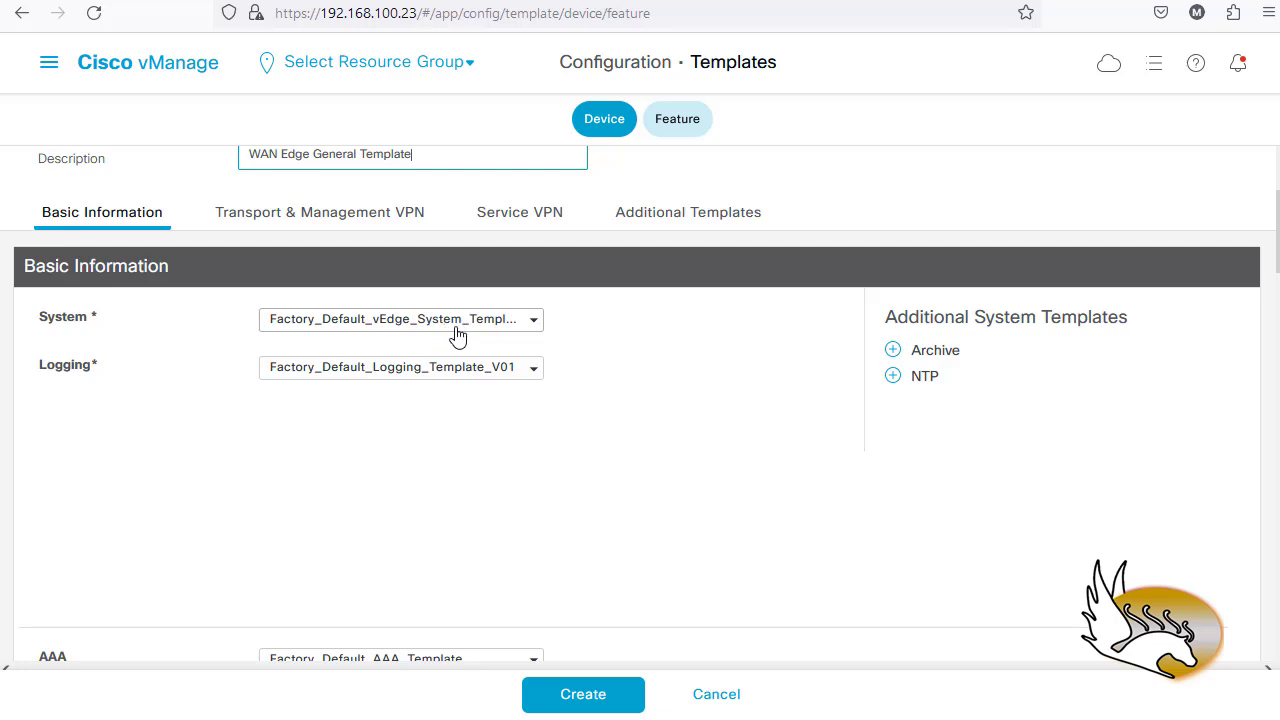
pyautogui.click(534, 320)
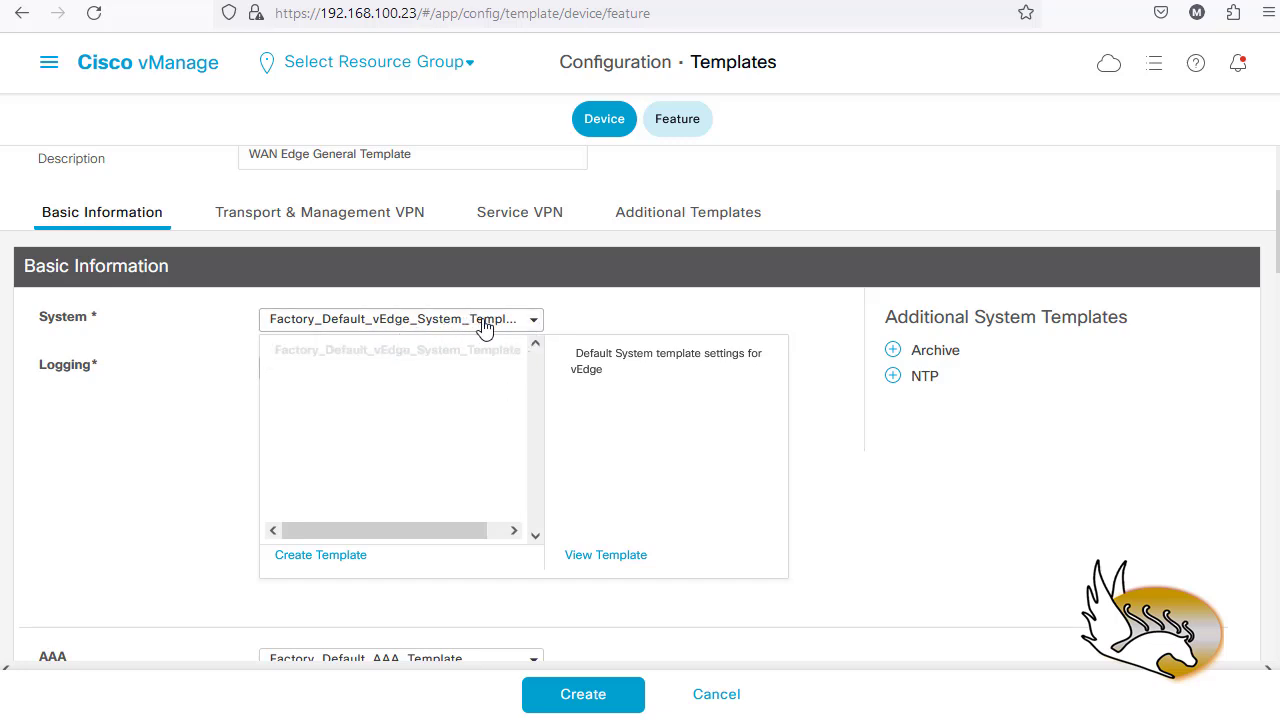
# - Start a new System feature template and enter its vEdge template name and description
pyautogui.click(340, 558)
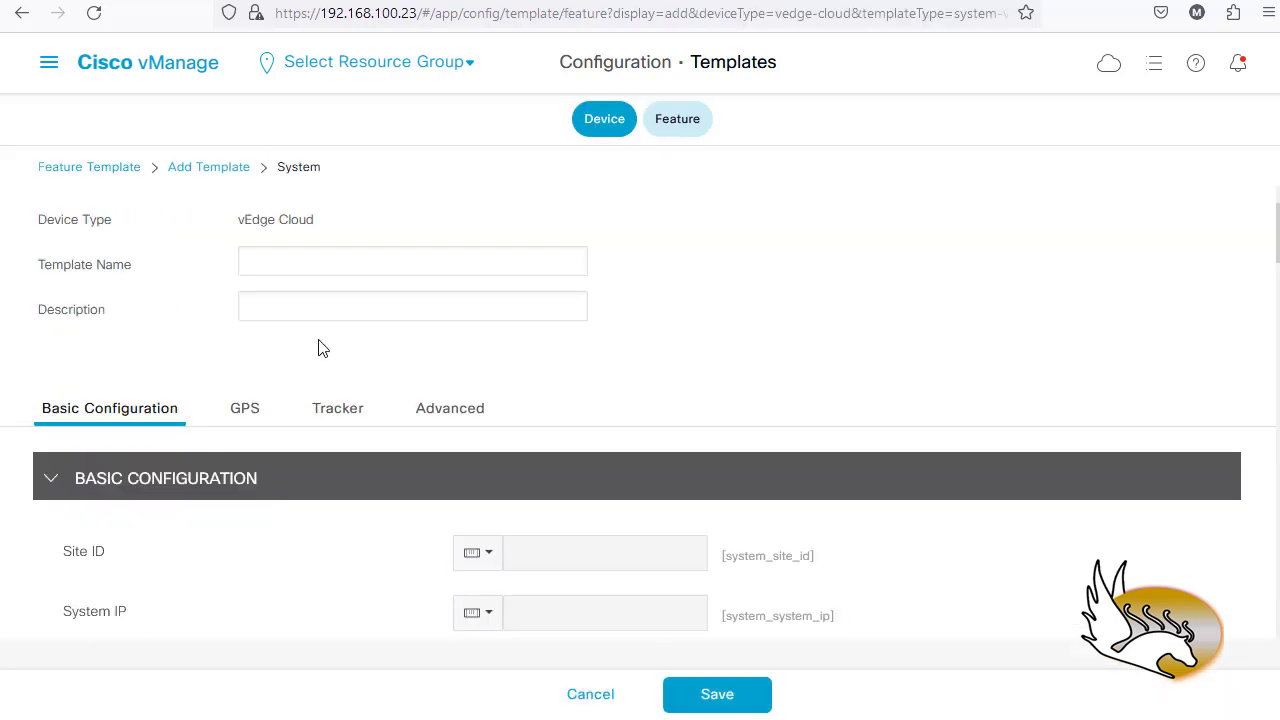
pyautogui.click(282, 259)
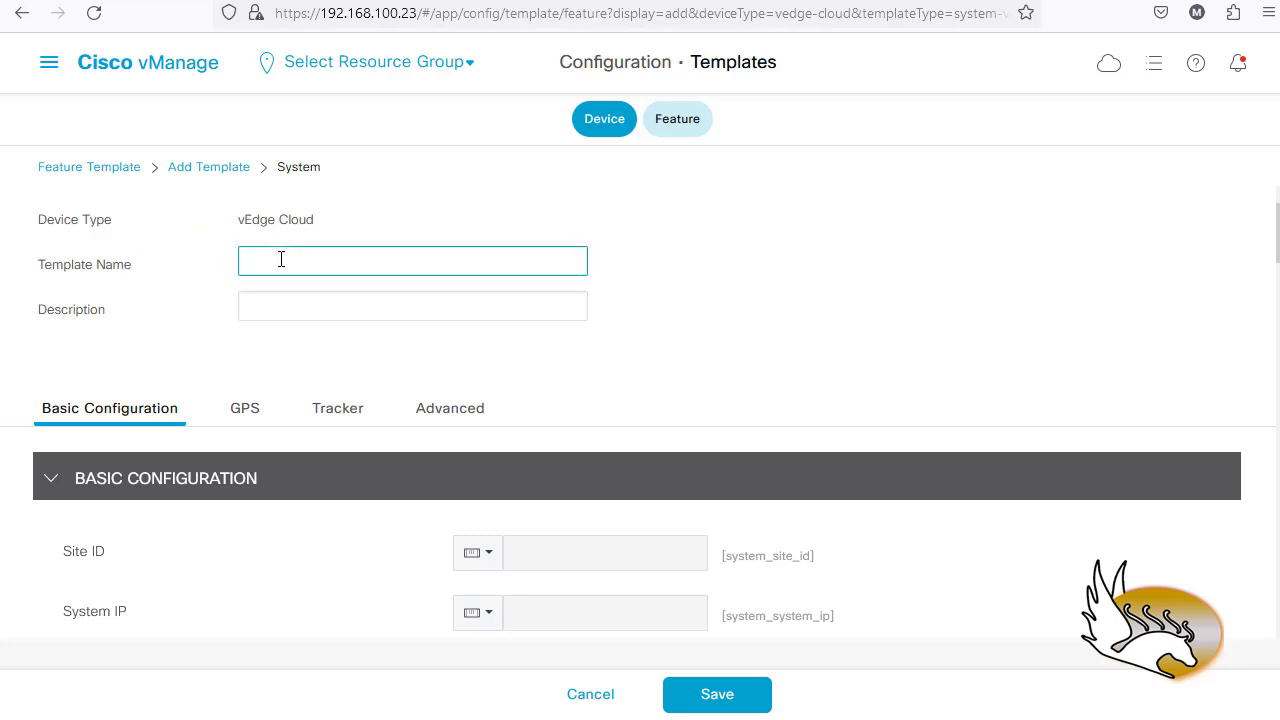
pyautogui.write('vEdge_Alex_Template')
pyautogui.click(307, 304)
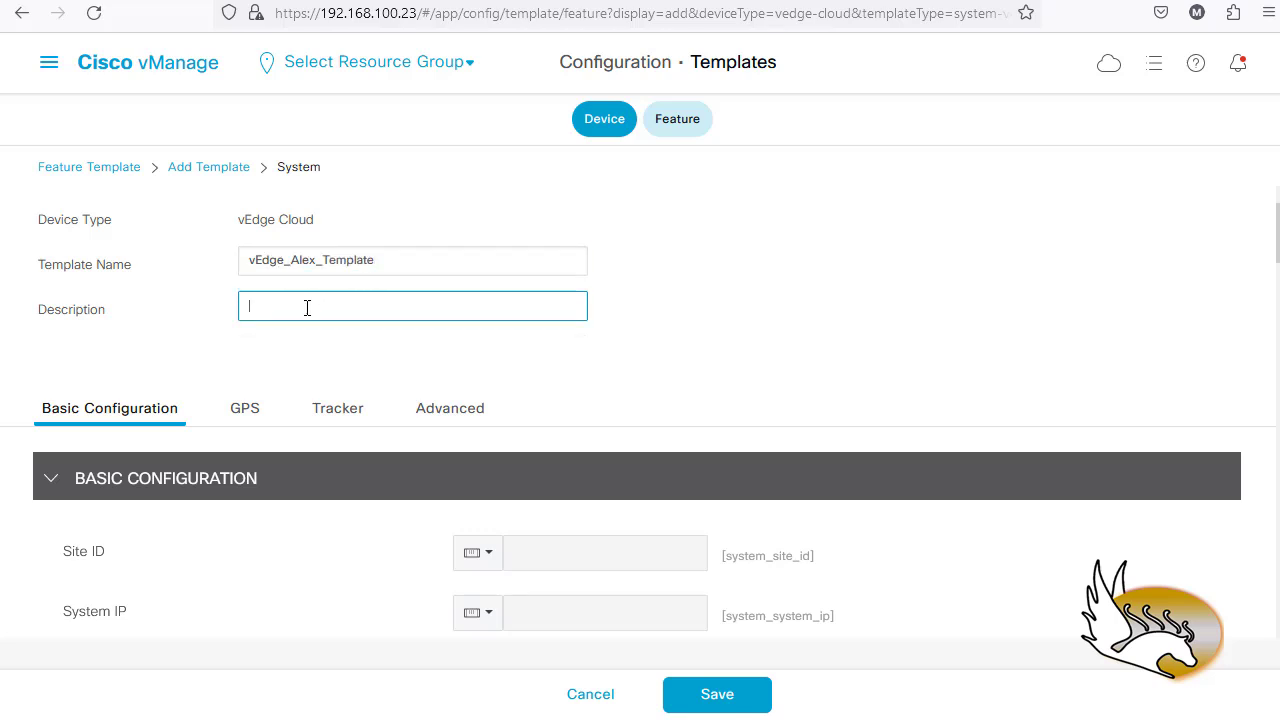
pyautogui.write('vEdge Alex Template')
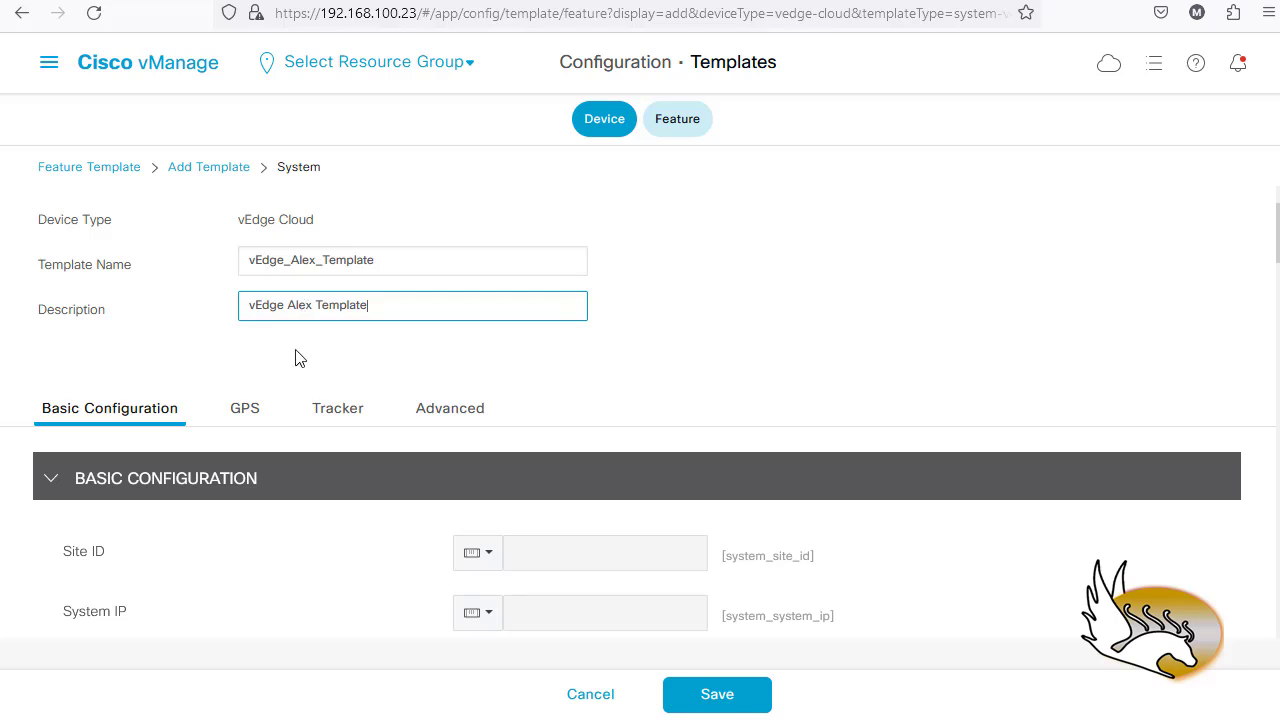
# - Review the Site ID value scope and its device-specific key system_site_id
pyautogui.scroll(-1, 295, 358)
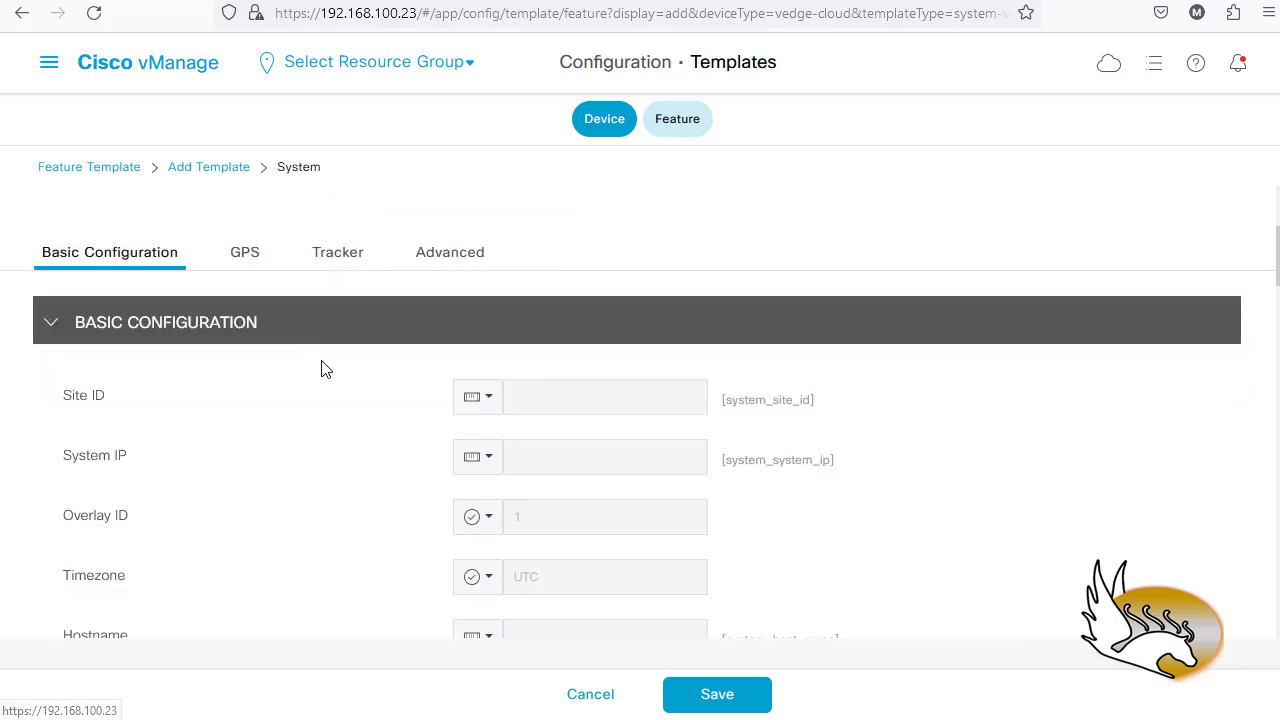
pyautogui.scroll(-2, 98, 378)
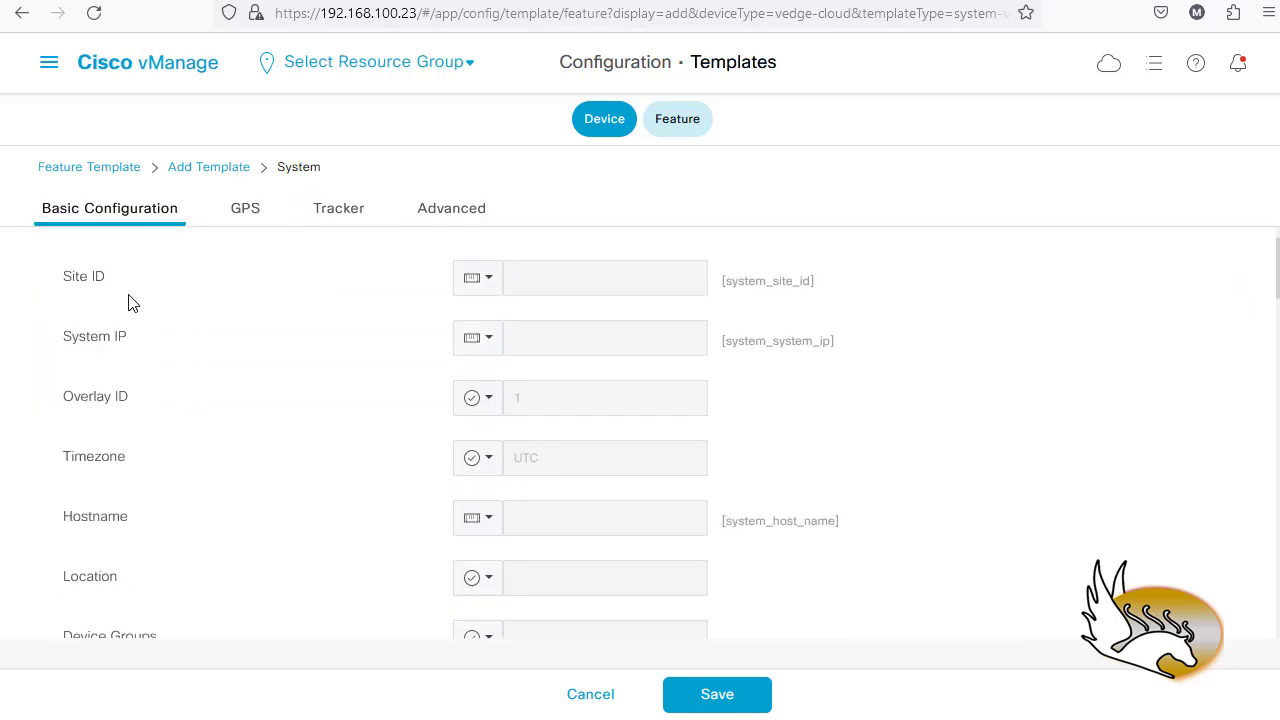
pyautogui.scroll(1, 129, 300)
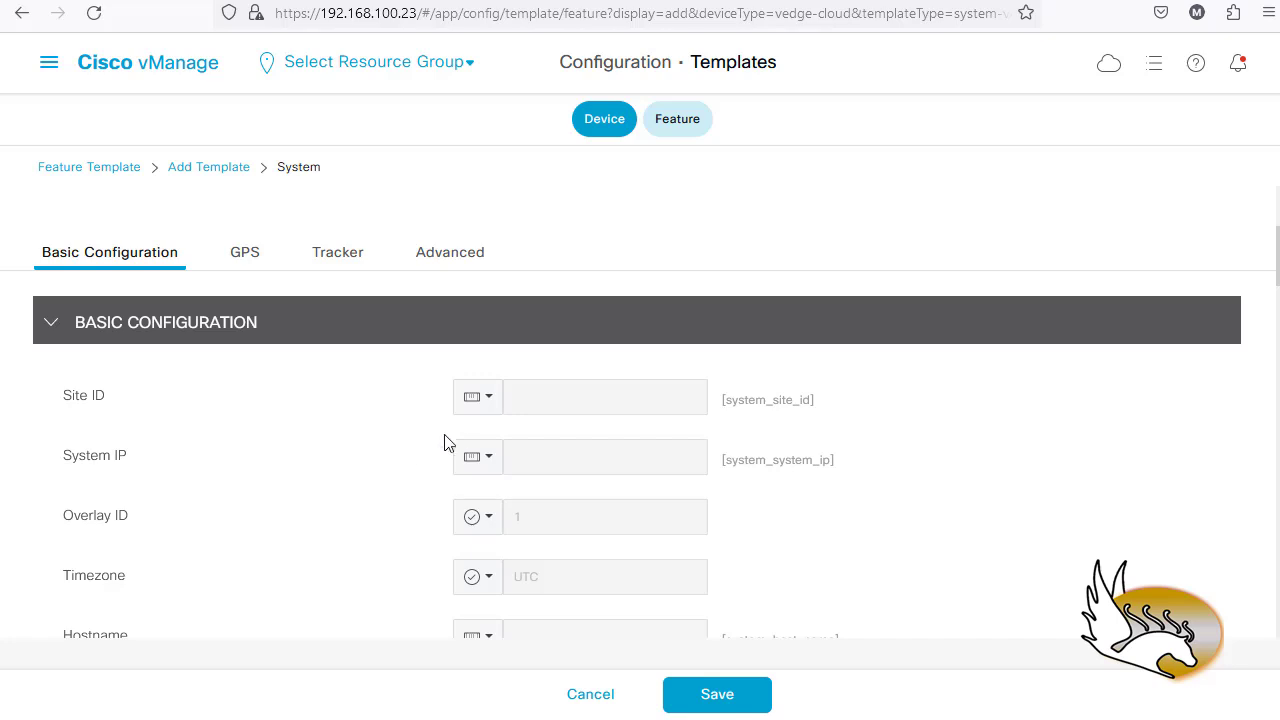
pyautogui.click(490, 401)
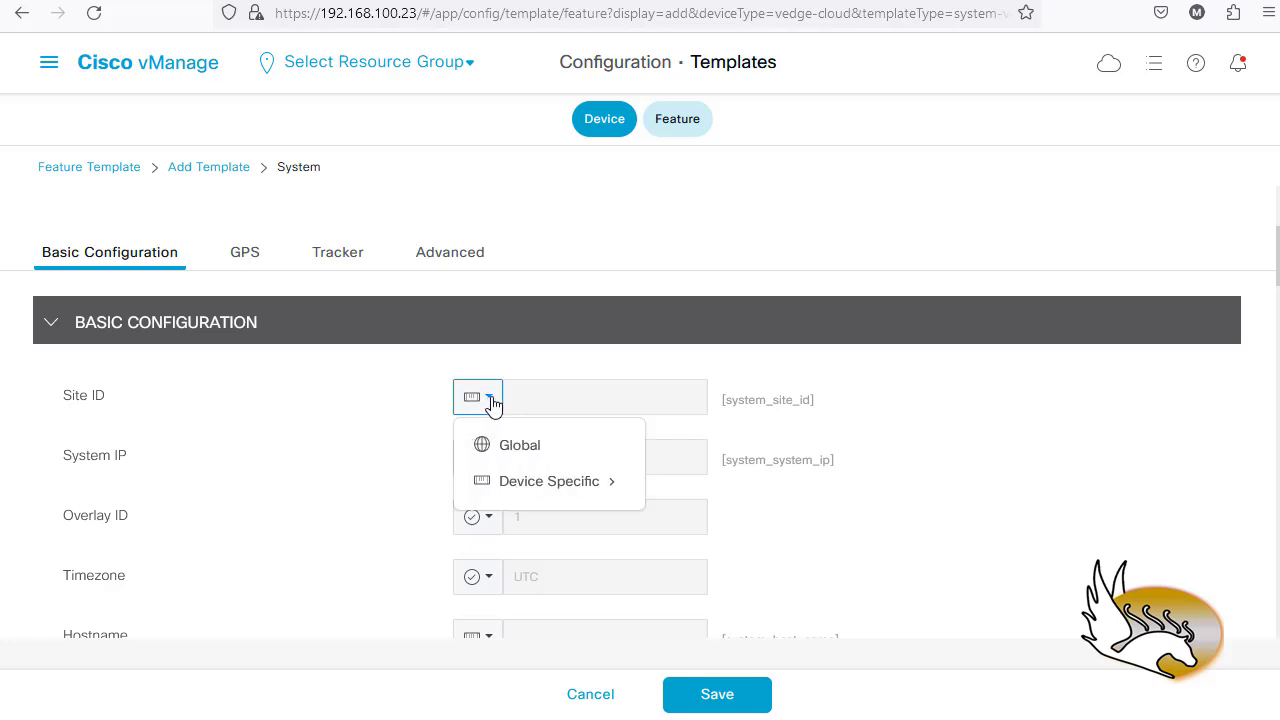
pyautogui.click(828, 412)
pyautogui.moveTo(822, 408); pyautogui.dragTo(724, 412)
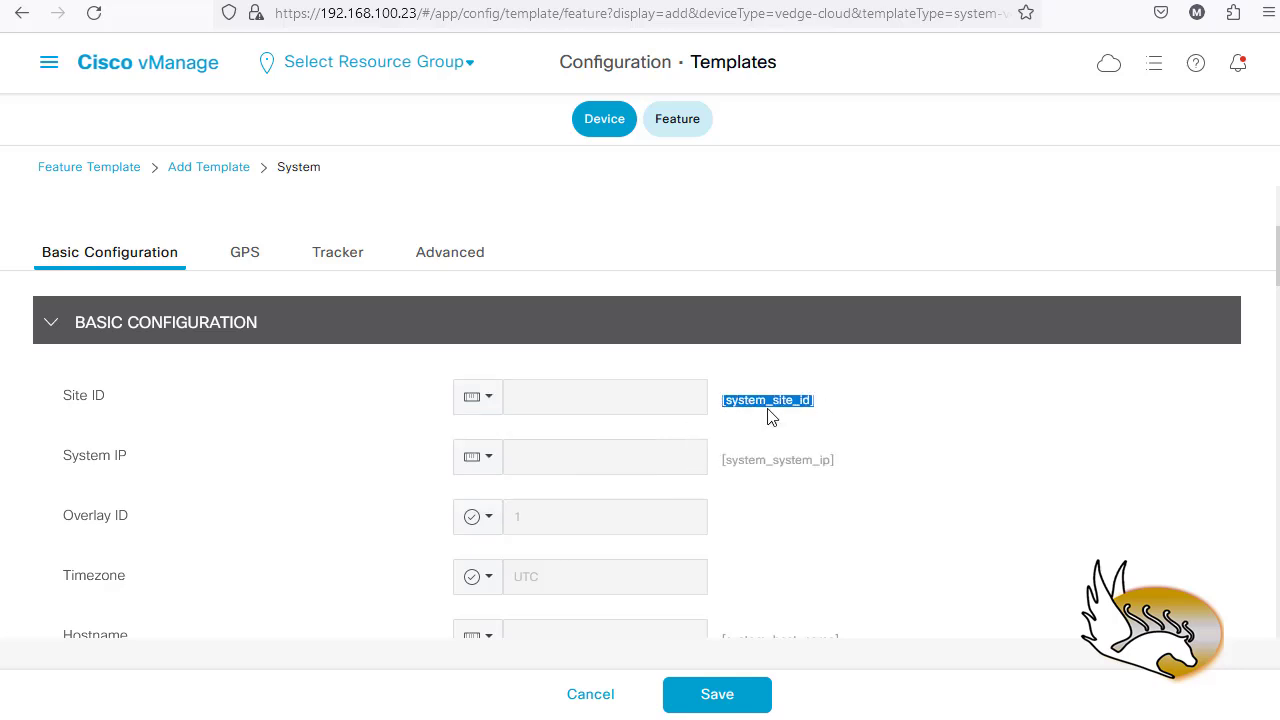
pyautogui.click(810, 410)
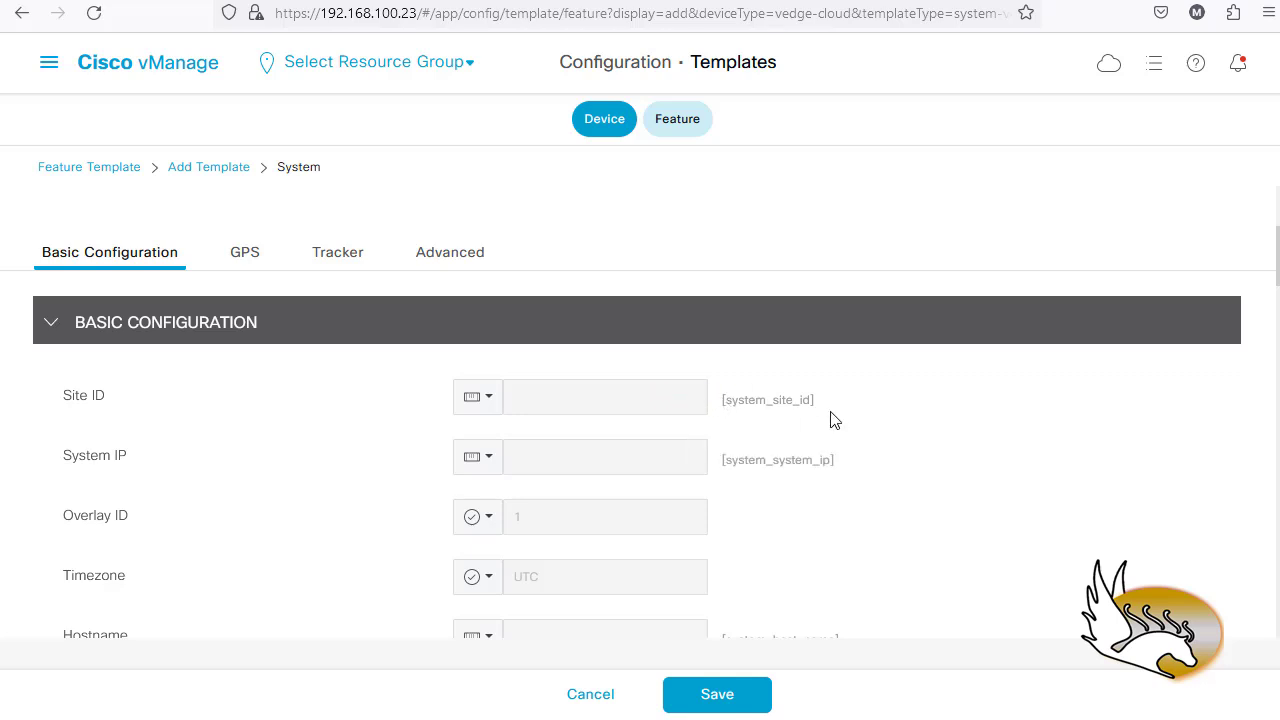
pyautogui.click(496, 405)
pyautogui.moveTo(608, 480)
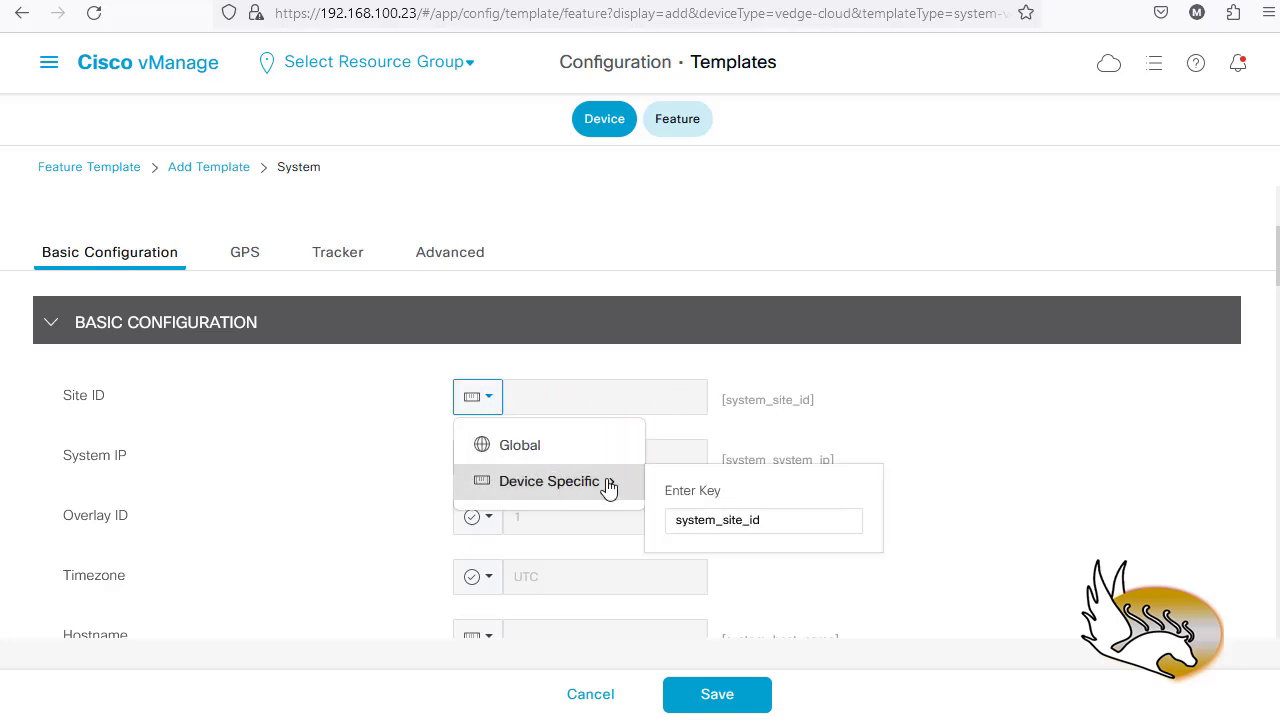
pyautogui.click(775, 519)
pyautogui.moveTo(803, 521); pyautogui.dragTo(636, 525)
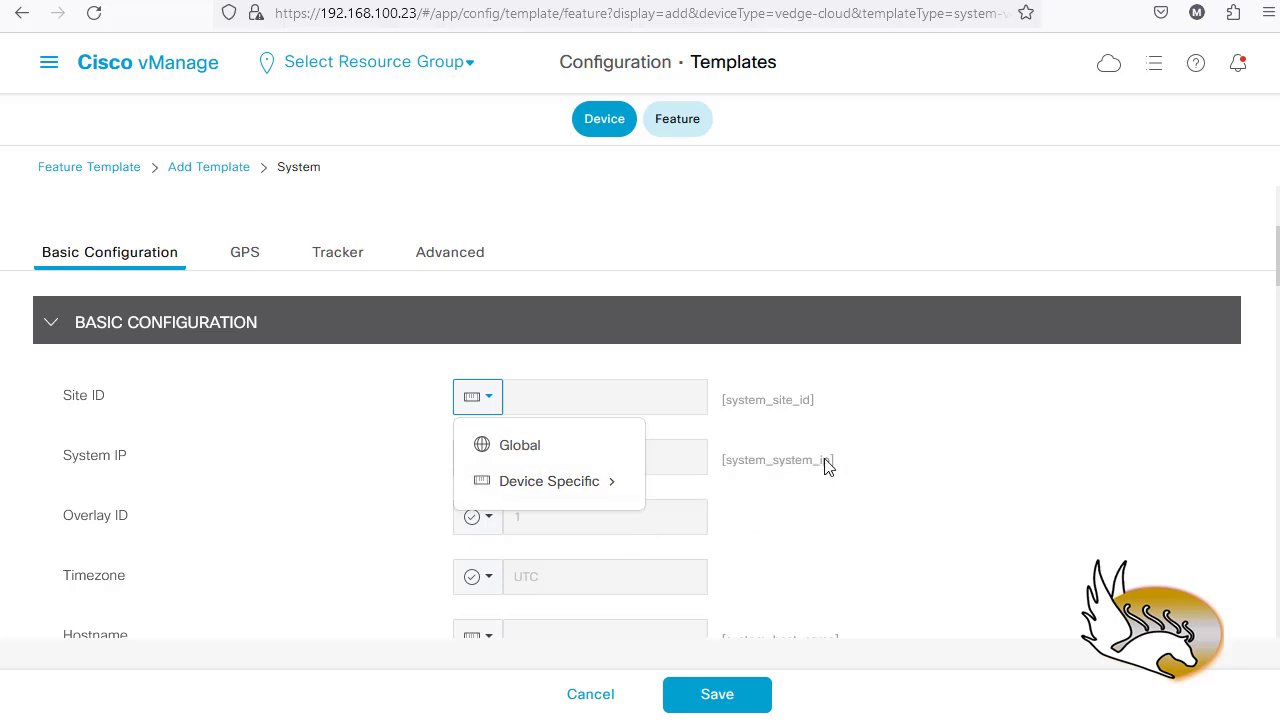
pyautogui.click(360, 398)
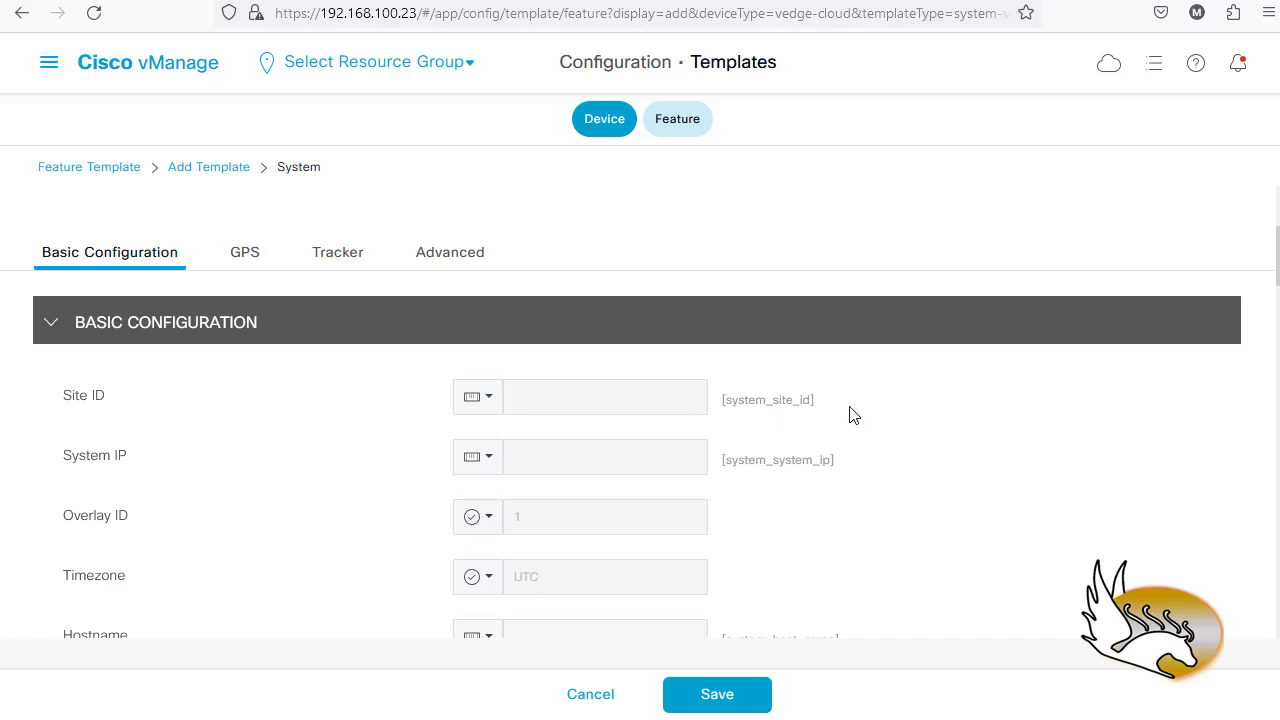
# - Check the value scope options for System IP
pyautogui.click(484, 458)
pyautogui.moveTo(543, 512)
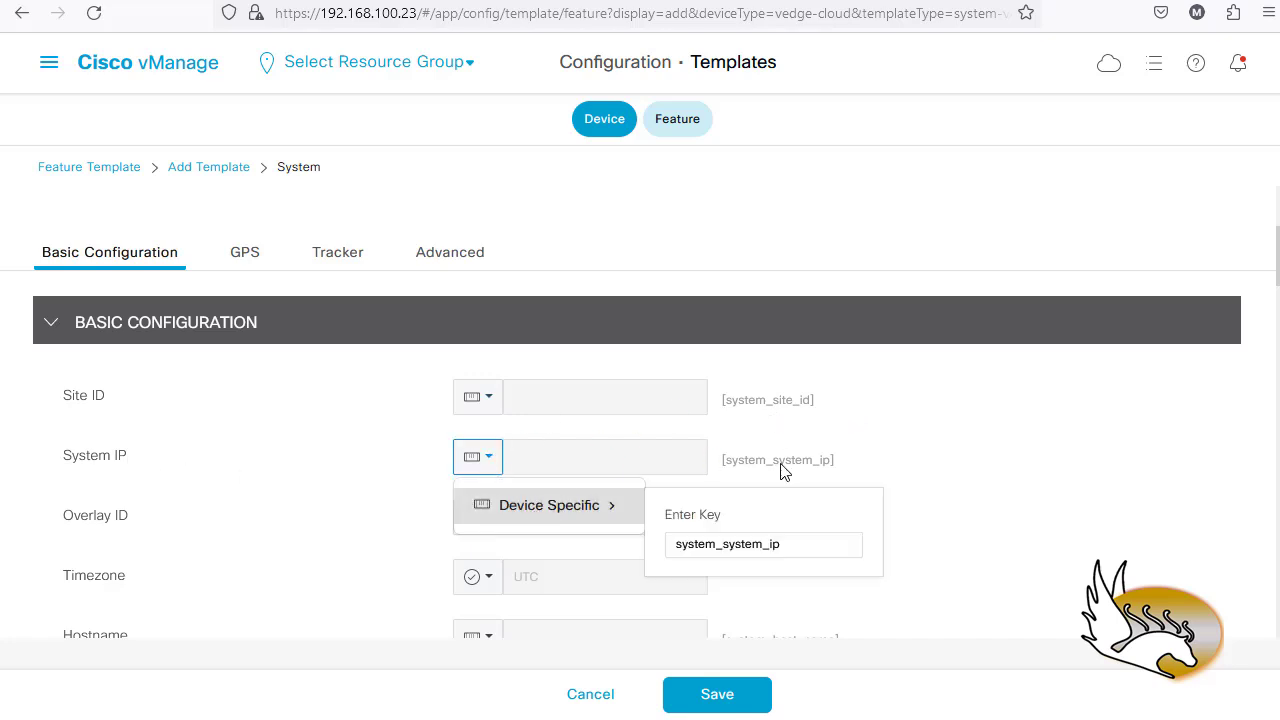
pyautogui.click(877, 476)
pyautogui.scroll(-2, 780, 455)
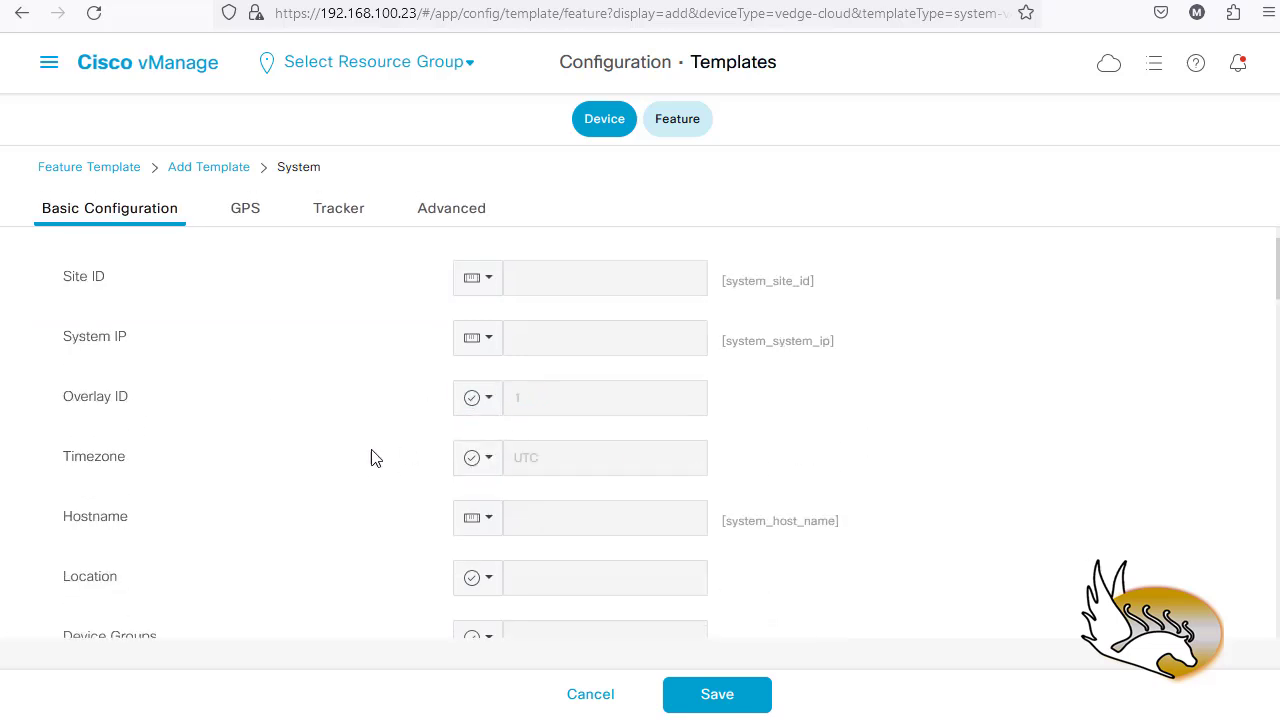
pyautogui.scroll(-1, 172, 510)
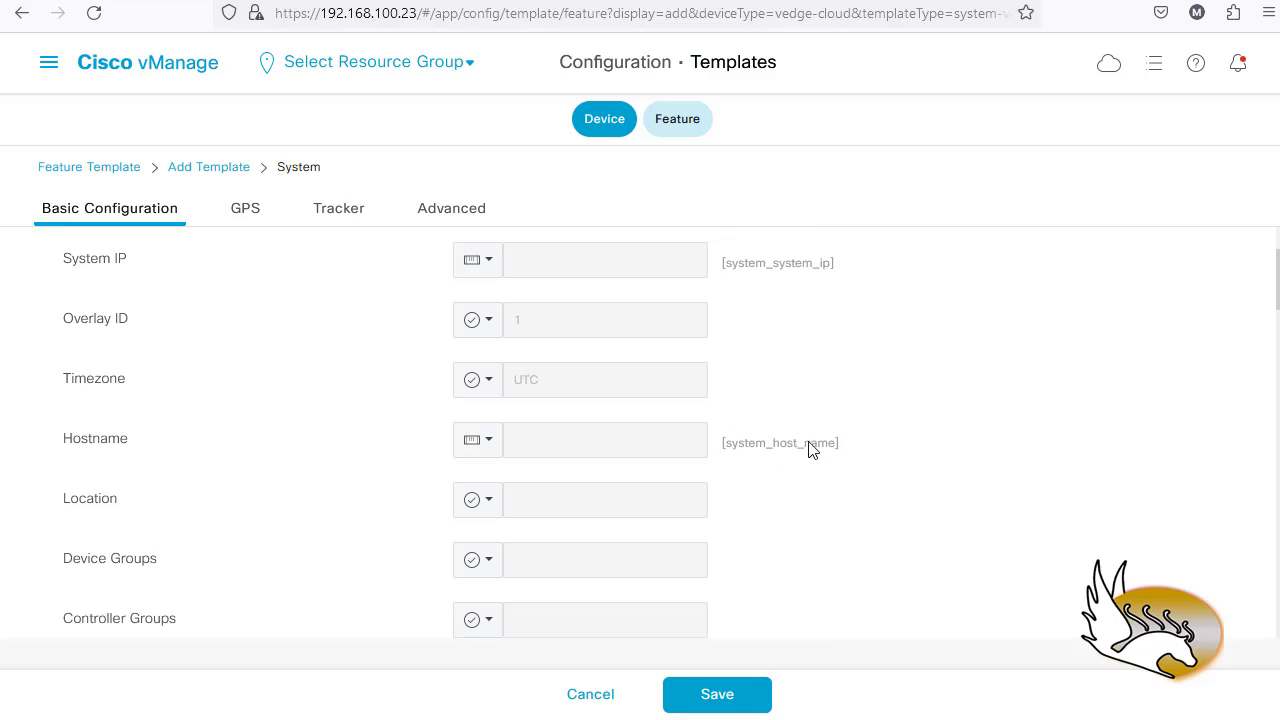
pyautogui.scroll(-1, 338, 437)
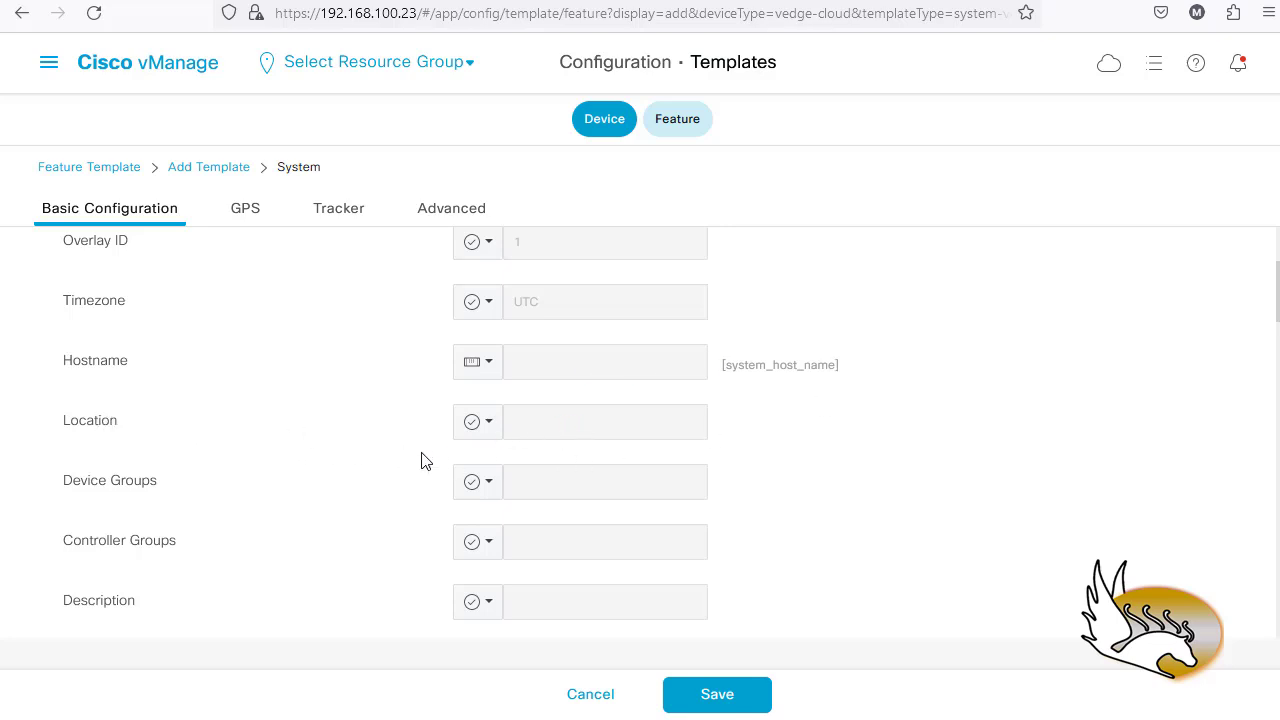
pyautogui.scroll(-2, 317, 434)
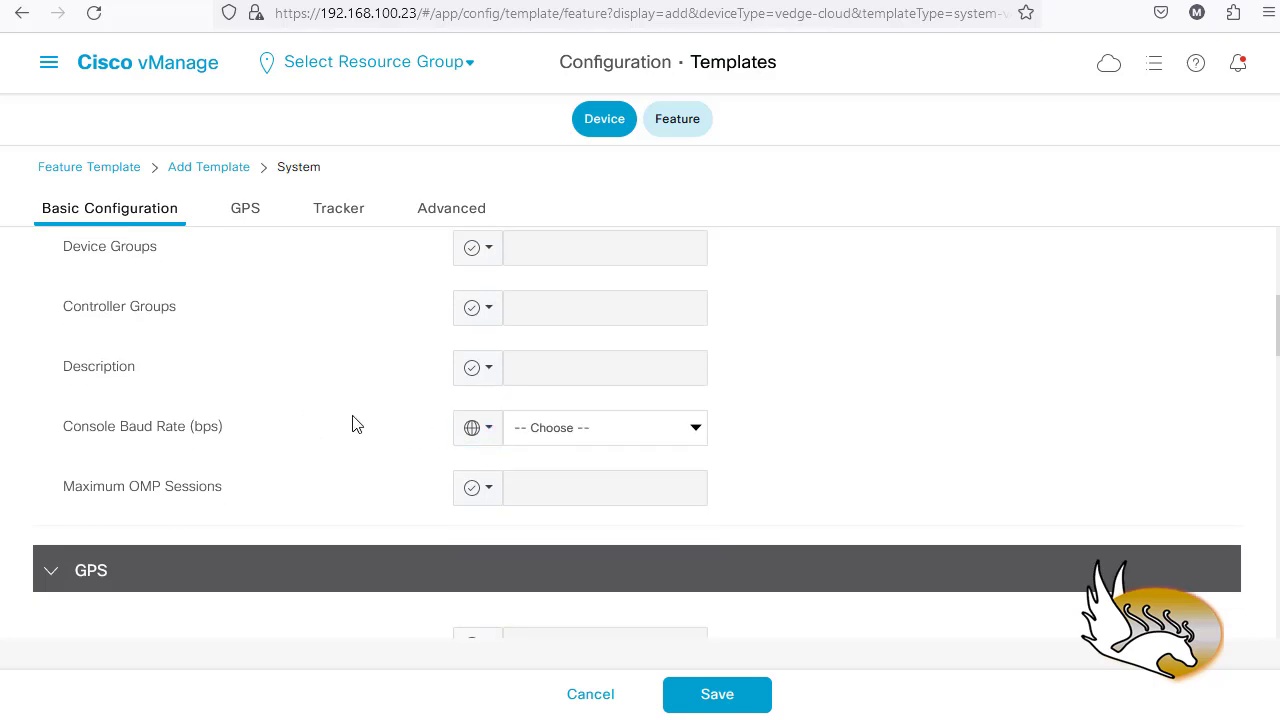
pyautogui.scroll(-2, 351, 426)
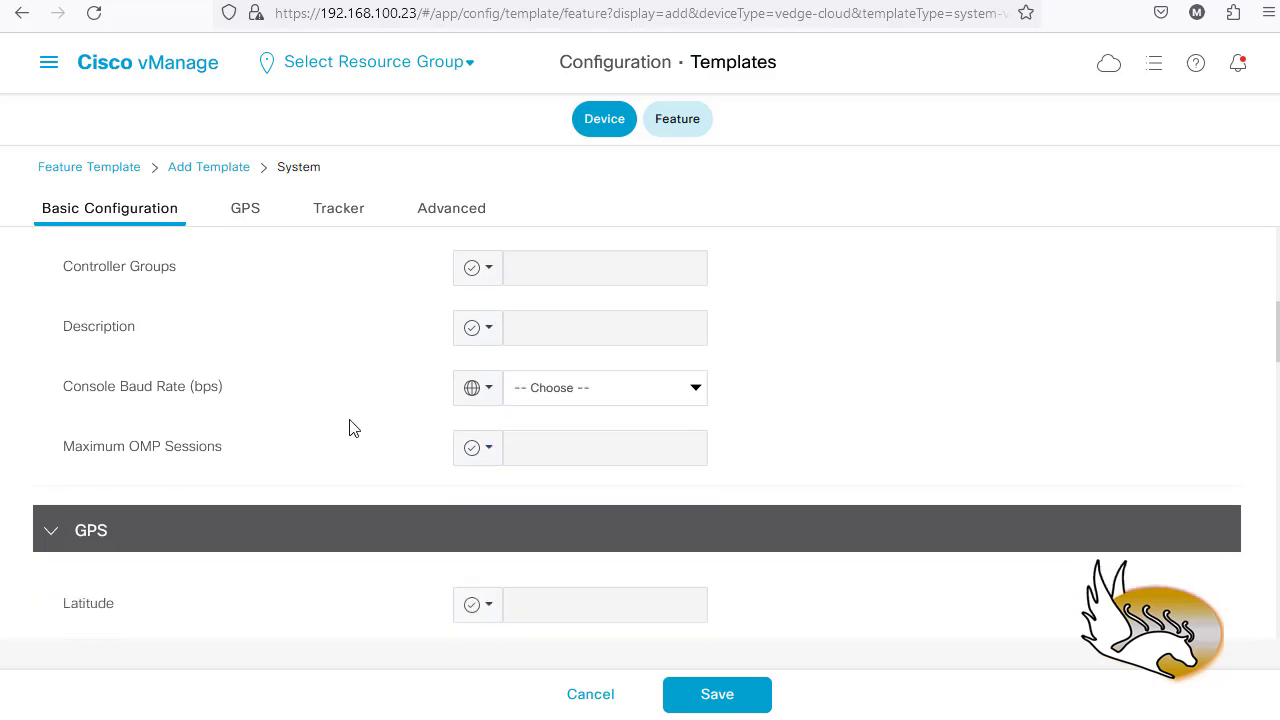
pyautogui.scroll(-1, 218, 448)
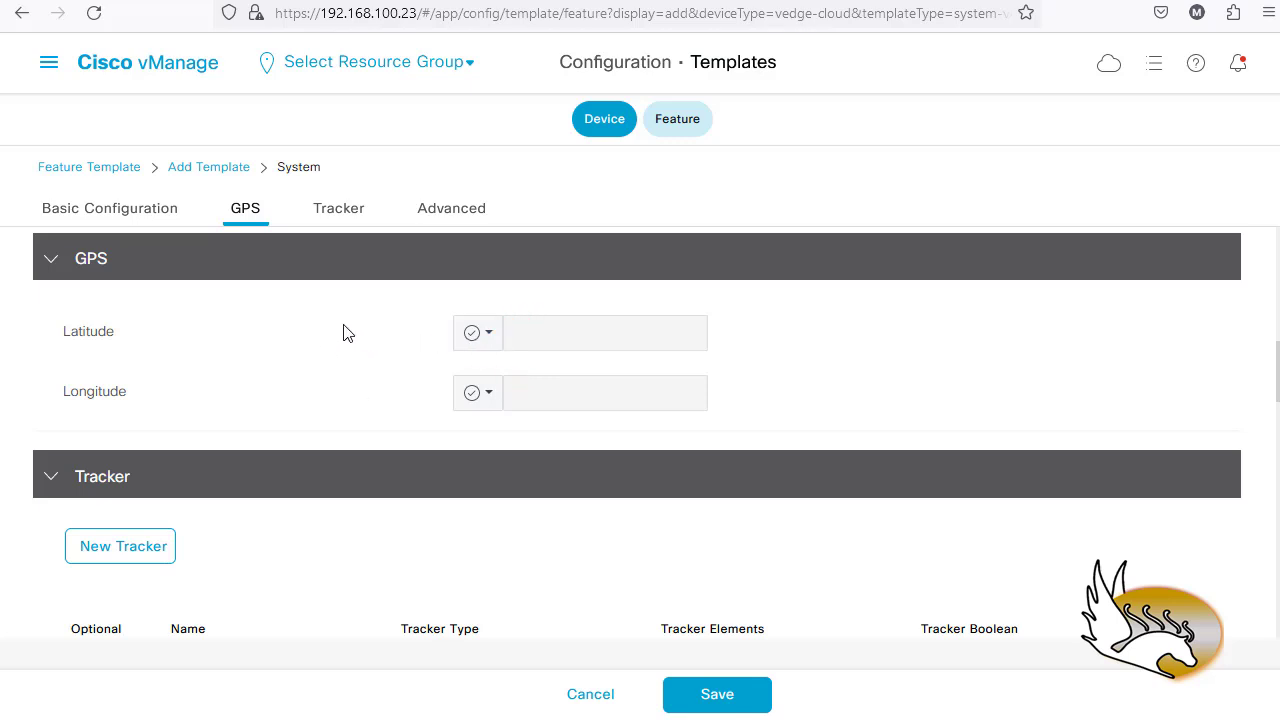
pyautogui.scroll(-3, 396, 366)
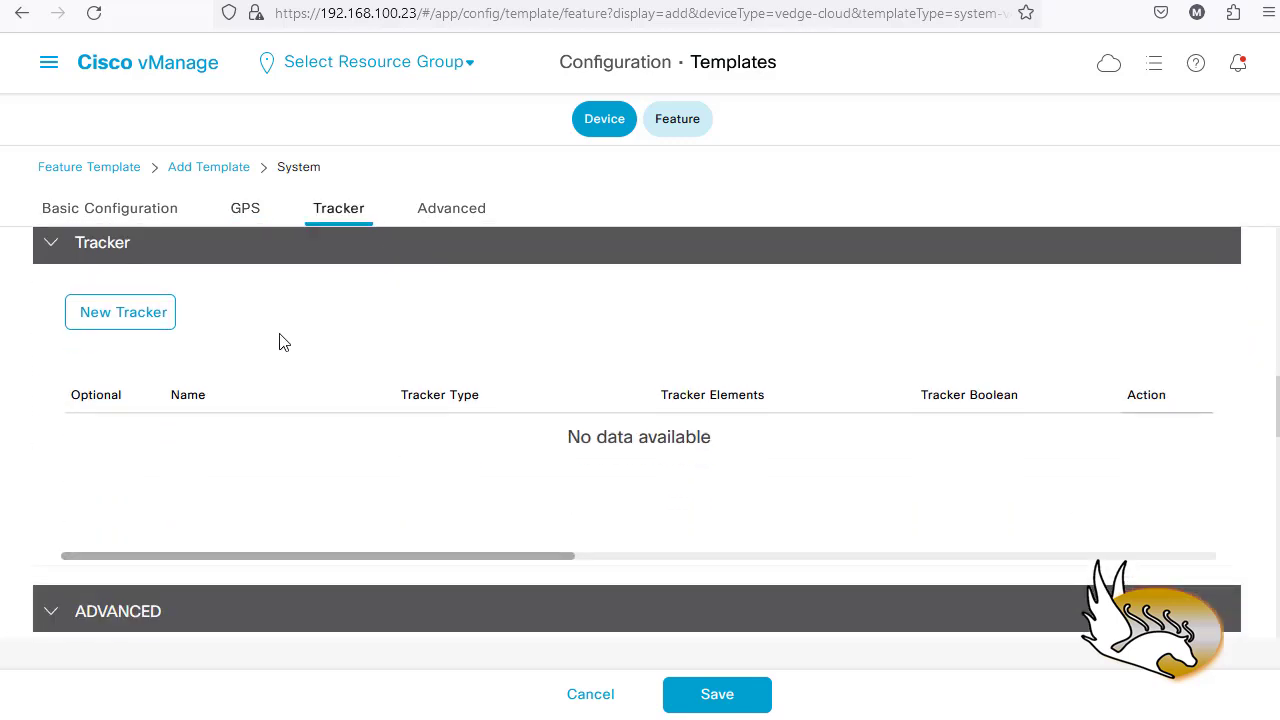
pyautogui.scroll(-3, 210, 349)
pyautogui.scroll(-2, 323, 383)
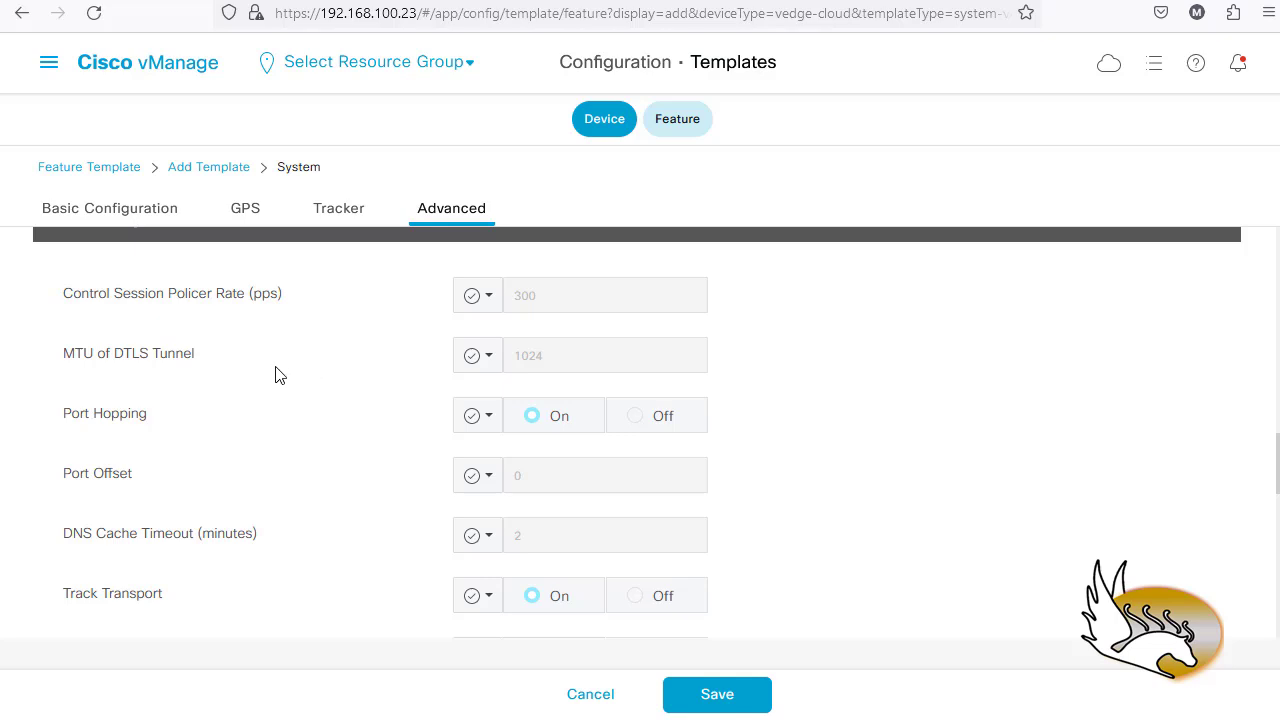
pyautogui.scroll(-1, 275, 371)
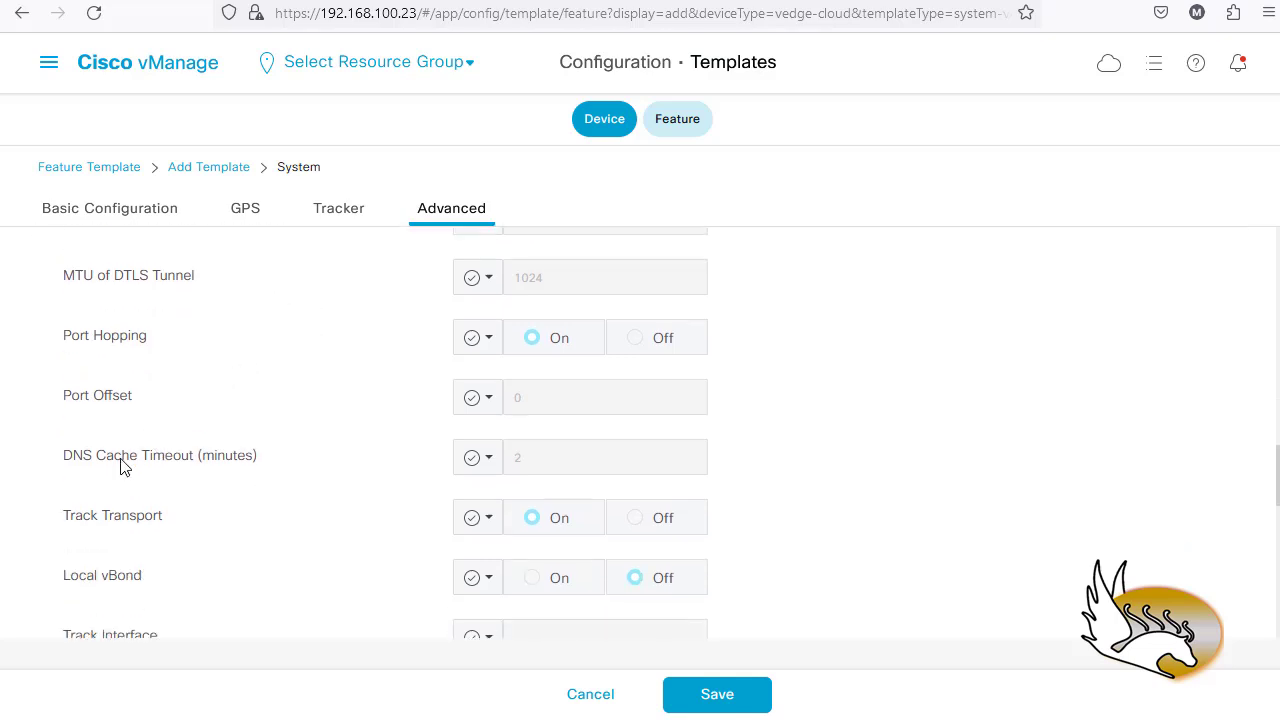
pyautogui.scroll(-1, 140, 463)
pyautogui.scroll(-1, 194, 474)
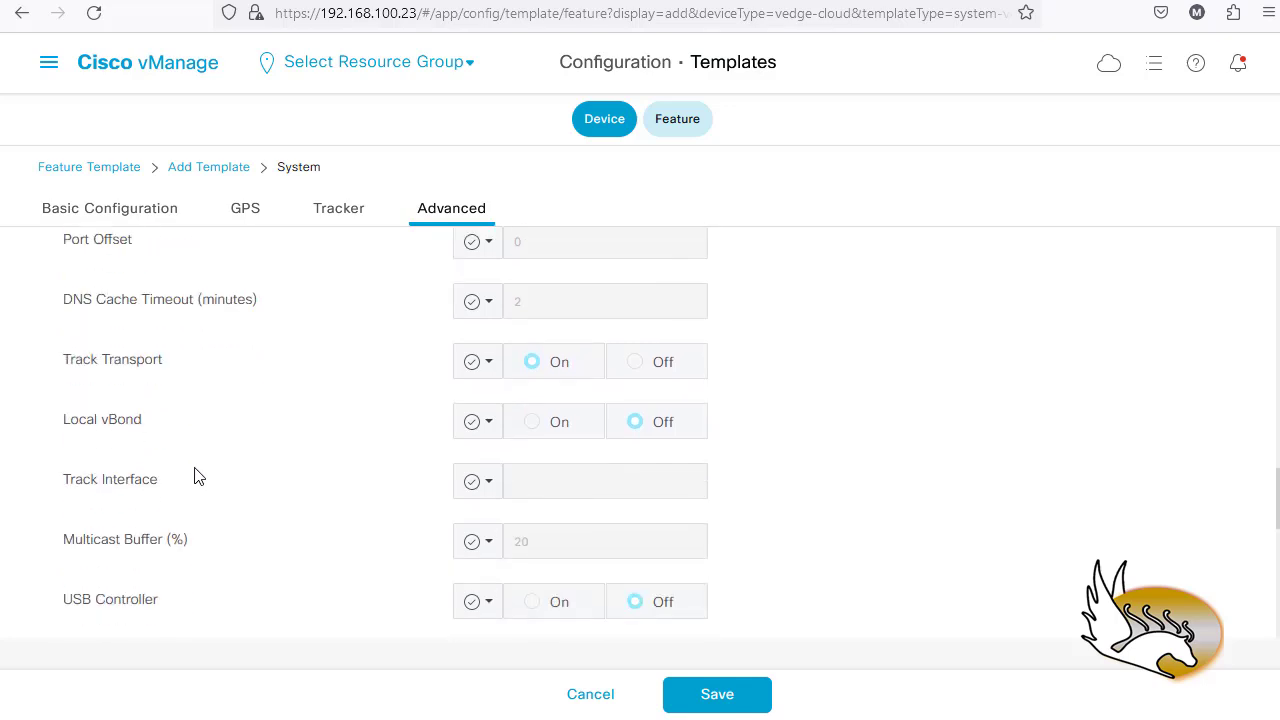
pyautogui.scroll(-1, 214, 469)
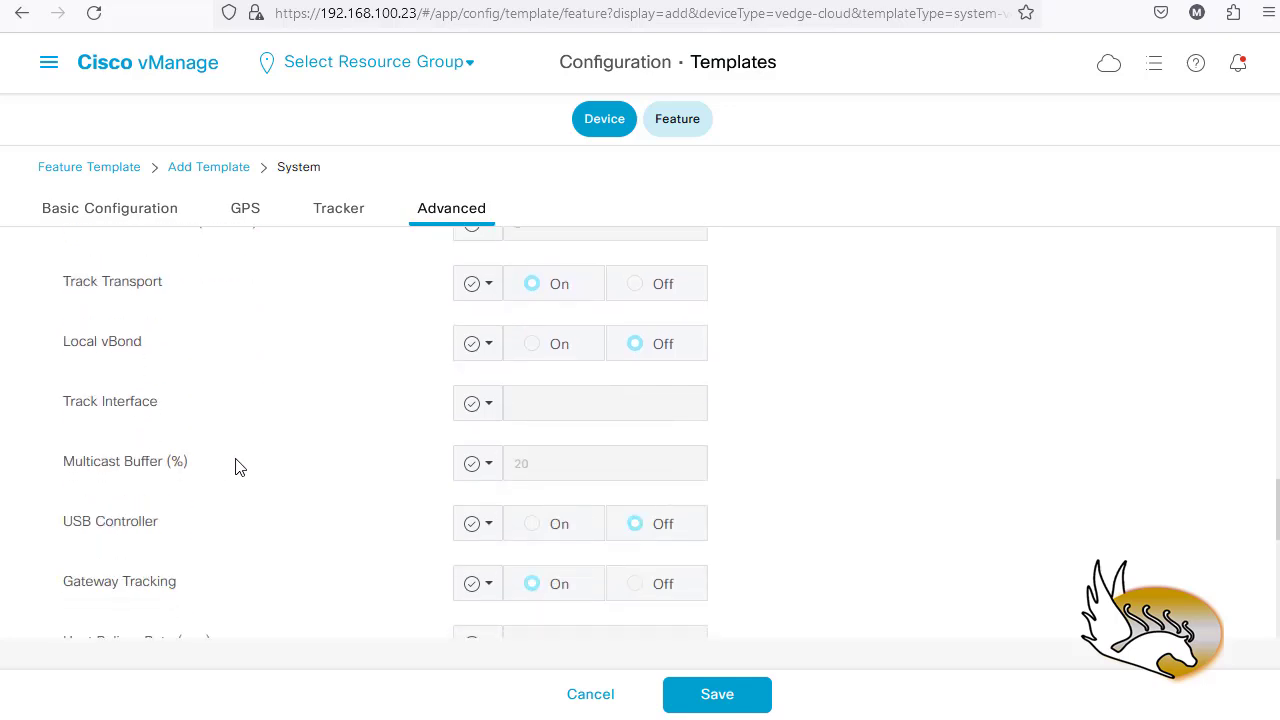
pyautogui.scroll(-2, 255, 469)
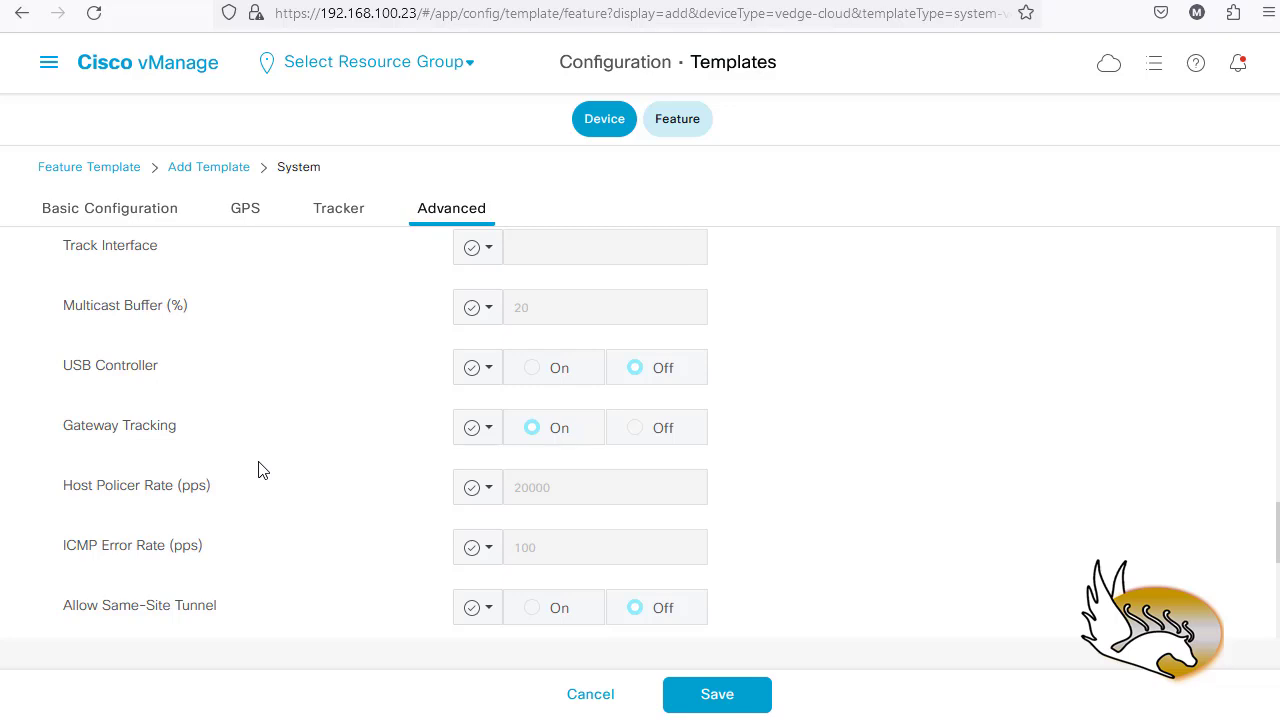
pyautogui.scroll(-2, 258, 470)
pyautogui.scroll(-2, 258, 470)
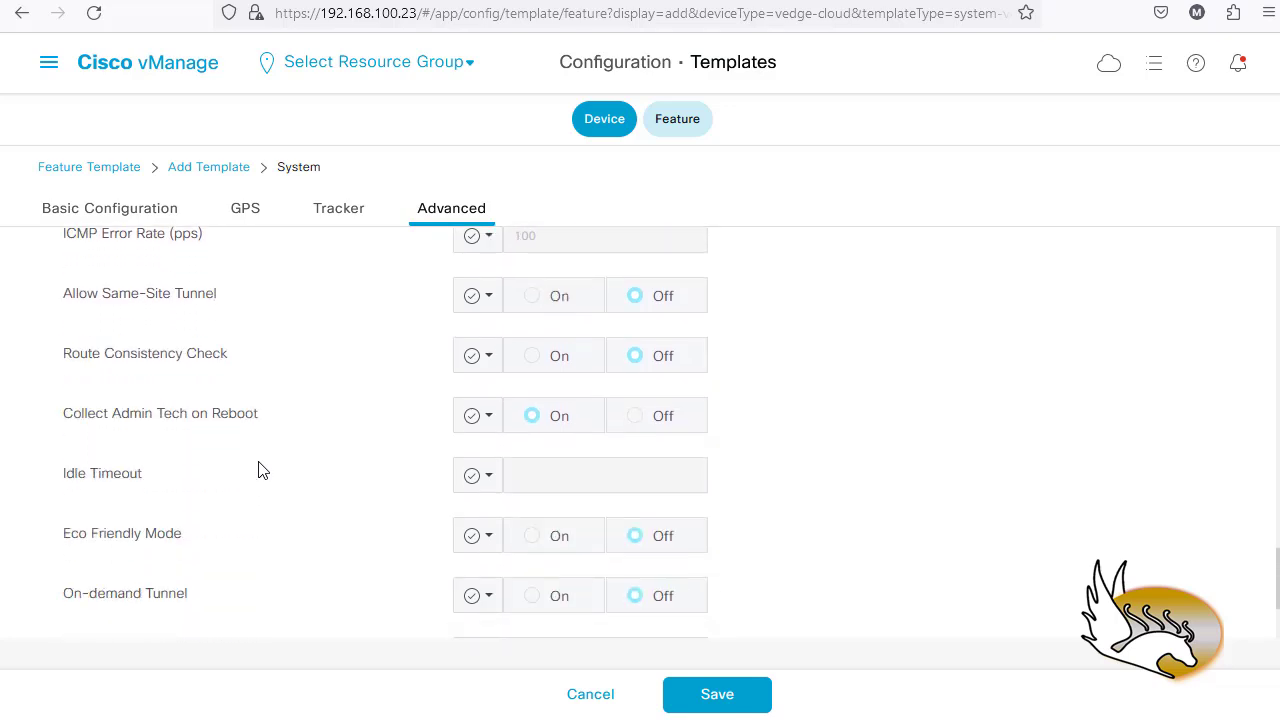
pyautogui.scroll(-1, 258, 470)
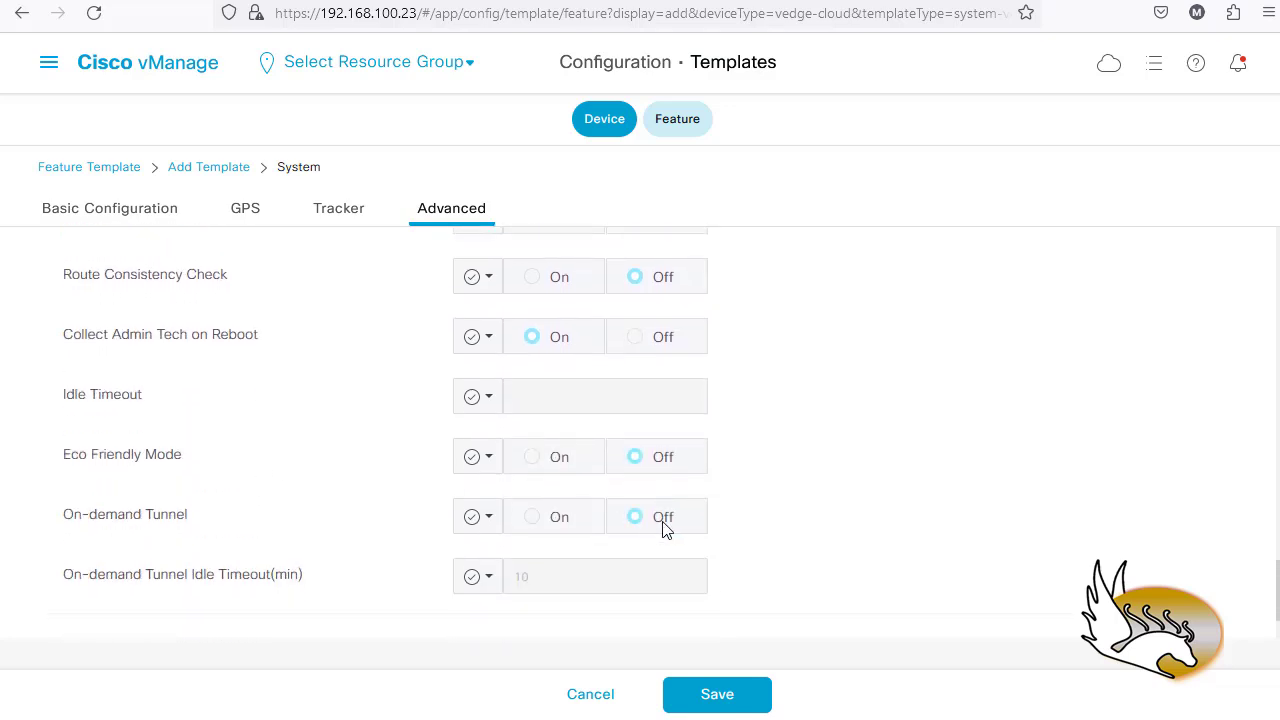
# - Resolve the required-field error by setting Console Baud Rate to 9600, then save the System template
pyautogui.click(705, 699)
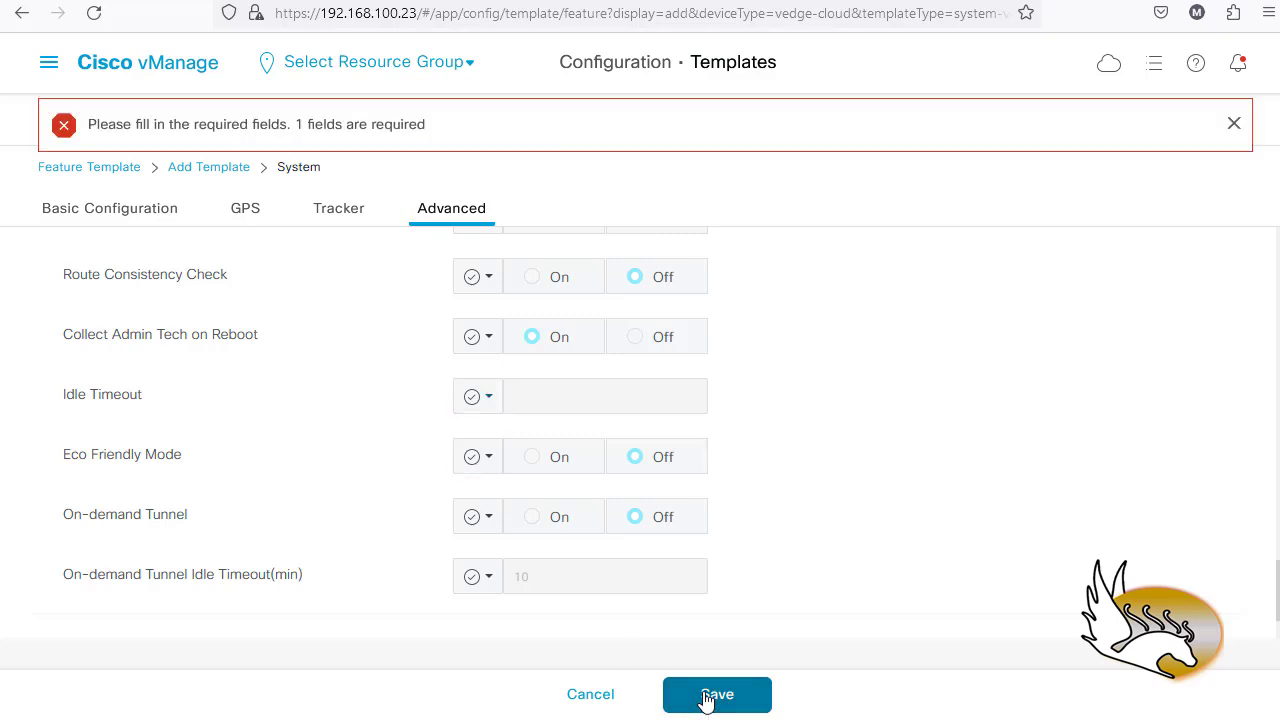
pyautogui.scroll(3, 408, 400)
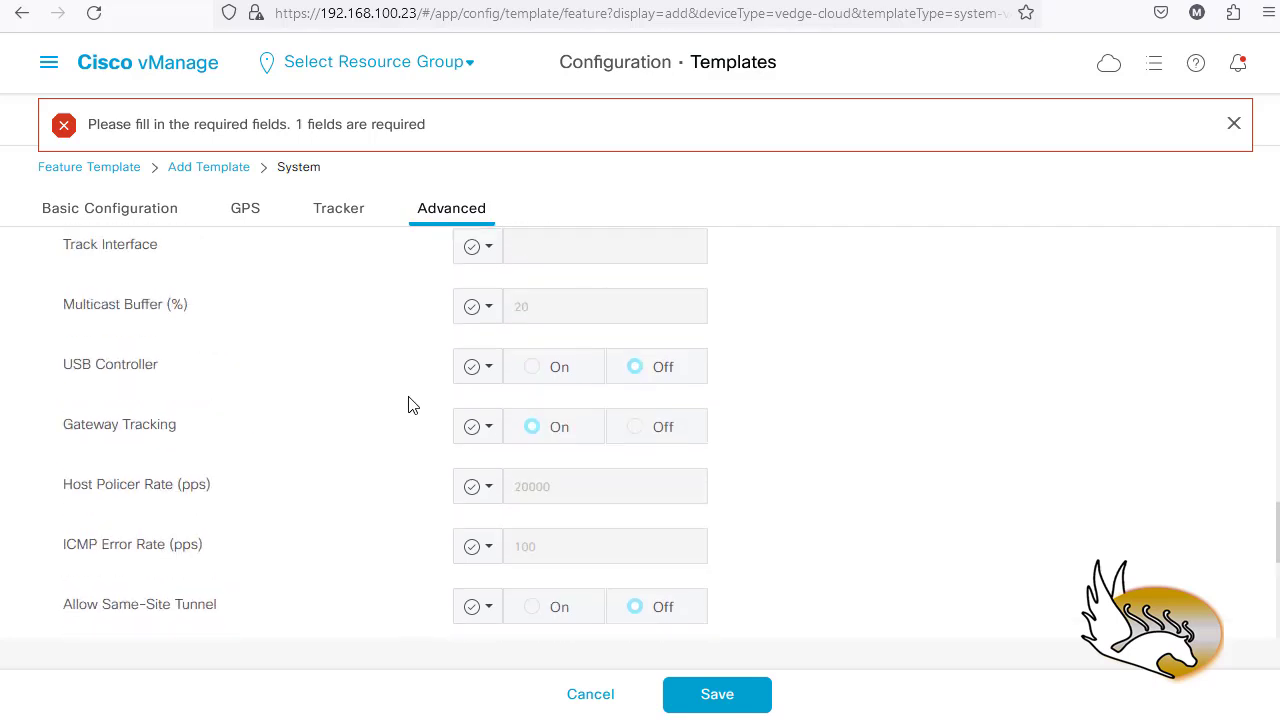
pyautogui.scroll(10, 408, 404)
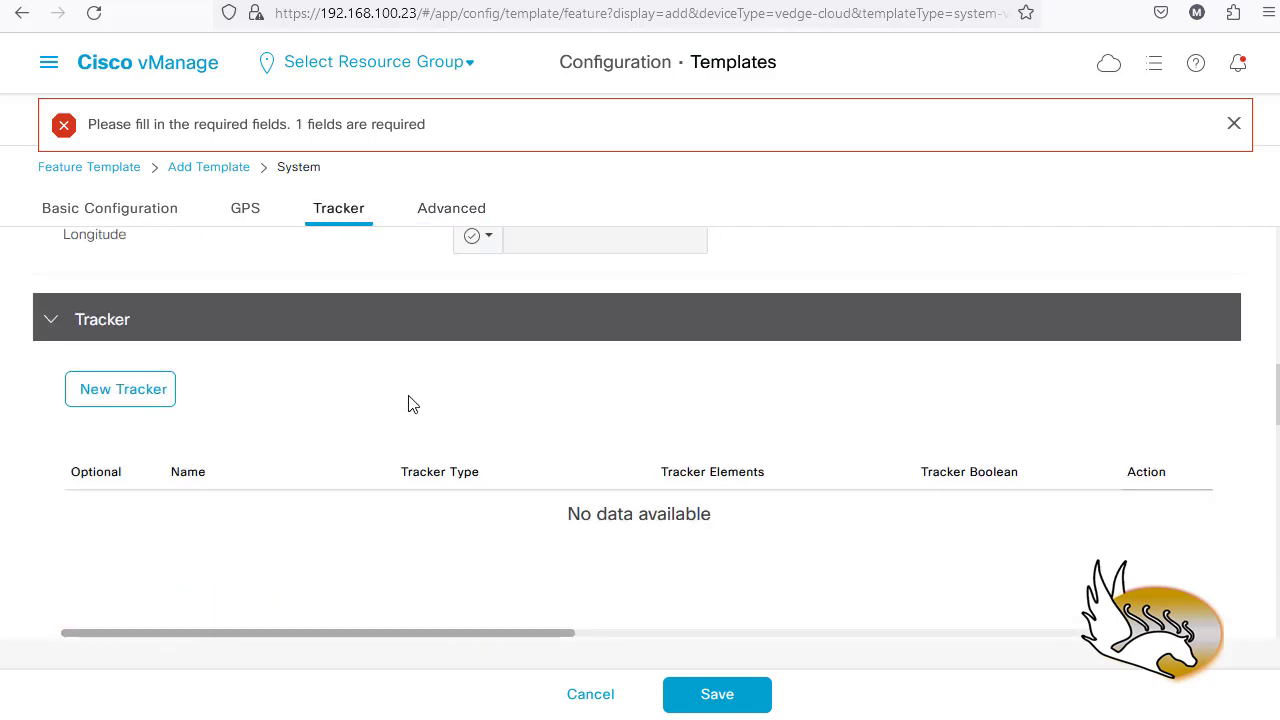
pyautogui.scroll(10, 410, 406)
pyautogui.scroll(-3, 418, 425)
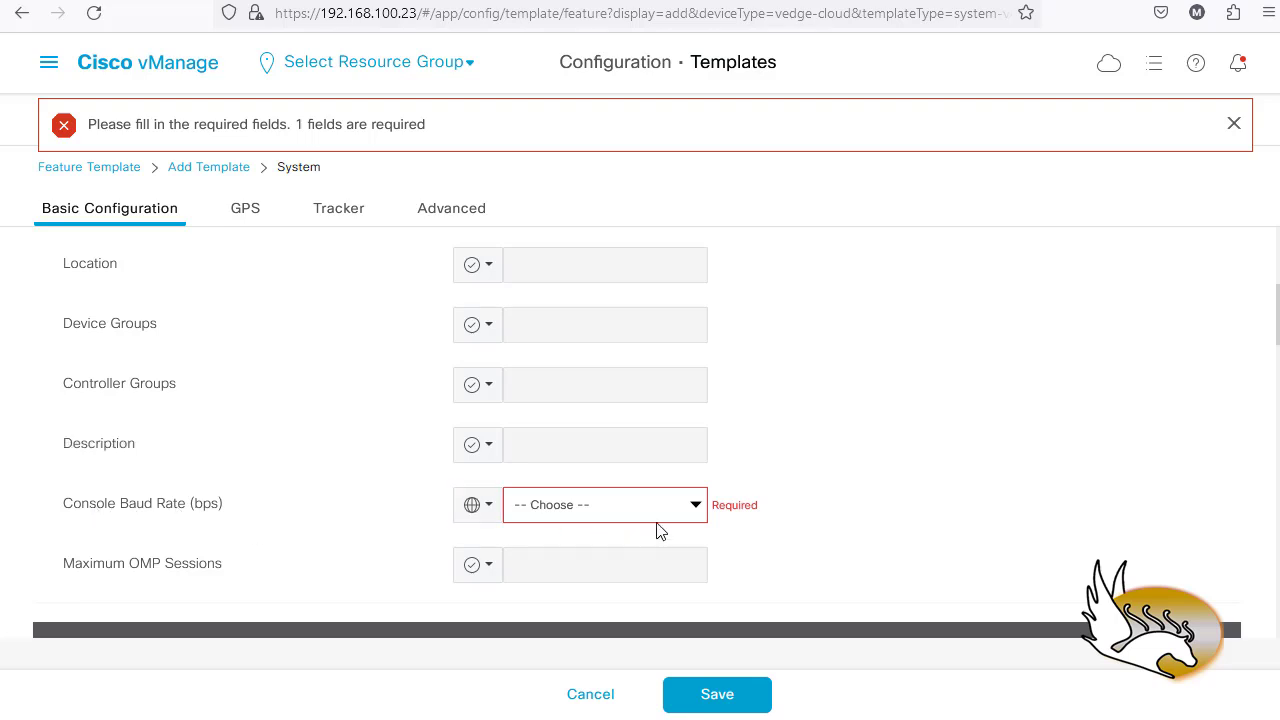
pyautogui.click(697, 505)
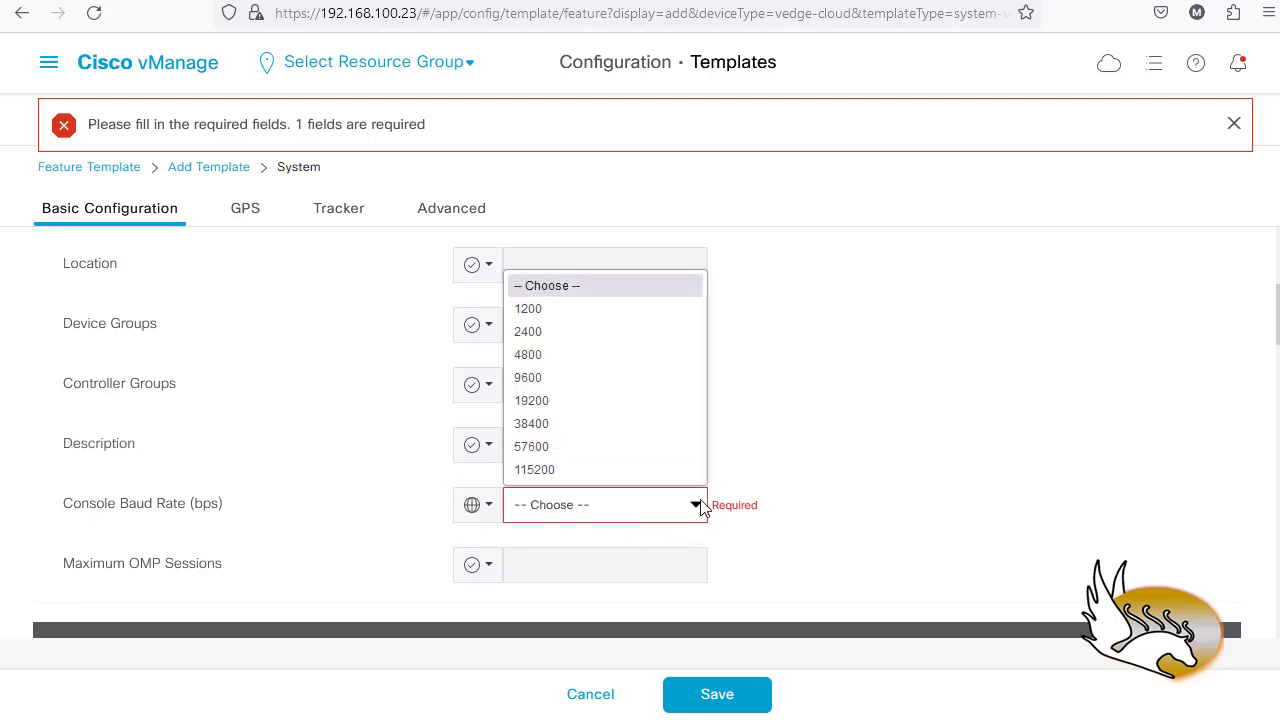
pyautogui.click(569, 378)
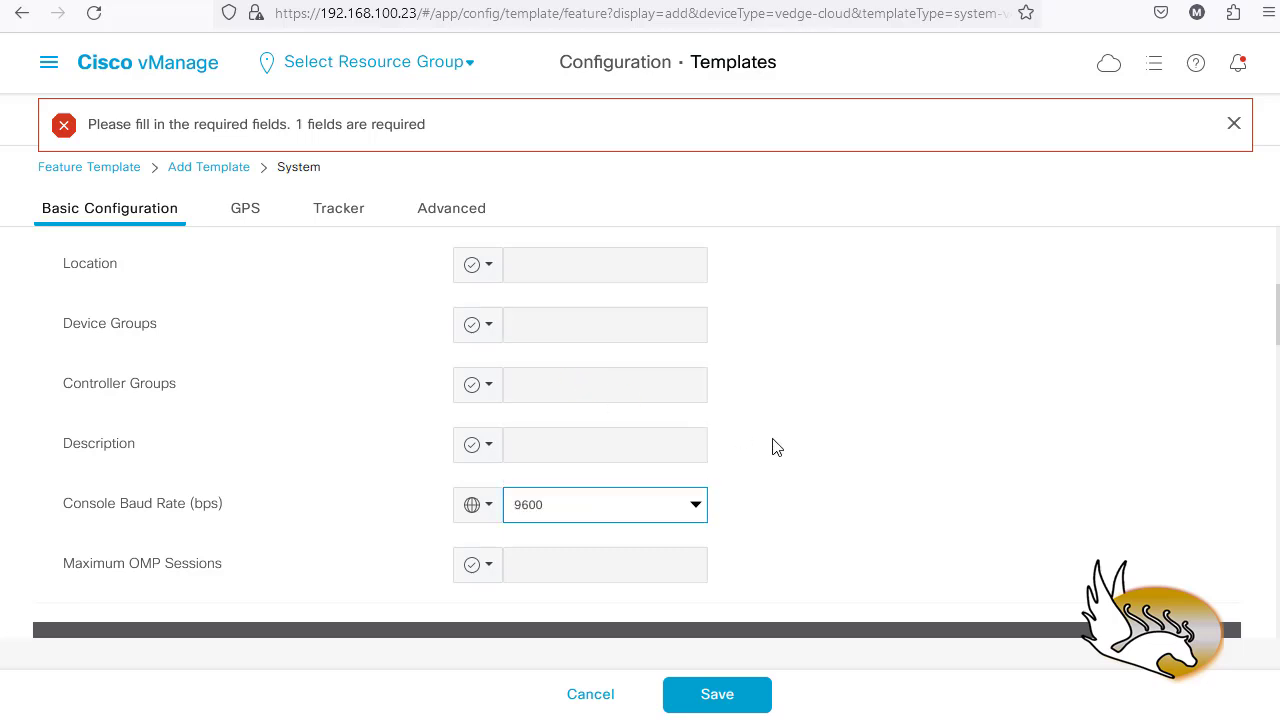
pyautogui.scroll(3, 775, 460)
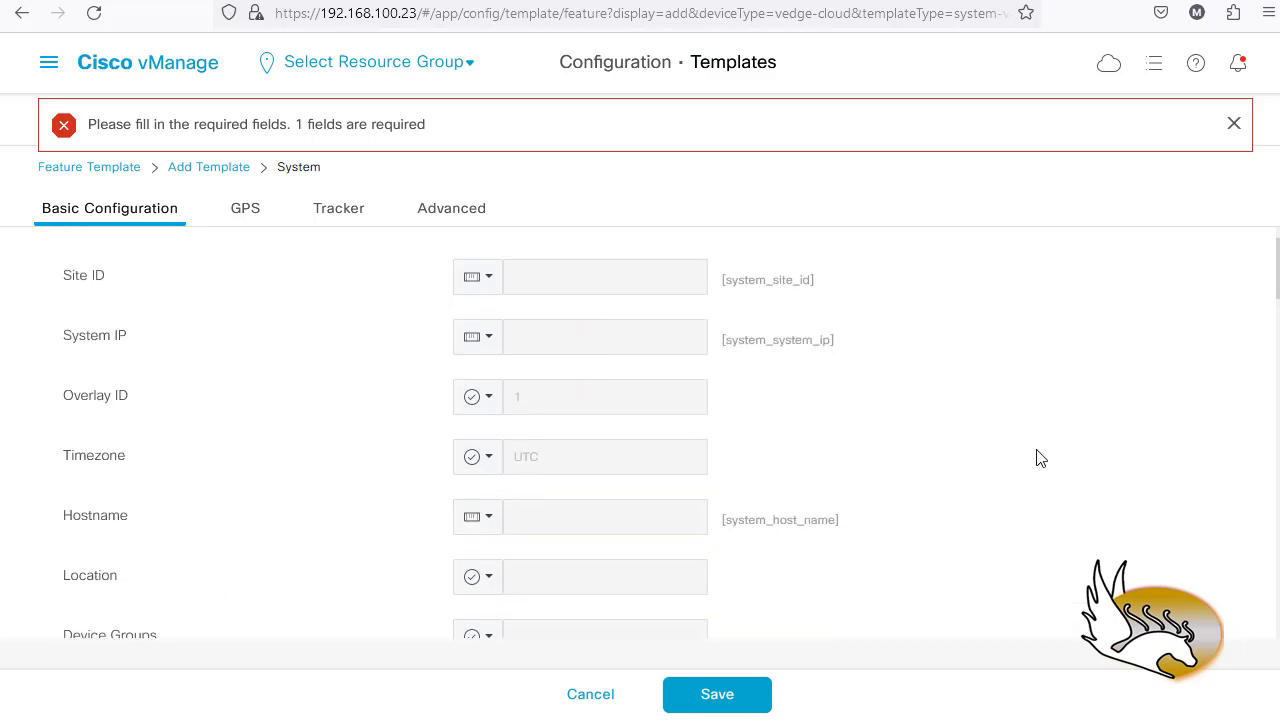
pyautogui.scroll(3, 1037, 458)
pyautogui.scroll(-5, 955, 447)
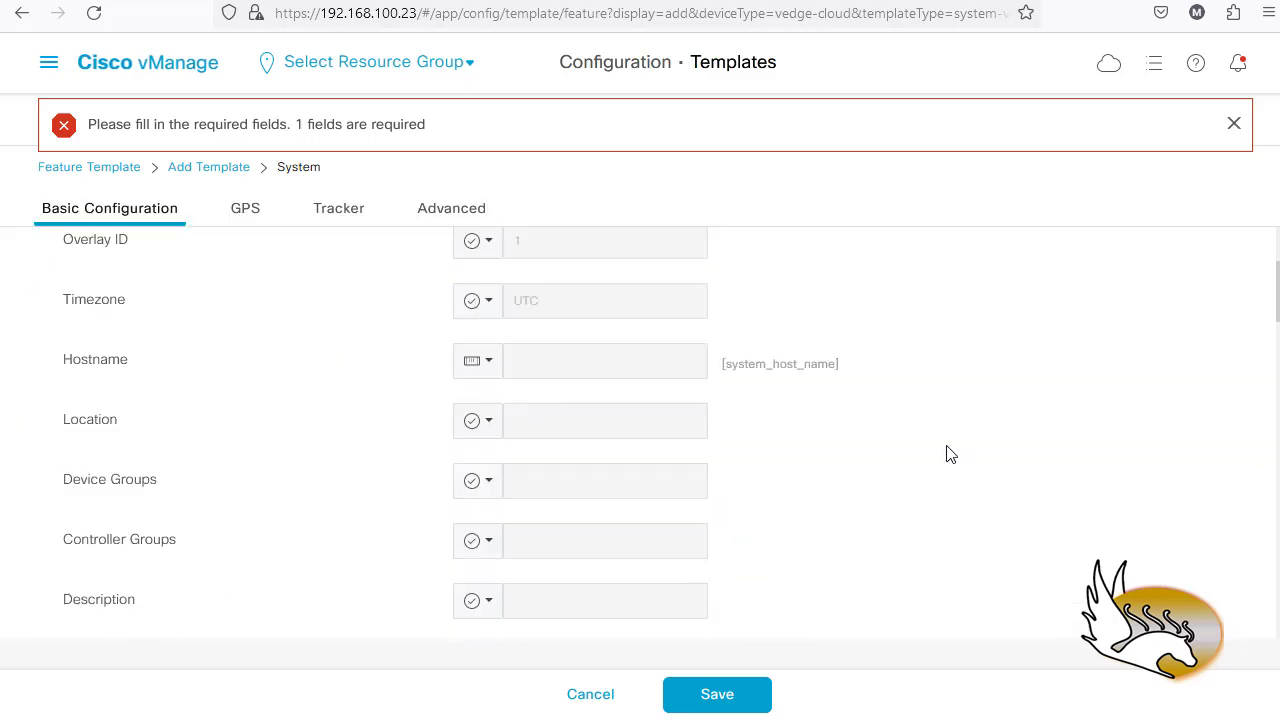
pyautogui.click(717, 694)
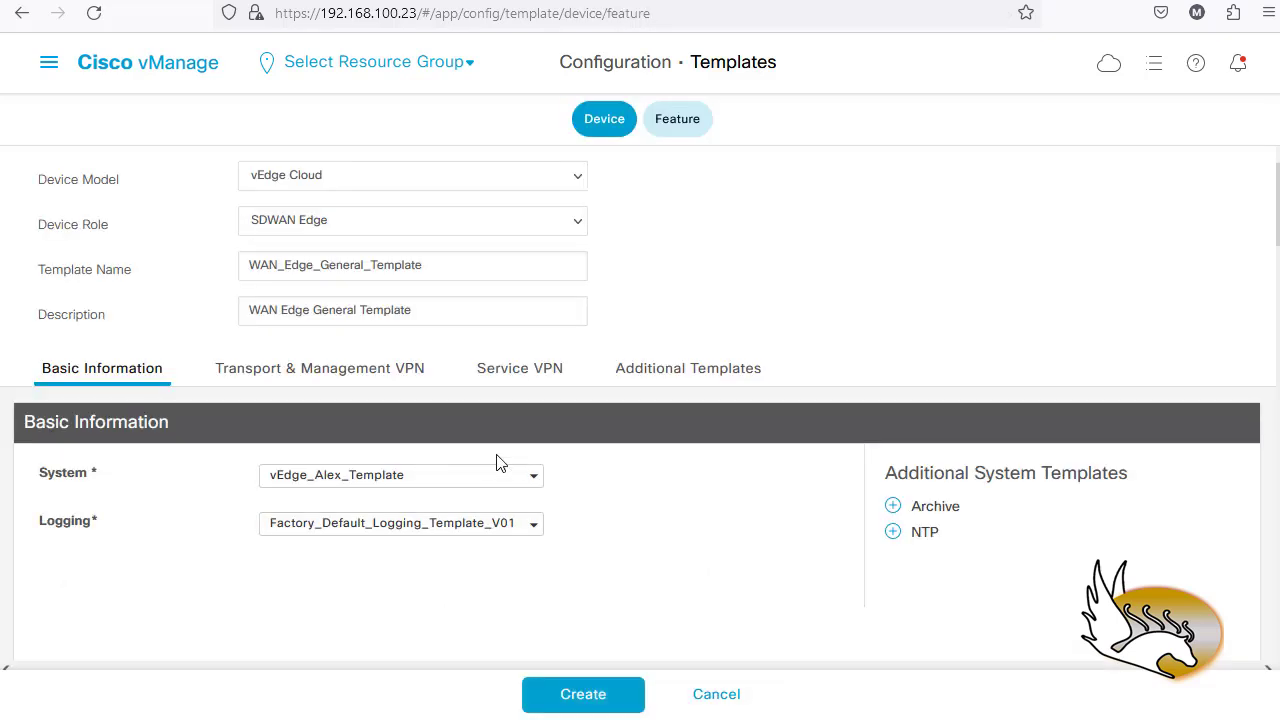
# - Add an NTP slot under Additional System Templates and view its empty template list
pyautogui.scroll(-3, 226, 491)
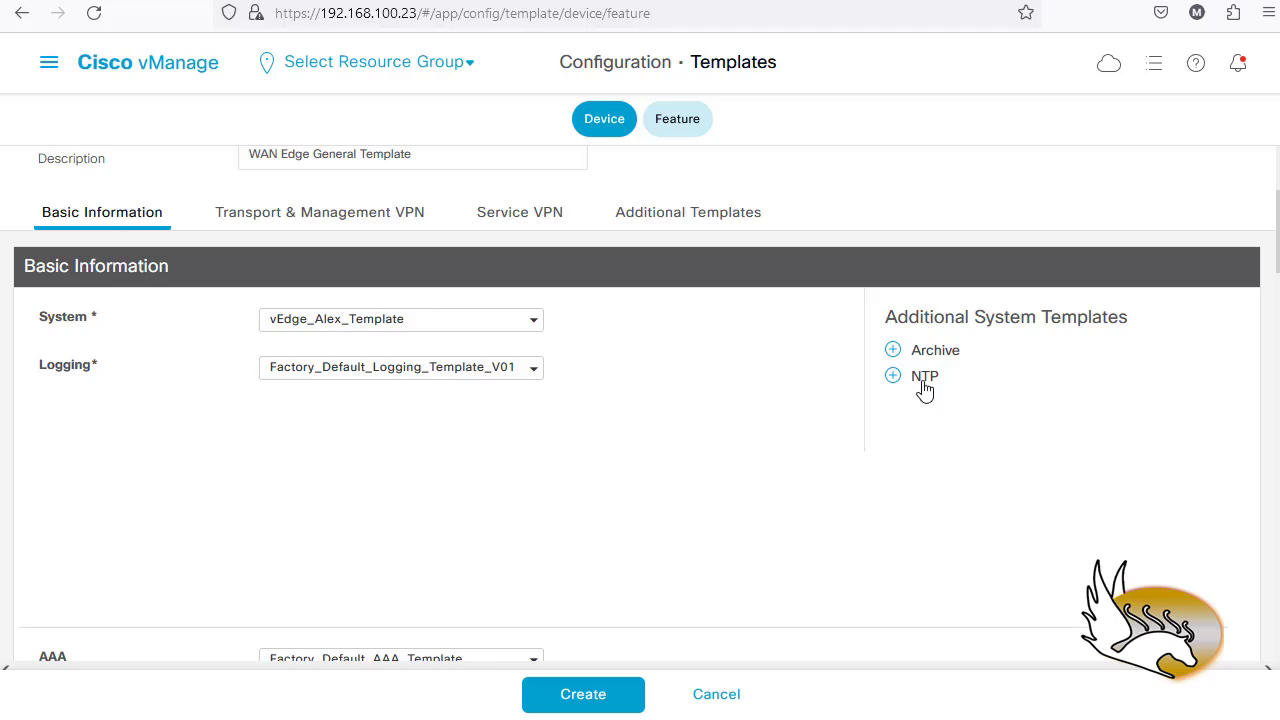
pyautogui.click(892, 377)
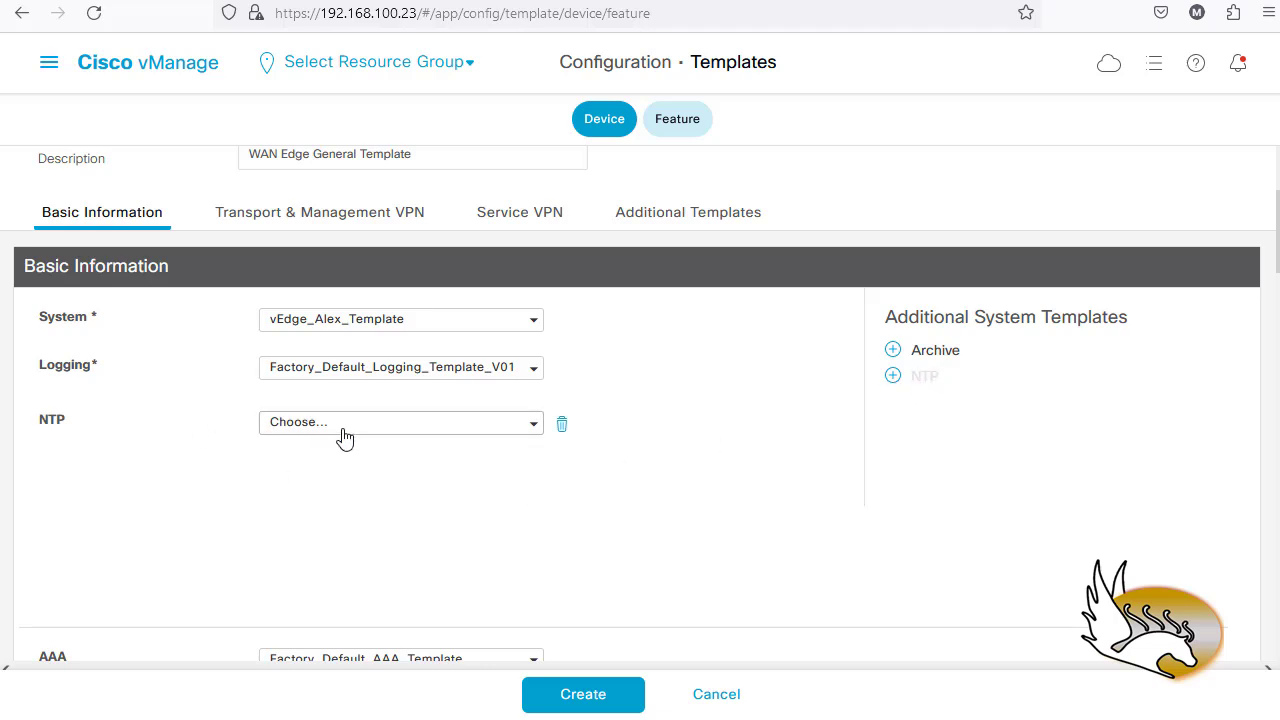
pyautogui.click(535, 430)
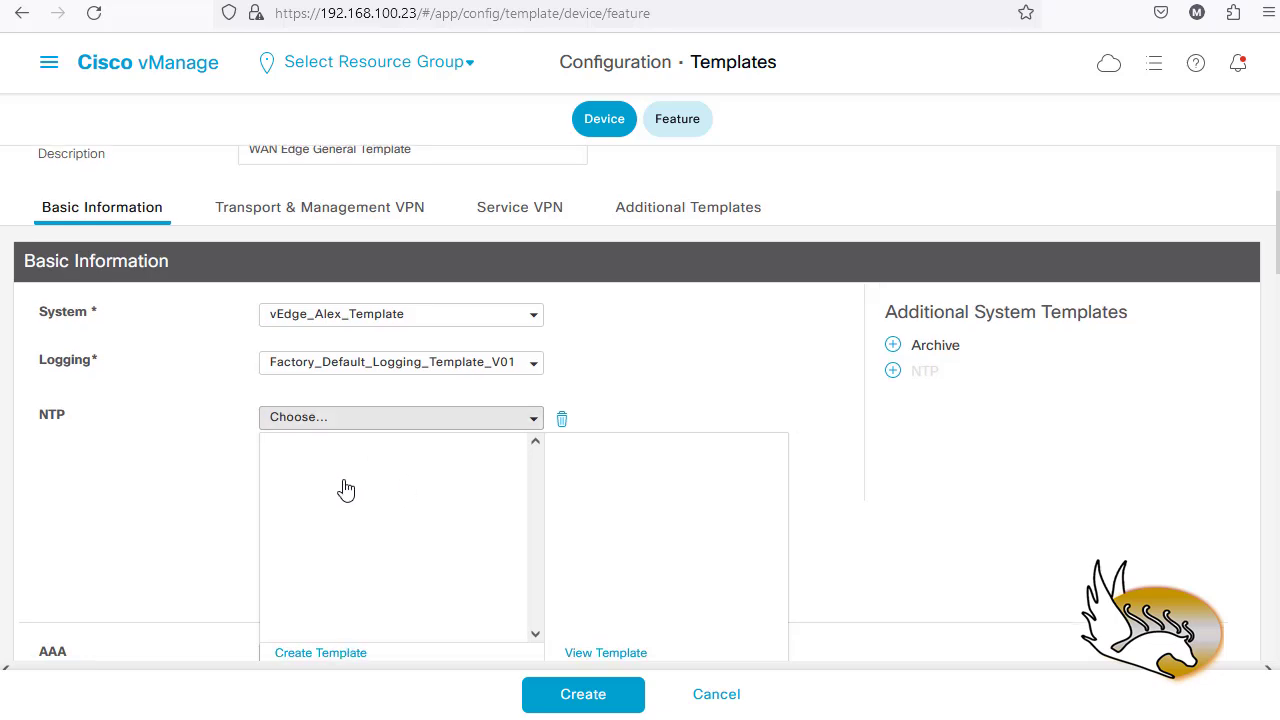
pyautogui.scroll(-2, 345, 489)
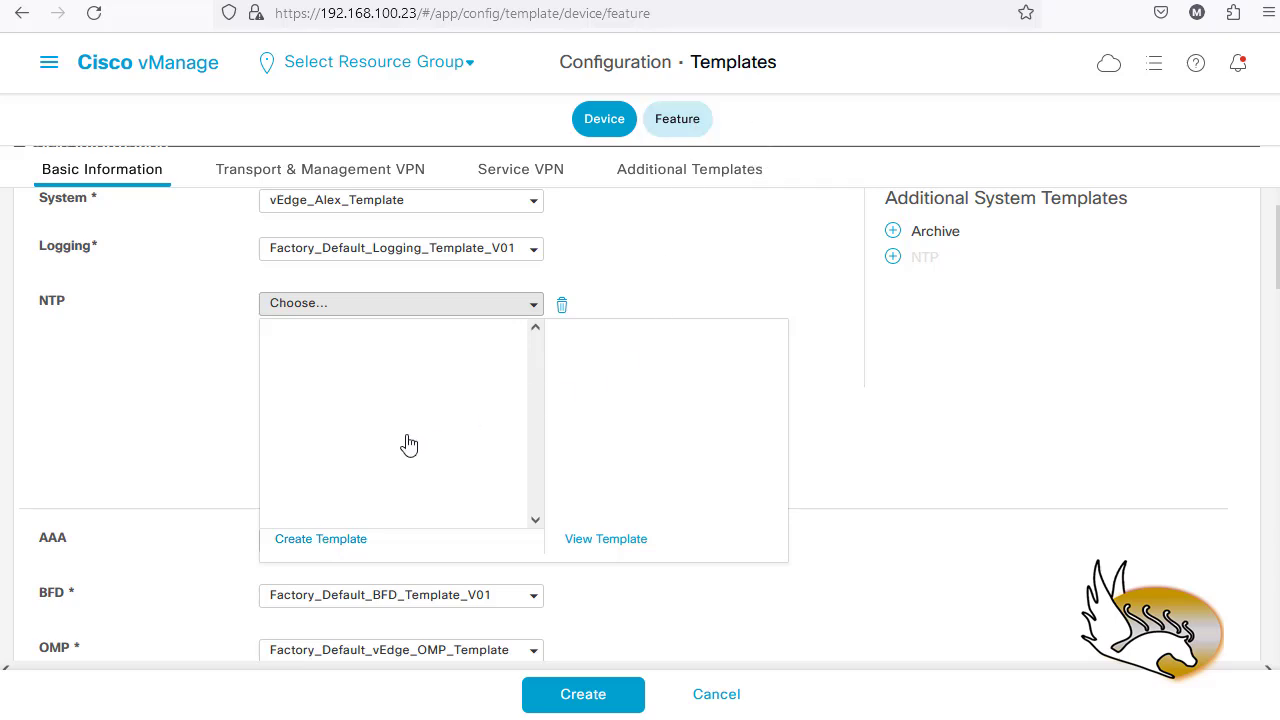
# - Create a new NTP feature template named NTP_Server and fill in its description
pyautogui.click(340, 541)
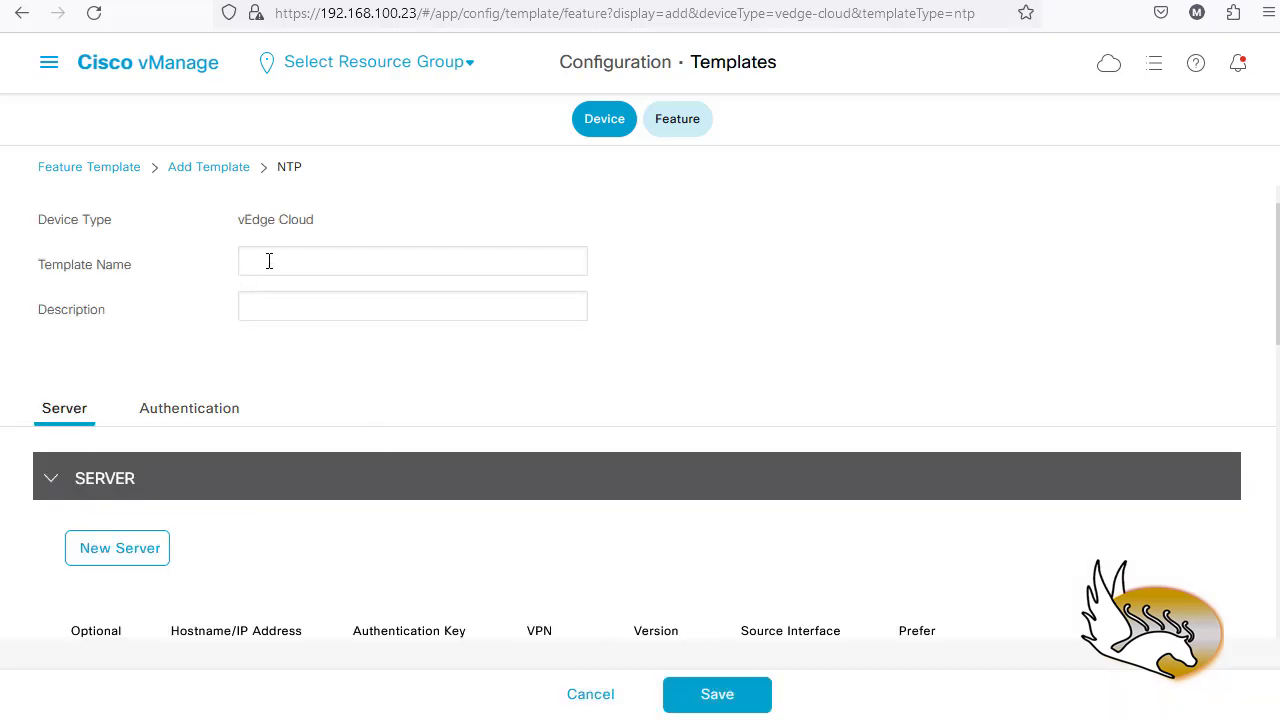
pyautogui.click(269, 261)
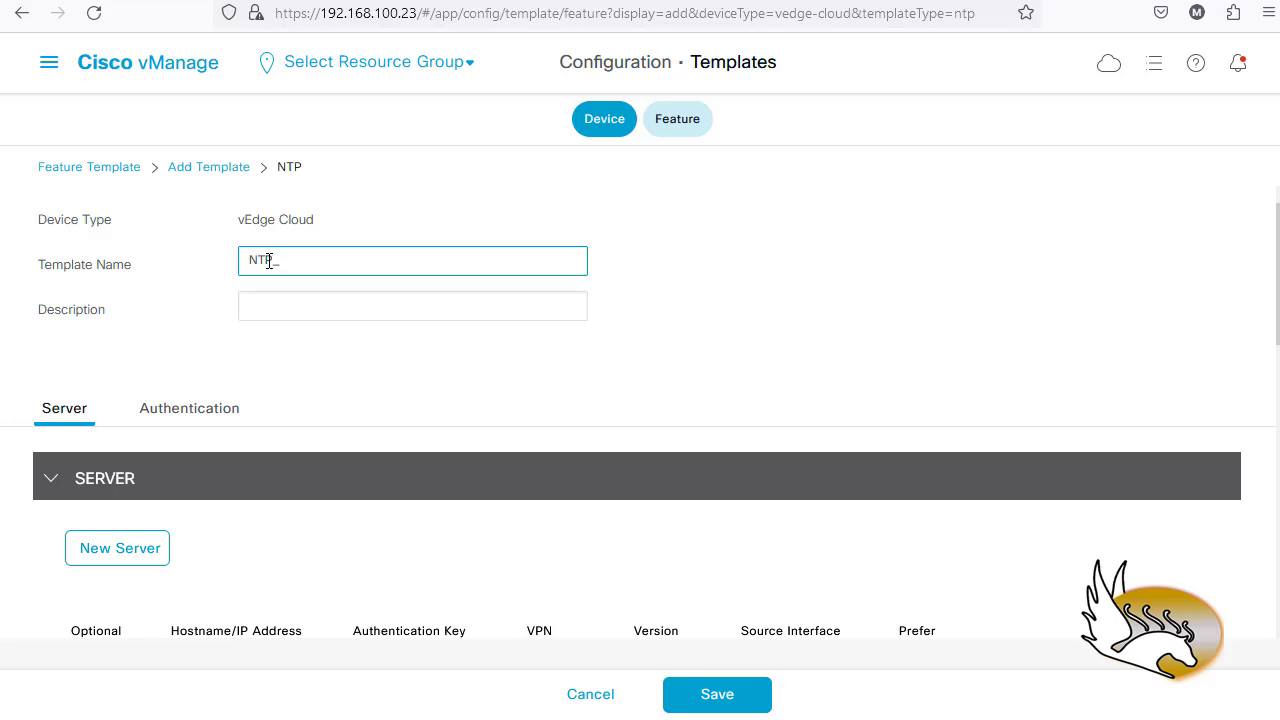
pyautogui.press('Tab')
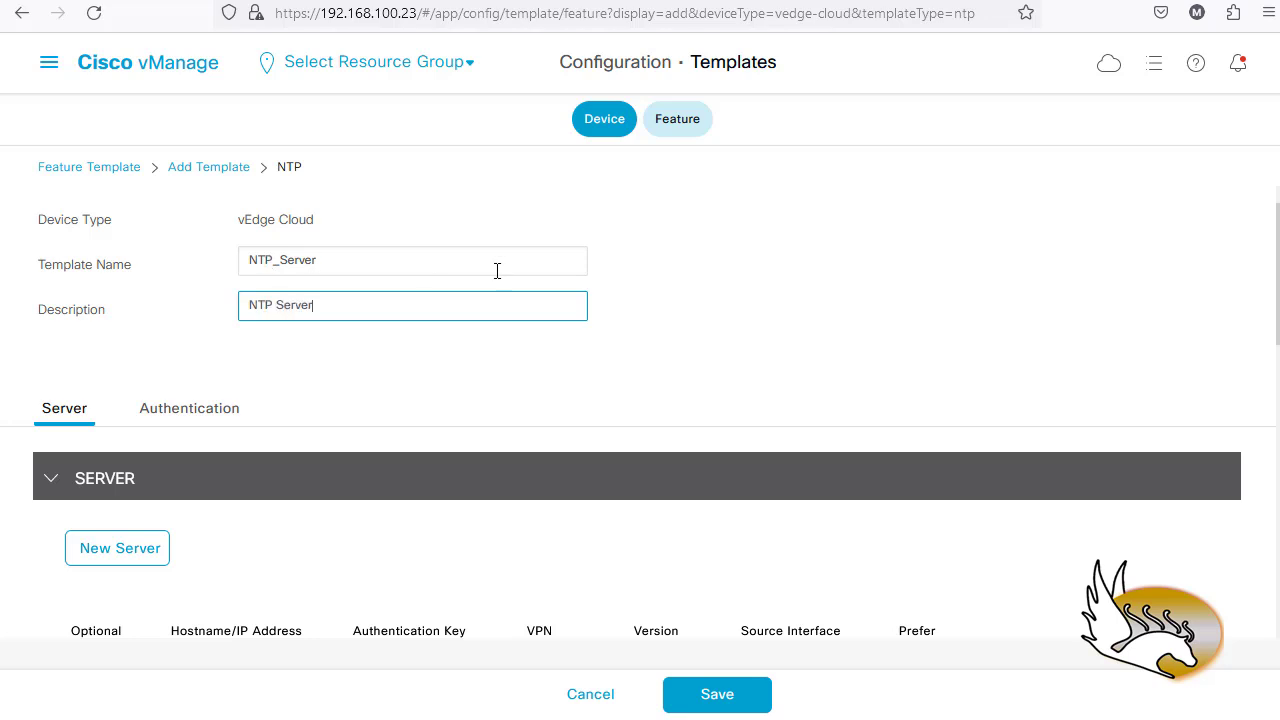
pyautogui.scroll(-5, 269, 395)
pyautogui.scroll(2, 223, 326)
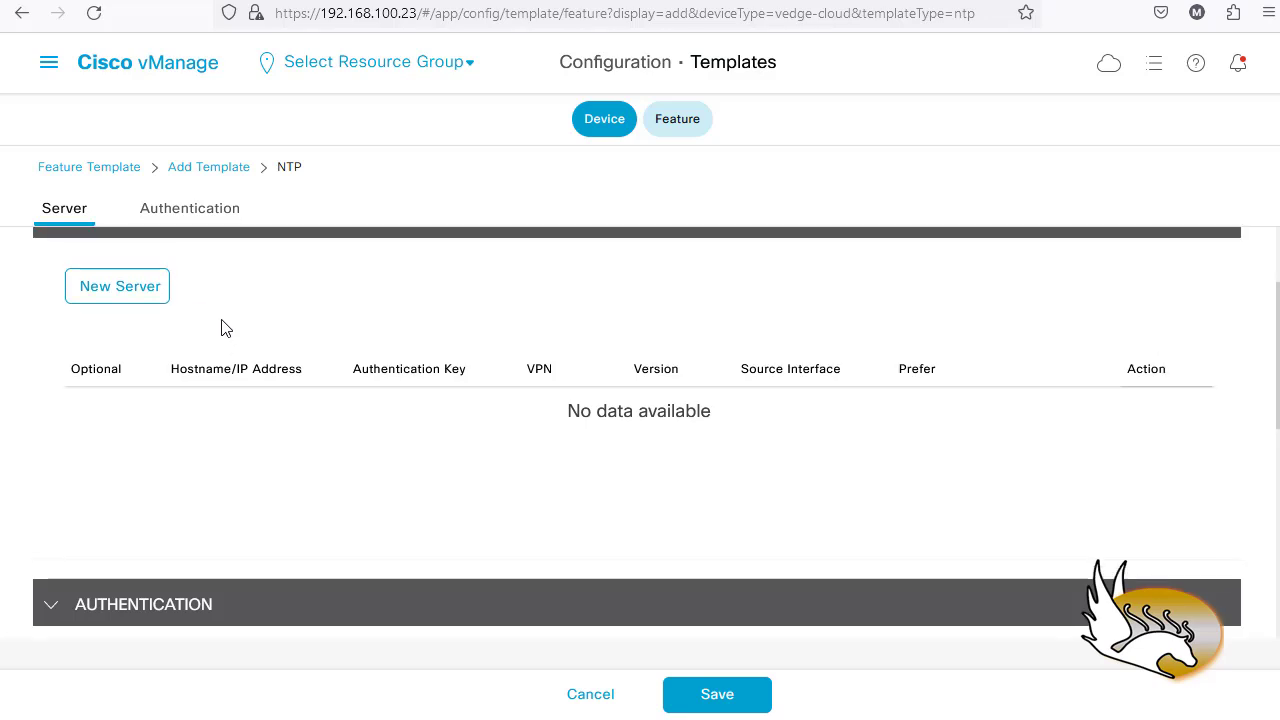
# - Add a new NTP server with global hostname ntp.alex.org
pyautogui.click(133, 397)
pyautogui.scroll(-2, 128, 405)
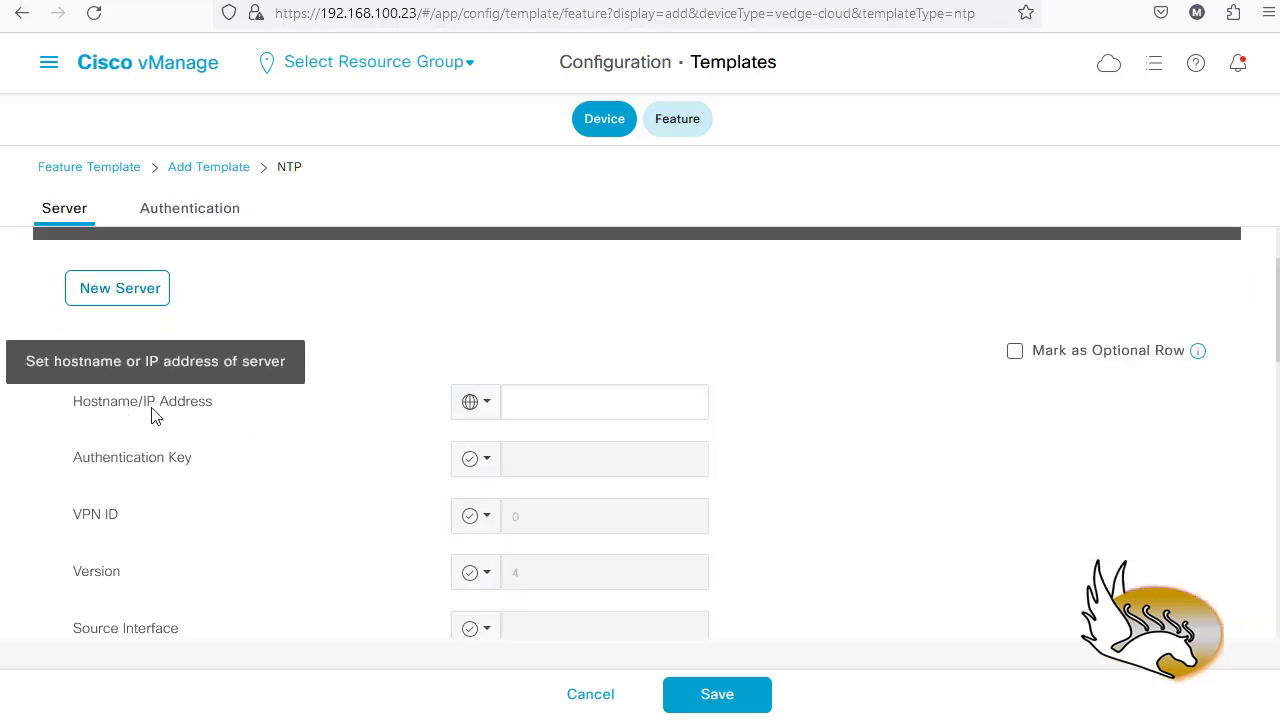
pyautogui.click(576, 408)
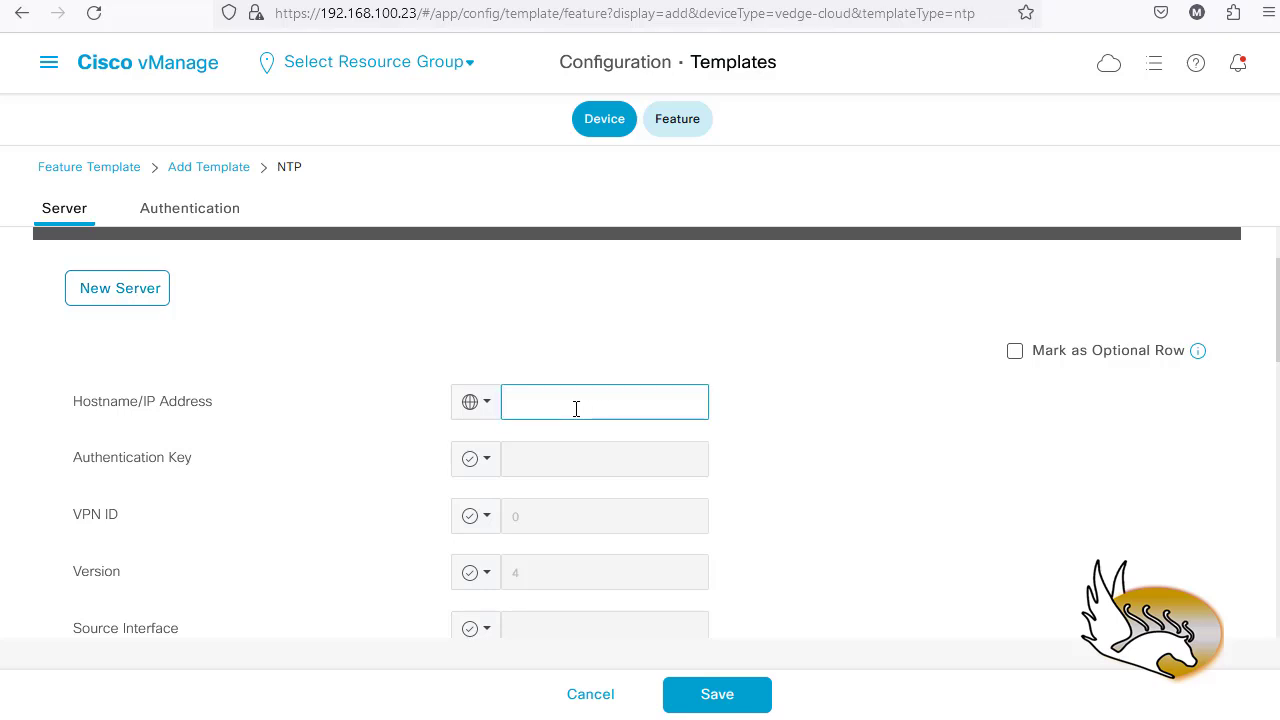
pyautogui.click(484, 406)
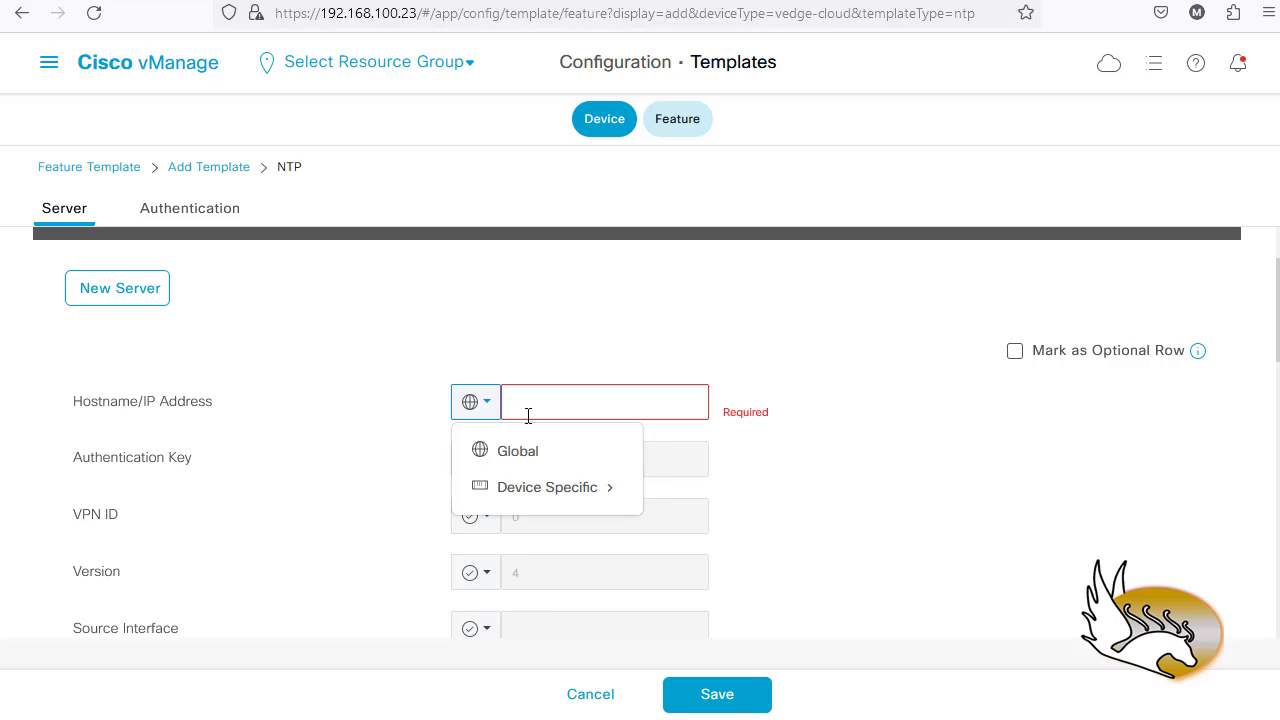
pyautogui.click(528, 415)
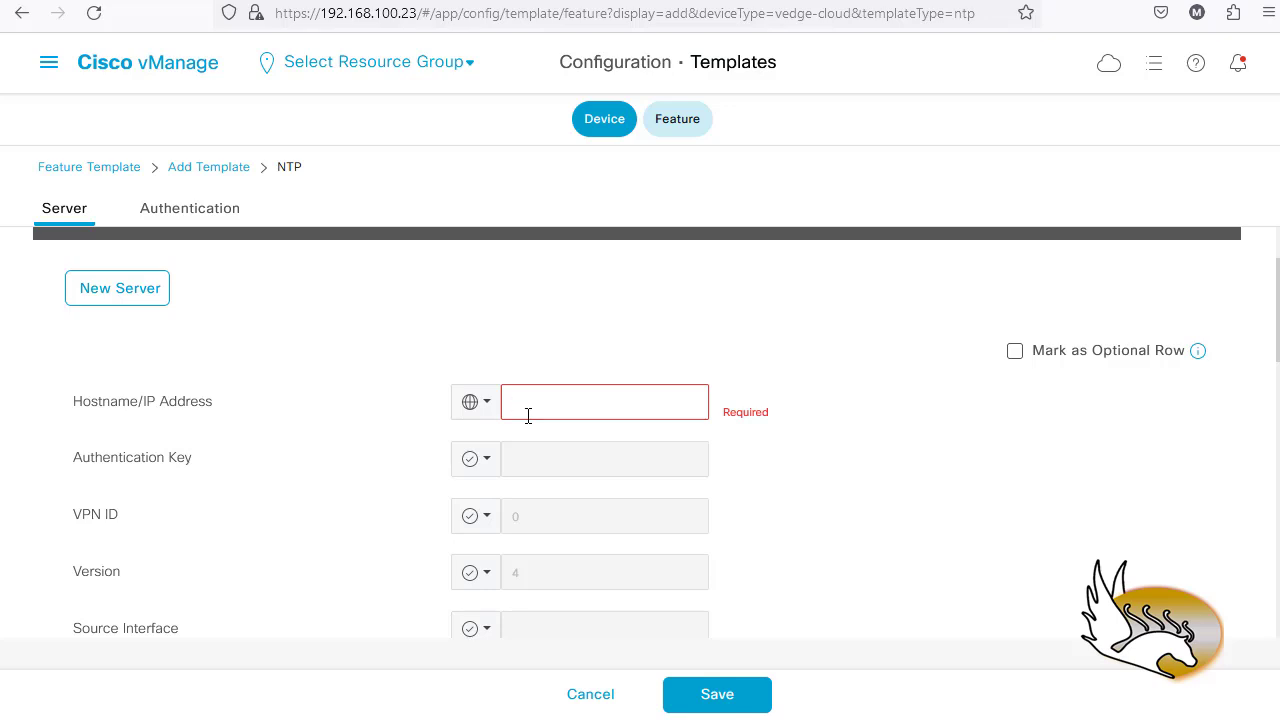
pyautogui.write('ntp.alex.org')
# - Set the server's VPN ID scope to Global and enter VPN 0
pyautogui.scroll(-1, 405, 415)
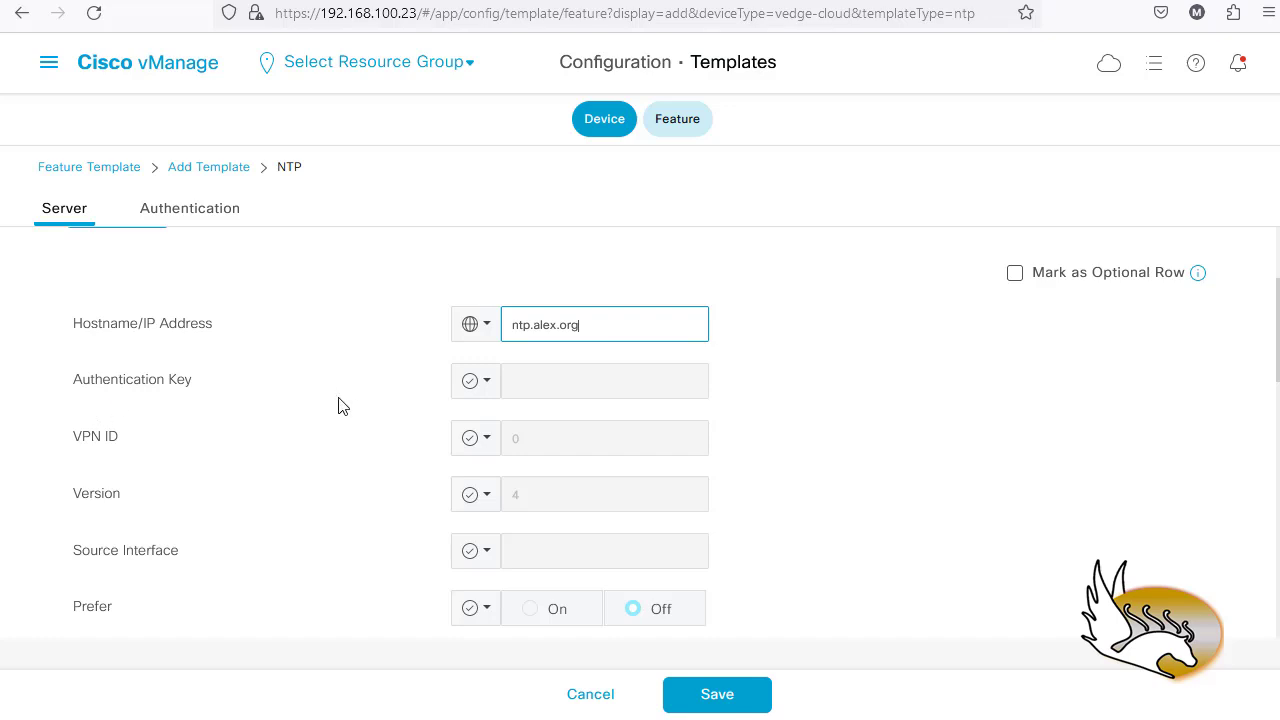
pyautogui.scroll(-1, 243, 456)
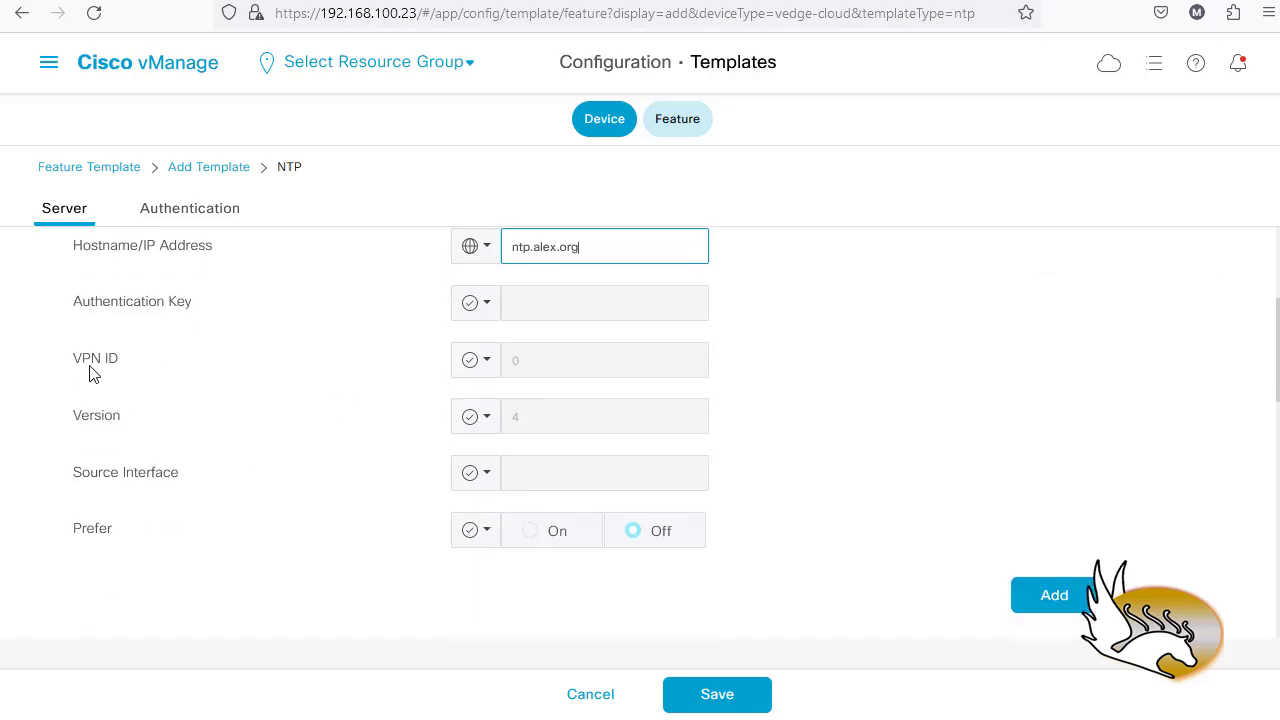
pyautogui.moveTo(96, 370)
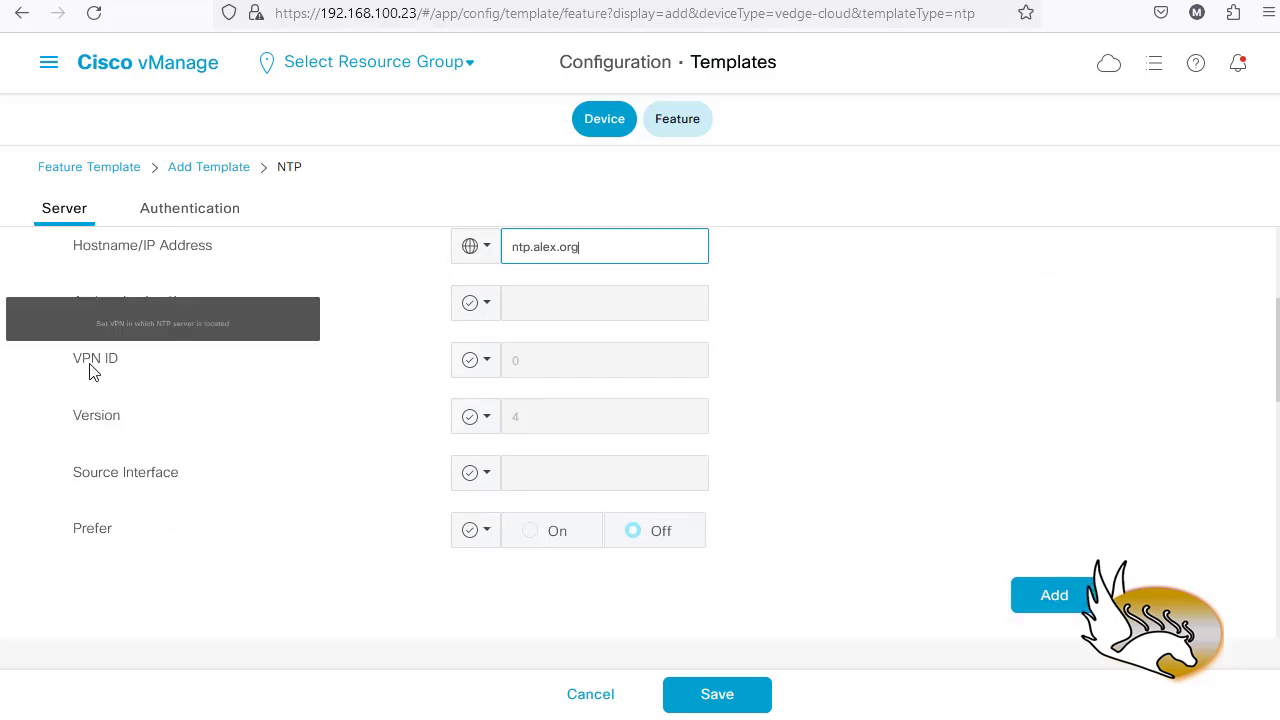
pyautogui.click(491, 369)
pyautogui.click(494, 406)
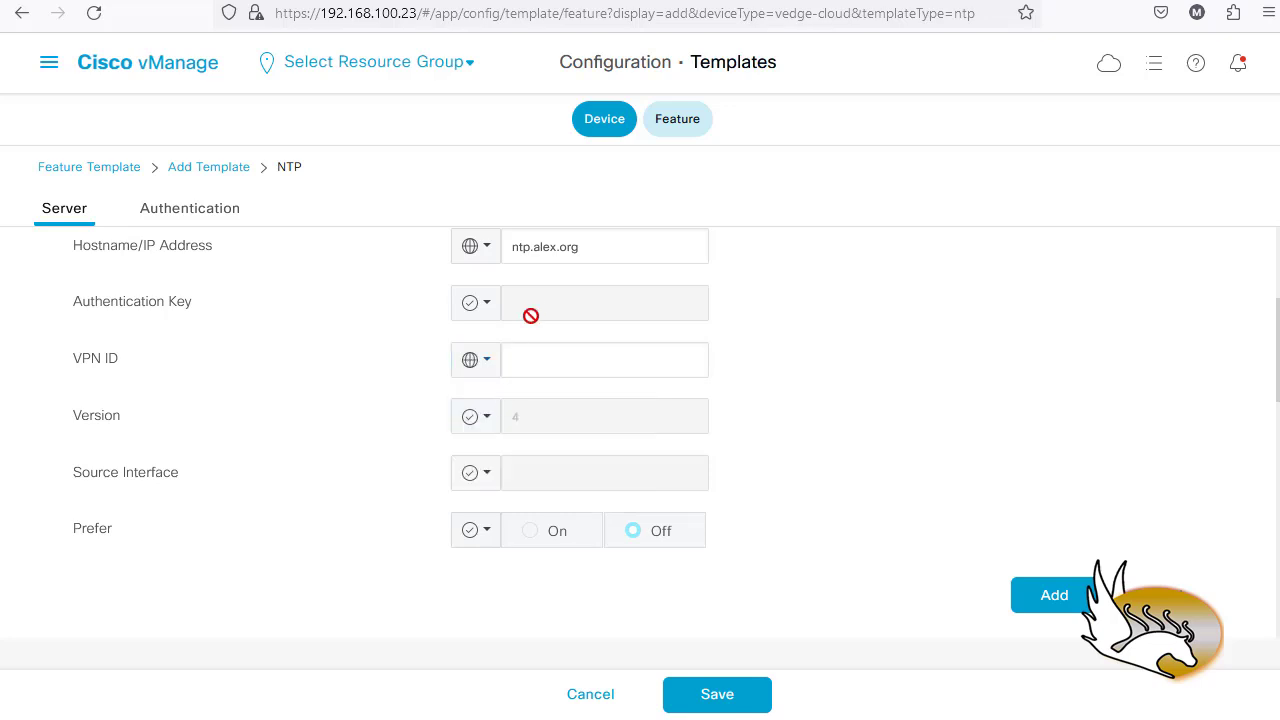
pyautogui.click(536, 360)
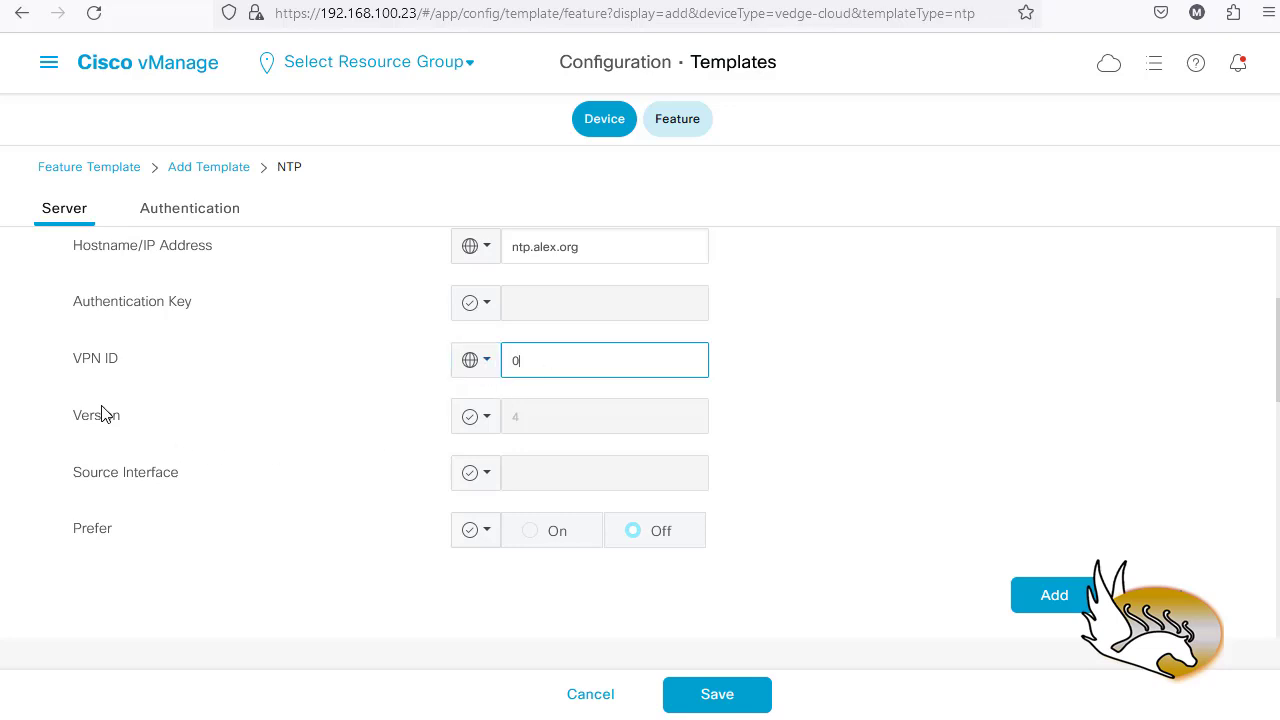
pyautogui.scroll(-5, 250, 512)
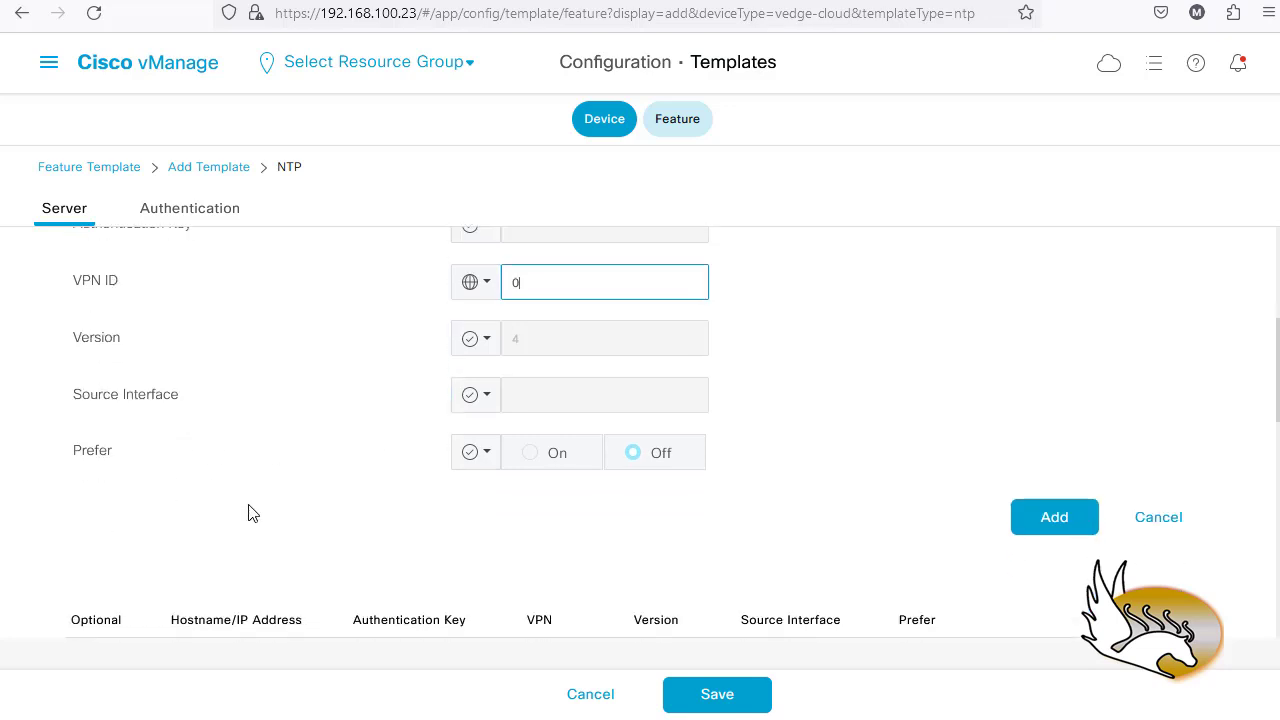
pyautogui.scroll(-3, 253, 511)
pyautogui.scroll(4, 256, 510)
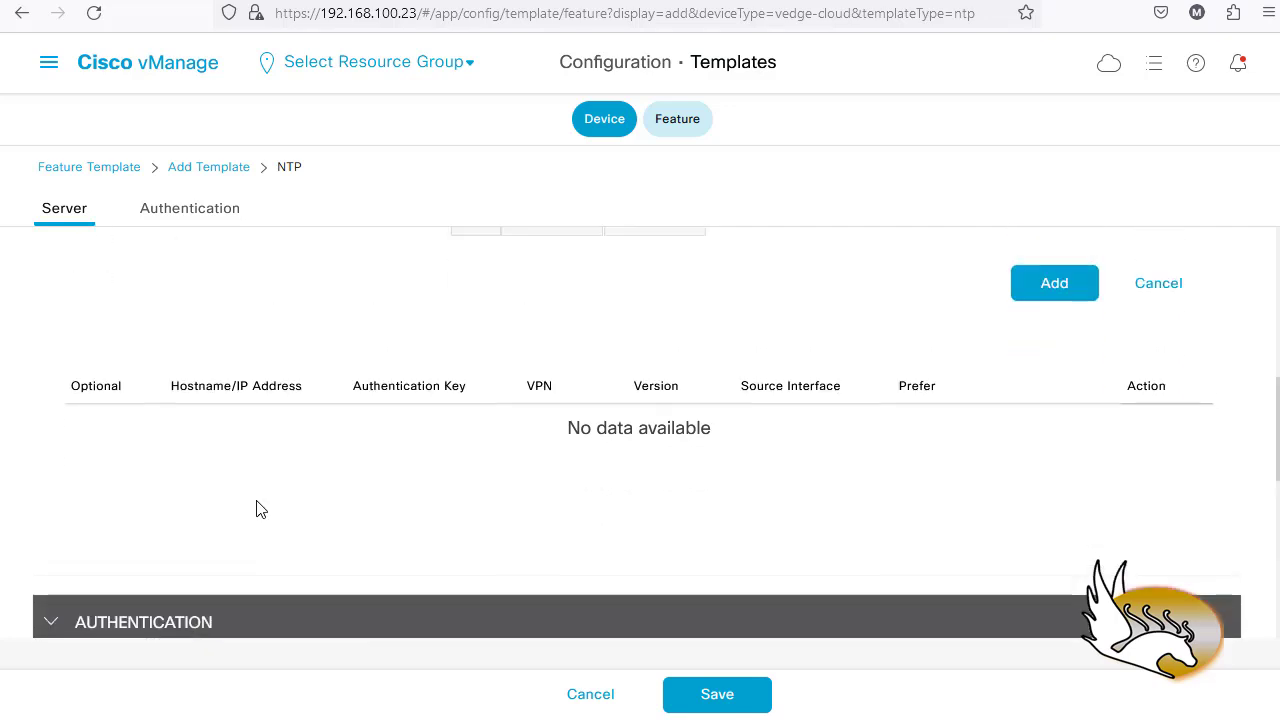
pyautogui.scroll(2, 258, 508)
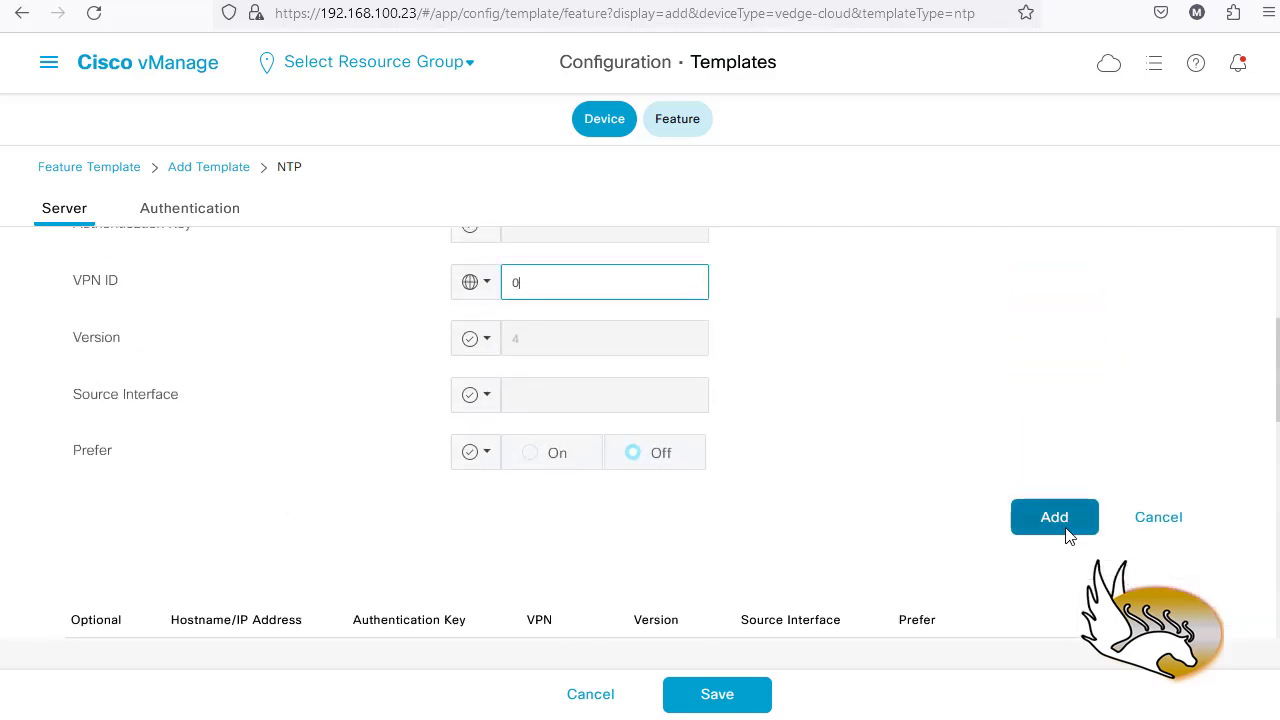
# - Add the ntp.alex.org server to the list and save the NTP_Server feature template
pyautogui.click(1054, 517)
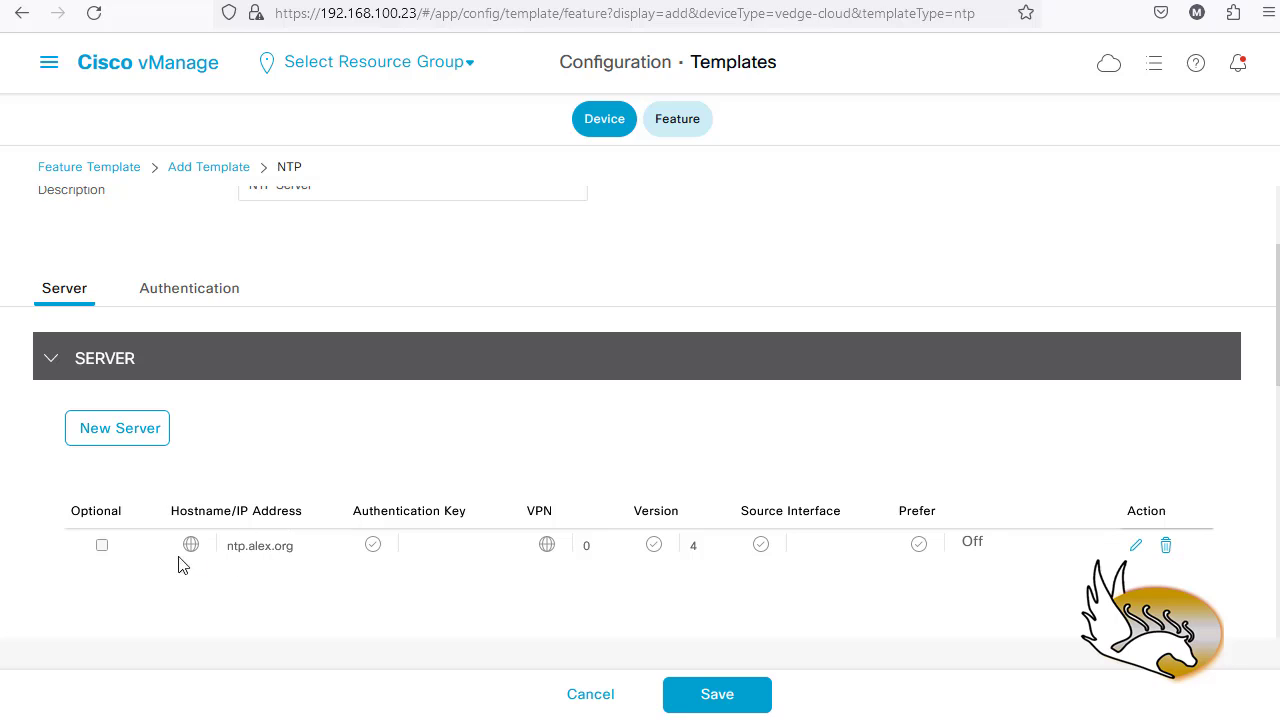
pyautogui.scroll(-3, 414, 569)
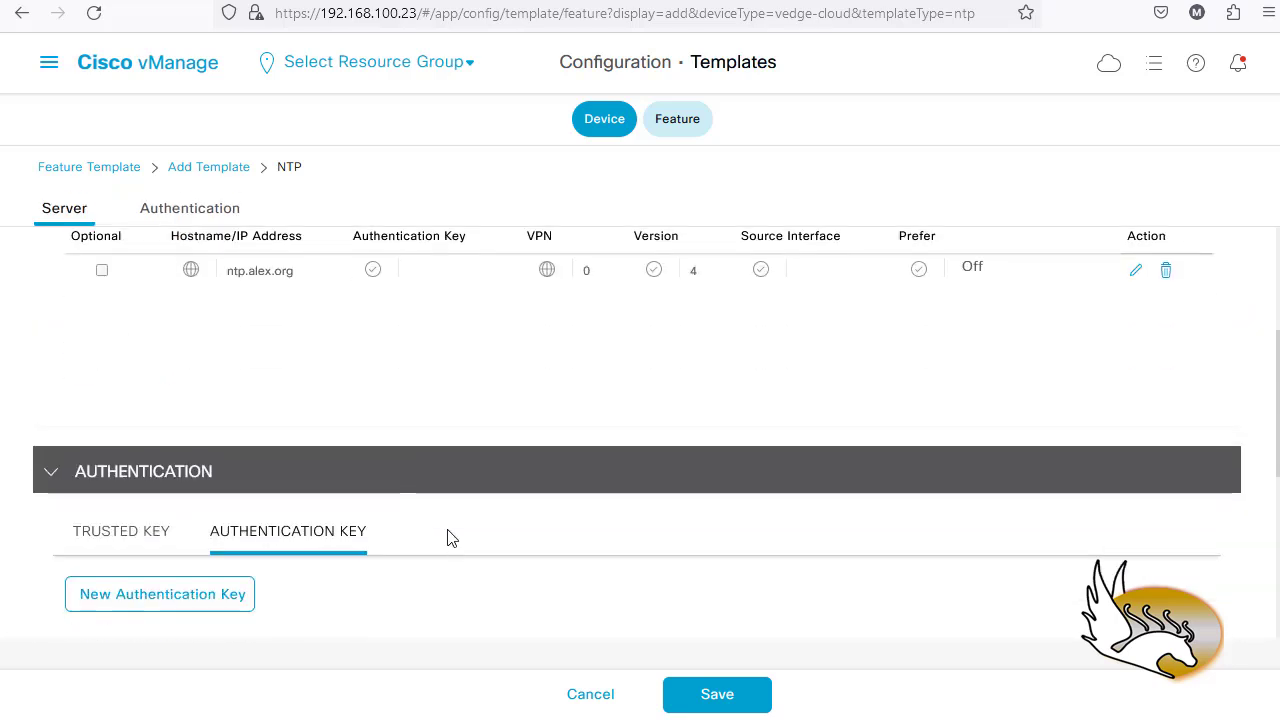
pyautogui.scroll(-3, 448, 538)
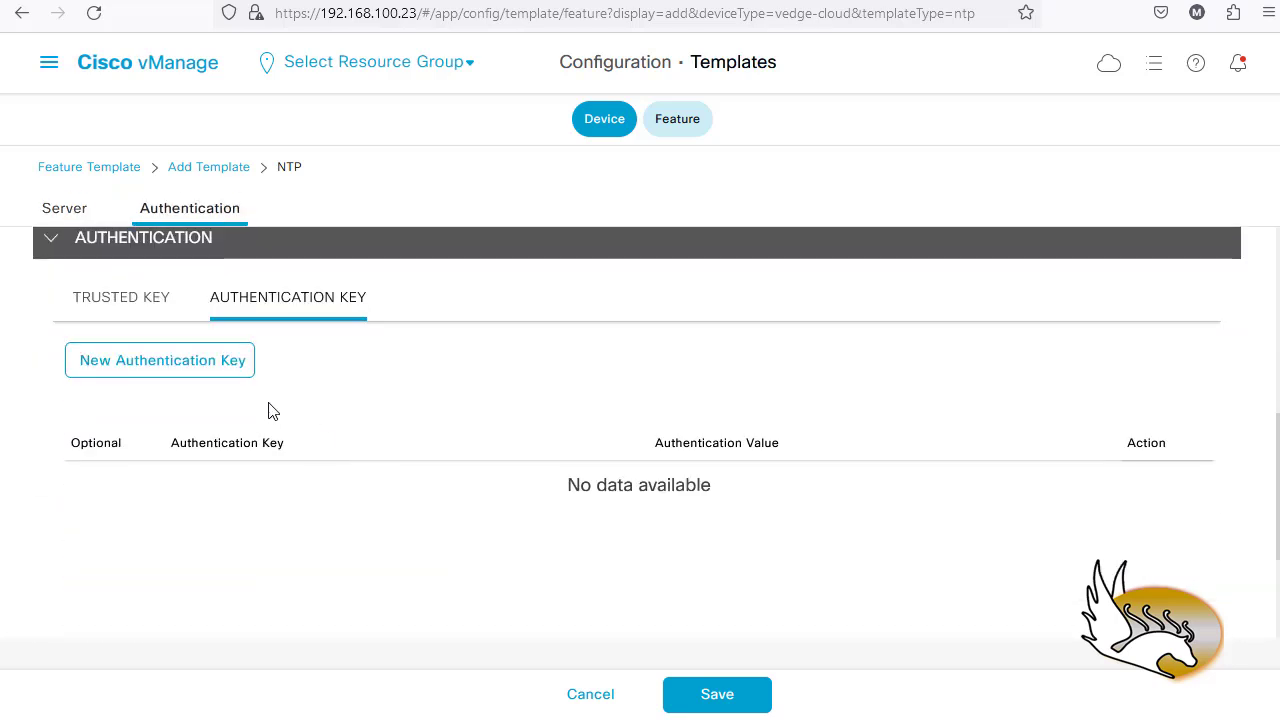
pyautogui.scroll(-2, 318, 430)
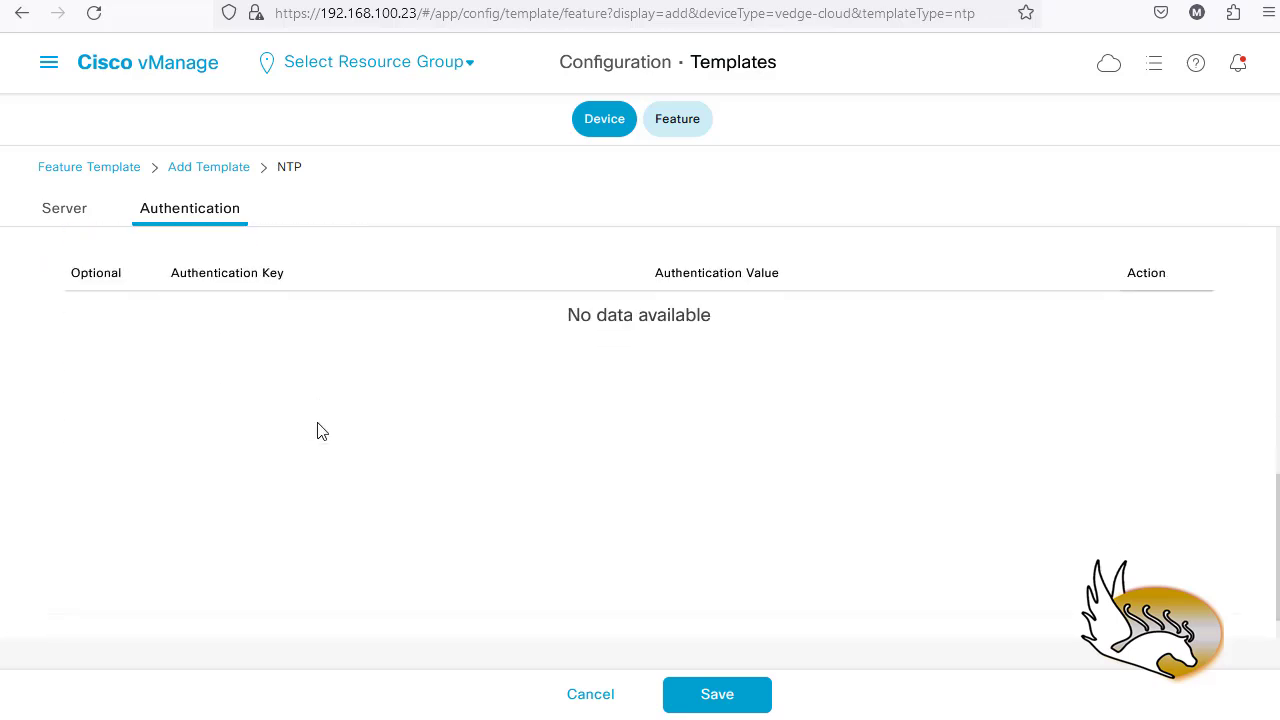
pyautogui.scroll(4, 318, 430)
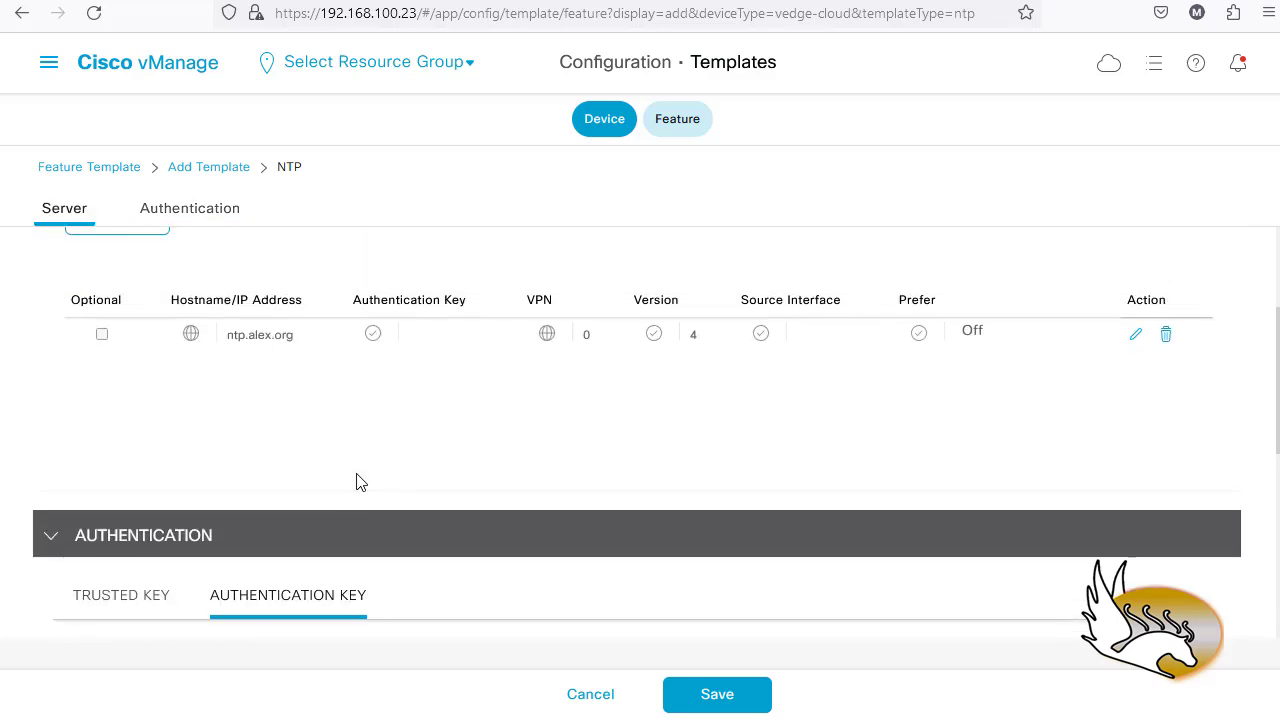
pyautogui.scroll(-2, 366, 478)
pyautogui.click(731, 697)
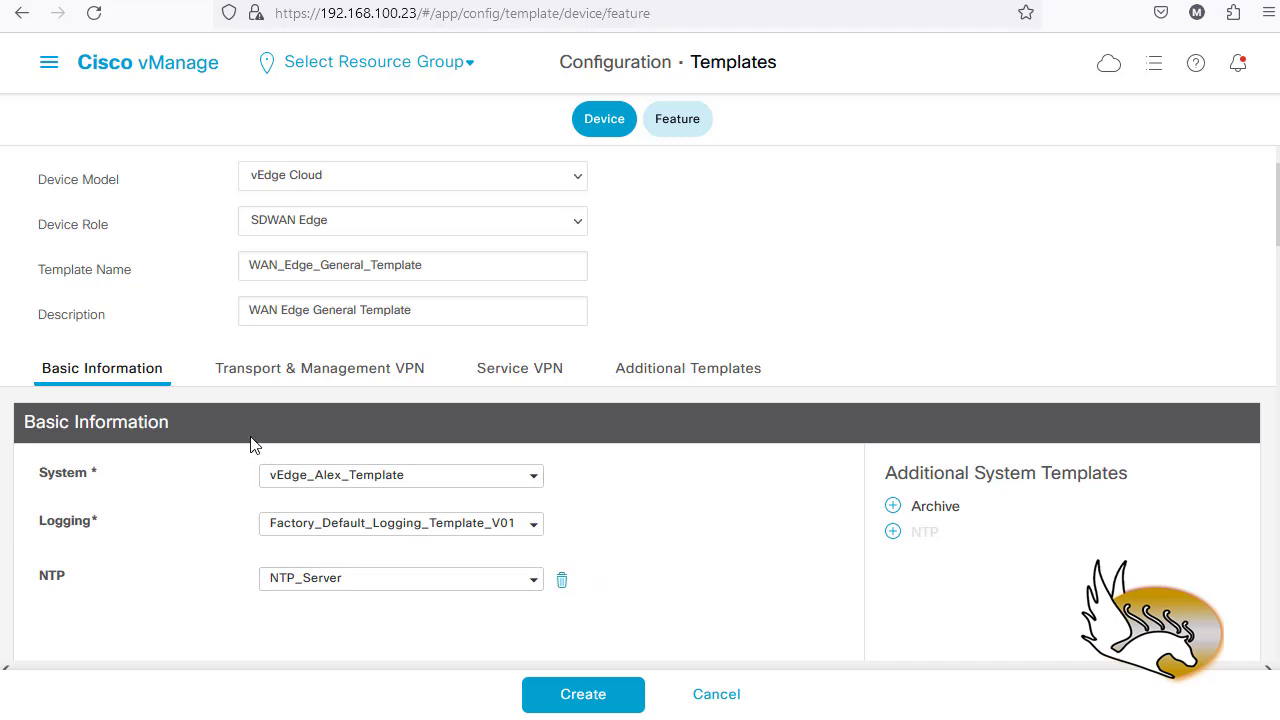
# - Scroll the device template down to the AAA, BFD, OMP and Security rows
pyautogui.scroll(-4, 620, 522)
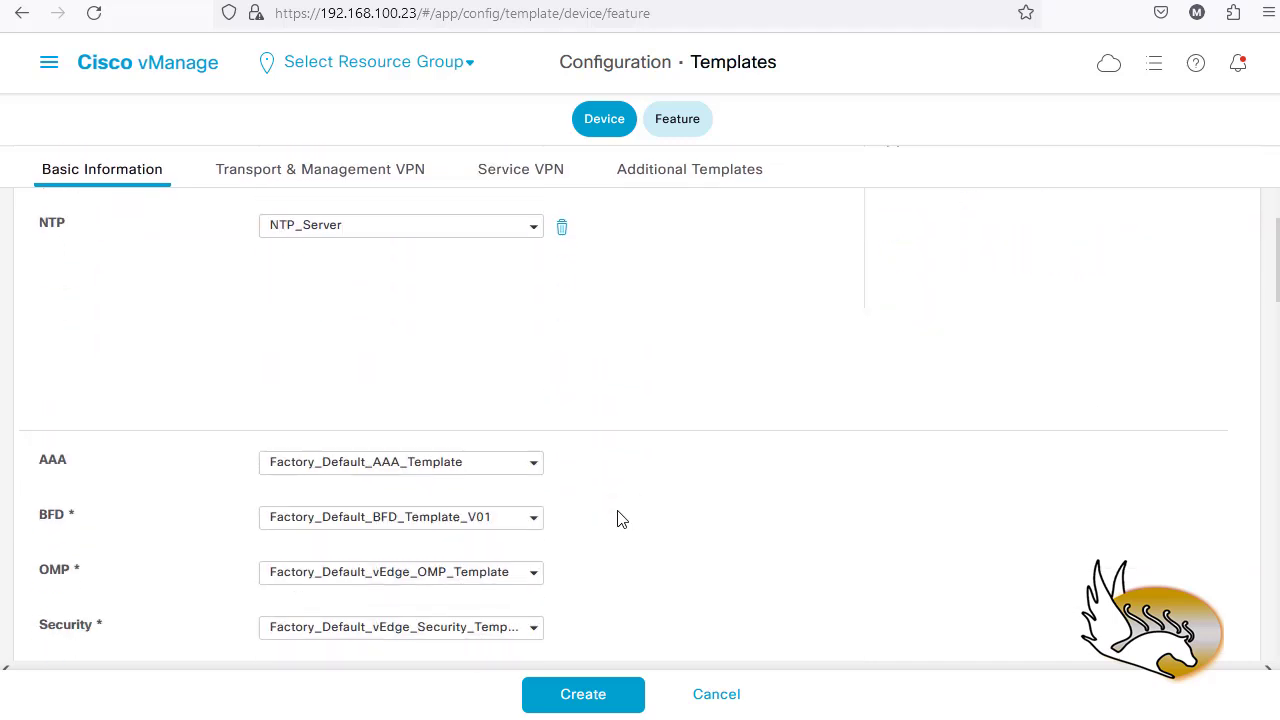
pyautogui.scroll(-1, 630, 513)
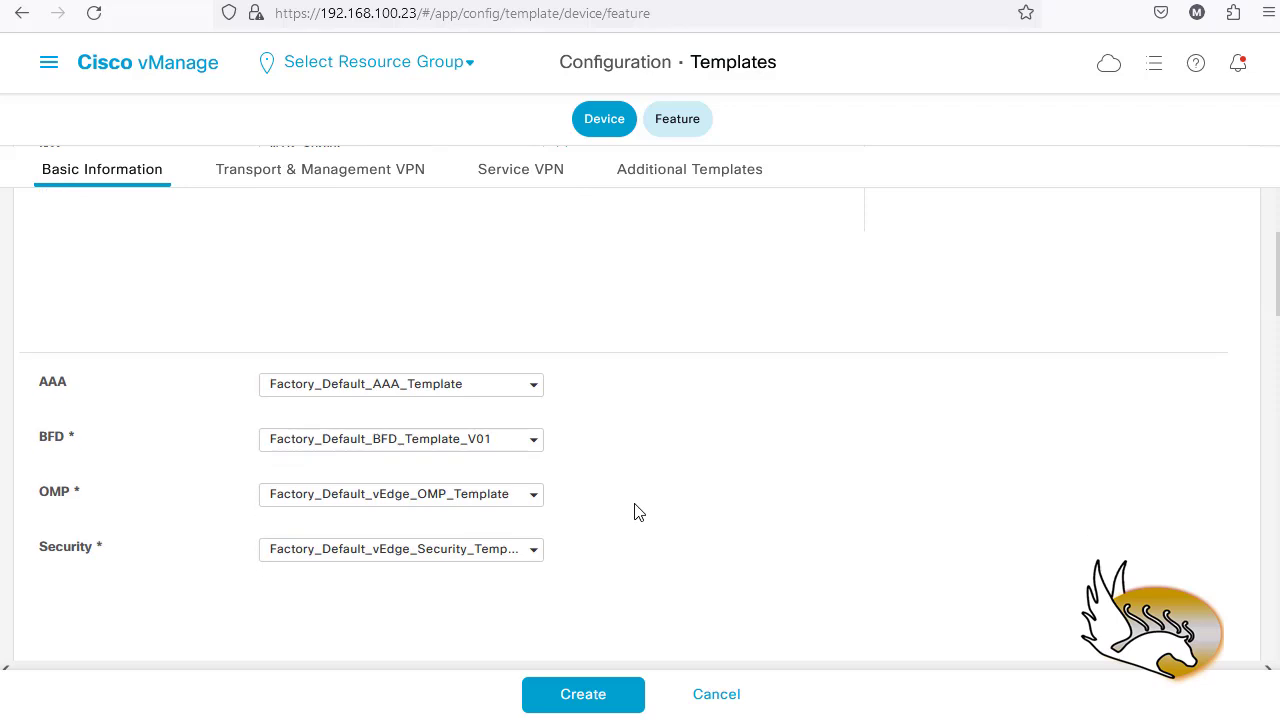
pyautogui.scroll(-1, 630, 513)
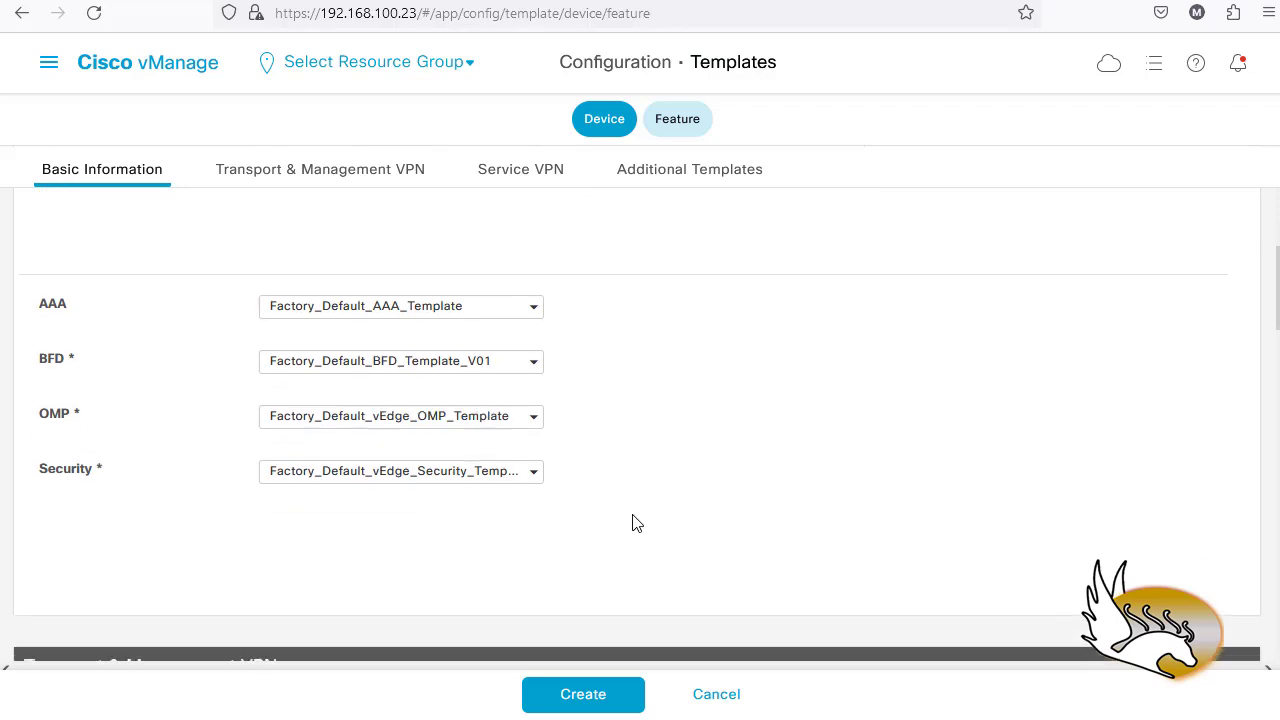
pyautogui.scroll(1, 633, 520)
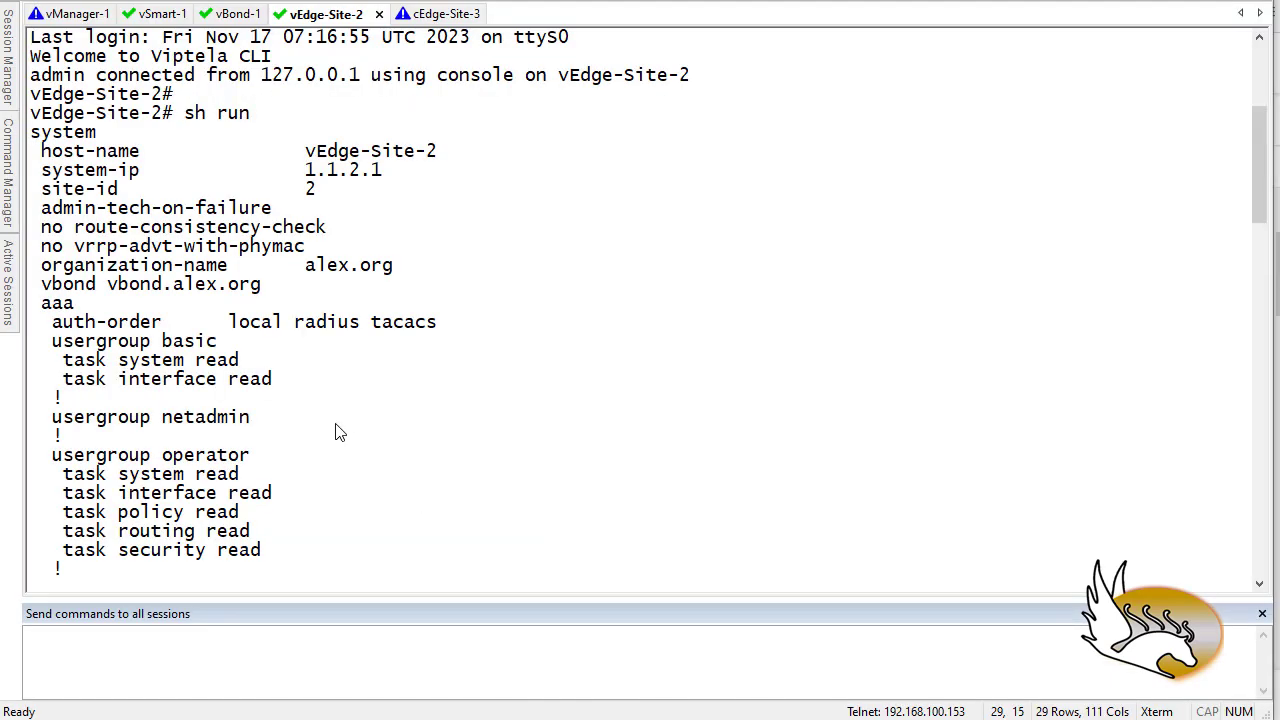
# - Highlight the advertise connected and advertise static lines in vEdge-Site-2's OMP running config
pyautogui.scroll(2, 338, 432)
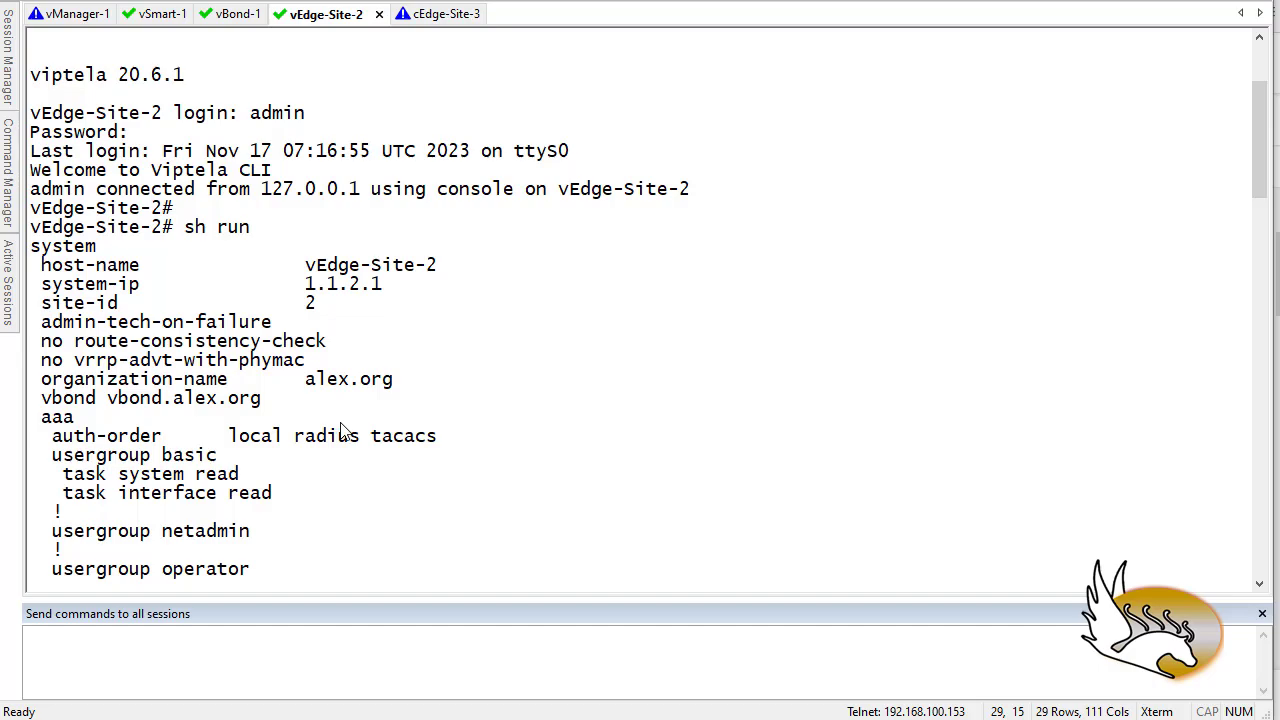
pyautogui.scroll(-10, 340, 432)
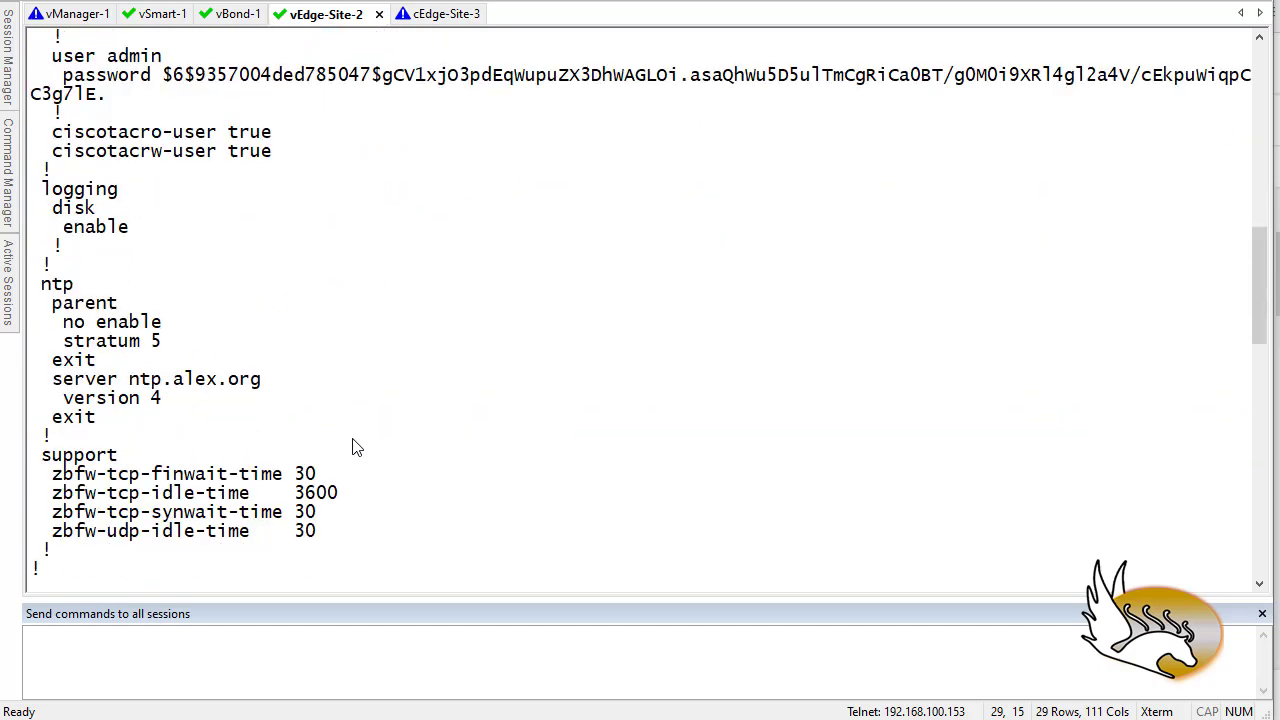
pyautogui.scroll(-3, 352, 447)
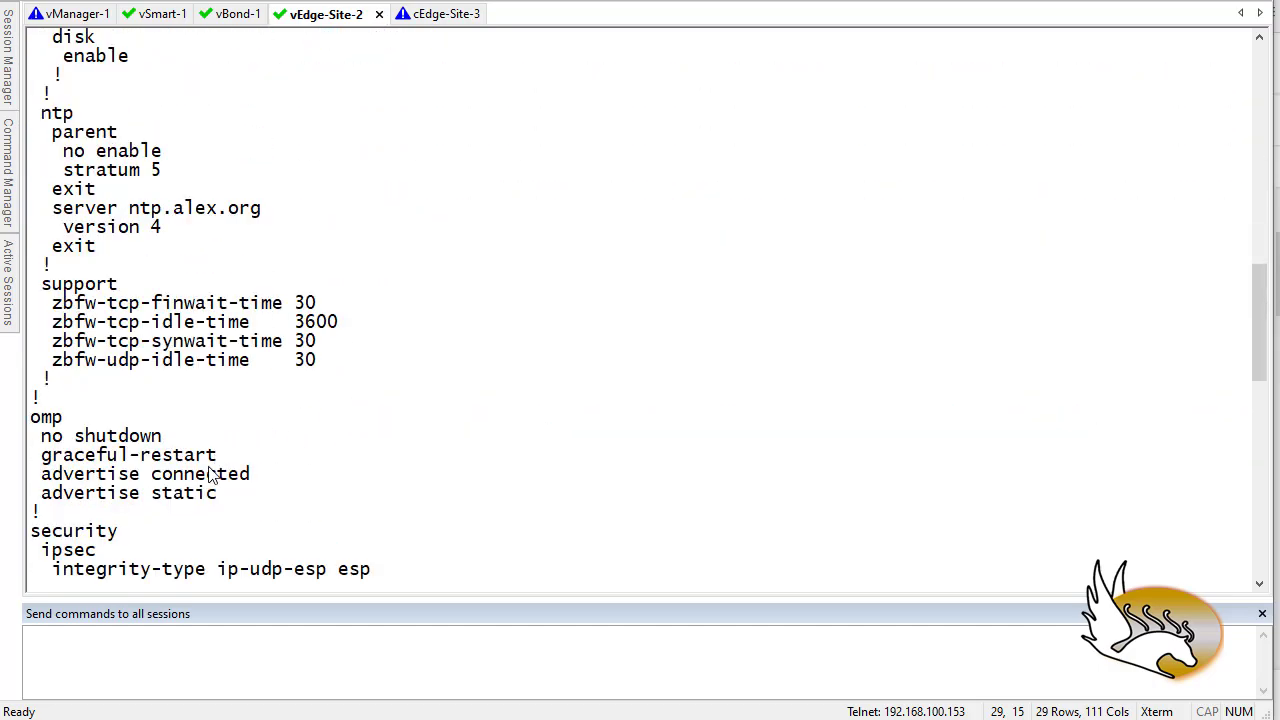
pyautogui.moveTo(230, 500); pyautogui.dragTo(34, 455)
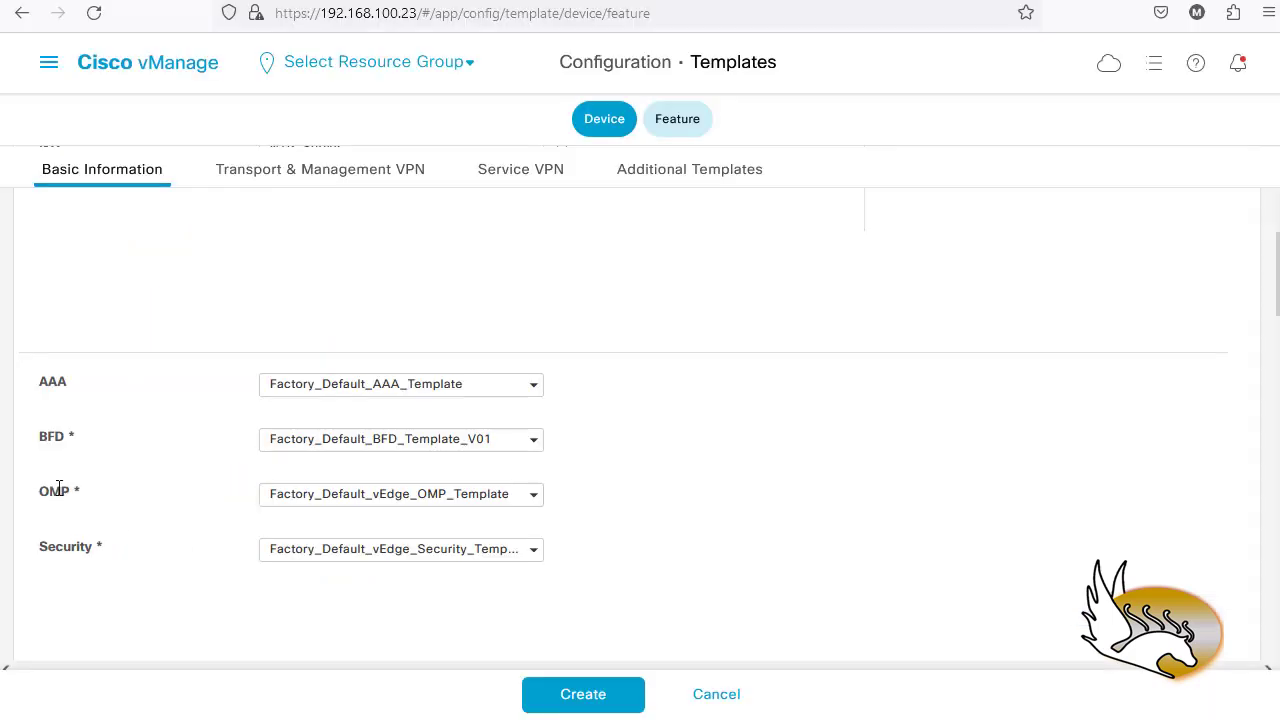
# - Create a new vEdge Cloud OMP template and review its IPv4 advertise defaults: Connected, Static On
pyautogui.click(531, 495)
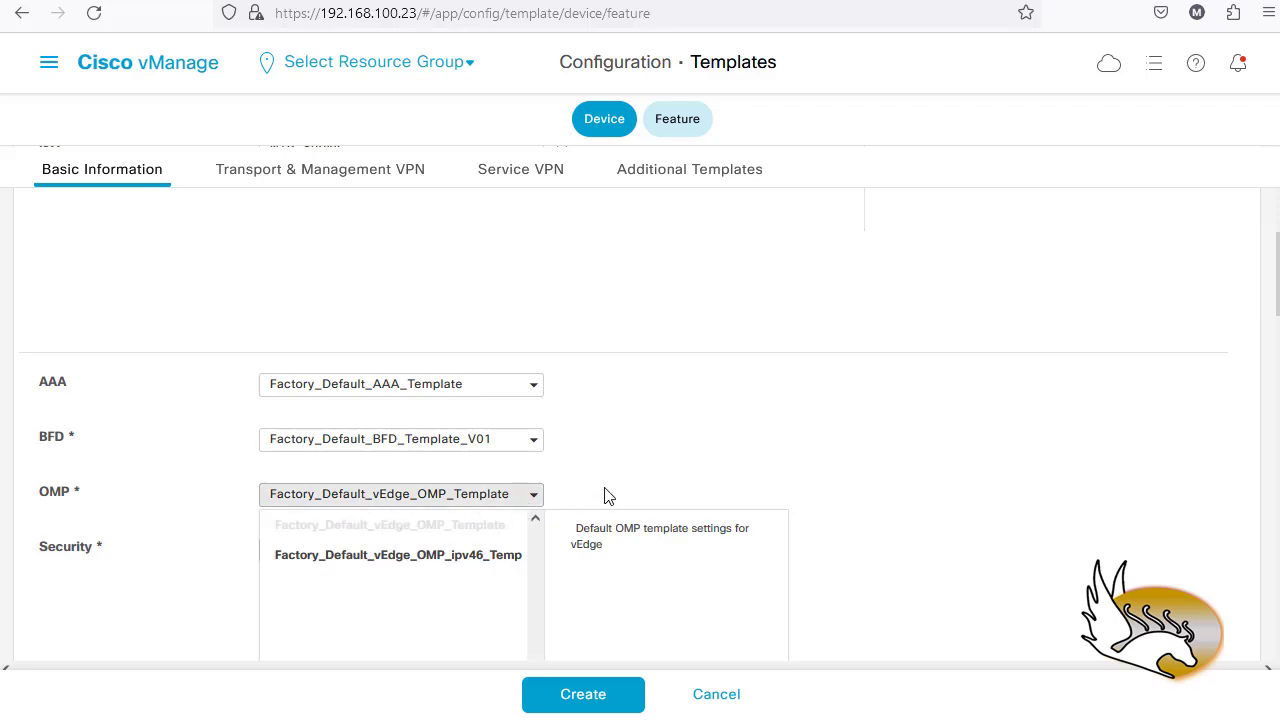
pyautogui.scroll(-3, 636, 466)
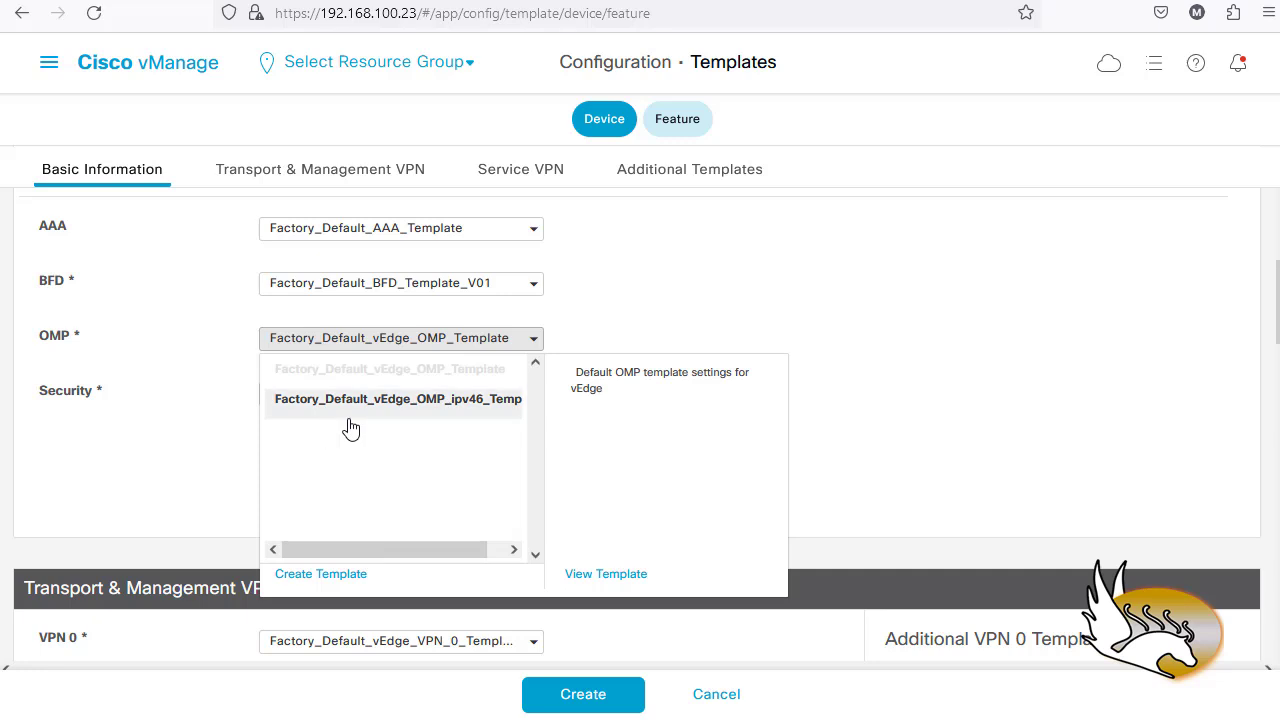
pyautogui.click(320, 574)
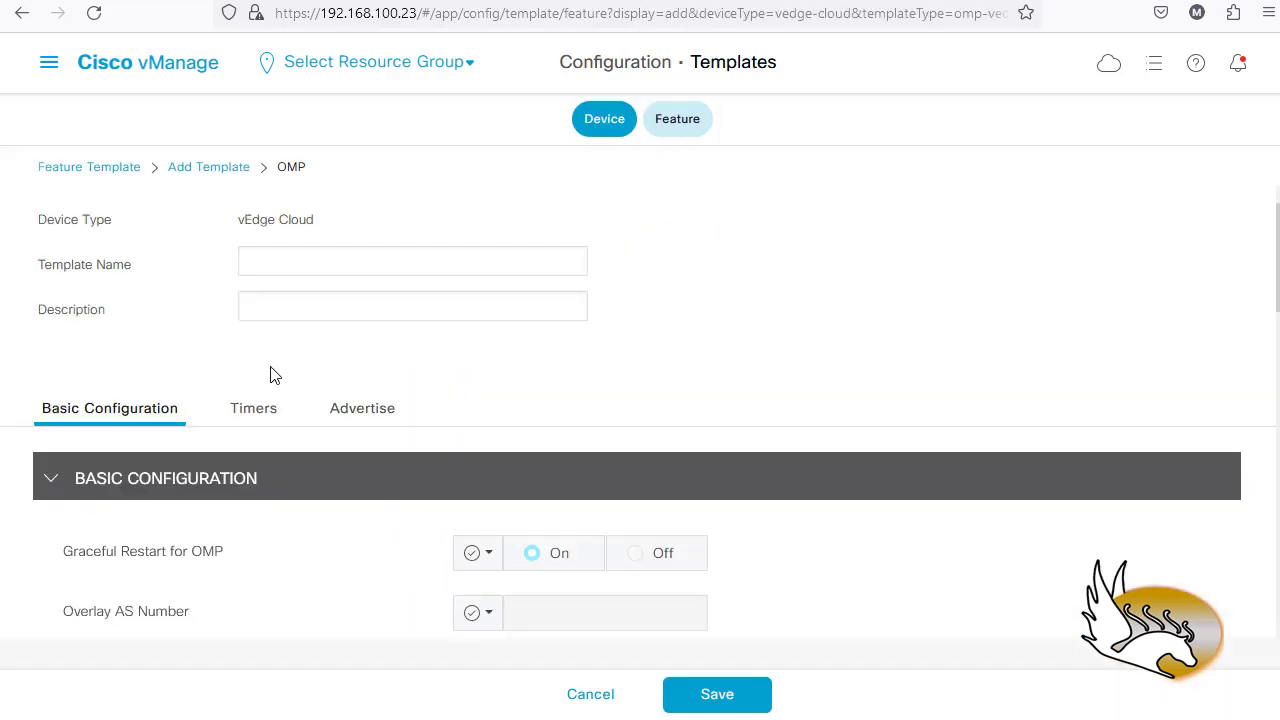
pyautogui.scroll(-4, 666, 446)
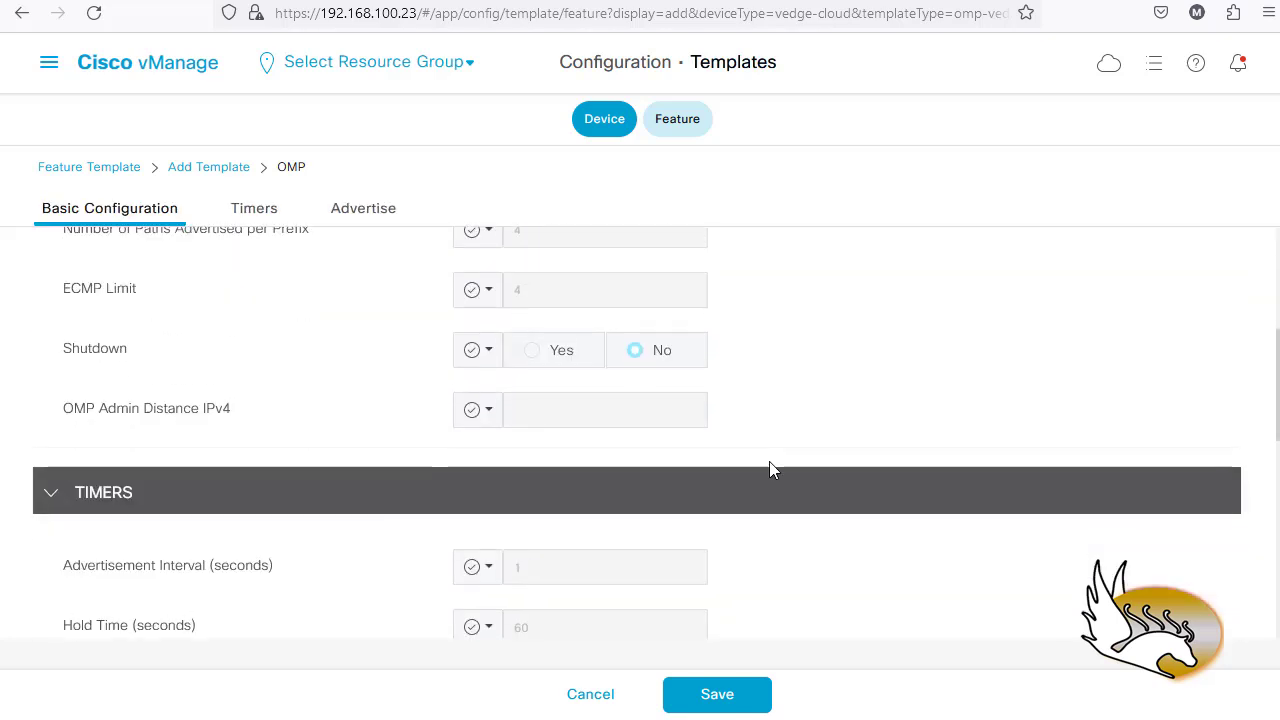
pyautogui.scroll(-2, 769, 461)
pyautogui.scroll(-5, 769, 465)
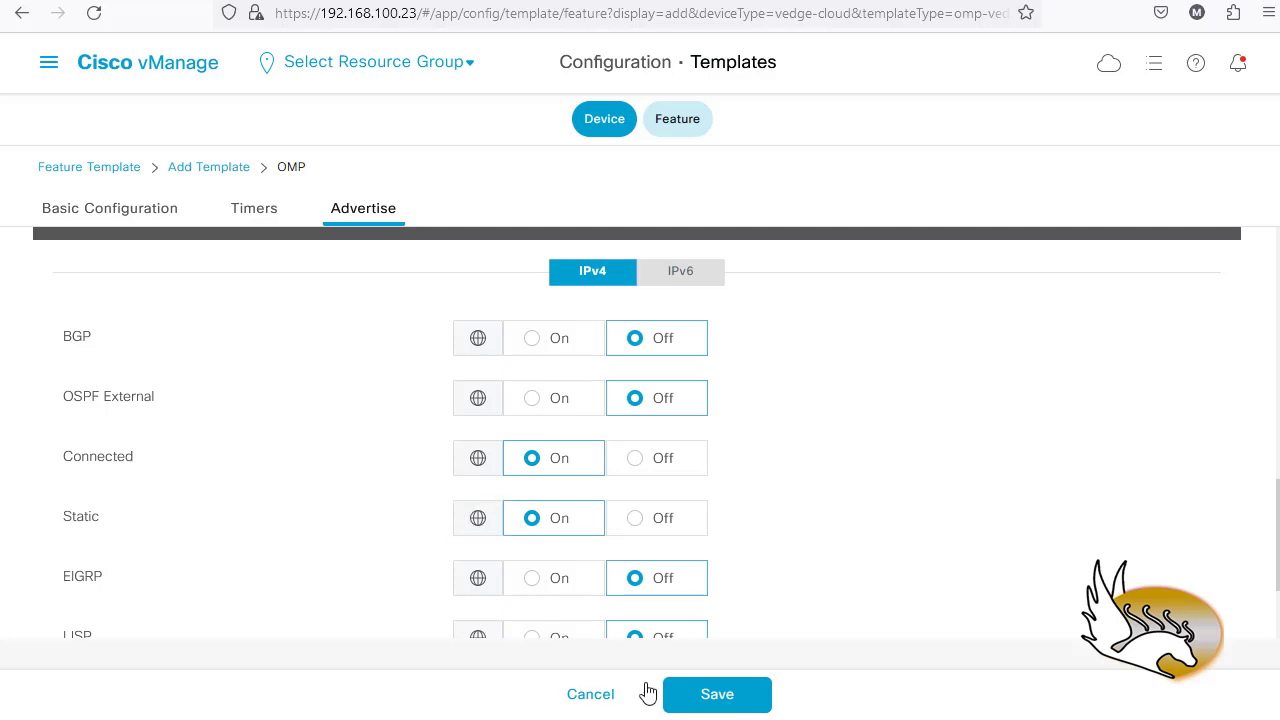
# - Discard the new OMP template and select Factory_Default_vEdge_OMP_ipv46 for the device template's OMP
pyautogui.click(594, 695)
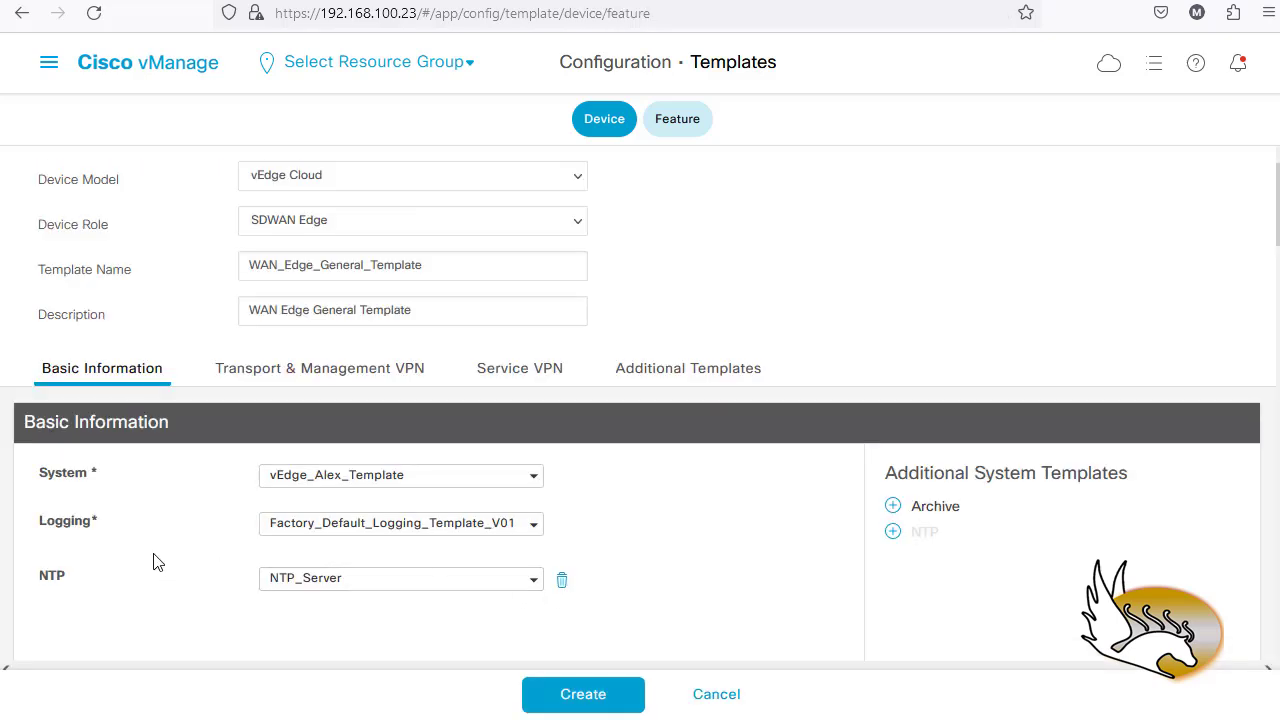
pyautogui.scroll(-4, 262, 532)
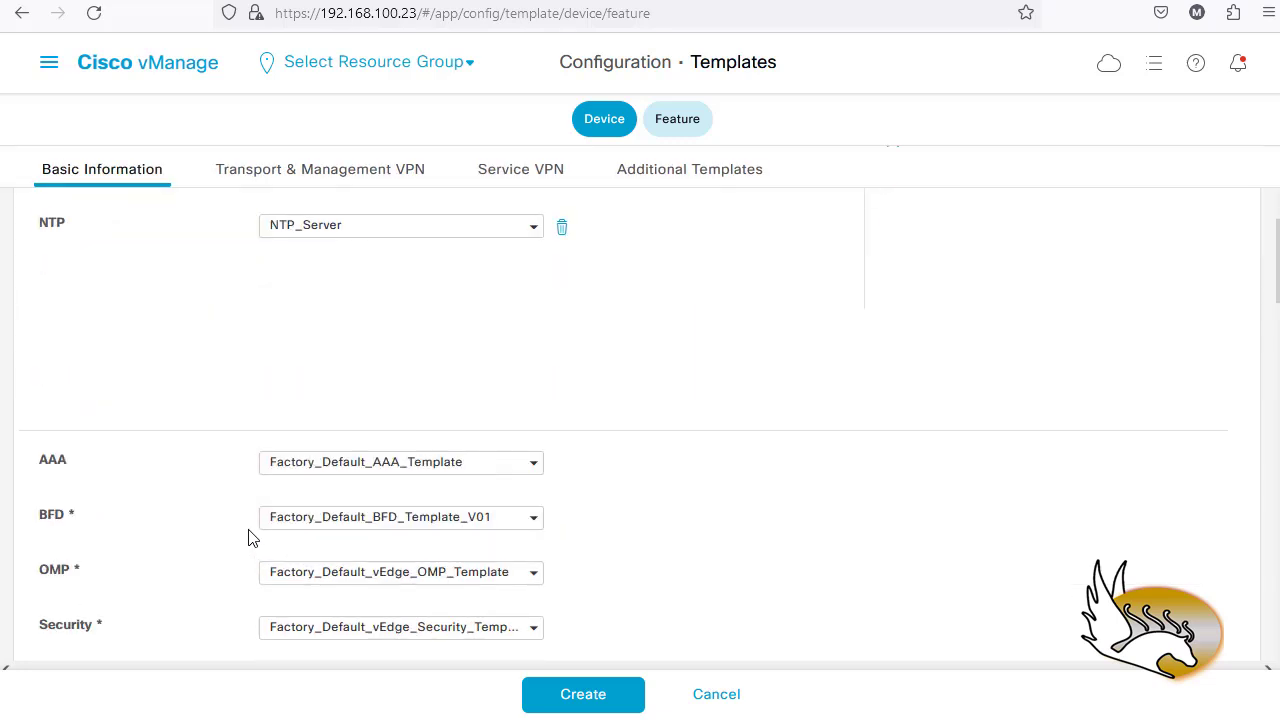
pyautogui.scroll(-1, 148, 522)
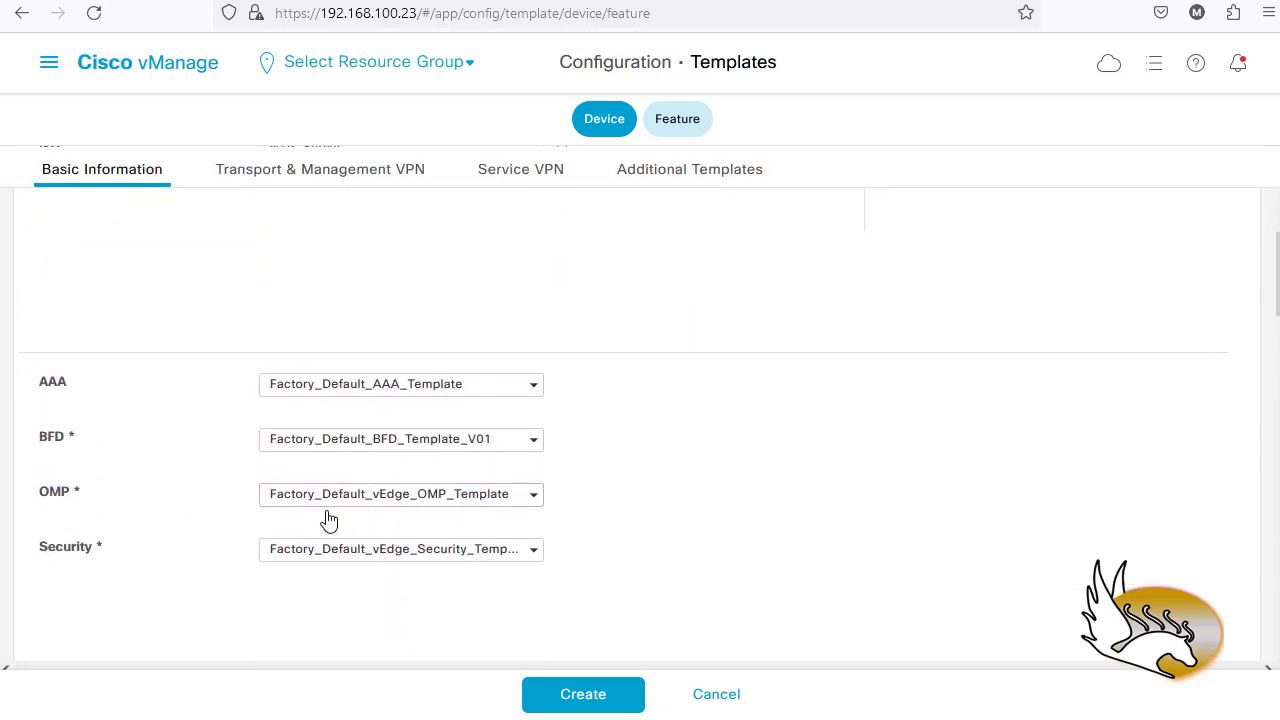
pyautogui.click(533, 496)
pyautogui.scroll(-3, 780, 449)
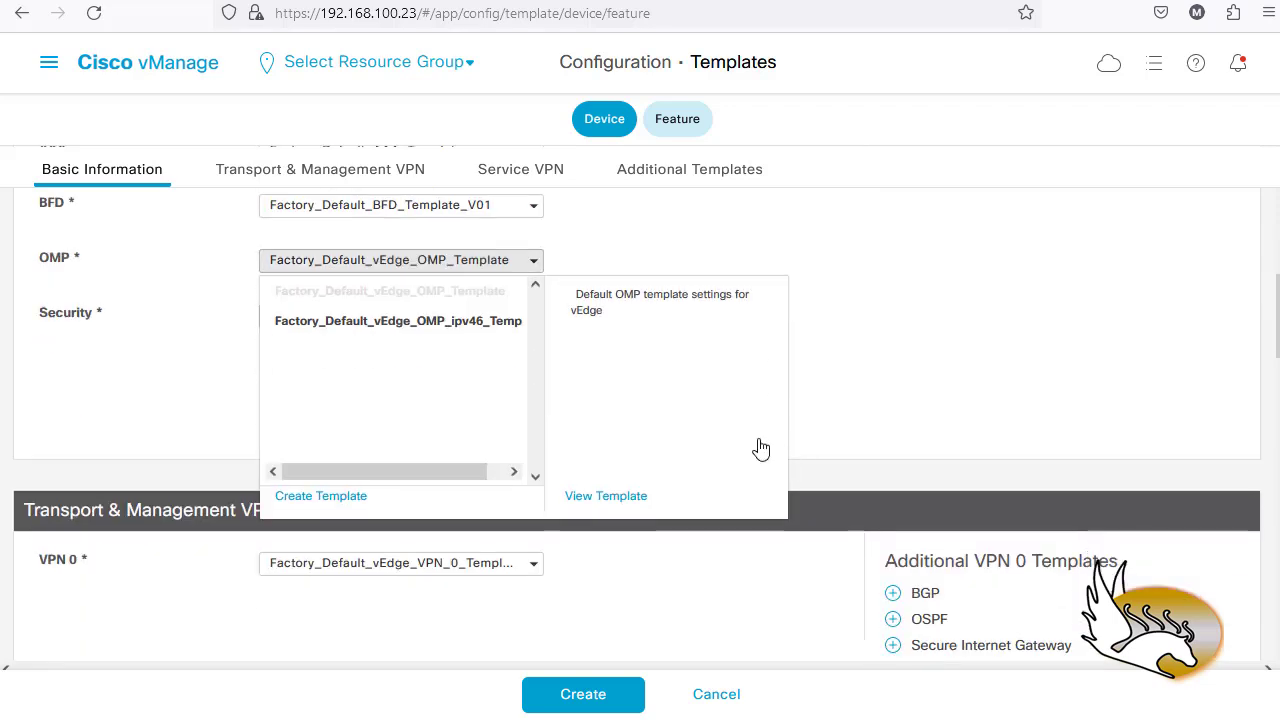
pyautogui.click(392, 322)
# - Inspect the default vEdge Security template's settings without changing them
pyautogui.click(524, 320)
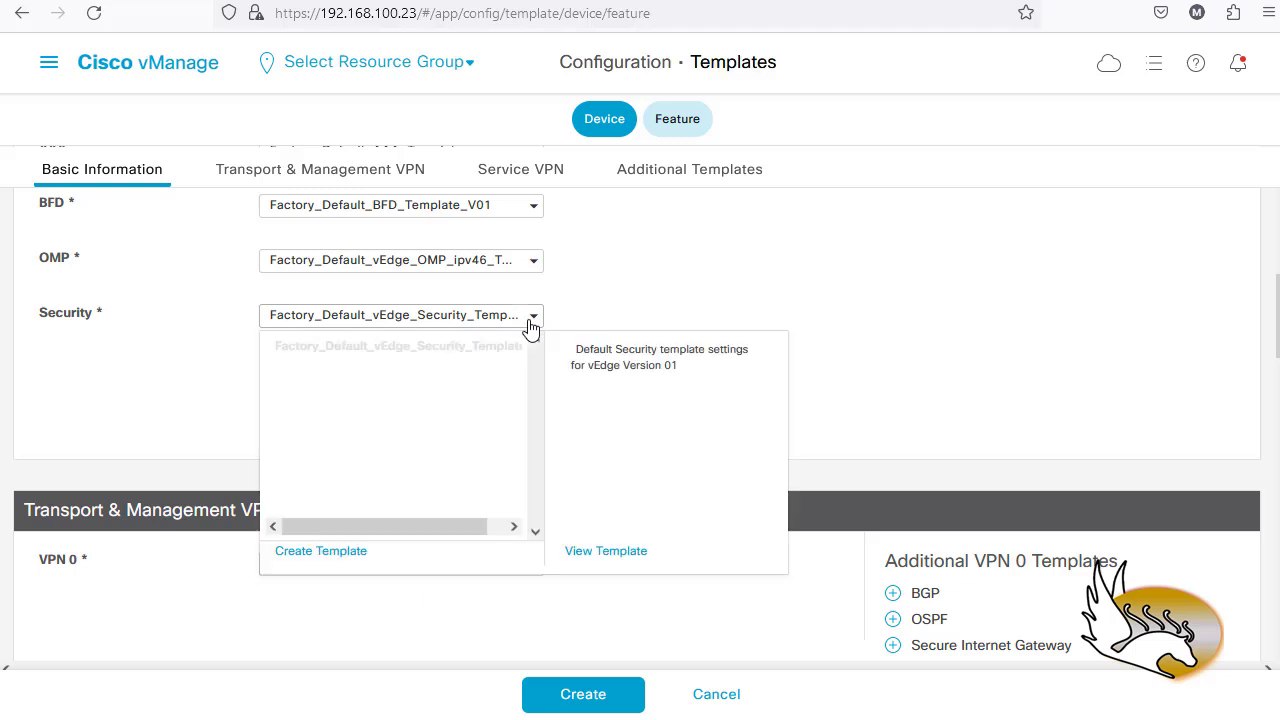
pyautogui.click(606, 551)
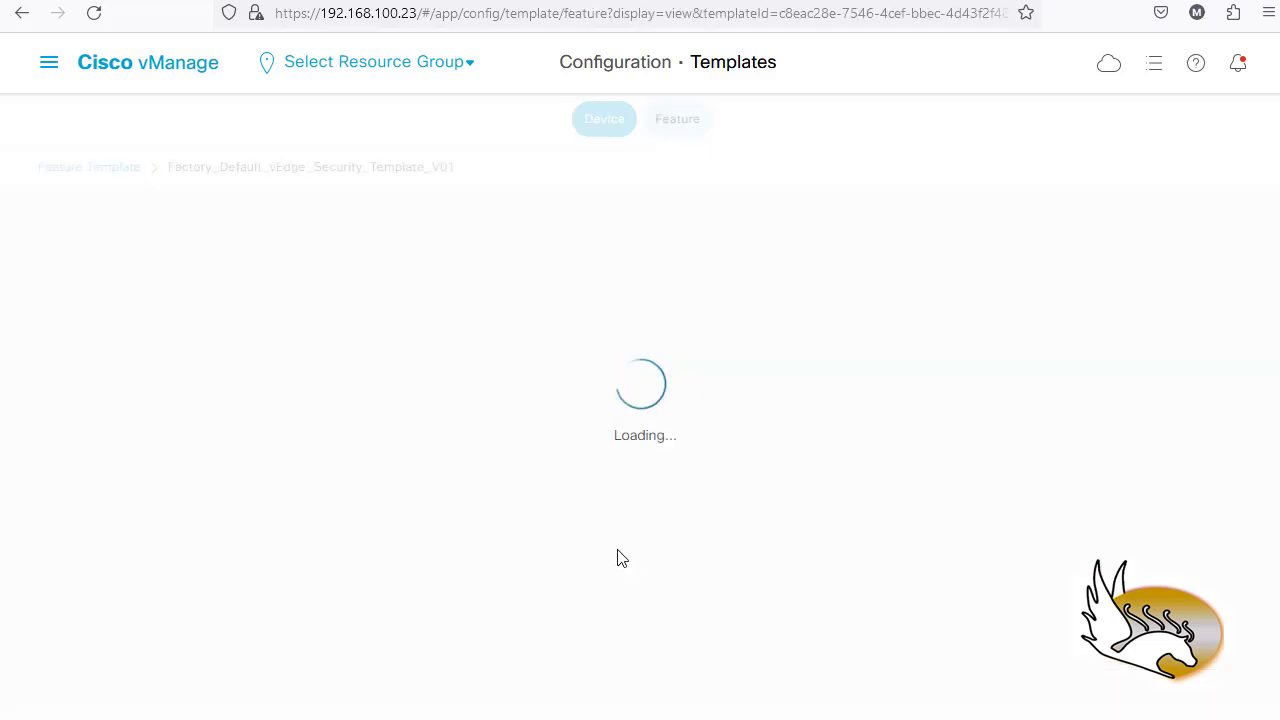
pyautogui.scroll(-5, 418, 459)
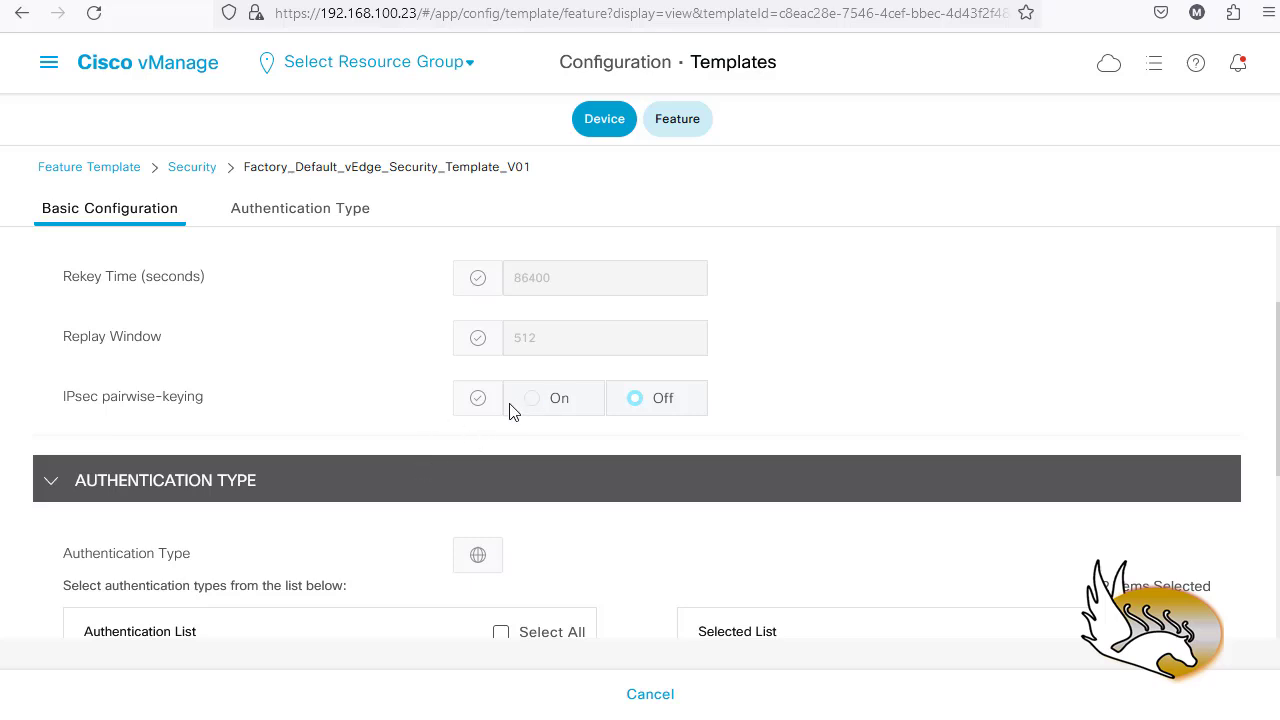
pyautogui.scroll(-3, 500, 483)
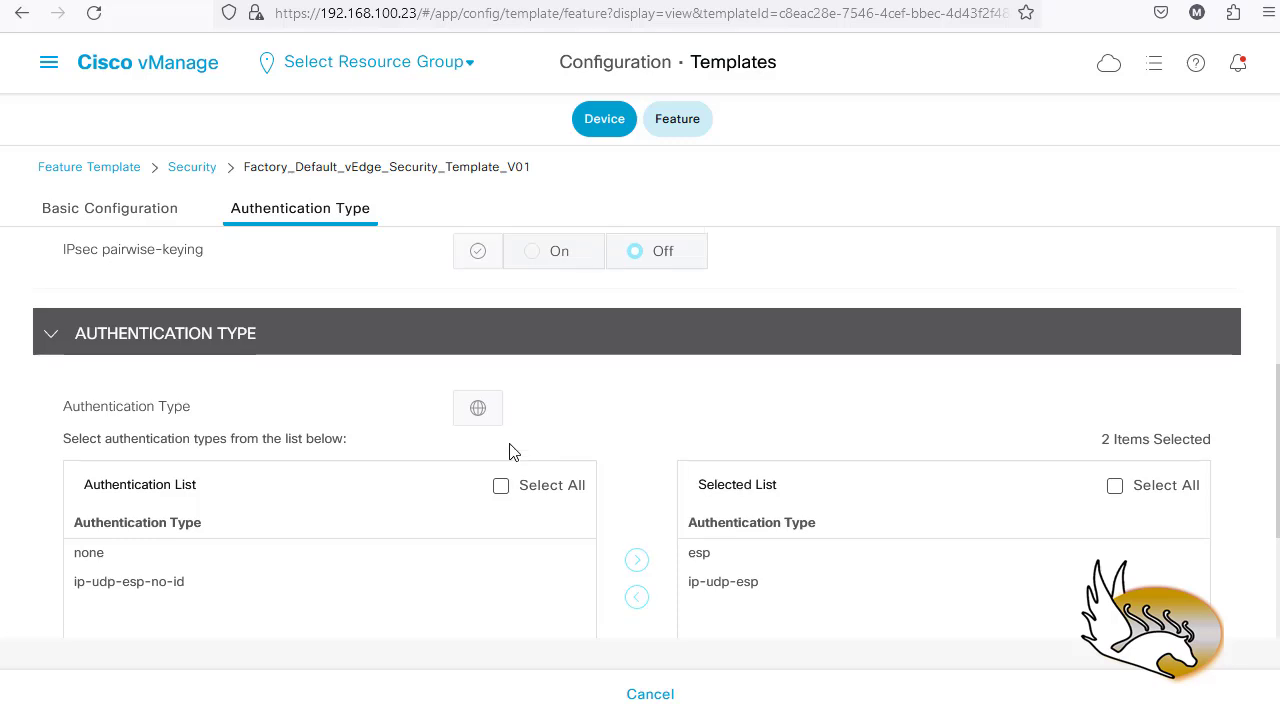
pyautogui.scroll(5, 510, 452)
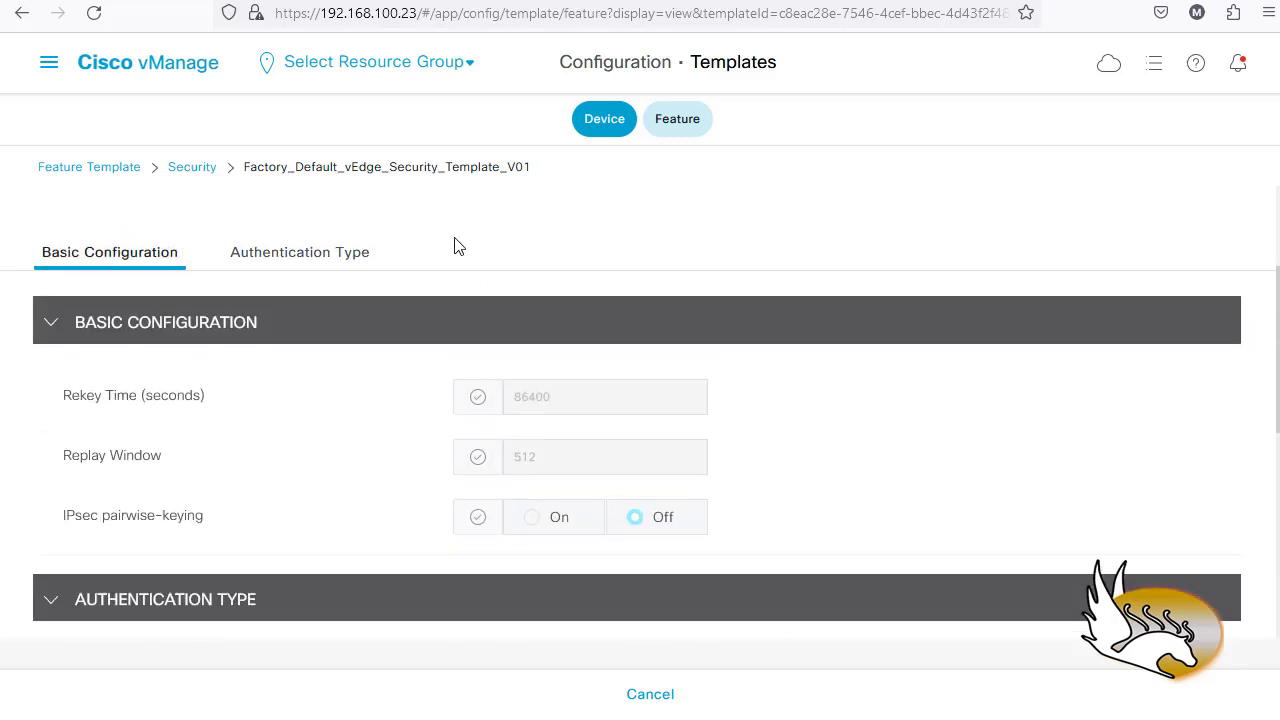
pyautogui.click(651, 695)
pyautogui.scroll(-5, 440, 534)
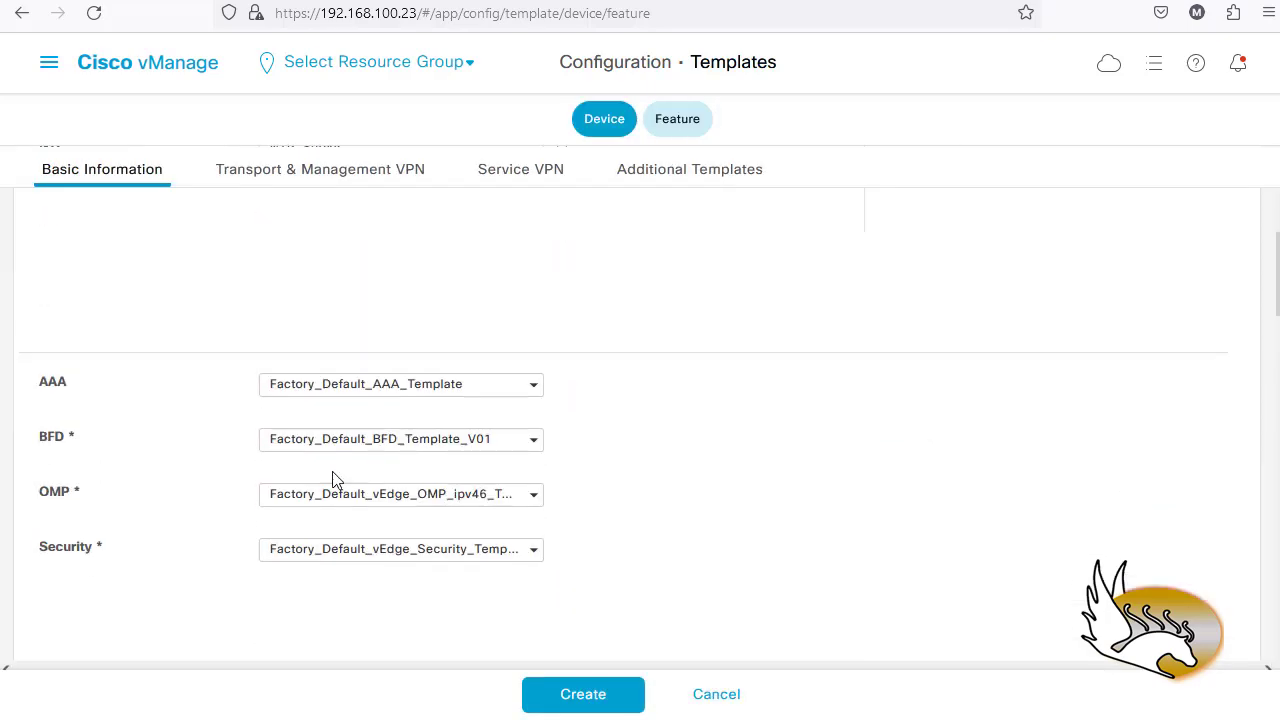
# - Review the ipv46 default OMP template's settings without changing them
pyautogui.click(535, 500)
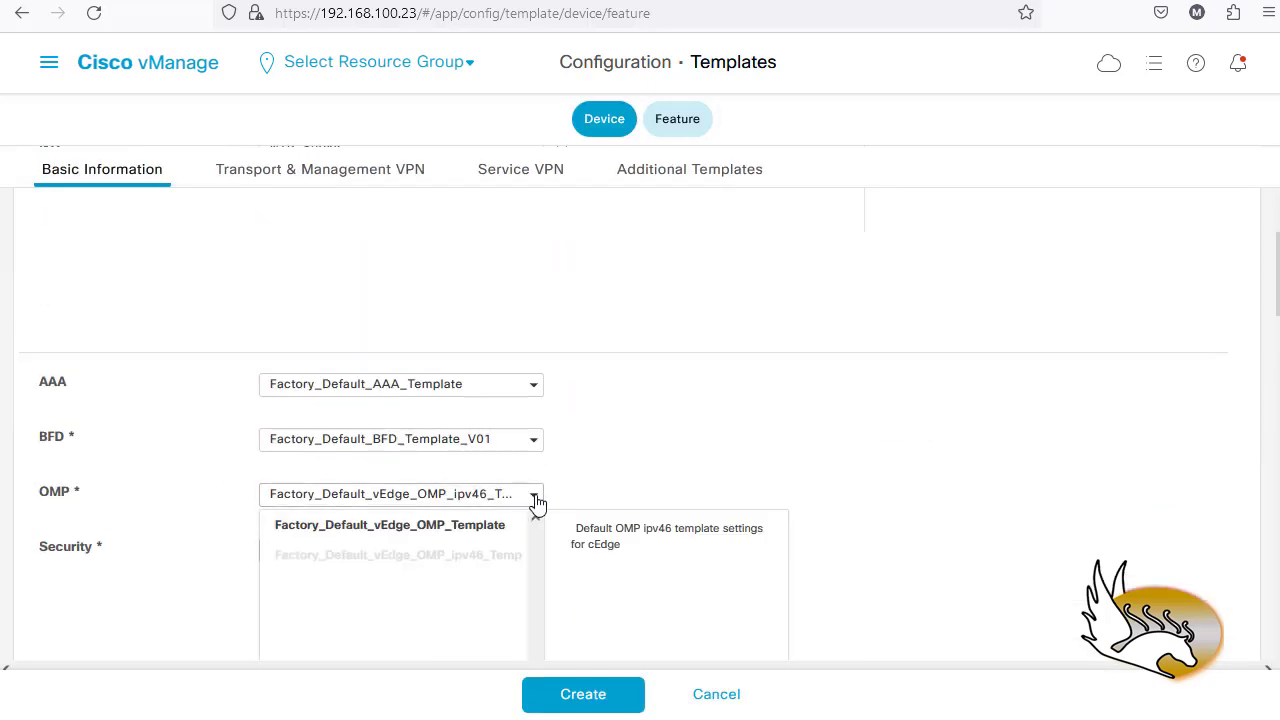
pyautogui.scroll(-2, 620, 508)
pyautogui.click(630, 497)
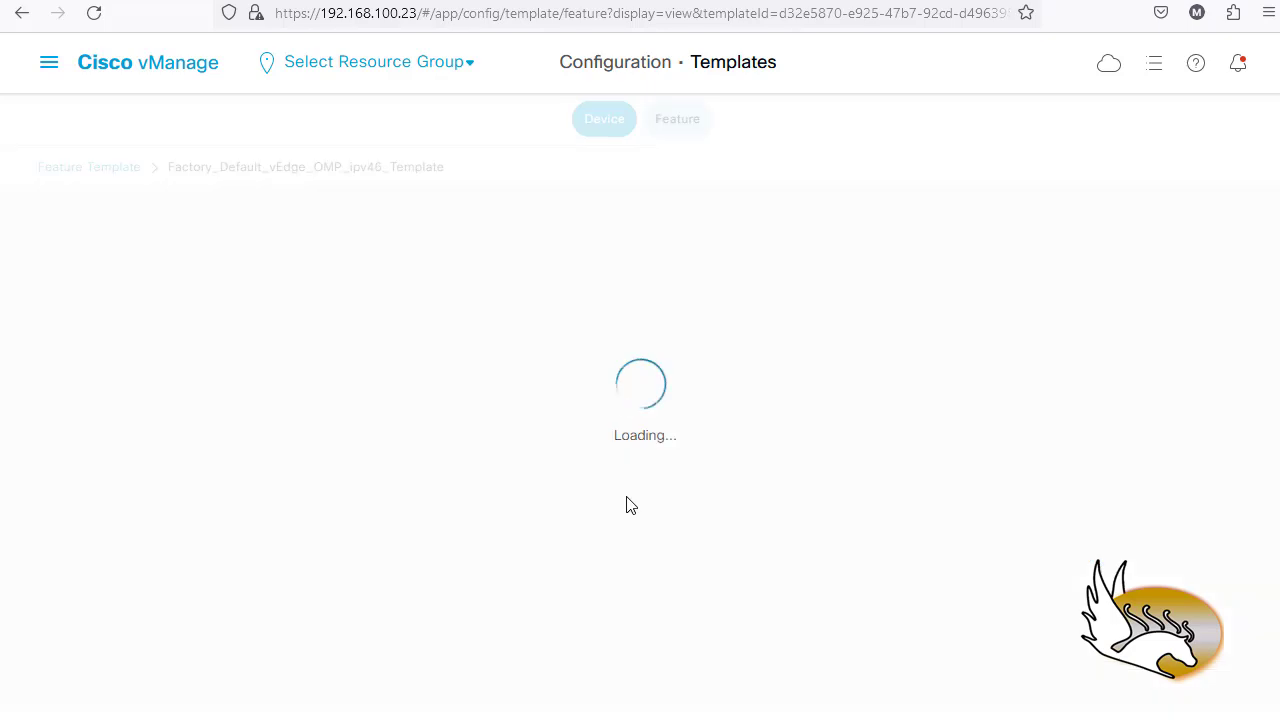
pyautogui.scroll(-8, 790, 475)
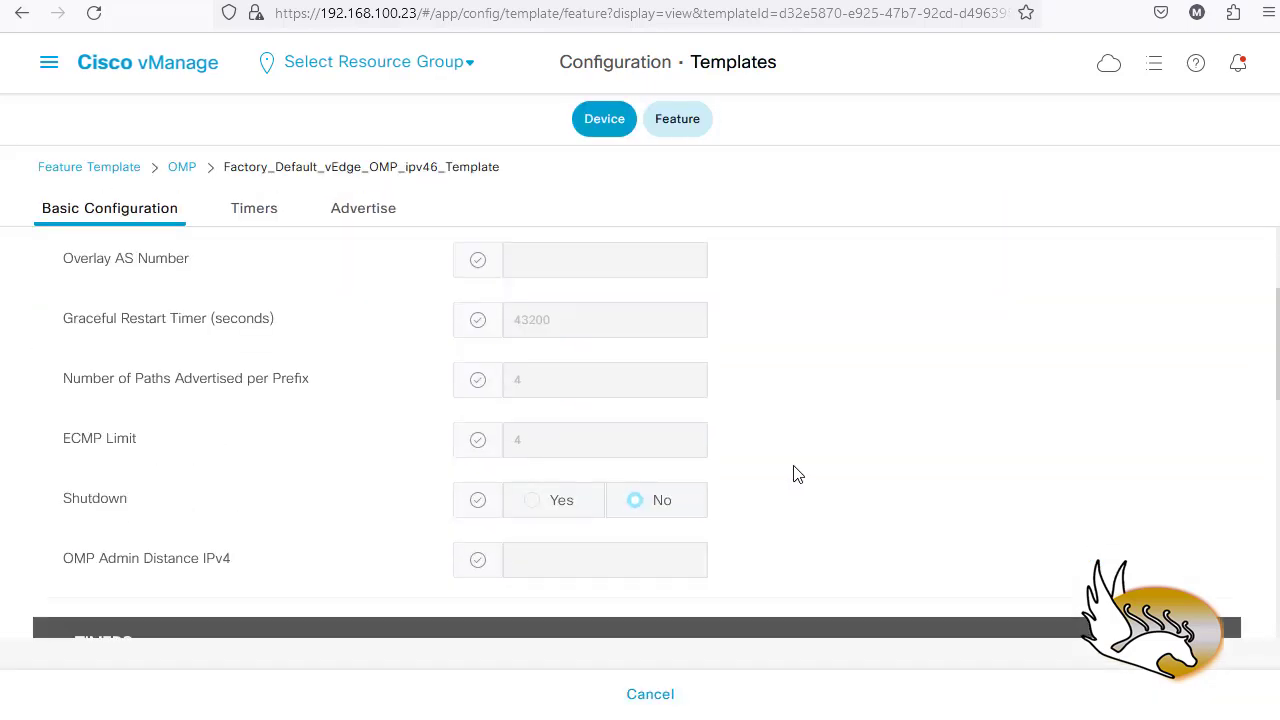
pyautogui.scroll(-2, 800, 471)
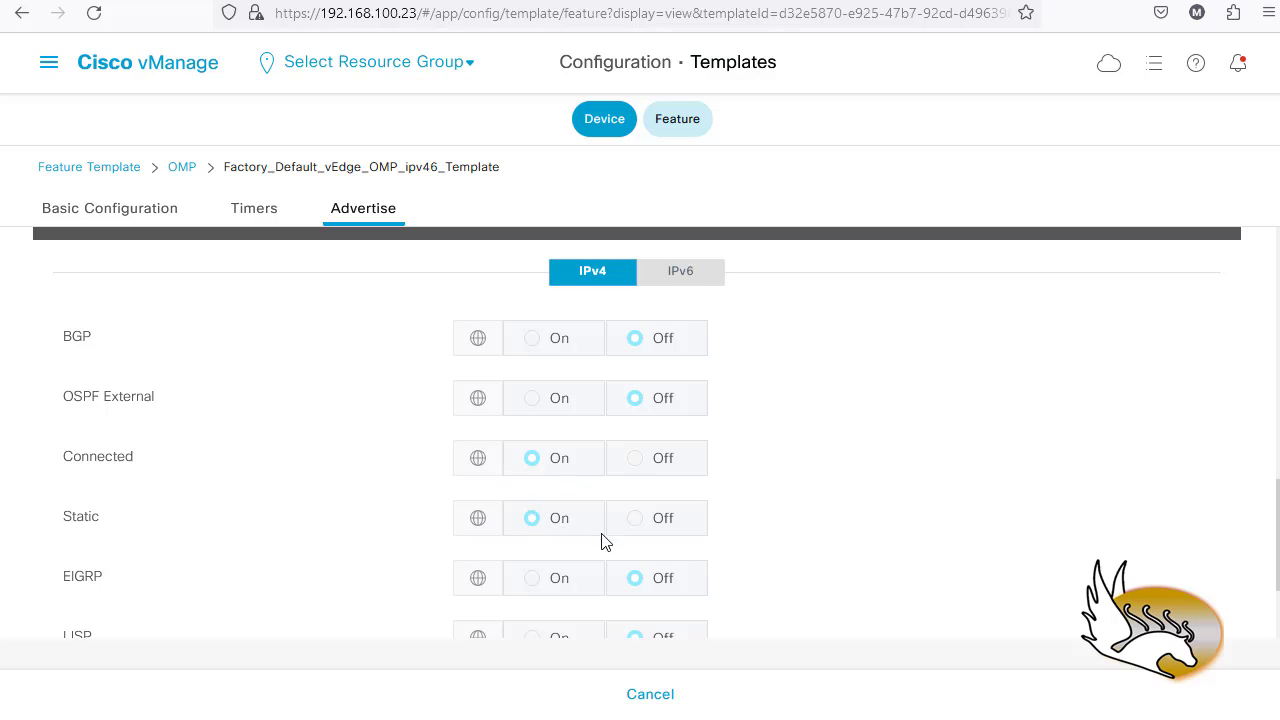
pyautogui.scroll(-2, 600, 540)
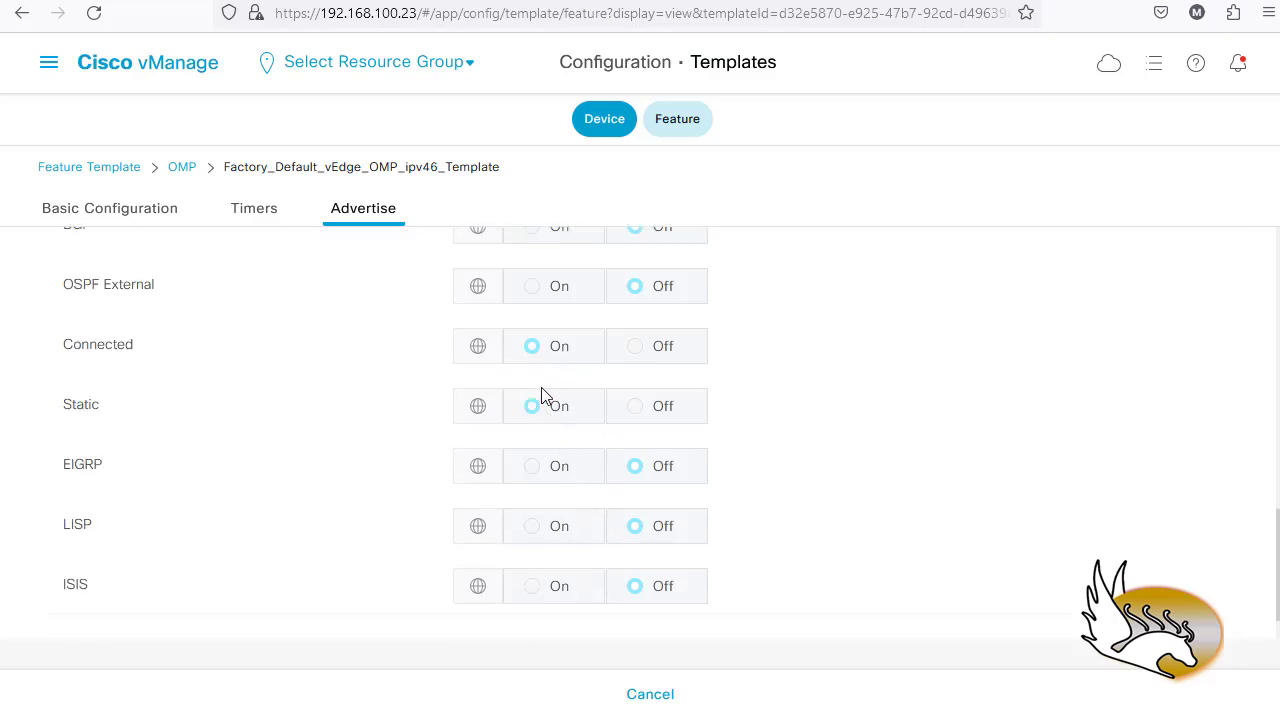
pyautogui.click(641, 697)
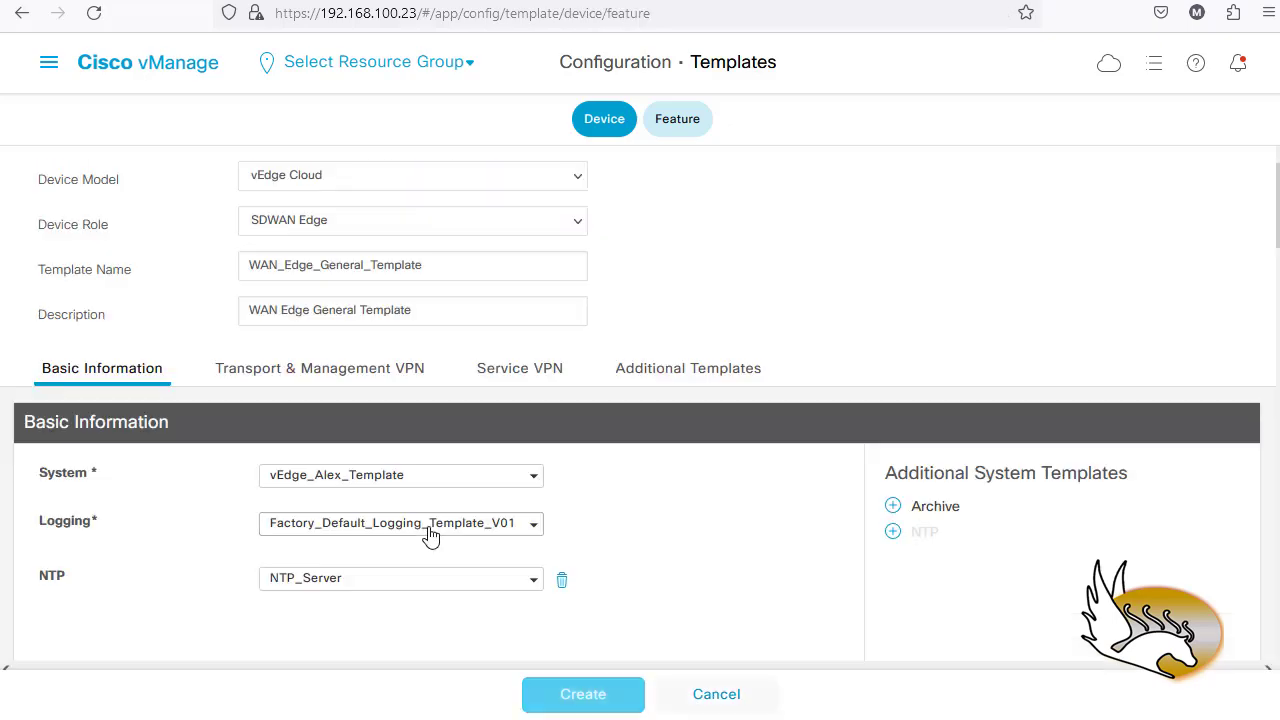
# - Bring the Transport & Management VPN section with VPN 0 and VPN 512 into view
pyautogui.scroll(-3, 230, 525)
pyautogui.scroll(-4, 235, 528)
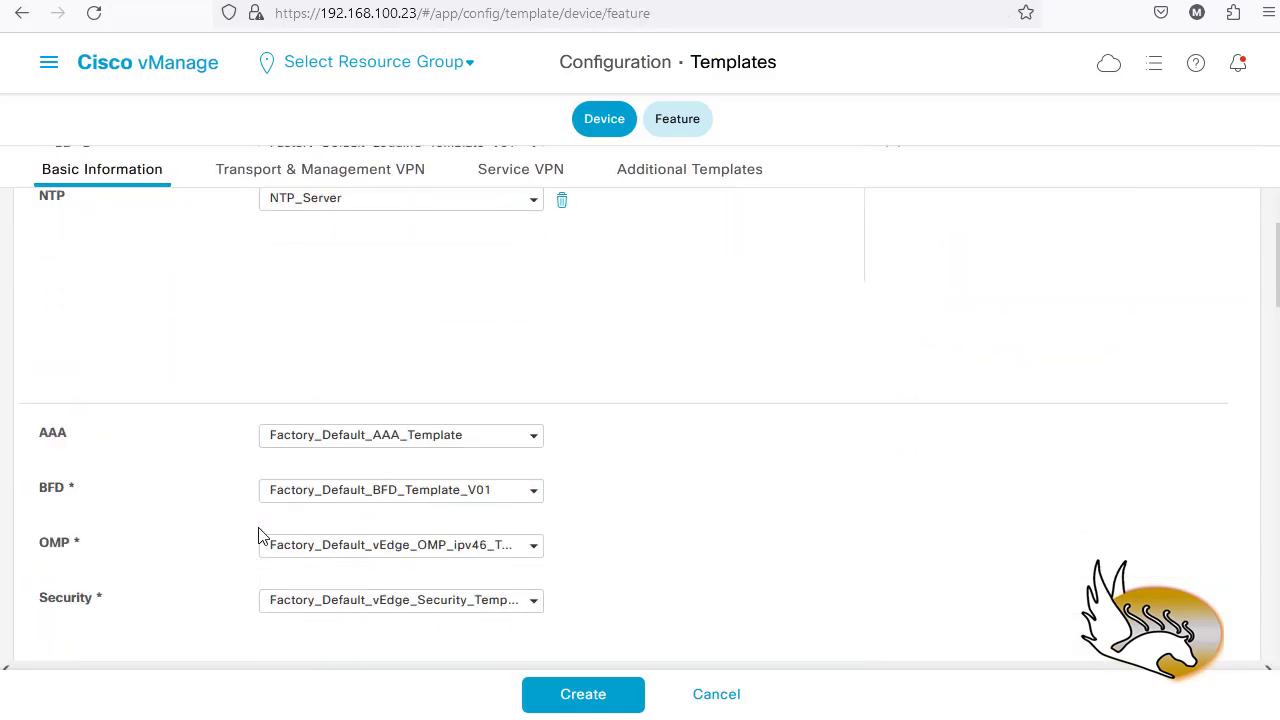
pyautogui.scroll(-4, 125, 423)
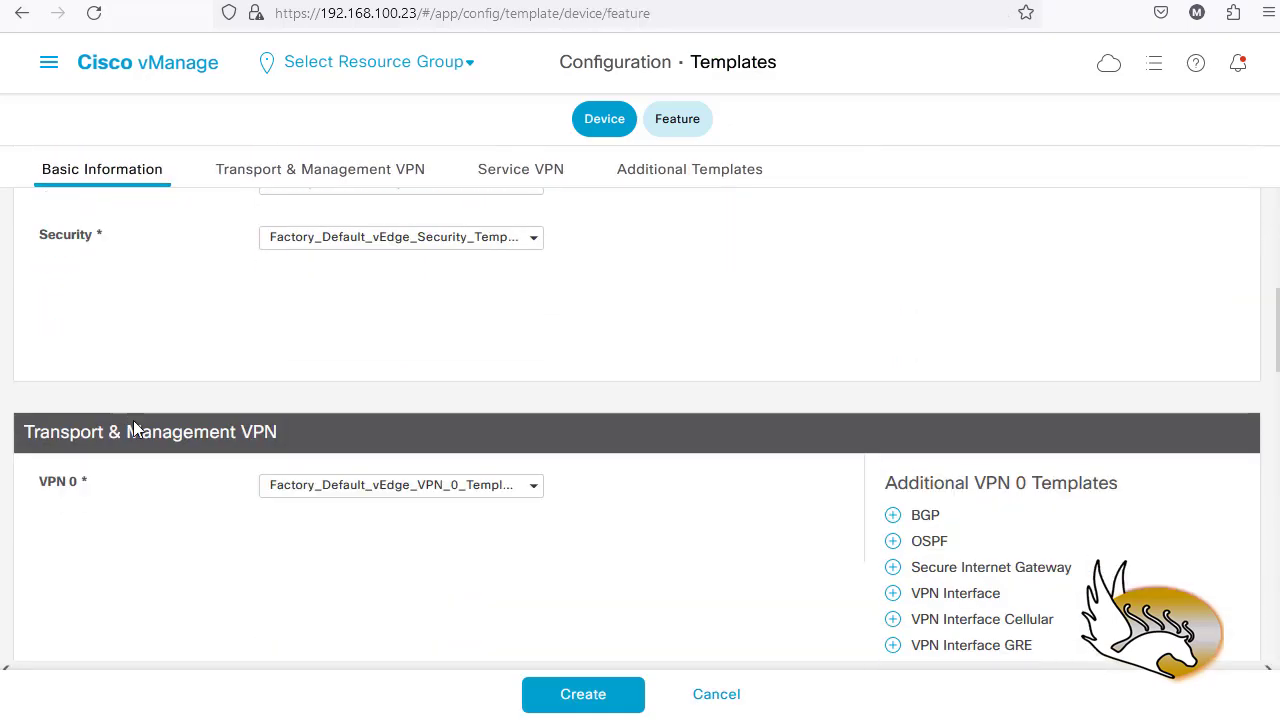
pyautogui.scroll(-2, 190, 500)
pyautogui.scroll(-2, 157, 468)
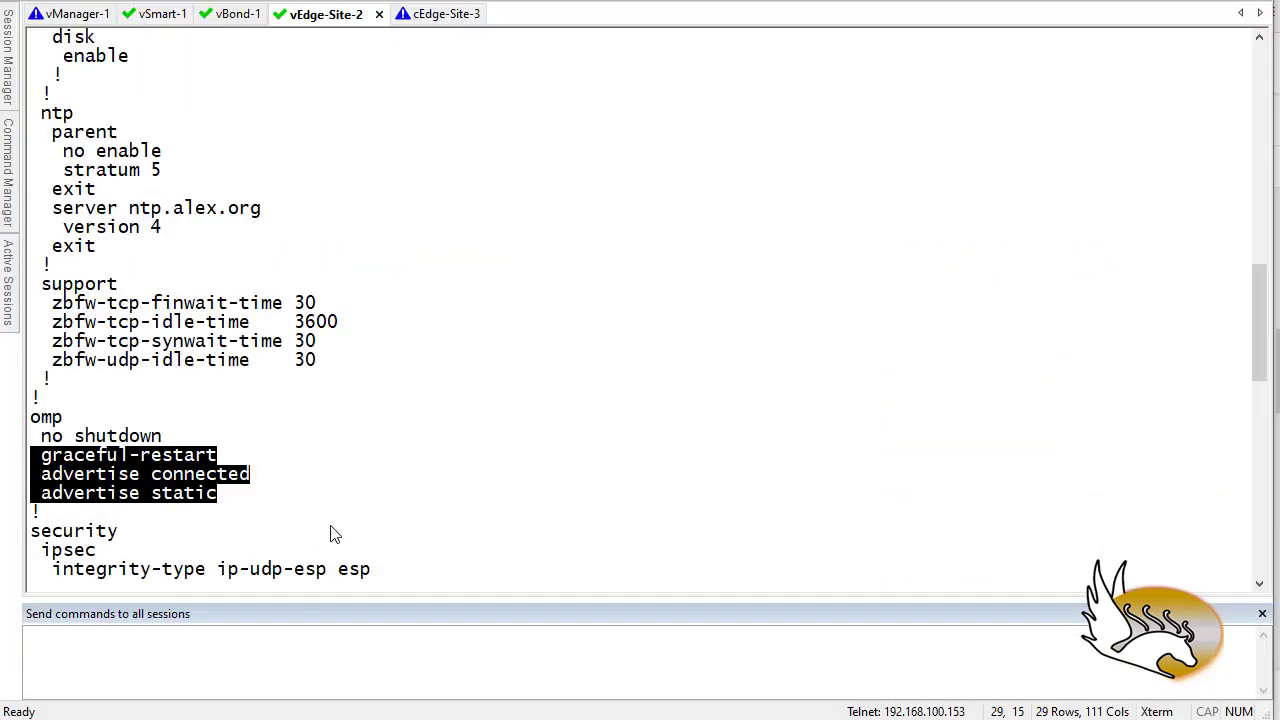
# - Highlight the primary DNS 172.16.100.1 line in vEdge-Site-2's vpn 0 configuration
pyautogui.scroll(-6, 320, 495)
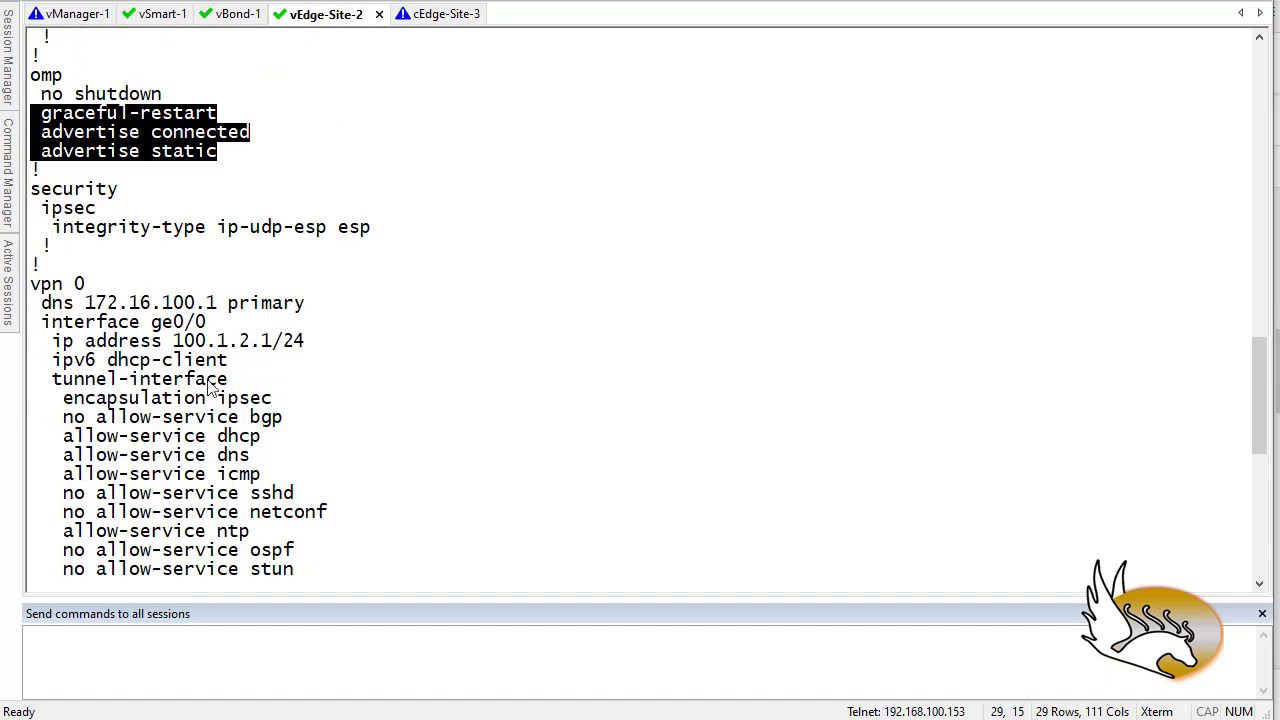
pyautogui.scroll(-1, 95, 318)
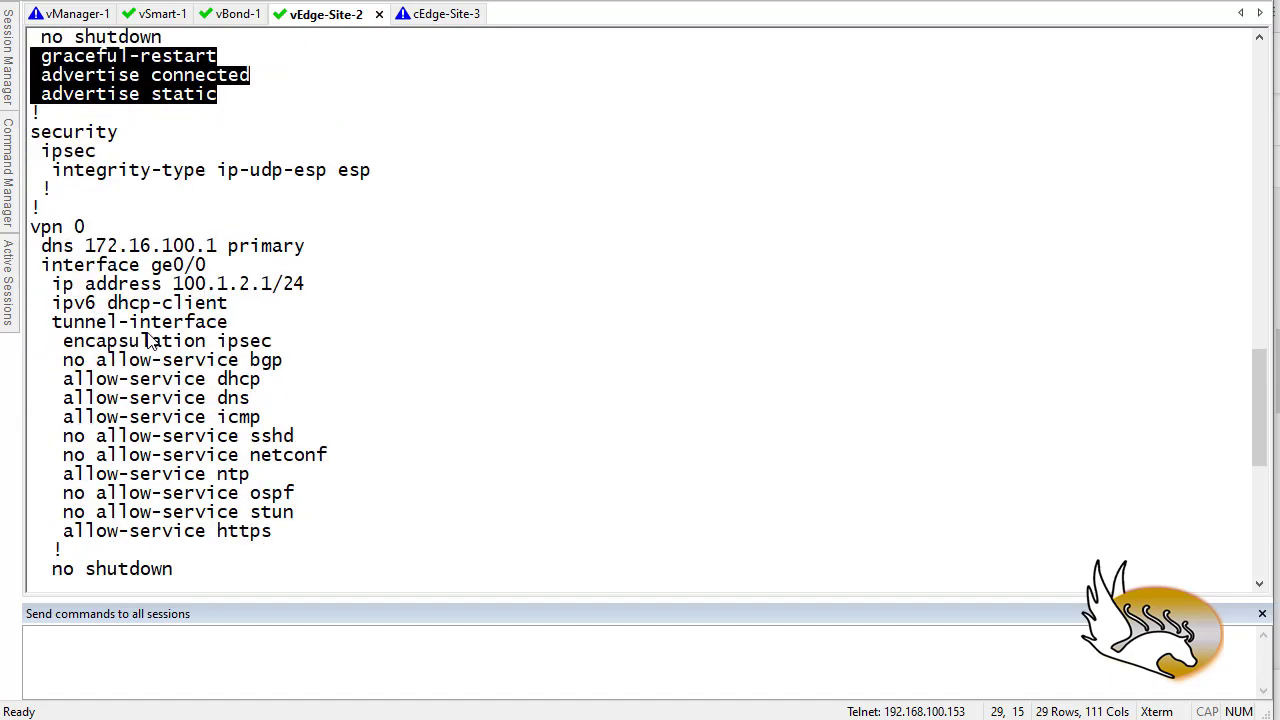
pyautogui.tripleClick(88, 248)
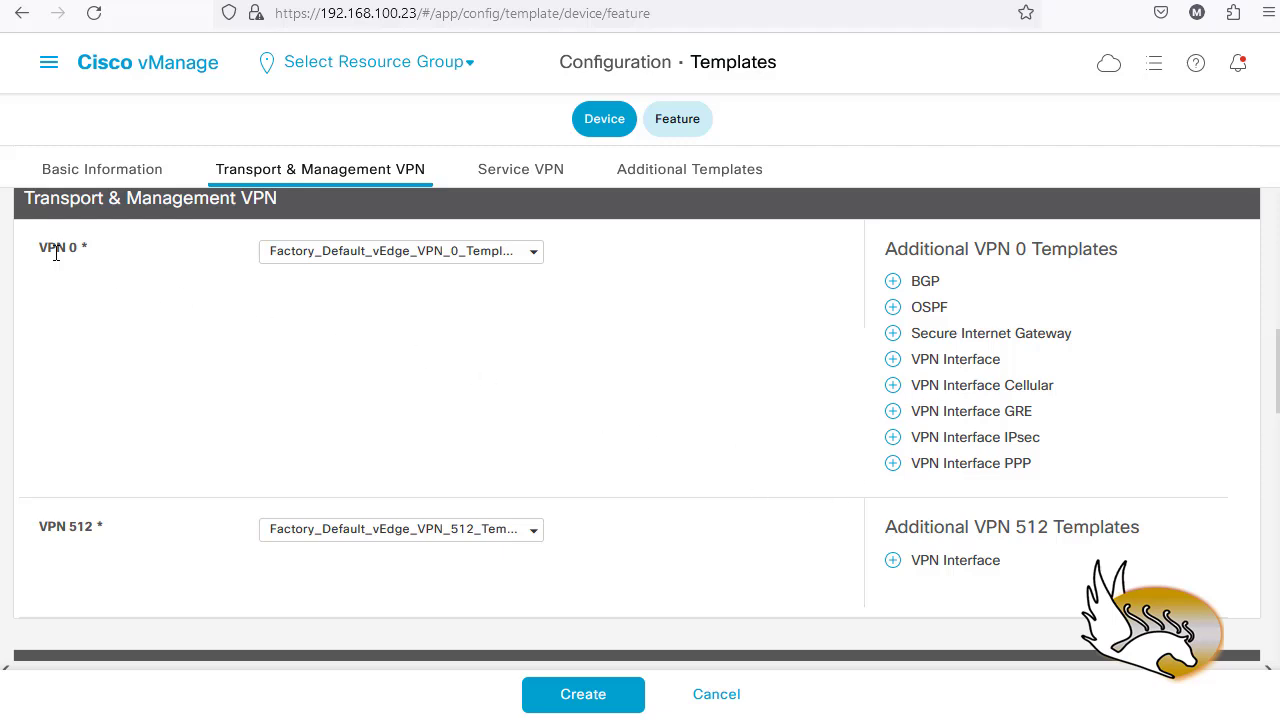
# - Create a new VPN template from the VPN 0 slot and show its Basic Configuration
pyautogui.click(536, 254)
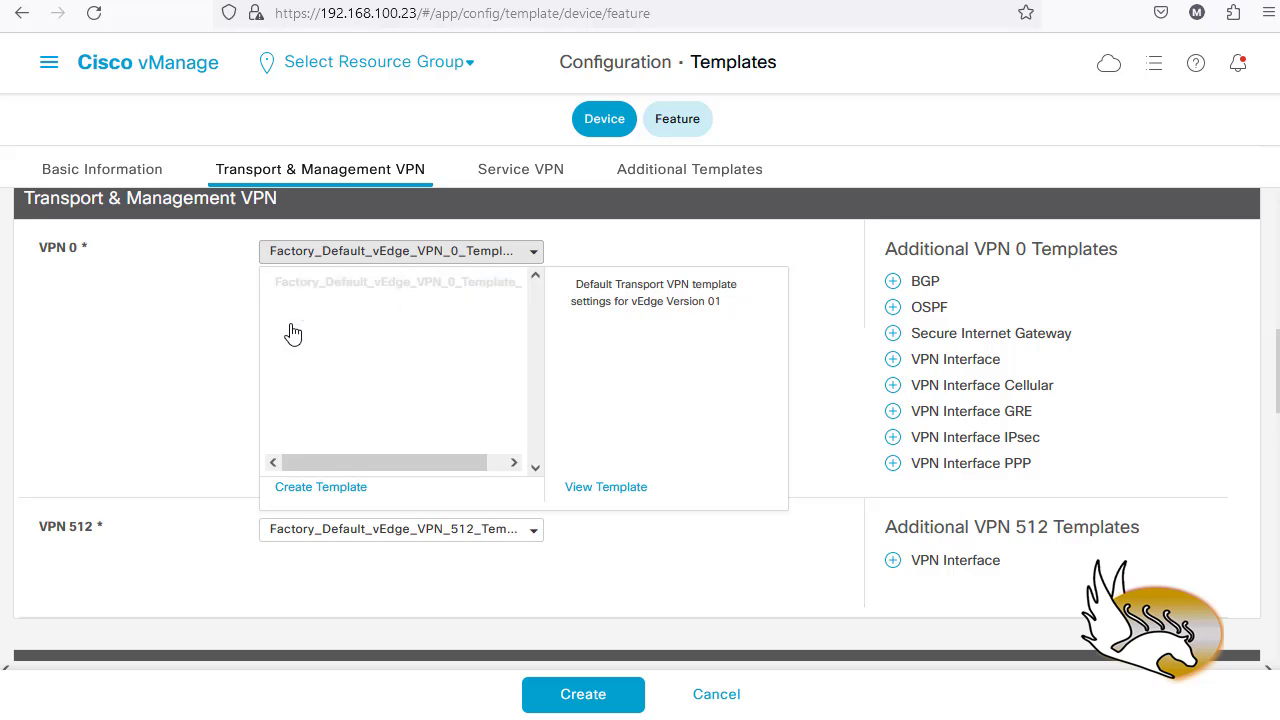
pyautogui.click(321, 487)
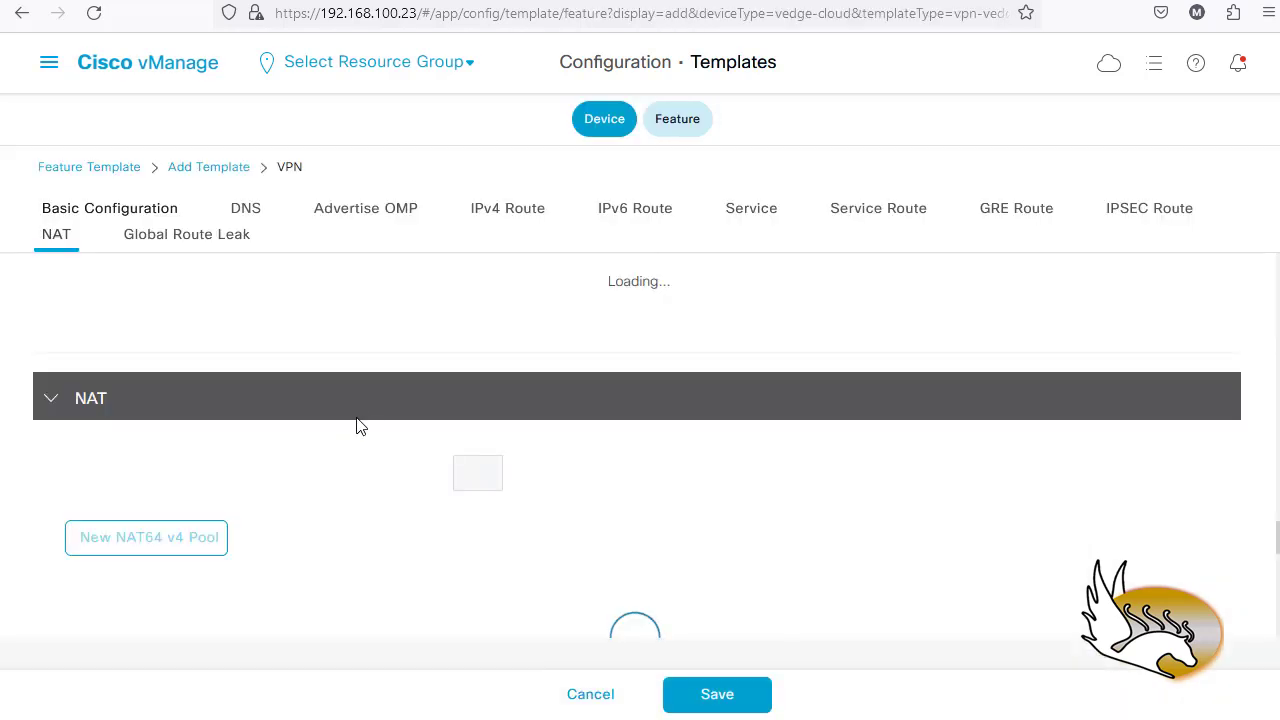
pyautogui.click(128, 210)
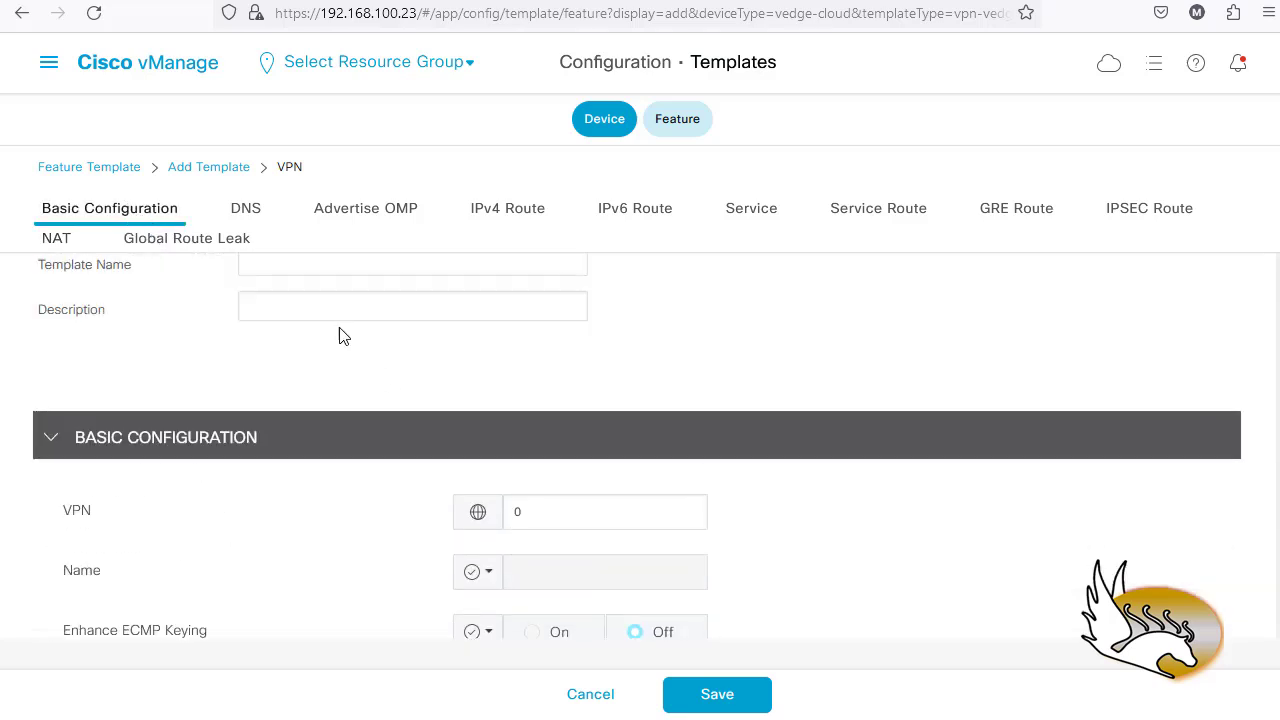
# - Name the new VPN template VPN_0_ALEX_Config
pyautogui.click(305, 268)
pyautogui.write('DN')
pyautogui.press('BackSpace')
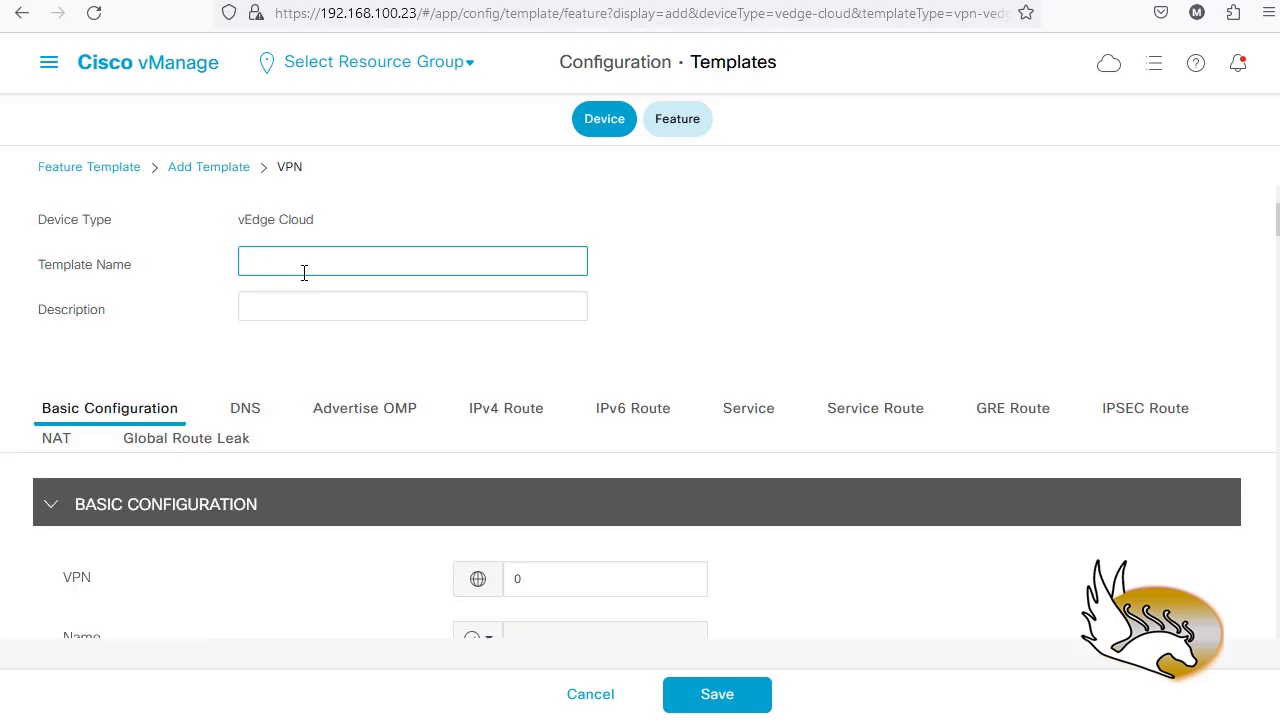
pyautogui.write('PN_0_')
pyautogui.write('ALEX_Config')
# - Add the description 'VPN 0 ALEX Config' and confirm the VPN number stays 0
pyautogui.click(309, 300)
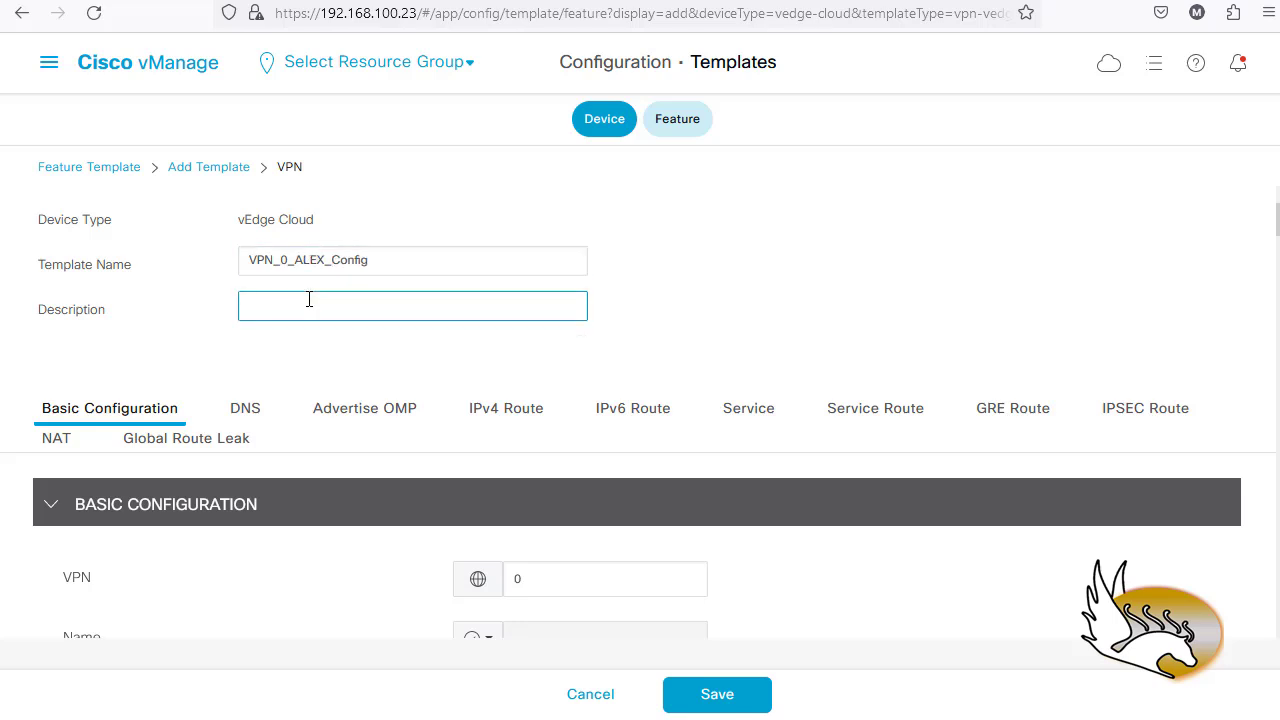
pyautogui.write('VPN 0 ALEX Config')
pyautogui.scroll(-3, 363, 370)
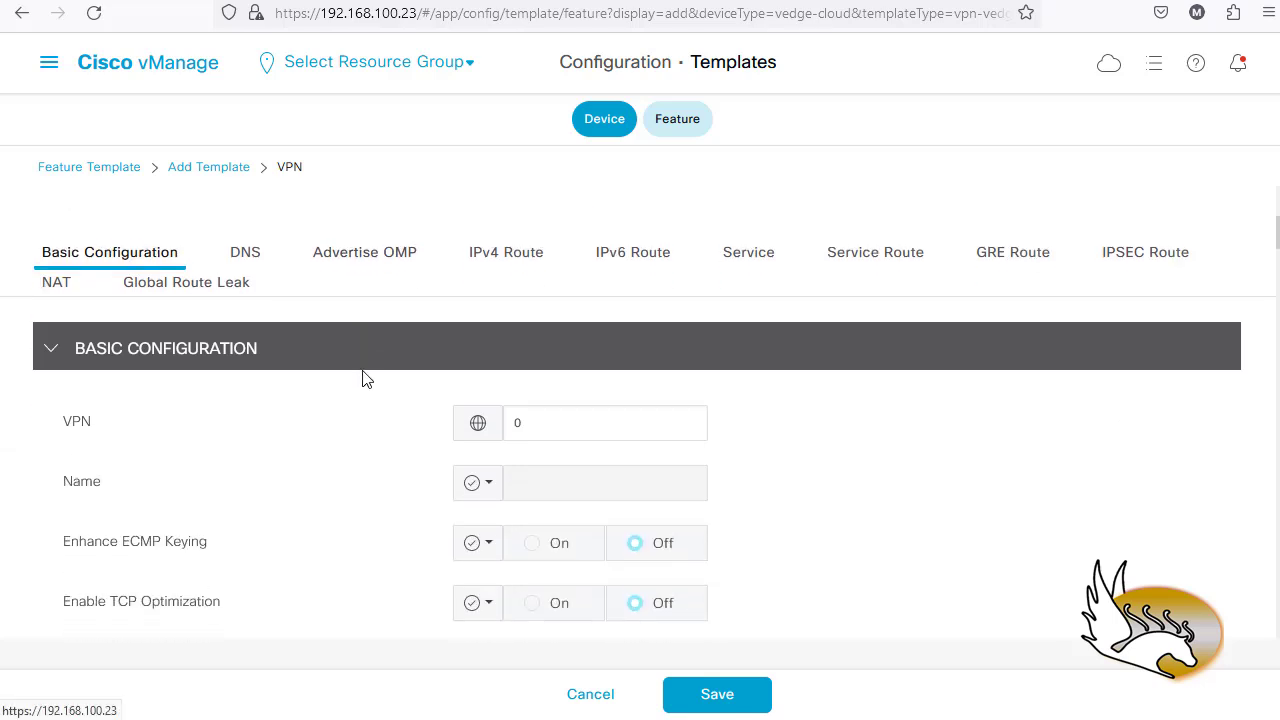
pyautogui.click(546, 429)
pyautogui.scroll(-3, 350, 488)
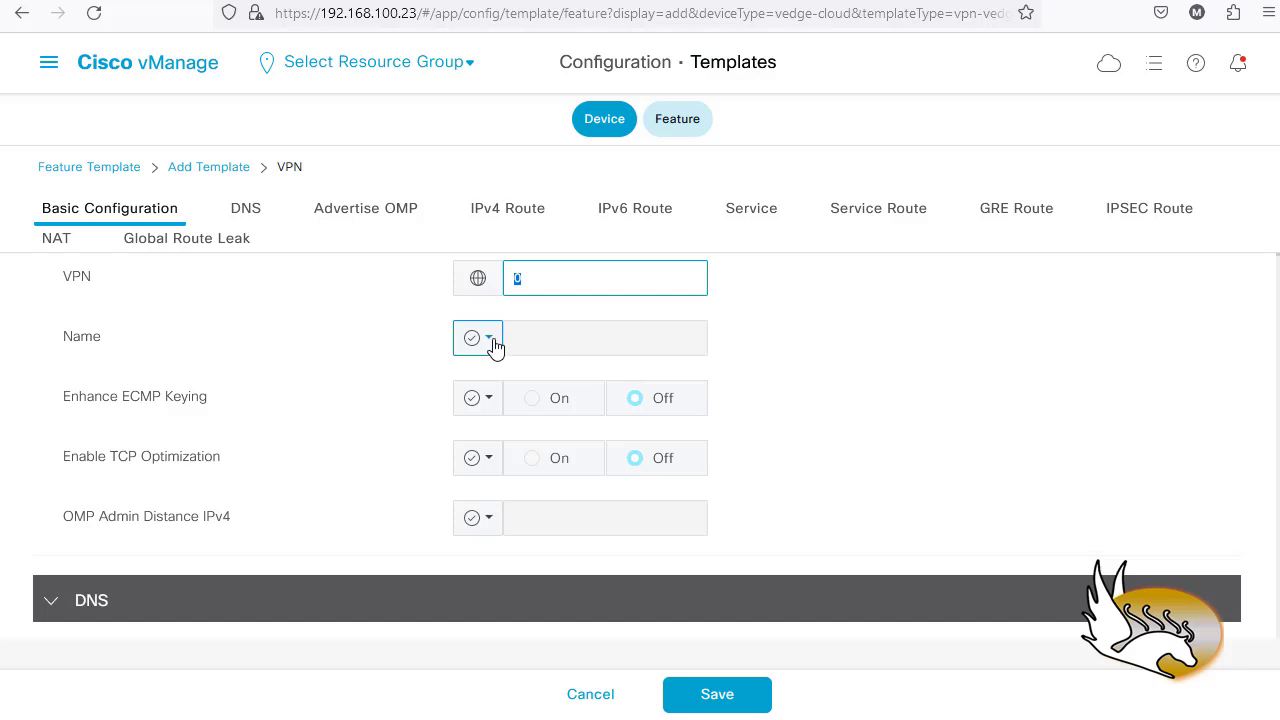
pyautogui.scroll(-1, 235, 426)
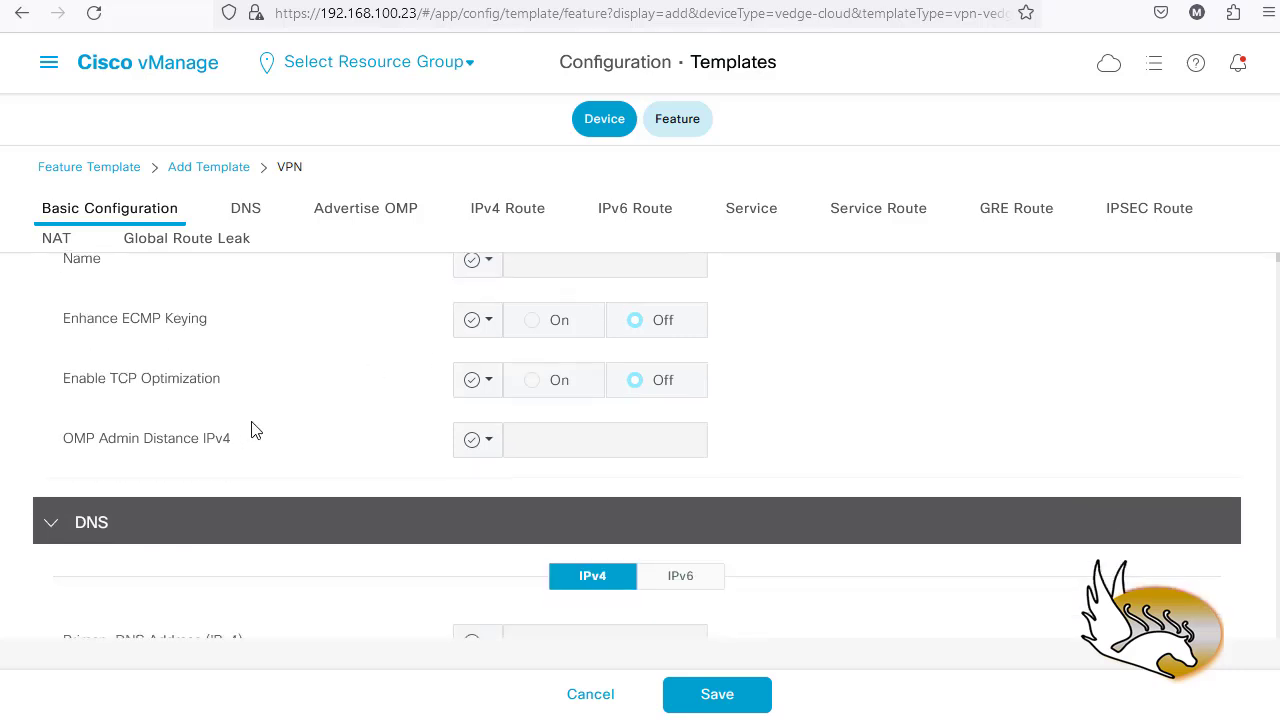
# - Set Primary DNS as a Global value of 172.16.100.1, leaving Advertise OMP off
pyautogui.scroll(-3, 300, 450)
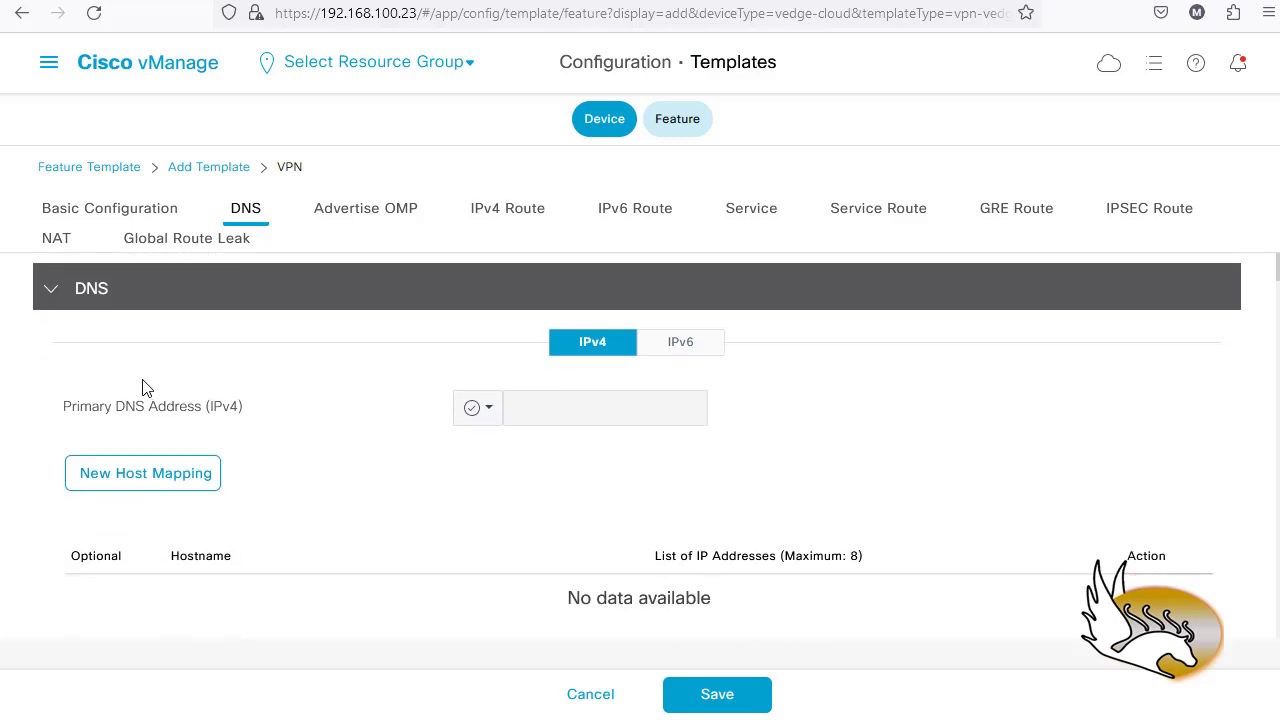
pyautogui.click(490, 422)
pyautogui.click(506, 460)
pyautogui.click(544, 405)
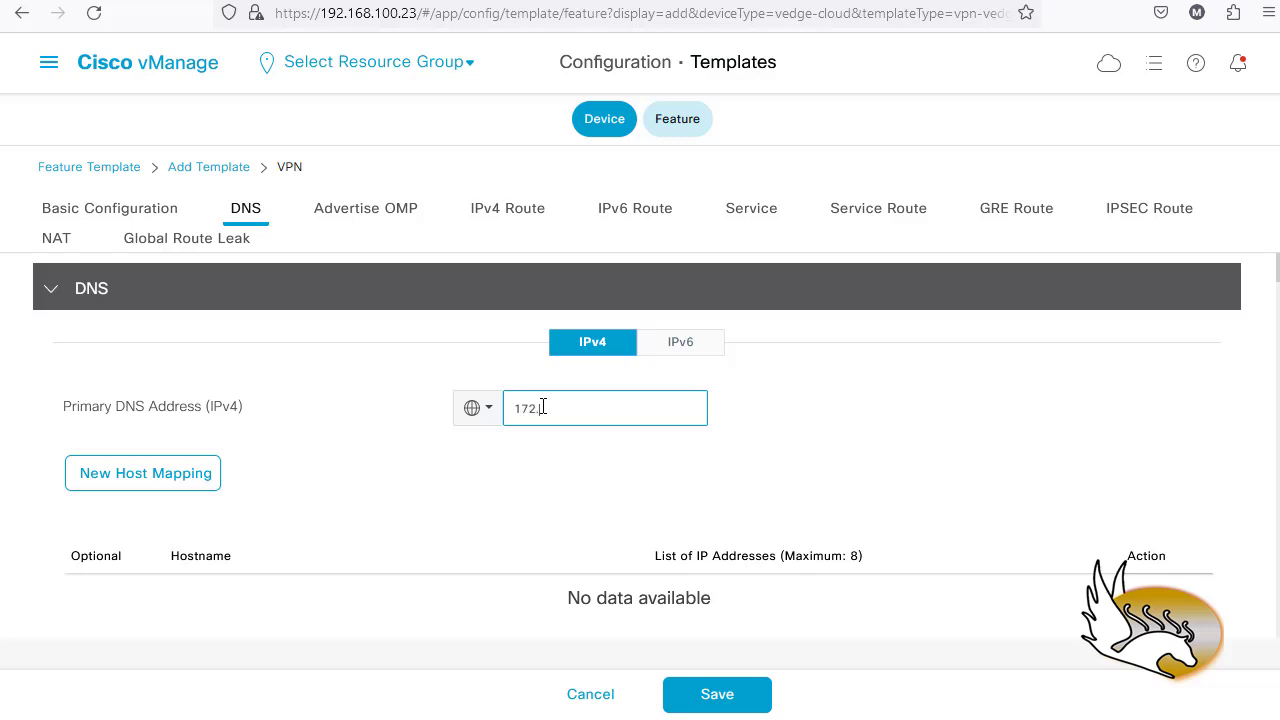
pyautogui.write('172.16.100.1')
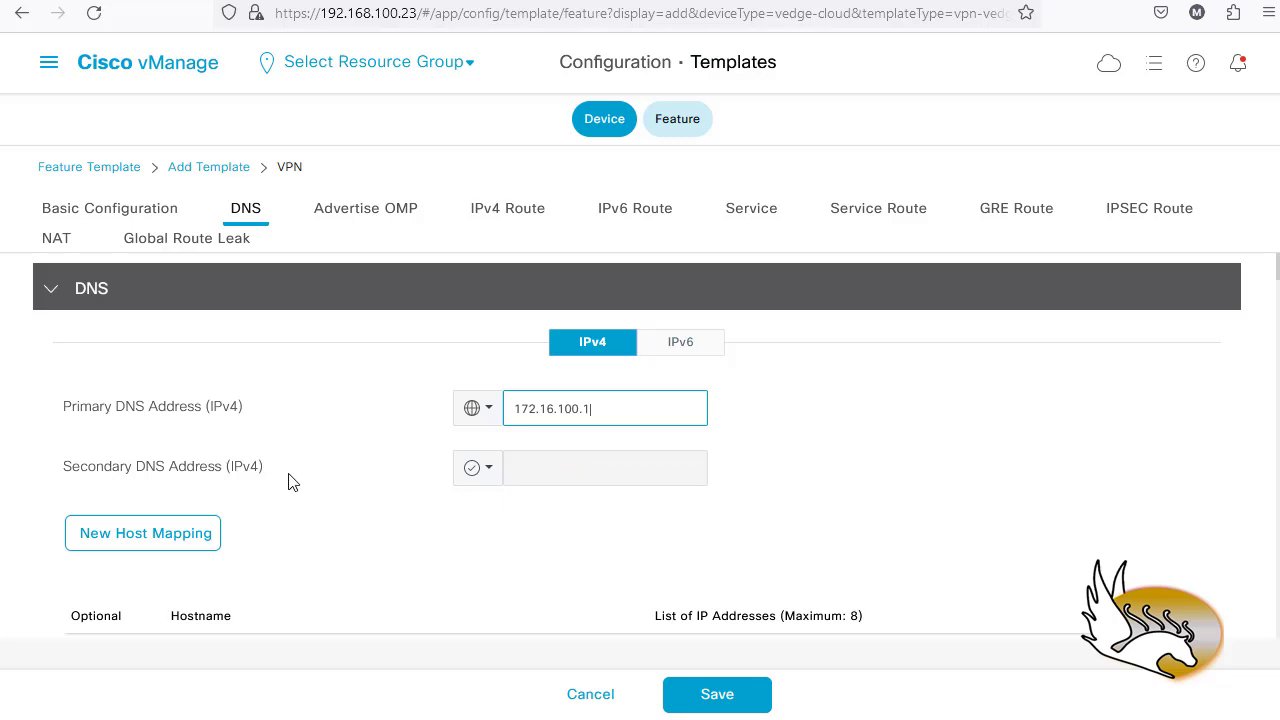
pyautogui.scroll(-3, 588, 482)
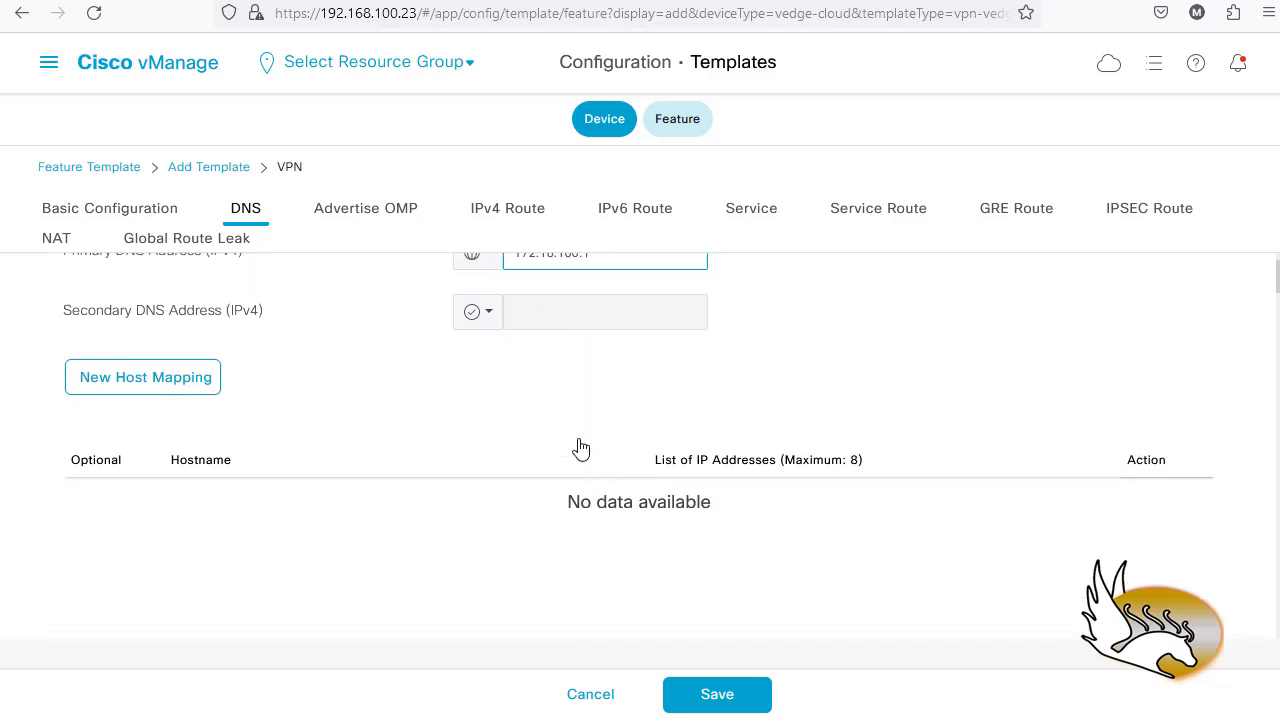
pyautogui.scroll(-8, 552, 363)
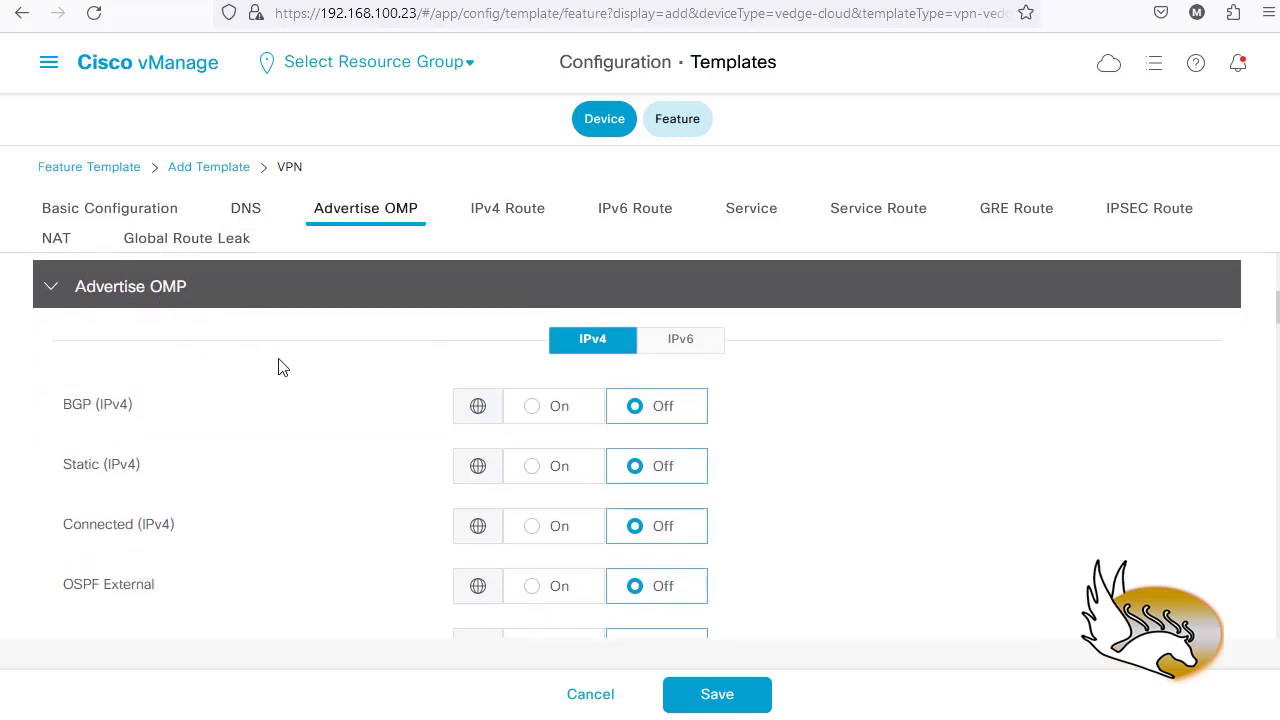
pyautogui.scroll(-1, 282, 365)
pyautogui.scroll(1, 212, 326)
pyautogui.scroll(-1, 240, 455)
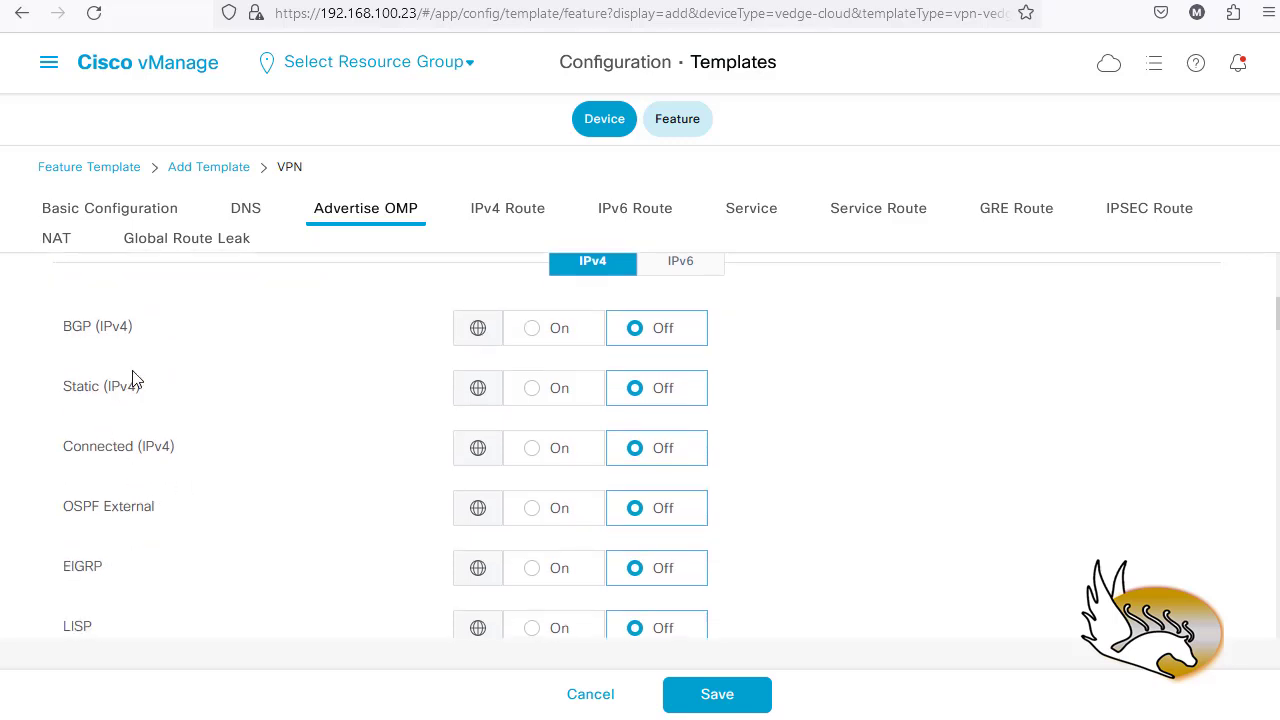
pyautogui.scroll(-1, 437, 385)
pyautogui.scroll(1, 325, 437)
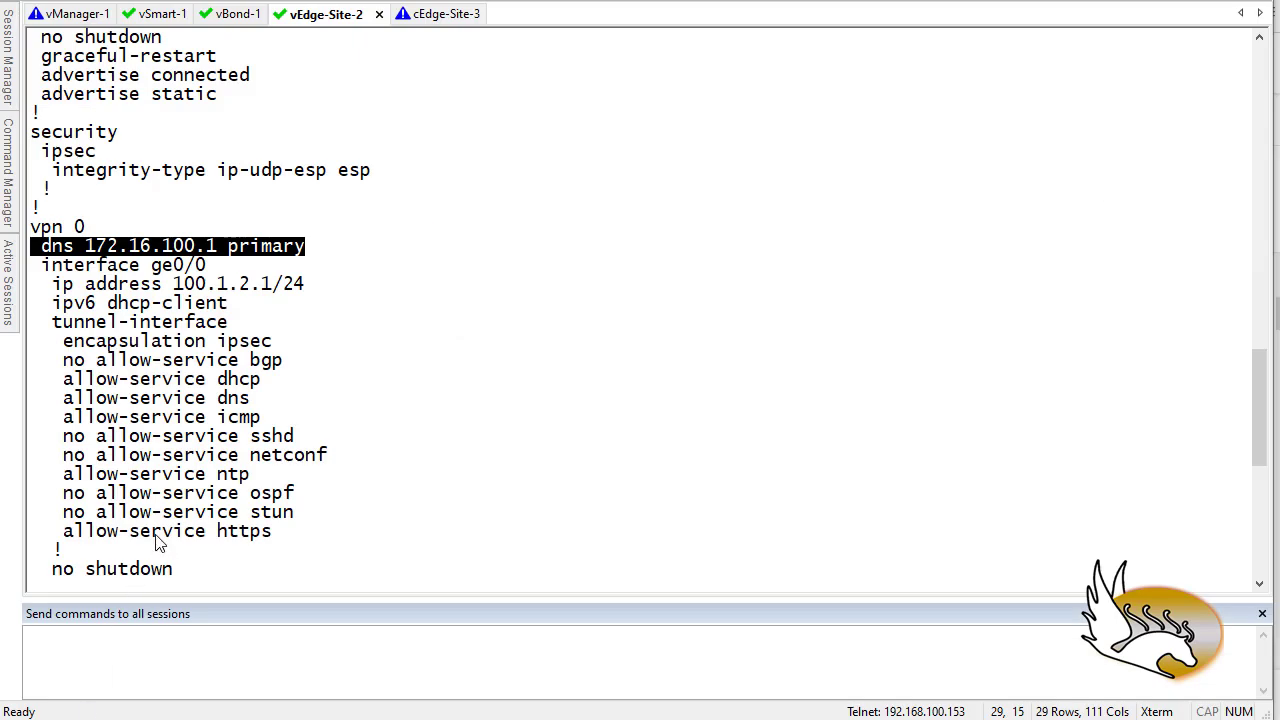
# - Find the vpn 0 default route 0.0.0.0/0 via 100.1.2.254 in vEdge-Site-2's config
pyautogui.scroll(-1, 98, 382)
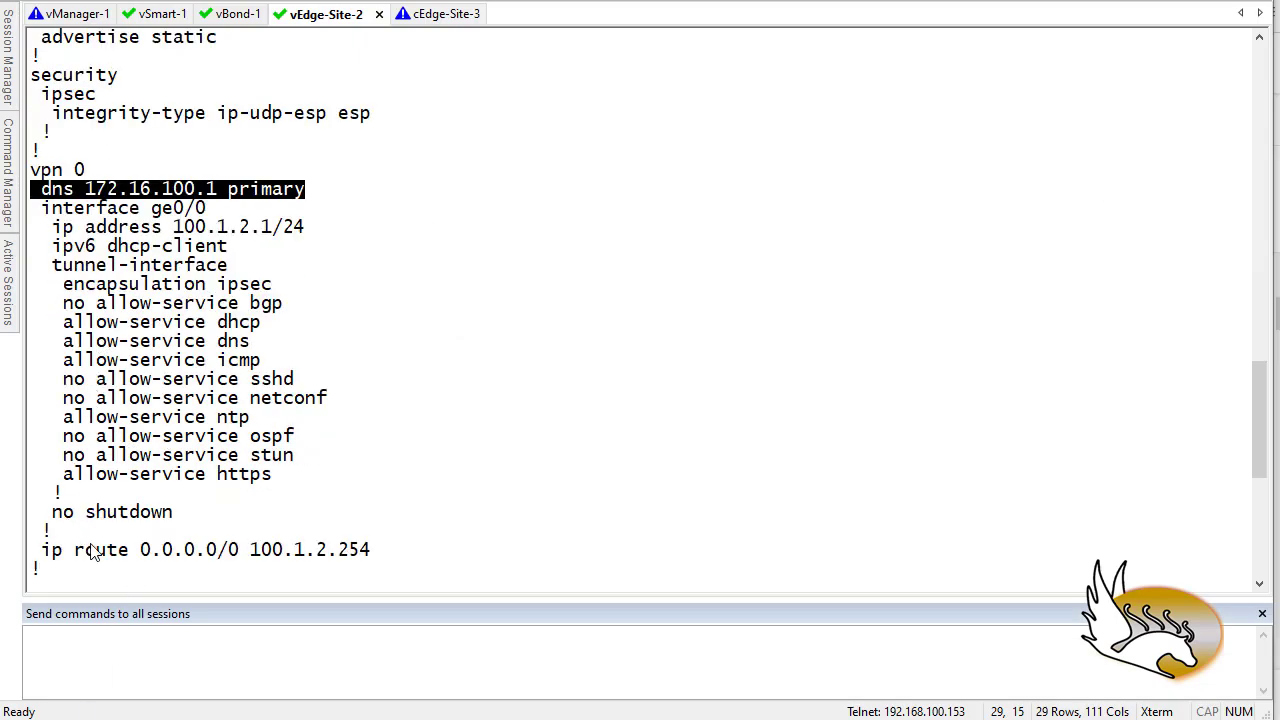
pyautogui.scroll(-1, 95, 550)
pyautogui.scroll(1, 105, 510)
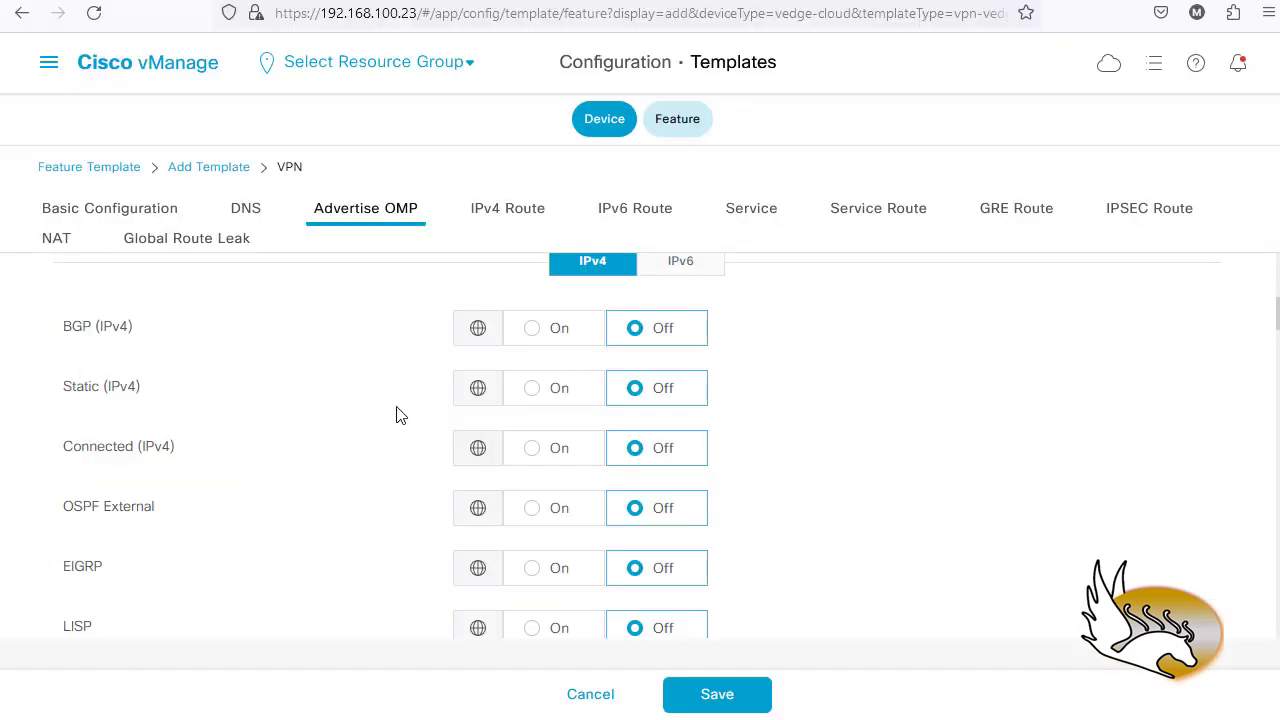
# - Start a new IPv4 route with prefix 0.0.0.0/0 and a gateway next hop
pyautogui.scroll(-5, 395, 420)
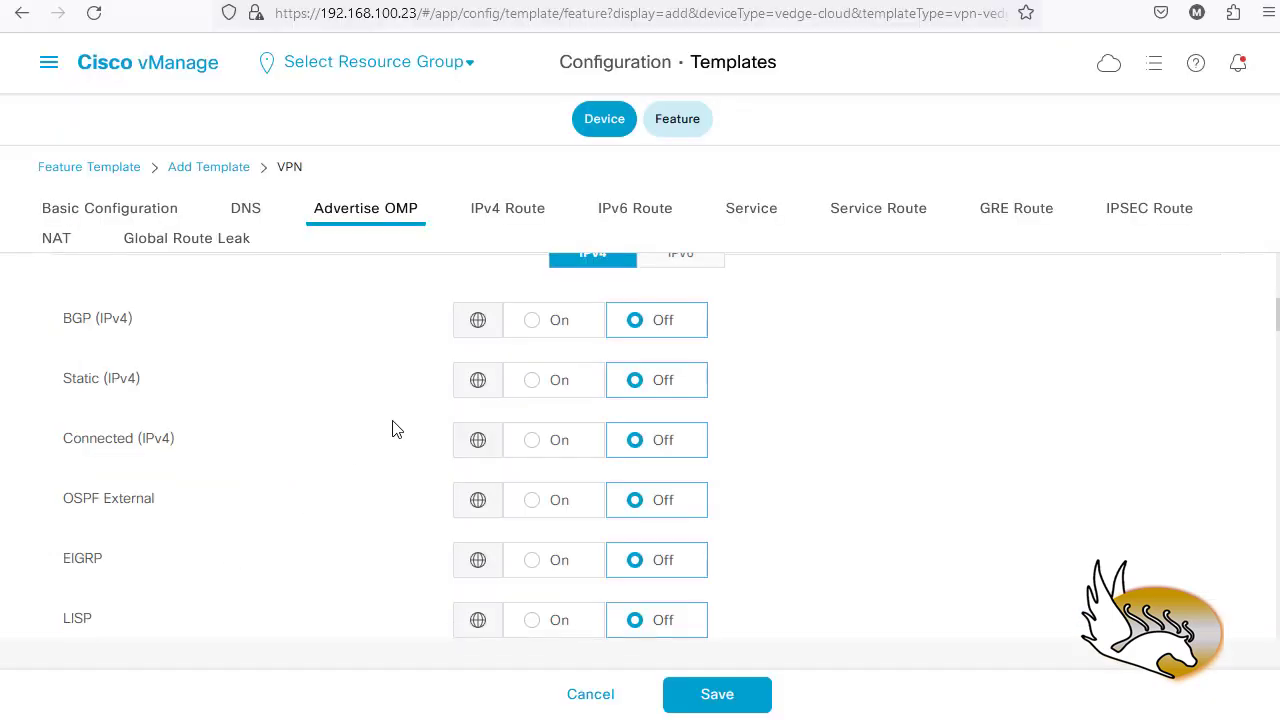
pyautogui.scroll(-1, 395, 427)
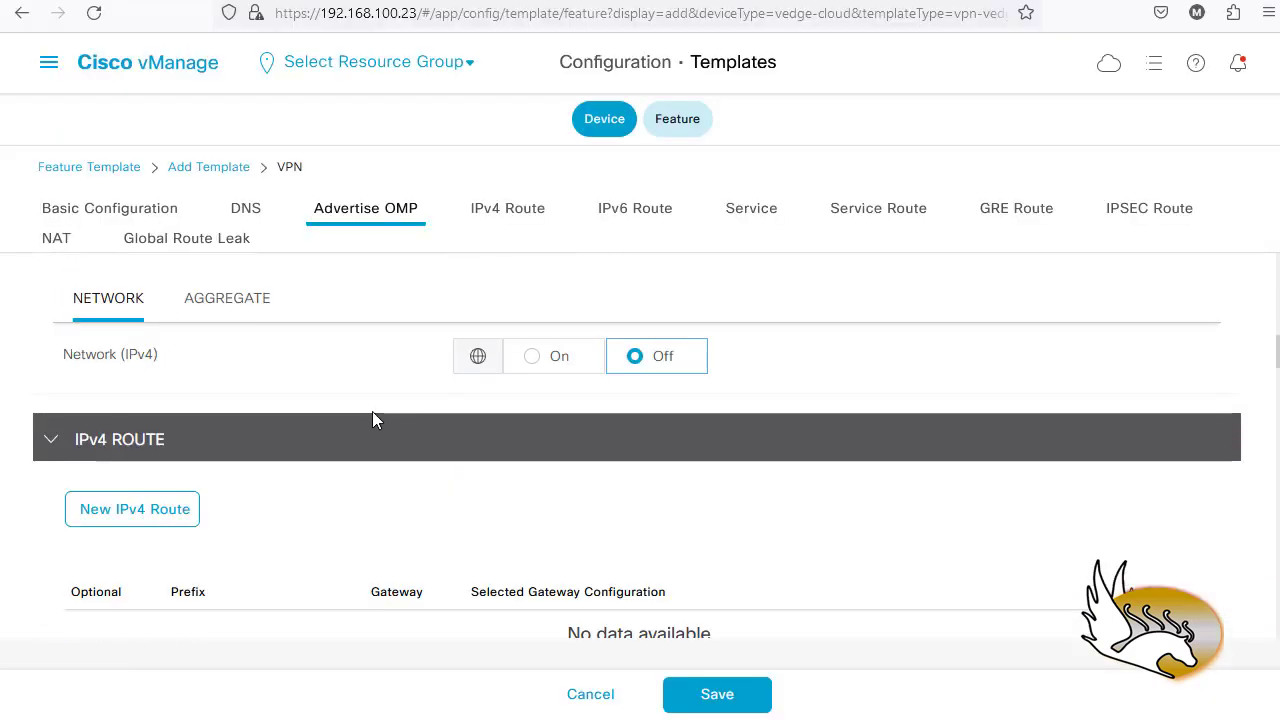
pyautogui.scroll(-2, 366, 420)
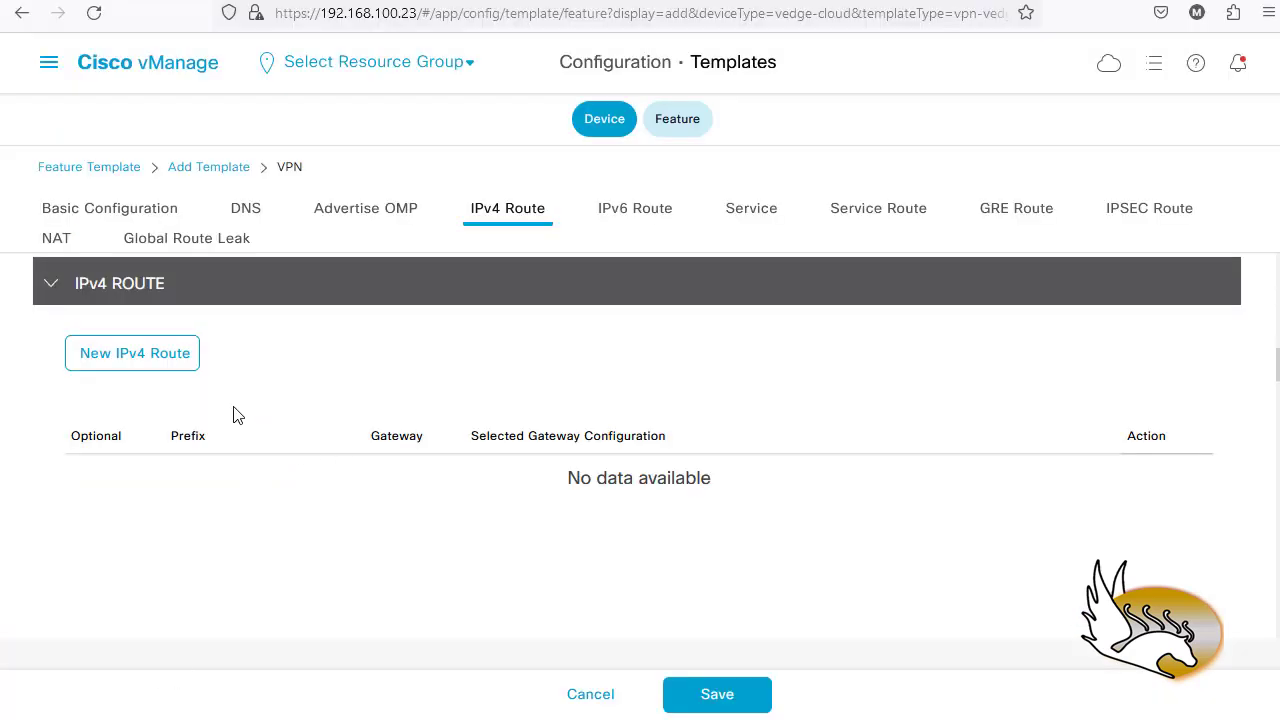
pyautogui.click(137, 361)
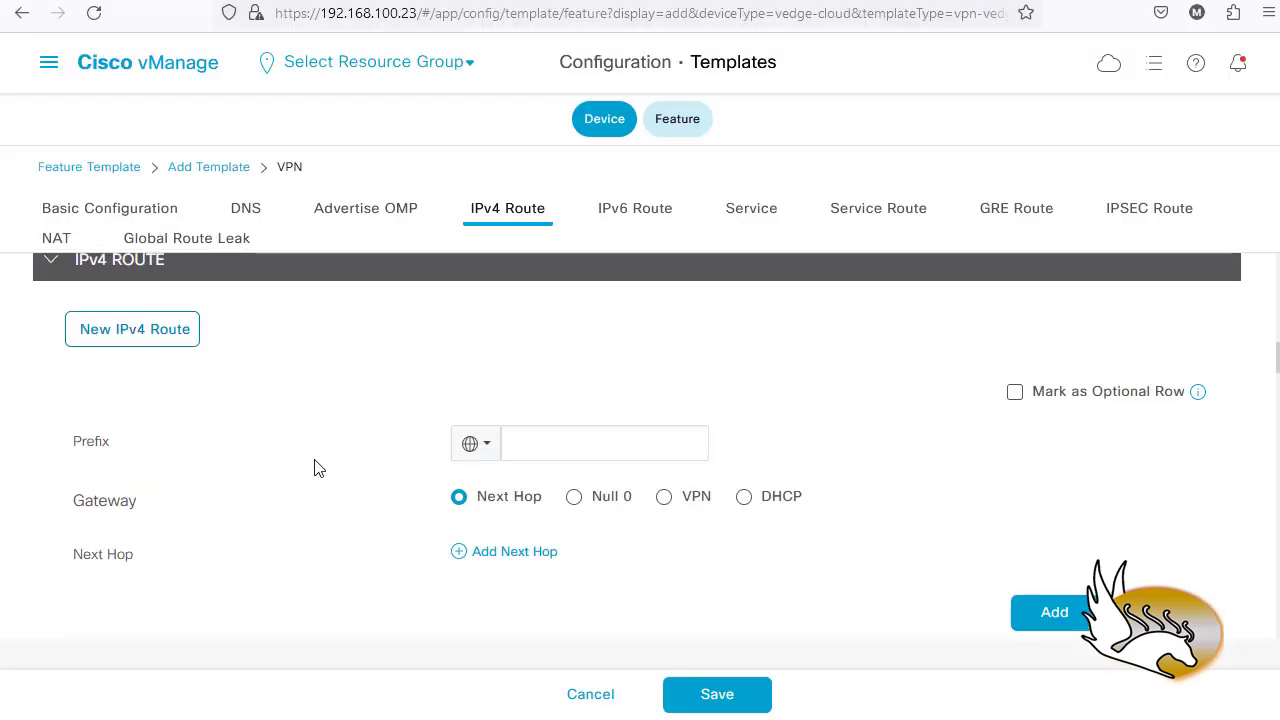
pyautogui.click(537, 447)
pyautogui.write('0.0.0.0/0')
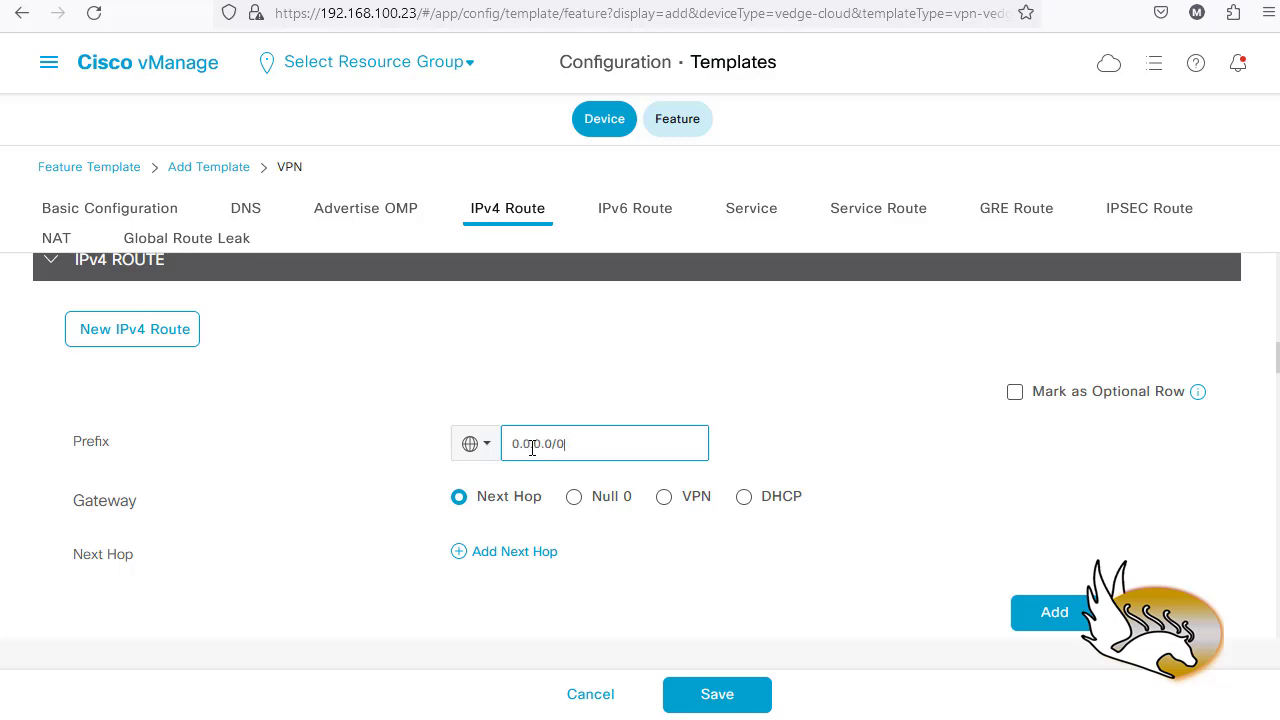
pyautogui.scroll(-2, 500, 470)
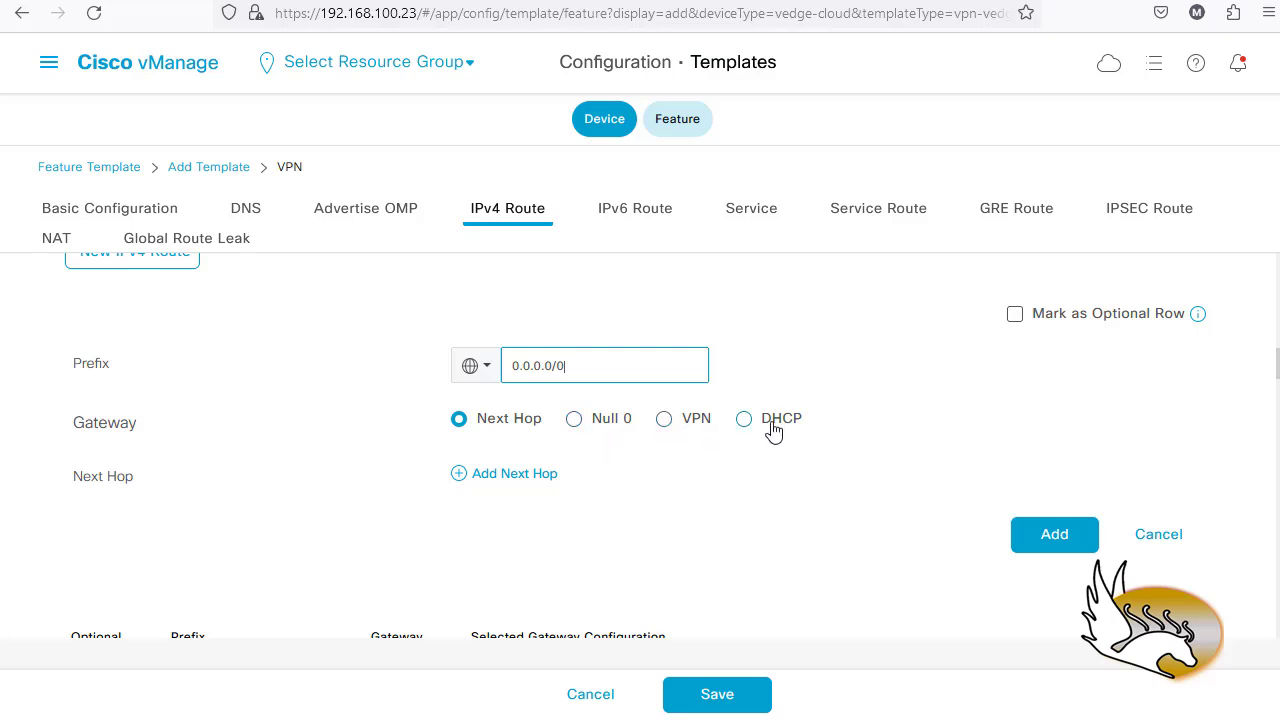
# - Add the 0.0.0.0/0 route with a single next hop of 100.1.2.254
pyautogui.click(499, 480)
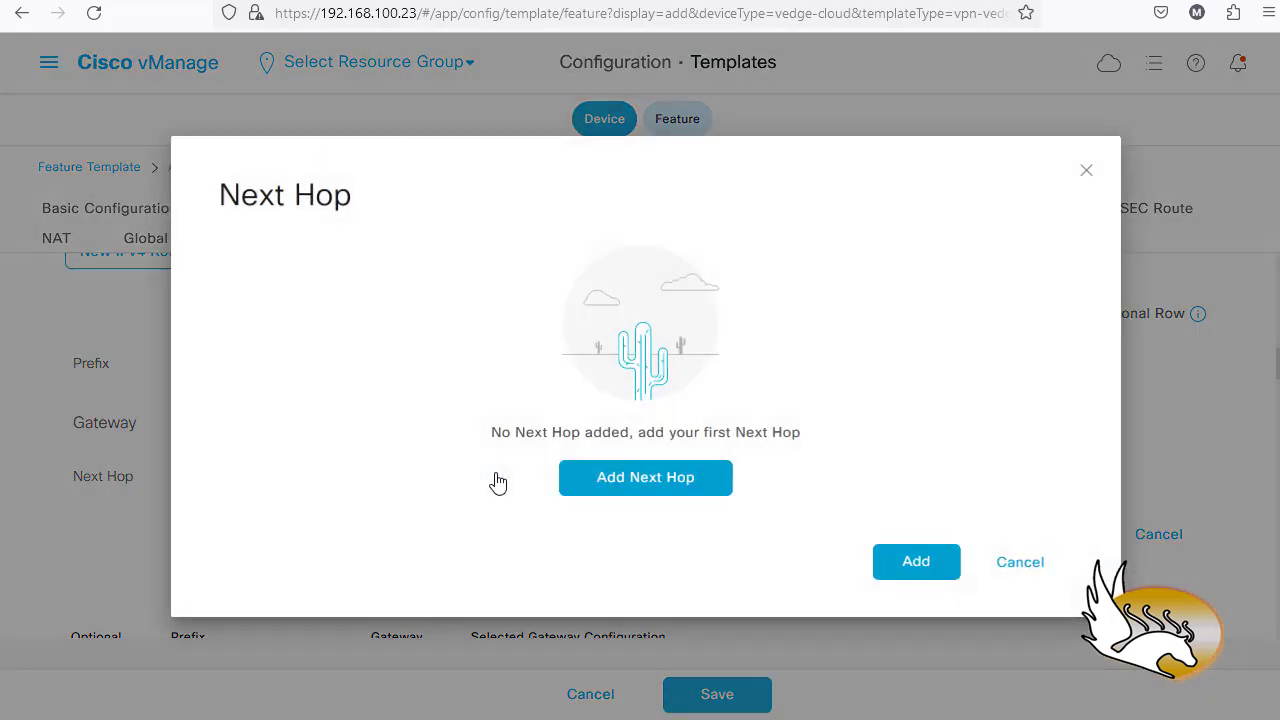
pyautogui.click(621, 490)
pyautogui.click(357, 383)
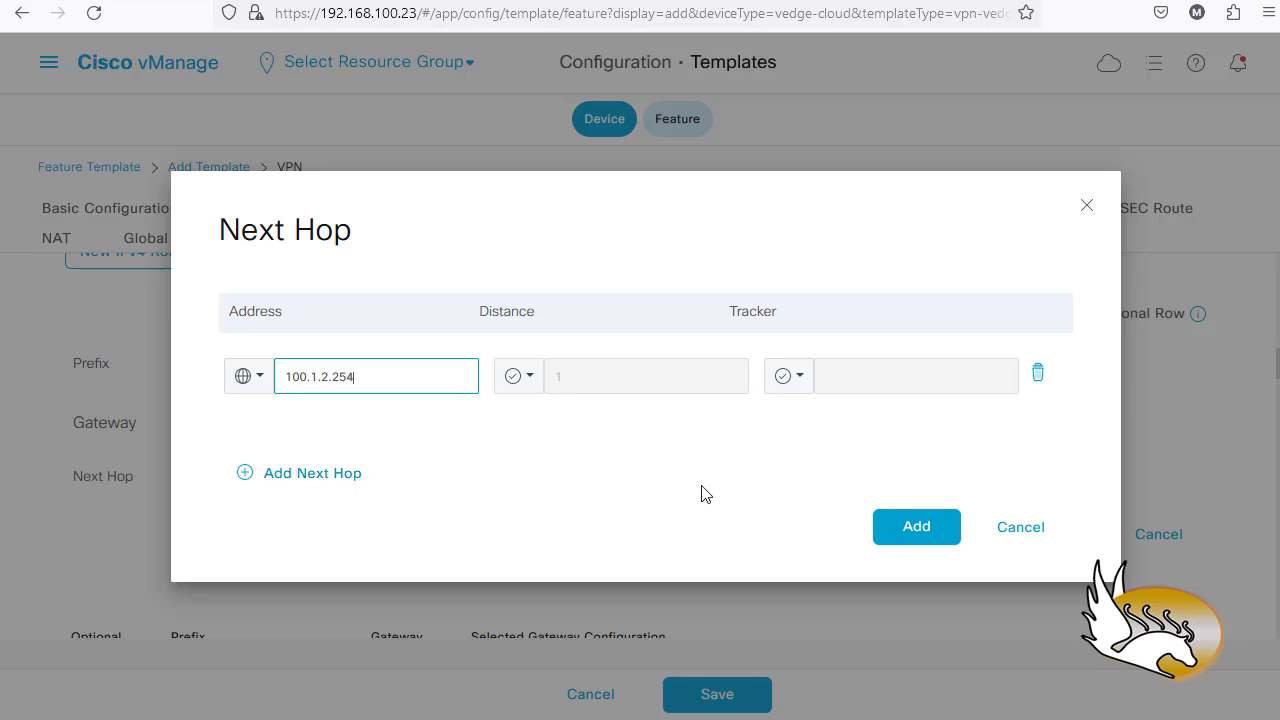
pyautogui.click(903, 529)
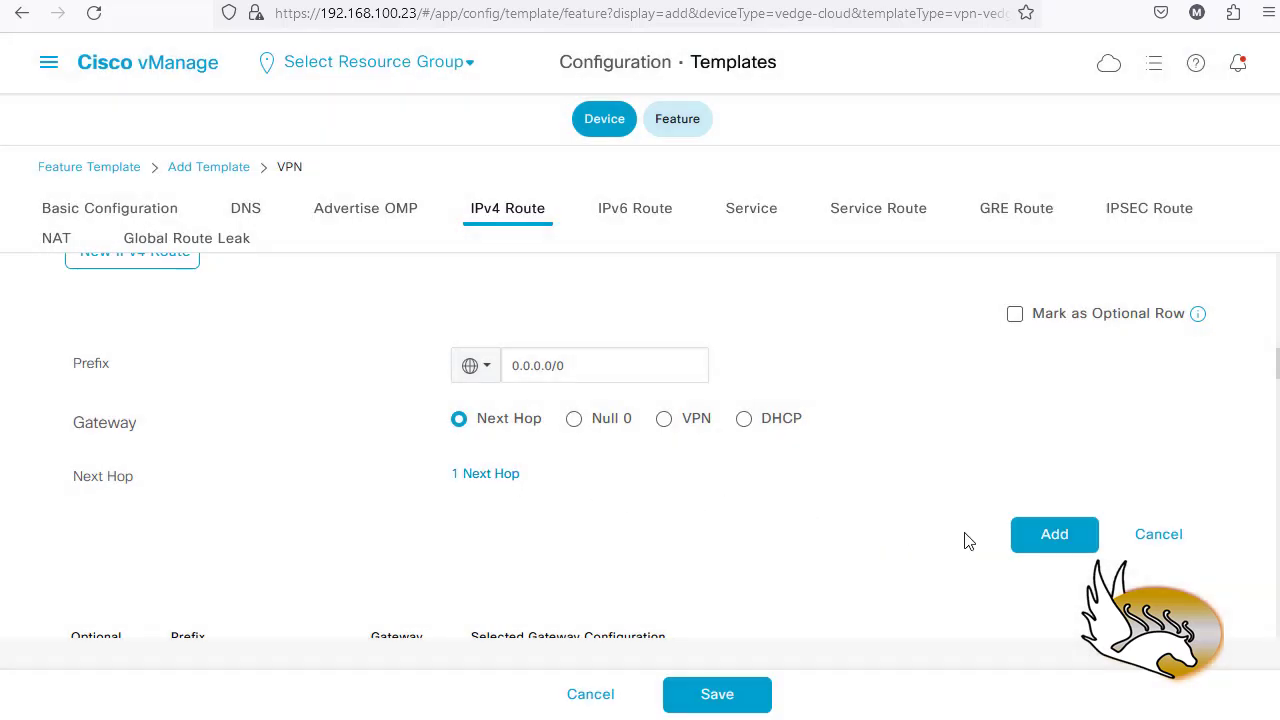
pyautogui.click(1052, 534)
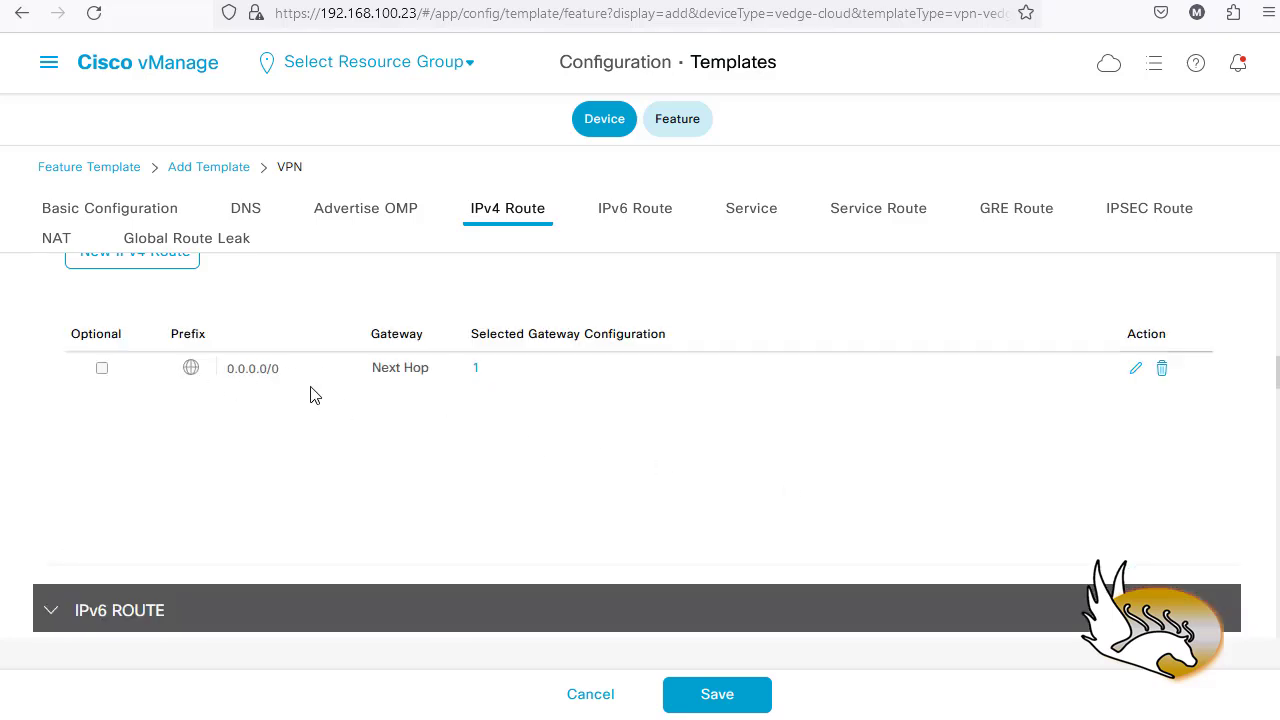
# - Scroll past IPv6 Route to the SERVICE section and New Service button
pyautogui.scroll(-3, 373, 393)
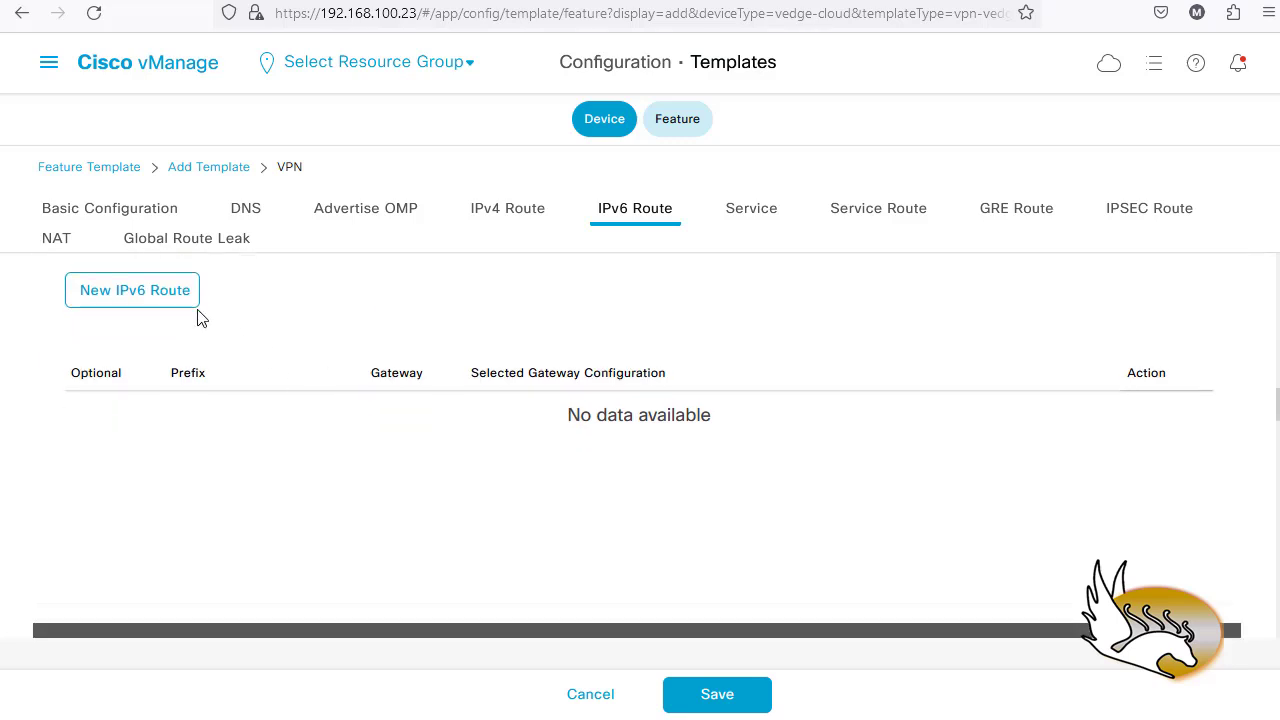
pyautogui.scroll(-3, 370, 437)
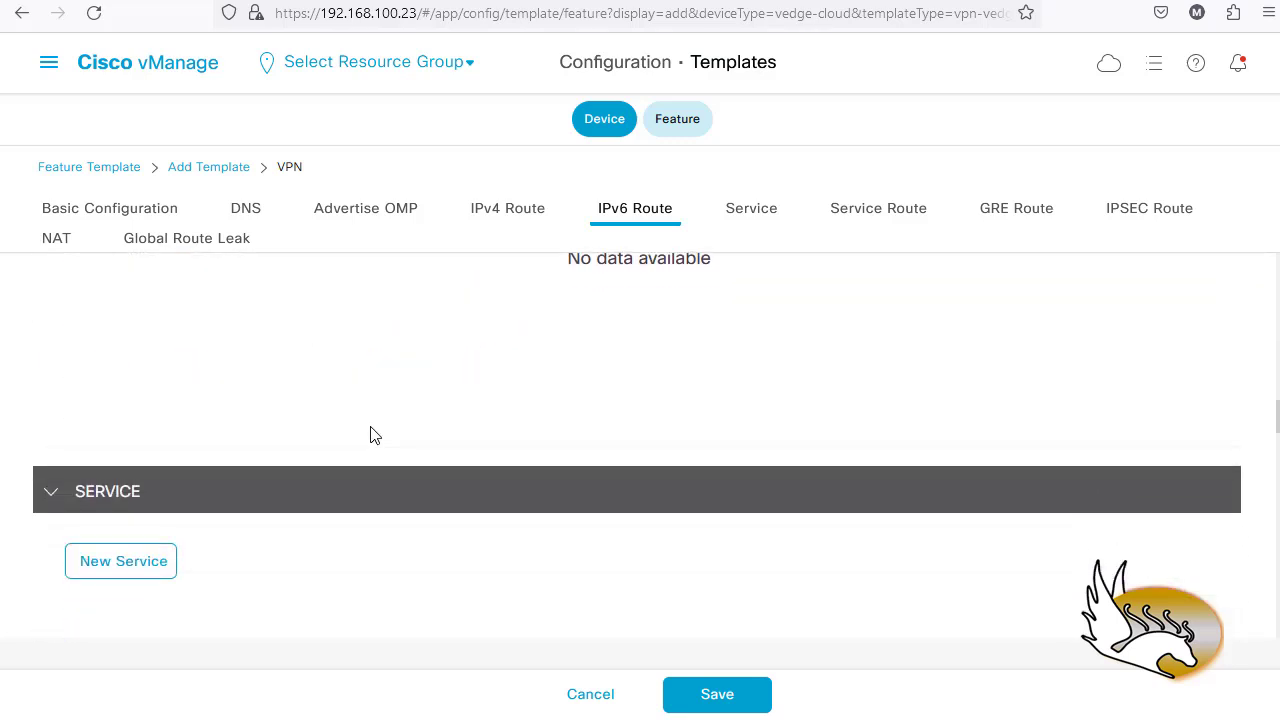
pyautogui.scroll(-3, 266, 371)
pyautogui.scroll(1, 134, 315)
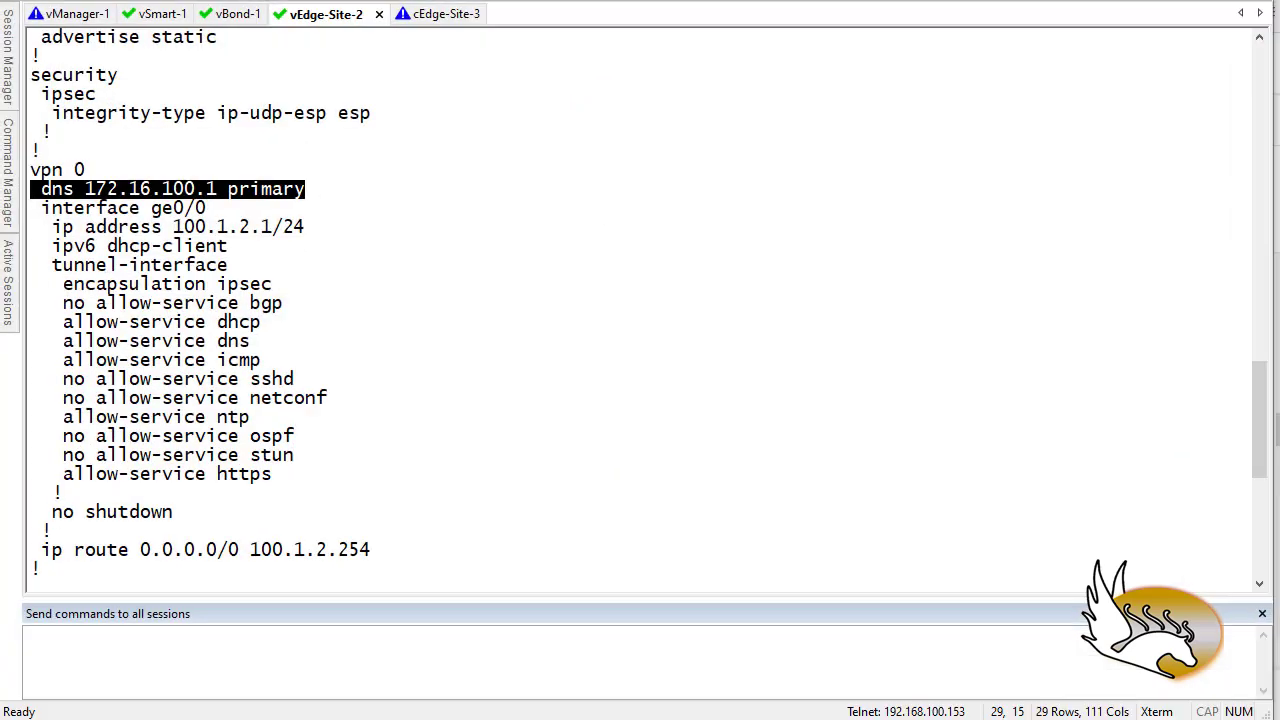
# - Select the allow-service ntp and allow-service dns lines in vEdge-Site-2's config
pyautogui.moveTo(250, 420); pyautogui.dragTo(68, 428)
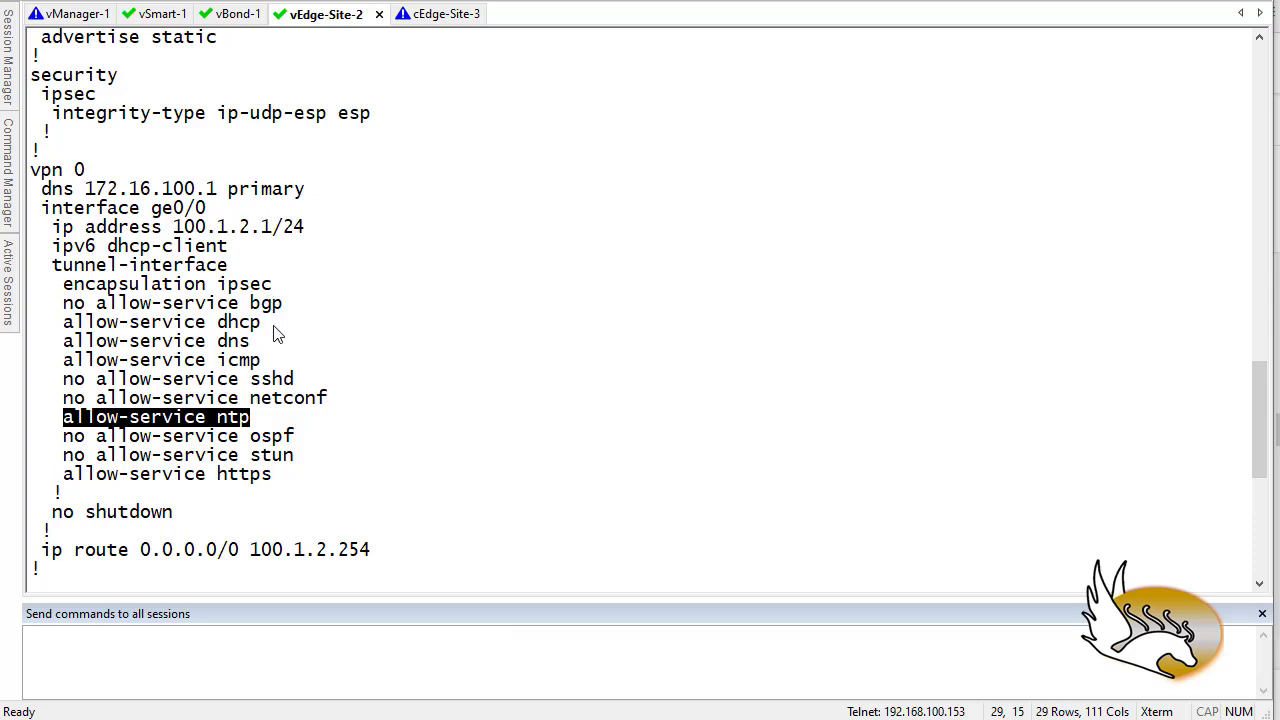
pyautogui.moveTo(252, 342); pyautogui.dragTo(63, 342)
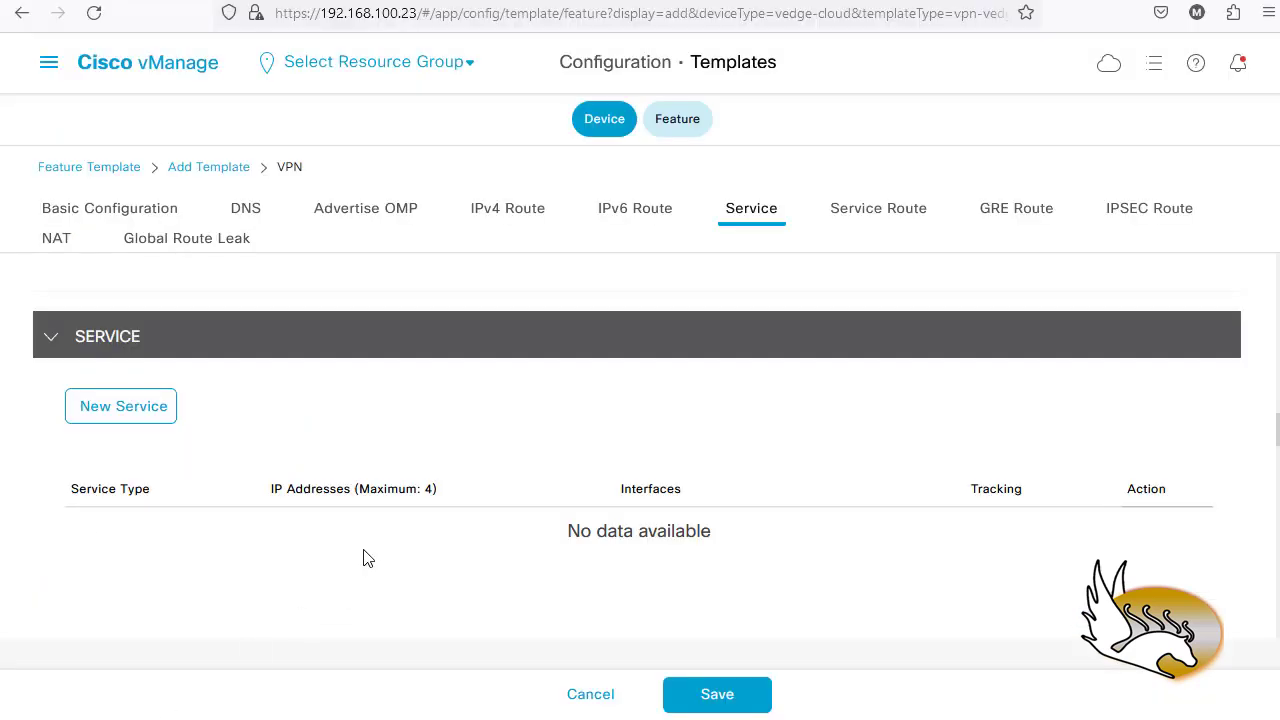
# - Start a new service, review the Service Type options, then discard the entry
pyautogui.scroll(-1, 360, 549)
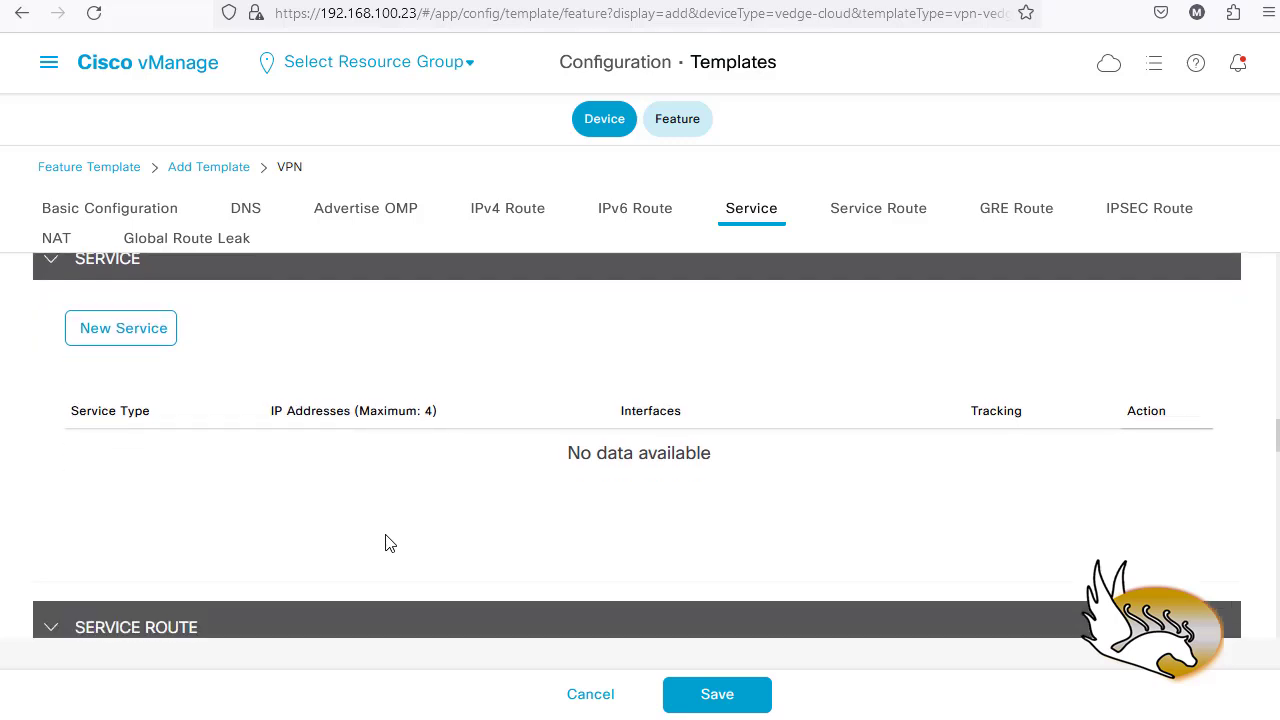
pyautogui.scroll(1, 386, 543)
pyautogui.click(140, 412)
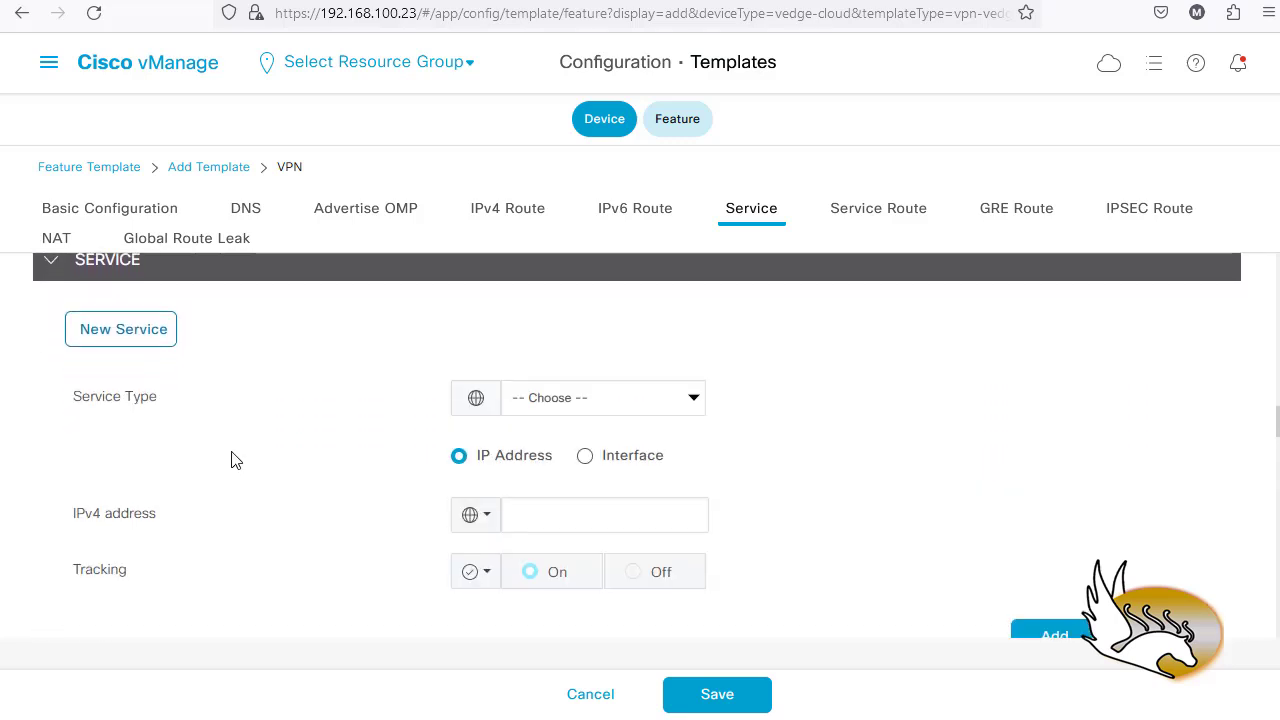
pyautogui.click(692, 406)
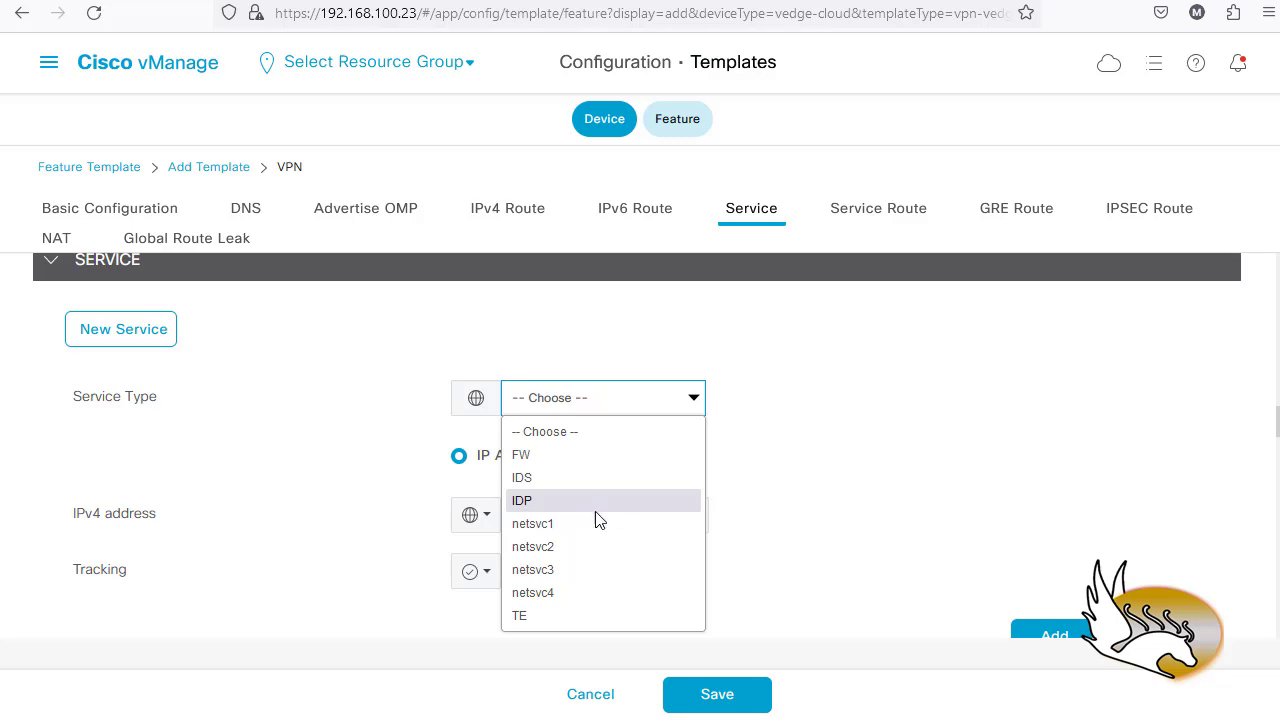
pyautogui.click(744, 567)
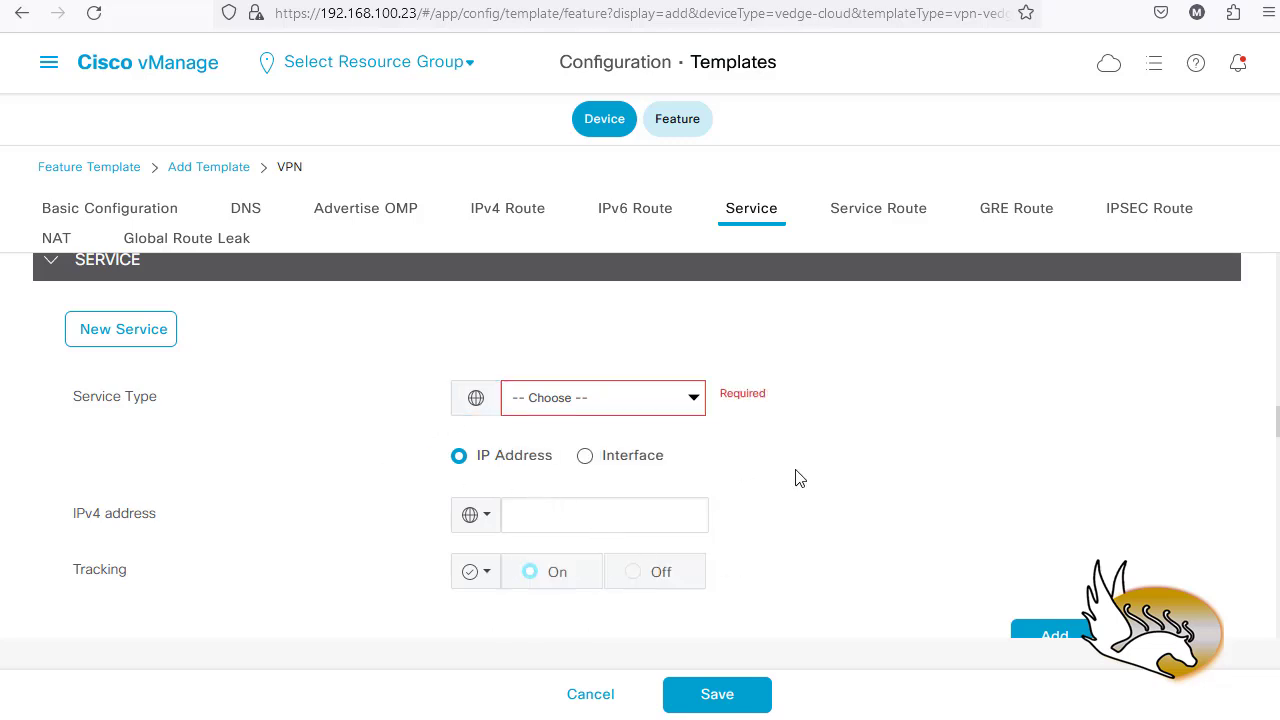
pyautogui.scroll(-1, 1113, 553)
pyautogui.click(1037, 542)
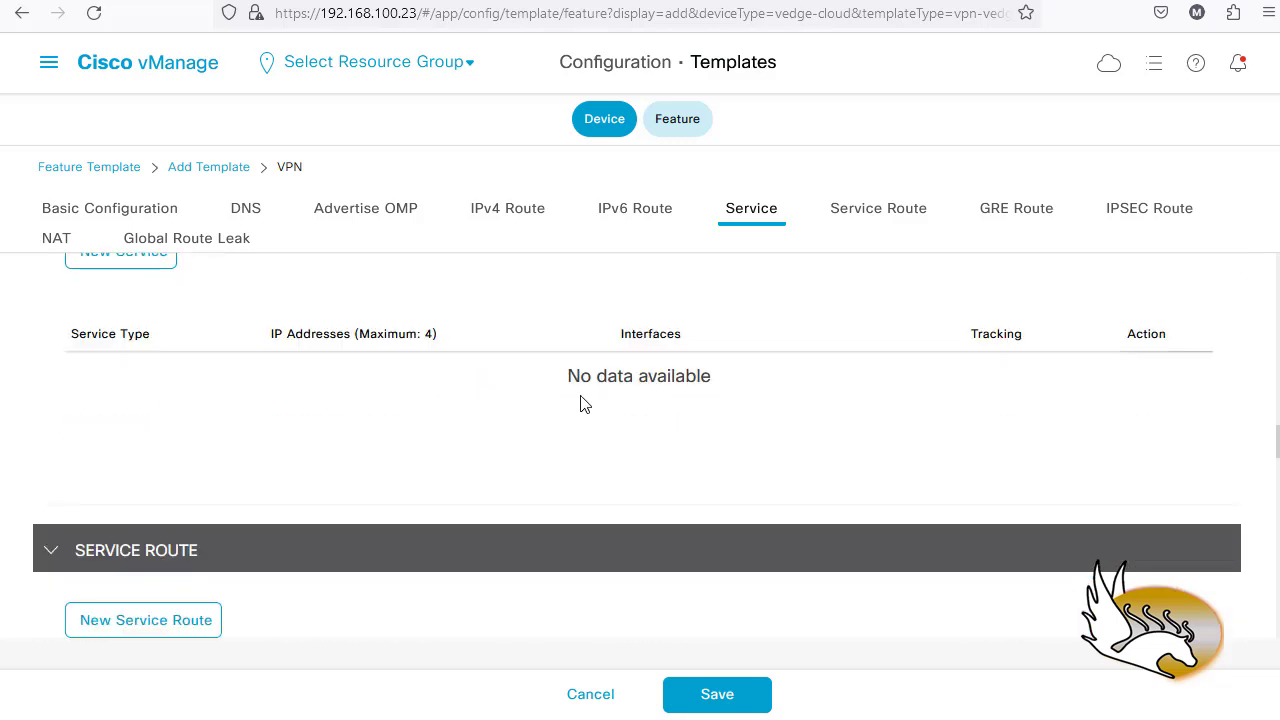
# - Start a new service route entry and cancel it, leaving Service Route empty
pyautogui.scroll(1, 585, 403)
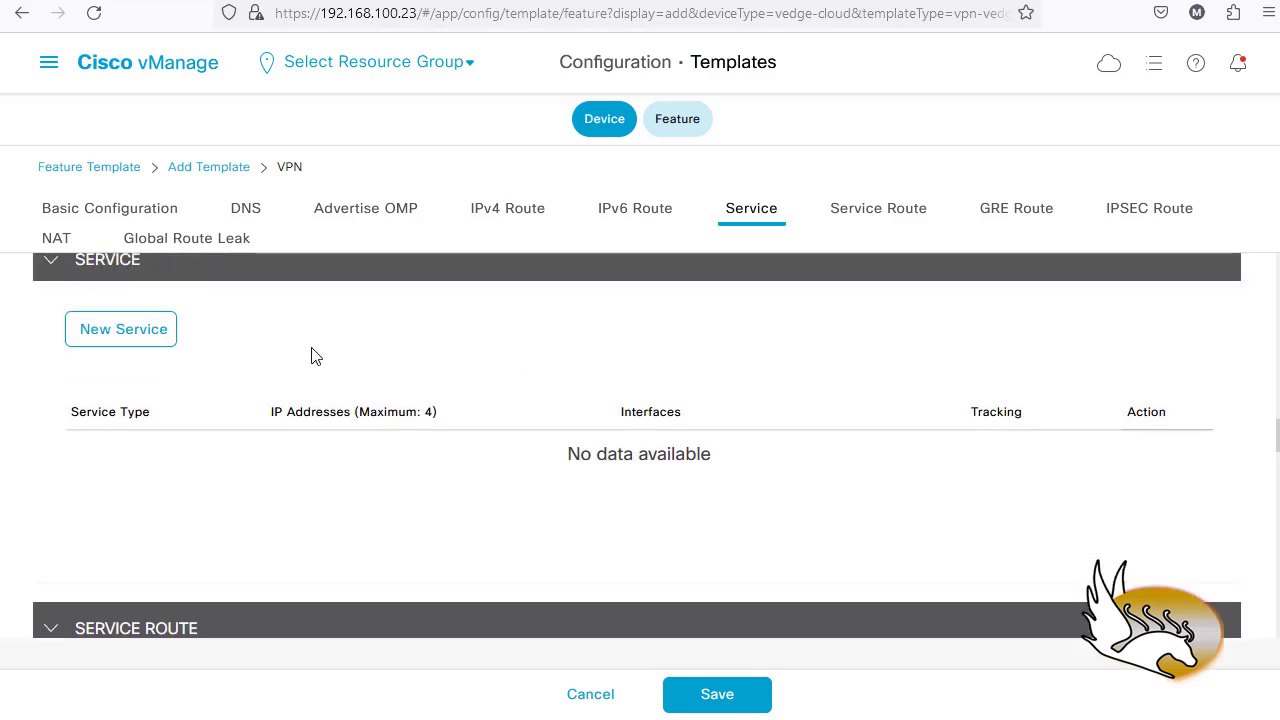
pyautogui.scroll(-3, 320, 354)
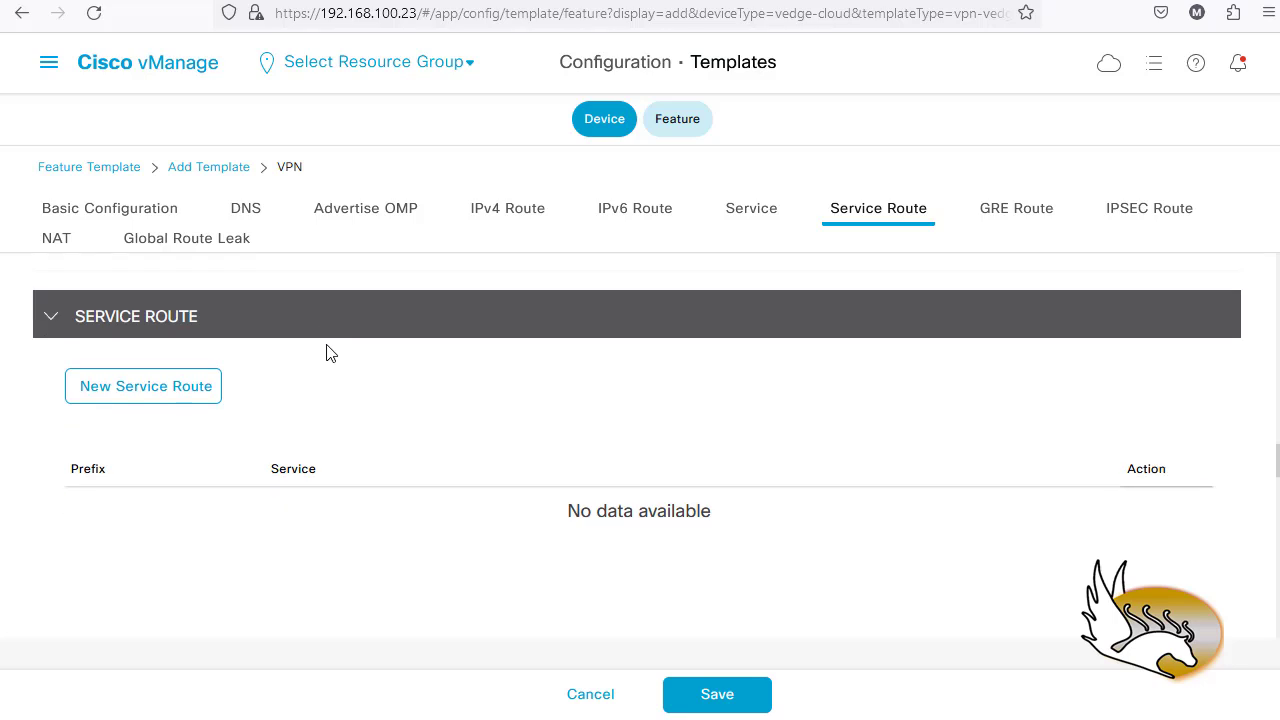
pyautogui.scroll(-1, 300, 370)
pyautogui.click(175, 316)
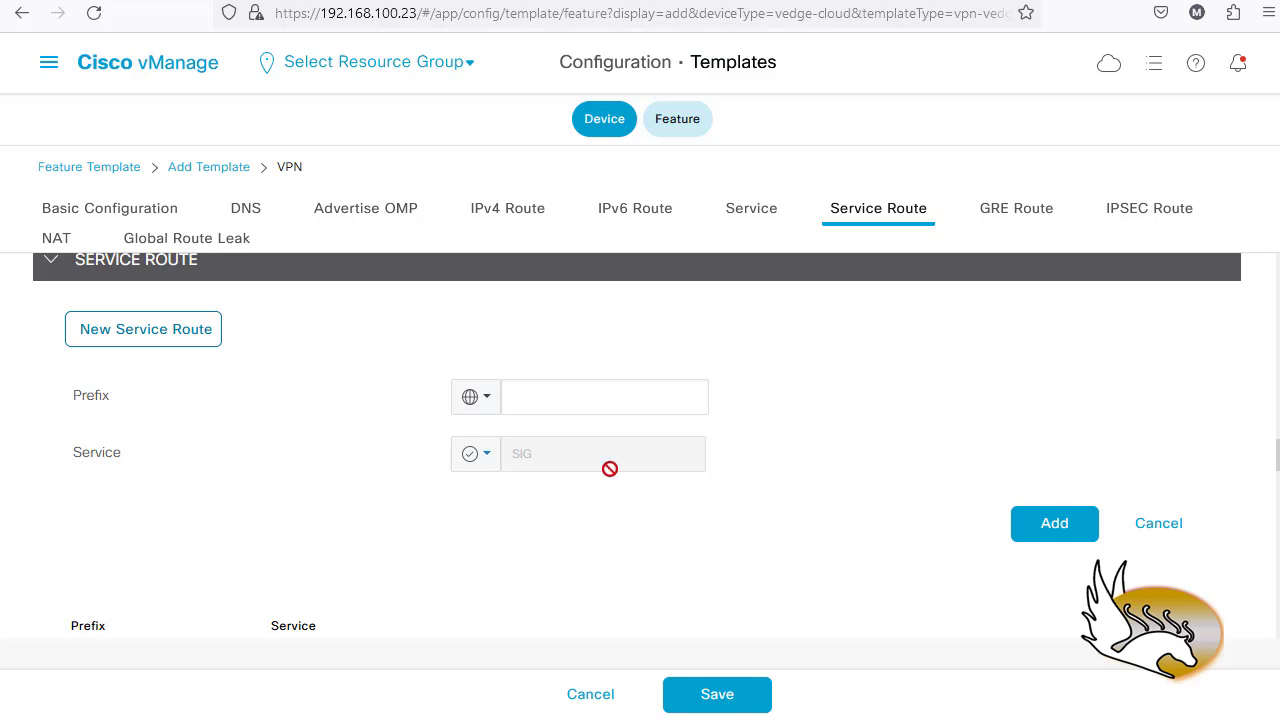
pyautogui.click(1158, 523)
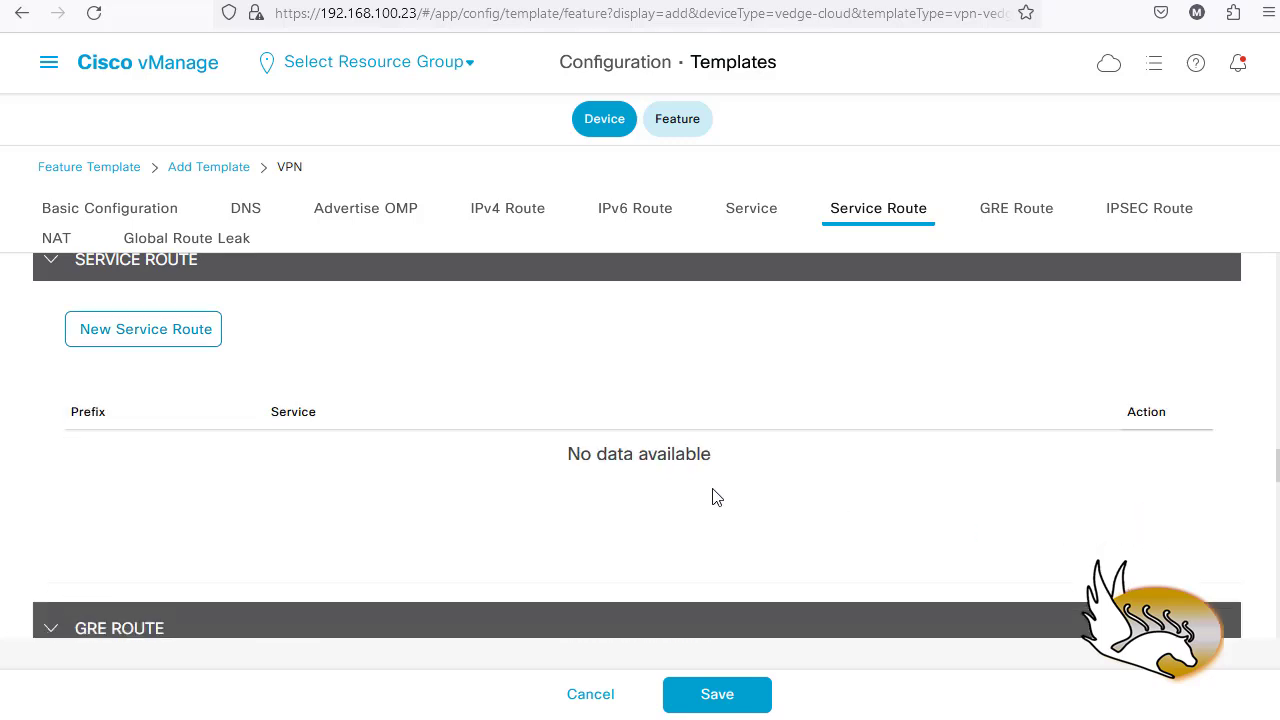
# - Scroll through the empty GRE, IPSEC, NAT and Global Route Leak sections
pyautogui.scroll(-3, 404, 447)
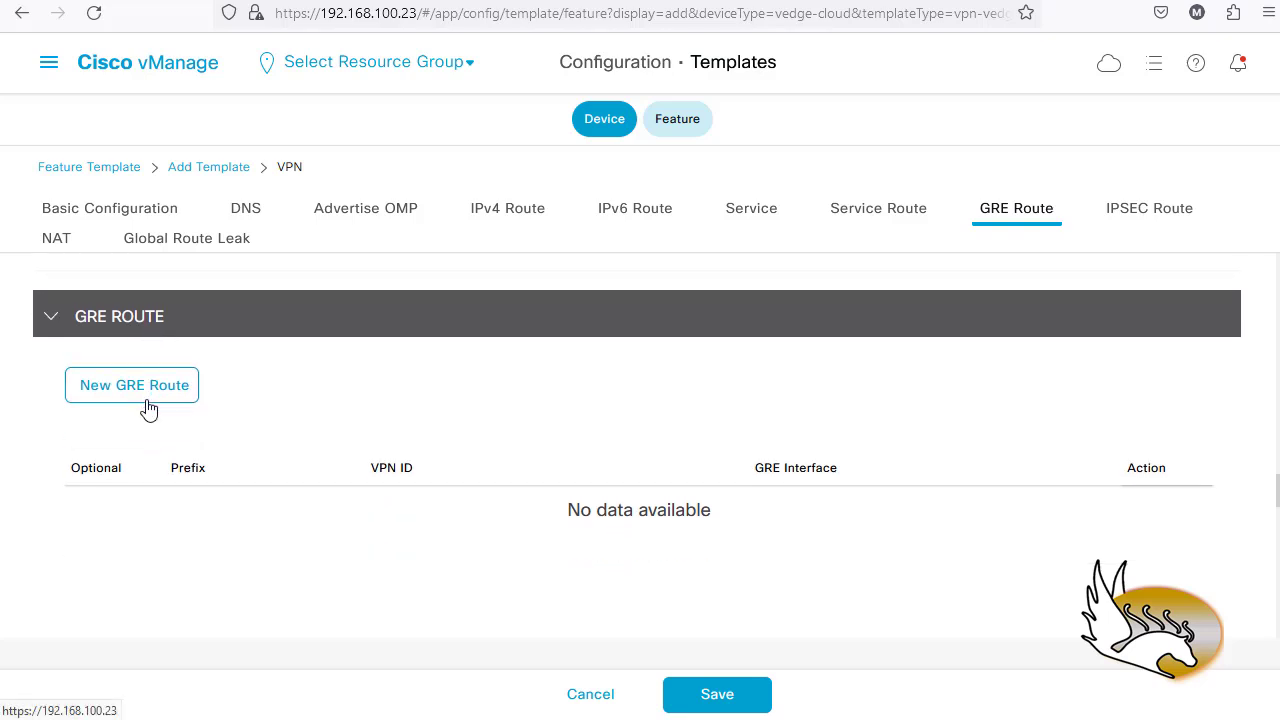
pyautogui.scroll(-4, 160, 410)
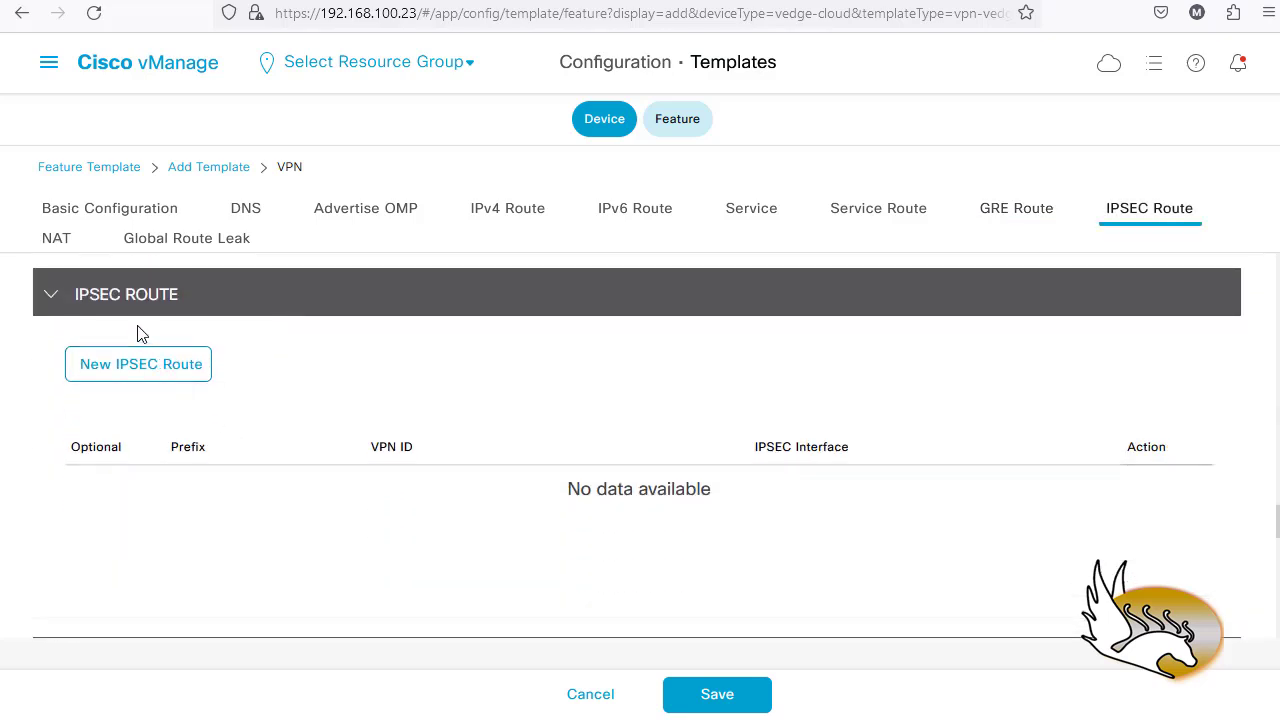
pyautogui.scroll(-3, 322, 462)
pyautogui.scroll(-1, 160, 449)
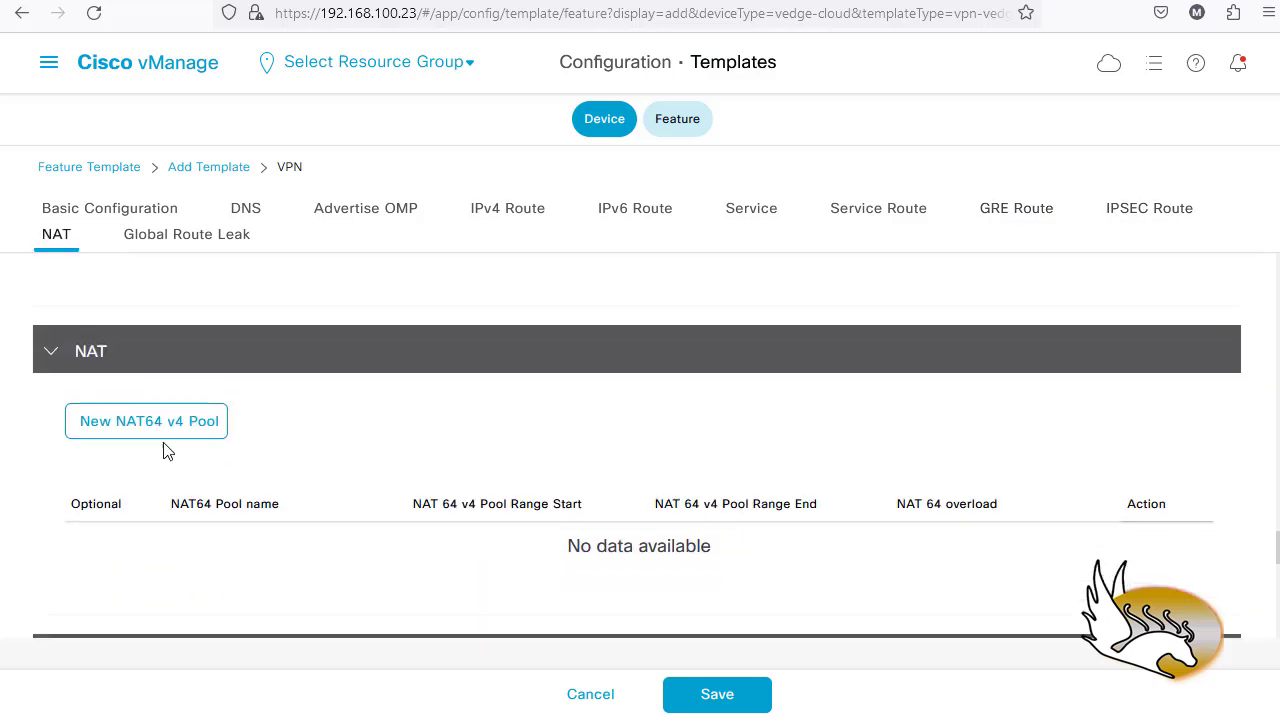
pyautogui.scroll(-2, 251, 482)
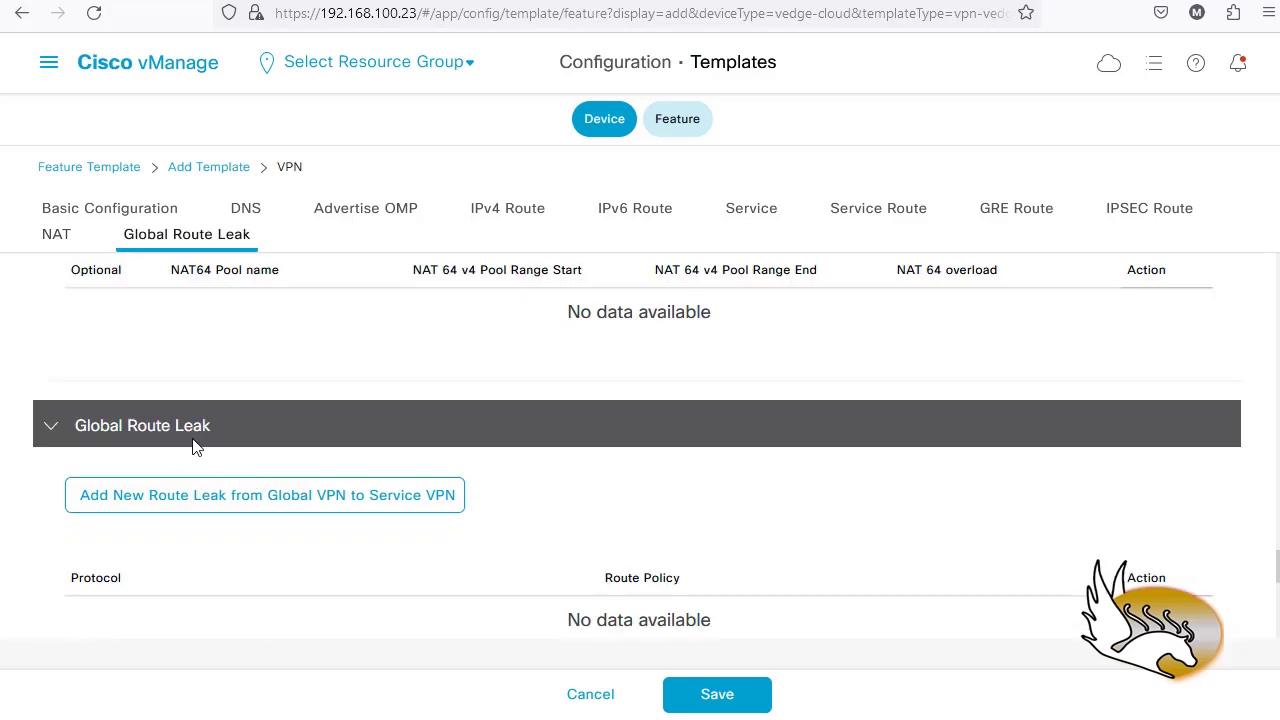
pyautogui.scroll(-2, 185, 460)
pyautogui.scroll(-2, 410, 465)
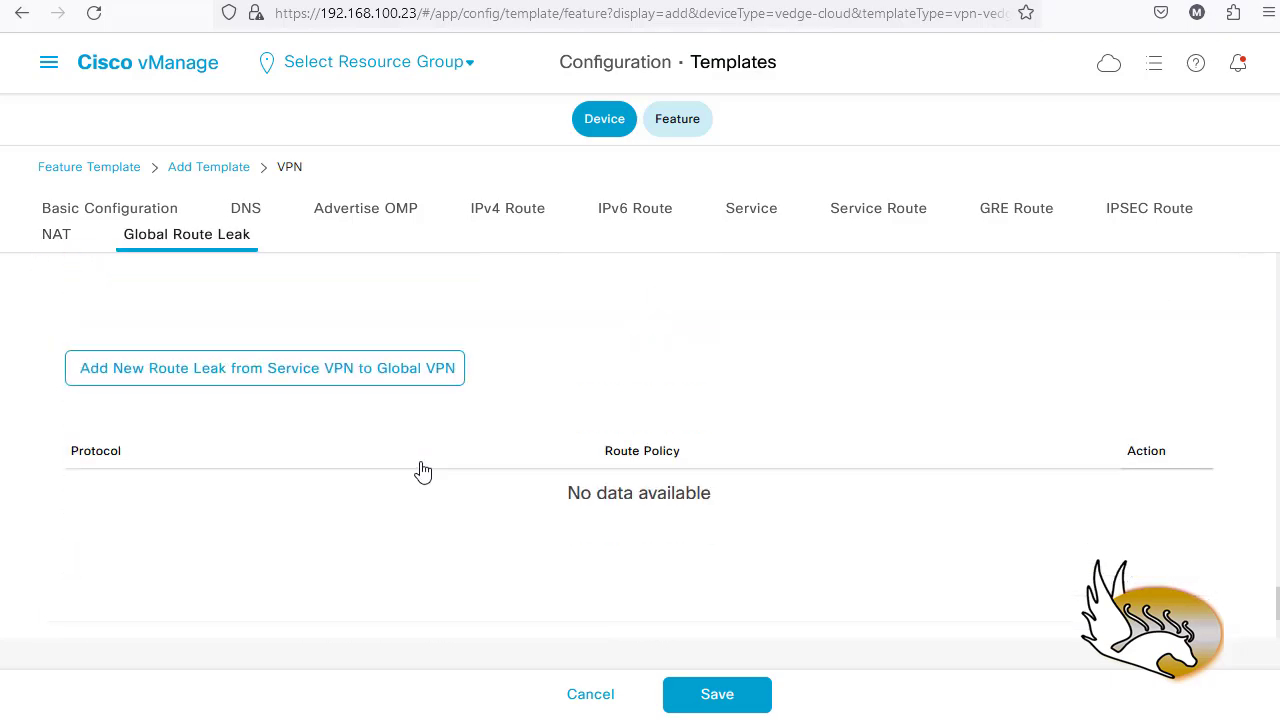
pyautogui.scroll(-1, 418, 470)
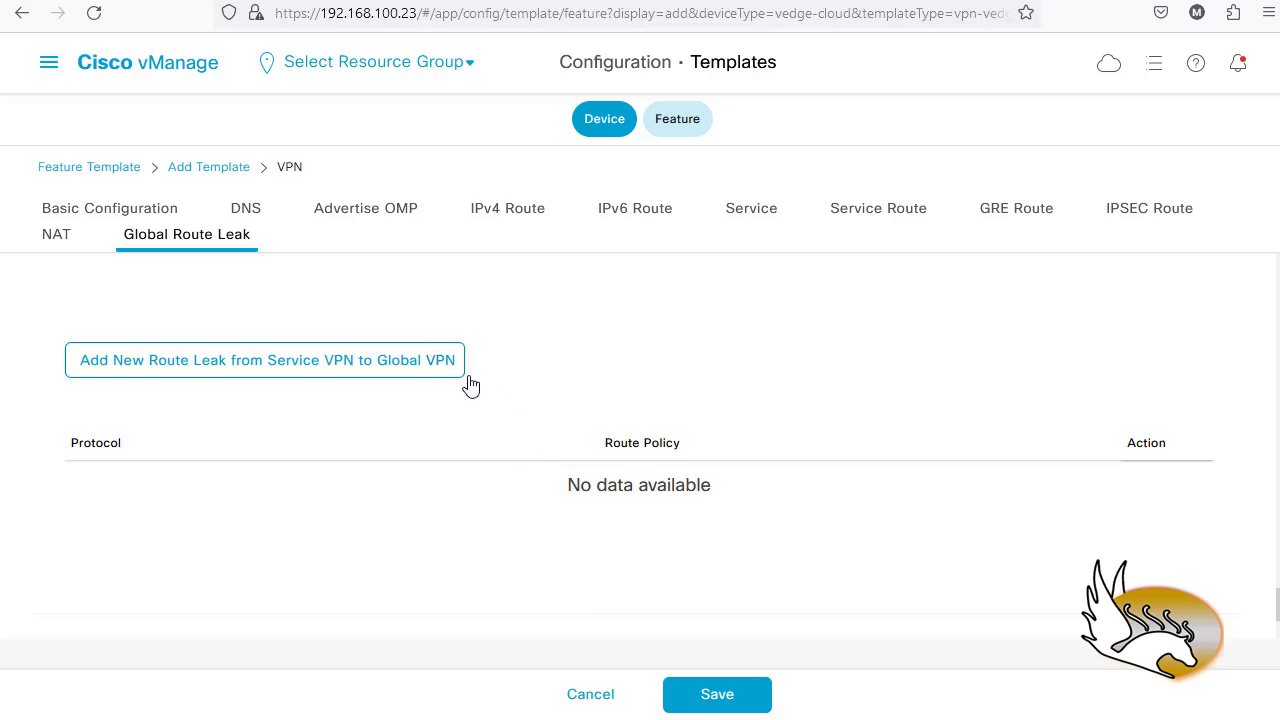
# - Save the VPN_0_ALEX_Config template and find Transport & Management VPN
pyautogui.click(717, 696)
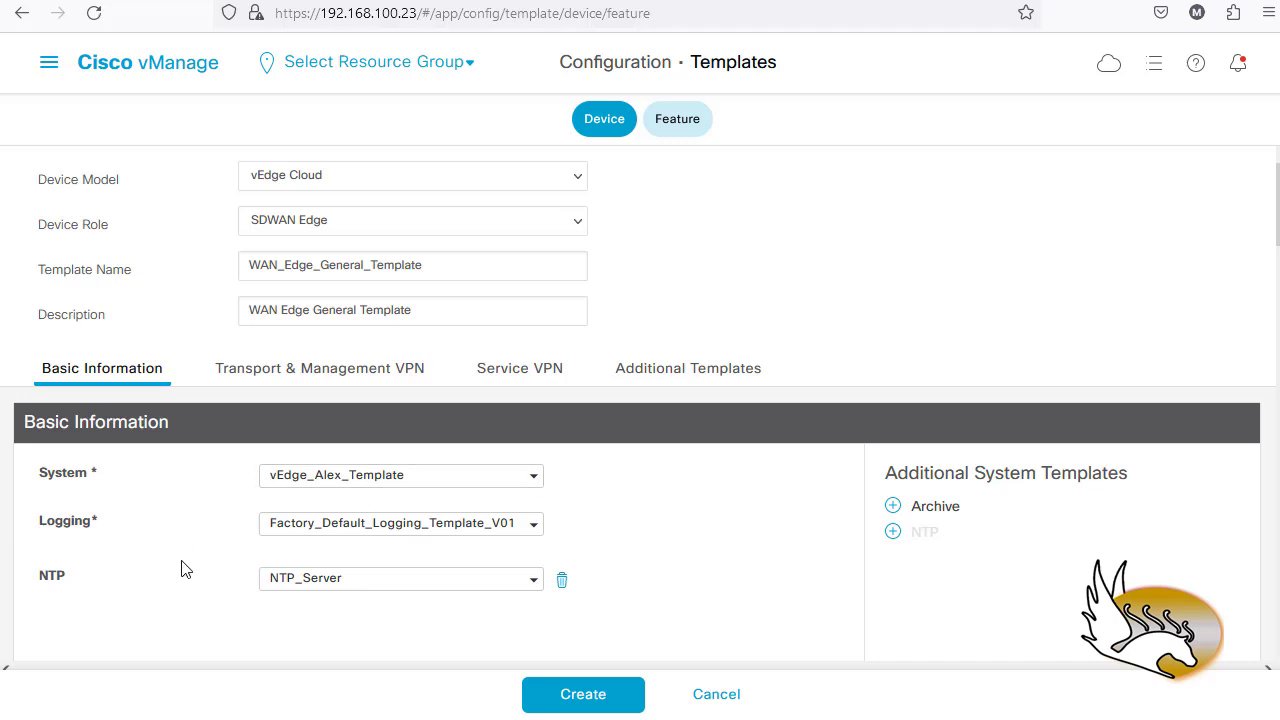
pyautogui.scroll(-8, 181, 570)
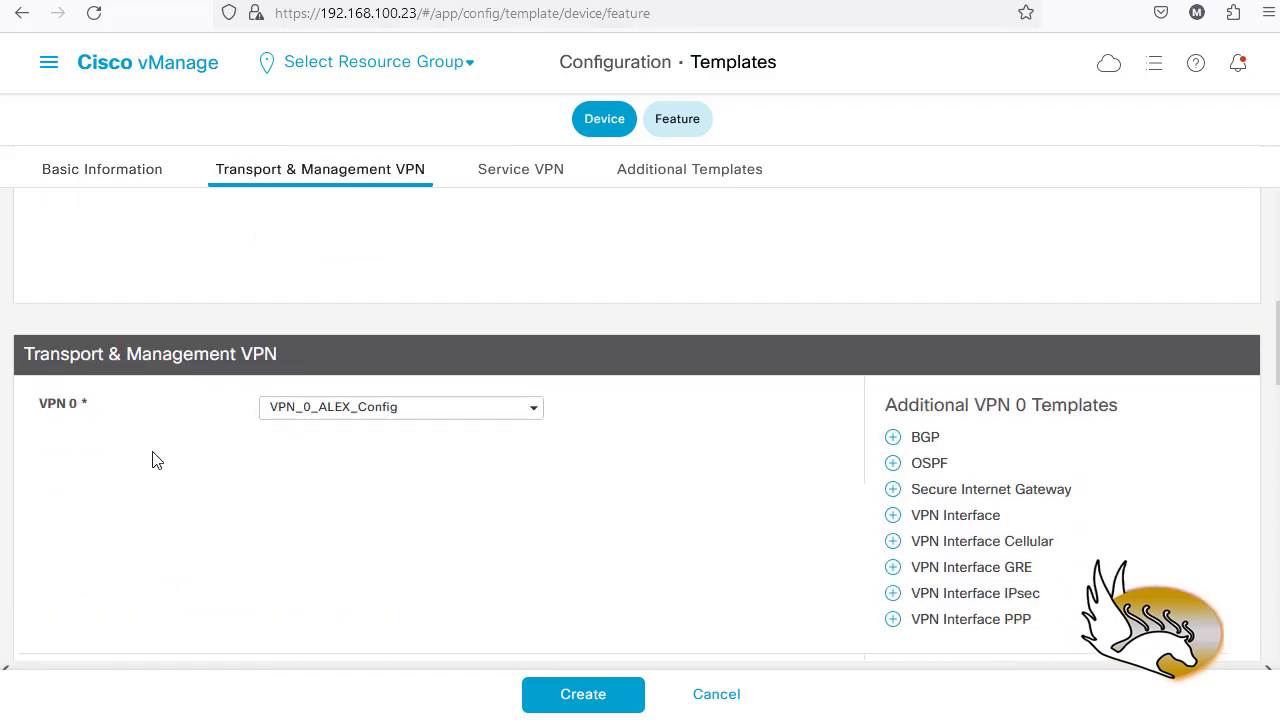
pyautogui.scroll(1, 200, 472)
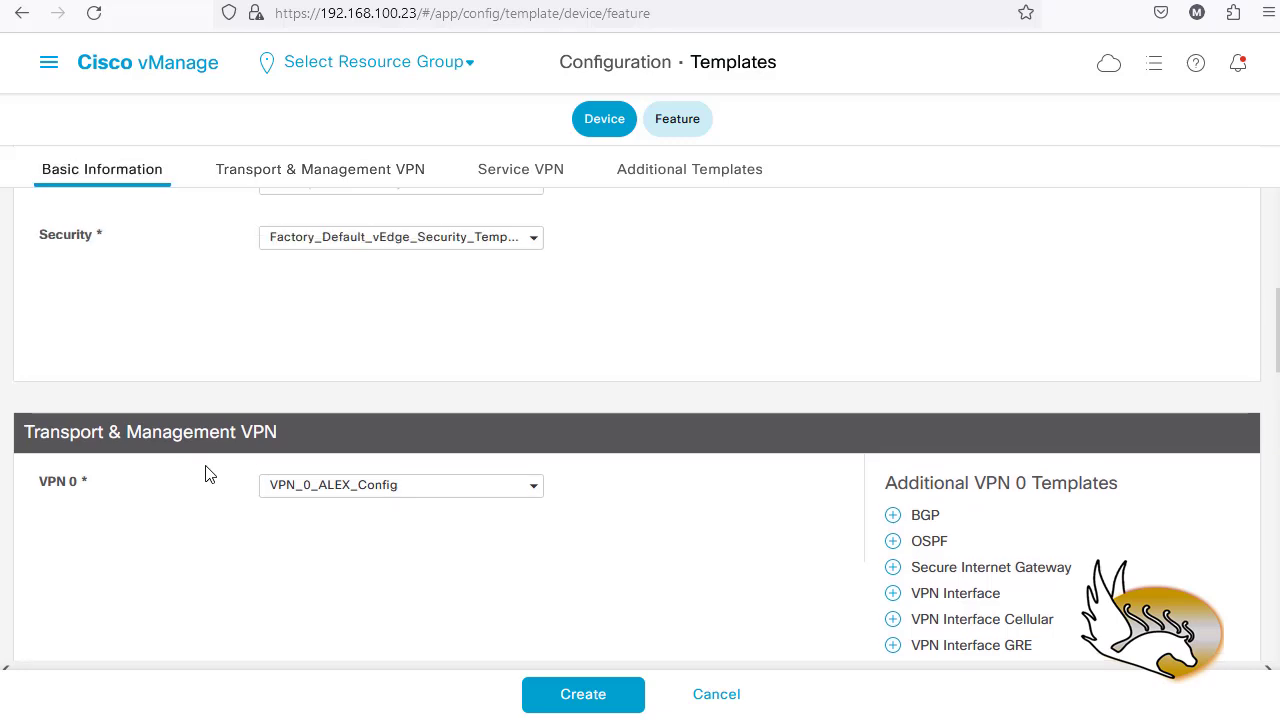
pyautogui.scroll(-2, 207, 474)
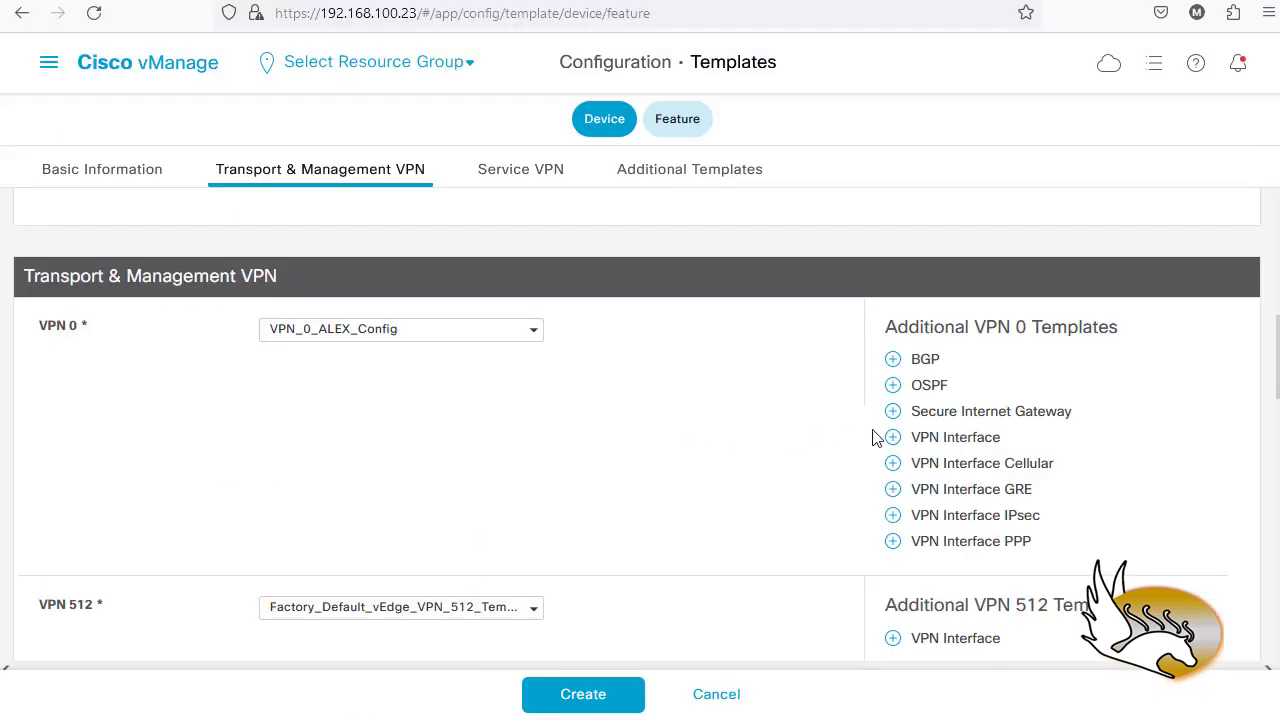
# - Add a VPN Interface to VPN 0 and create a new interface template
pyautogui.click(948, 439)
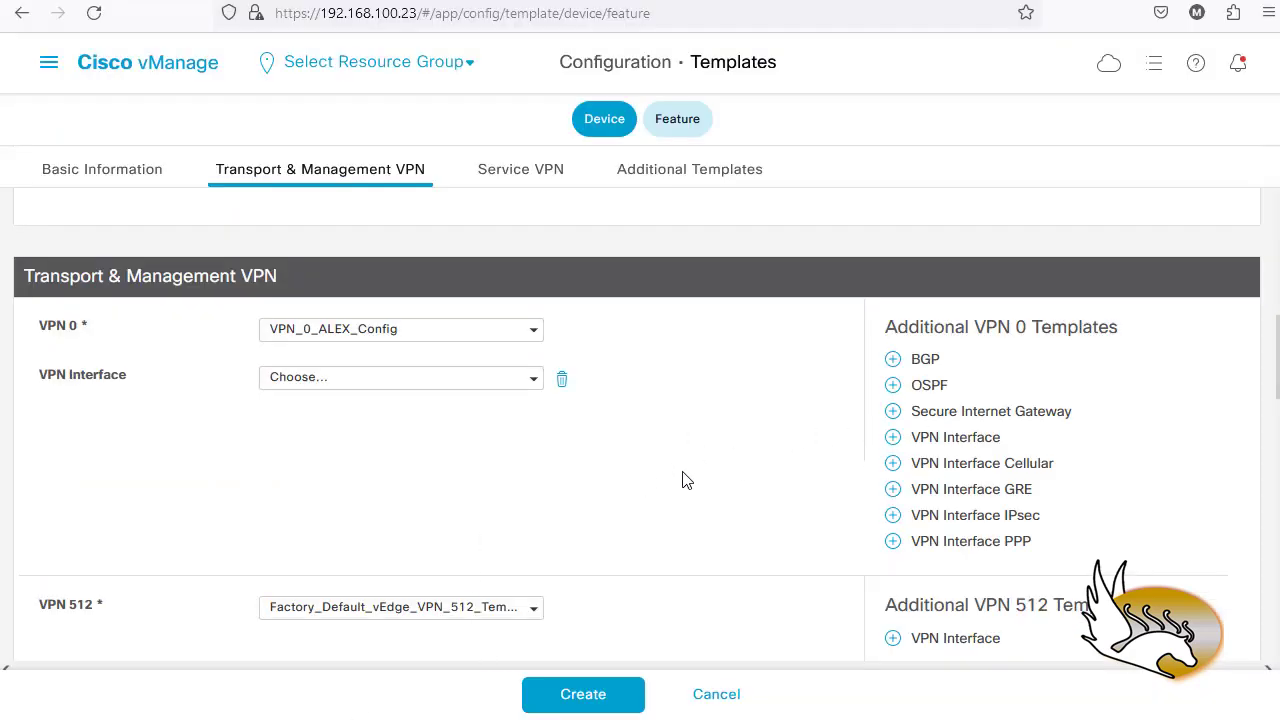
pyautogui.click(533, 384)
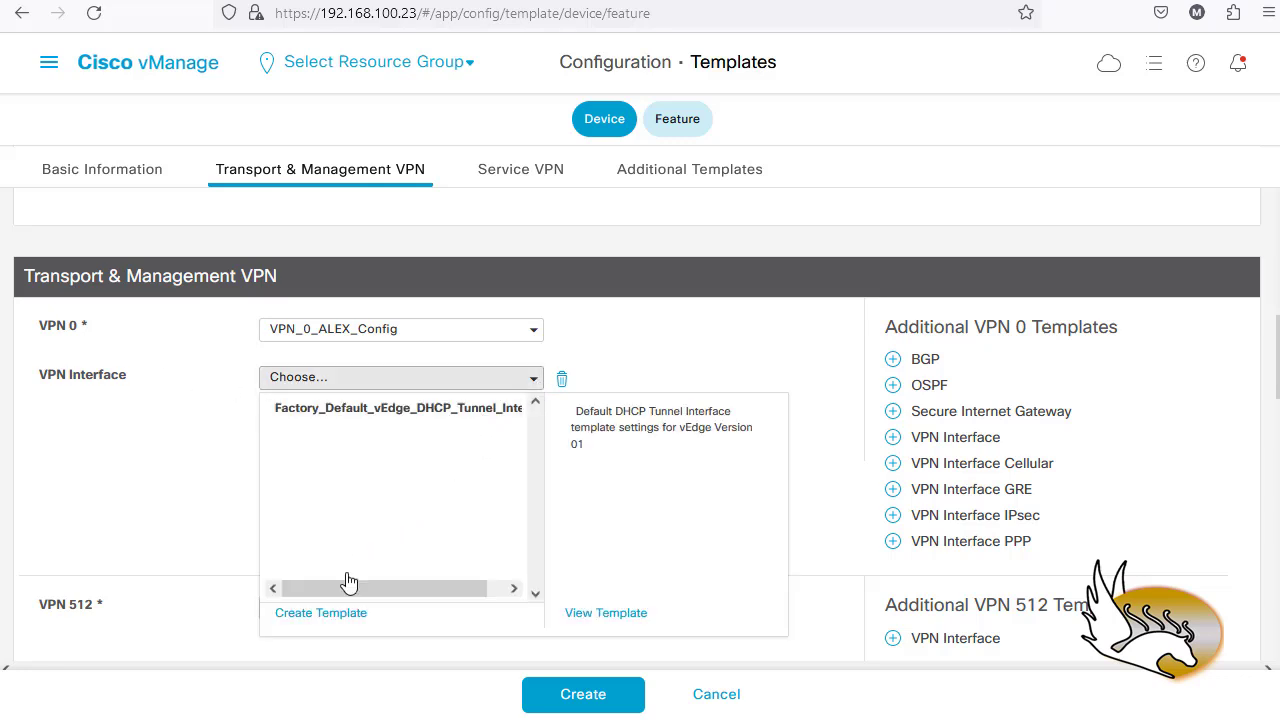
pyautogui.click(340, 617)
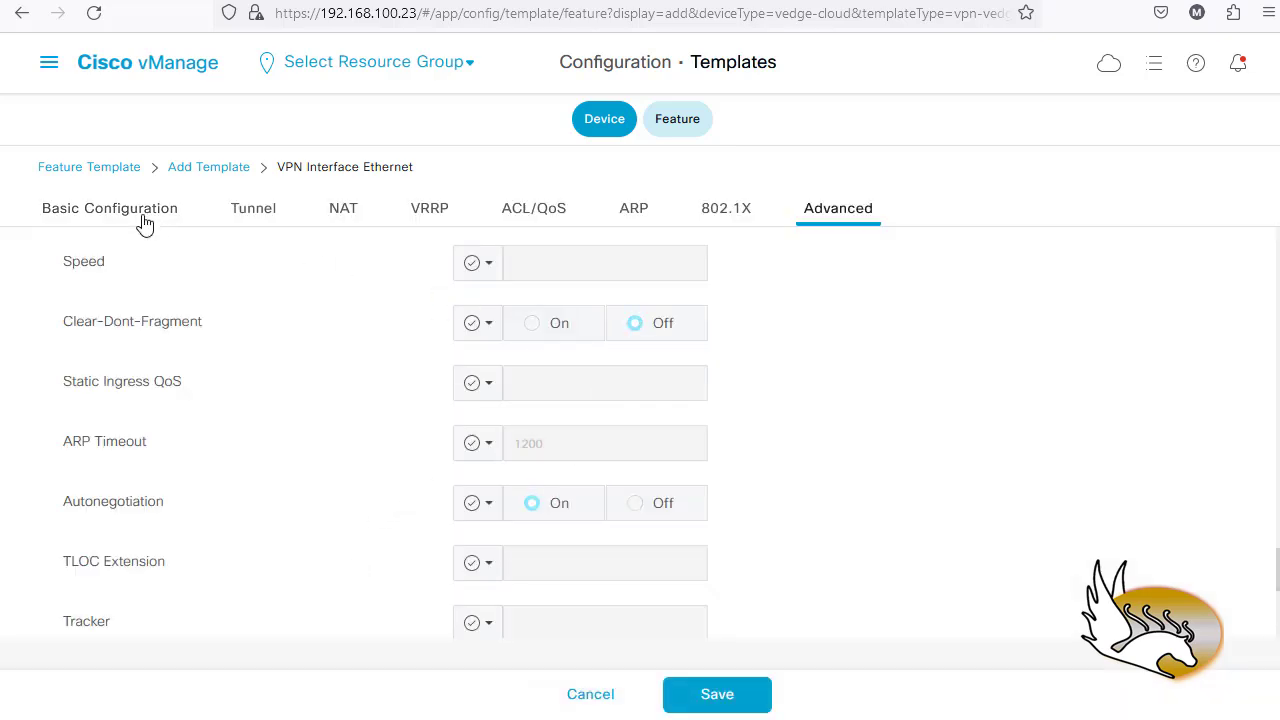
# - Enter Interface_GE_0_0 as the Template Name and start typing the description
pyautogui.click(143, 216)
pyautogui.click(302, 266)
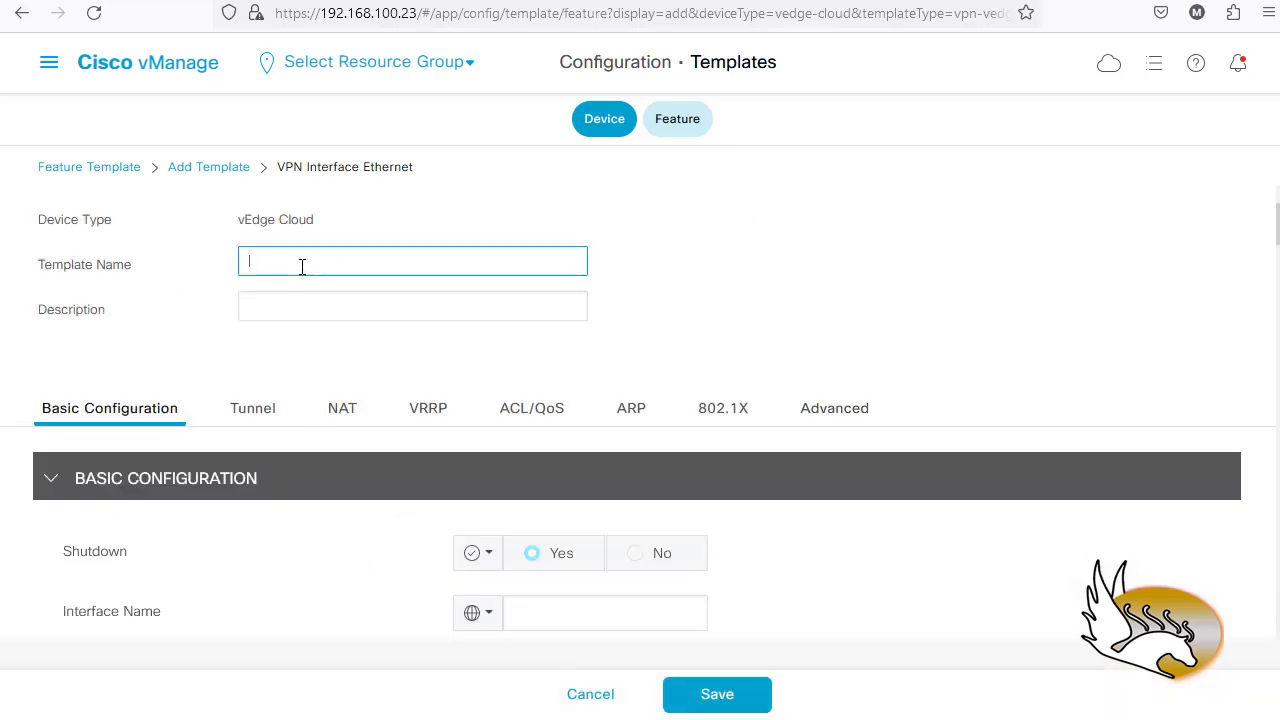
pyautogui.write('Interface-G')
pyautogui.click(300, 298)
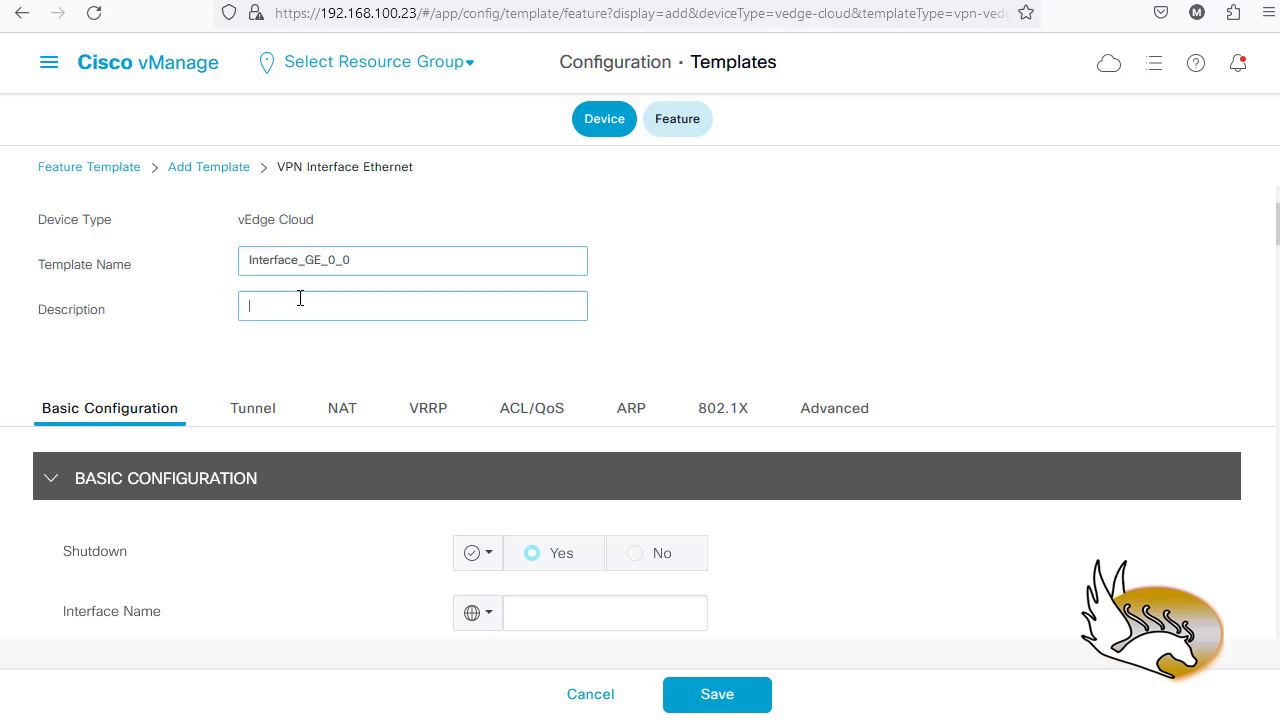
pyautogui.write('I')
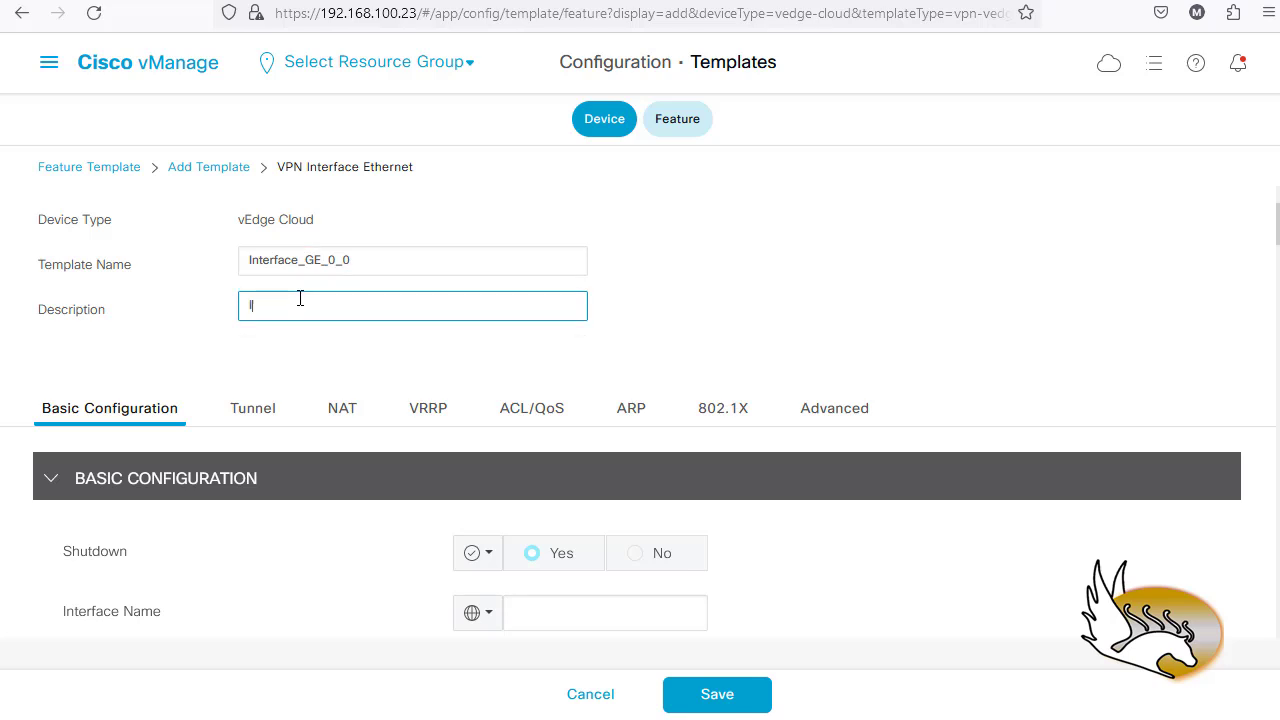
pyautogui.write('nterface GE0/0')
# - Set Shutdown to a global value of No
pyautogui.scroll(-1, 267, 462)
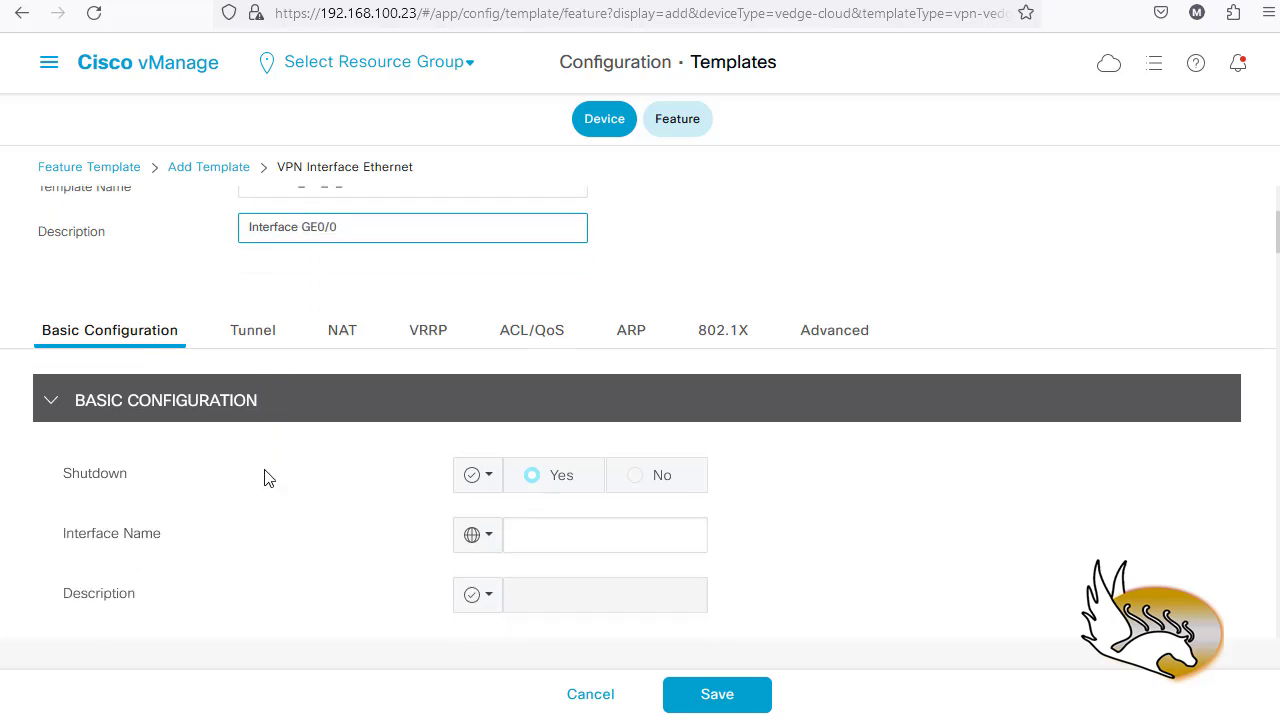
pyautogui.click(494, 490)
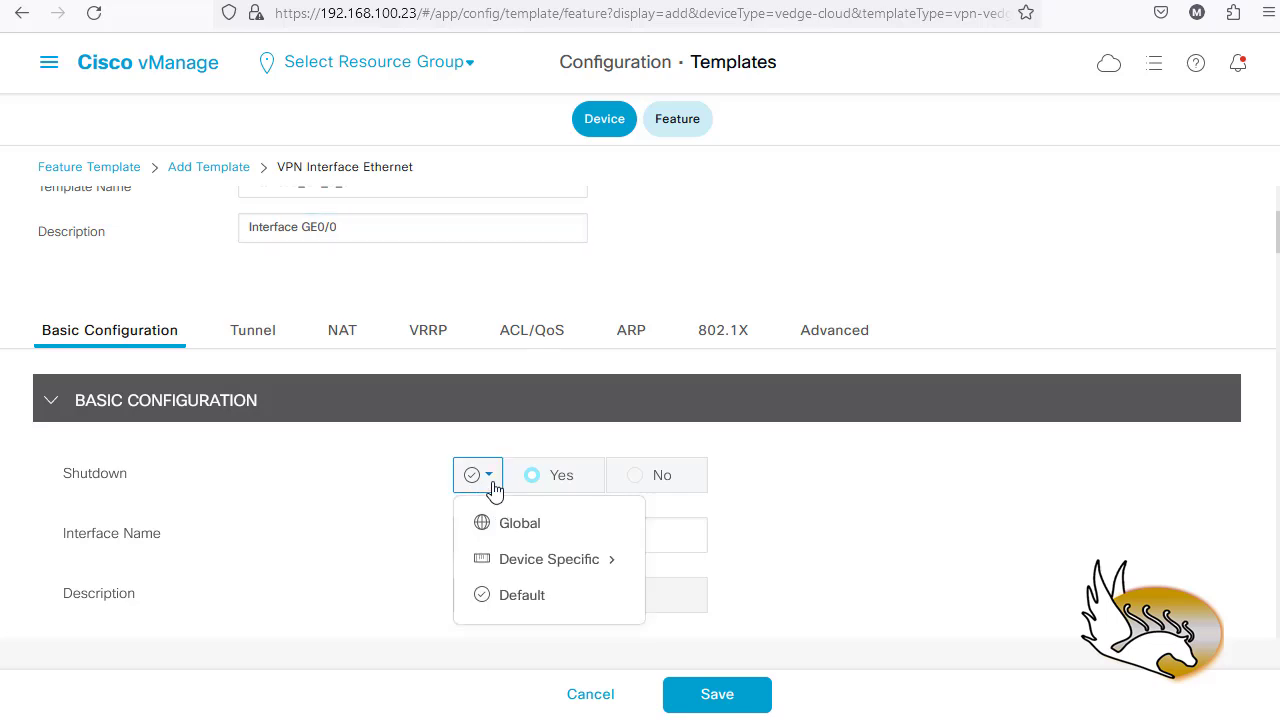
pyautogui.click(505, 523)
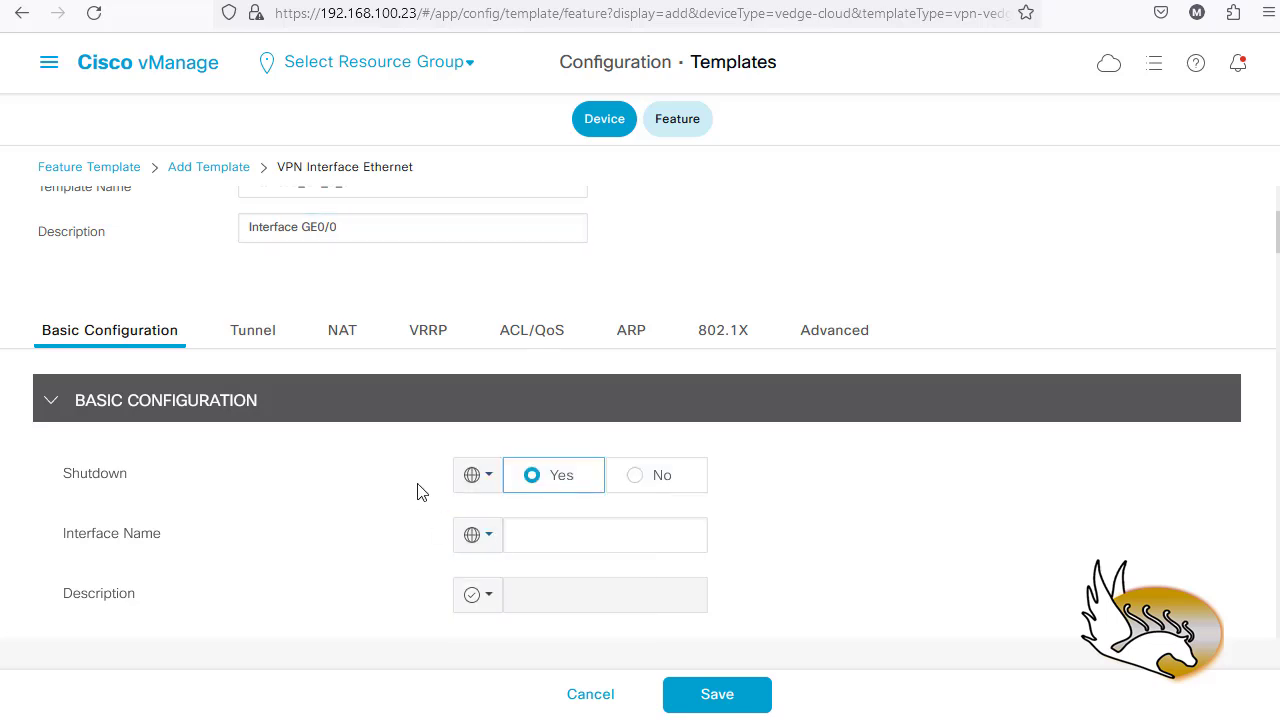
pyautogui.click(636, 479)
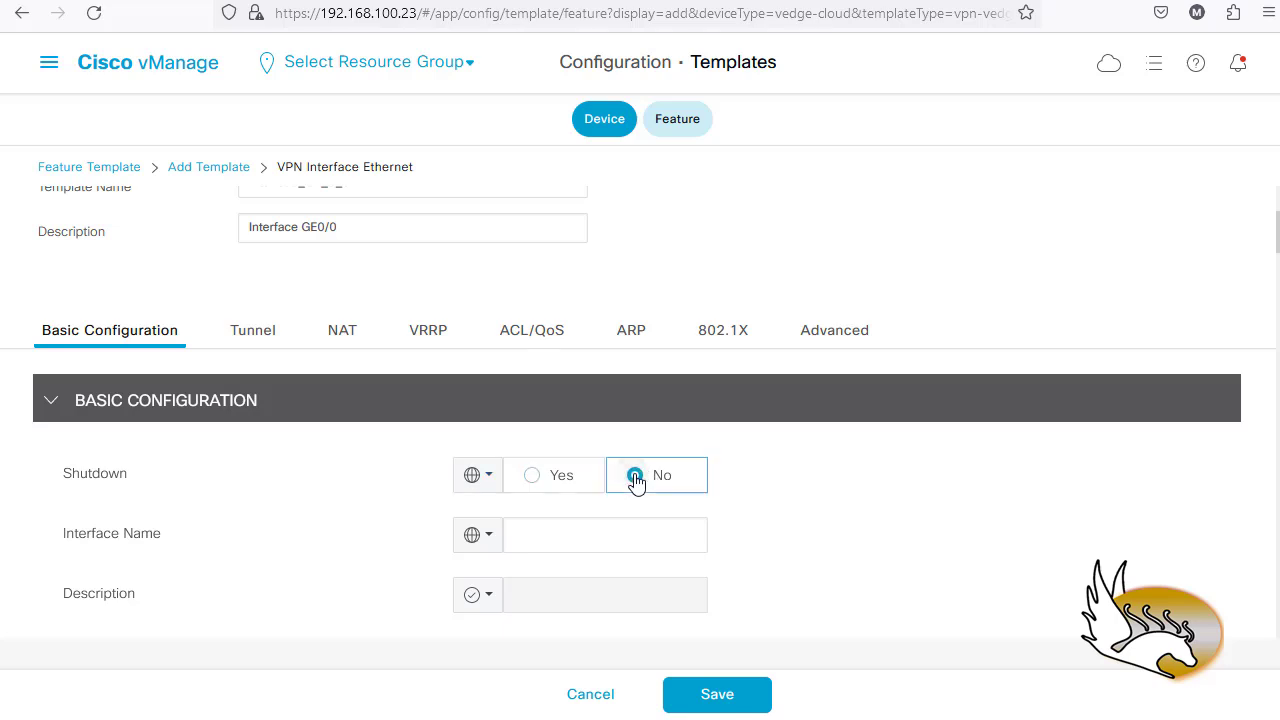
# - Name the interface ge0/0 and give it the global description 'WAN Side Interface'
pyautogui.scroll(-1, 428, 503)
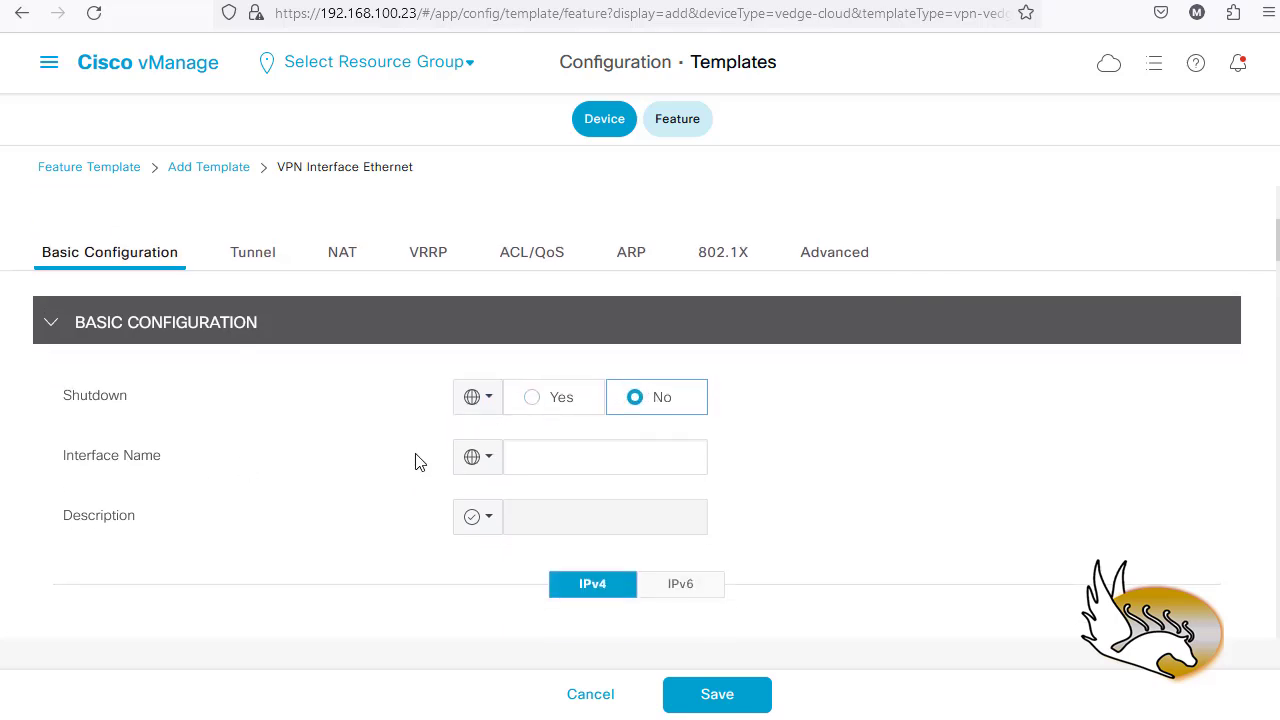
pyautogui.click(531, 455)
pyautogui.write('g')
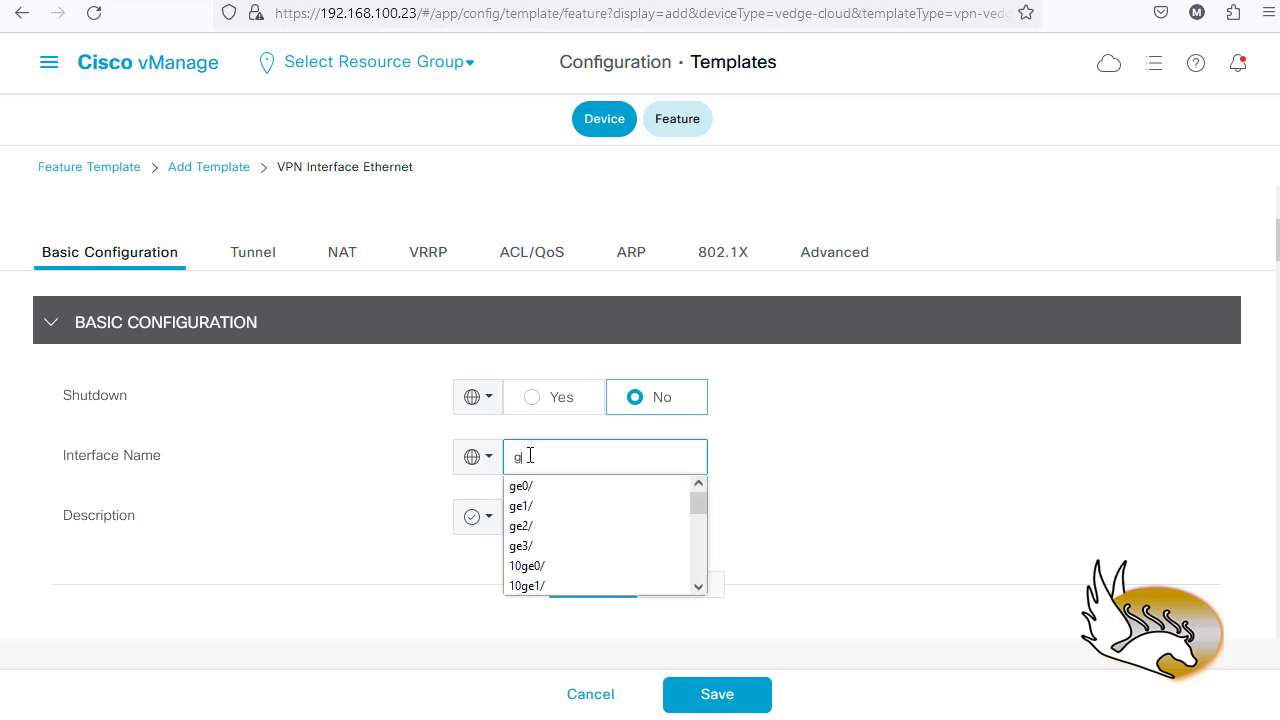
pyautogui.write('e0/0')
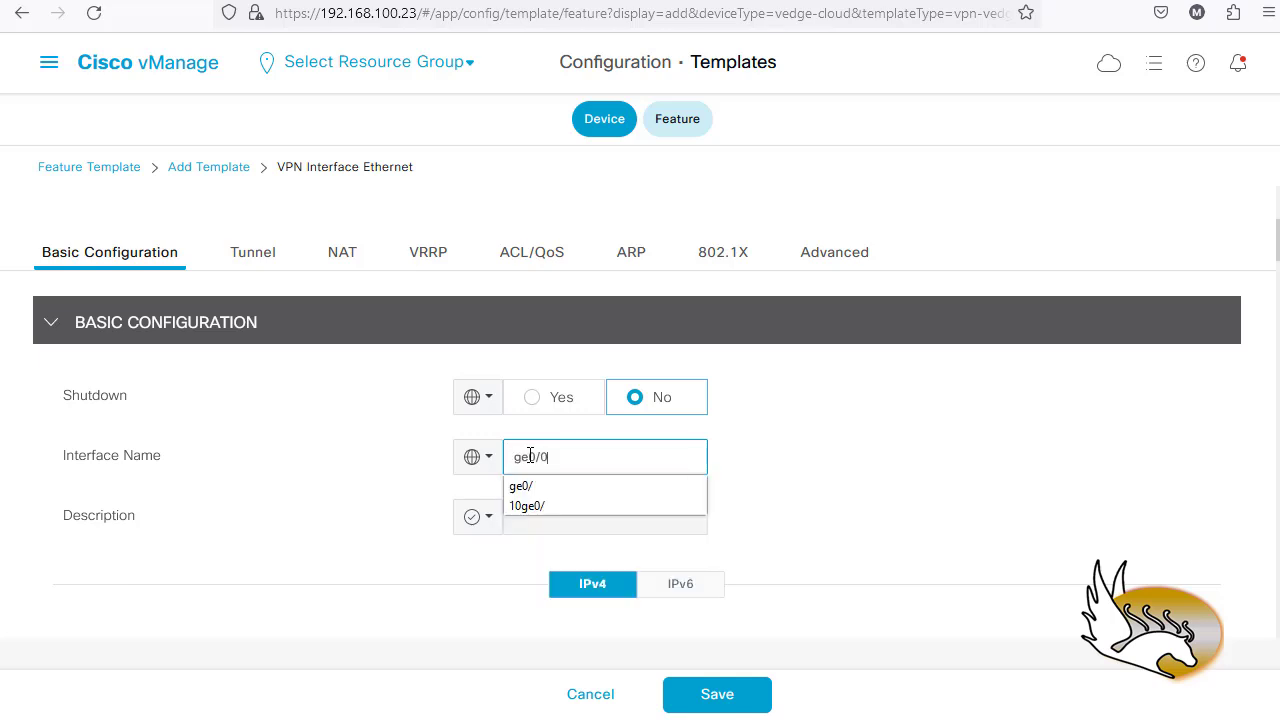
pyautogui.click(489, 517)
pyautogui.click(470, 564)
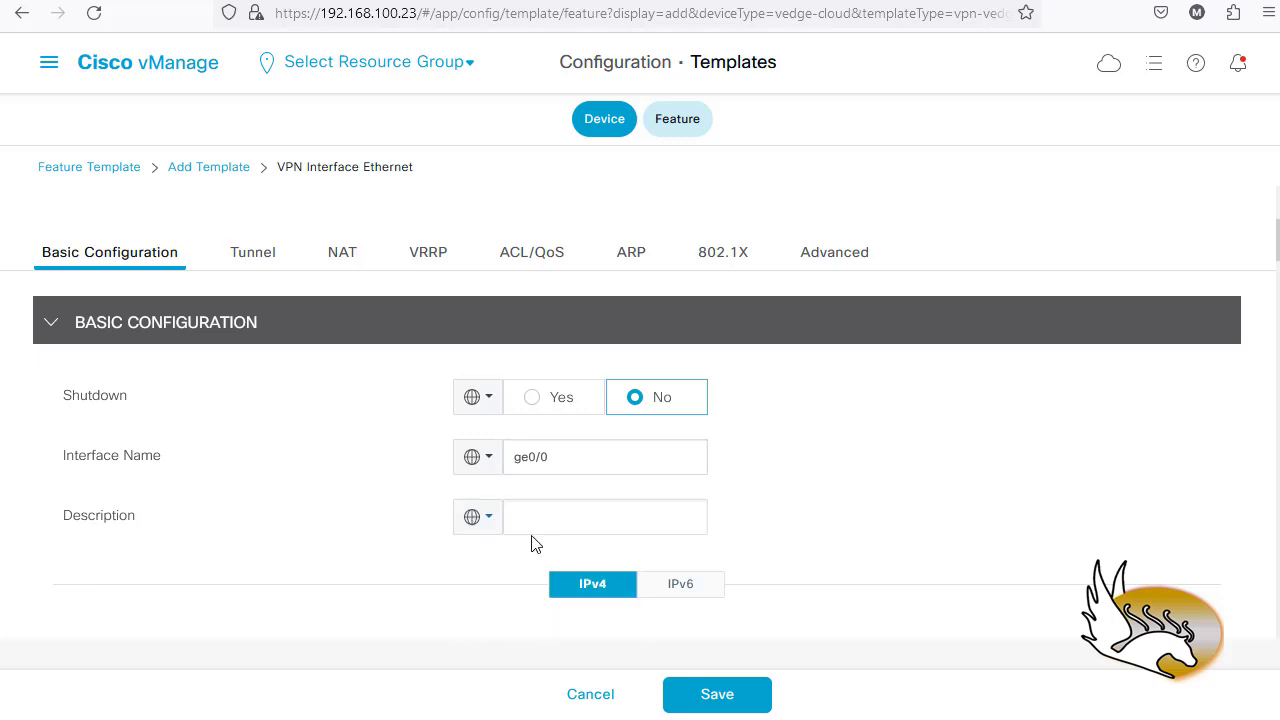
pyautogui.click(534, 527)
pyautogui.press('BackSpace')
pyautogui.press('BackSpace')
pyautogui.press('BackSpace')
pyautogui.press('BackSpace')
pyautogui.press('BackSpace')
pyautogui.press('BackSpace')
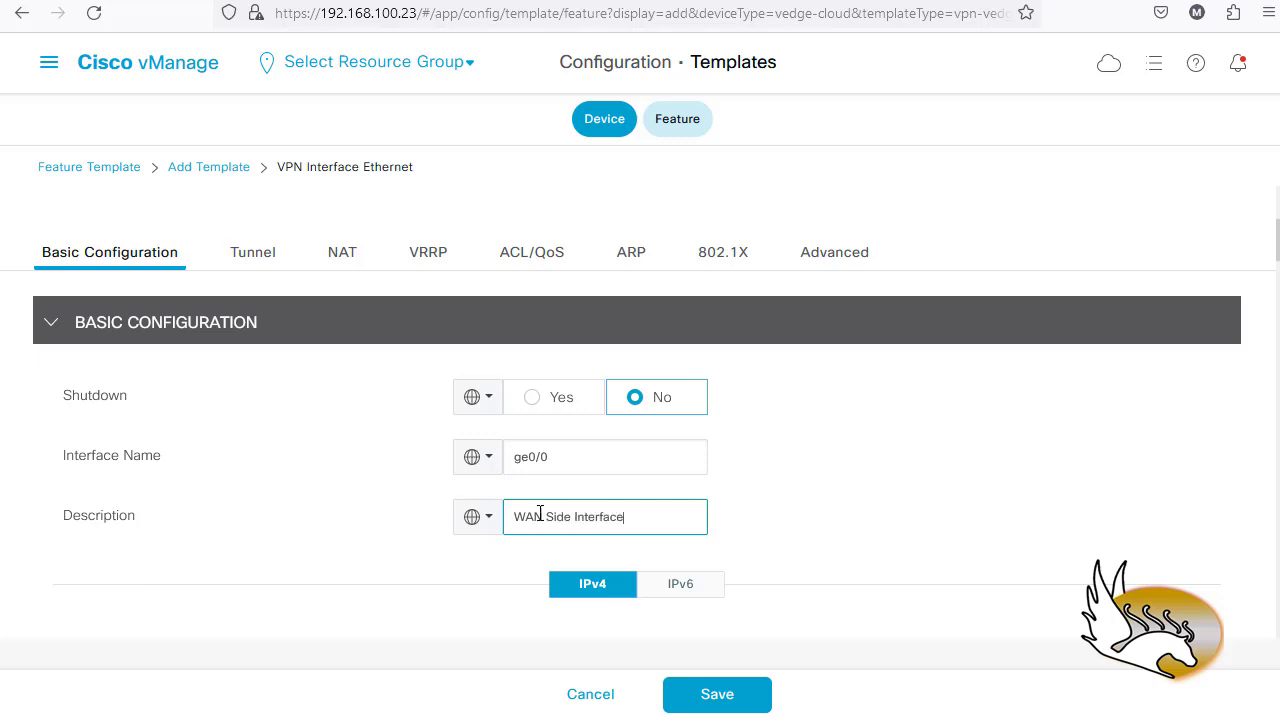
pyautogui.scroll(-1, 531, 523)
pyautogui.scroll(-2, 480, 466)
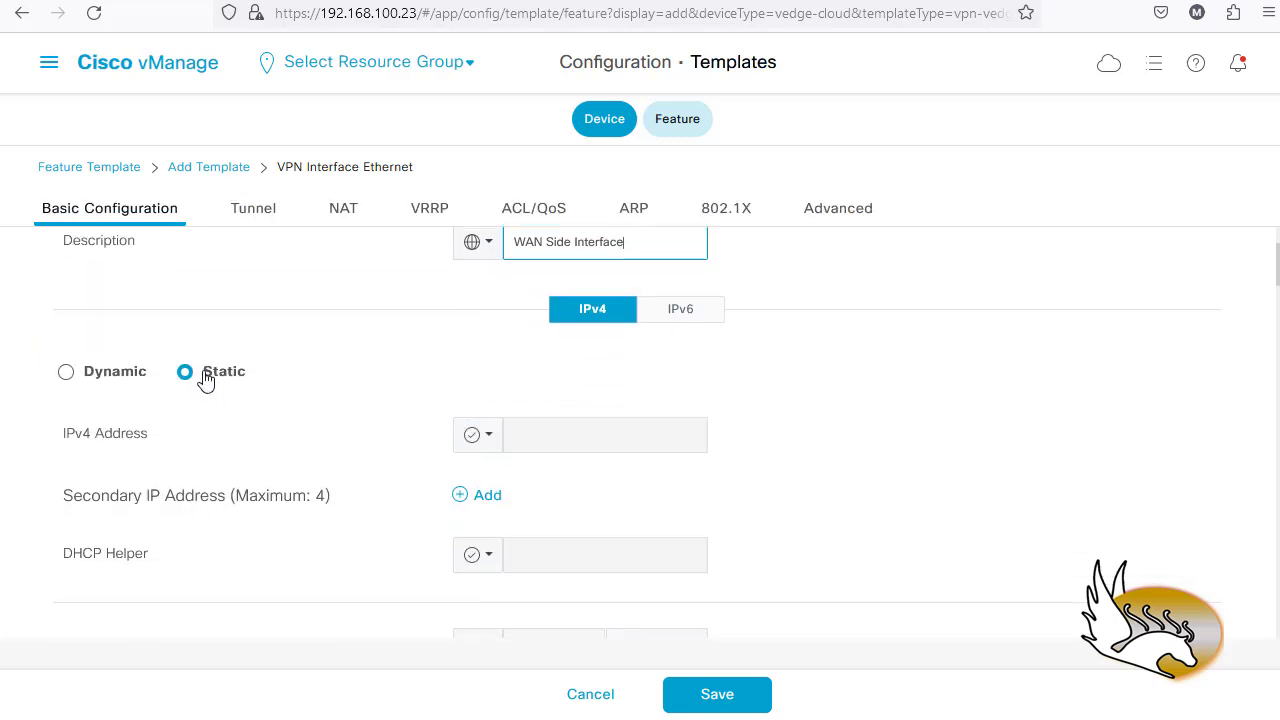
# - Make IPv4 Address device-specific with the key 'WAN Side Interface IPv4 Address'
pyautogui.click(489, 443)
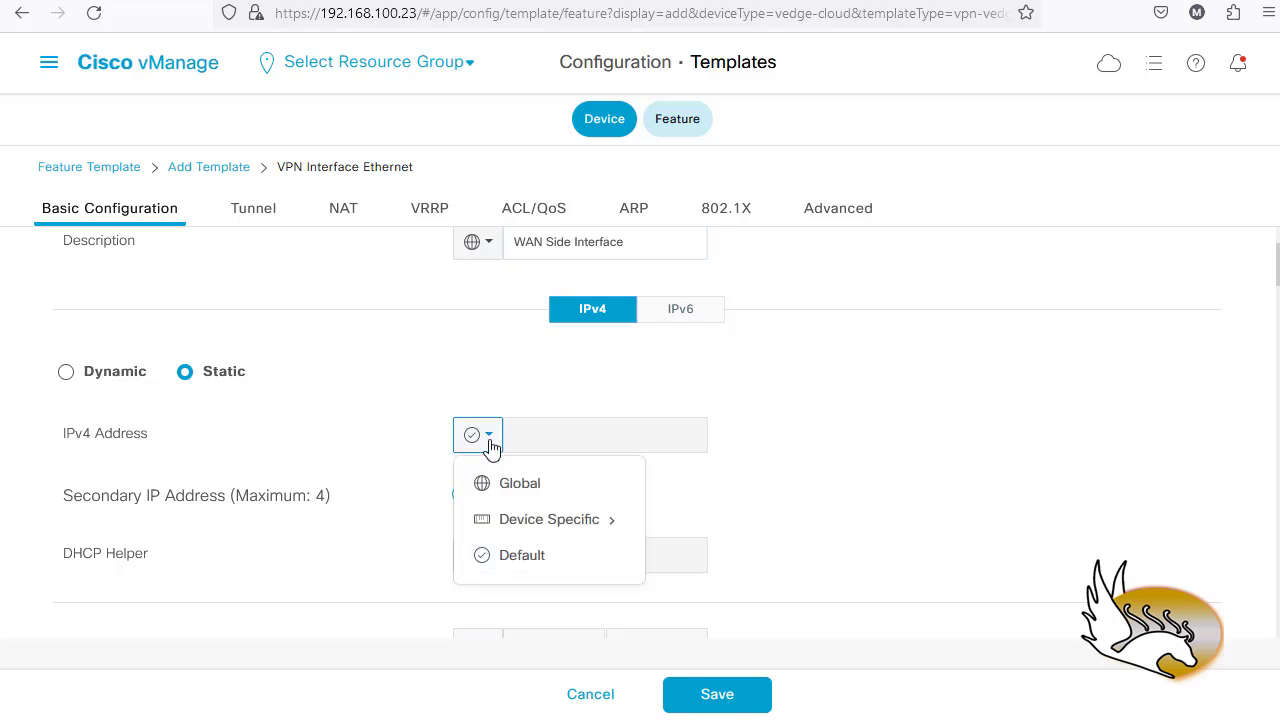
pyautogui.moveTo(563, 524)
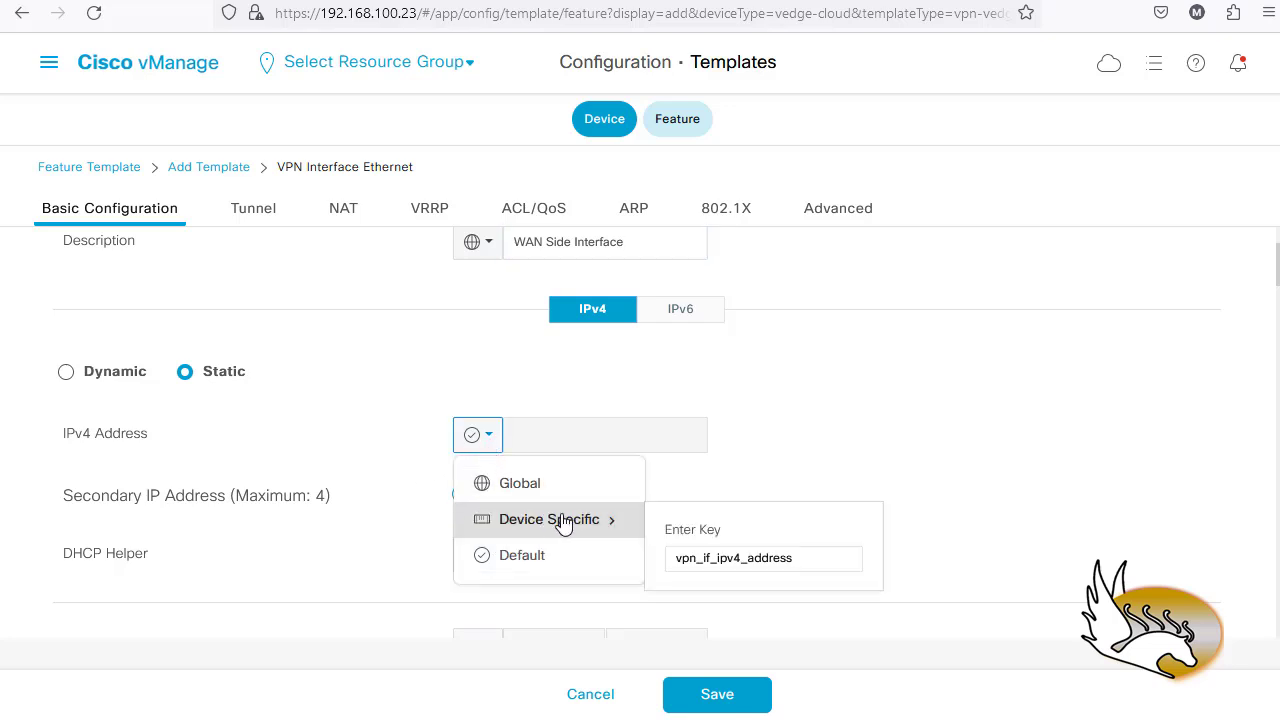
pyautogui.click(805, 560)
pyautogui.moveTo(786, 563); pyautogui.dragTo(684, 563)
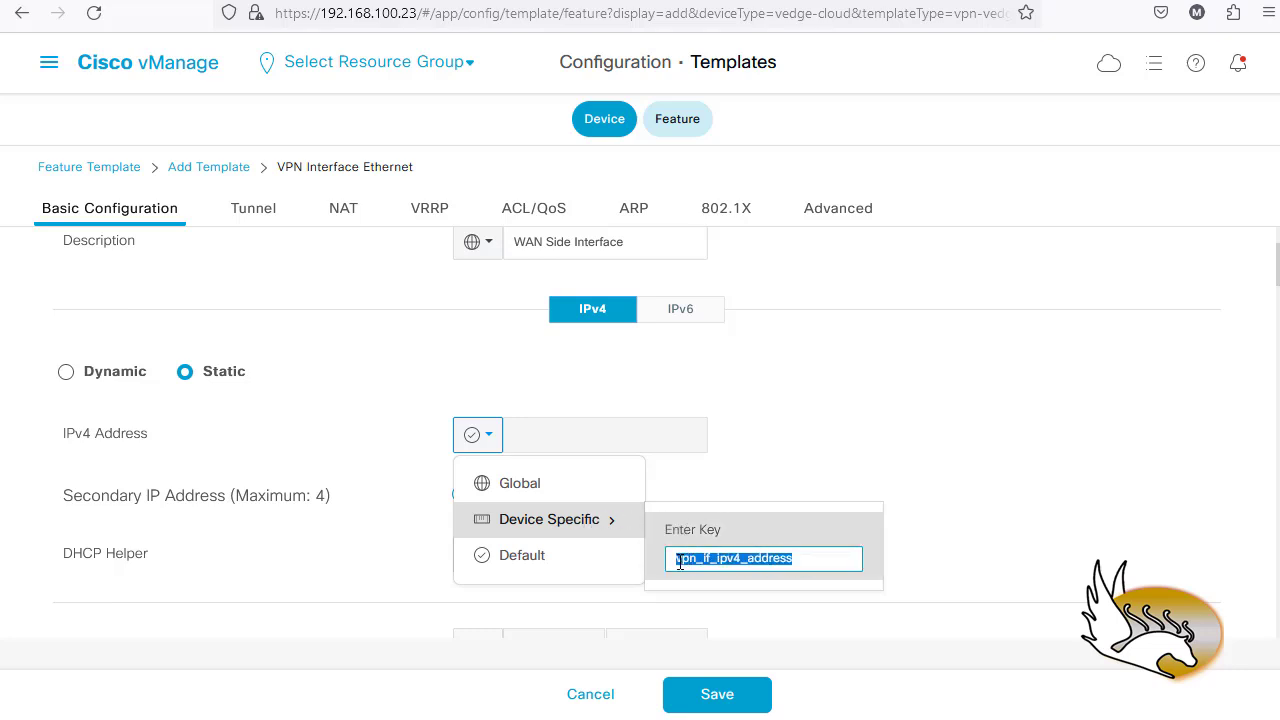
pyautogui.hotkey('ctrl', 'c')
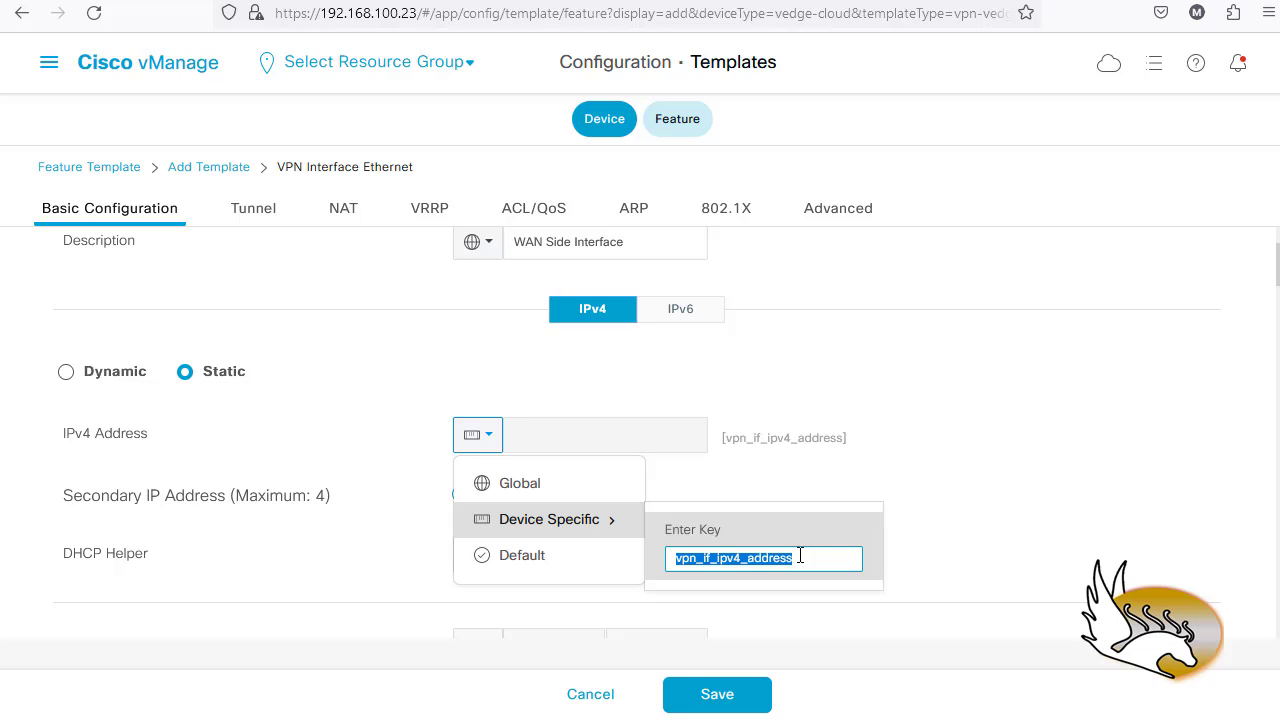
pyautogui.write('WAN')
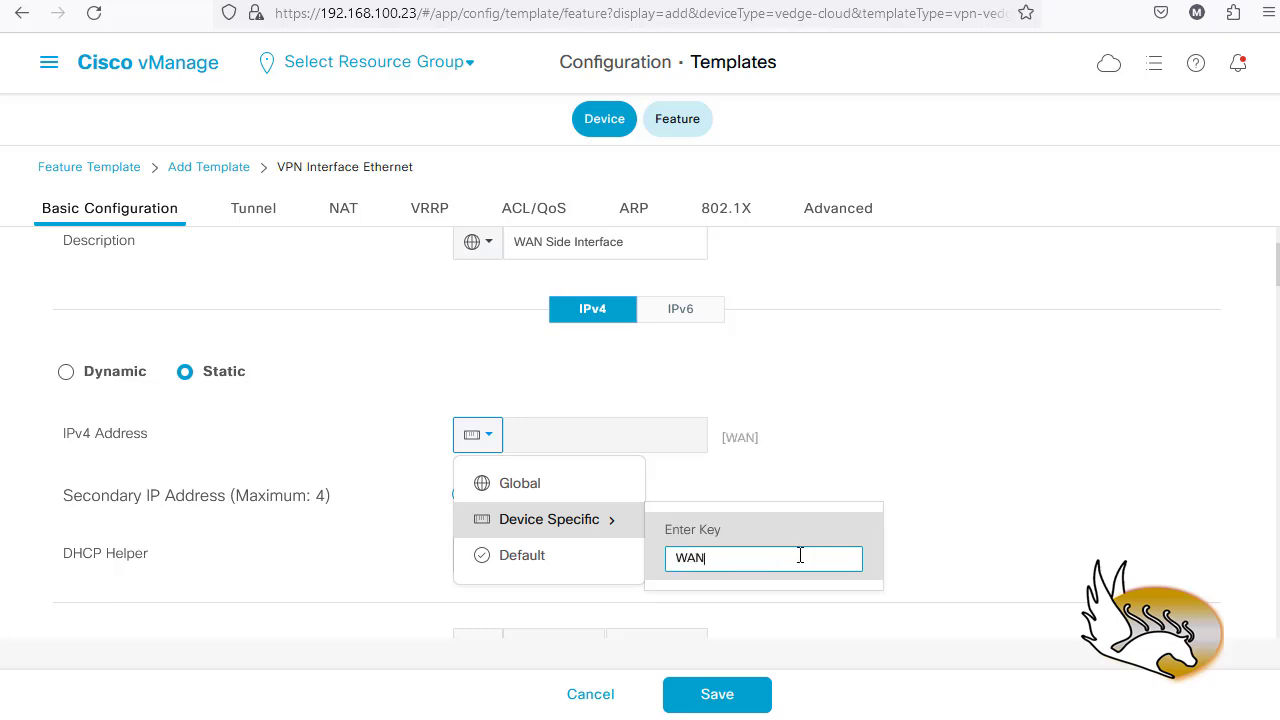
pyautogui.write(' Side Interface IPv4 A')
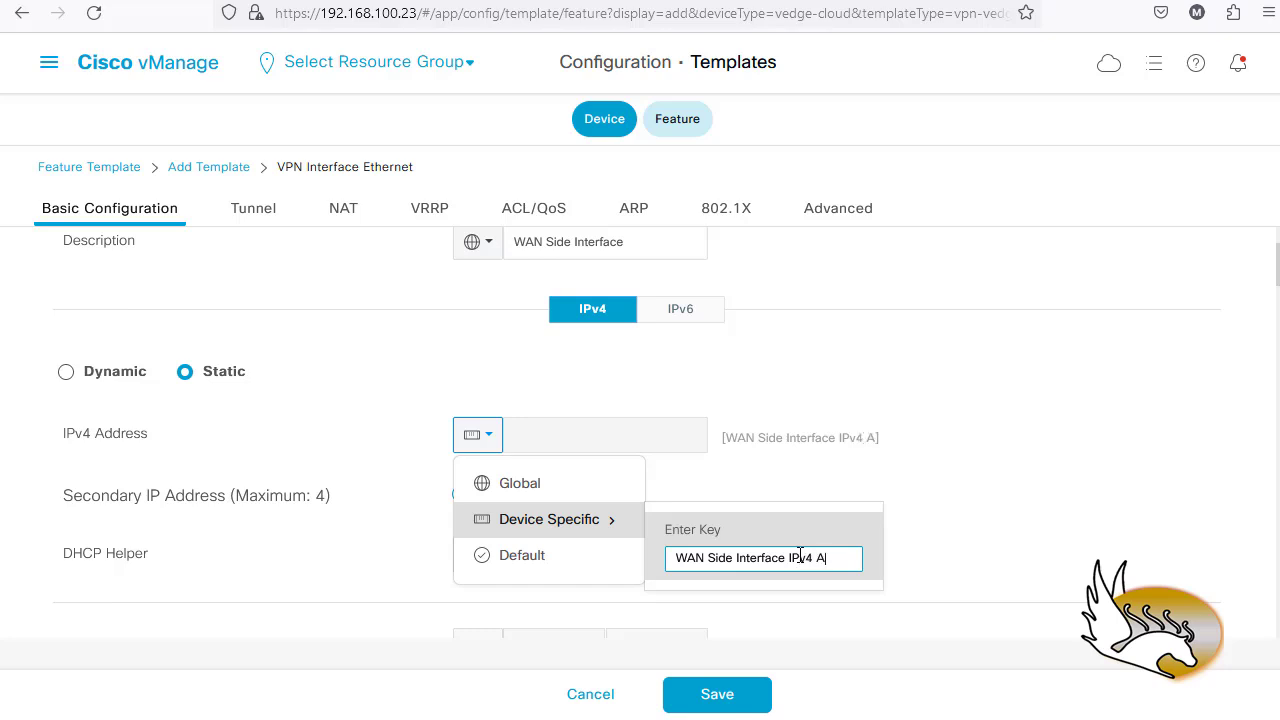
pyautogui.write('ddress')
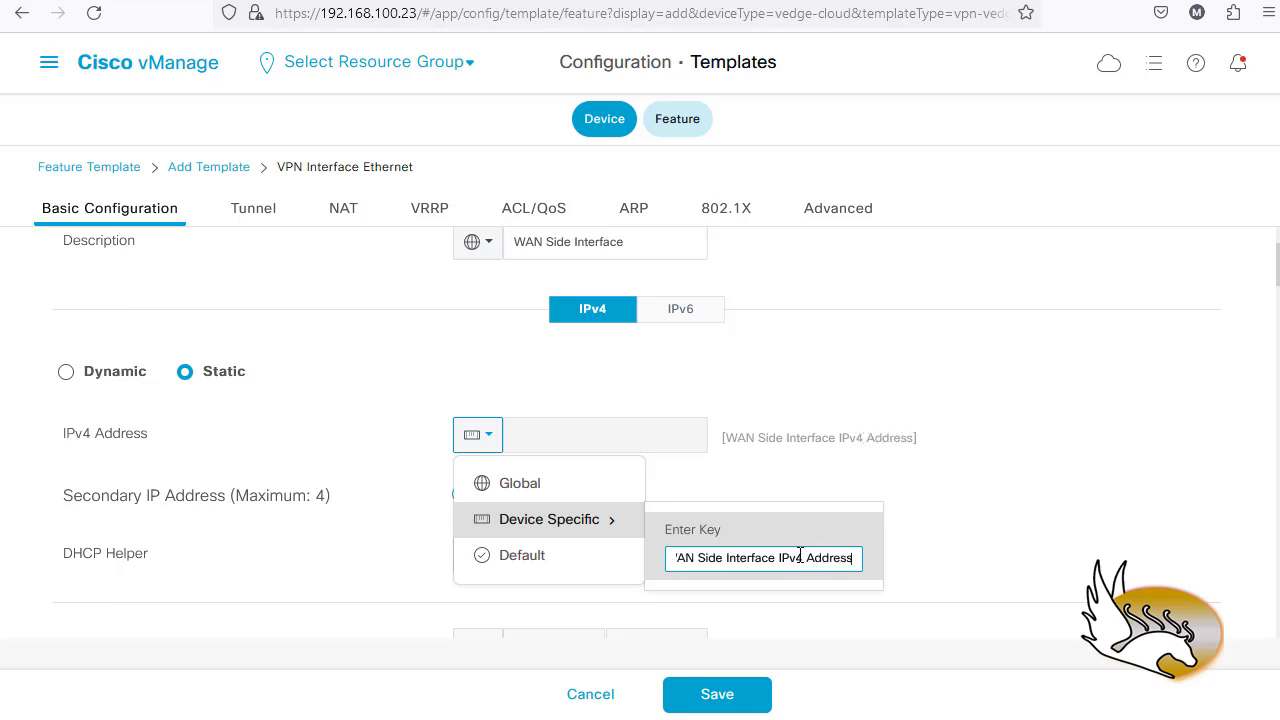
pyautogui.press('Return')
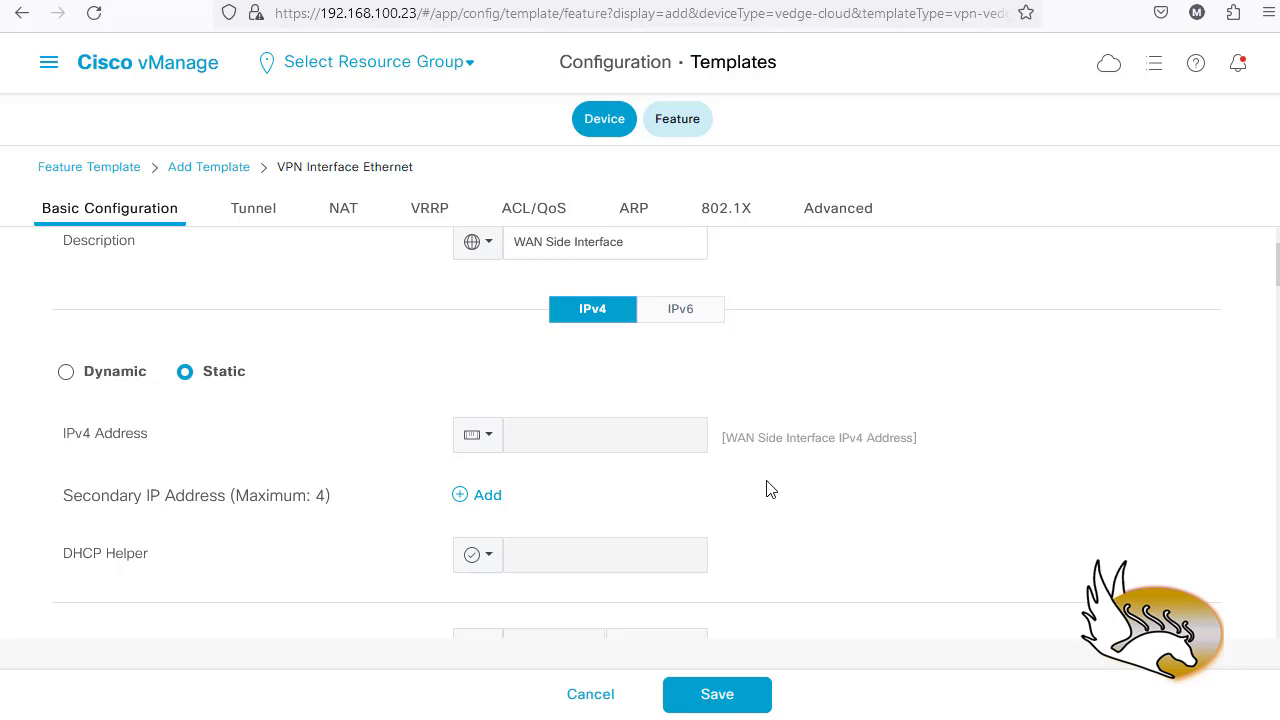
pyautogui.moveTo(726, 438); pyautogui.dragTo(913, 441)
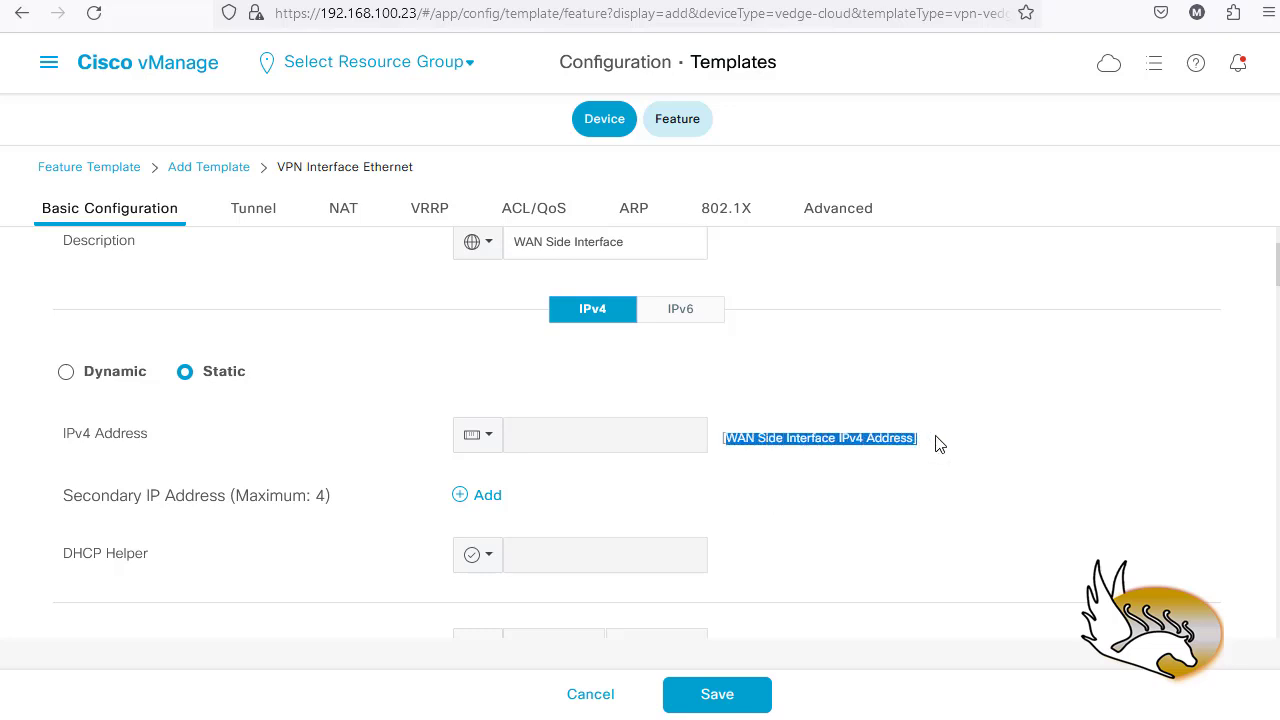
pyautogui.click(846, 445)
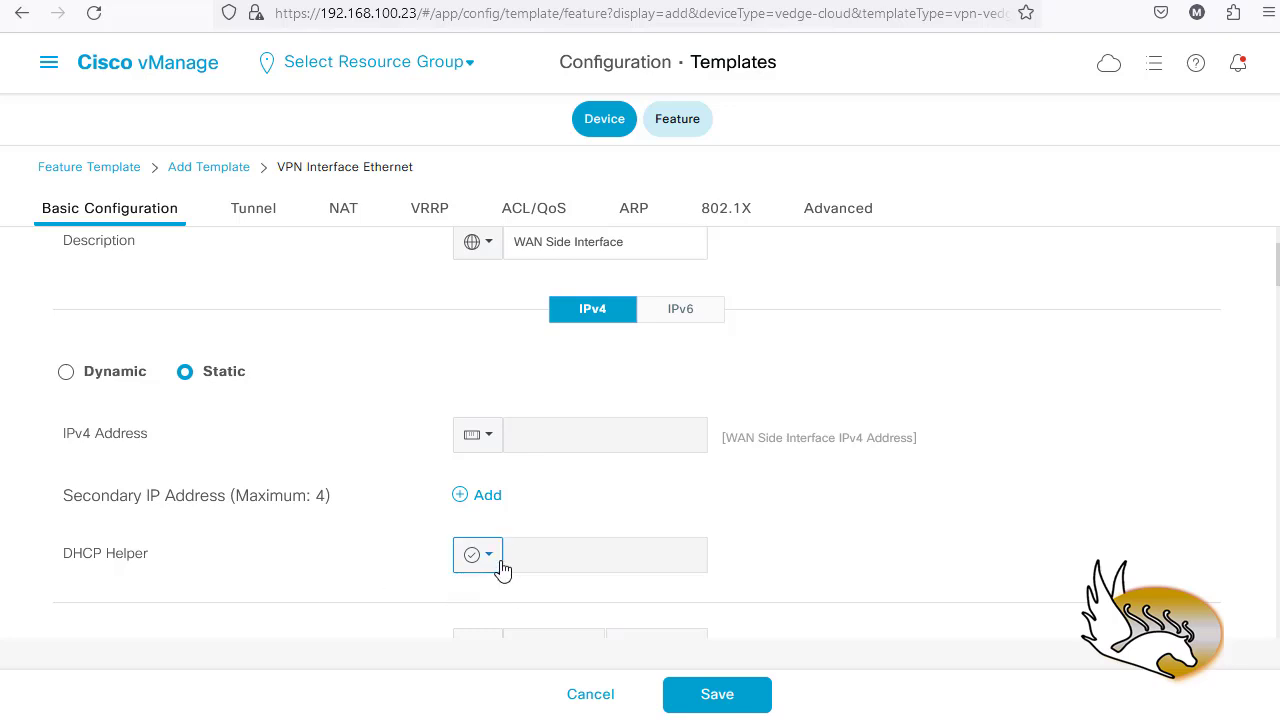
pyautogui.scroll(-2, 396, 534)
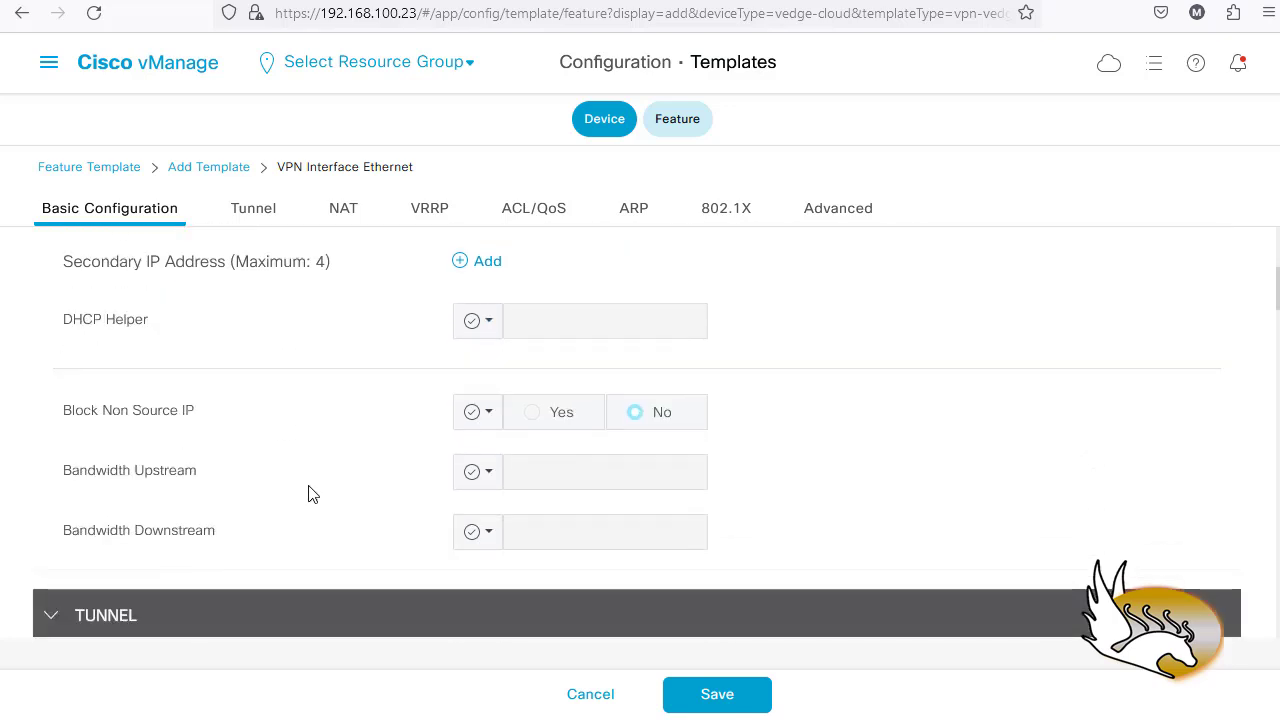
pyautogui.scroll(-2, 190, 462)
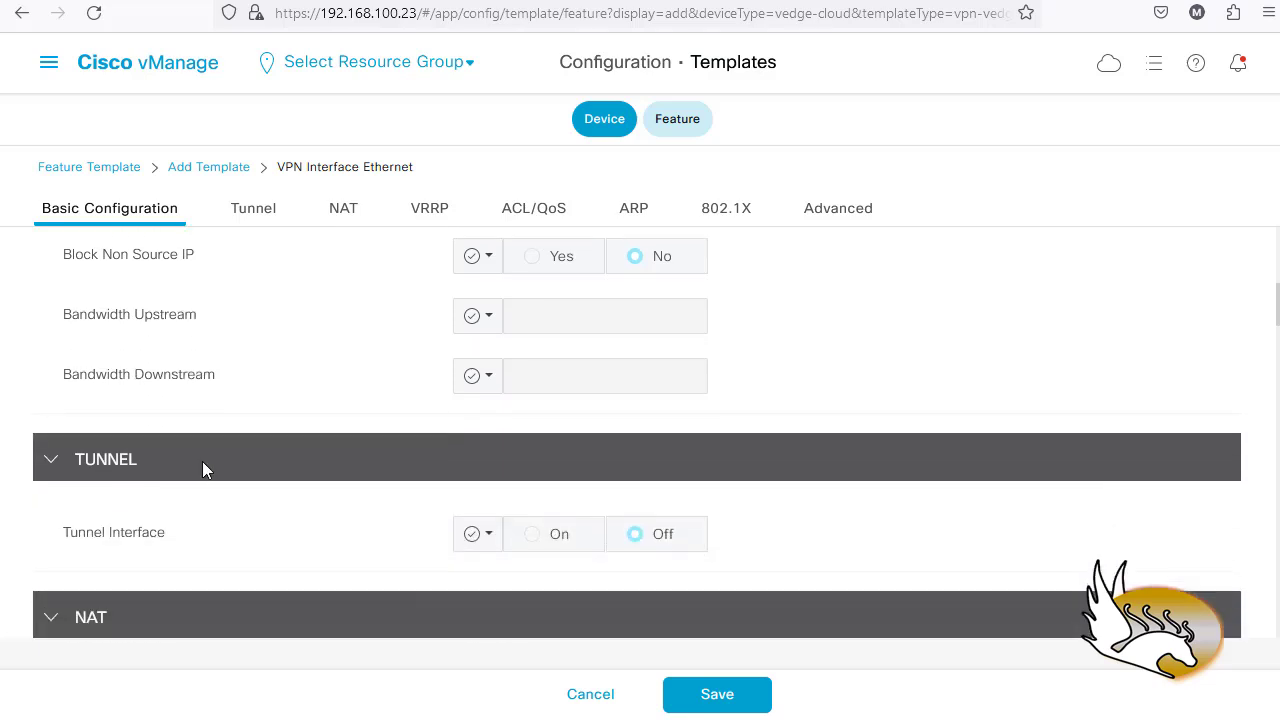
pyautogui.scroll(-1, 202, 468)
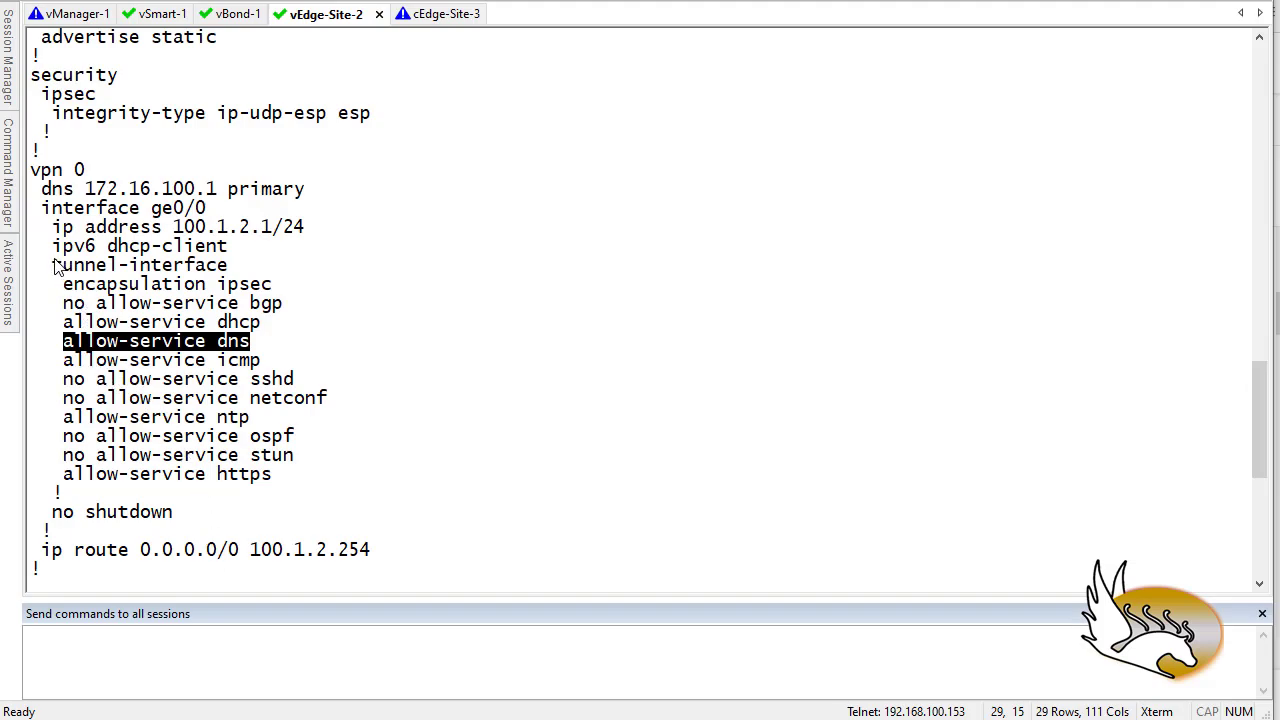
# - Highlight ge0/0's tunnel-interface and encapsulation ipsec lines, then return to vManage
pyautogui.moveTo(54, 265); pyautogui.dragTo(240, 266)
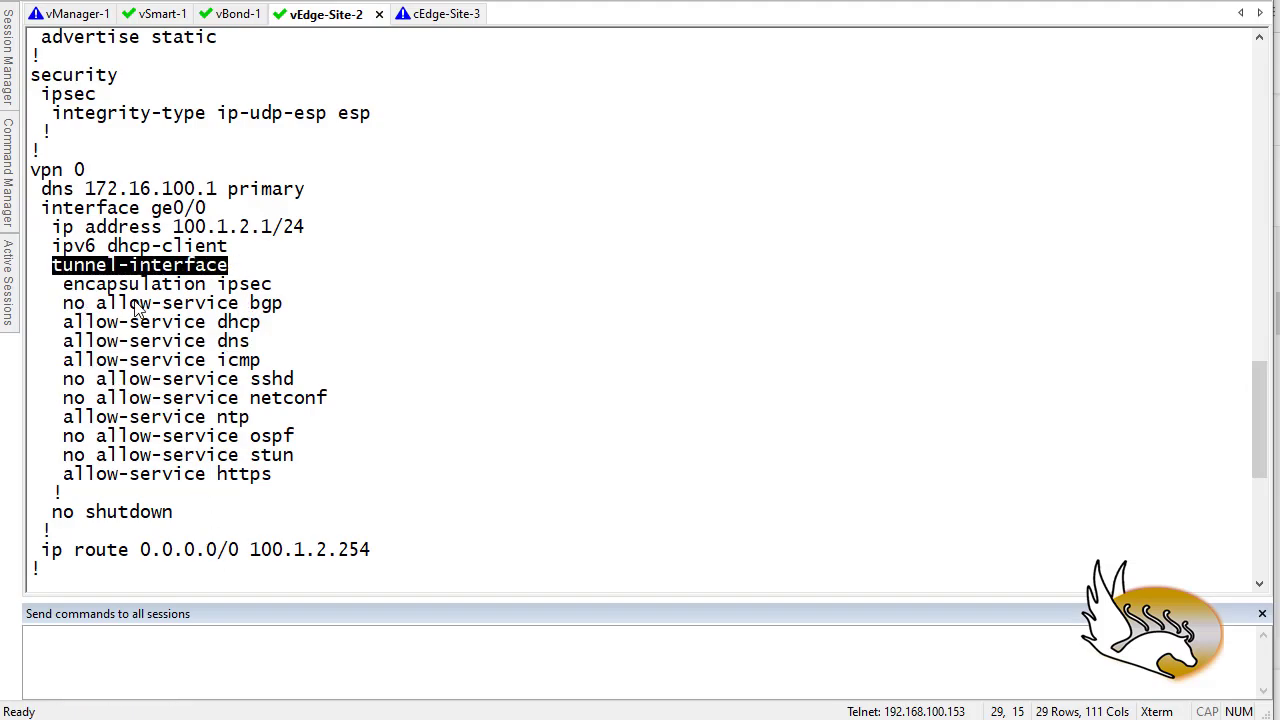
pyautogui.moveTo(64, 285); pyautogui.dragTo(280, 289)
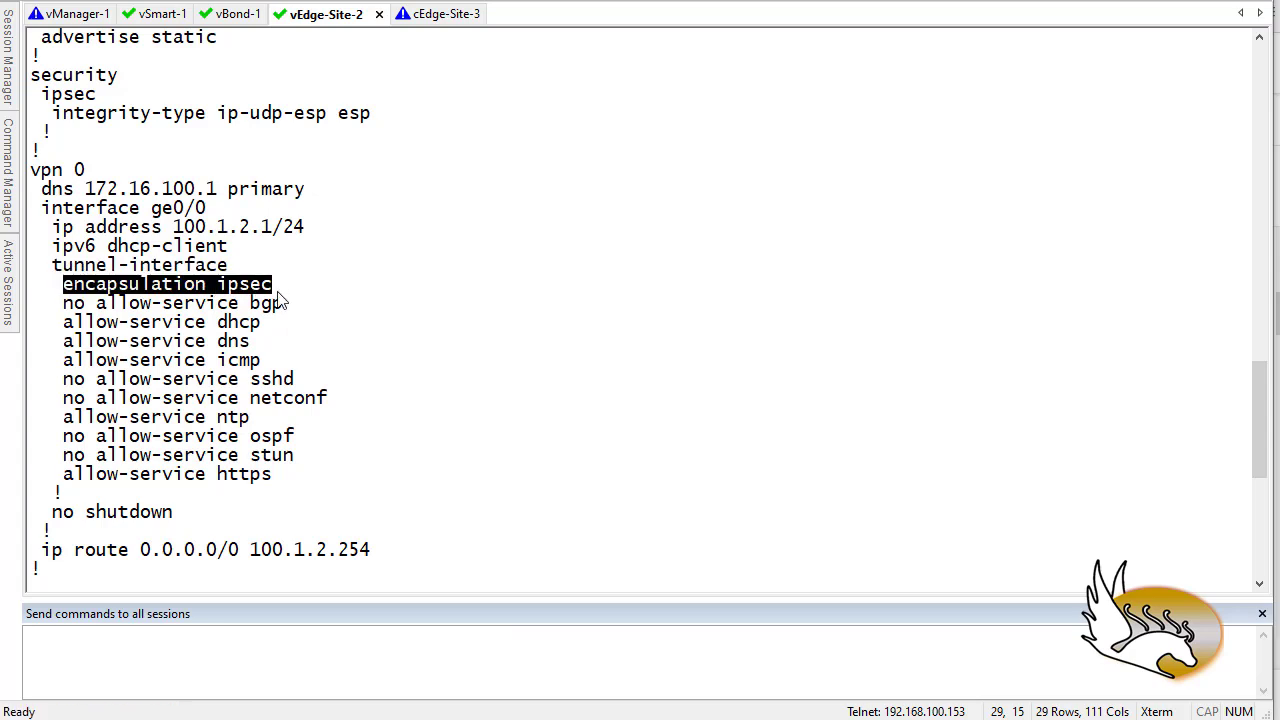
pyautogui.hotkey('alt', 'Tab')
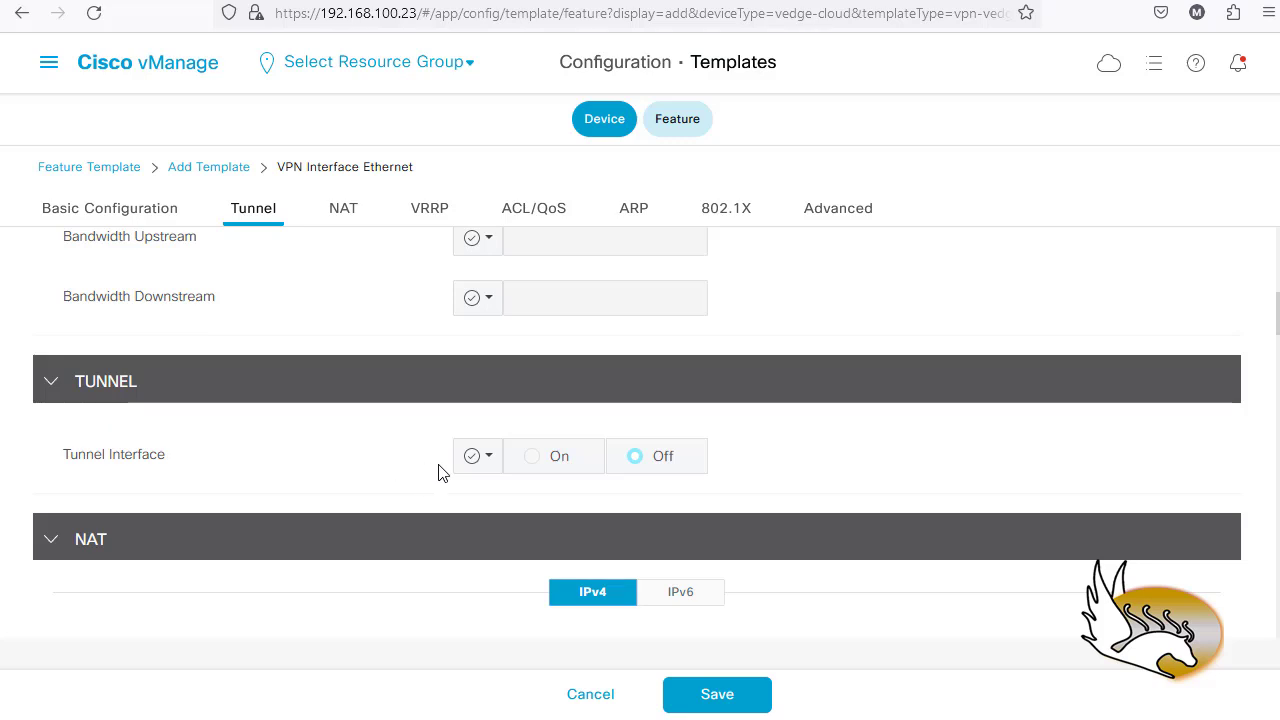
# - Set Tunnel Interface to a global On and make the tunnel Color scope Global
pyautogui.click(485, 461)
pyautogui.click(500, 503)
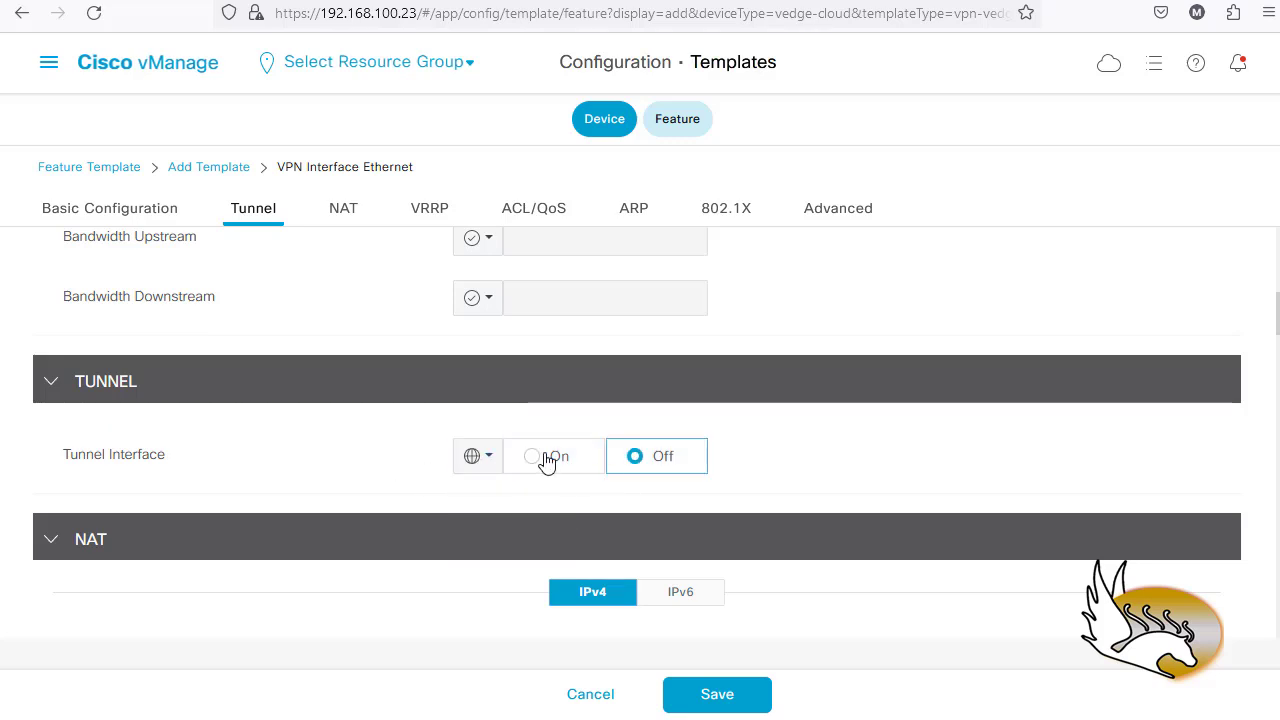
pyautogui.click(530, 457)
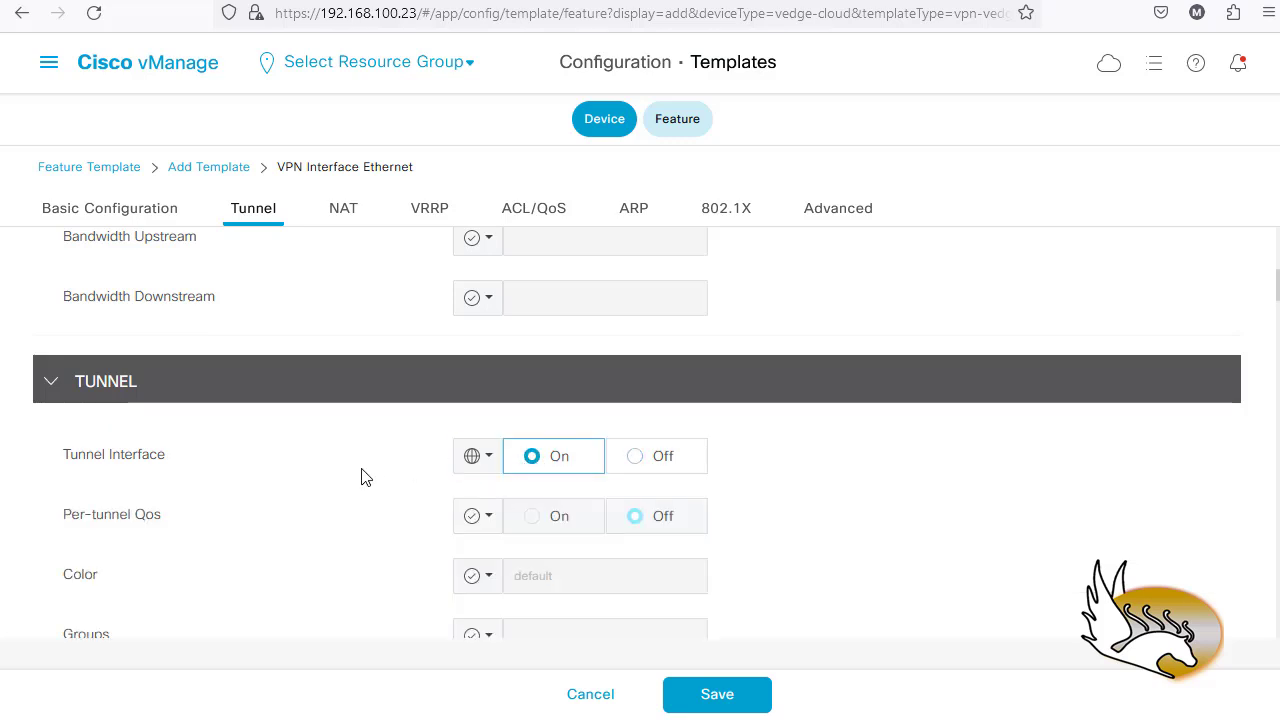
pyautogui.scroll(-3, 361, 477)
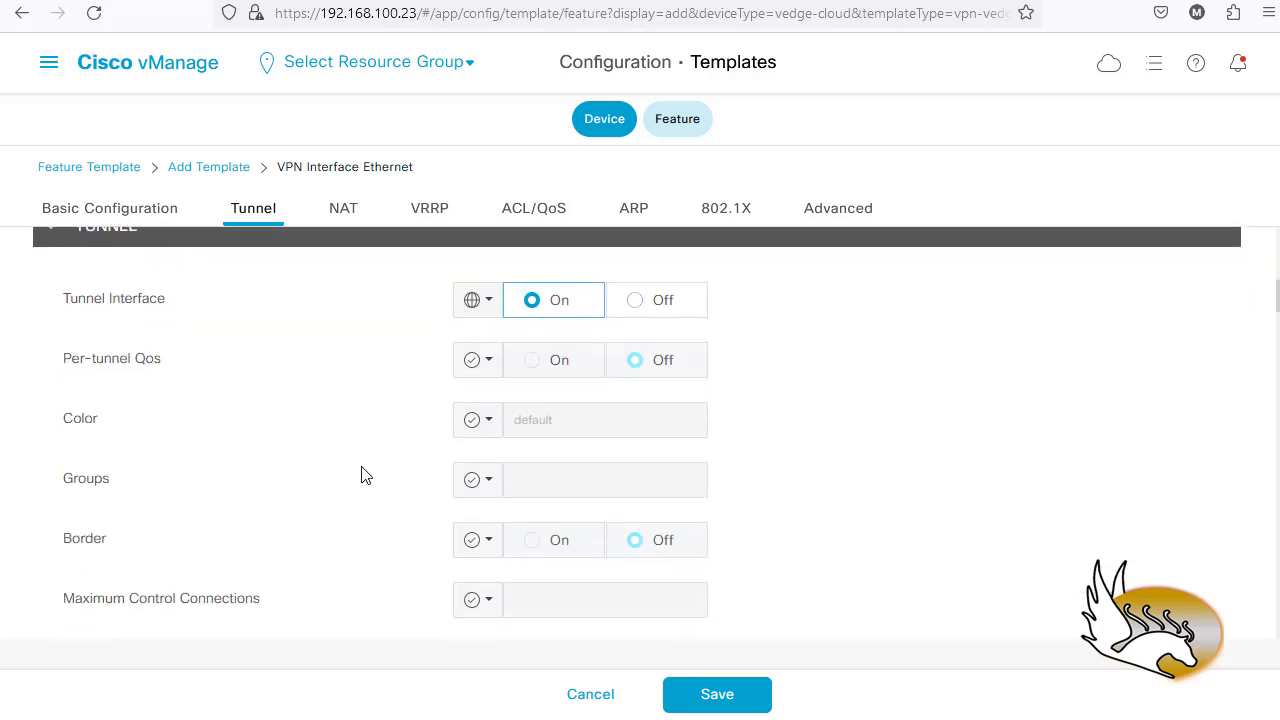
pyautogui.click(489, 427)
pyautogui.click(503, 467)
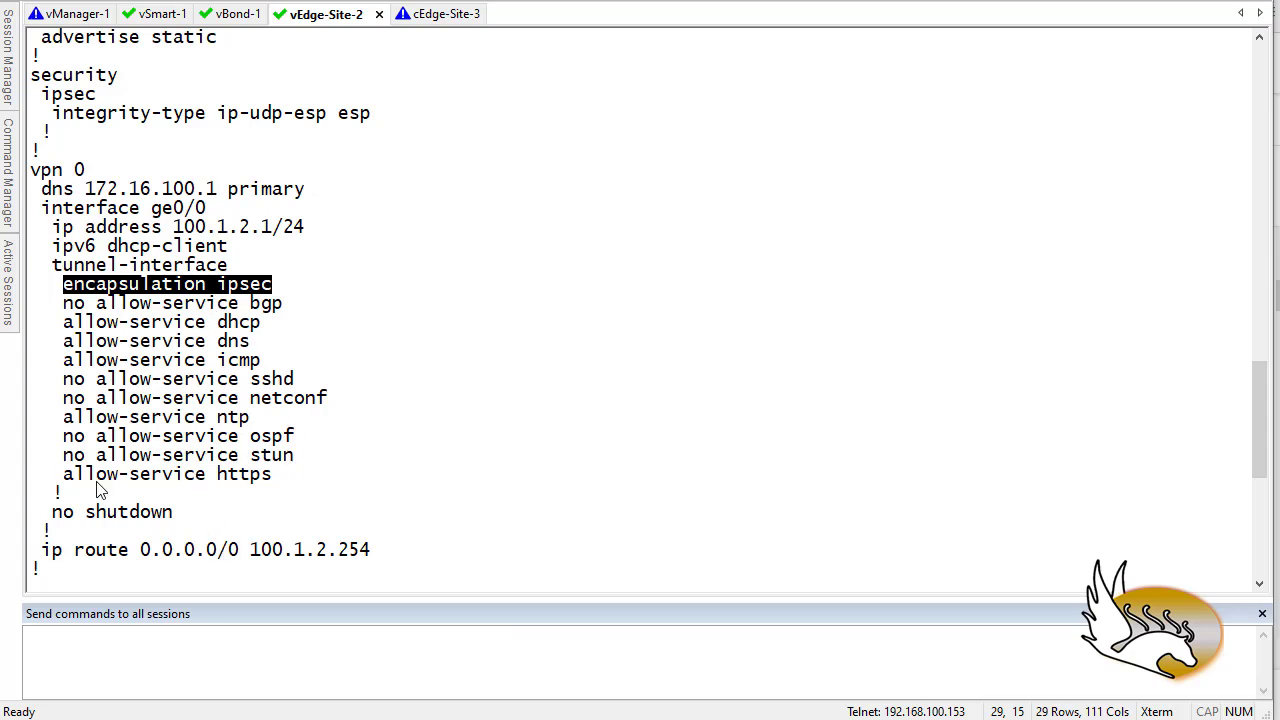
pyautogui.click(140, 718)
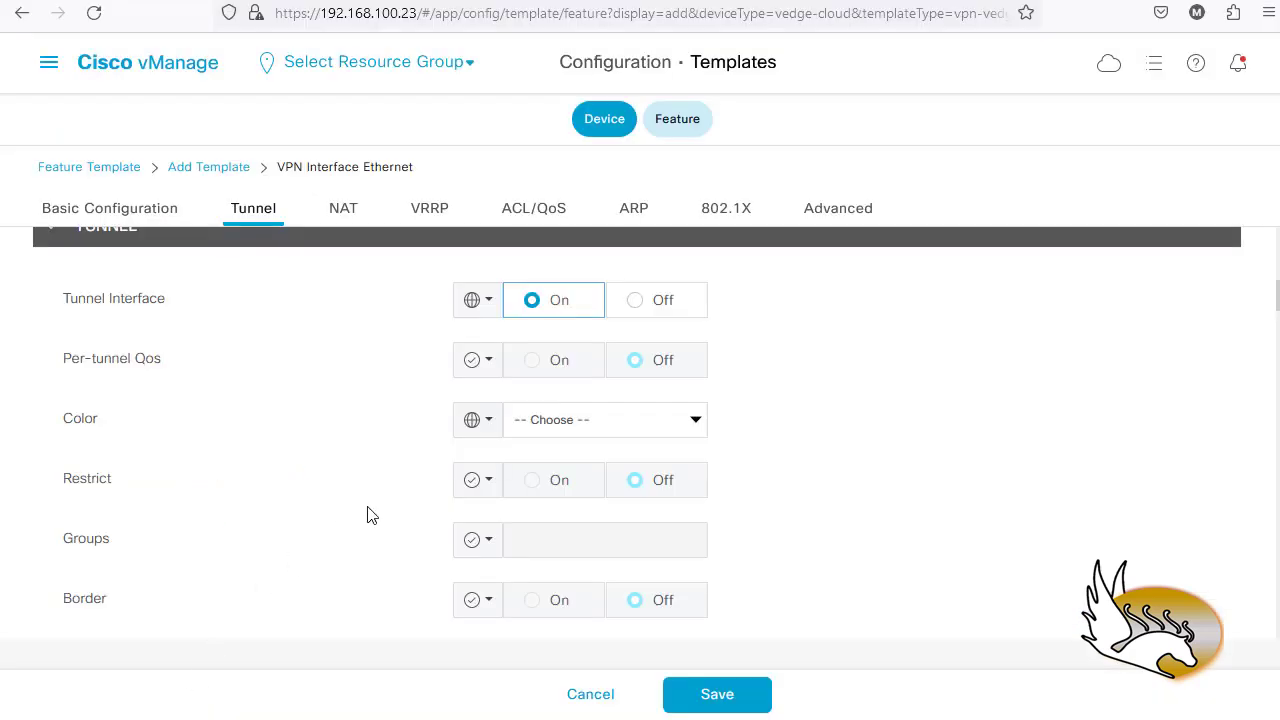
pyautogui.click(696, 419)
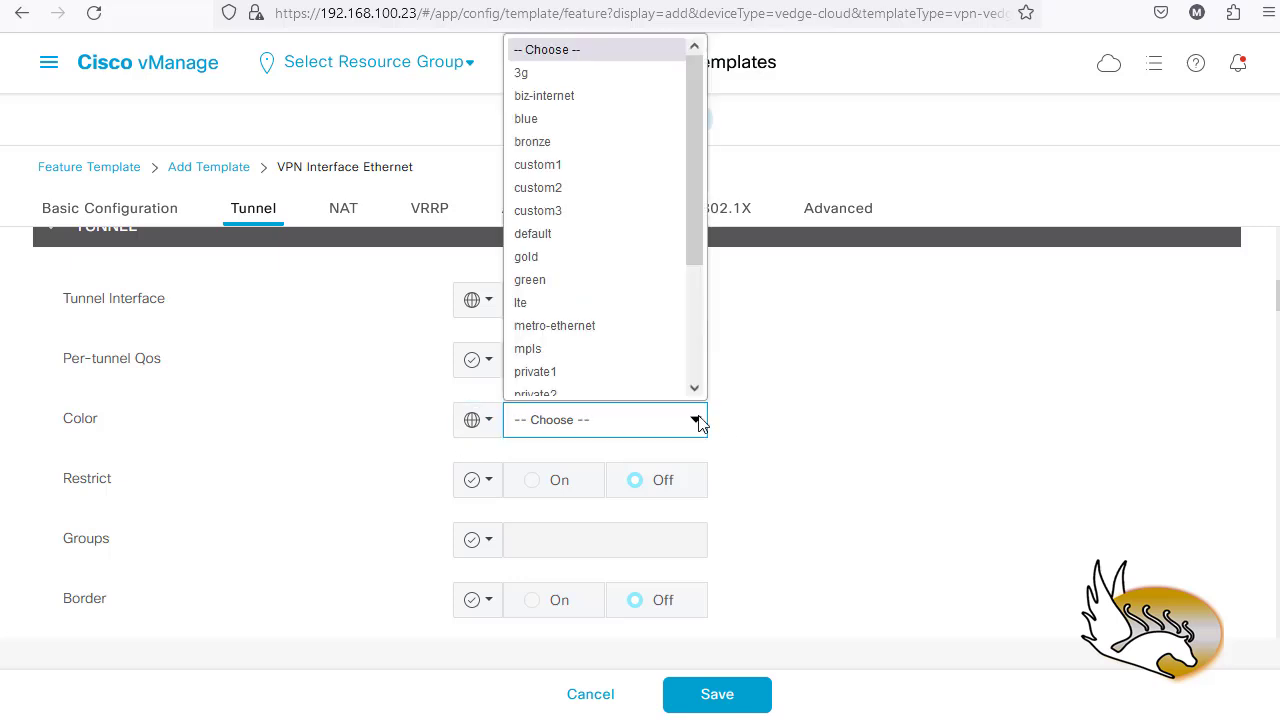
pyautogui.click(557, 88)
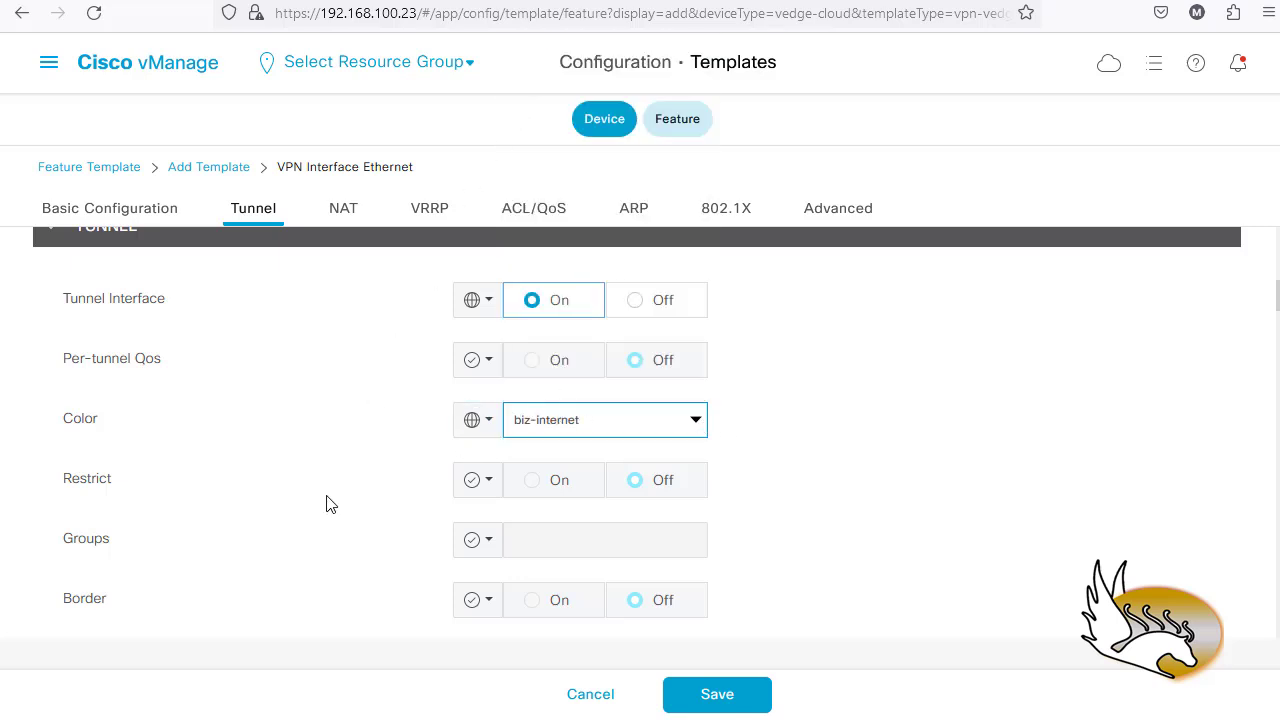
pyautogui.scroll(-1, 380, 495)
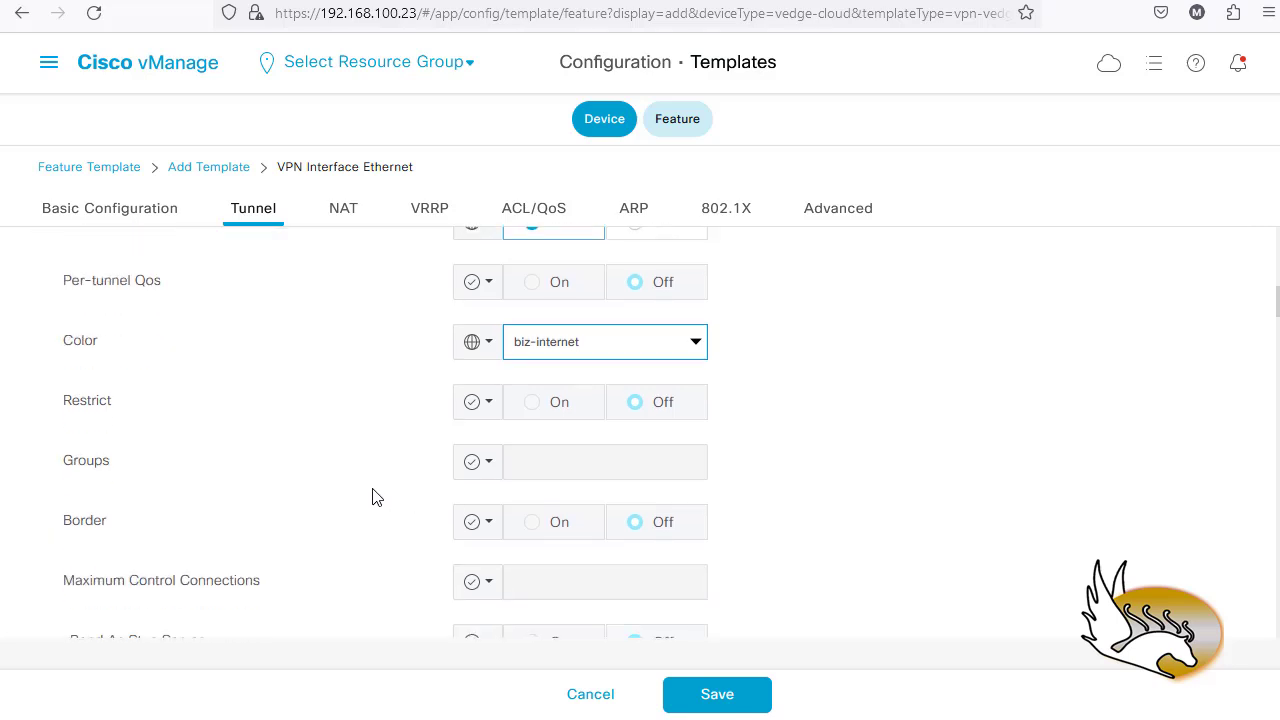
pyautogui.scroll(-1, 150, 475)
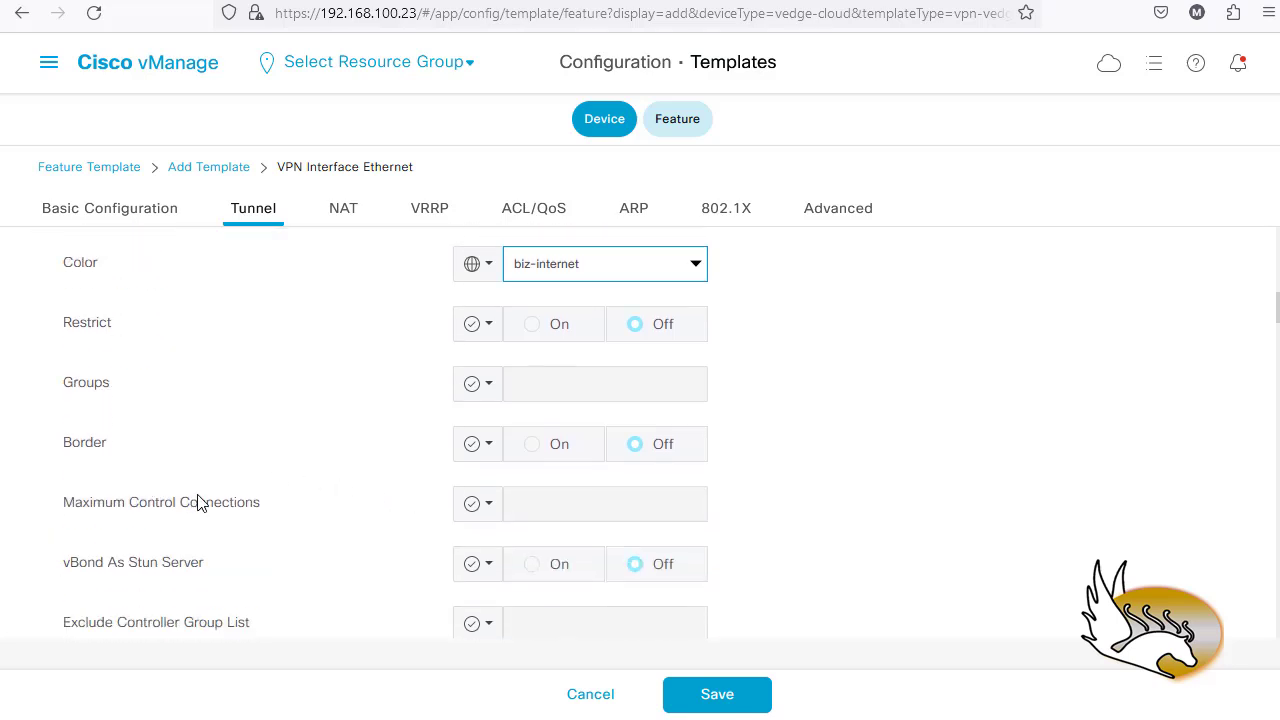
pyautogui.scroll(-1, 205, 505)
pyautogui.scroll(-1, 250, 514)
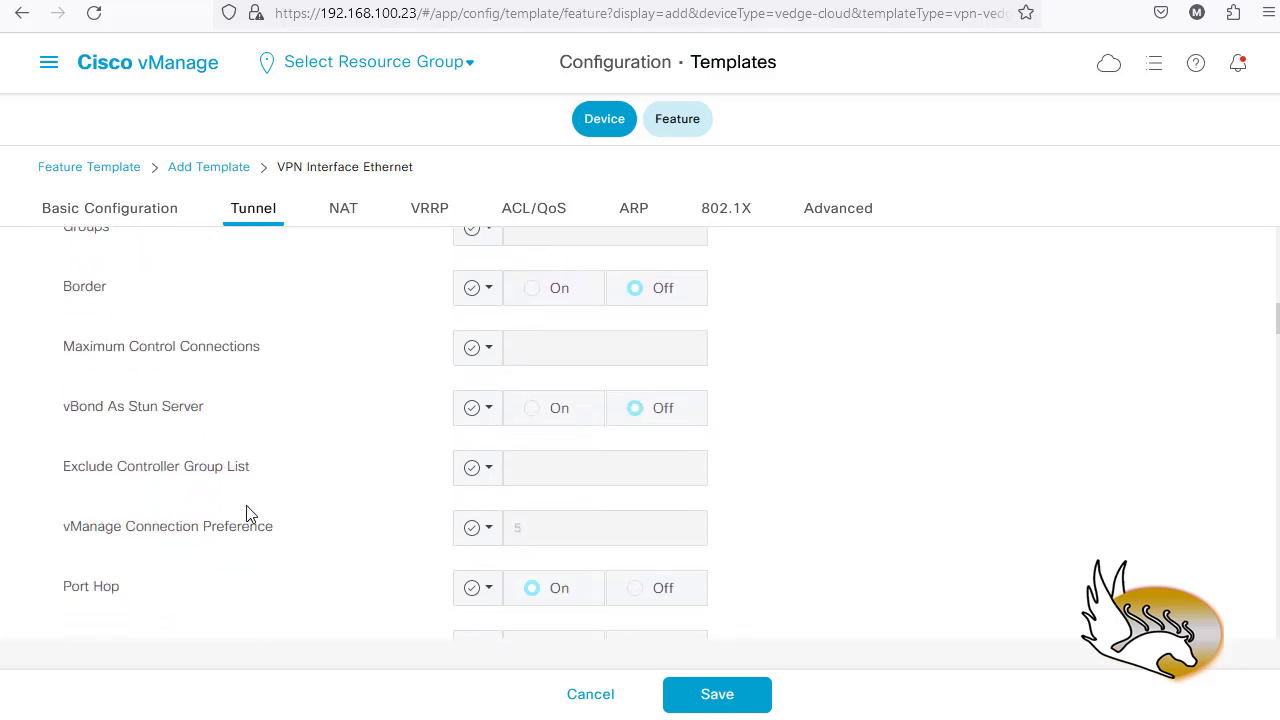
pyautogui.scroll(-1, 248, 515)
pyautogui.scroll(3, 360, 521)
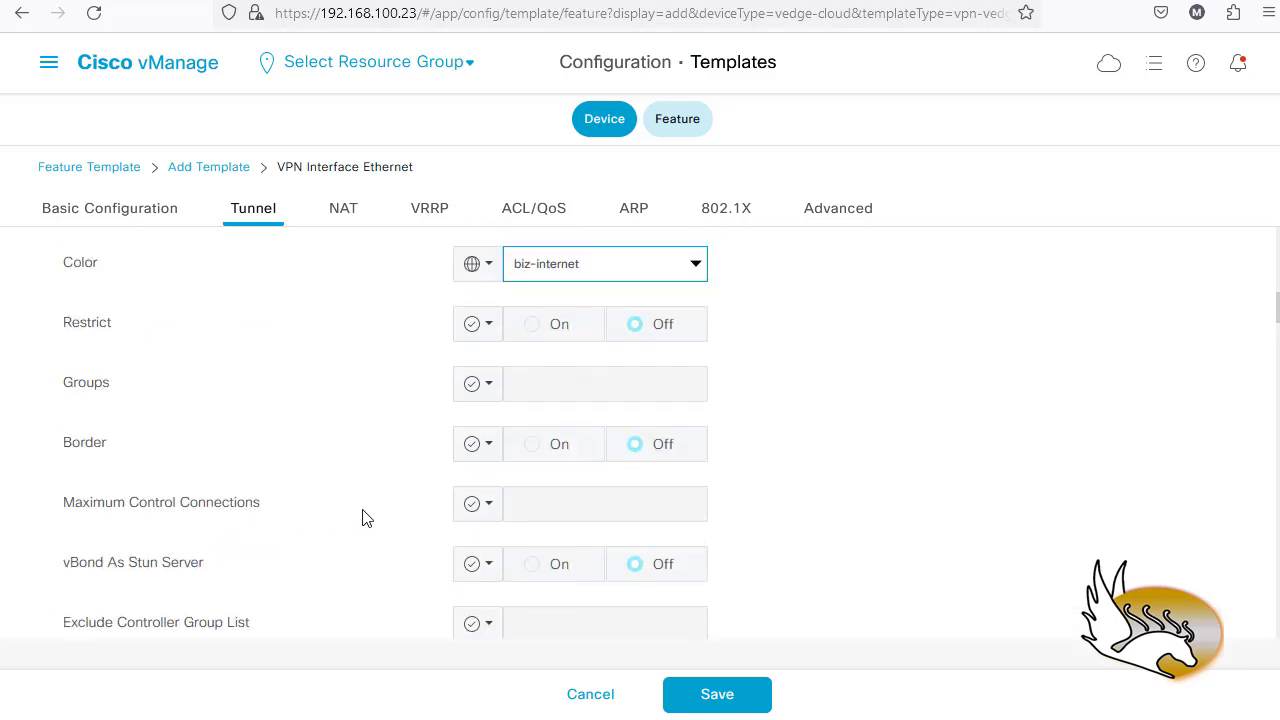
pyautogui.scroll(1, 364, 517)
pyautogui.scroll(1, 215, 385)
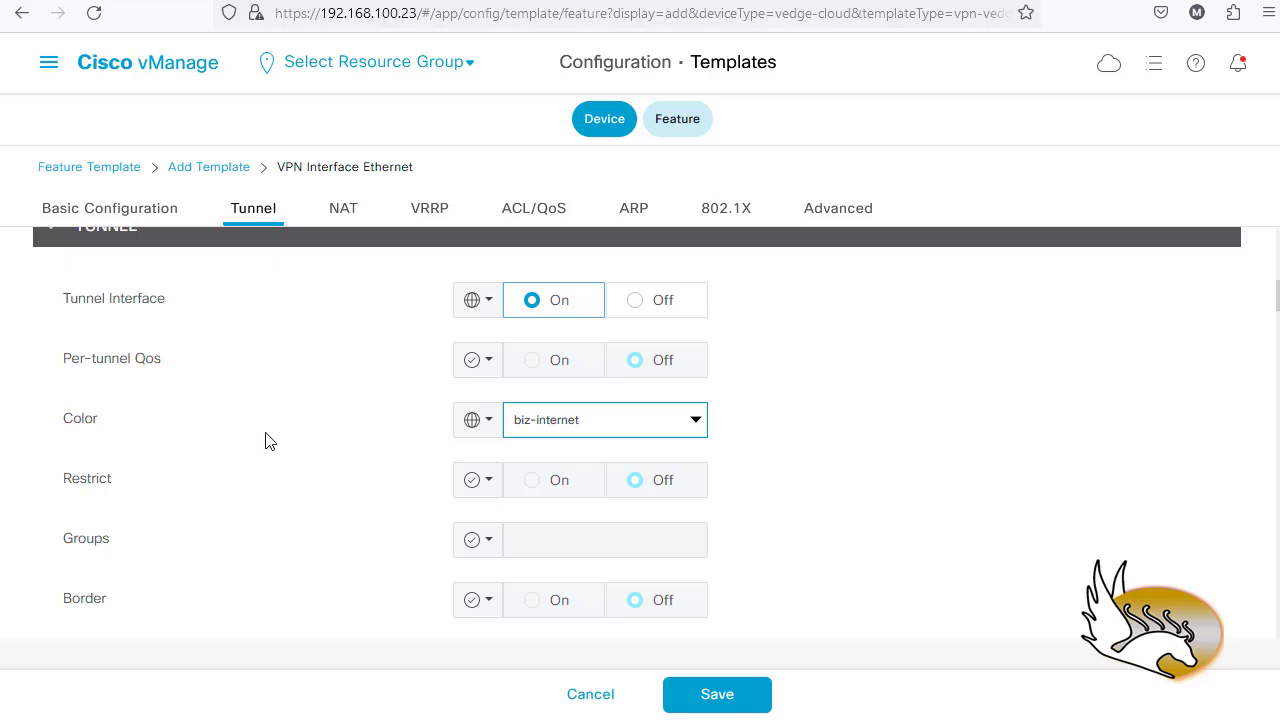
pyautogui.scroll(1, 731, 423)
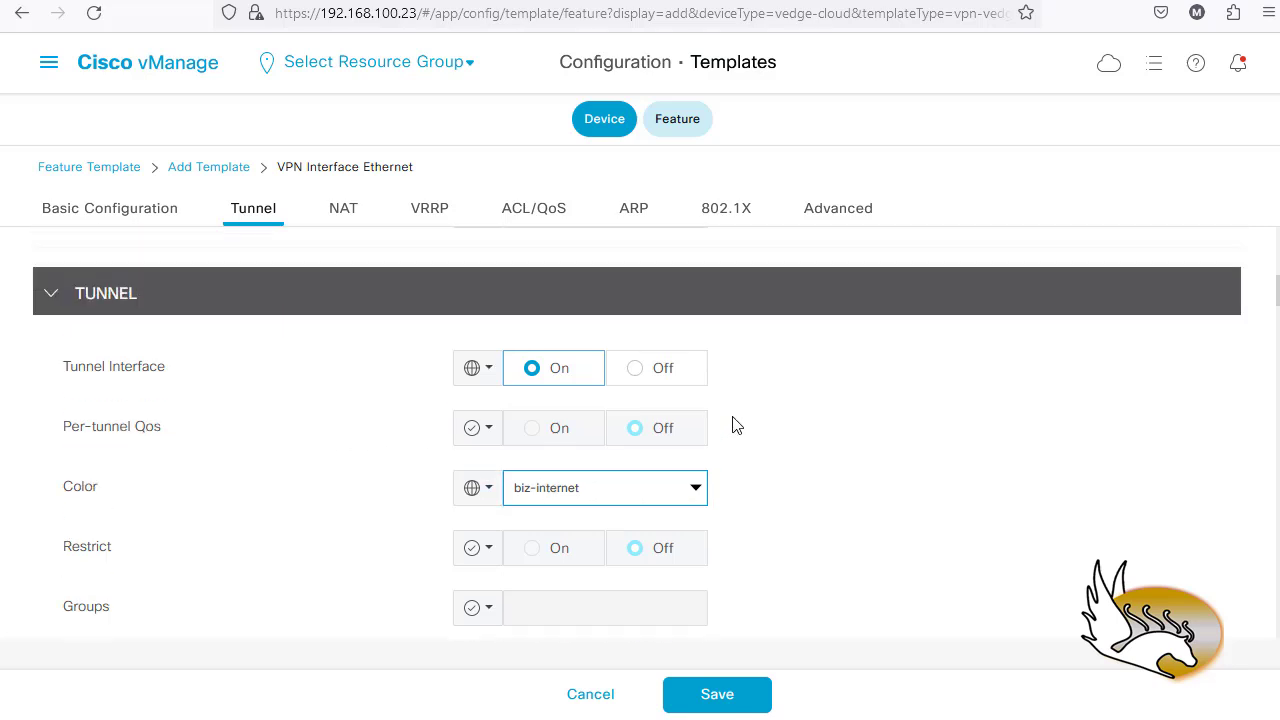
pyautogui.scroll(-1, 738, 426)
pyautogui.scroll(-2, 738, 426)
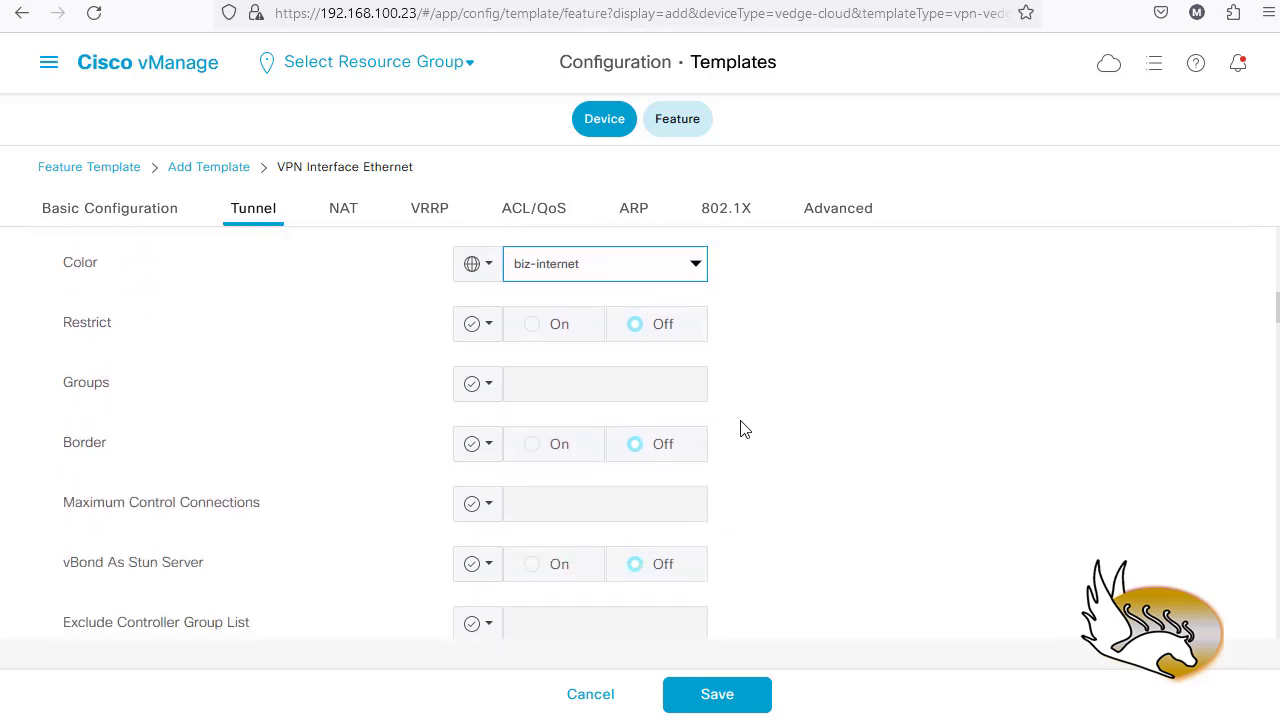
pyautogui.scroll(-3, 764, 431)
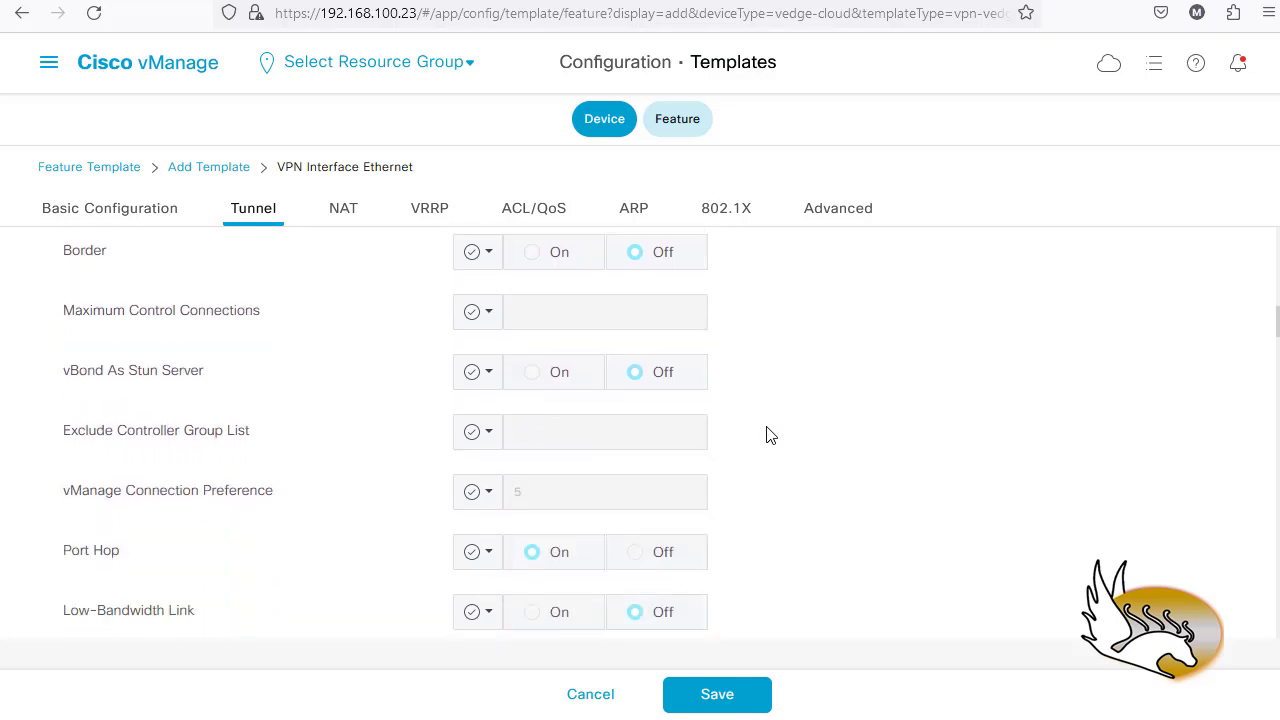
pyautogui.scroll(-3, 771, 437)
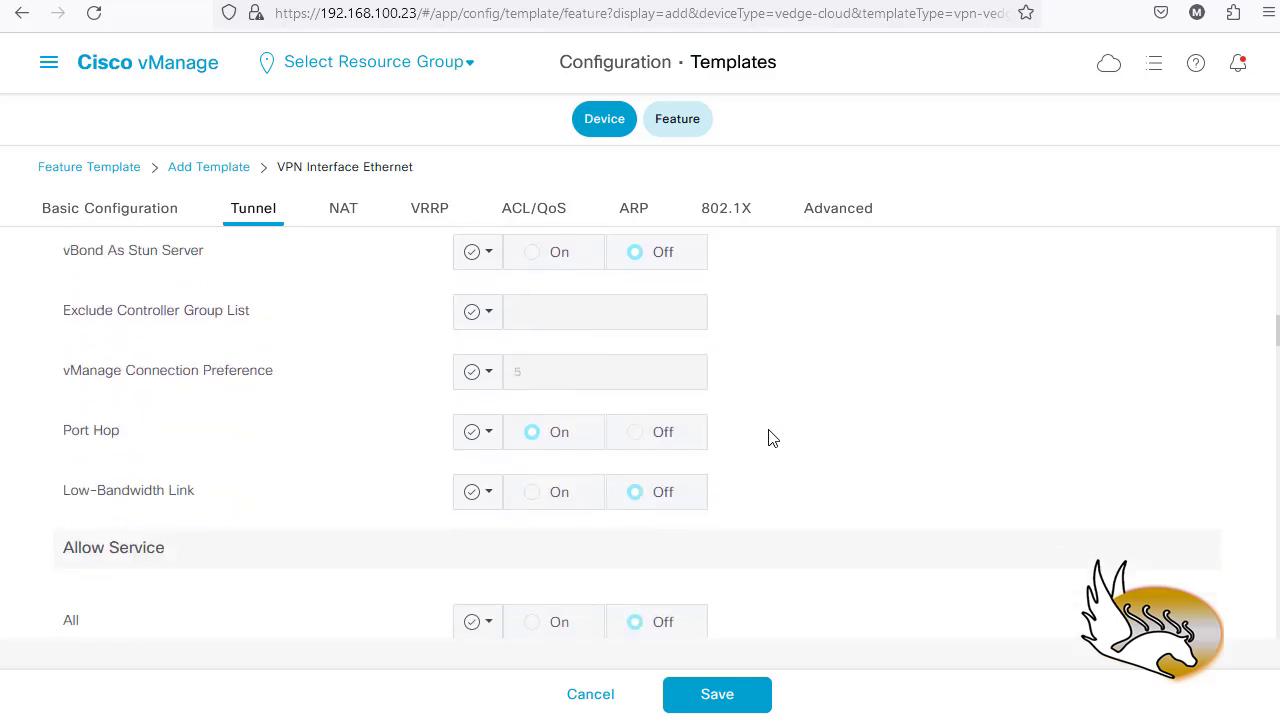
pyautogui.scroll(-2, 773, 440)
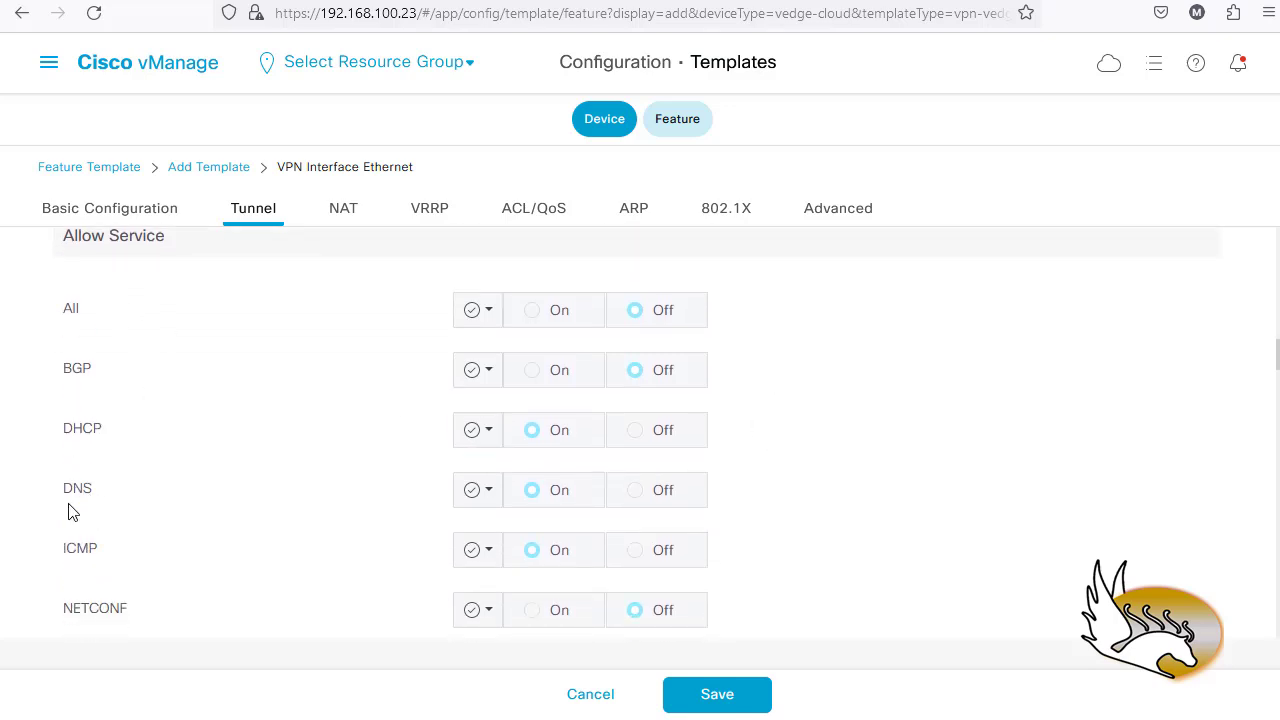
# - Set the DNS and NTP allow-service options to global On
pyautogui.click(488, 491)
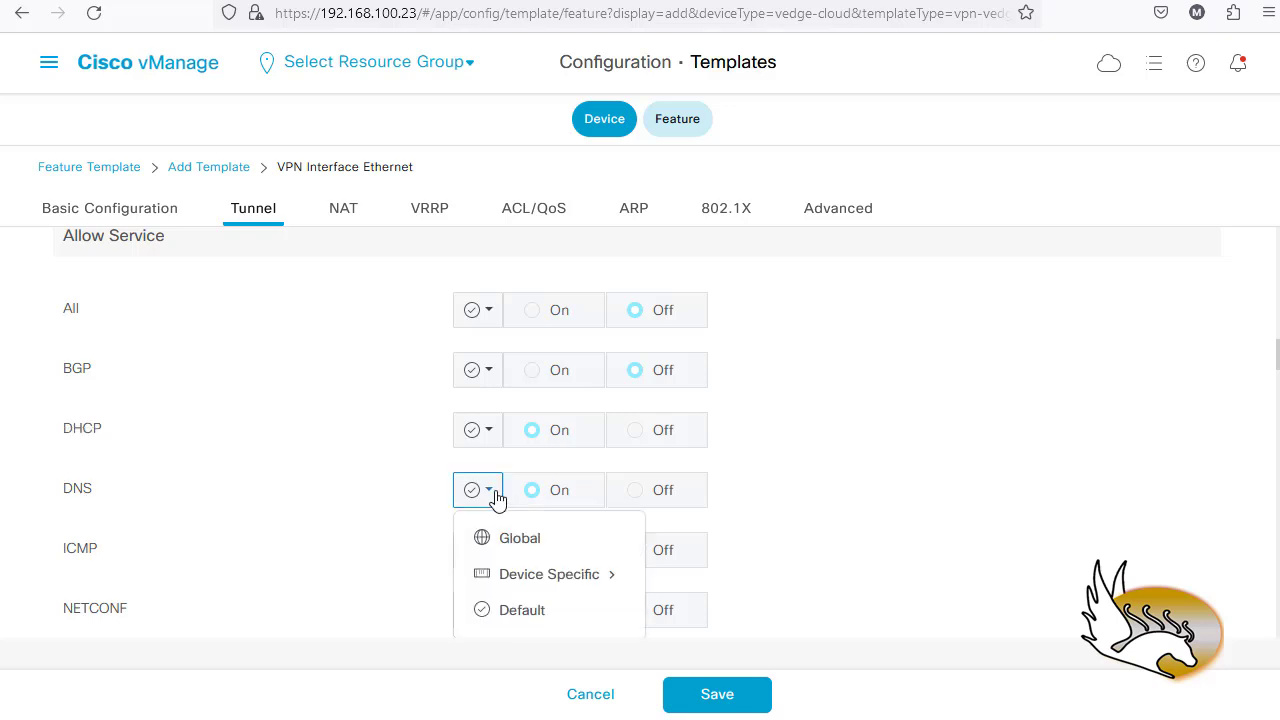
pyautogui.click(537, 540)
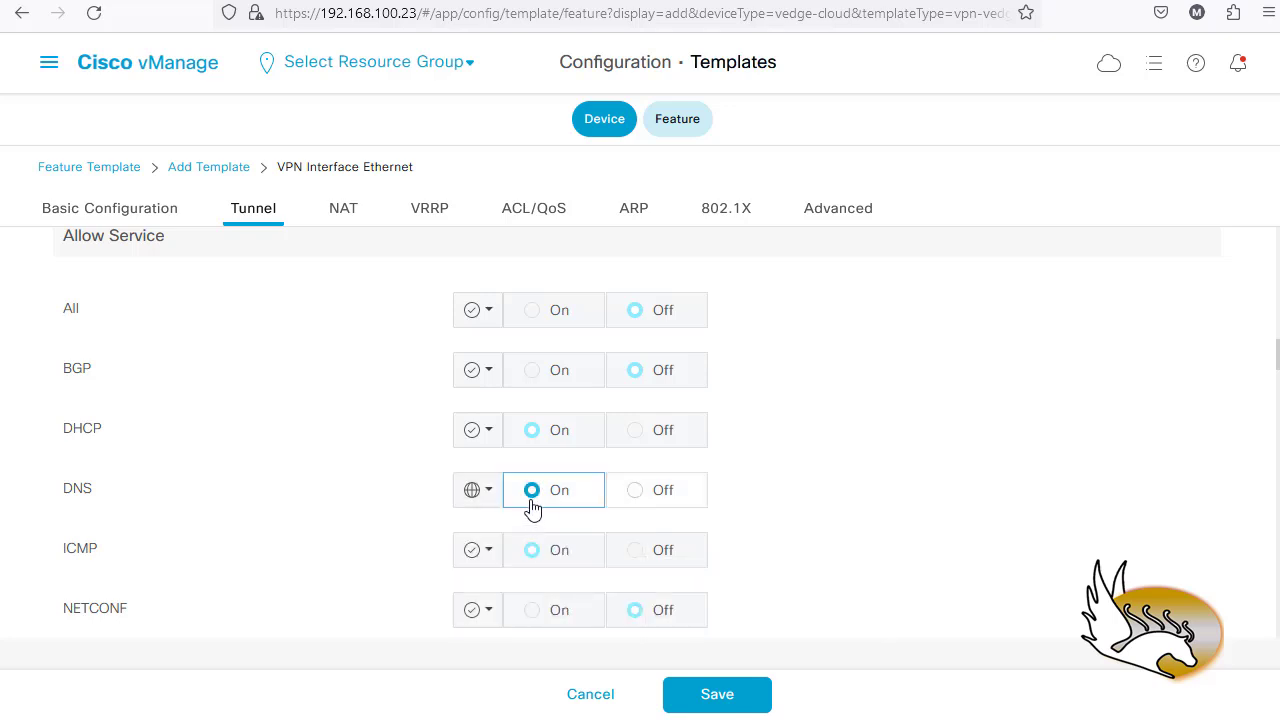
pyautogui.scroll(-3, 337, 463)
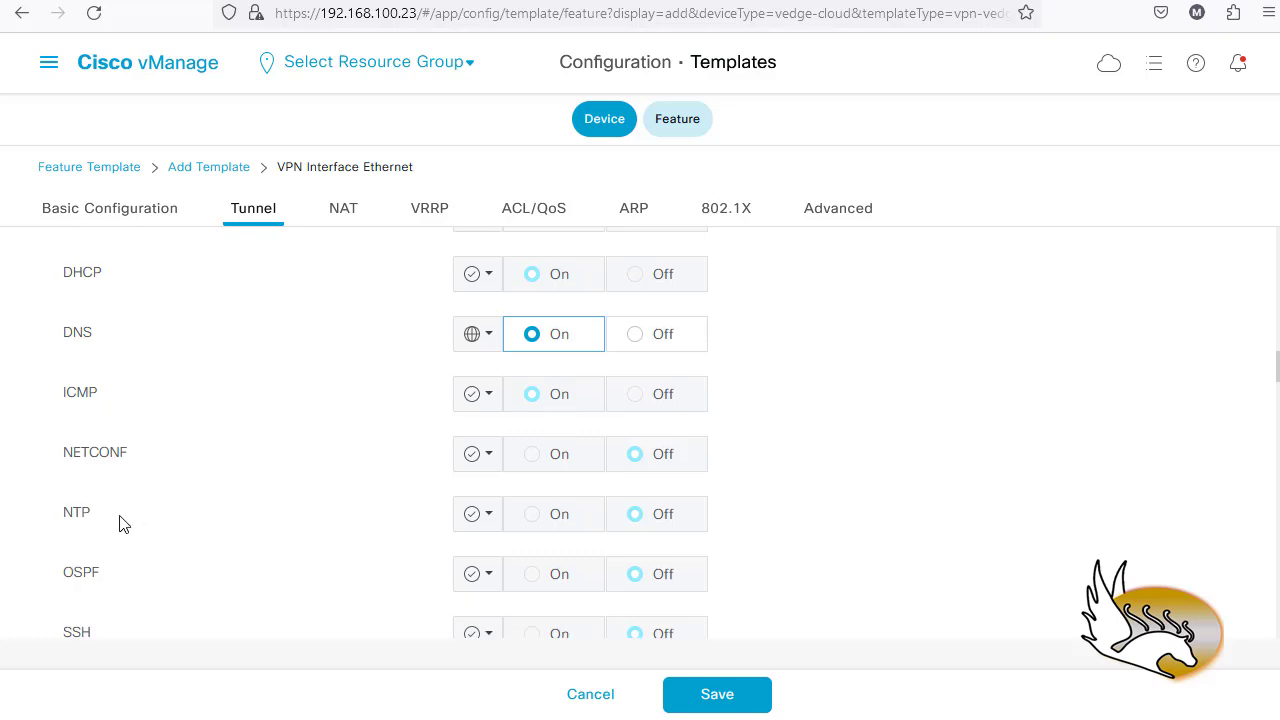
pyautogui.click(484, 514)
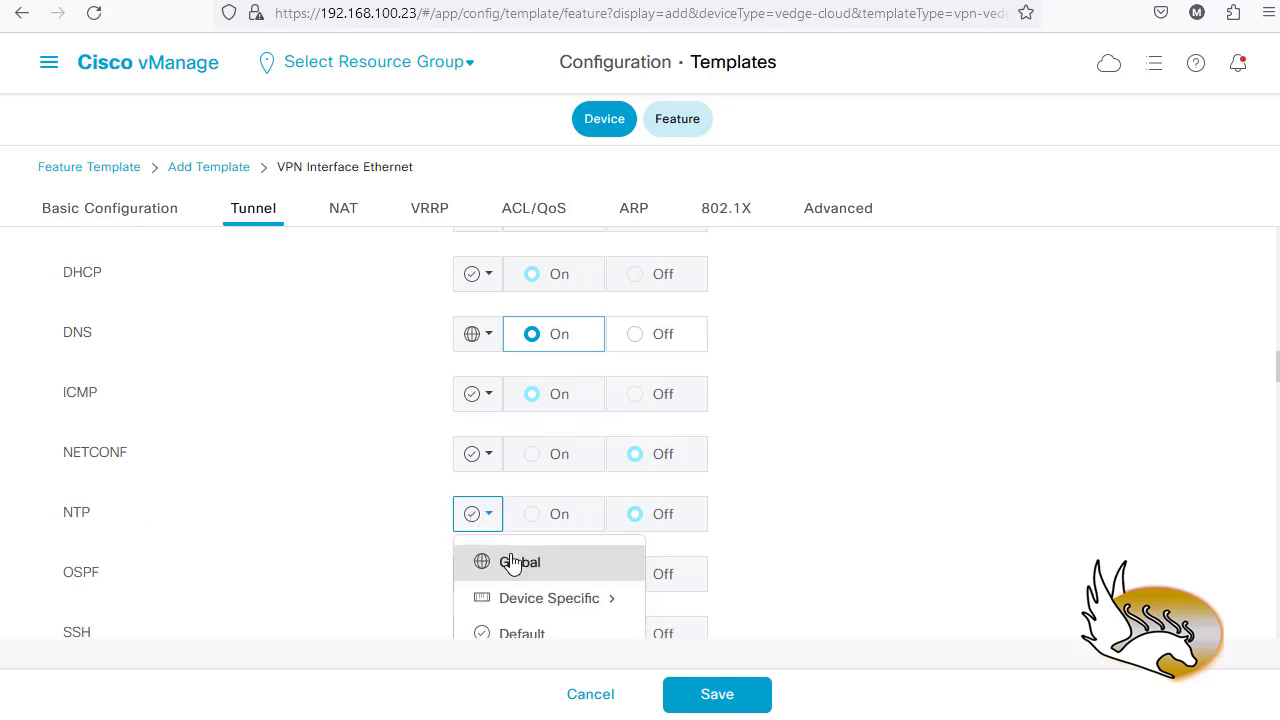
pyautogui.click(512, 562)
pyautogui.click(531, 518)
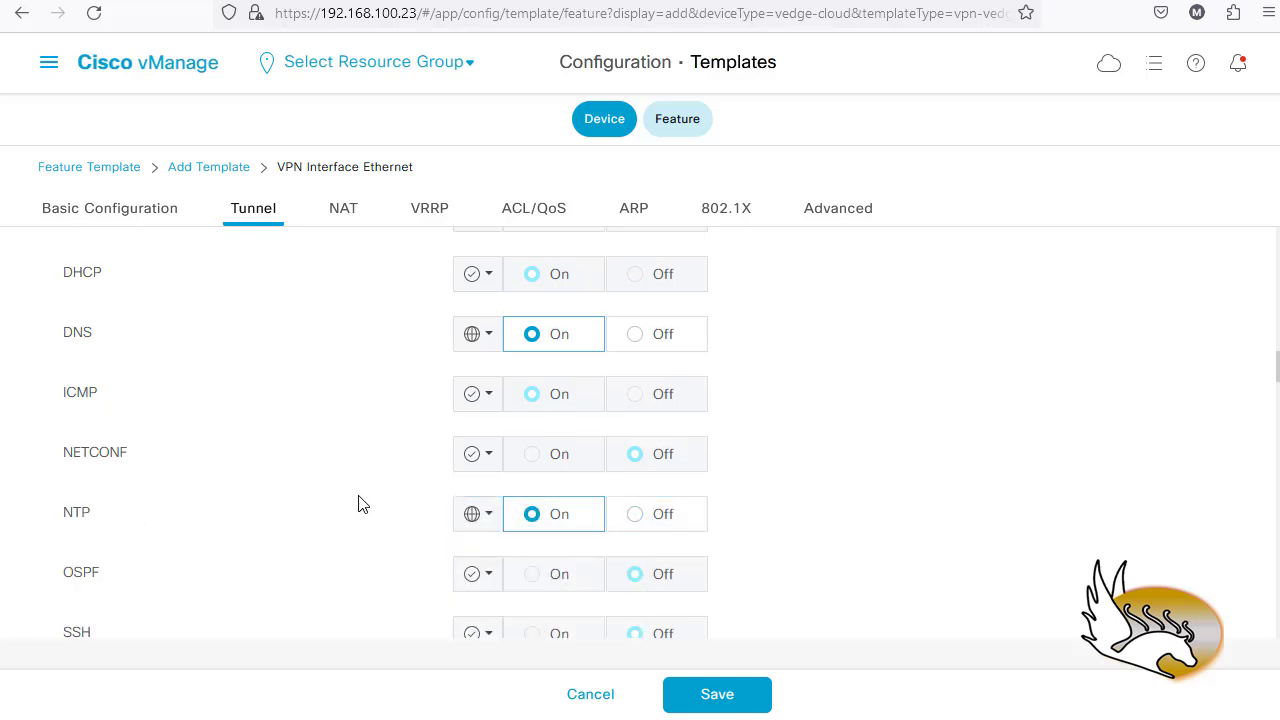
pyautogui.scroll(-2, 362, 505)
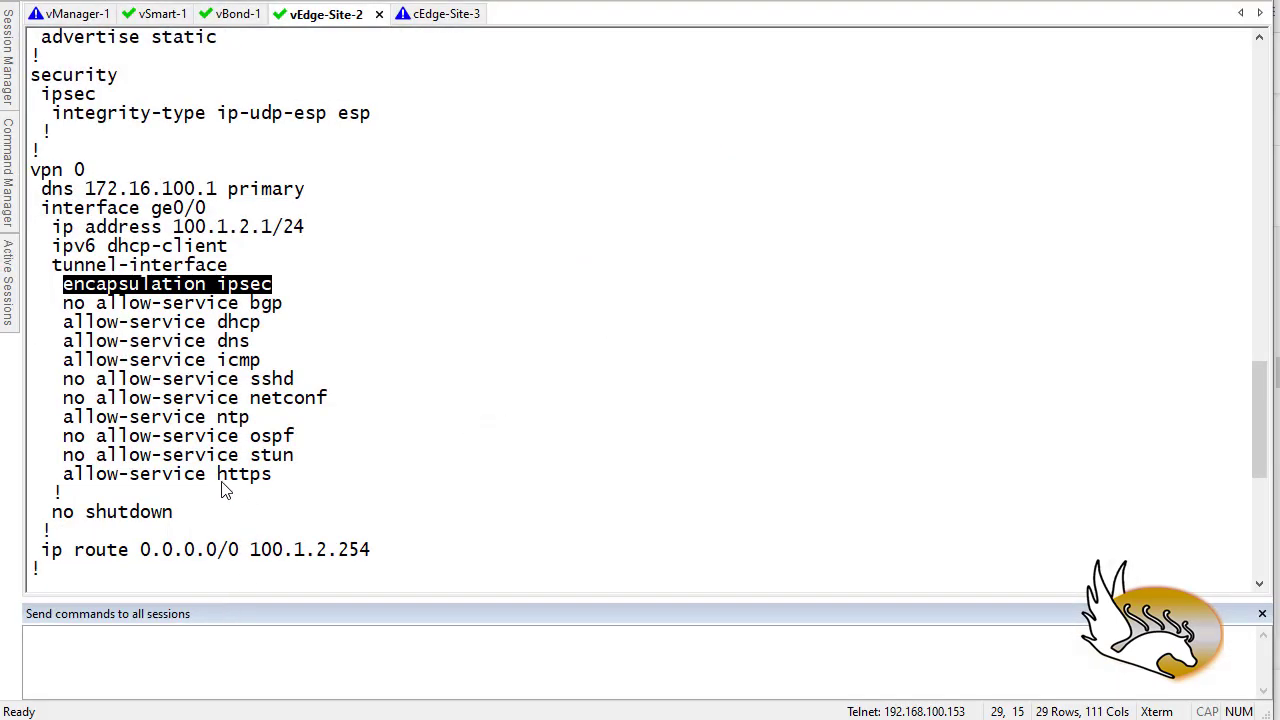
pyautogui.moveTo(250, 345); pyautogui.dragTo(52, 345)
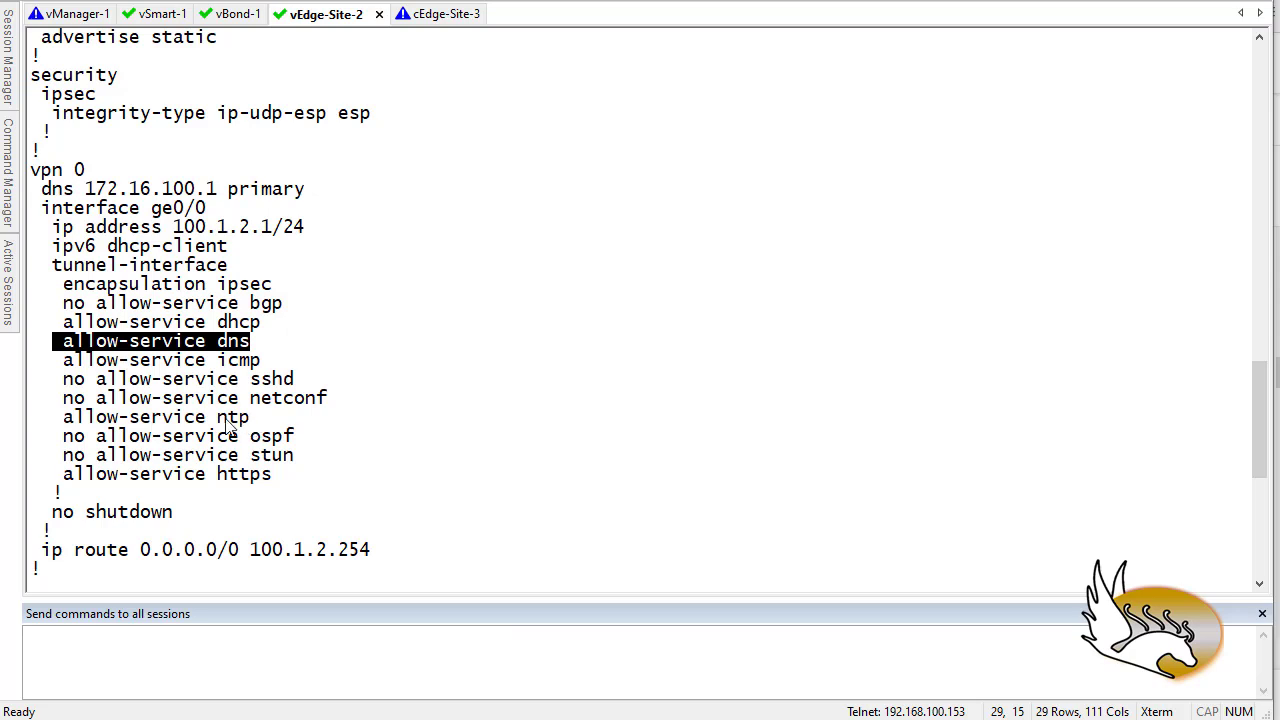
pyautogui.moveTo(249, 418); pyautogui.dragTo(52, 420)
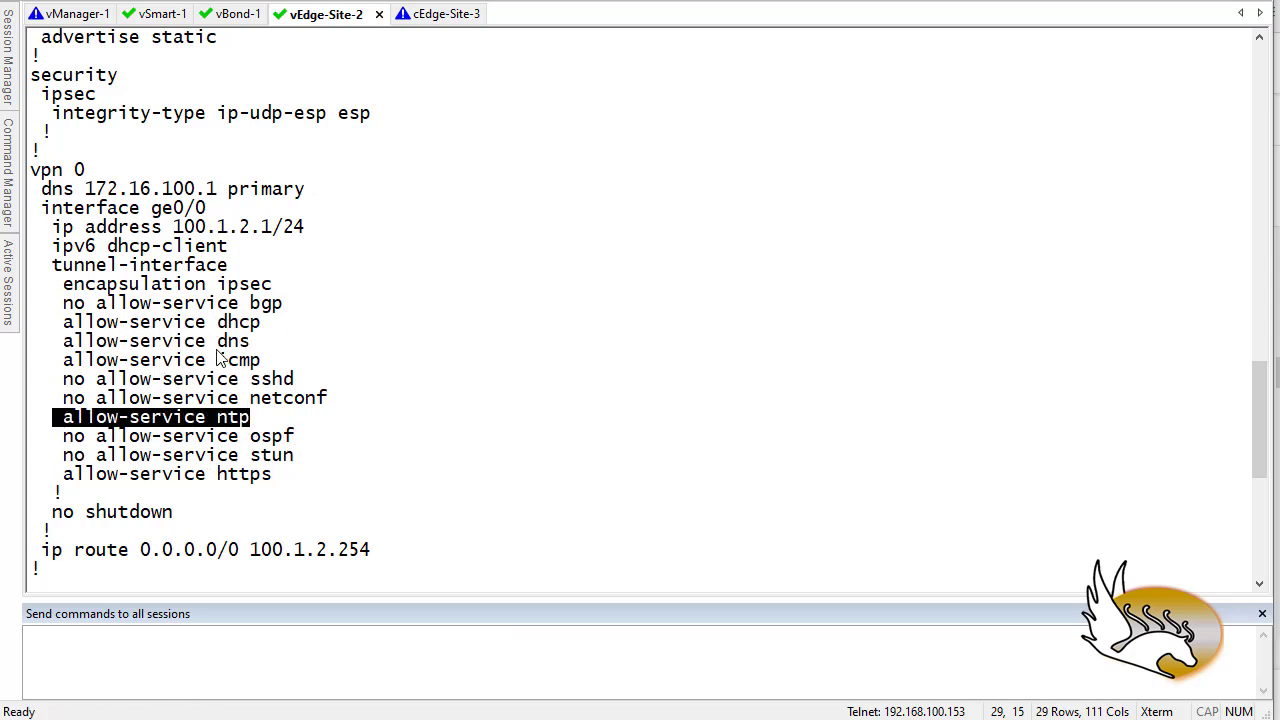
pyautogui.moveTo(262, 323); pyautogui.dragTo(195, 323)
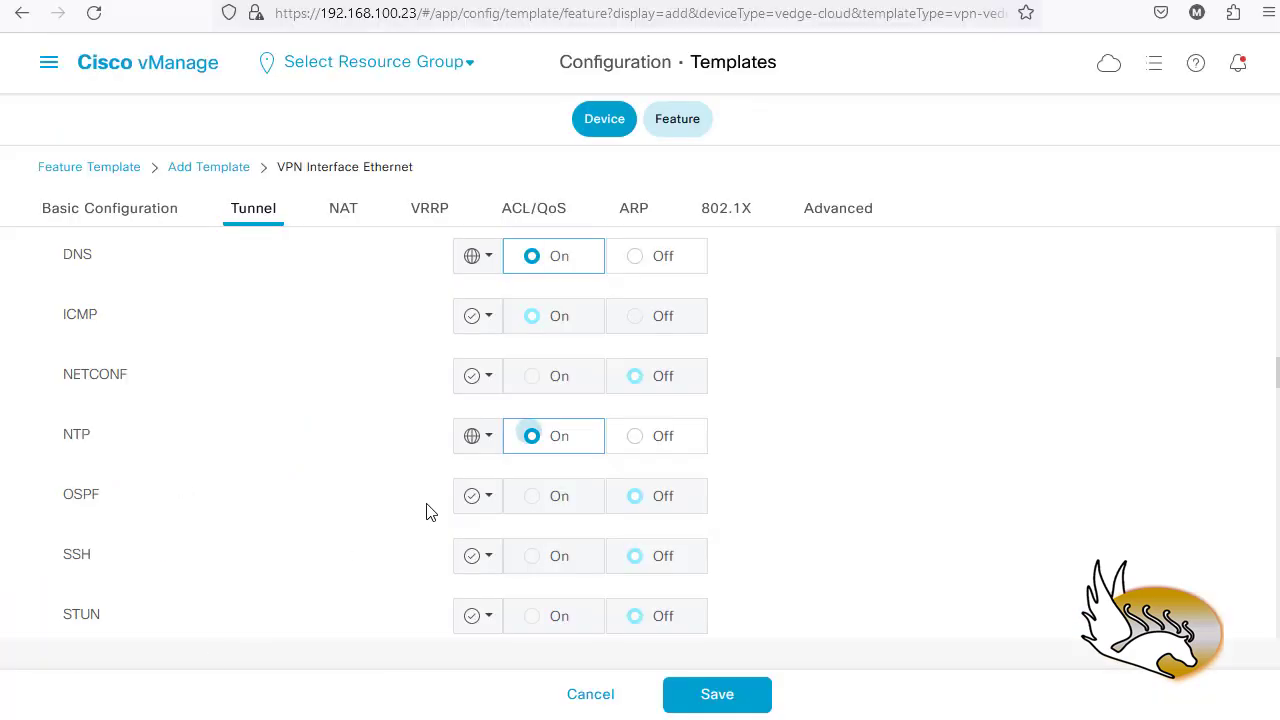
# - Expand the Advanced Options section under Tunnel
pyautogui.scroll(-1, 446, 509)
pyautogui.scroll(-3, 446, 509)
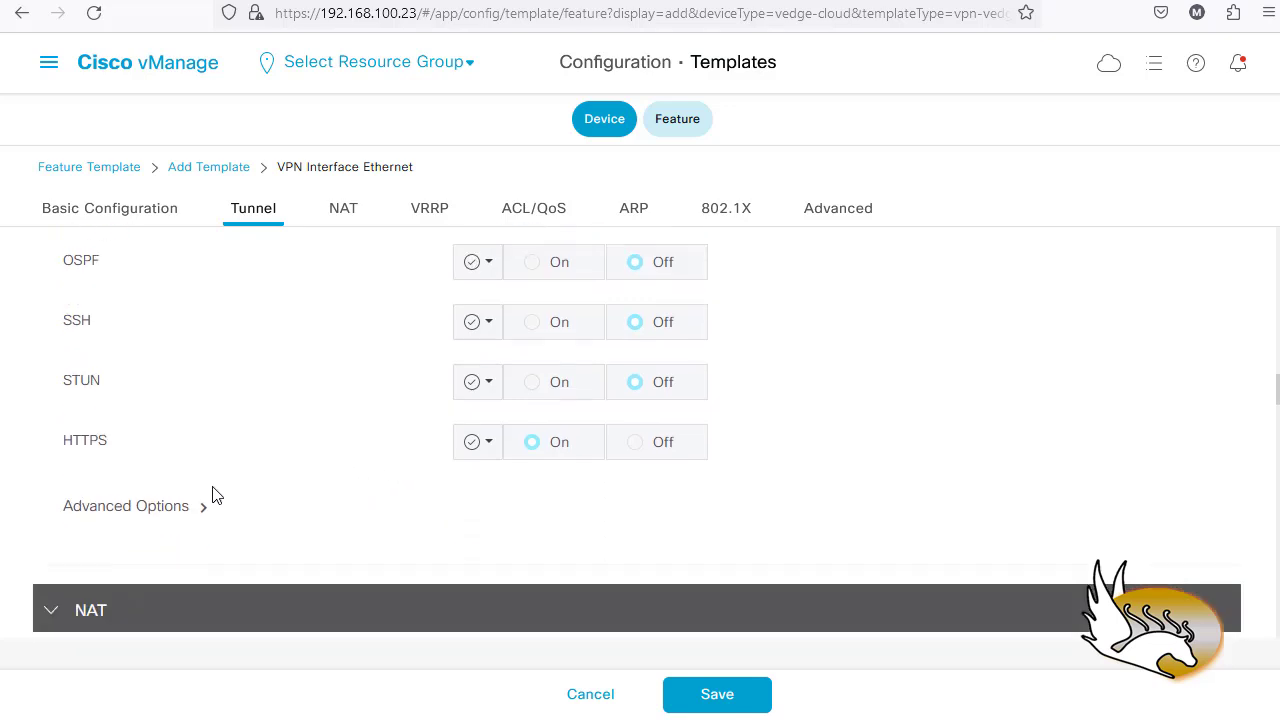
pyautogui.click(206, 510)
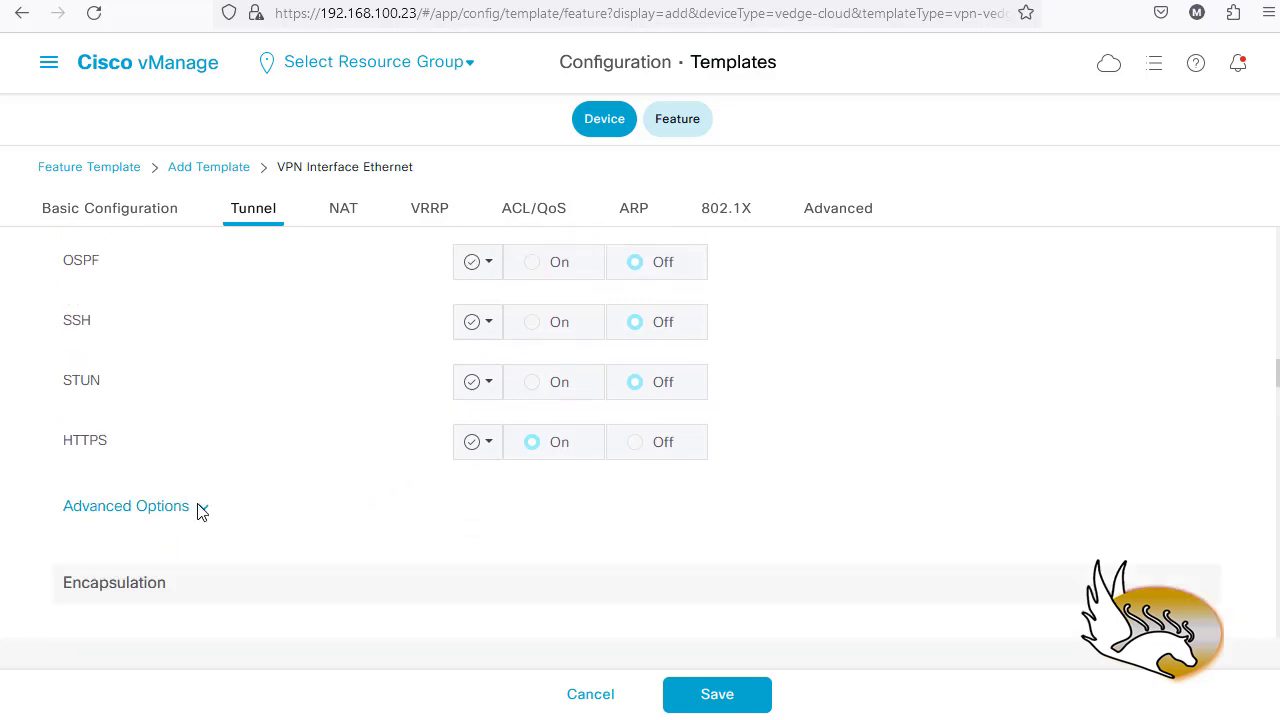
pyautogui.scroll(-5, 263, 522)
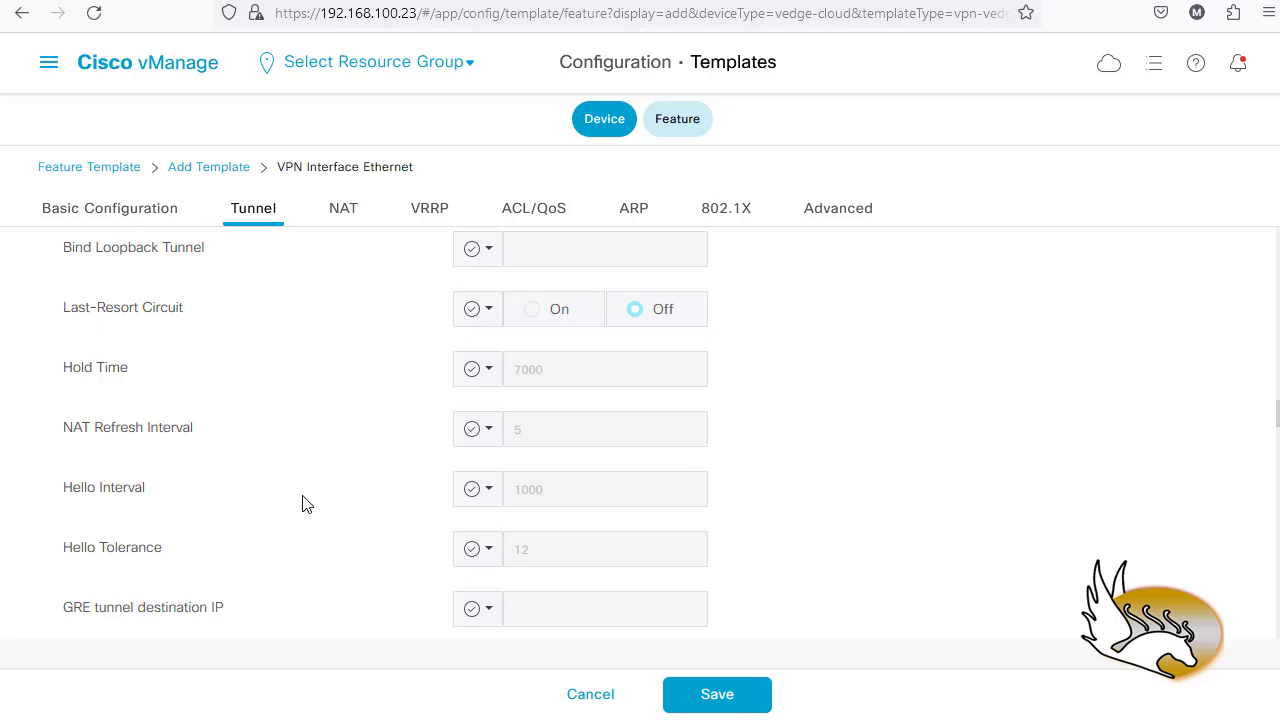
pyautogui.scroll(3, 300, 506)
pyautogui.scroll(4, 310, 502)
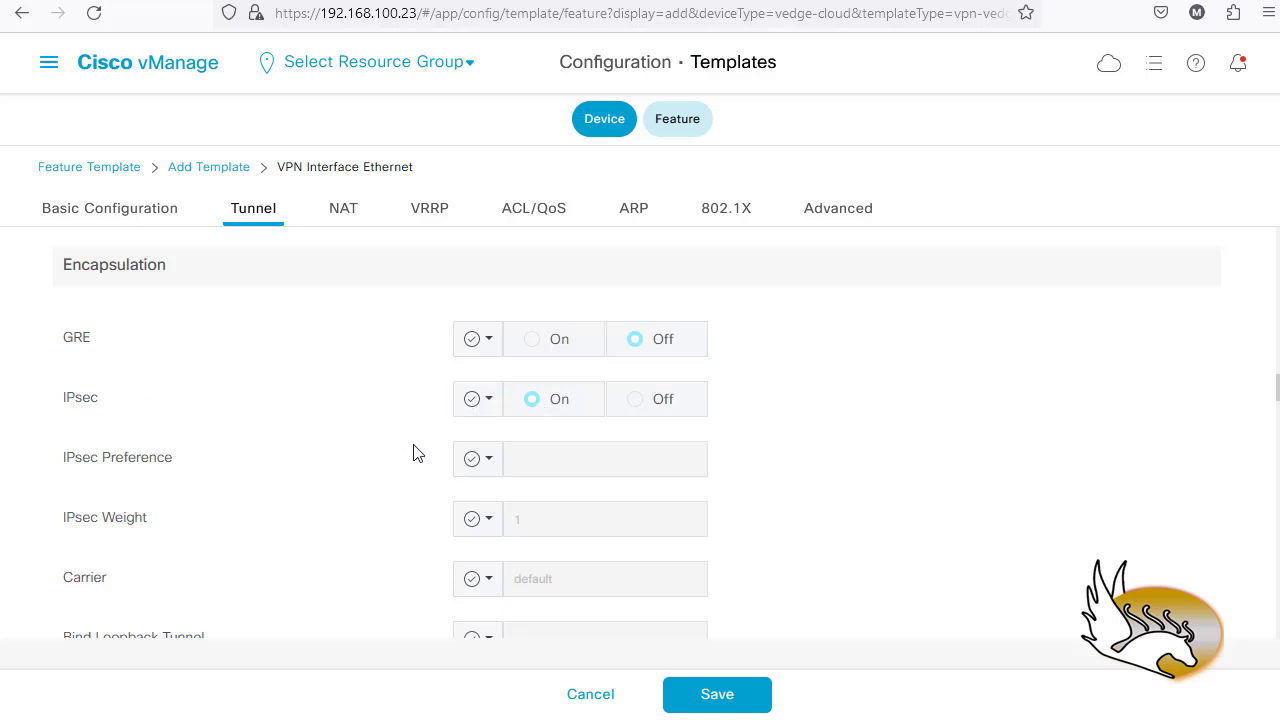
# - Set IPsec encapsulation's scope to Global with On, leaving ACL and policer options Off
pyautogui.click(486, 405)
pyautogui.click(502, 446)
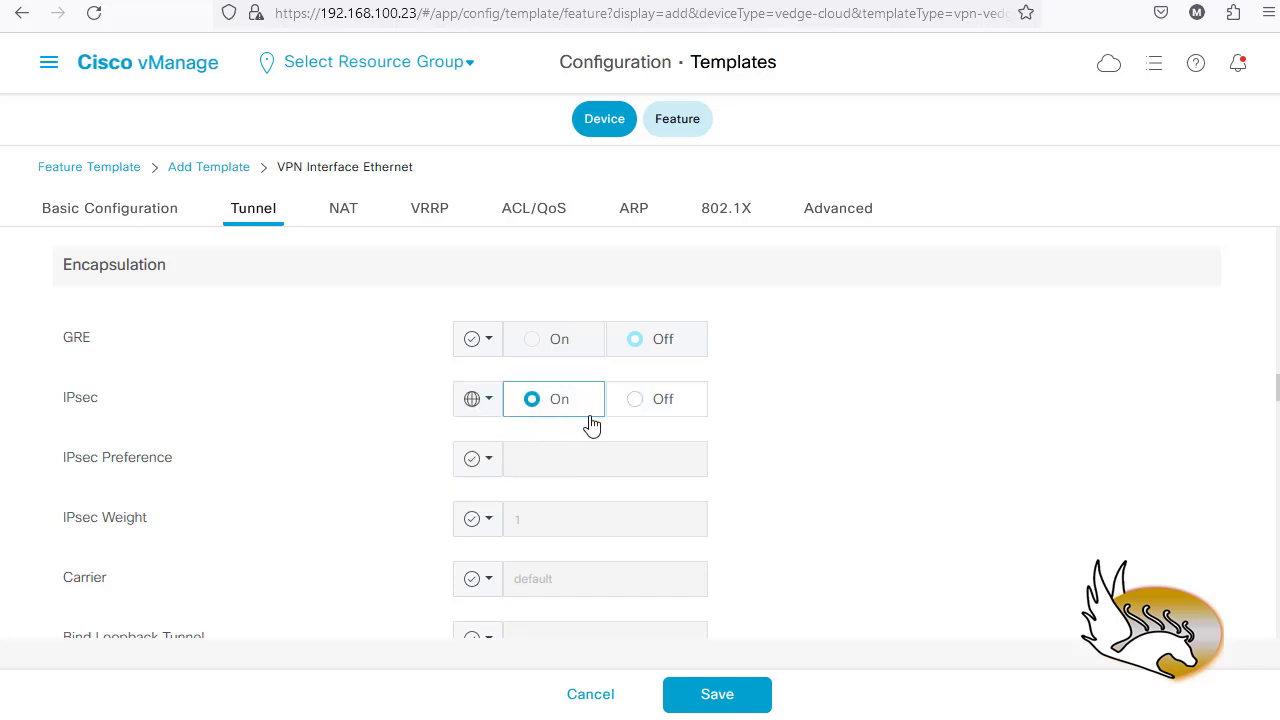
pyautogui.scroll(-1, 786, 443)
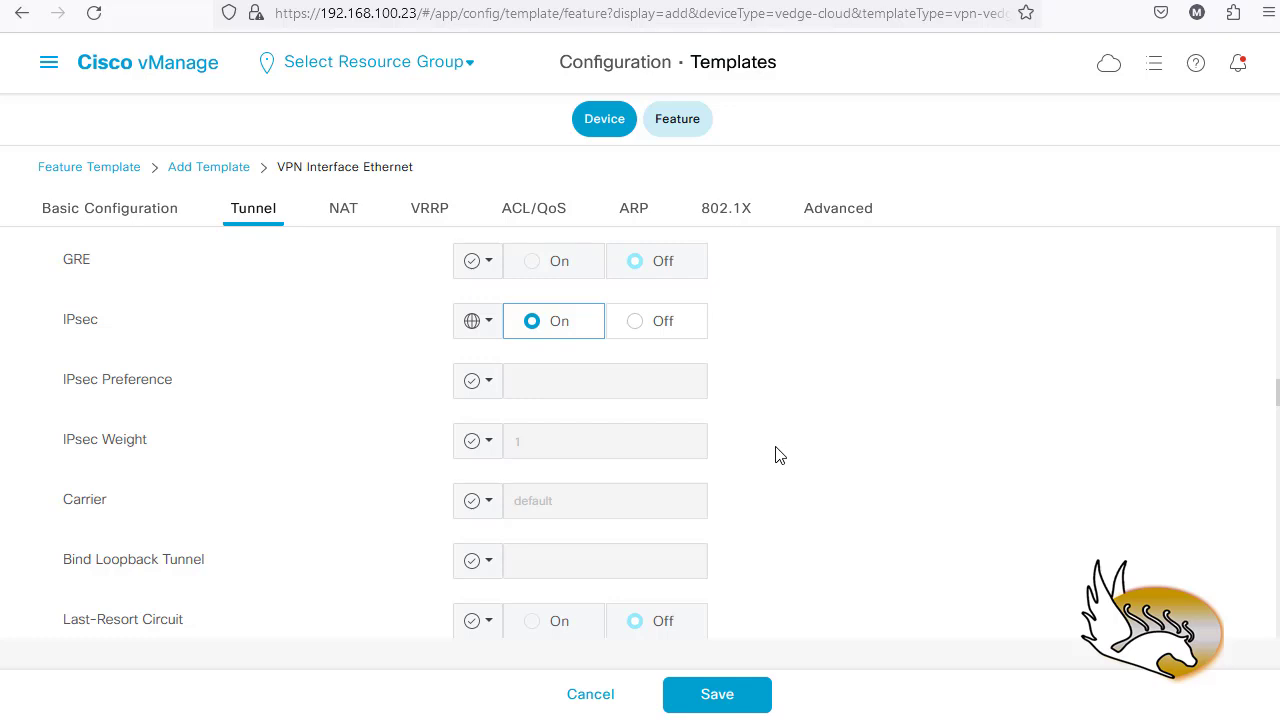
pyautogui.scroll(-1, 770, 453)
pyautogui.scroll(1, 798, 452)
pyautogui.scroll(-5, 800, 455)
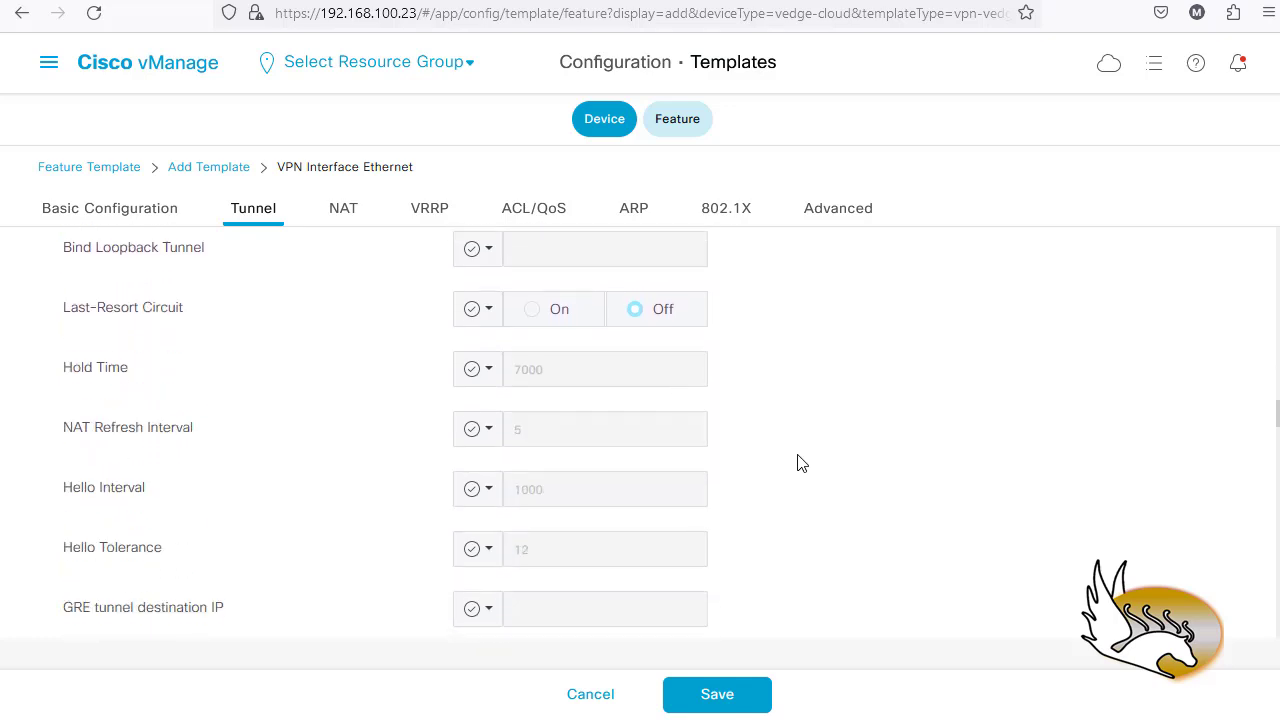
pyautogui.scroll(-5, 798, 463)
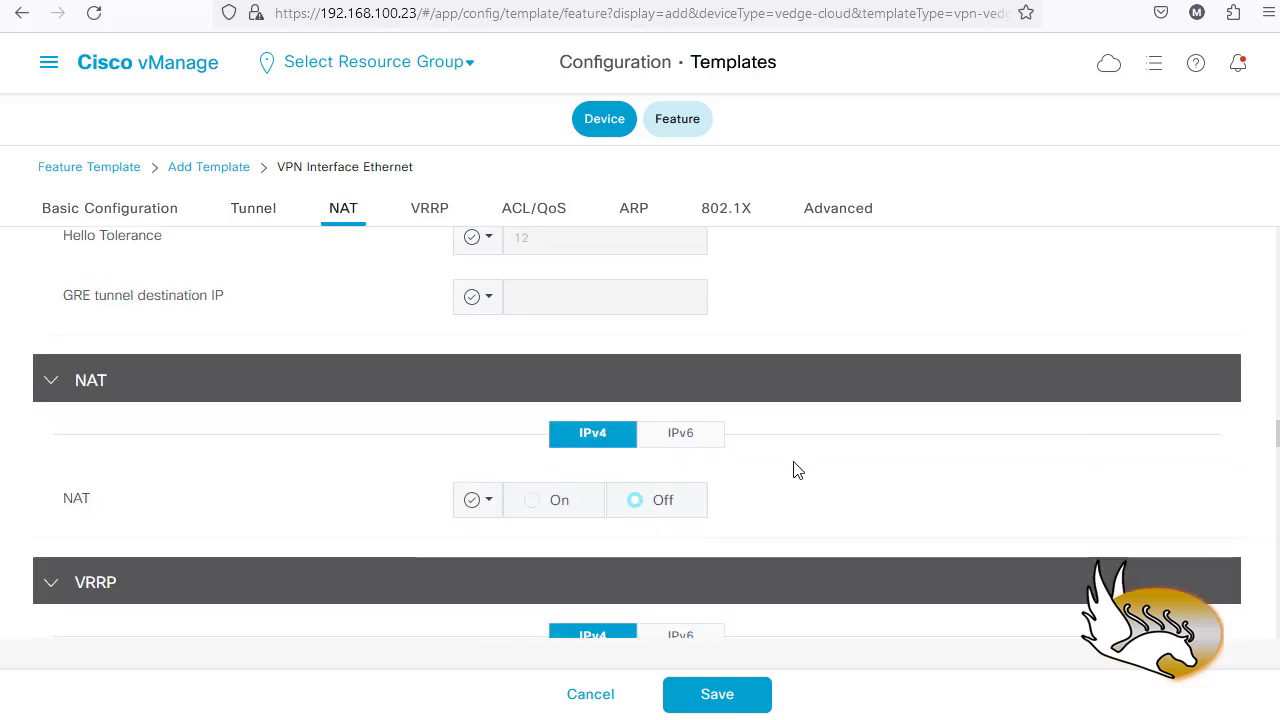
pyautogui.scroll(-3, 798, 470)
pyautogui.scroll(-4, 800, 468)
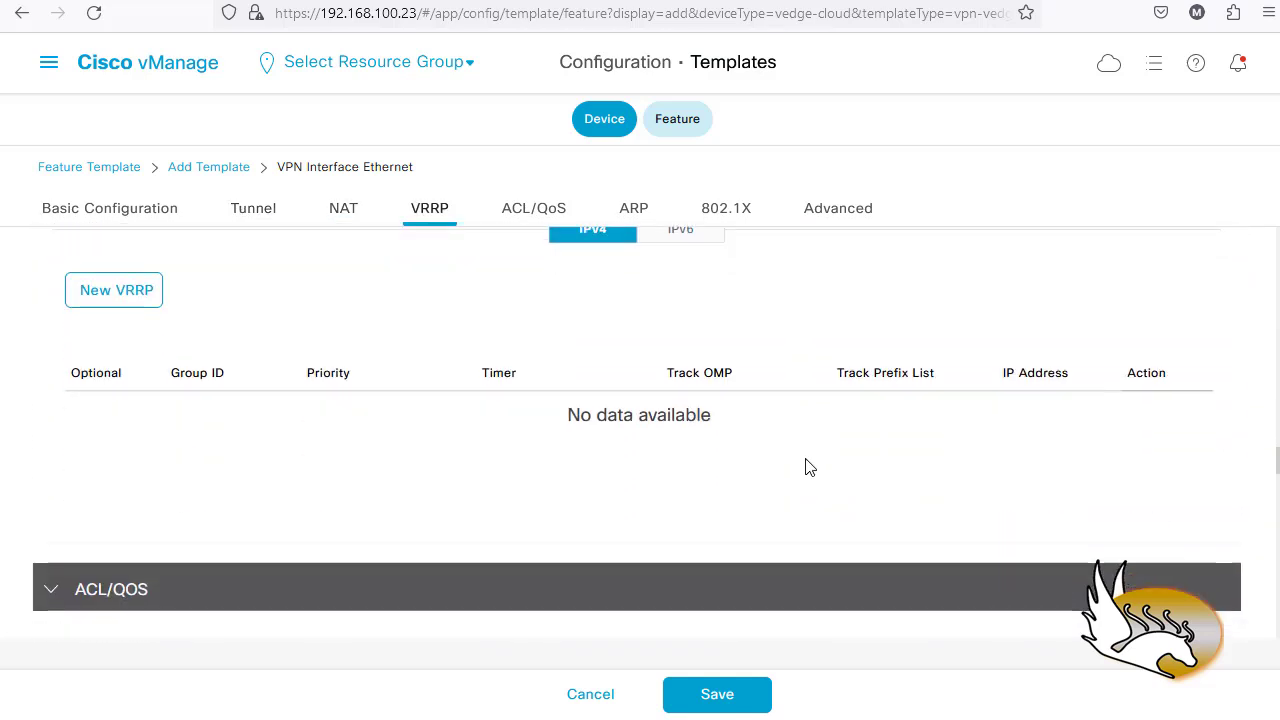
pyautogui.scroll(-9, 809, 468)
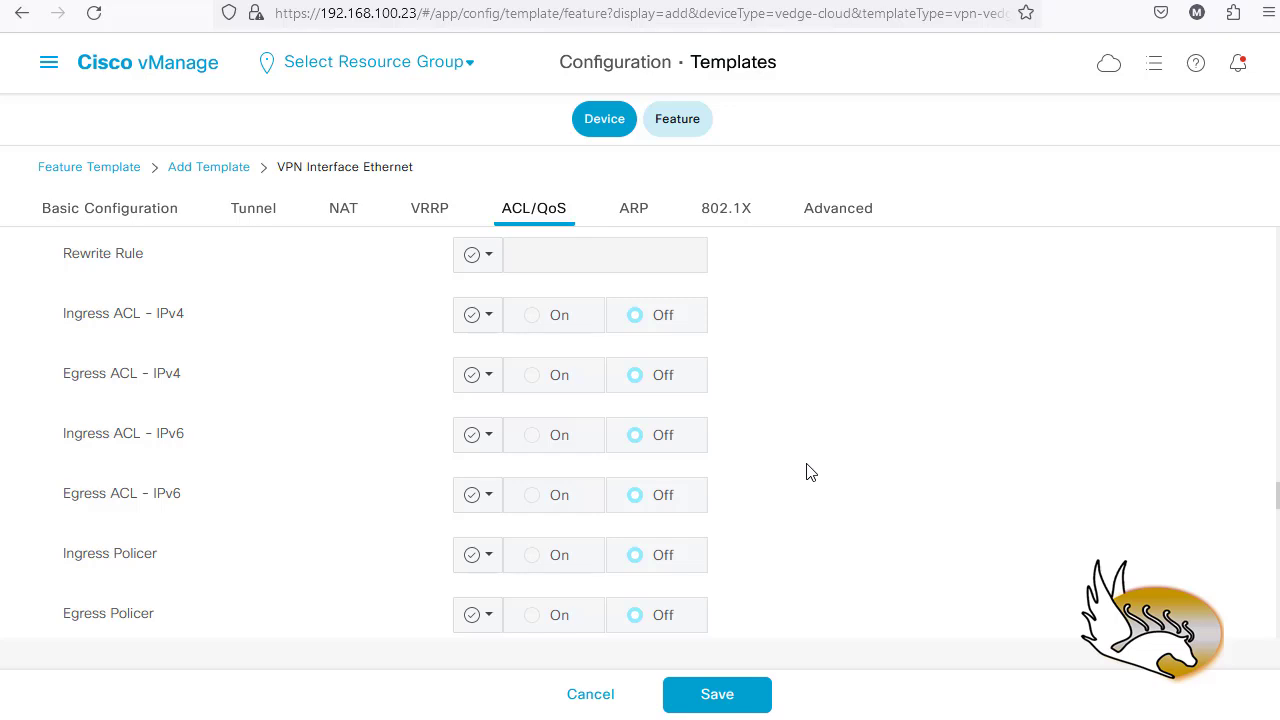
# - Review the ACL/QoS, ARP, 802.1X and Advanced sections, then save the VPN Interface Ethernet template
pyautogui.scroll(-3, 810, 472)
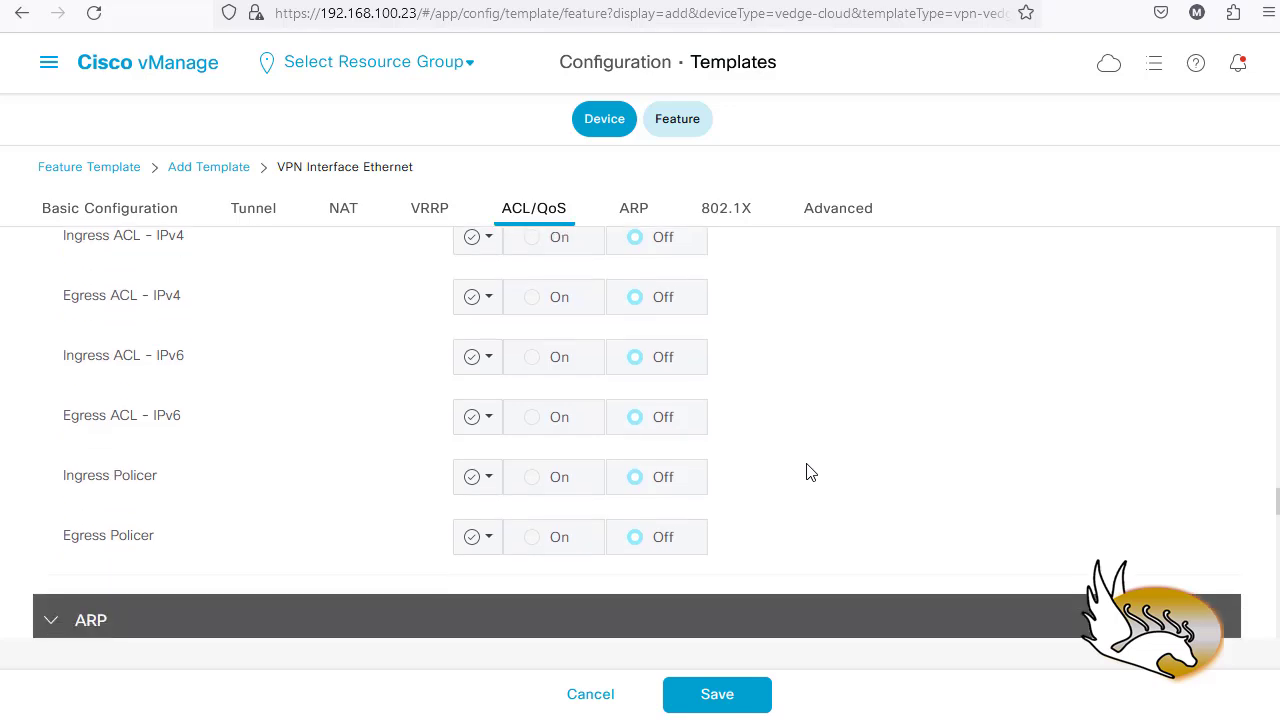
pyautogui.scroll(-9, 810, 472)
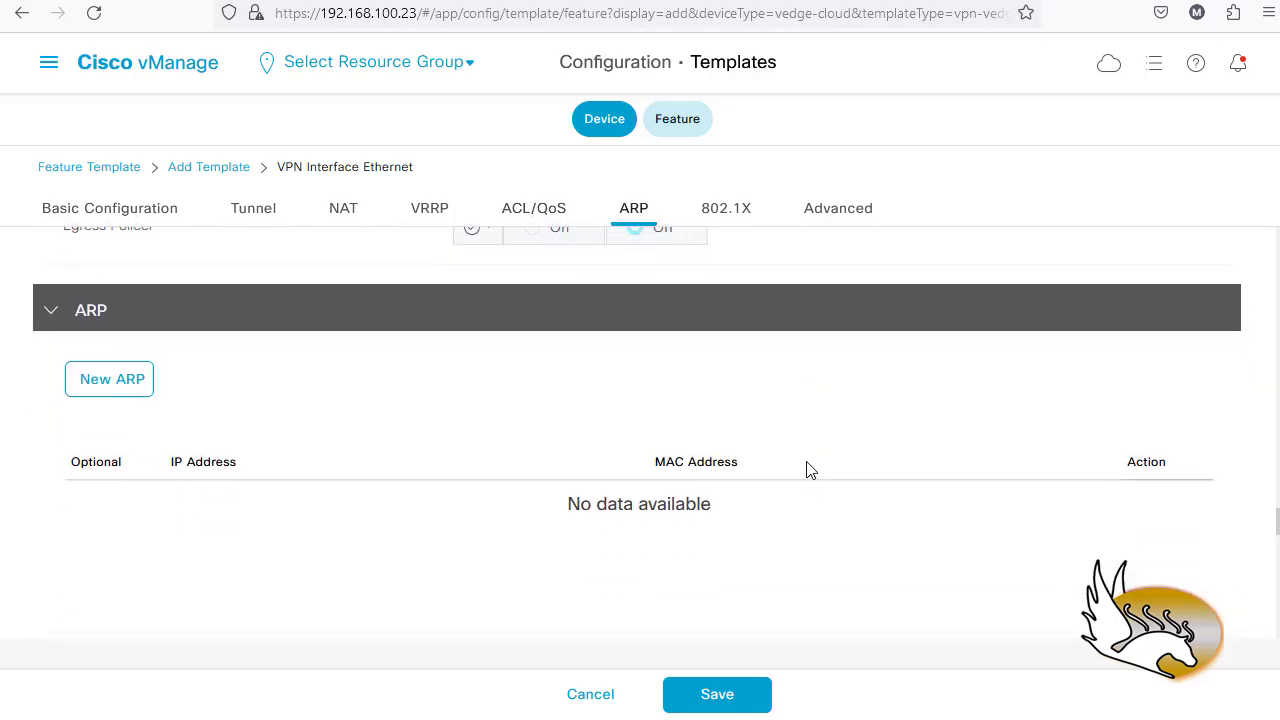
pyautogui.scroll(-3, 471, 337)
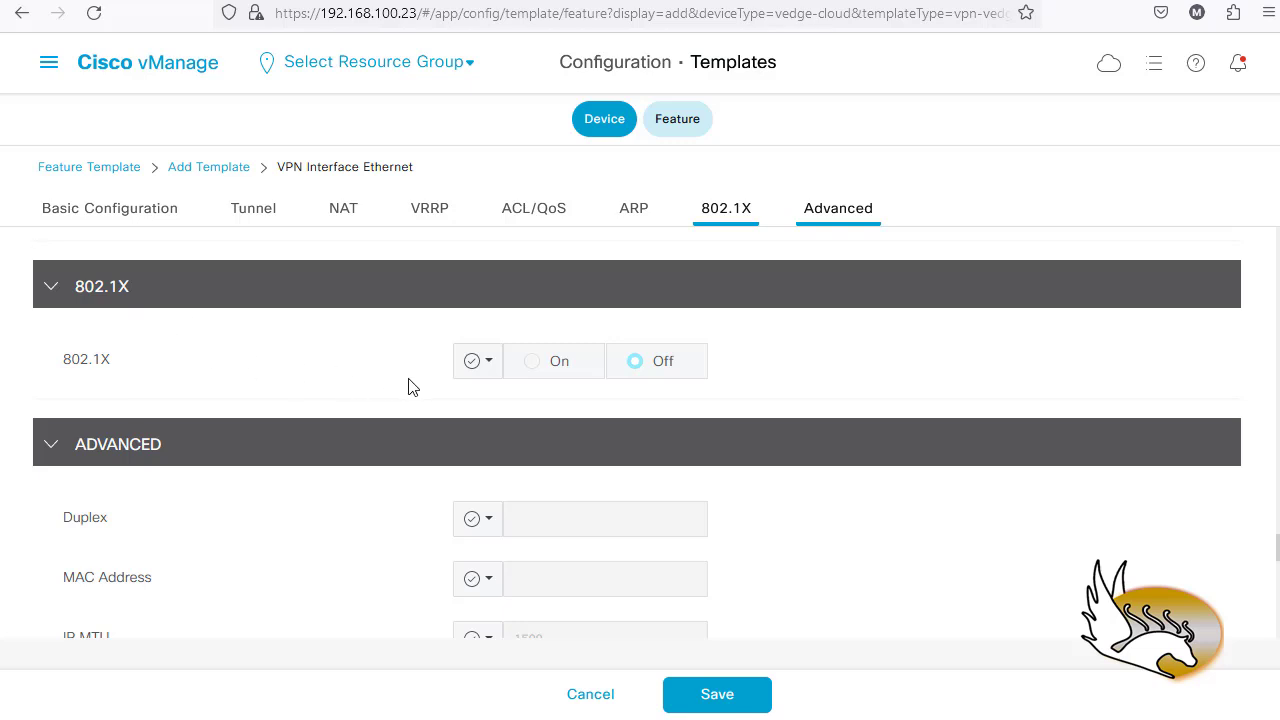
pyautogui.scroll(-3, 418, 398)
pyautogui.scroll(-2, 416, 399)
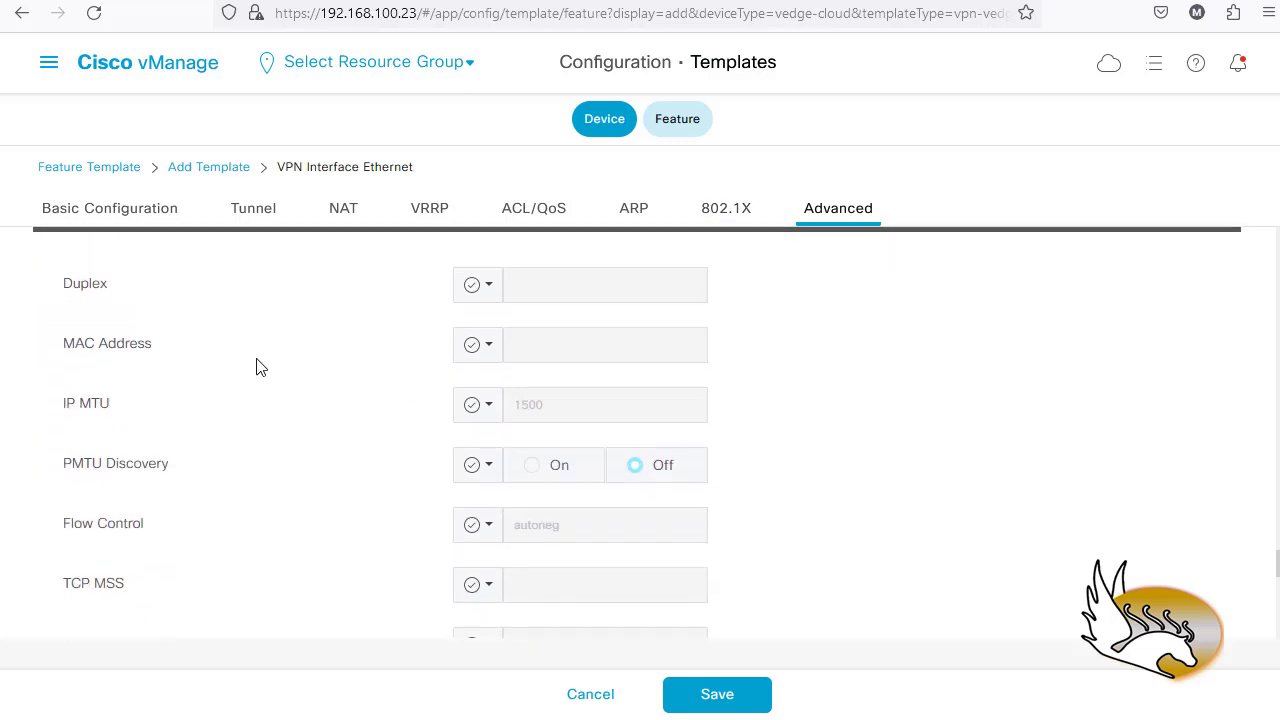
pyautogui.scroll(-2, 171, 343)
pyautogui.scroll(-4, 184, 400)
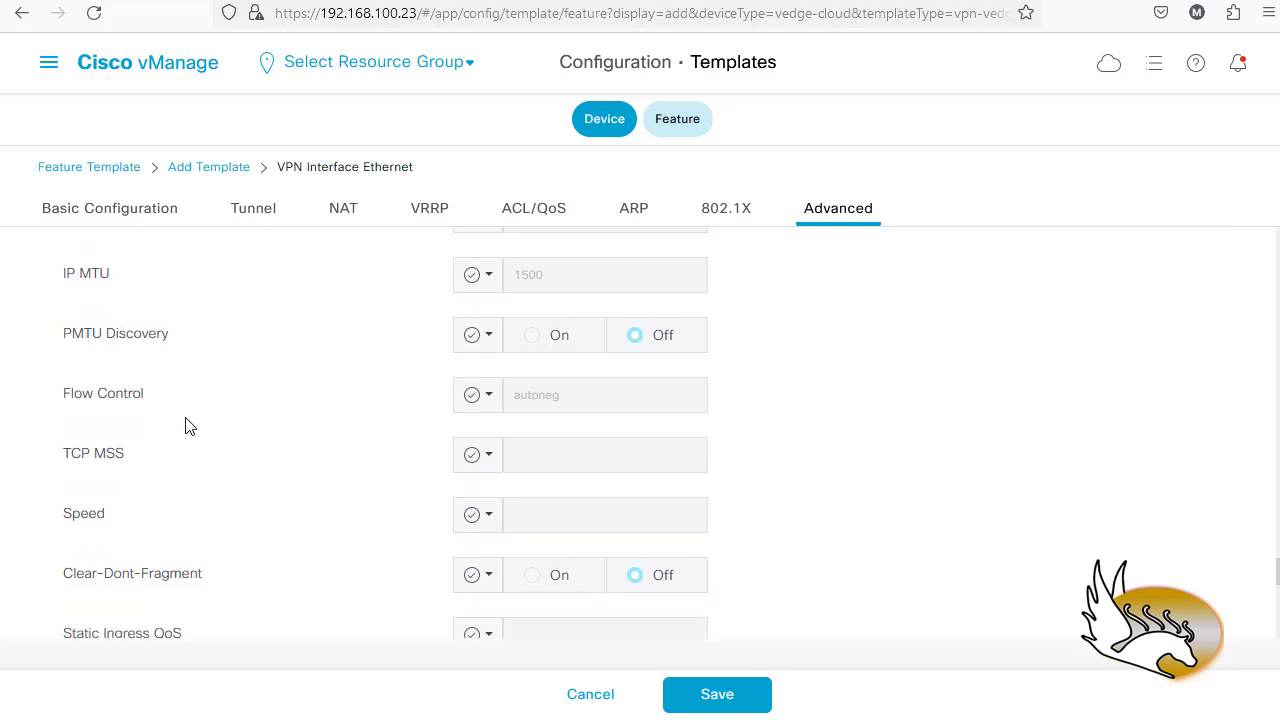
pyautogui.scroll(-5, 198, 452)
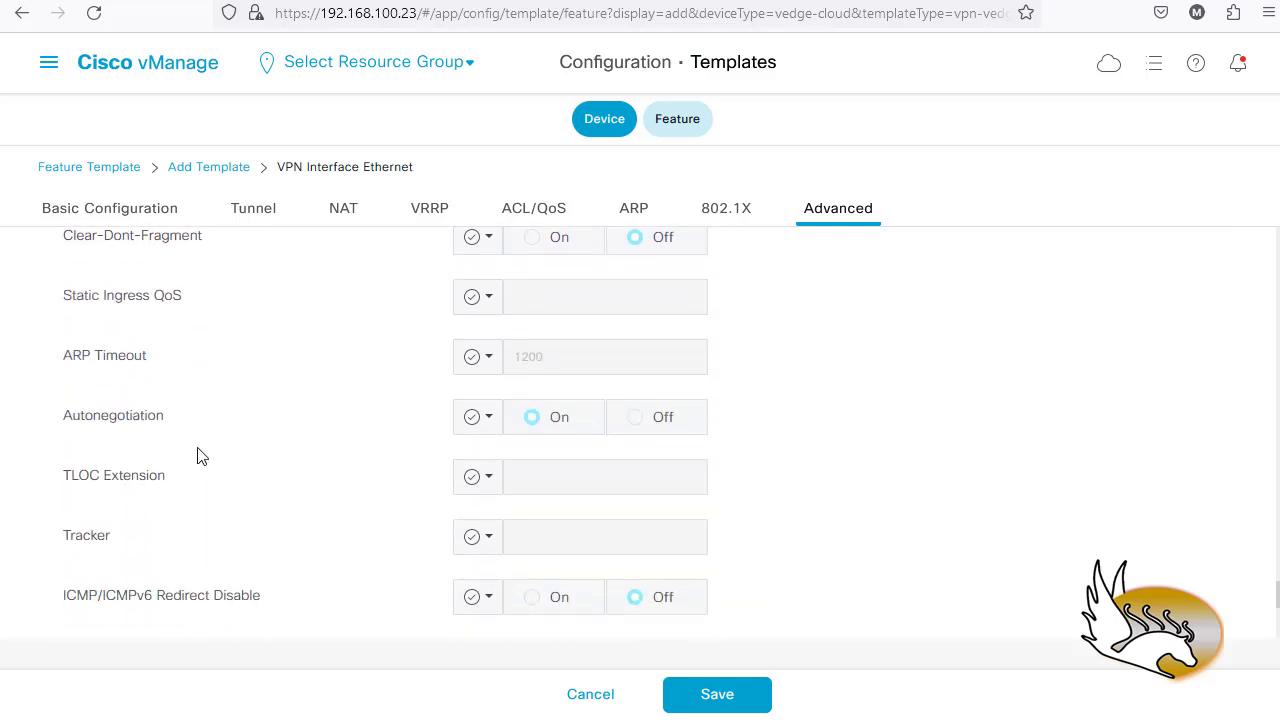
pyautogui.click(714, 682)
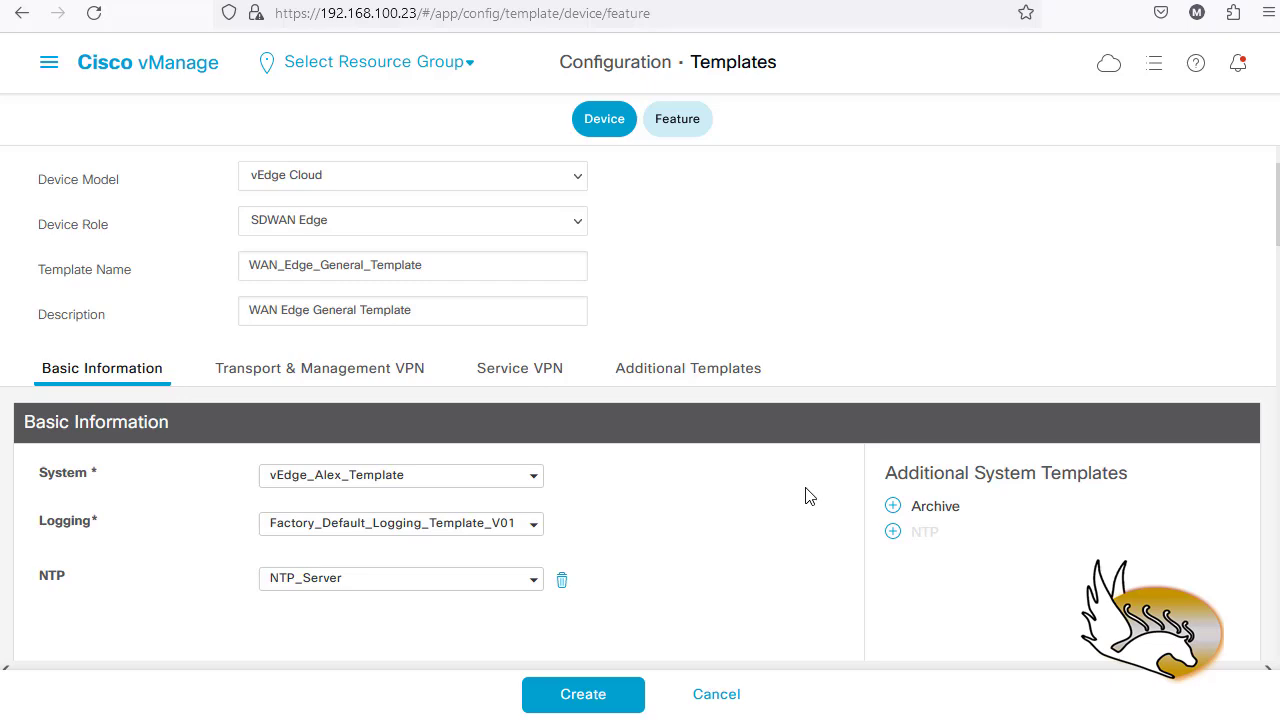
pyautogui.scroll(-8, 791, 503)
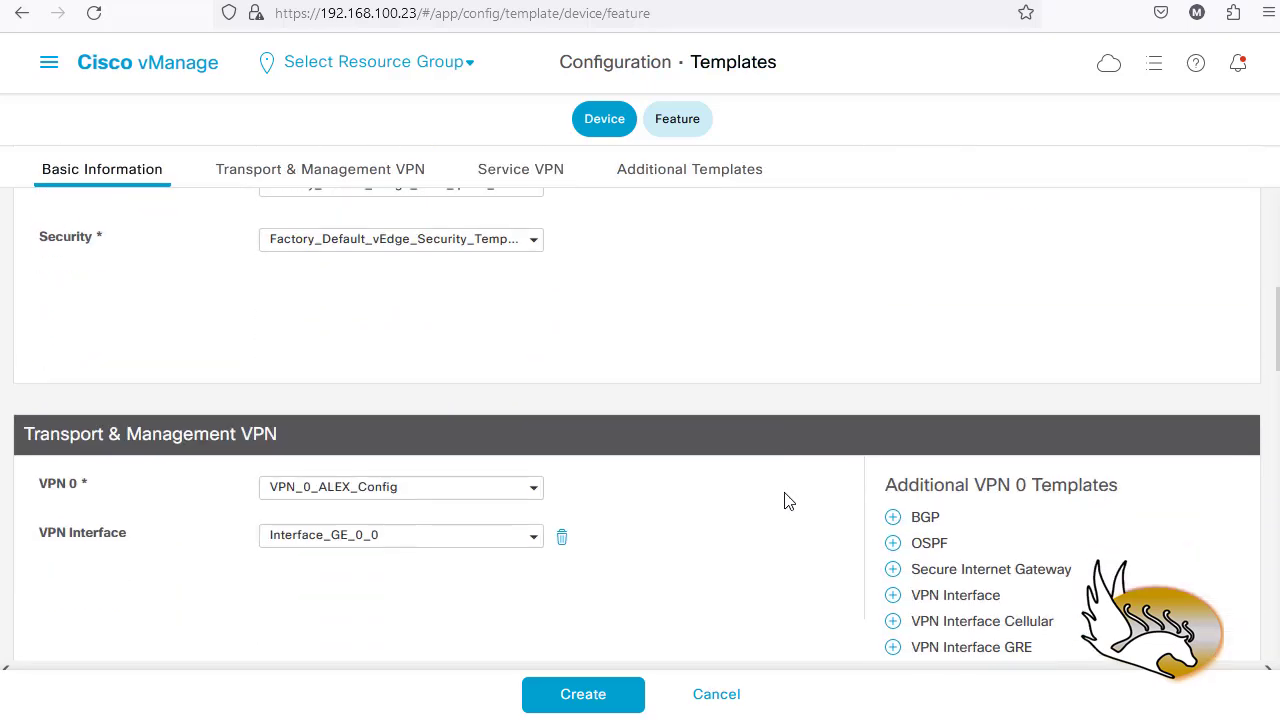
pyautogui.scroll(-1, 787, 500)
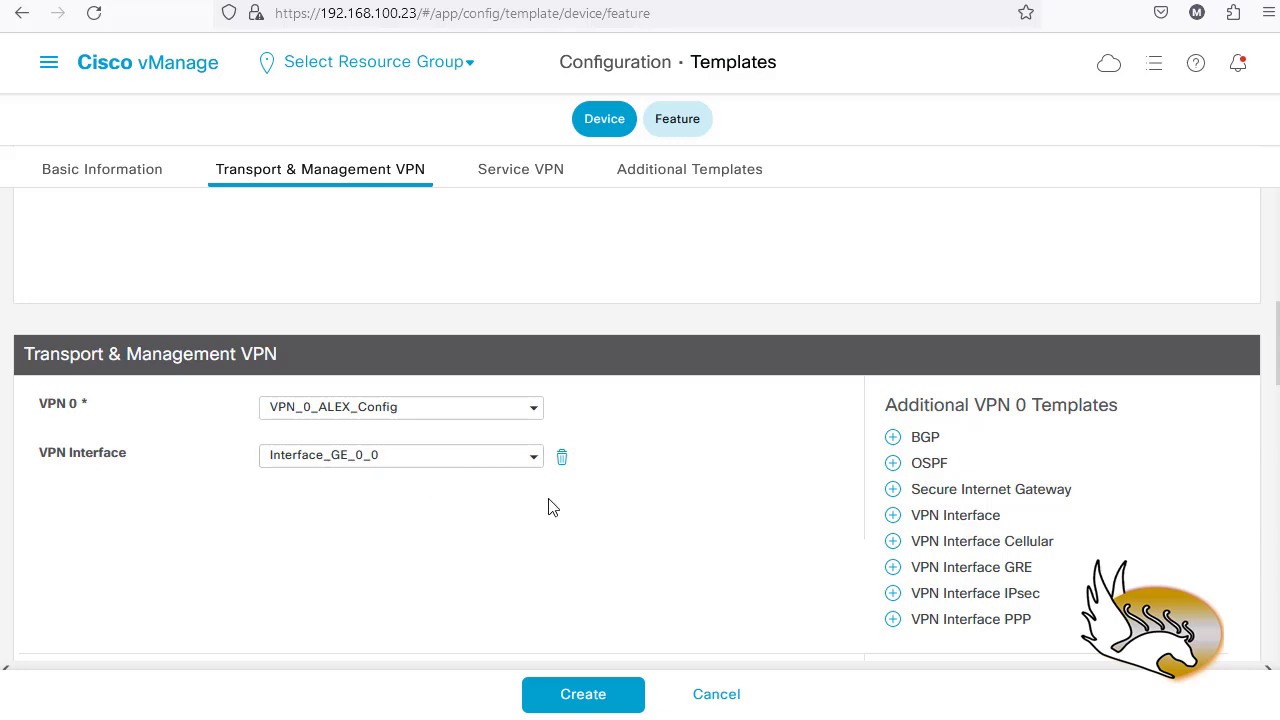
pyautogui.scroll(-1, 560, 507)
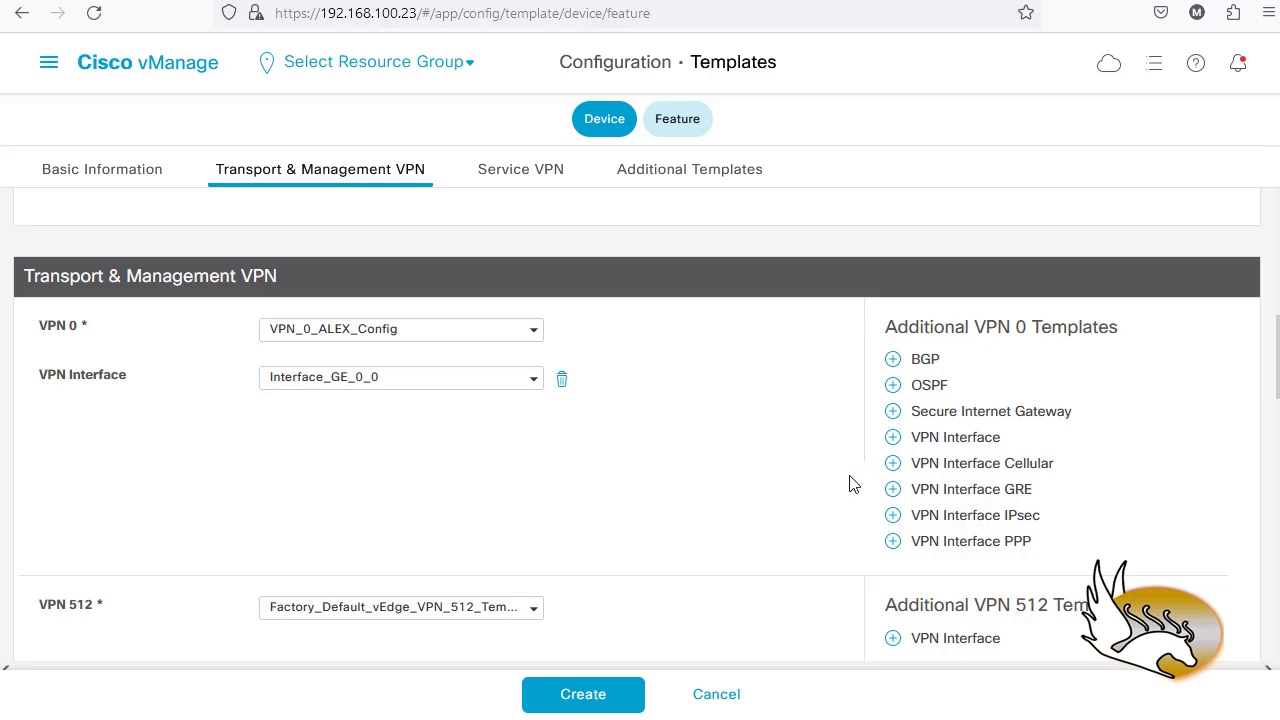
pyautogui.scroll(-1, 698, 495)
pyautogui.scroll(-3, 698, 495)
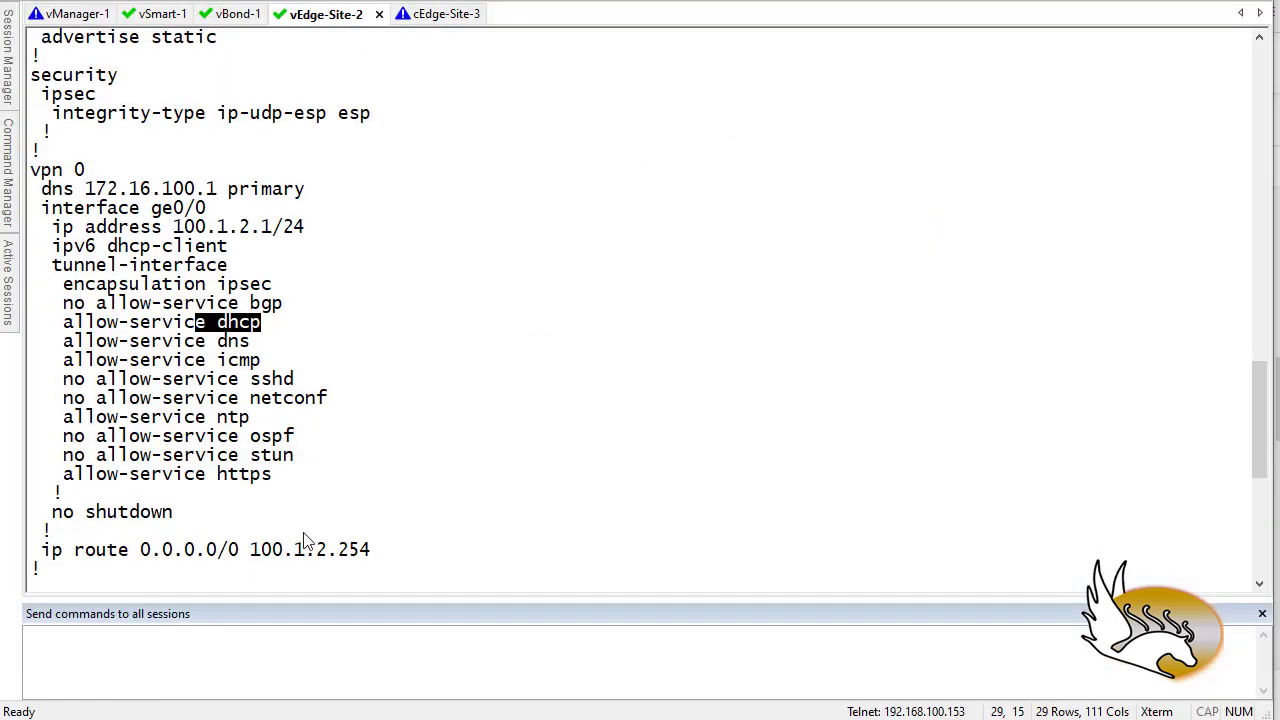
pyautogui.scroll(-4, 338, 524)
pyautogui.scroll(-5, 338, 524)
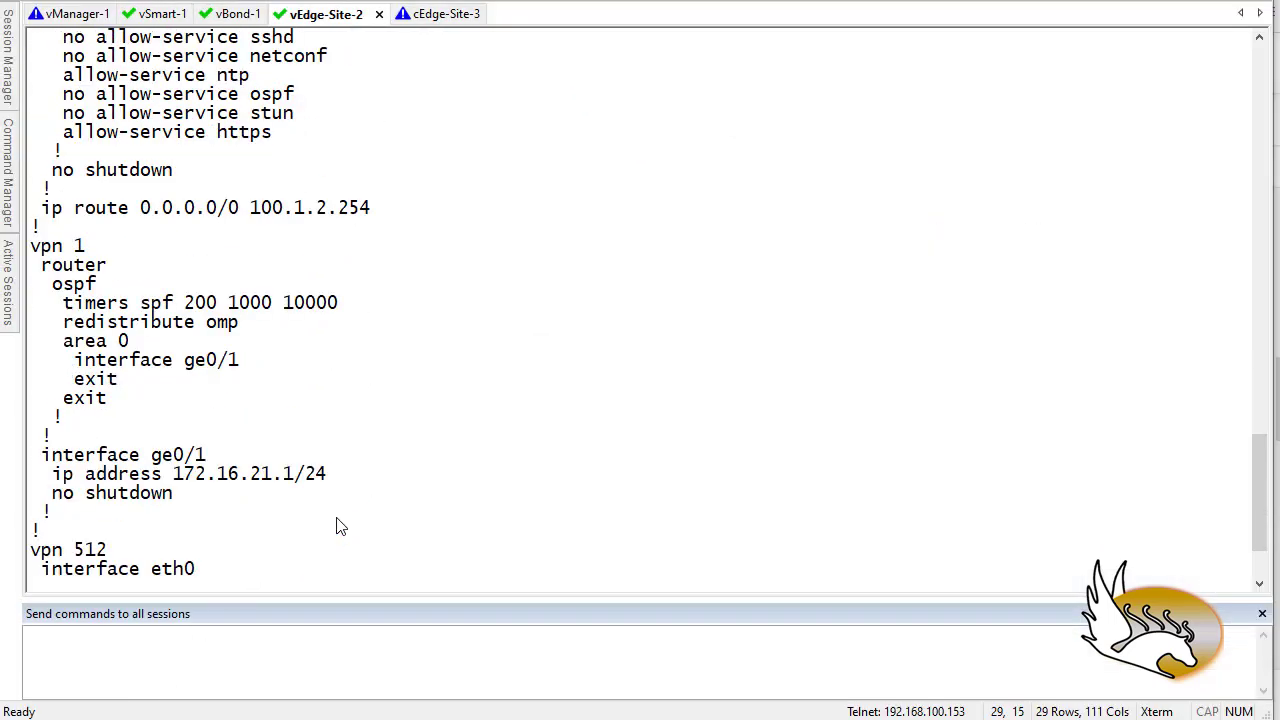
pyautogui.moveTo(198, 458); pyautogui.dragTo(52, 464)
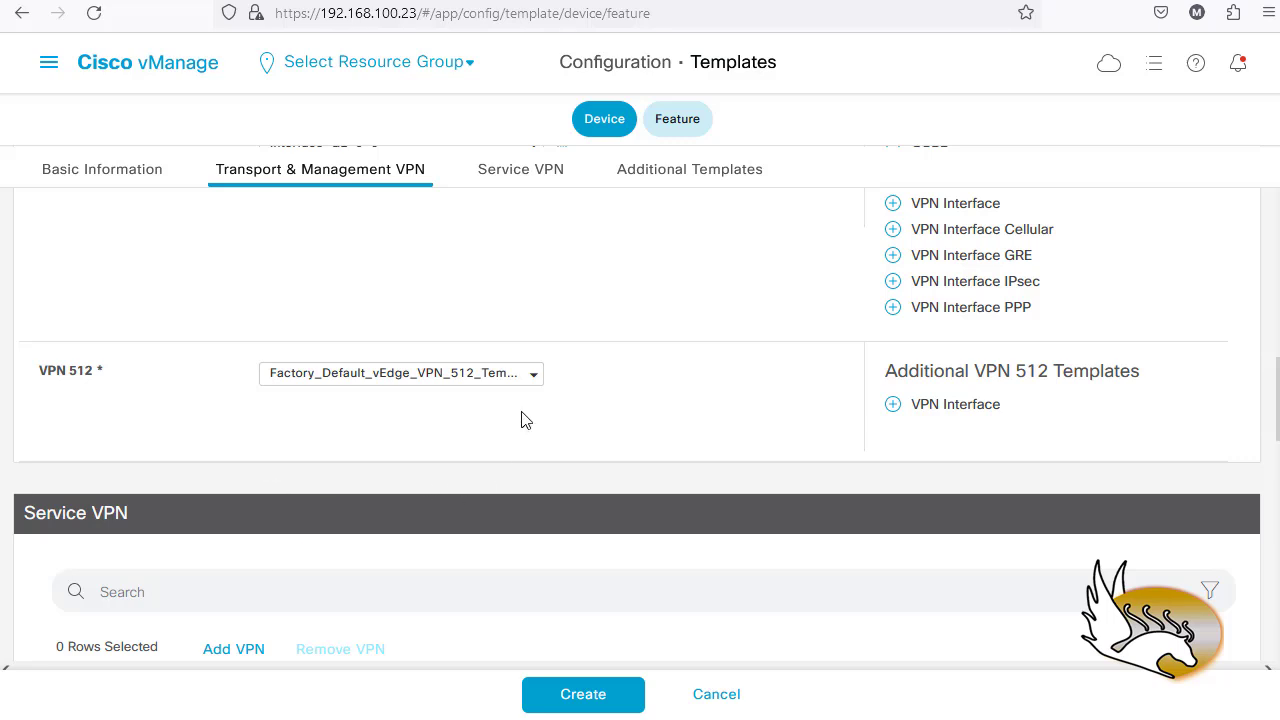
# - Start a new VPN feature template from the VPN 512 template list
pyautogui.click(531, 380)
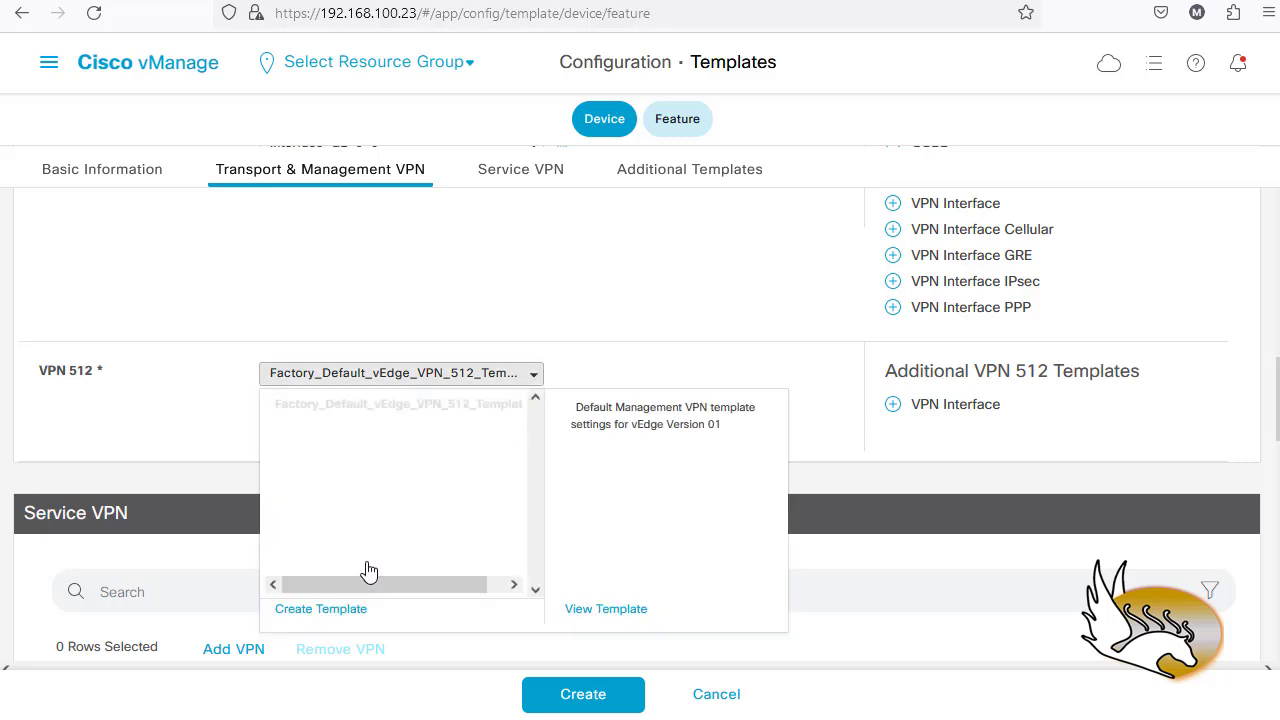
pyautogui.click(334, 609)
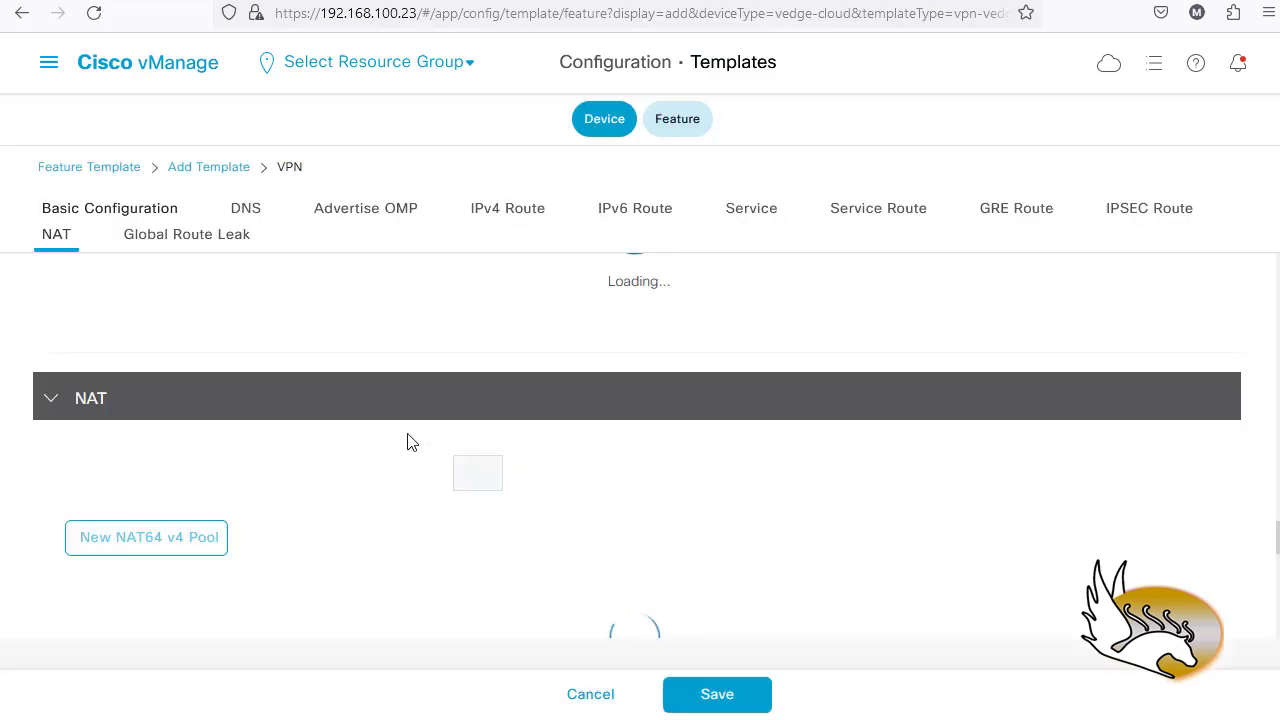
pyautogui.click(131, 212)
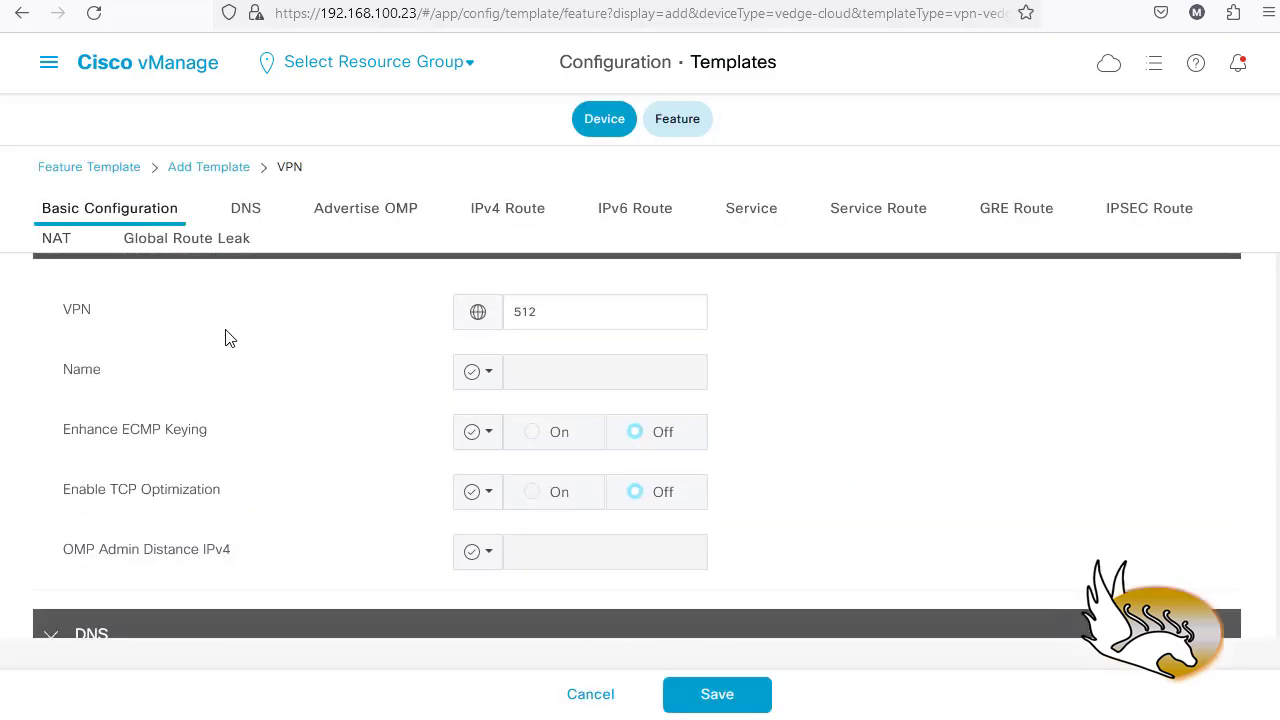
pyautogui.scroll(2, 415, 341)
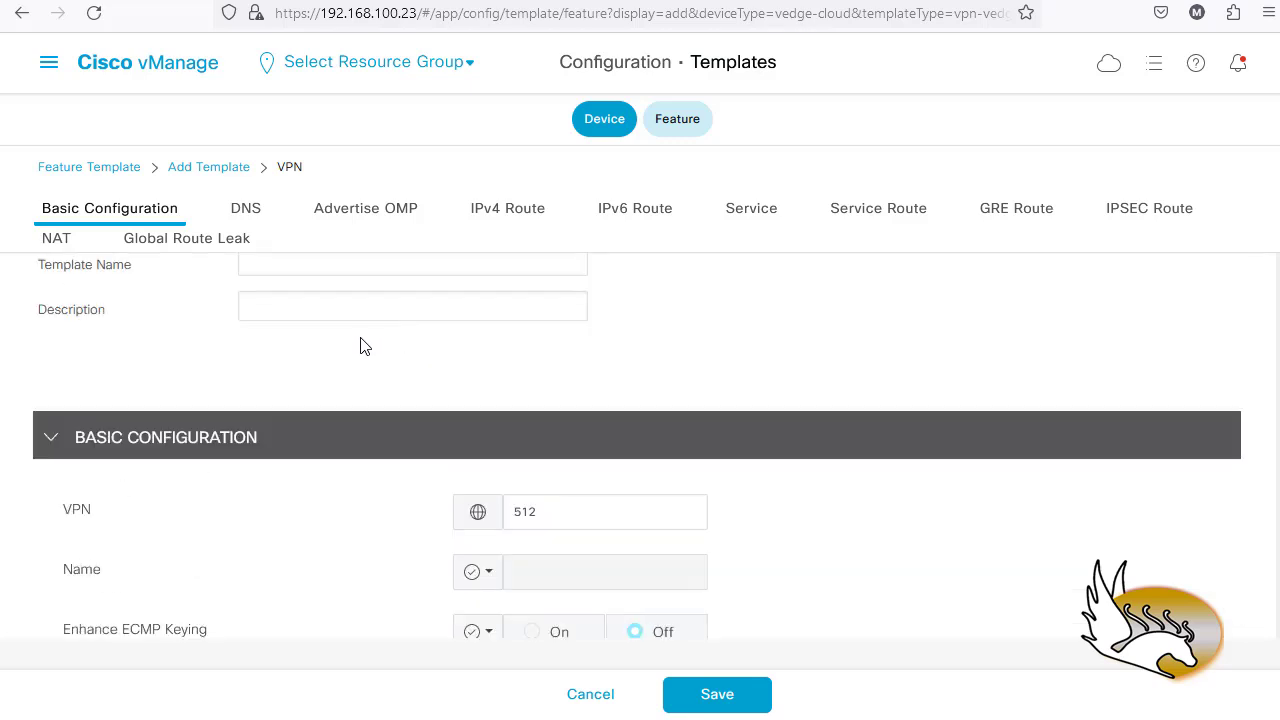
# - Name the template Management_VPN_512 with description 'Management VPN (512)'
pyautogui.click(297, 262)
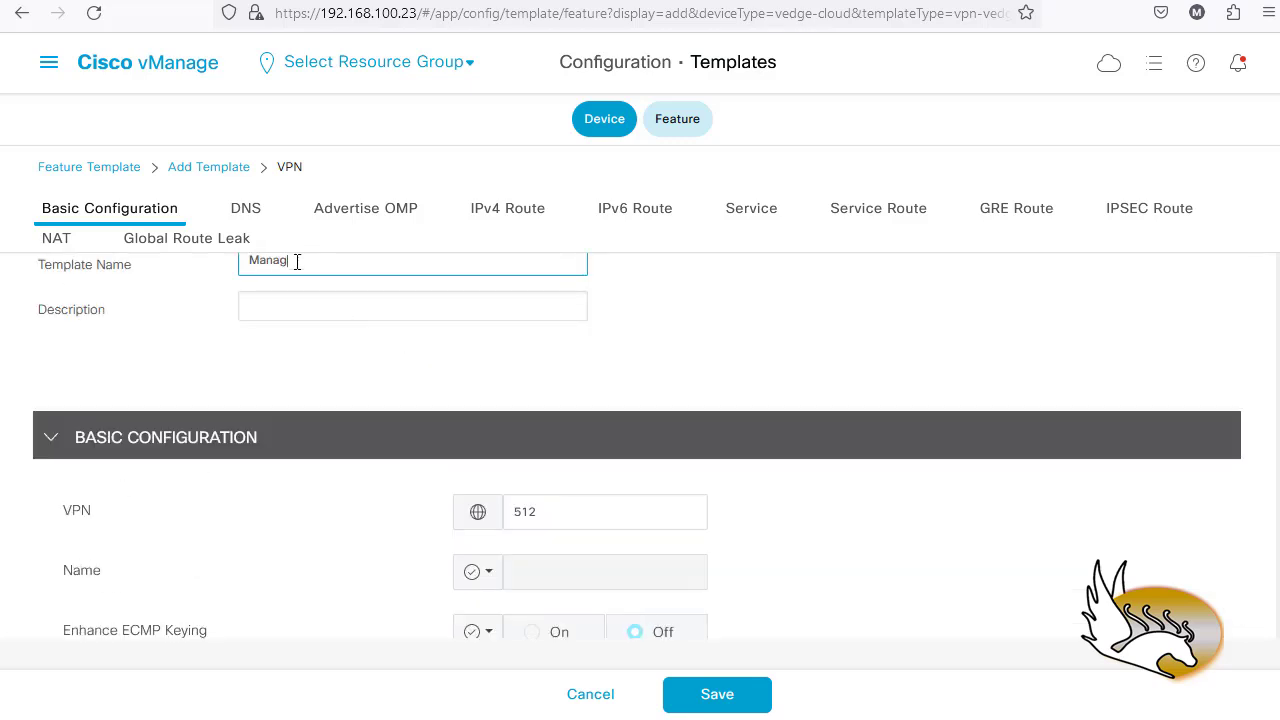
pyautogui.write('Management_VPN_512')
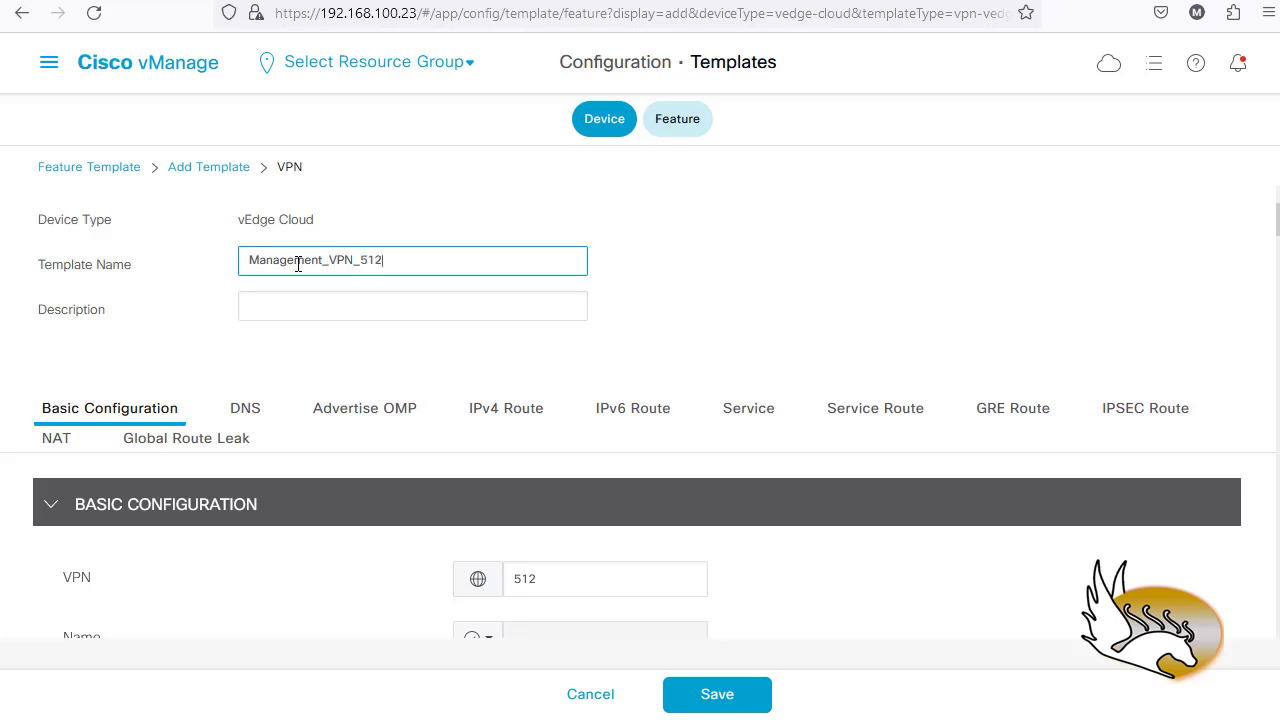
pyautogui.click(306, 296)
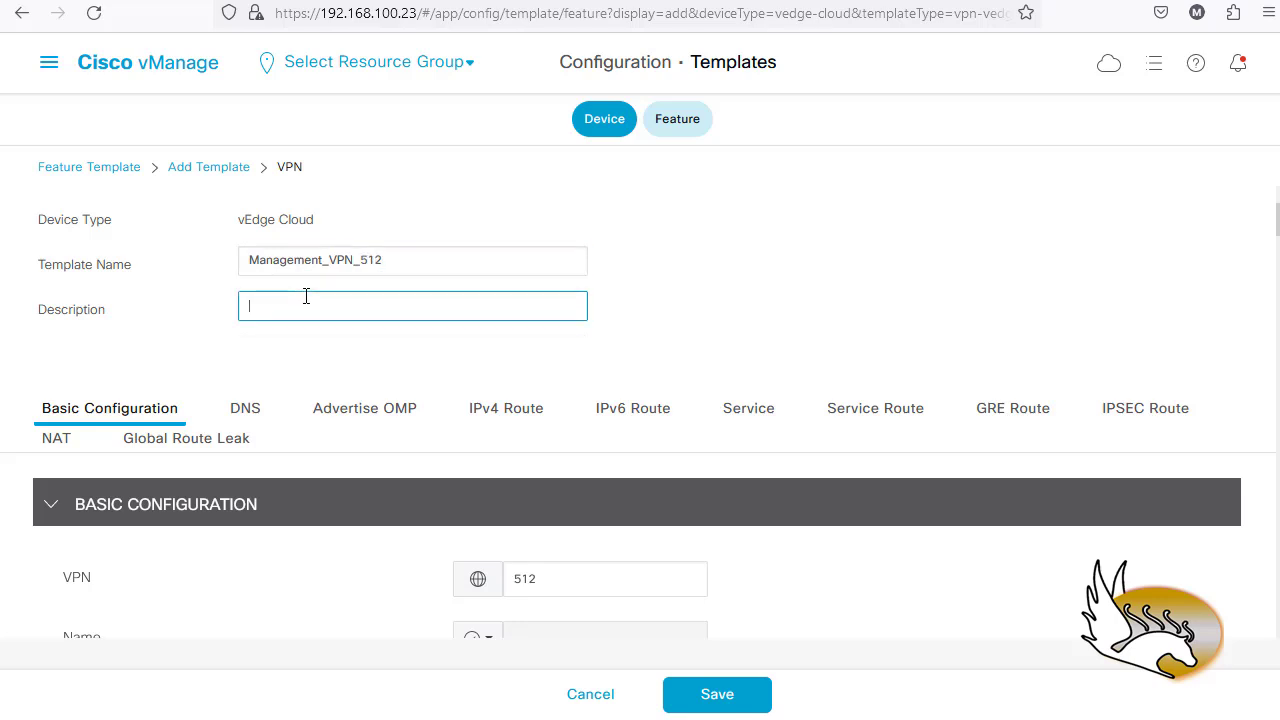
pyautogui.write('Management VPN (512')
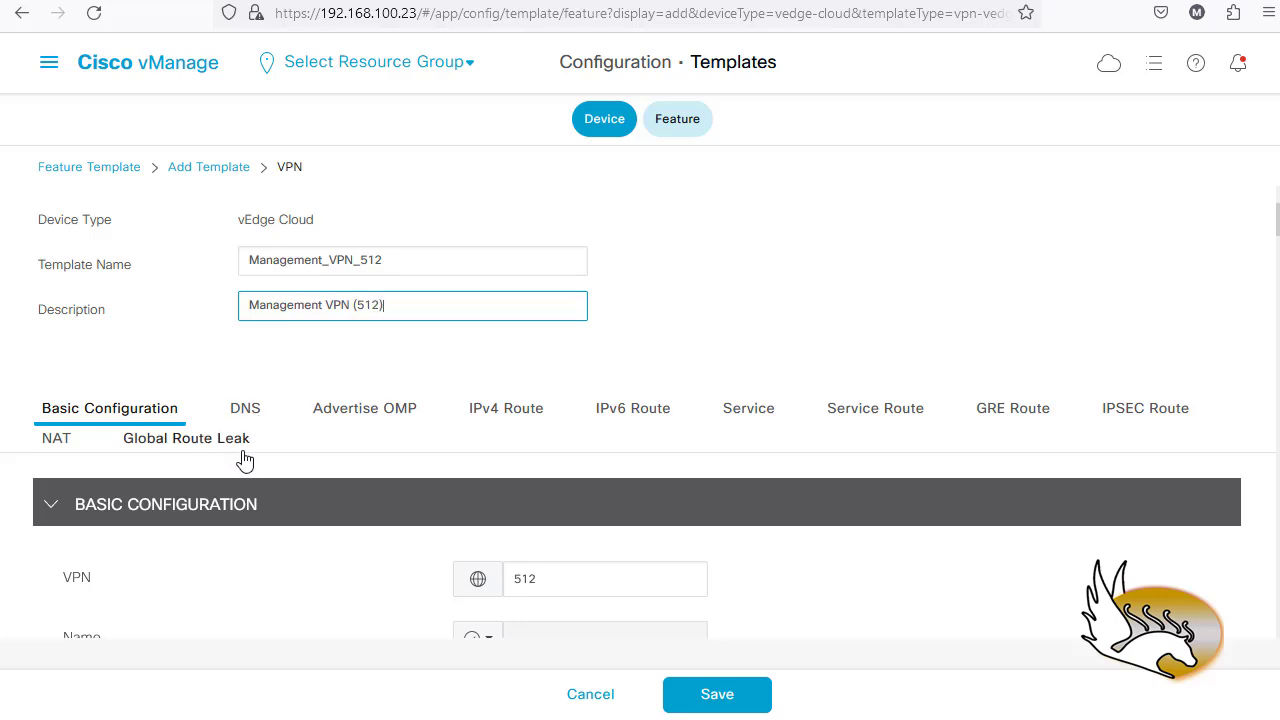
pyautogui.scroll(-1, 273, 518)
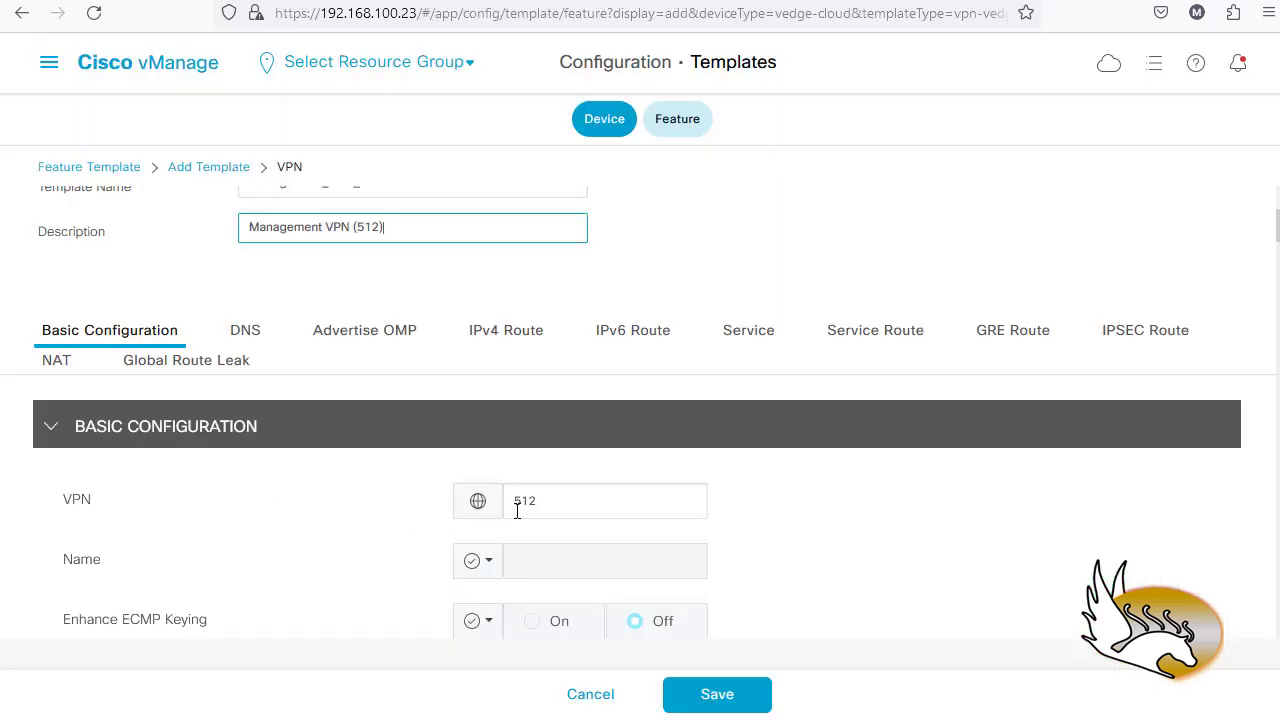
# - Review the IPv6 Route, Service Route, IPSEC Route, NAT and Global Route Leak sections, then save Management_VPN_512
pyautogui.scroll(-3, 515, 510)
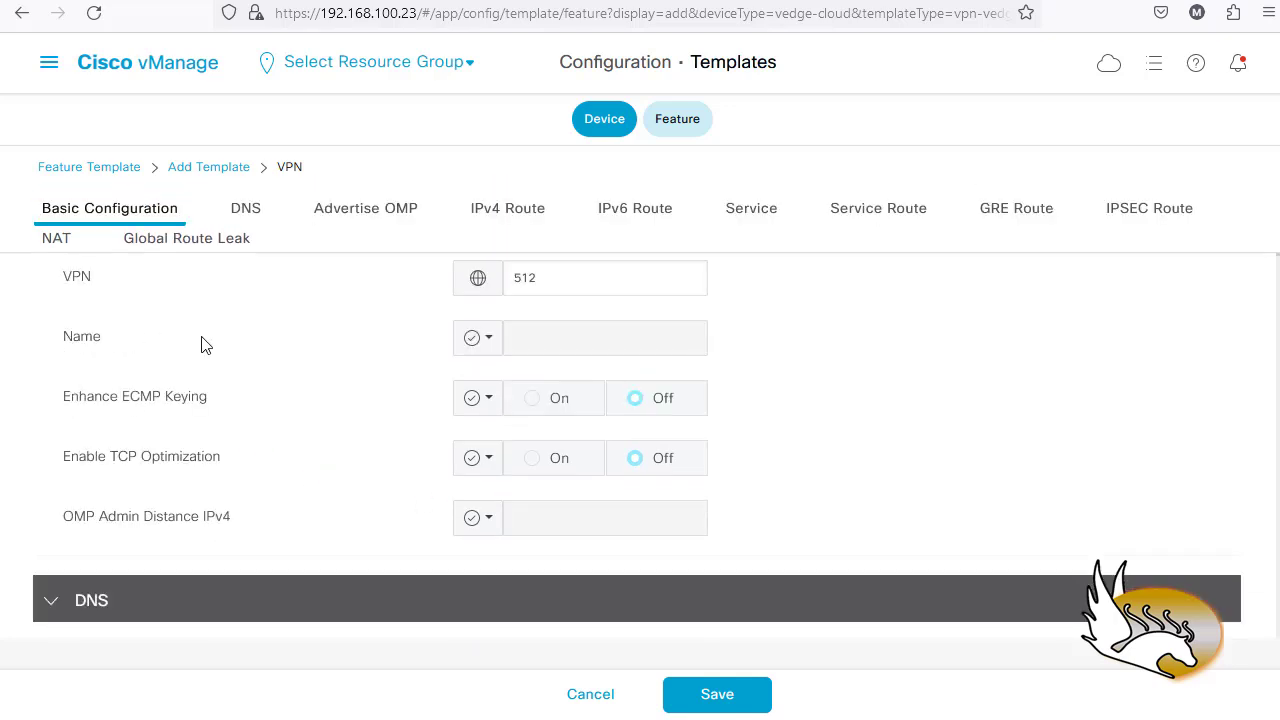
pyautogui.scroll(-3, 396, 418)
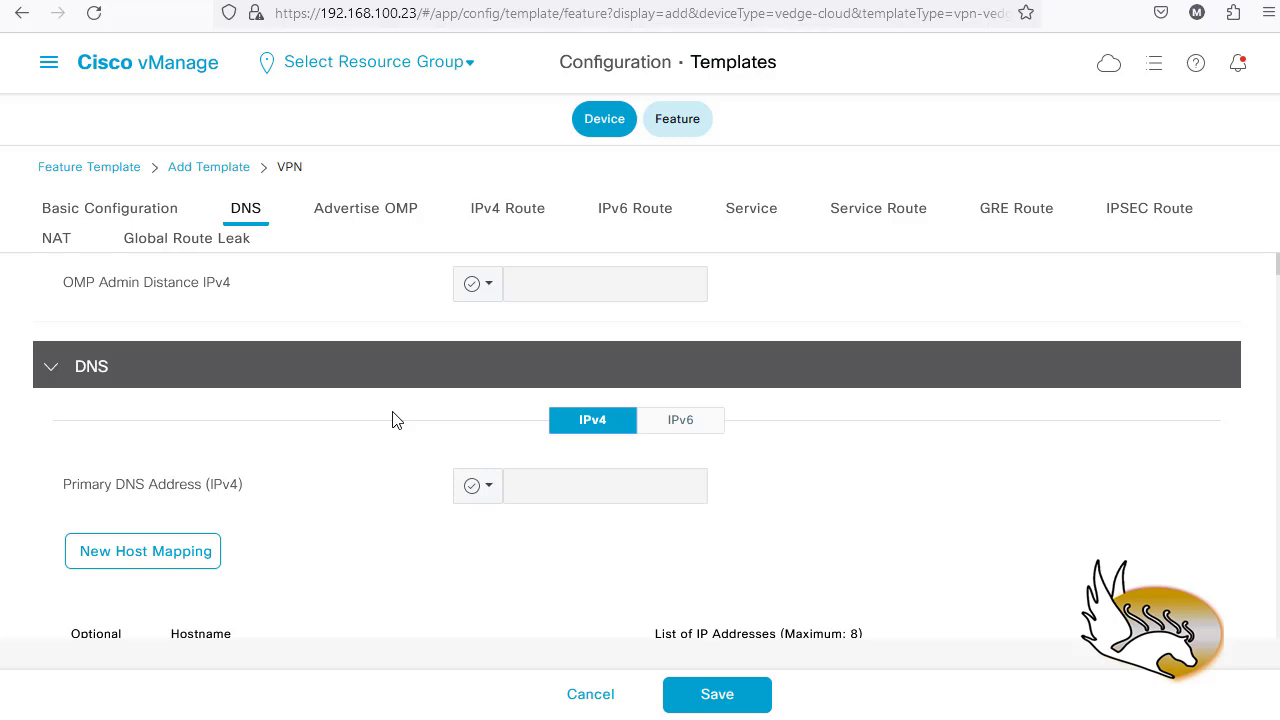
pyautogui.scroll(6, 398, 421)
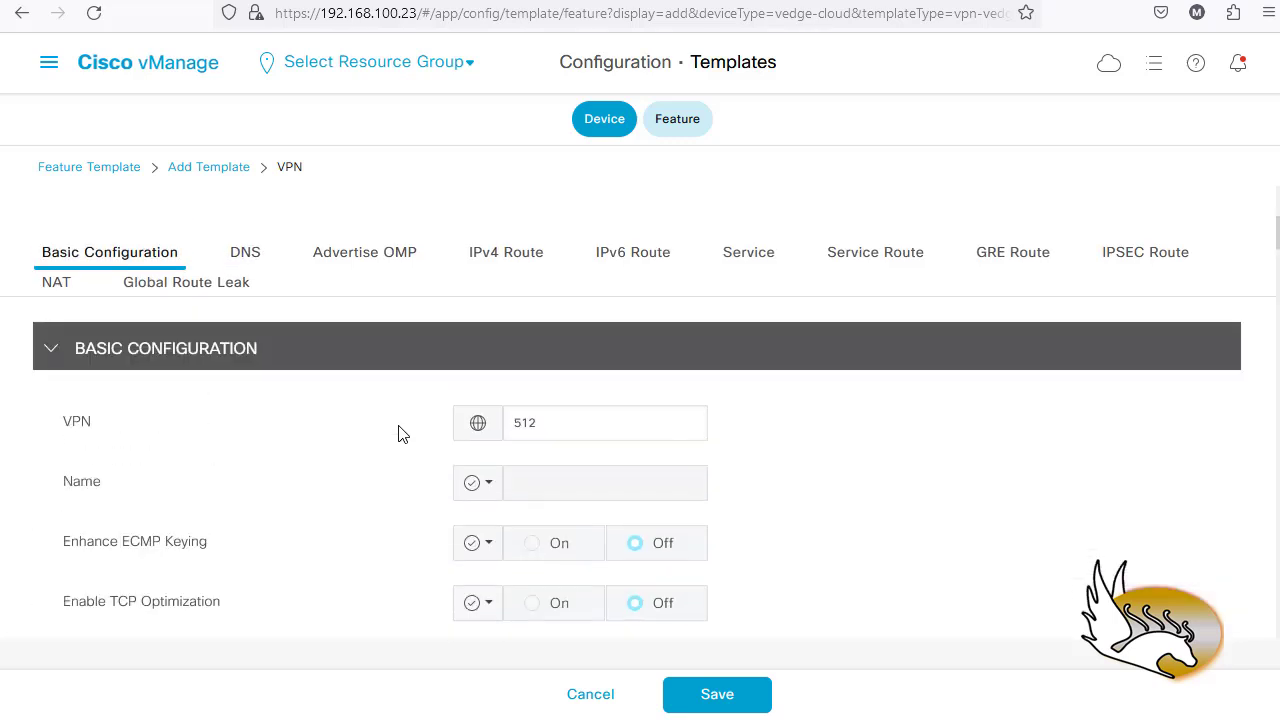
pyautogui.scroll(-3, 396, 456)
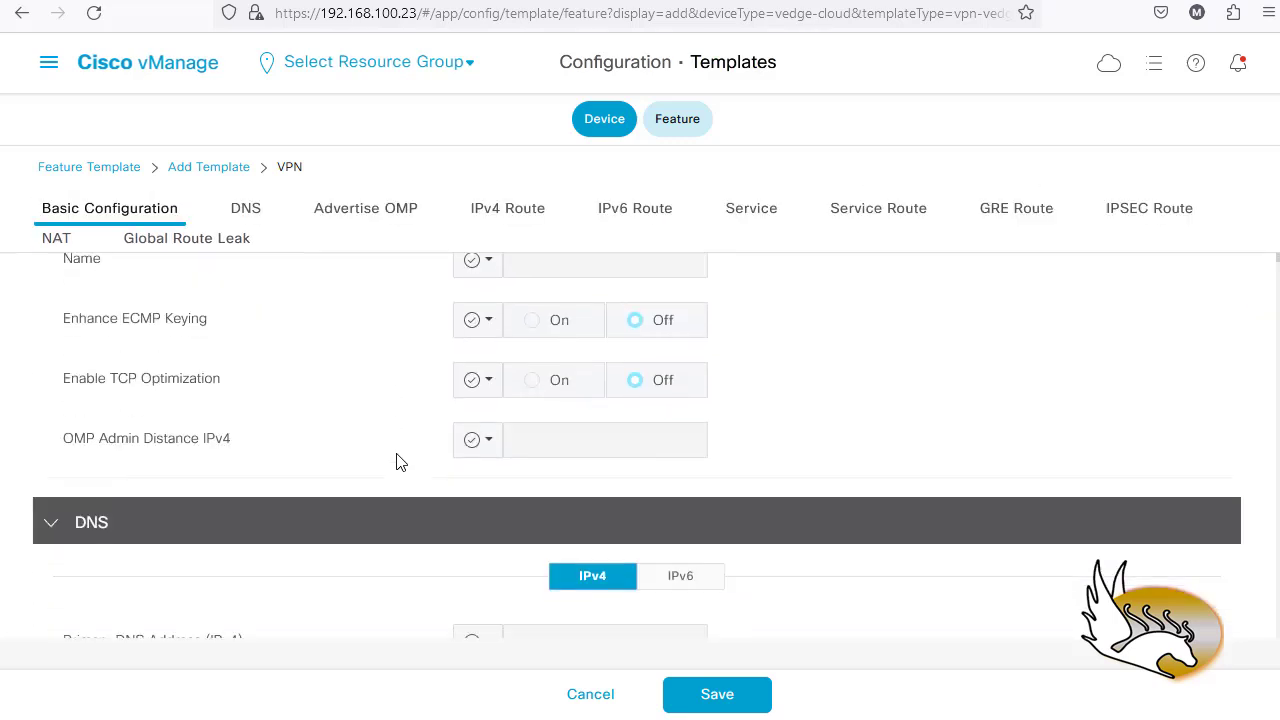
pyautogui.scroll(-3, 400, 460)
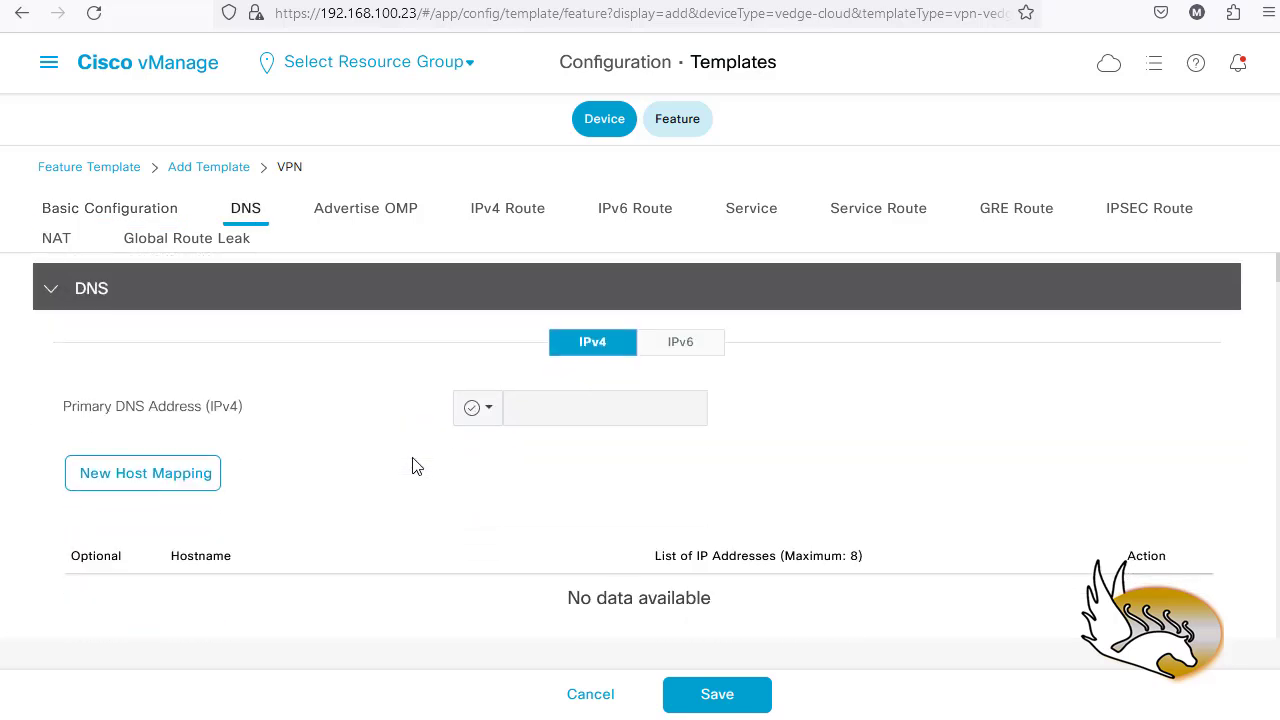
pyautogui.scroll(-4, 454, 434)
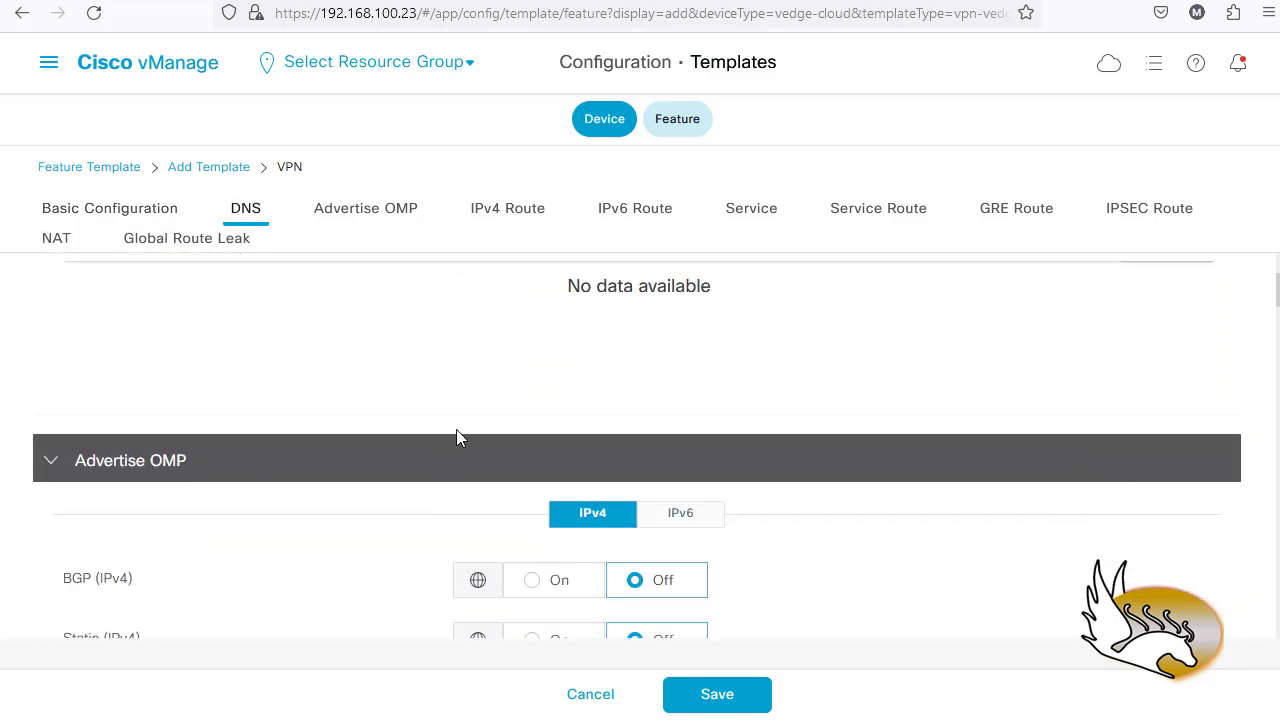
pyautogui.scroll(-9, 456, 437)
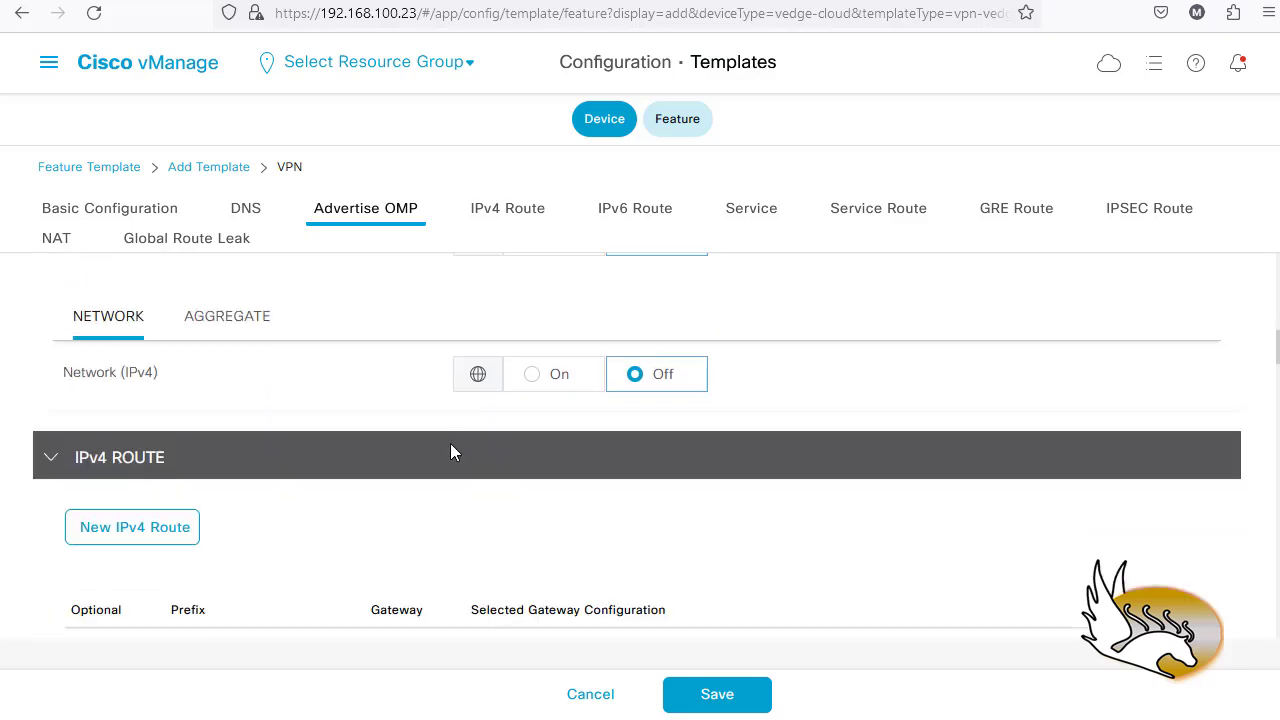
pyautogui.scroll(-9, 450, 450)
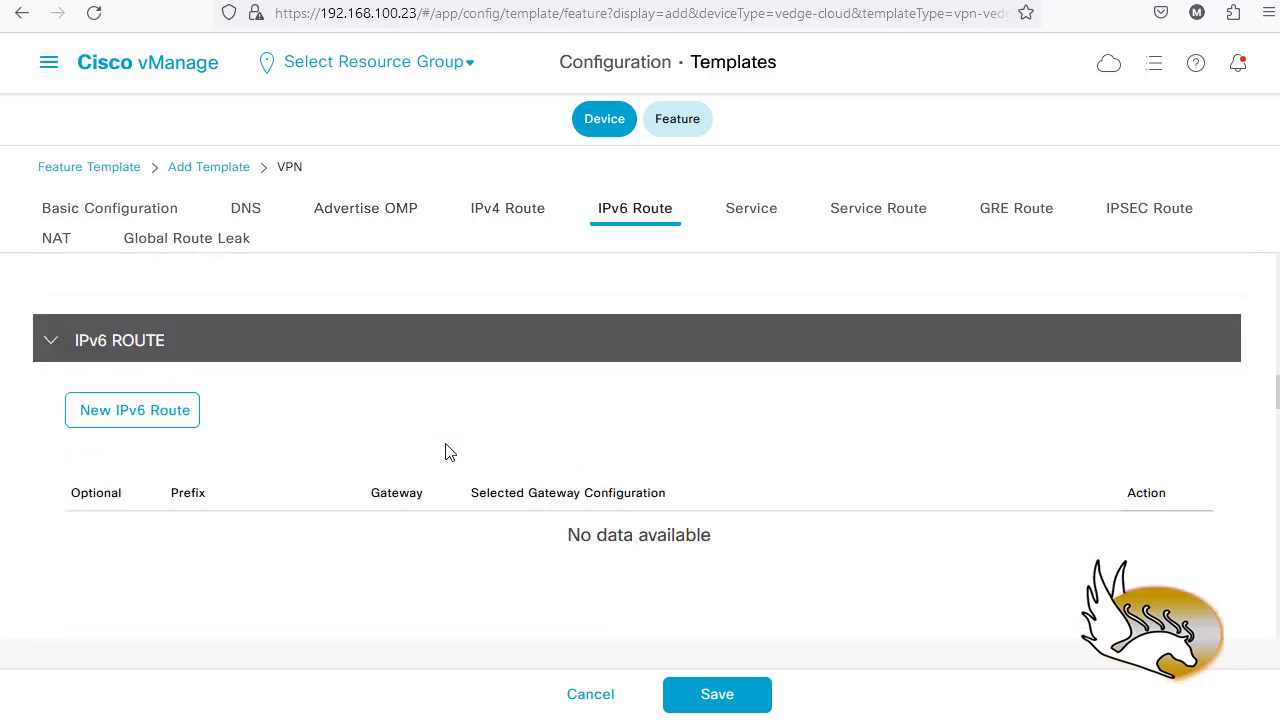
pyautogui.scroll(-10, 446, 452)
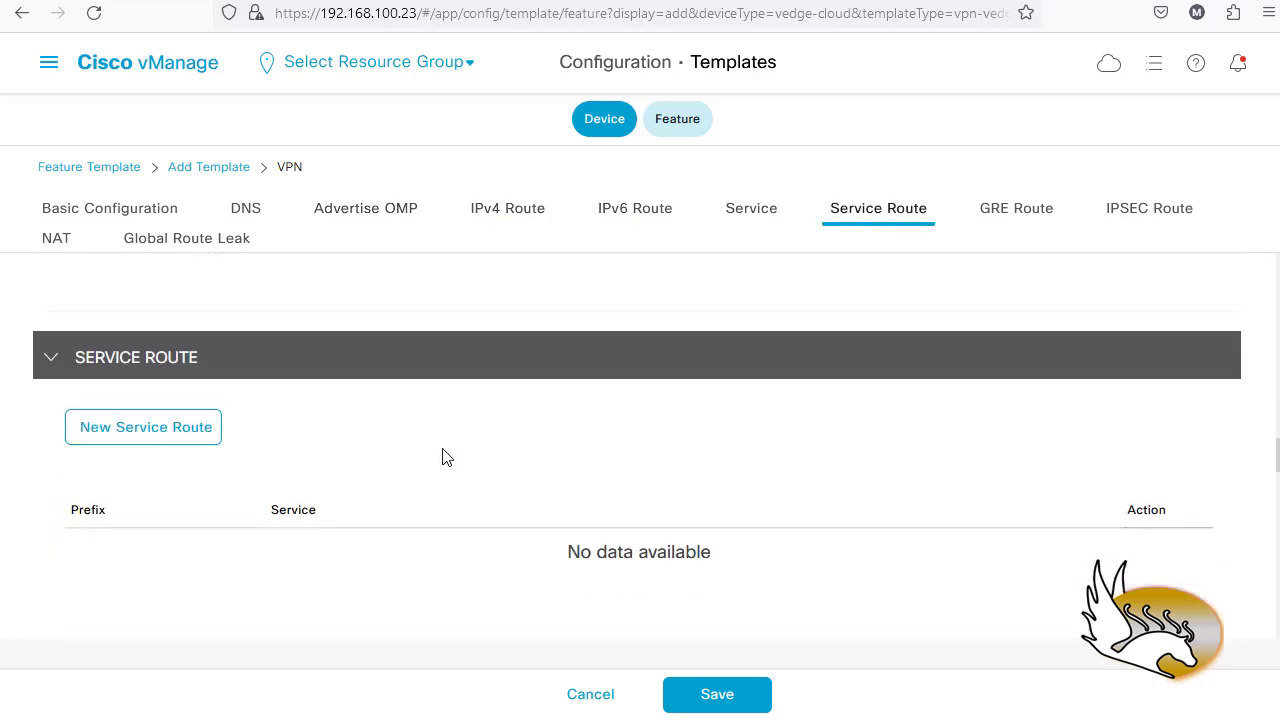
pyautogui.scroll(-9, 446, 462)
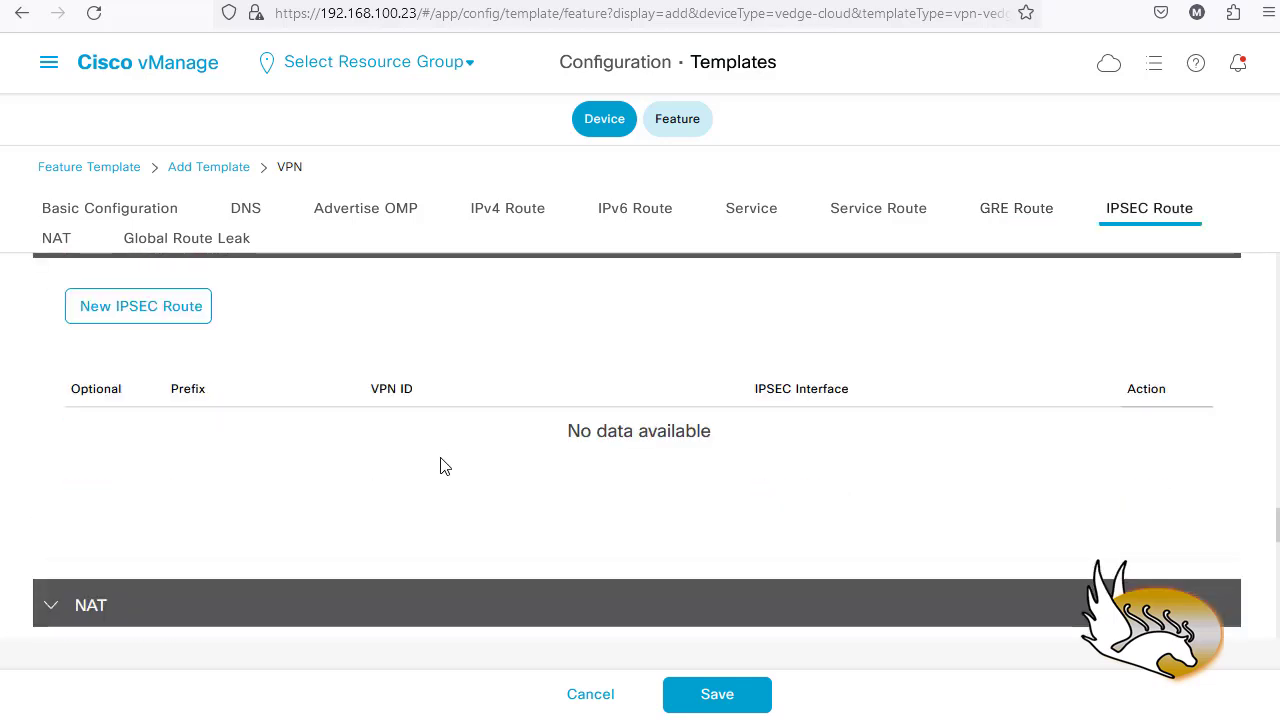
pyautogui.scroll(-7, 444, 466)
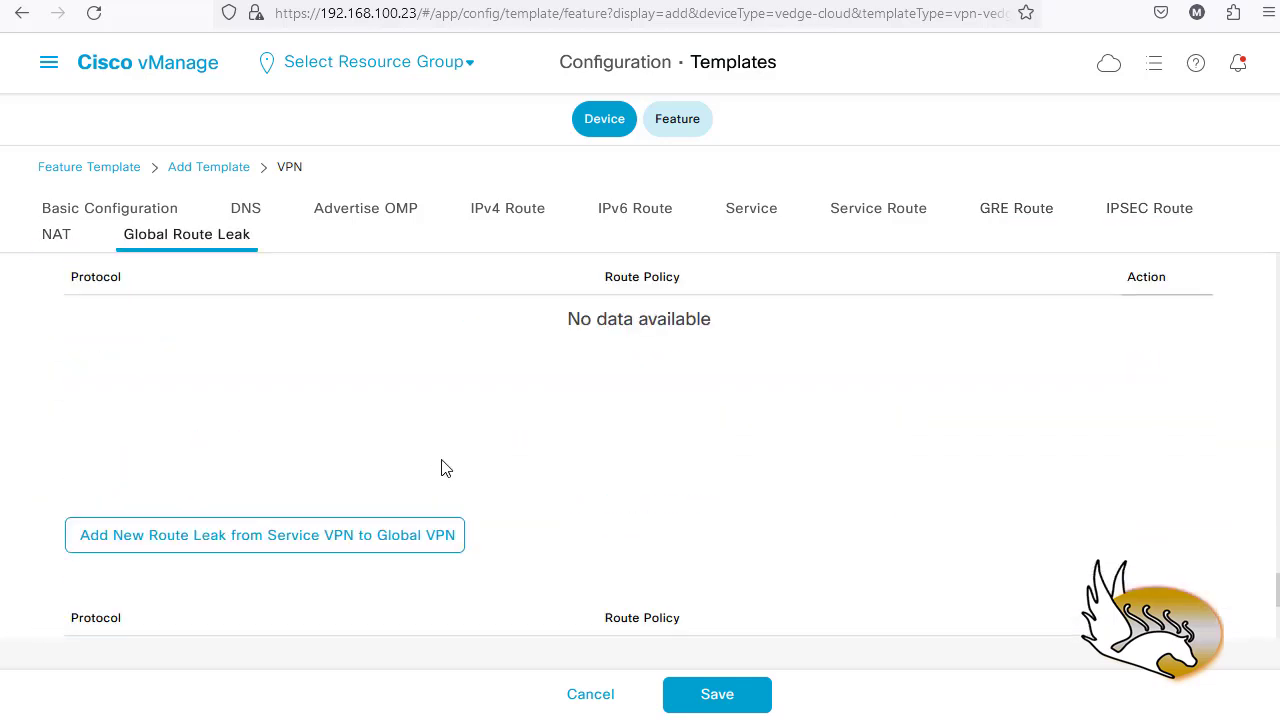
pyautogui.click(717, 698)
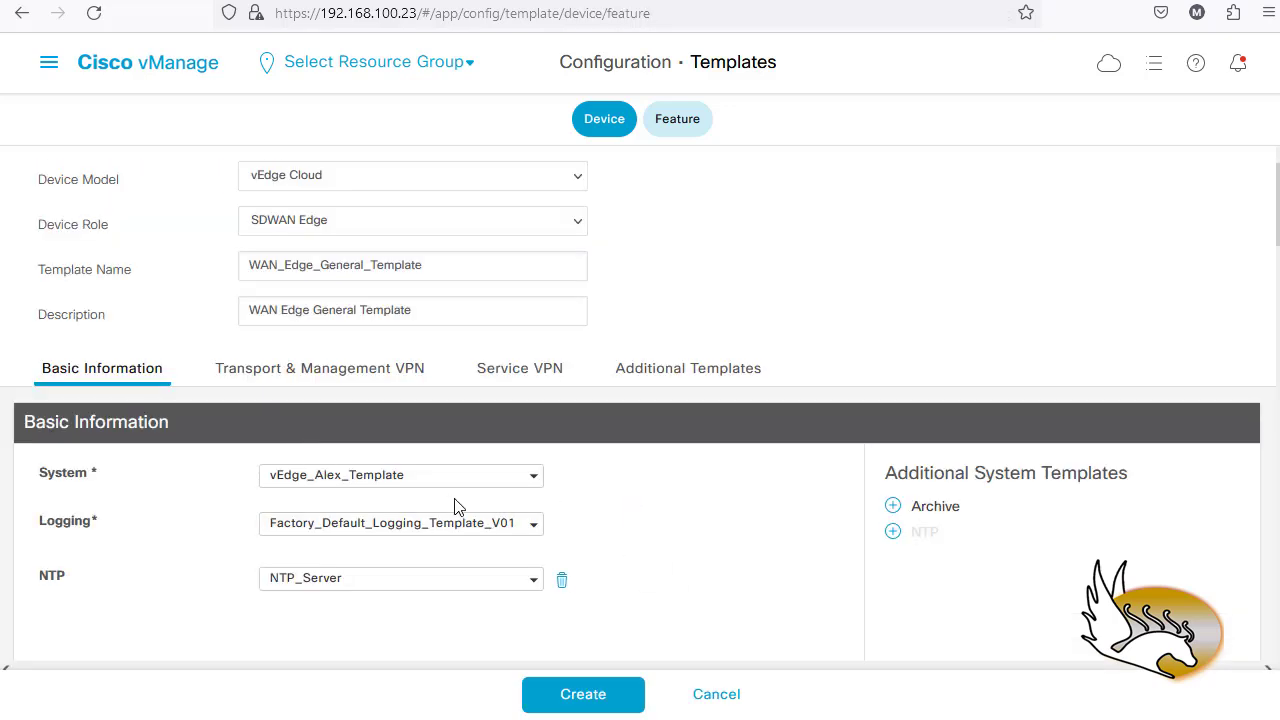
# - Add a VPN Interface entry under VPN 512 and start a new interface template for it
pyautogui.scroll(-5, 465, 505)
pyautogui.scroll(-1, 471, 506)
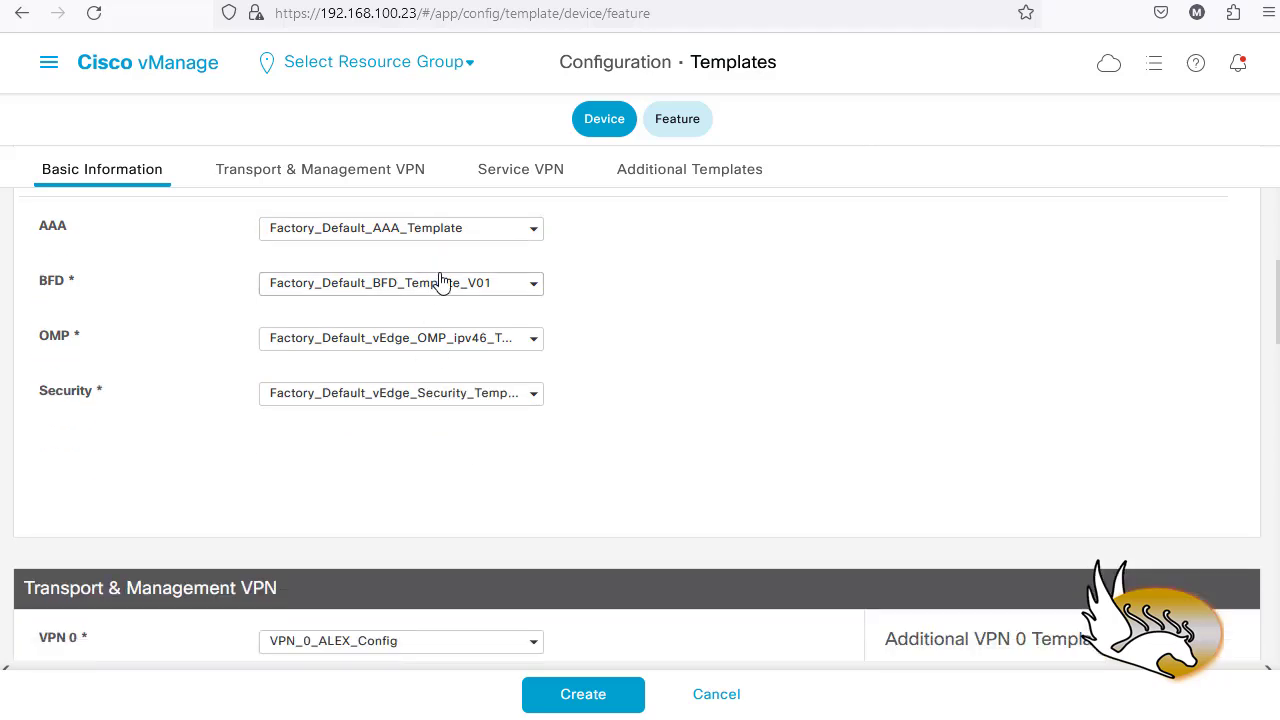
pyautogui.scroll(-4, 349, 417)
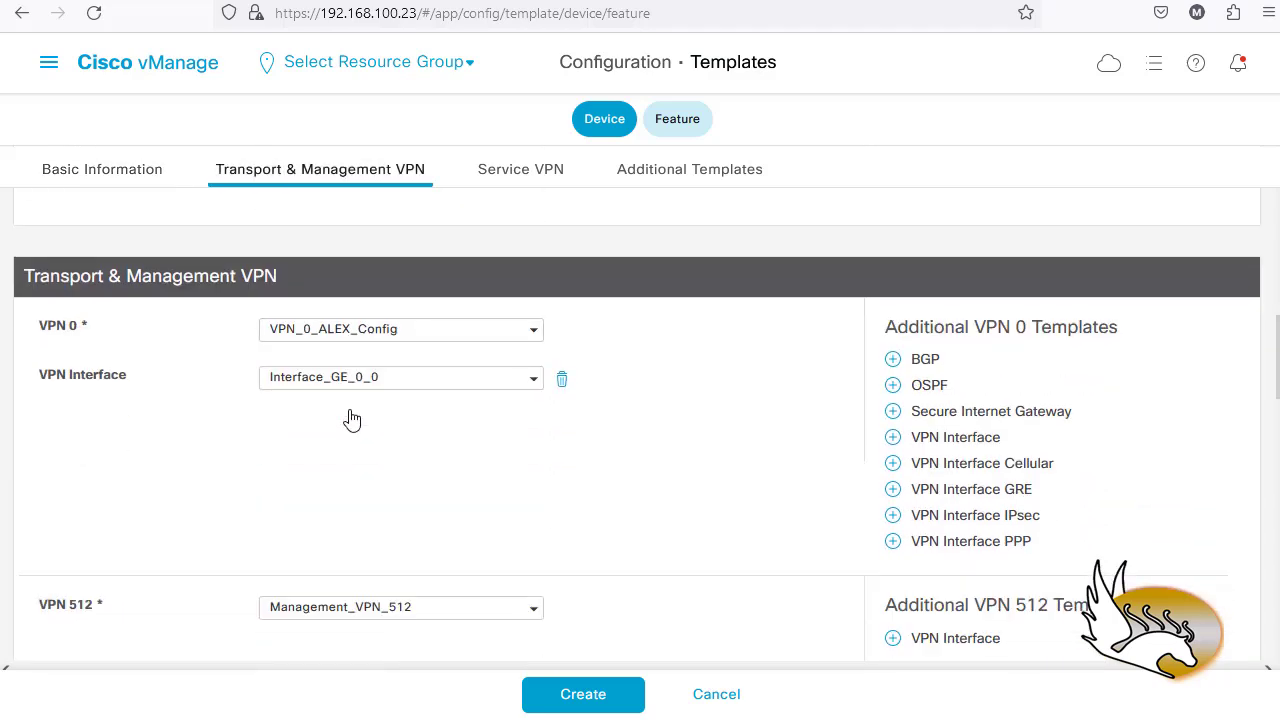
pyautogui.scroll(-3, 343, 444)
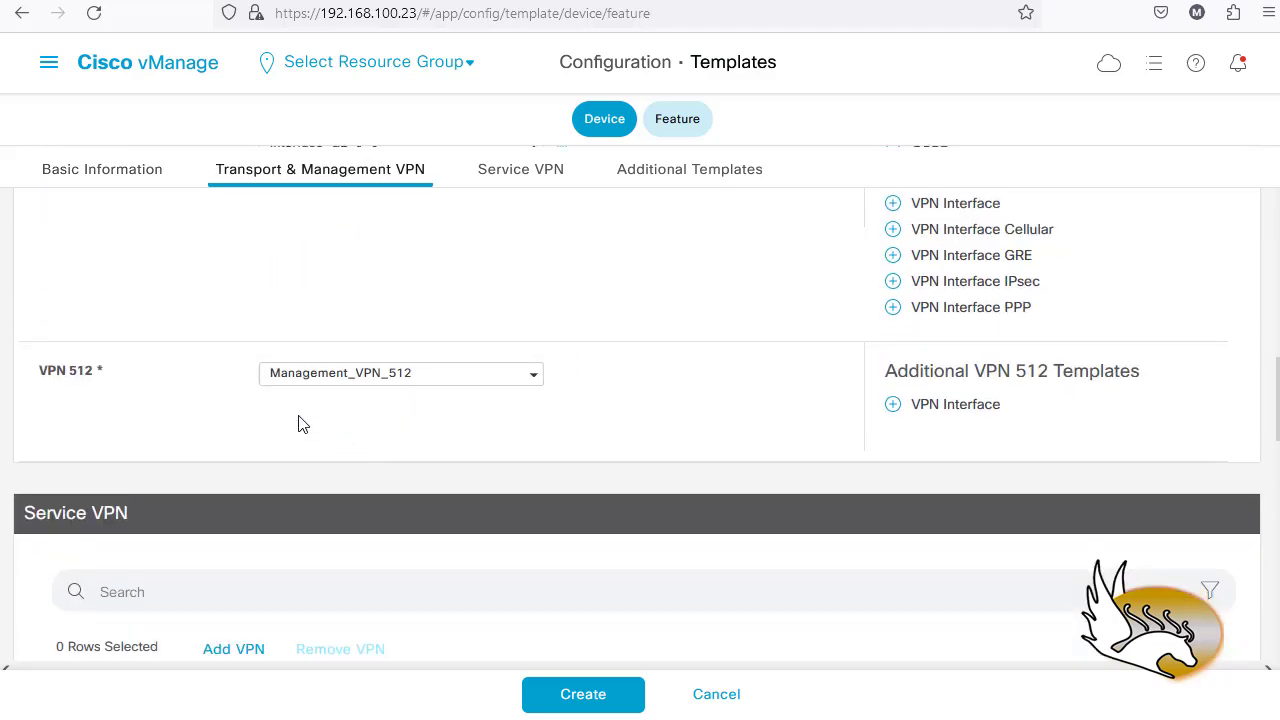
pyautogui.click(952, 408)
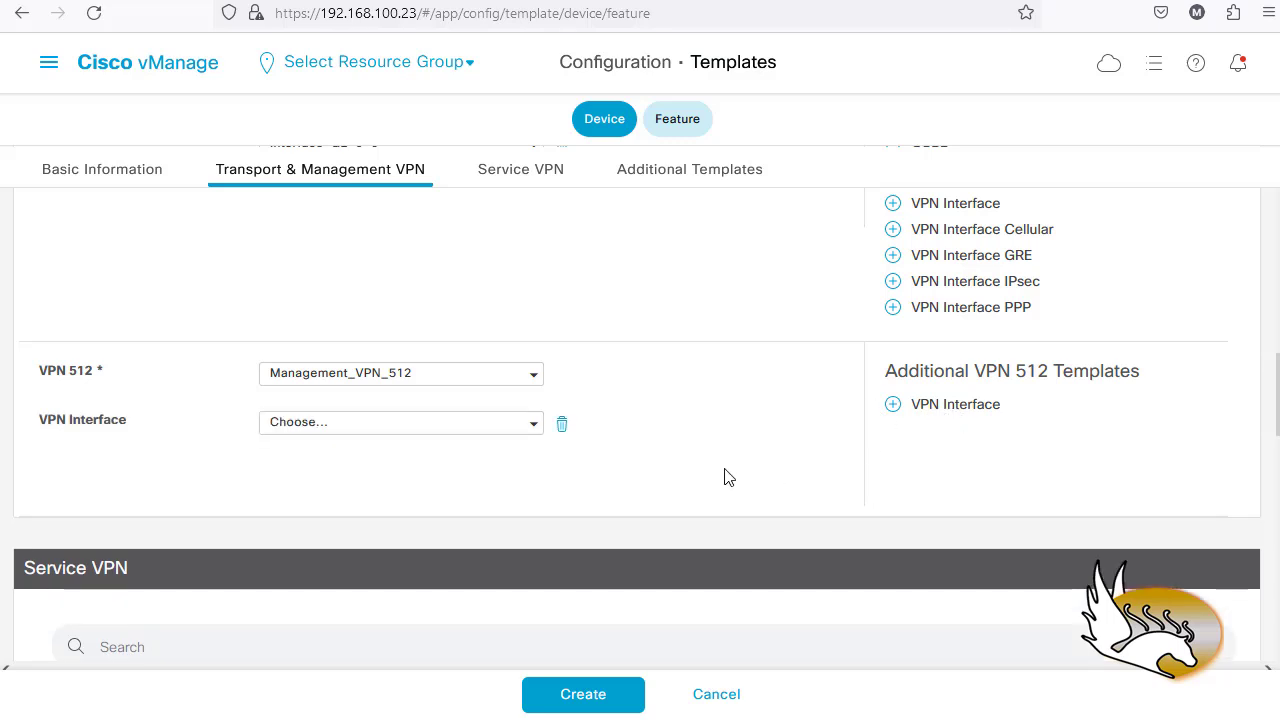
pyautogui.click(534, 428)
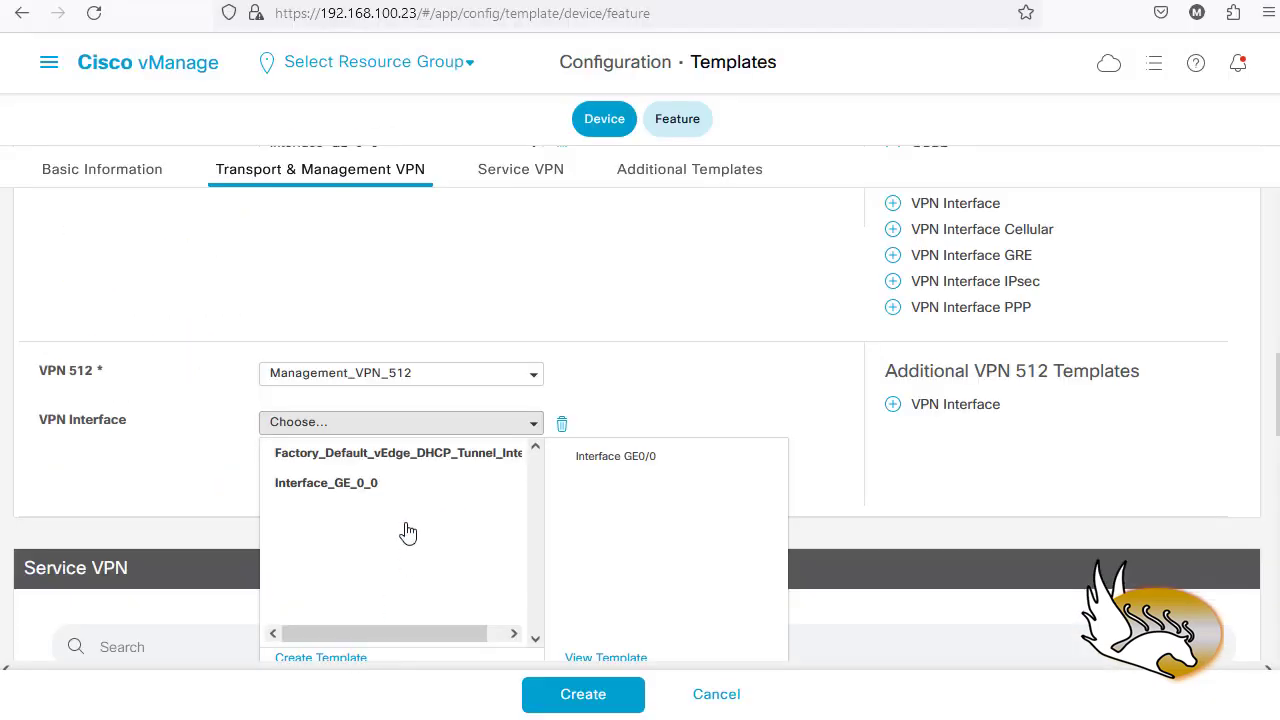
pyautogui.scroll(-1, 436, 527)
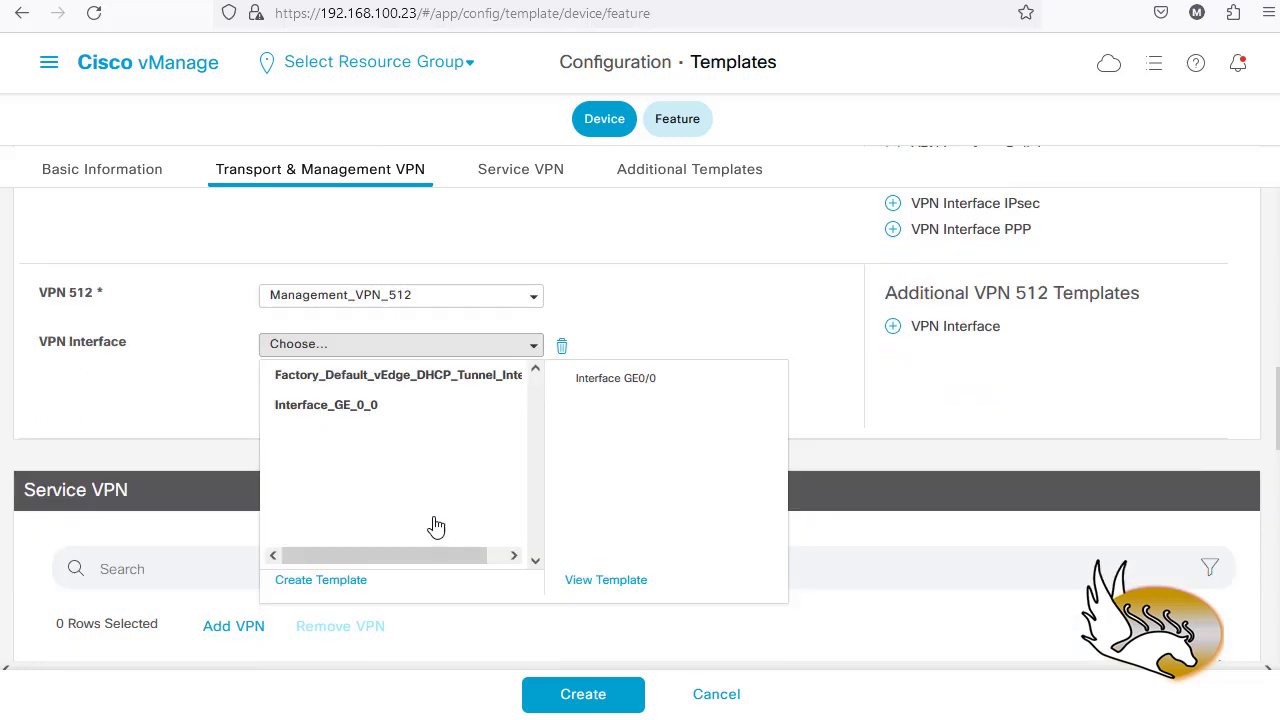
pyautogui.click(352, 581)
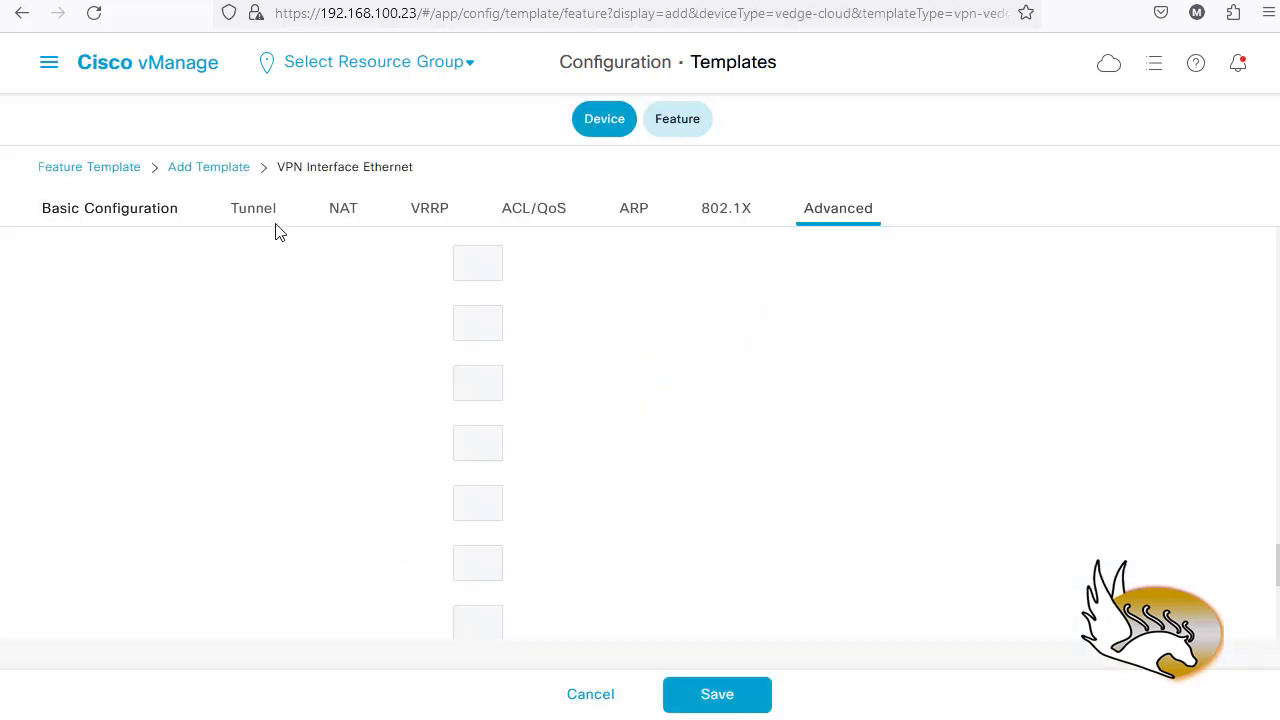
# - Name the new interface template Interface_Eth_0 and fill in its description
pyautogui.click(140, 206)
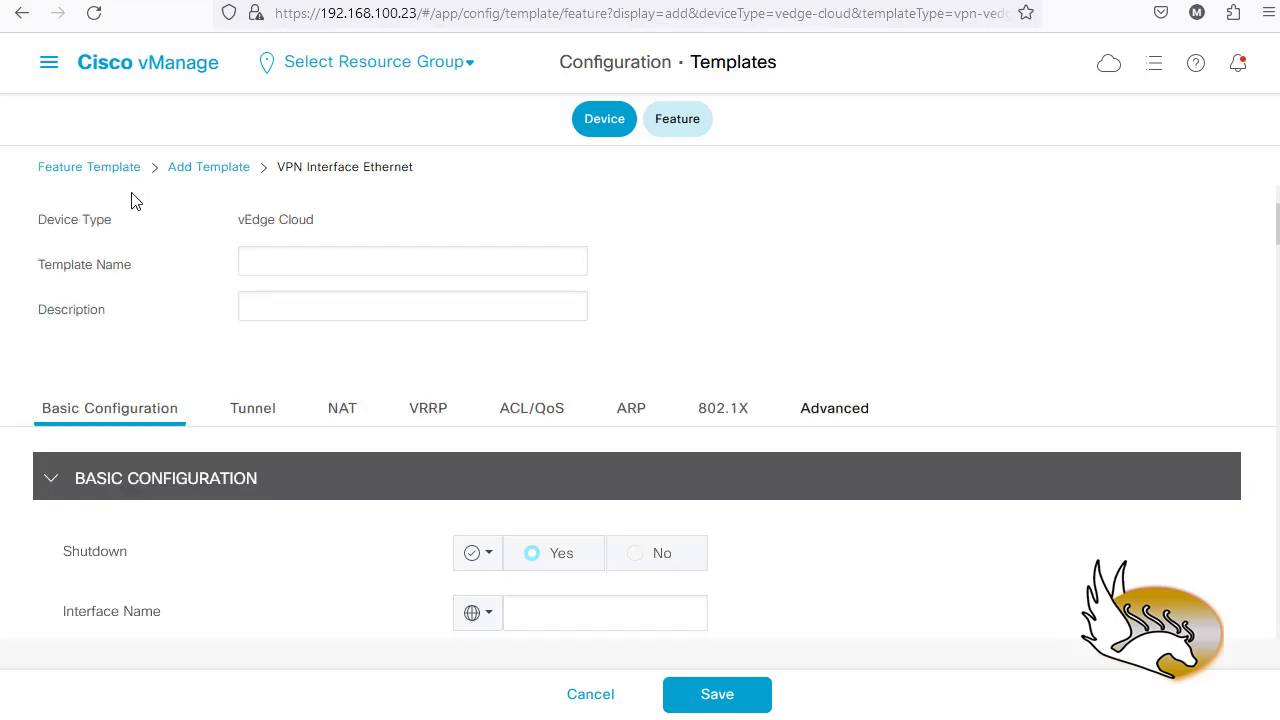
pyautogui.click(282, 263)
pyautogui.write('In')
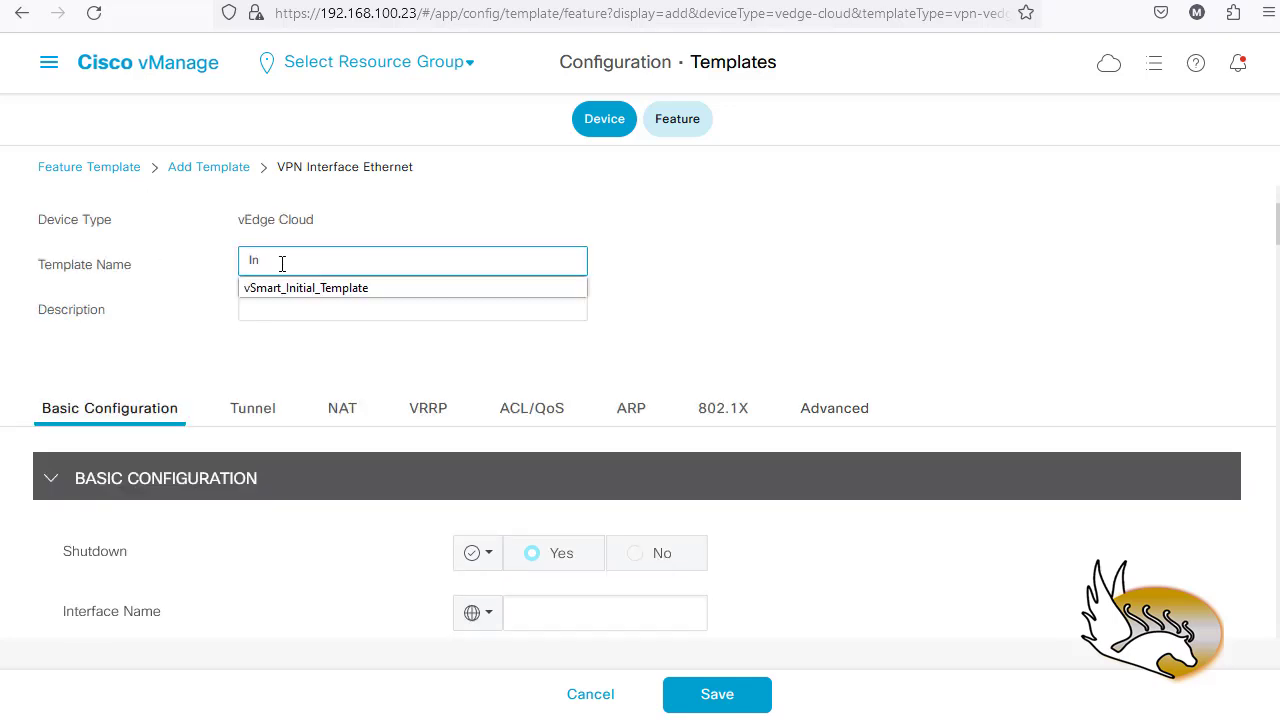
pyautogui.write('terface_Eth_0')
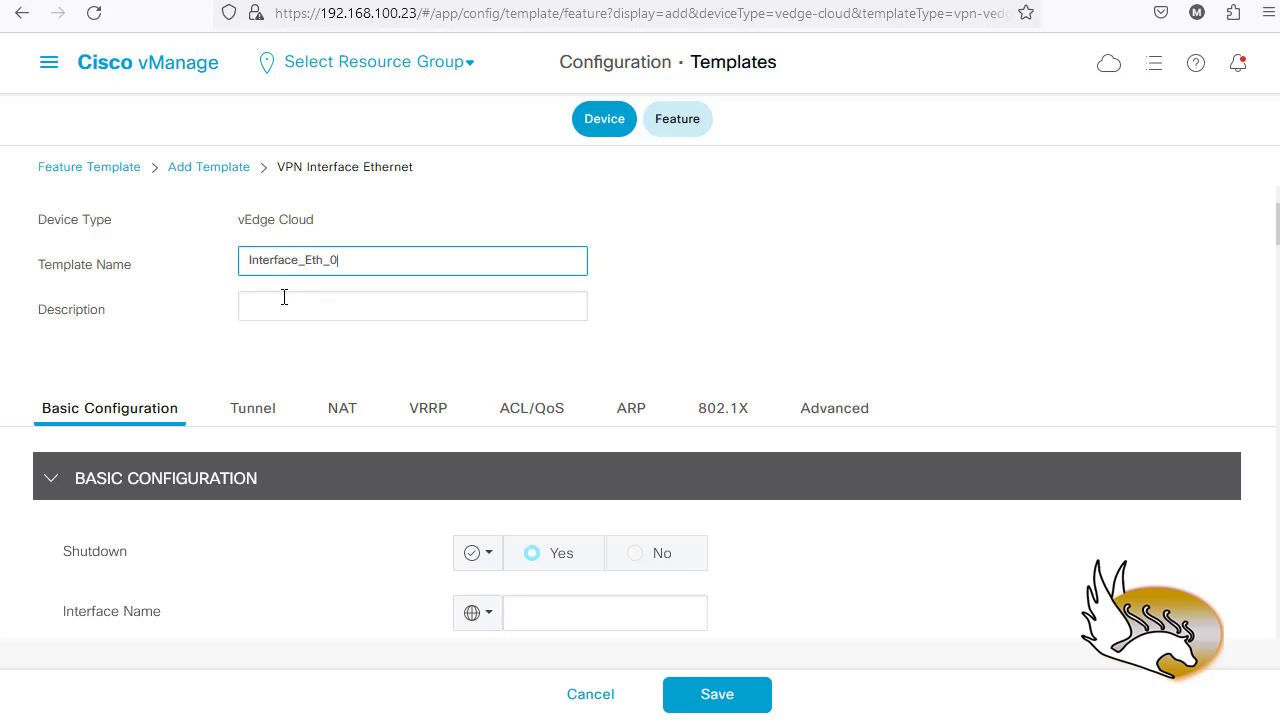
pyautogui.click(284, 297)
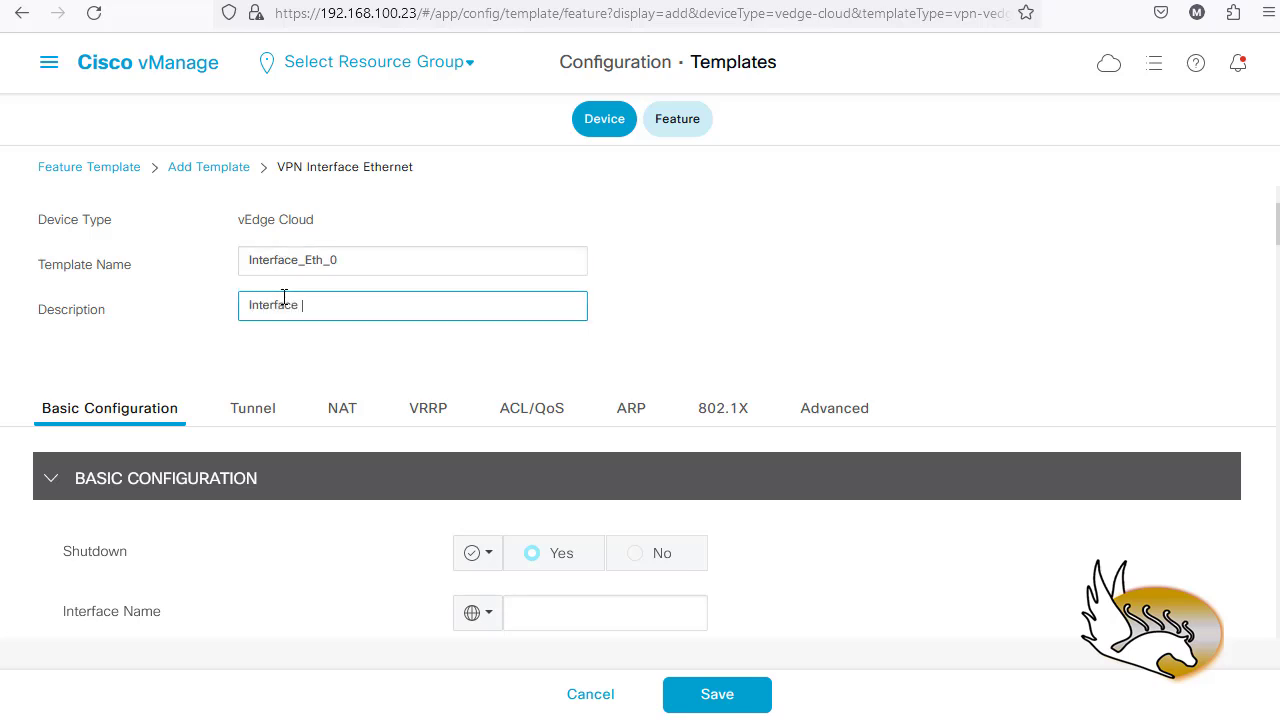
pyautogui.write('th0')
# - Set Shutdown to a Global value, enter interface name eth0, and save the template
pyautogui.scroll(-1, 300, 450)
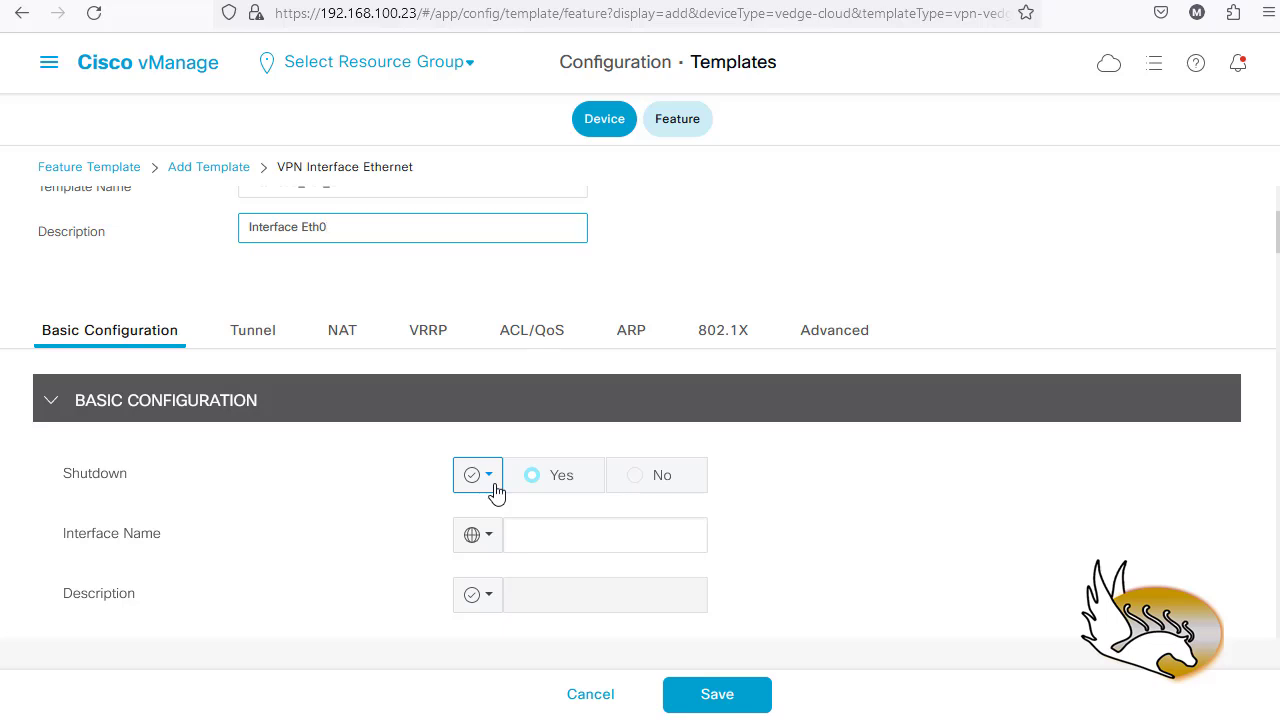
pyautogui.click(478, 475)
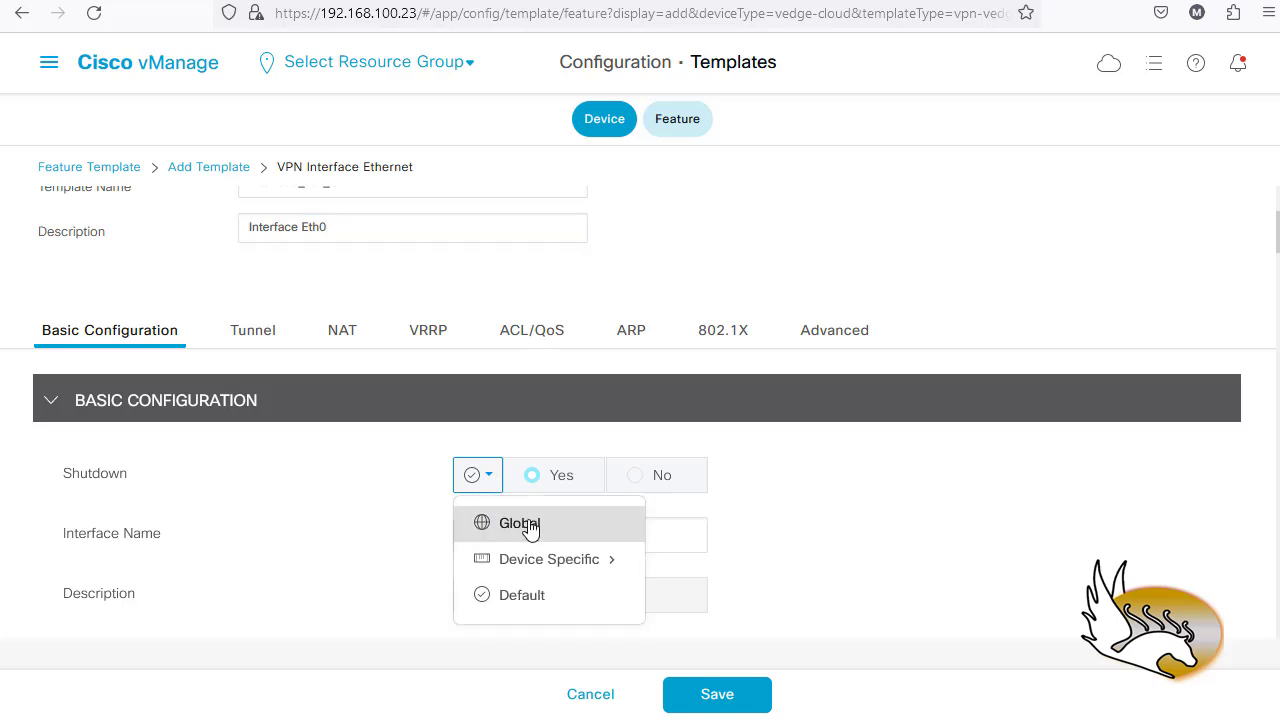
pyautogui.click(522, 524)
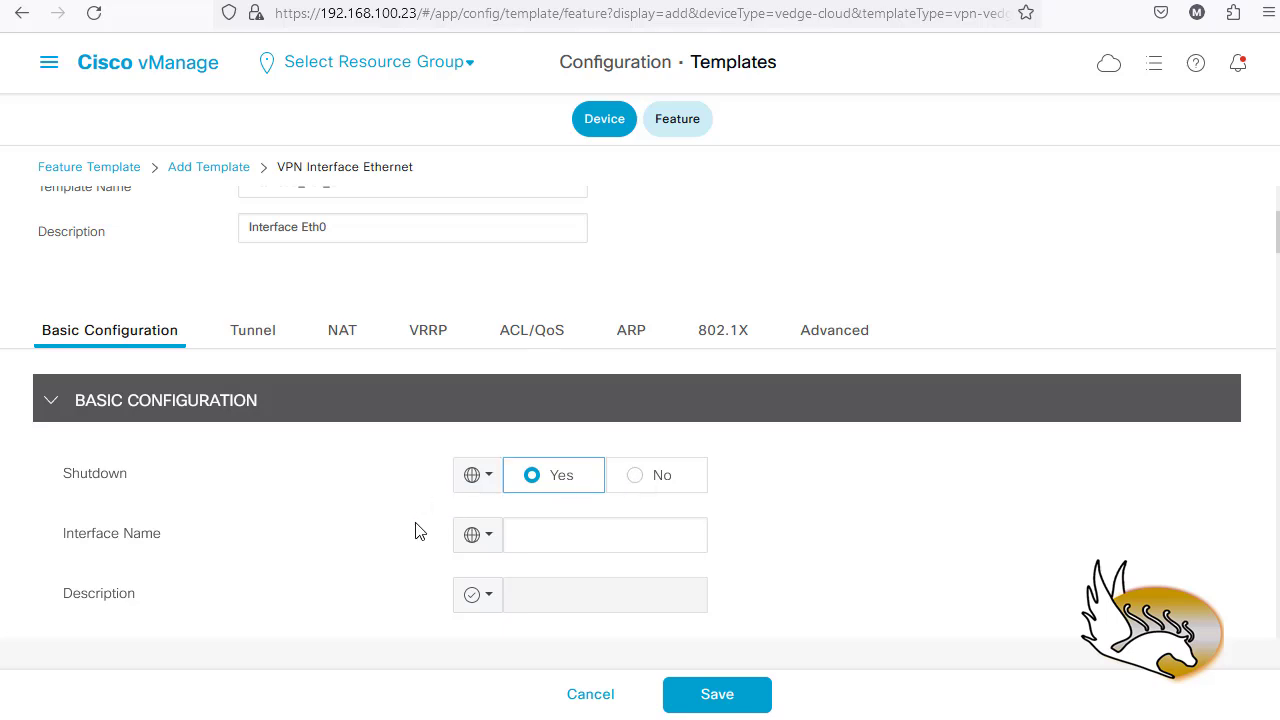
pyautogui.scroll(-1, 490, 494)
pyautogui.click(538, 466)
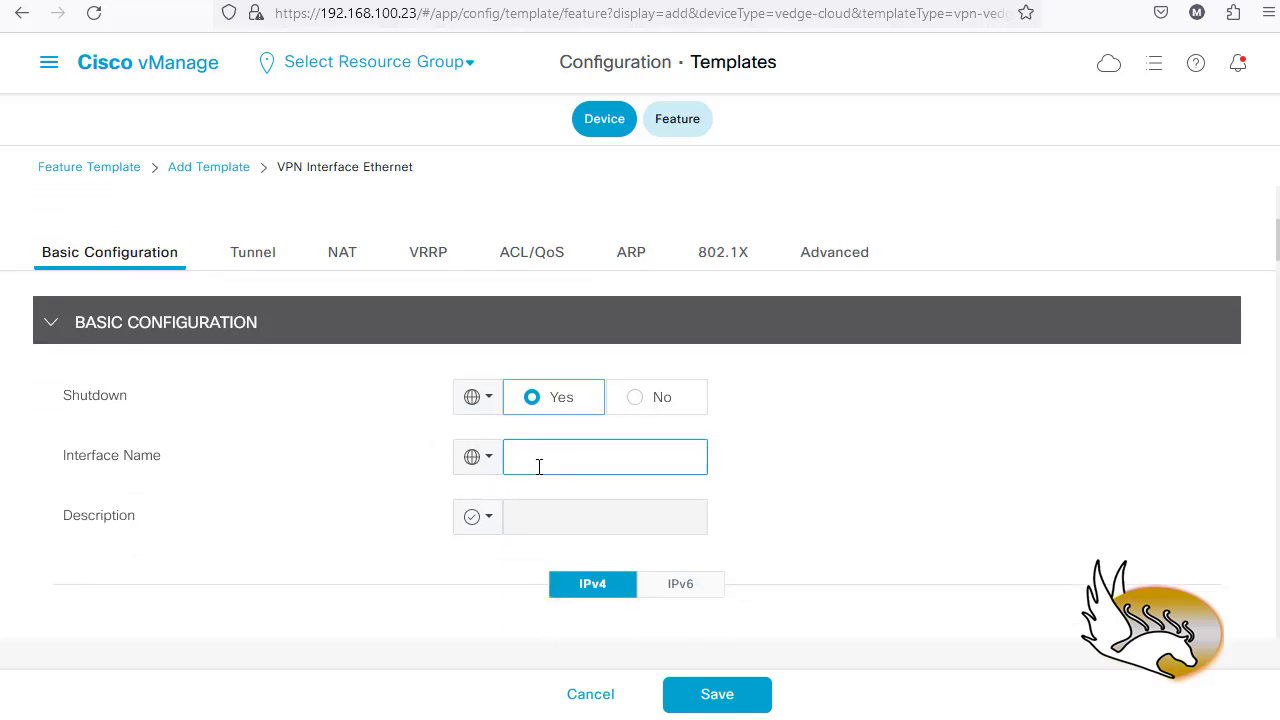
pyautogui.write('eth')
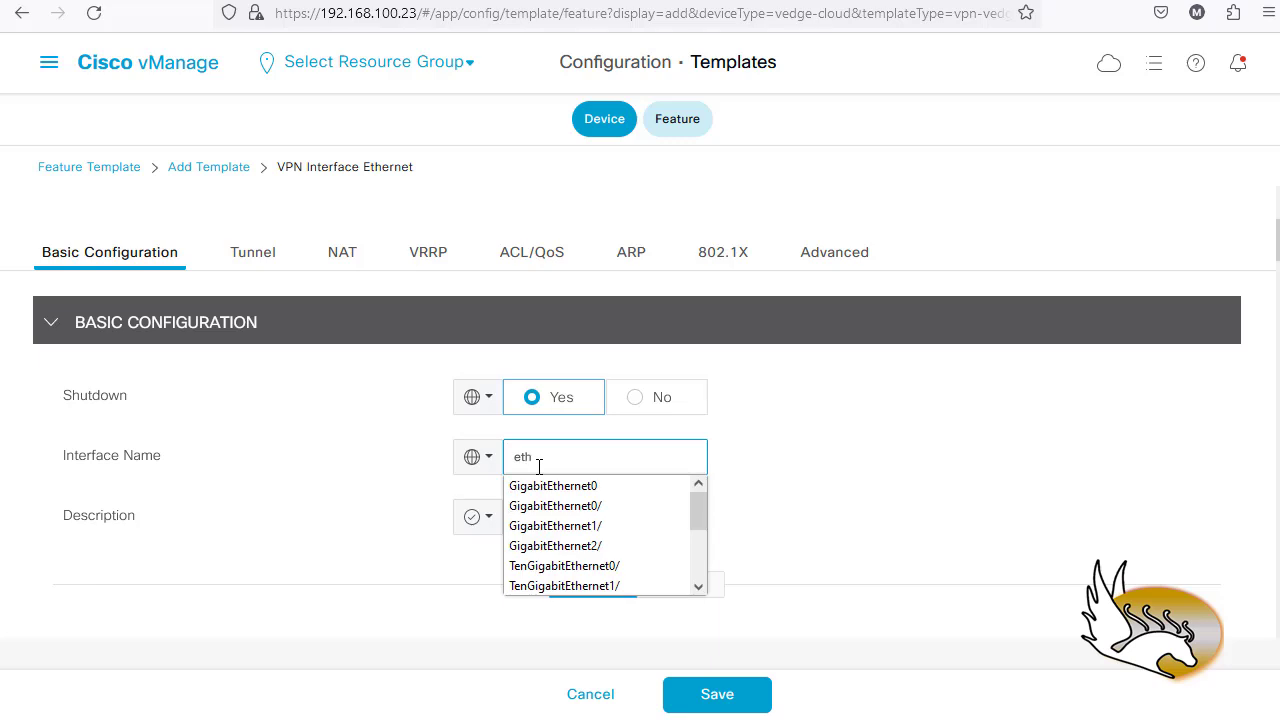
pyautogui.write('0')
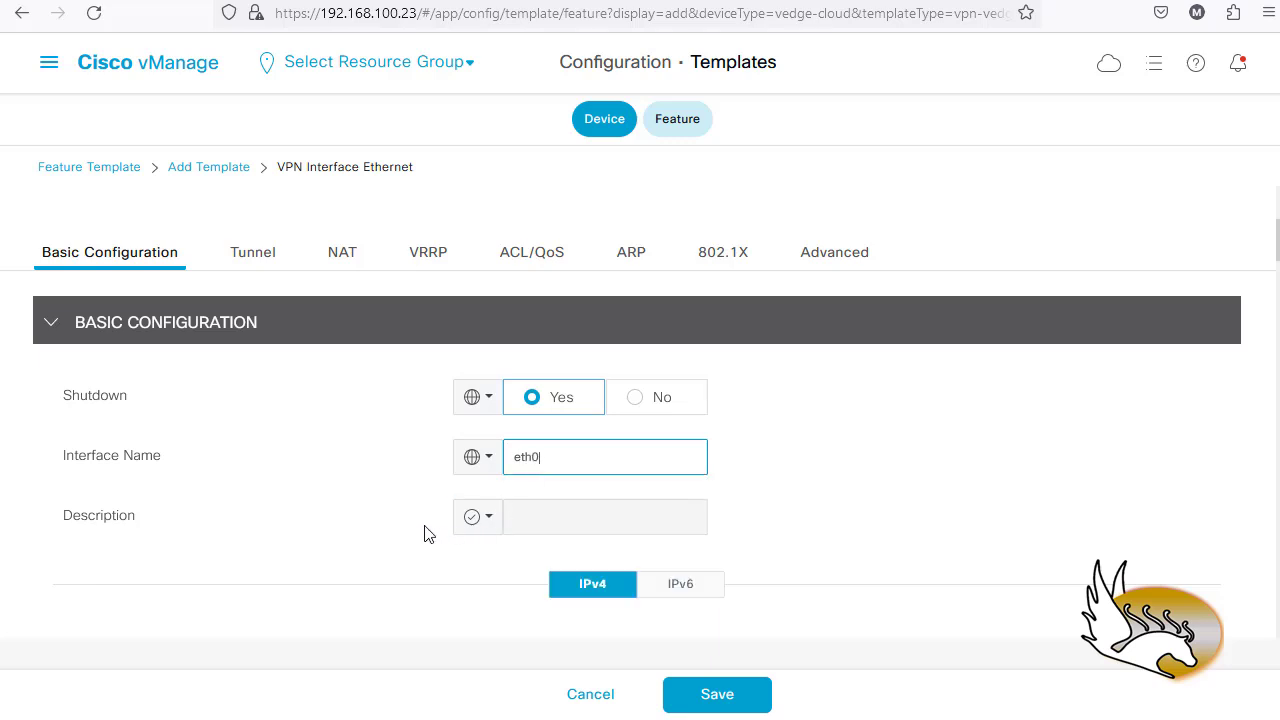
pyautogui.scroll(-3, 434, 549)
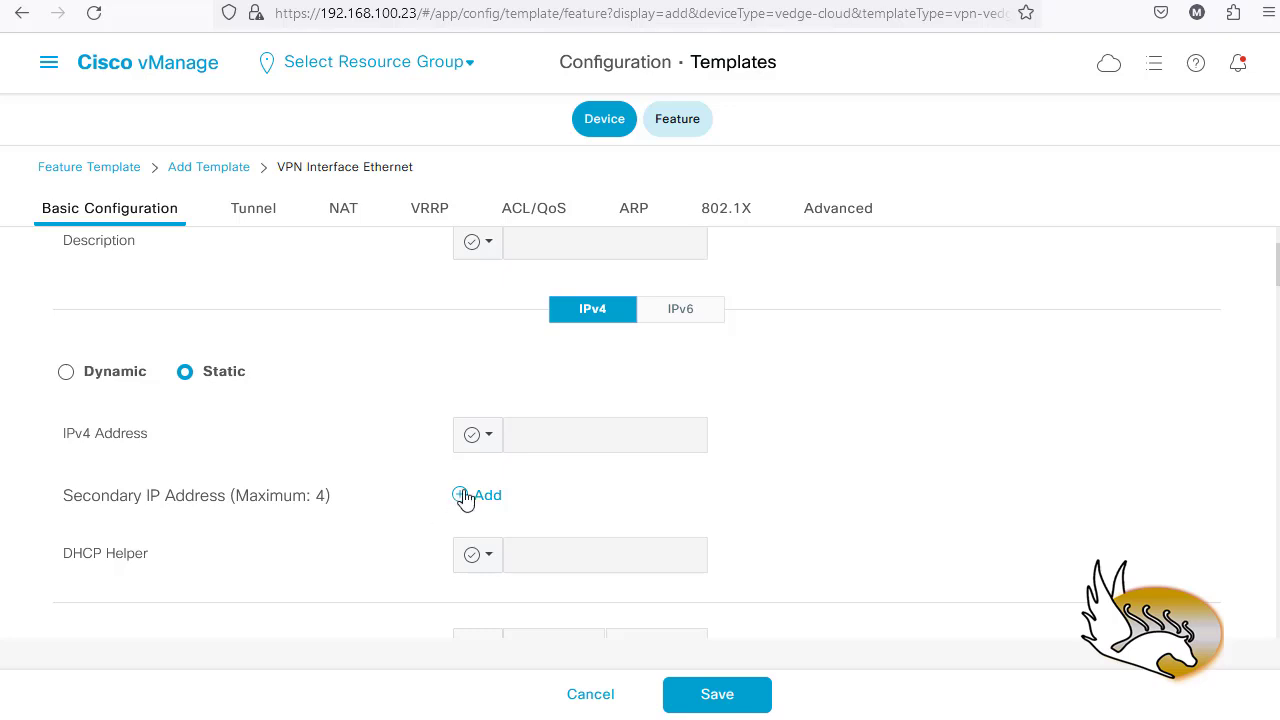
pyautogui.scroll(-3, 457, 472)
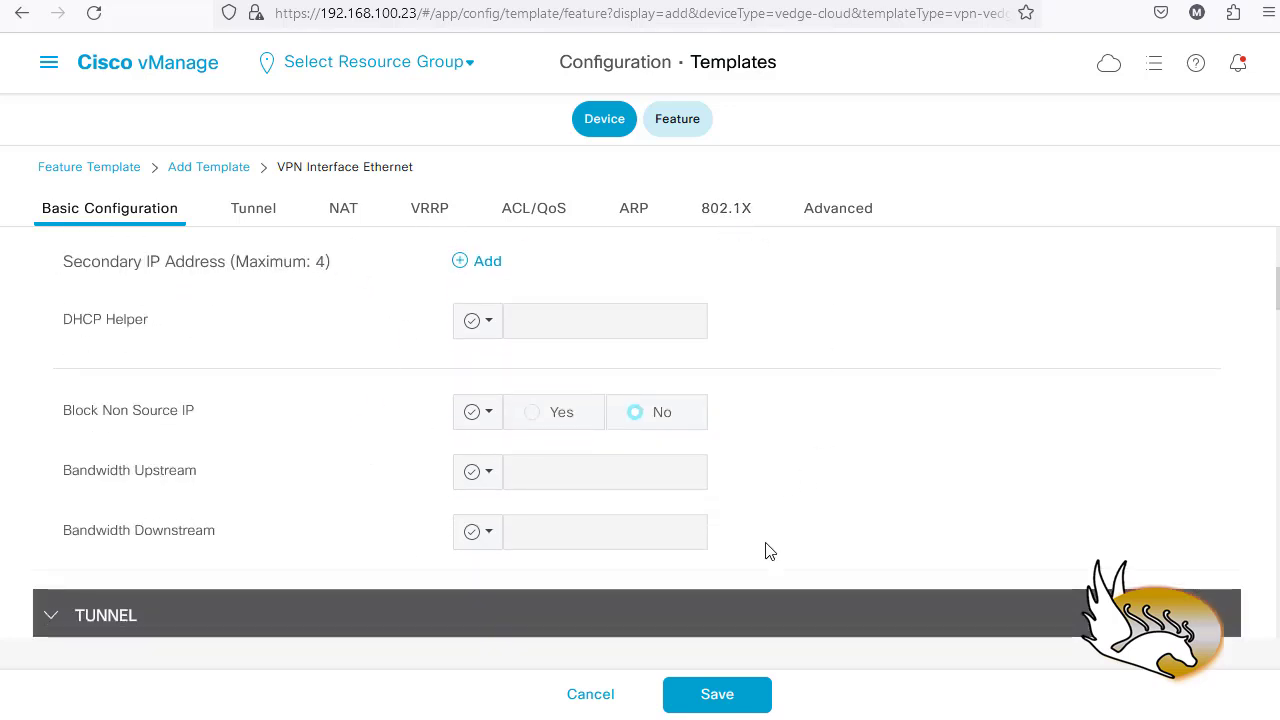
pyautogui.click(718, 697)
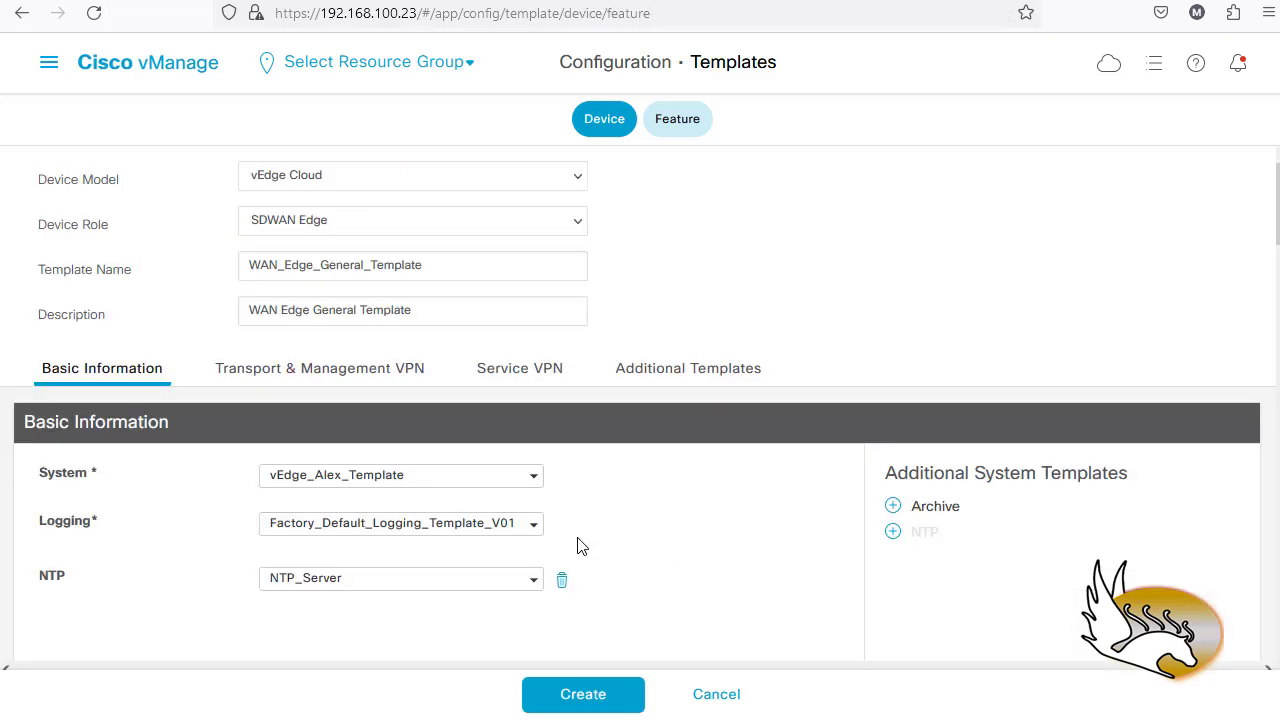
# - Scroll the device template past VPN 512's Interface_Eth_0 entry down to the Service VPN section
pyautogui.scroll(-10, 434, 525)
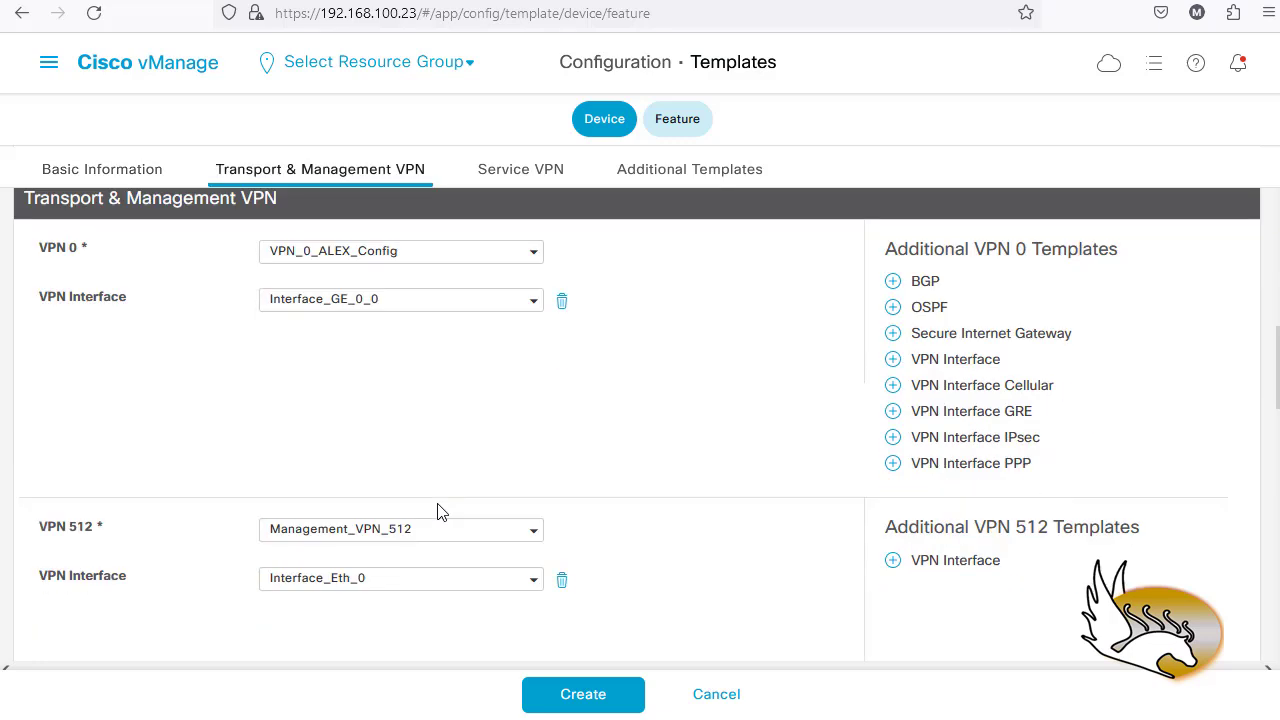
pyautogui.scroll(-2, 437, 512)
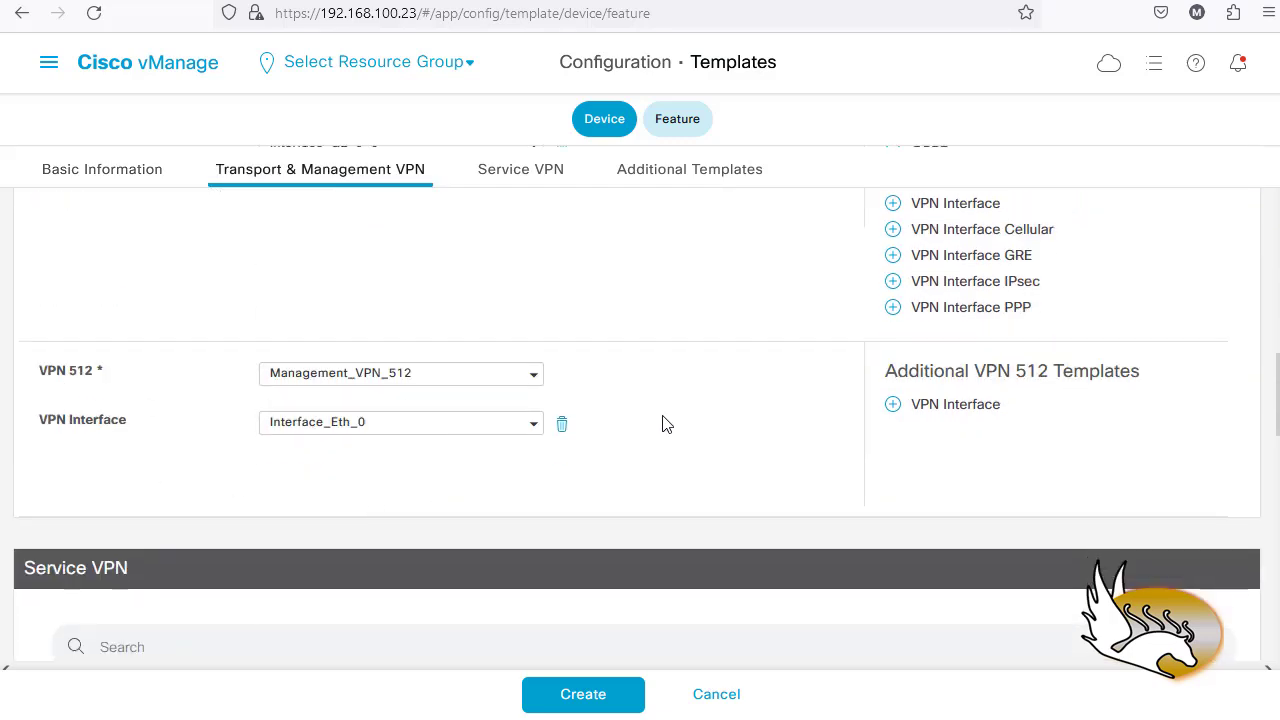
pyautogui.scroll(-3, 643, 448)
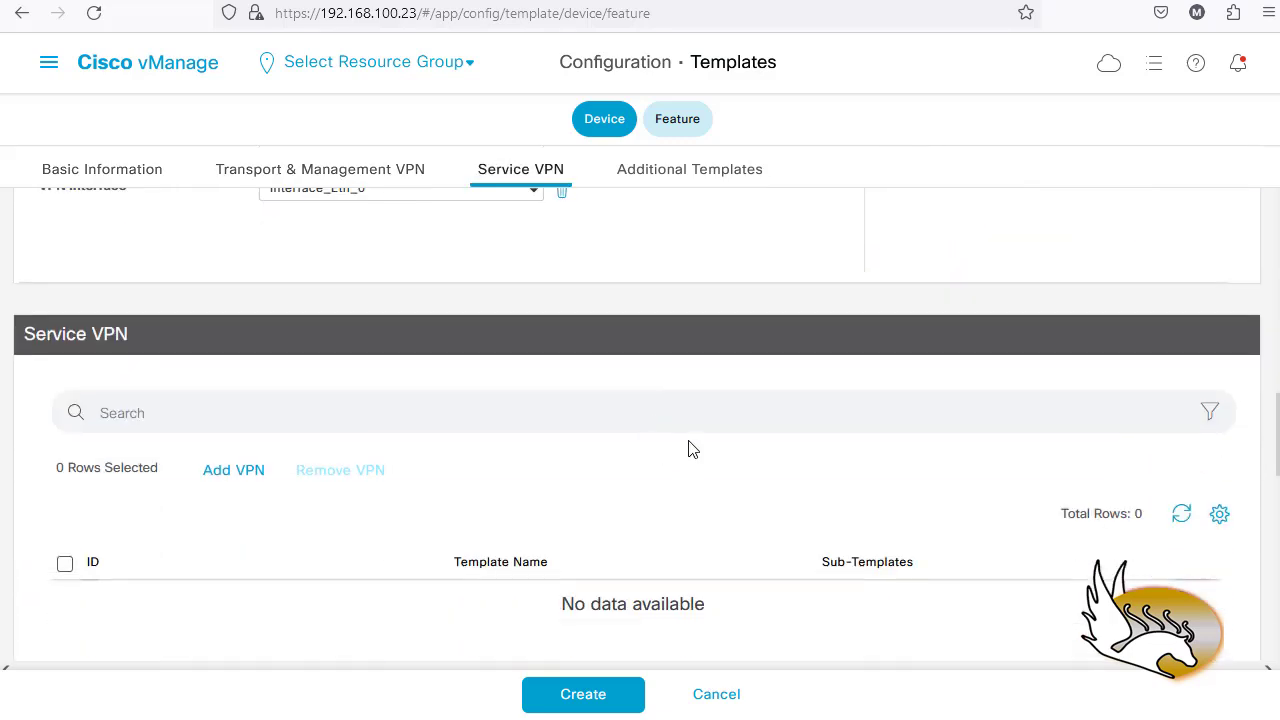
pyautogui.scroll(-1, 306, 455)
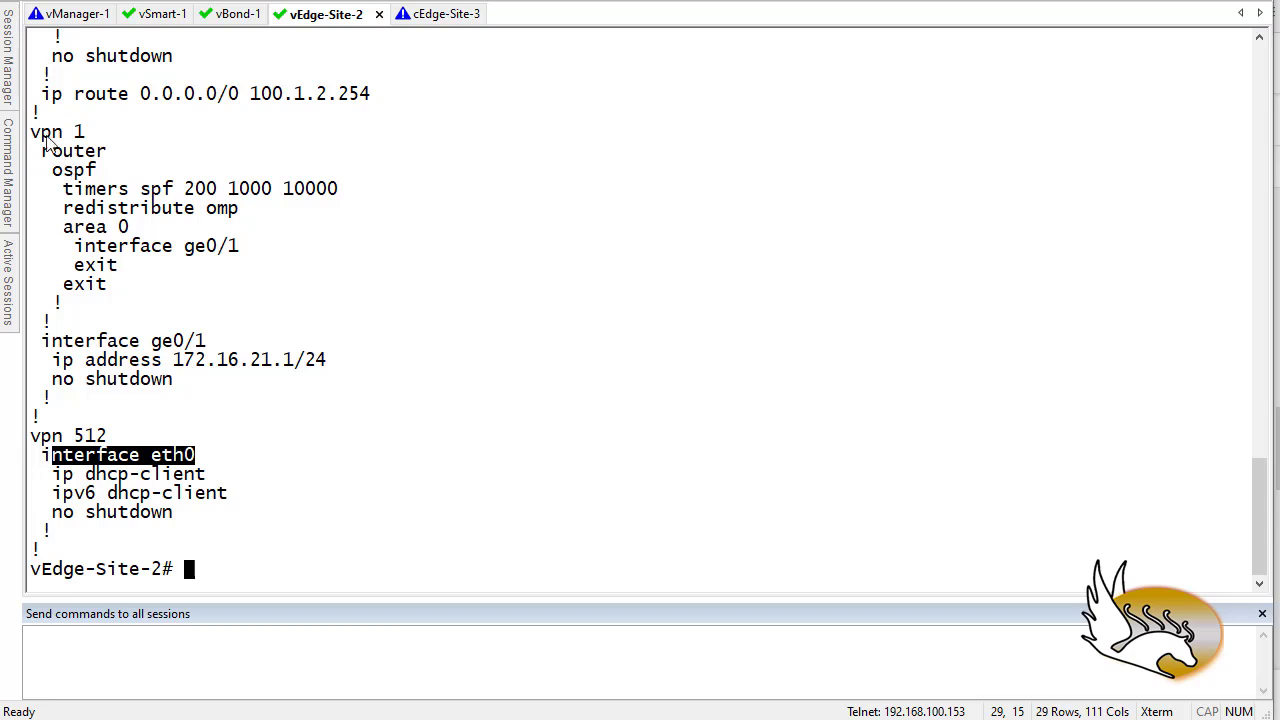
# - Highlight 'vpn 1' and its interface ge0/1 in the vEdge-Site-2 configuration
pyautogui.moveTo(32, 133); pyautogui.dragTo(123, 140)
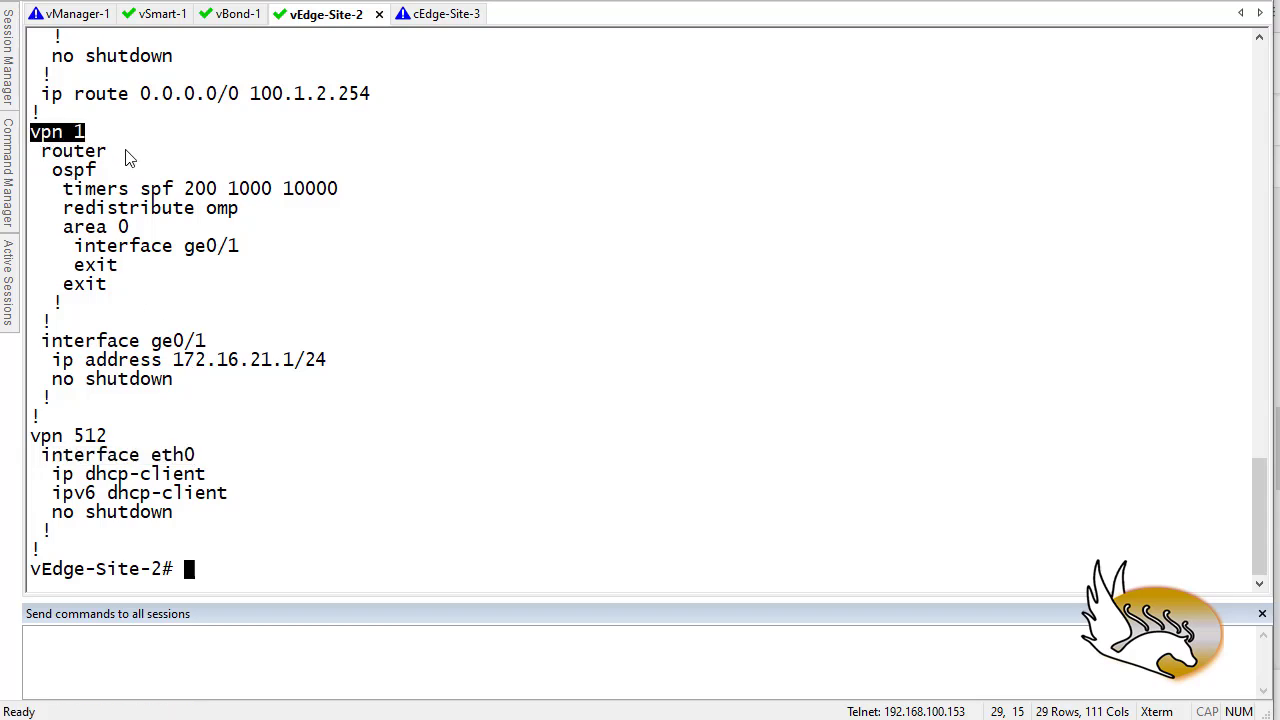
pyautogui.moveTo(207, 341); pyautogui.dragTo(155, 350)
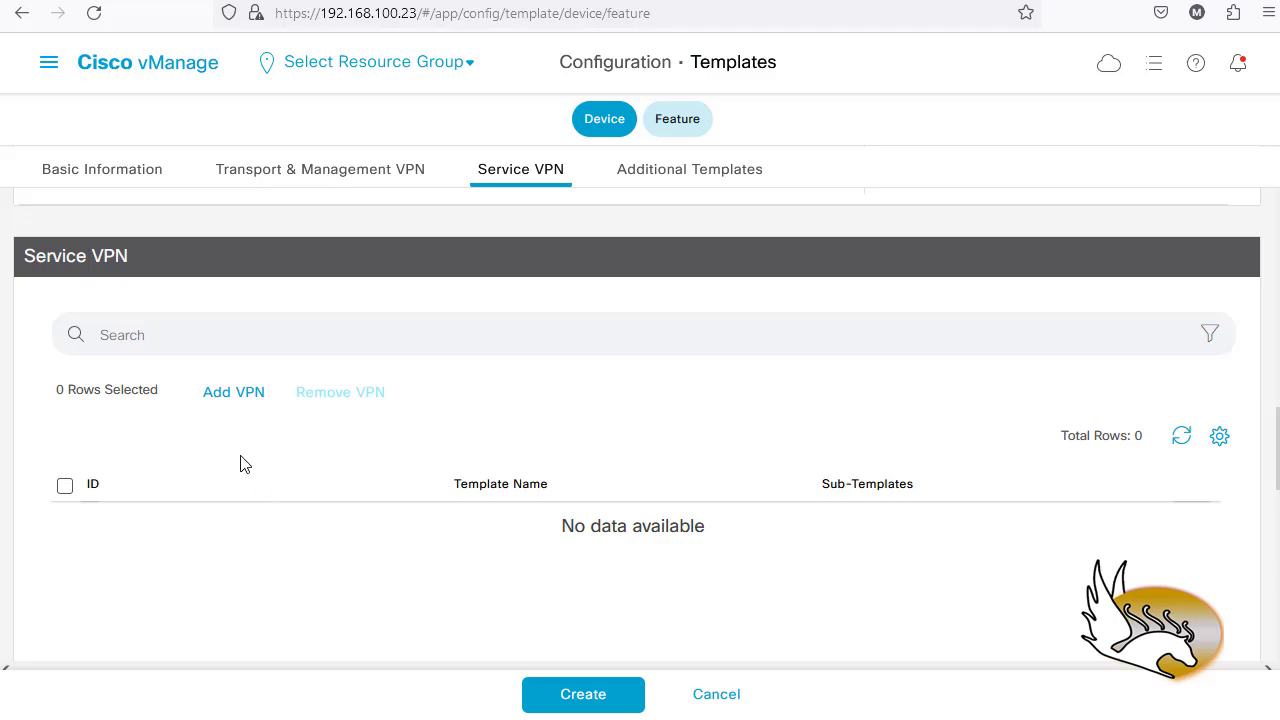
# - Add a service VPN to the device template and start a new VPN feature template
pyautogui.scroll(-1, 240, 445)
pyautogui.click(232, 314)
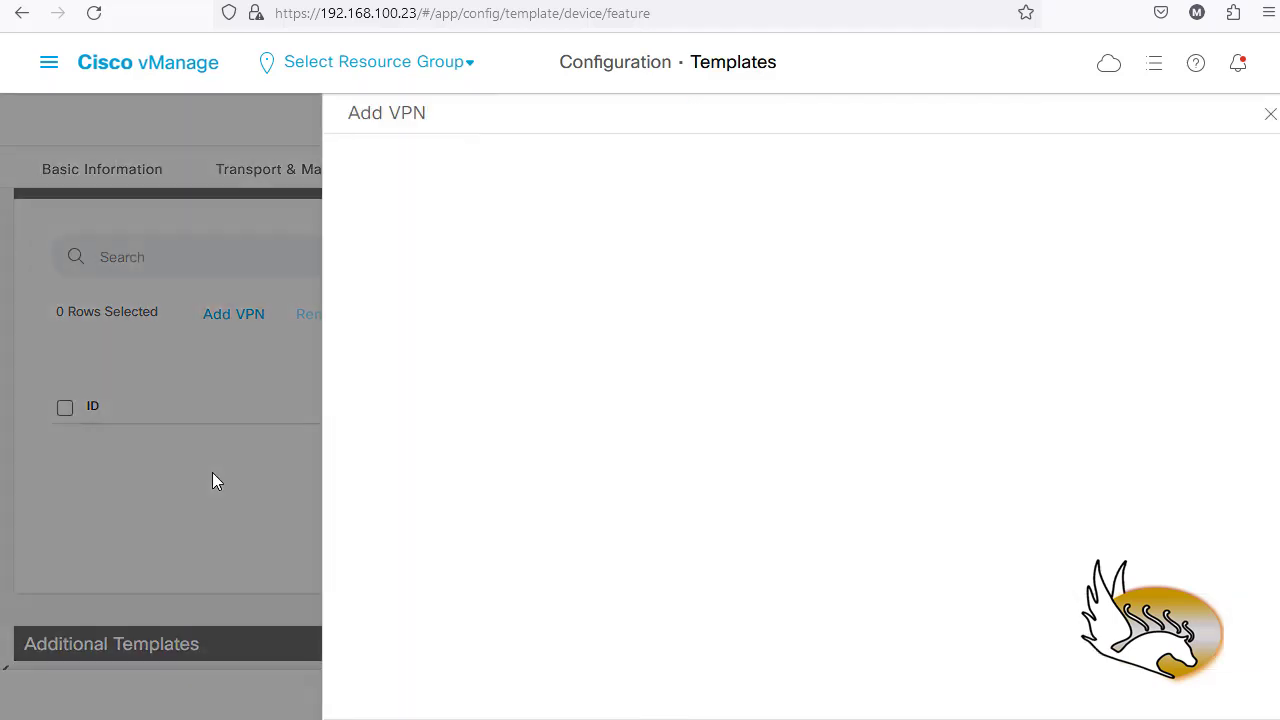
pyautogui.scroll(-2, 500, 405)
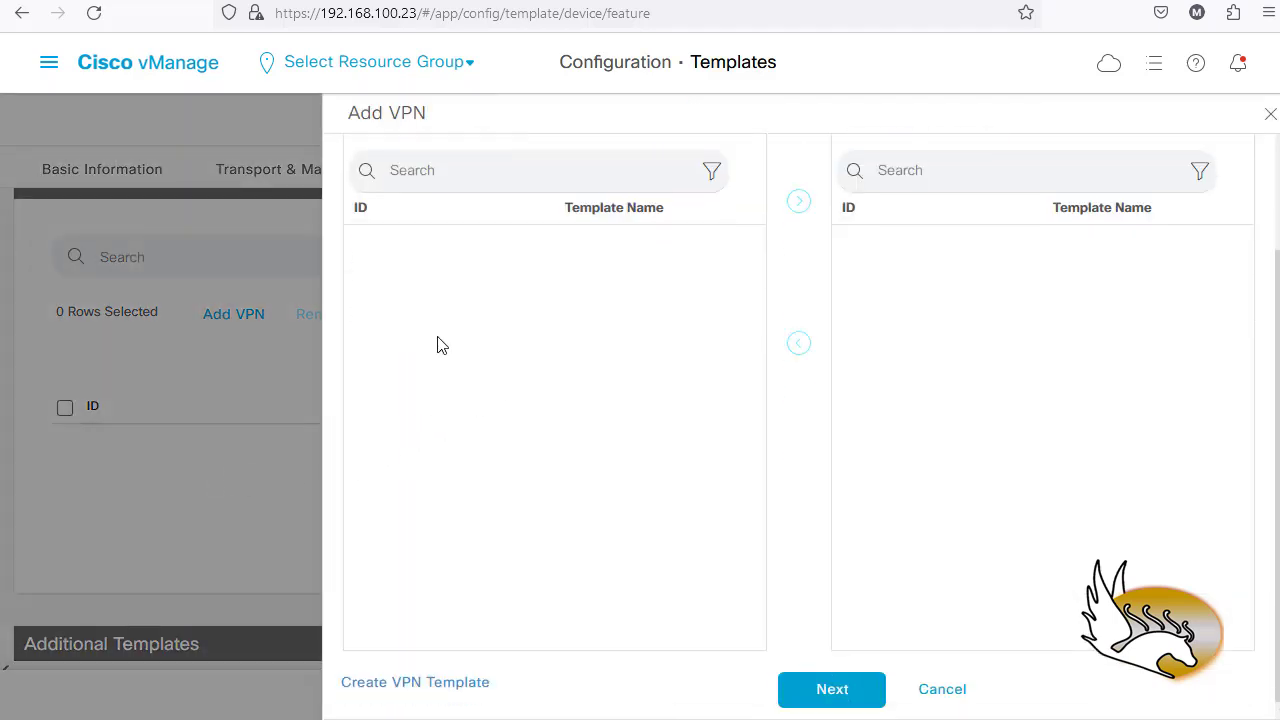
pyautogui.click(465, 683)
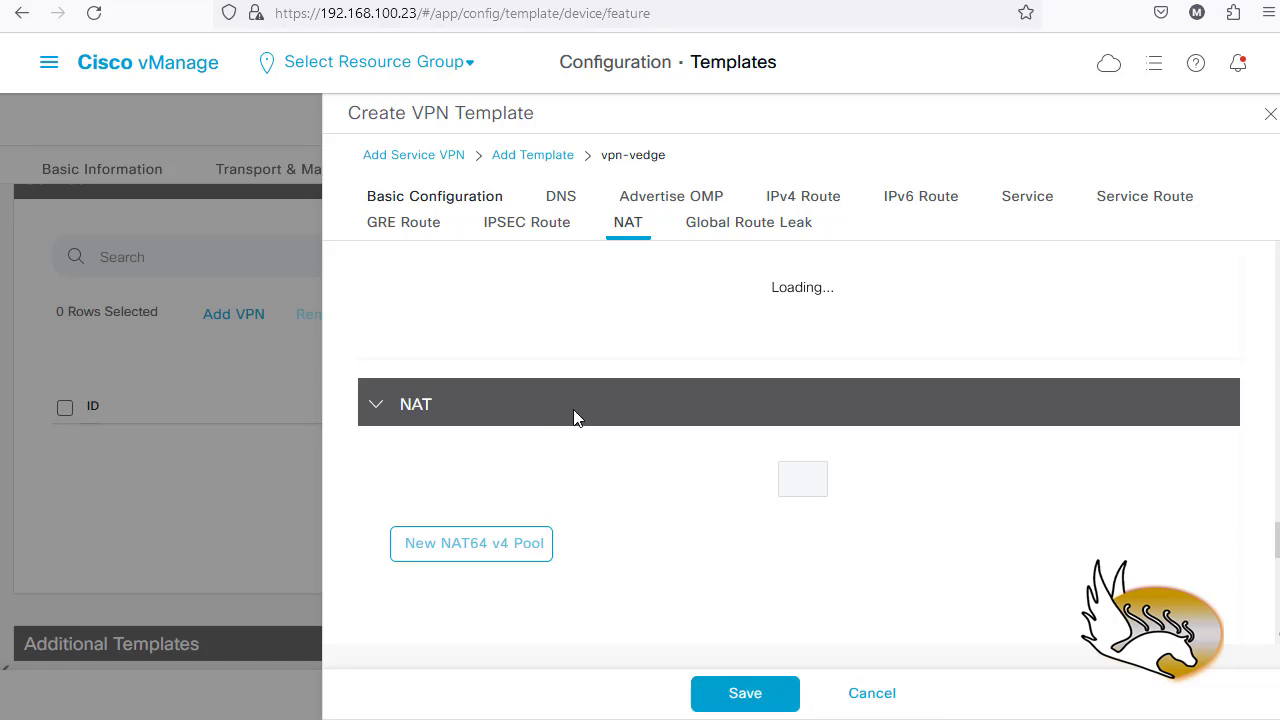
pyautogui.click(486, 203)
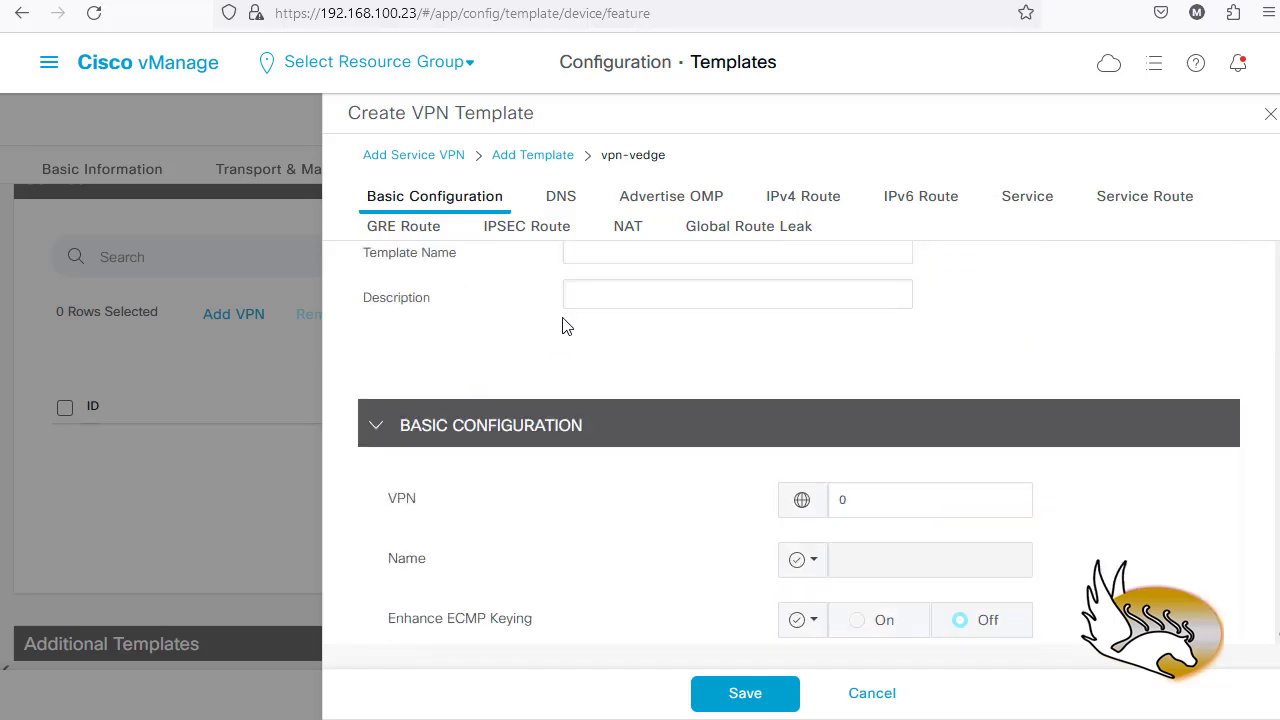
# - Name the template Service_VPN_1, describe it as 'Service VPN 1', and set VPN to 1
pyautogui.click(599, 260)
pyautogui.scroll(1, 599, 260)
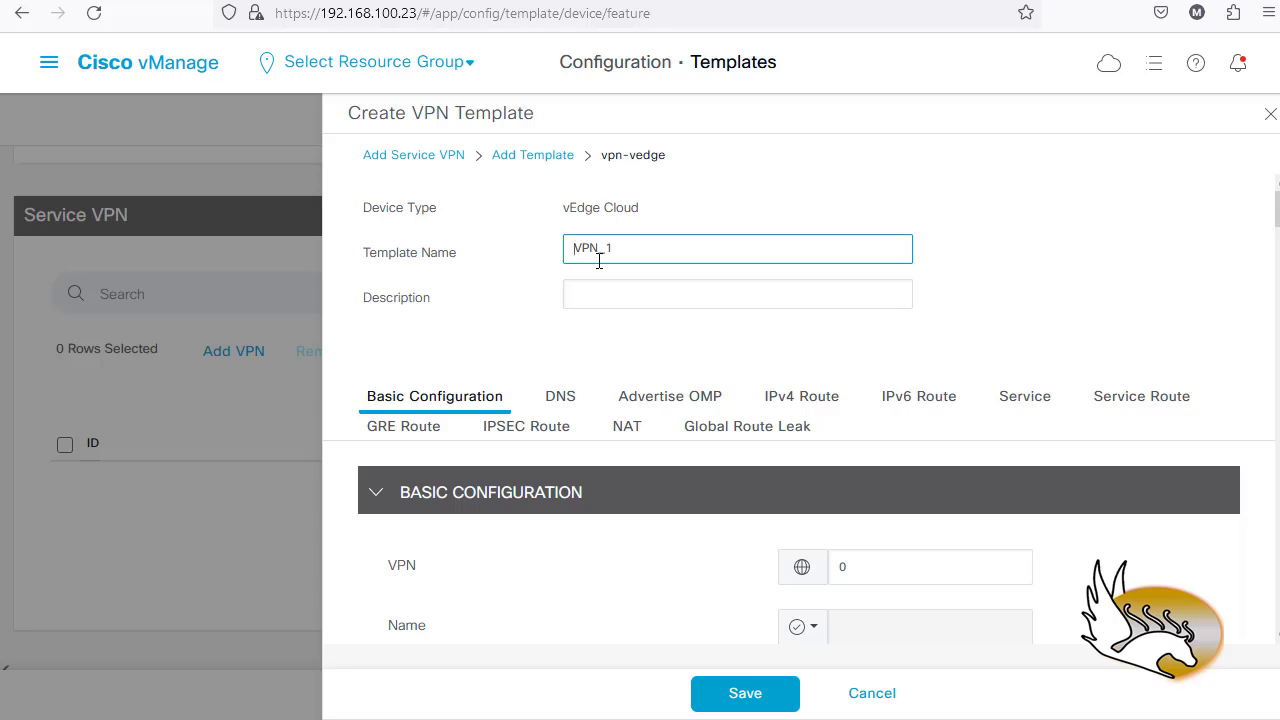
pyautogui.write('Service_')
pyautogui.click(599, 299)
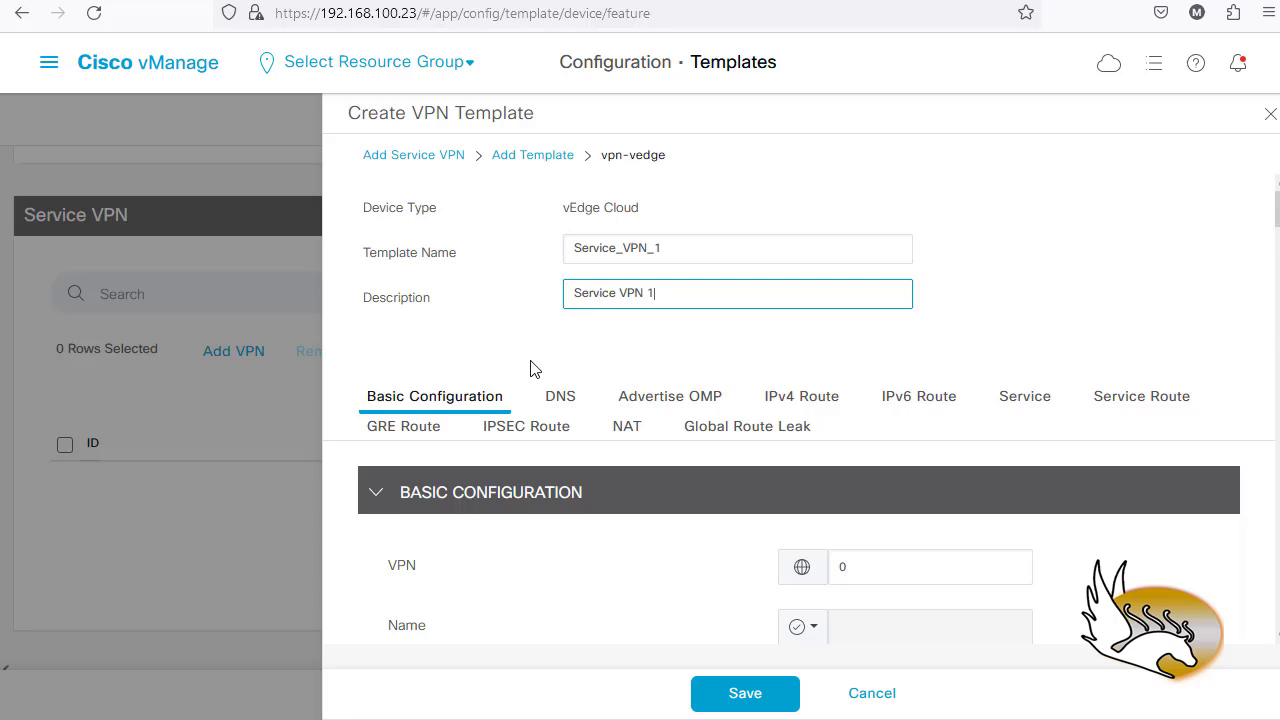
pyautogui.scroll(-3, 545, 366)
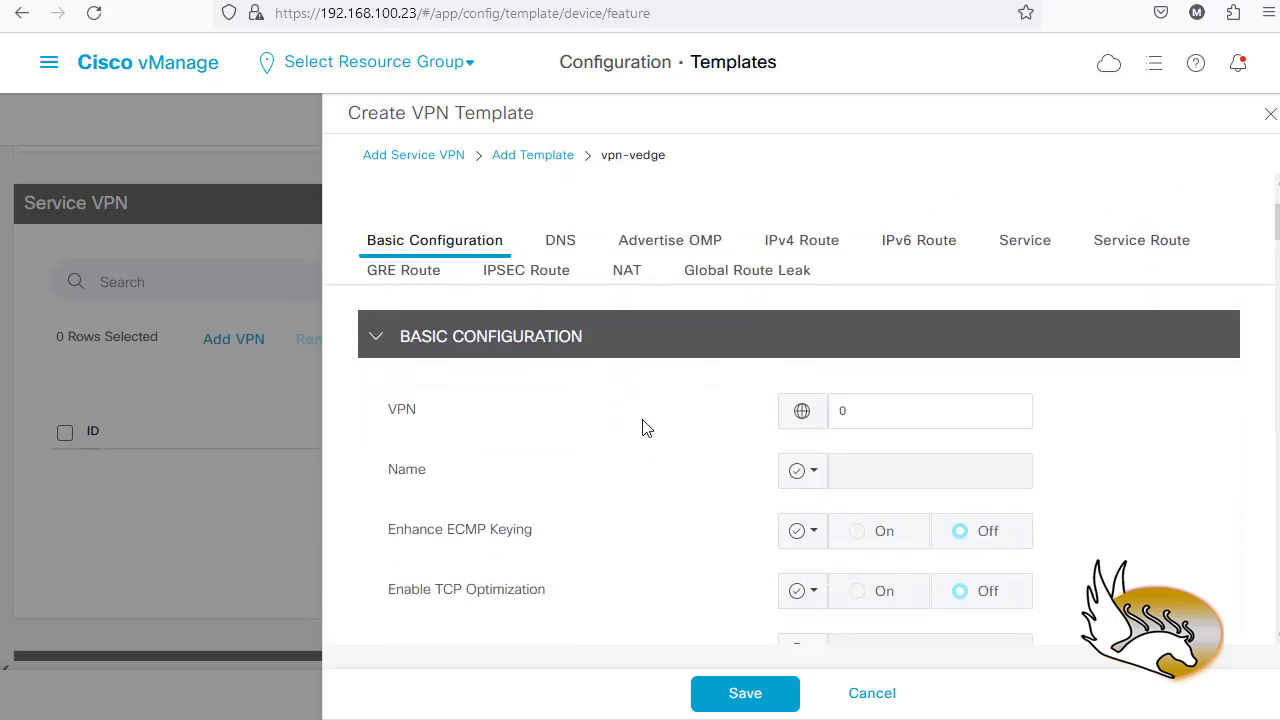
pyautogui.moveTo(885, 418); pyautogui.dragTo(835, 420)
pyautogui.scroll(-3, 740, 446)
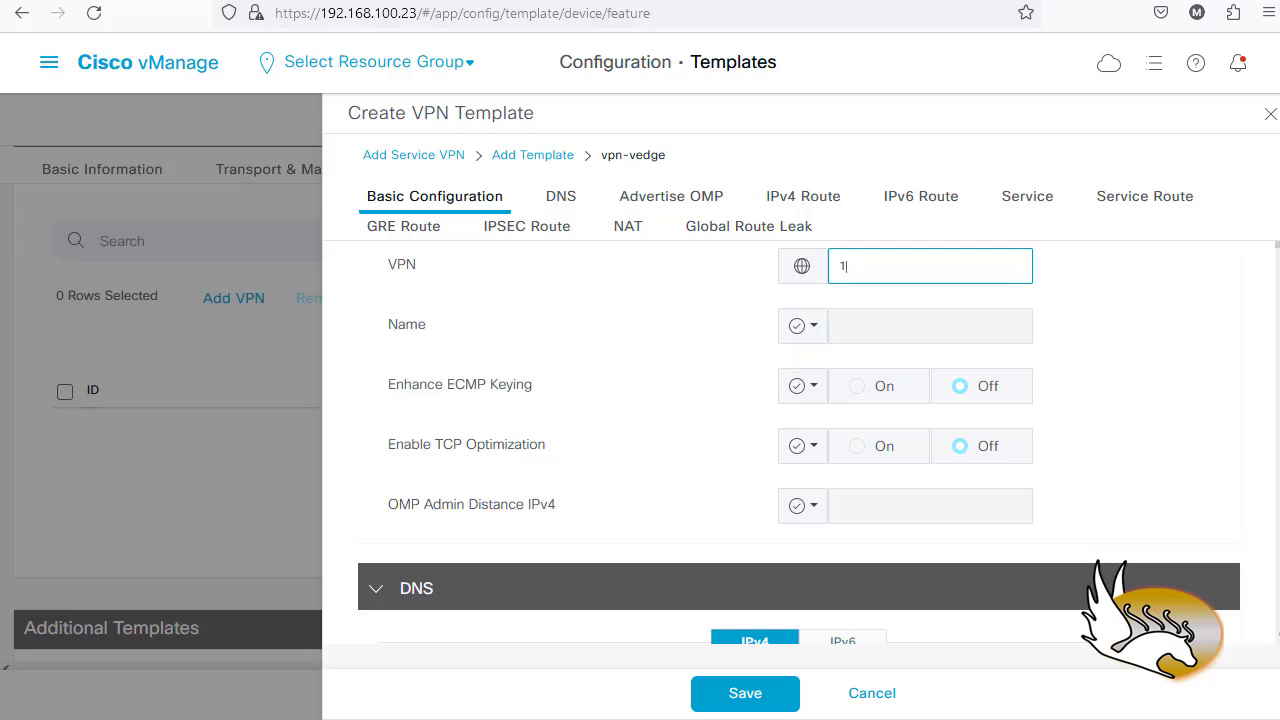
# - Cross-check the vEdge-Site-2 running configuration while reviewing the rest of the VPN template
pyautogui.hotkey('alt', 'Tab')
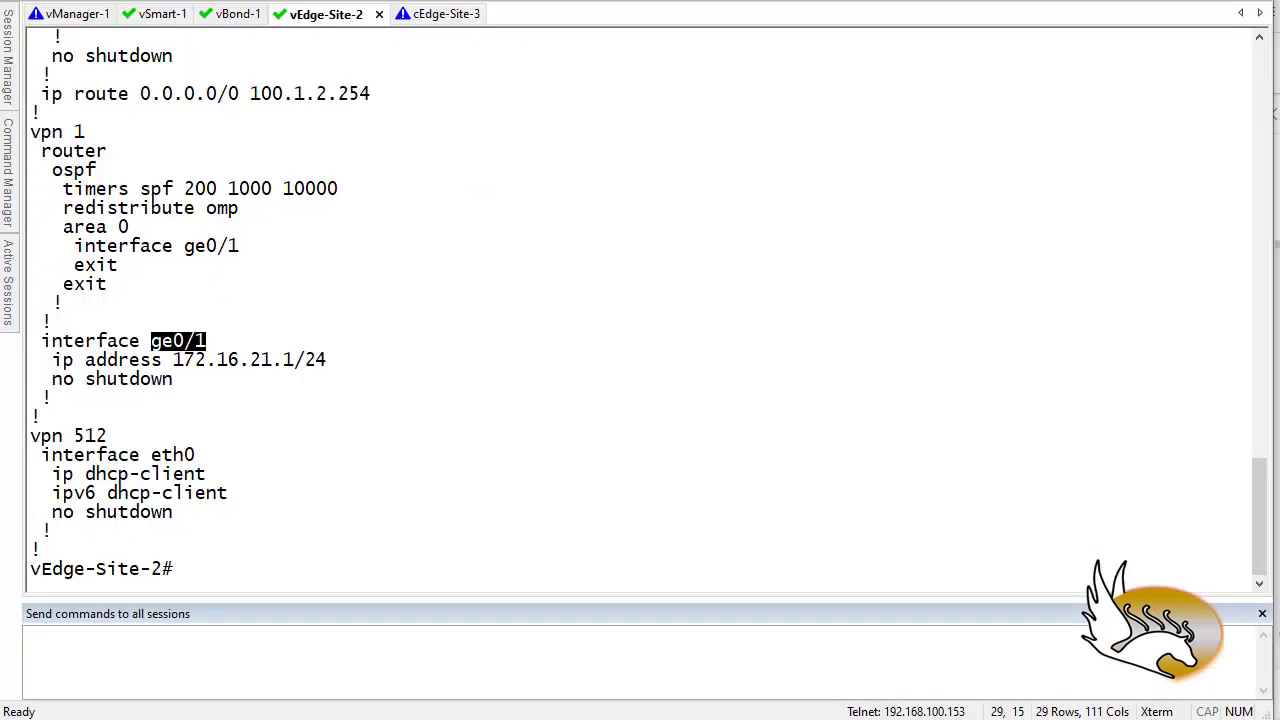
pyautogui.hotkey('alt', 'Tab')
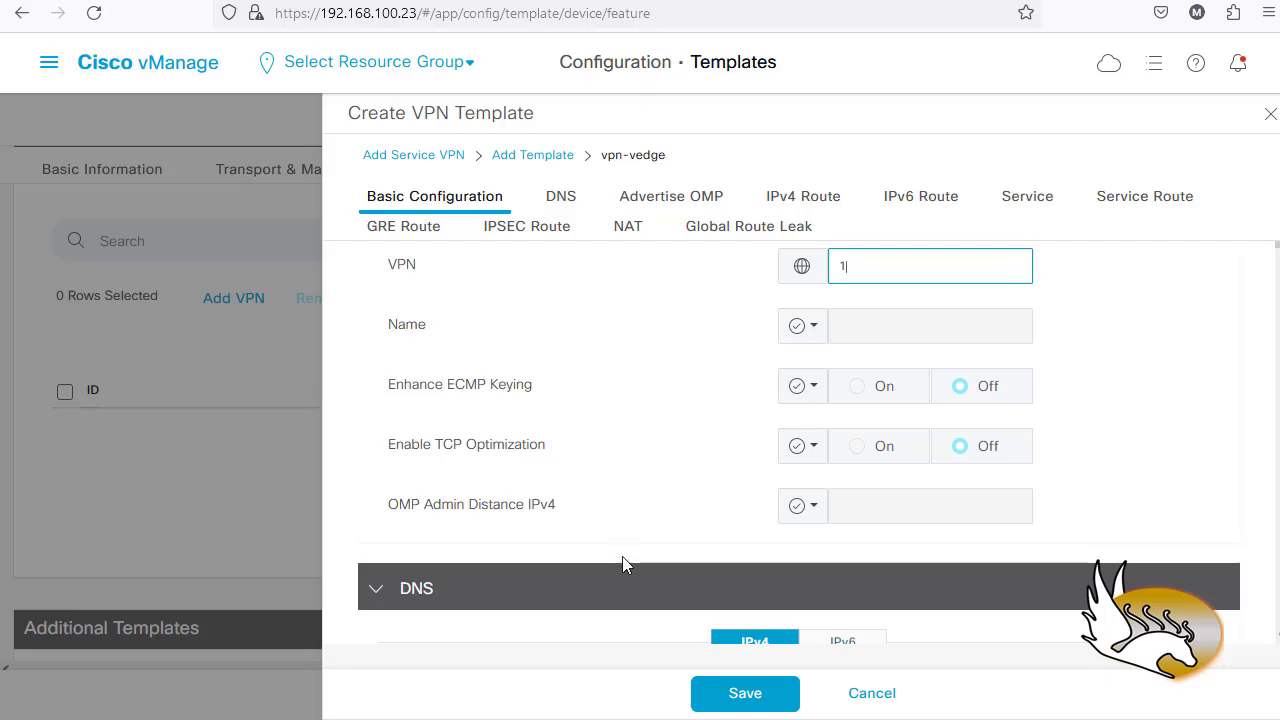
pyautogui.scroll(-1, 629, 534)
pyautogui.scroll(-3, 629, 534)
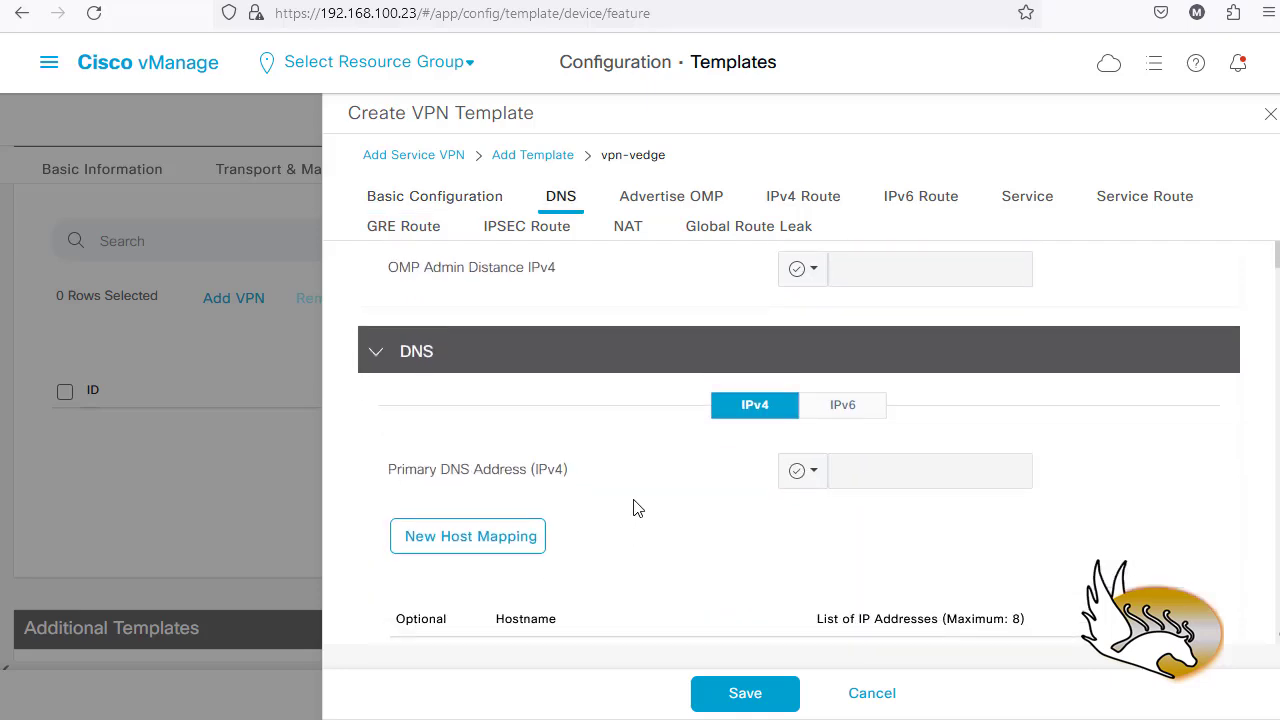
pyautogui.scroll(-1, 634, 509)
pyautogui.hotkey('alt', 'Tab')
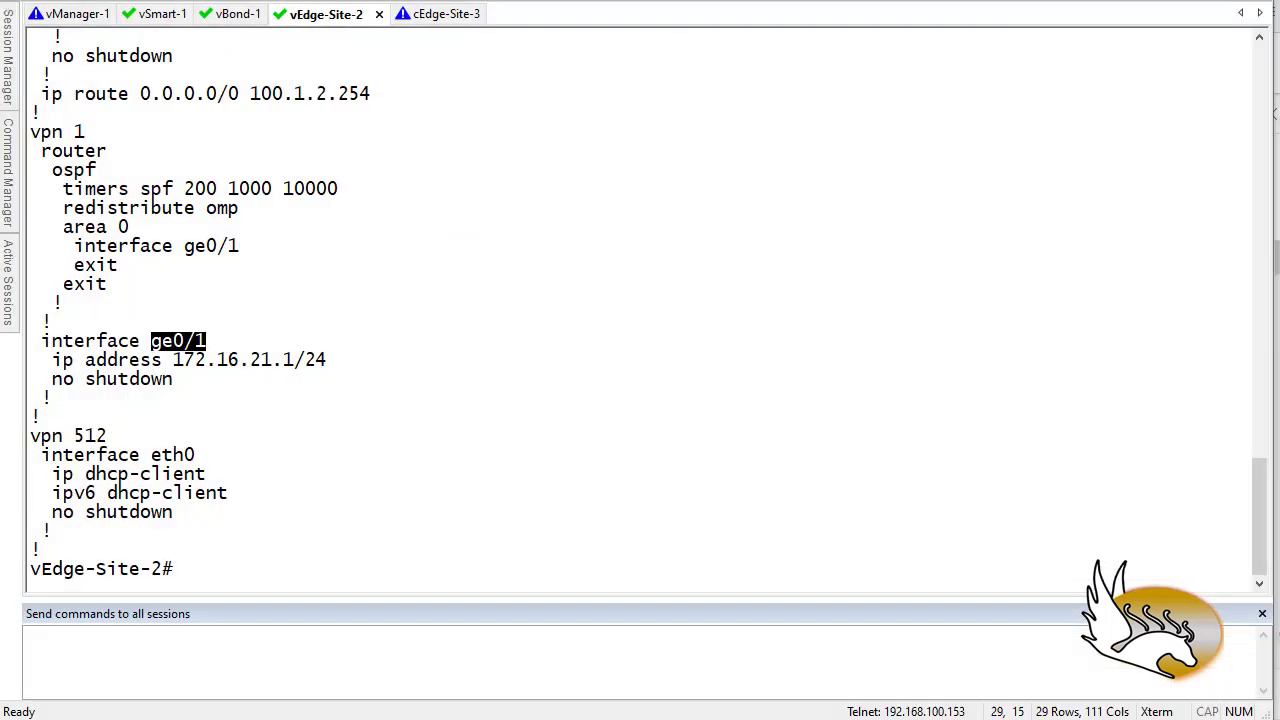
pyautogui.hotkey('alt', 'Tab')
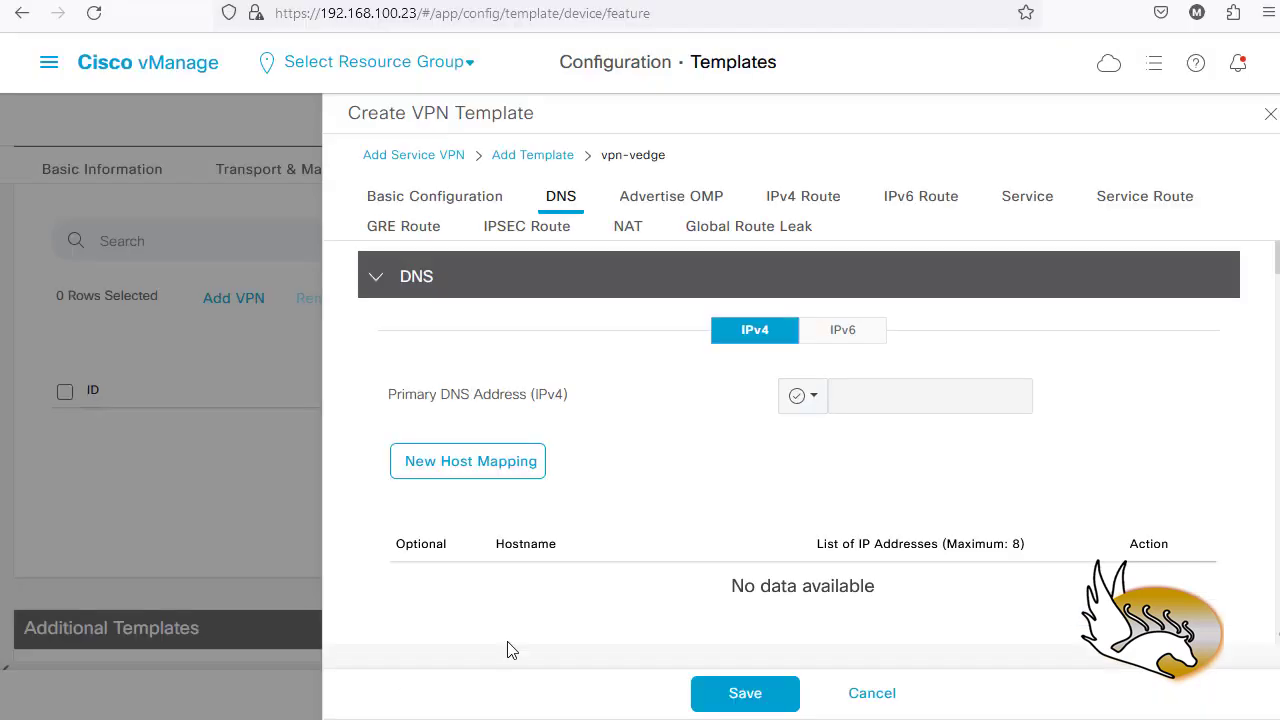
pyautogui.scroll(-4, 677, 520)
pyautogui.scroll(-2, 677, 518)
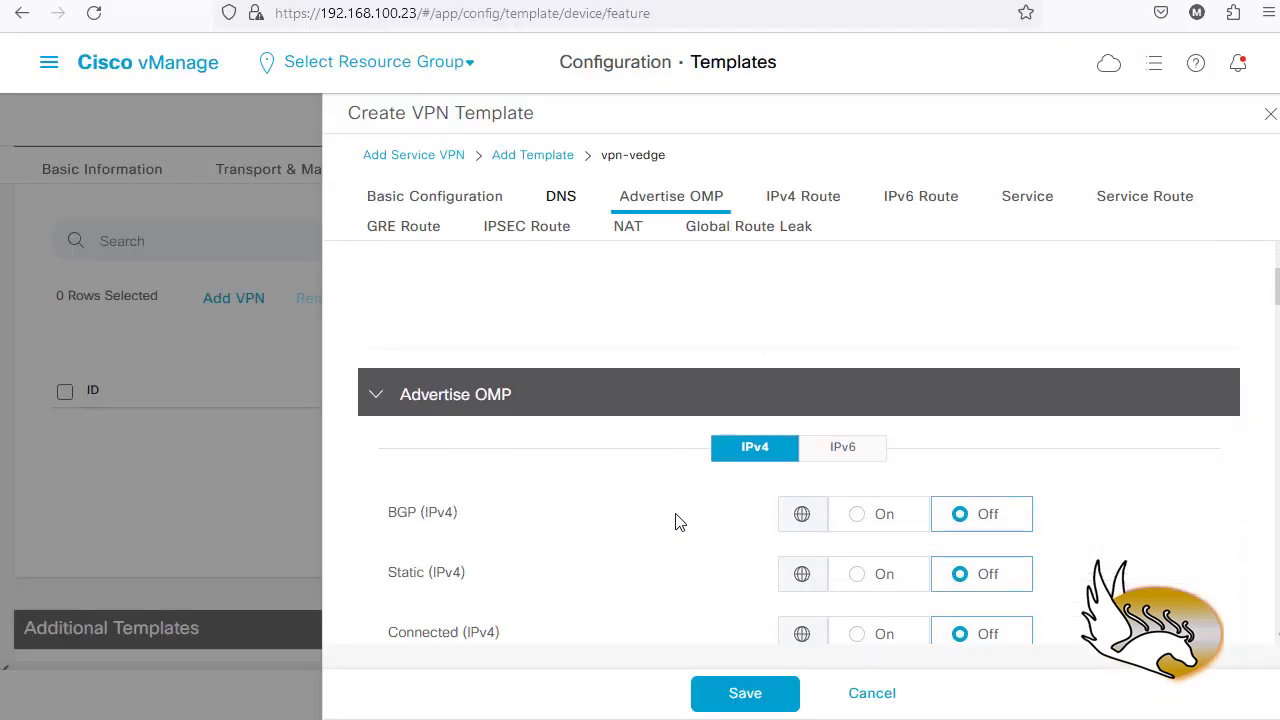
pyautogui.scroll(-1, 478, 400)
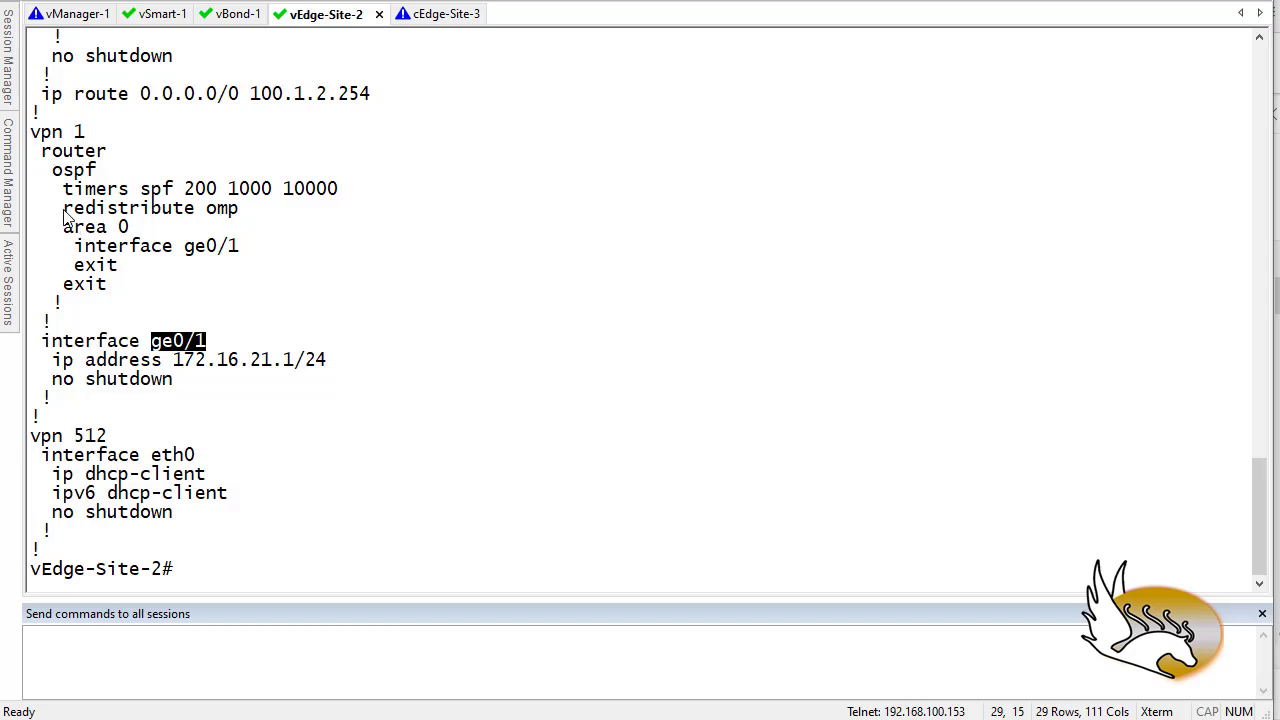
pyautogui.moveTo(63, 217); pyautogui.dragTo(200, 212)
pyautogui.moveTo(53, 172); pyautogui.dragTo(143, 274)
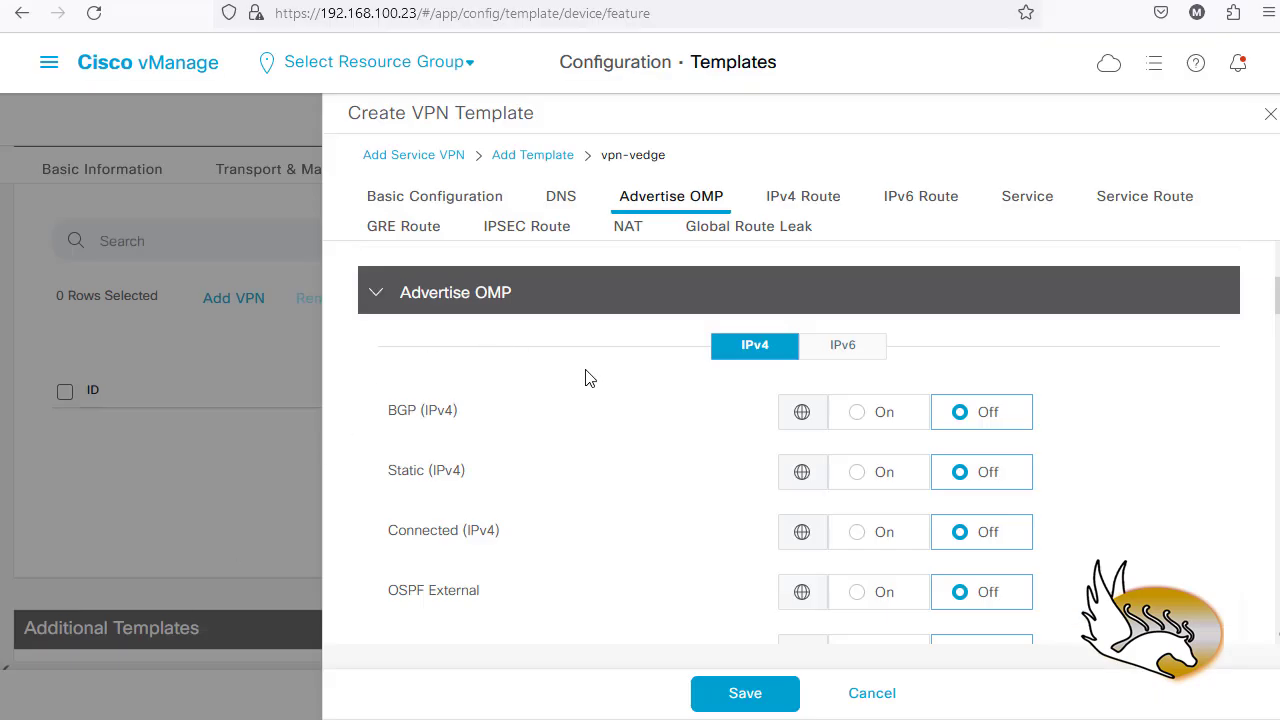
# - Enable advertising connected and static IPv4 routes into OMP
pyautogui.scroll(-1, 575, 396)
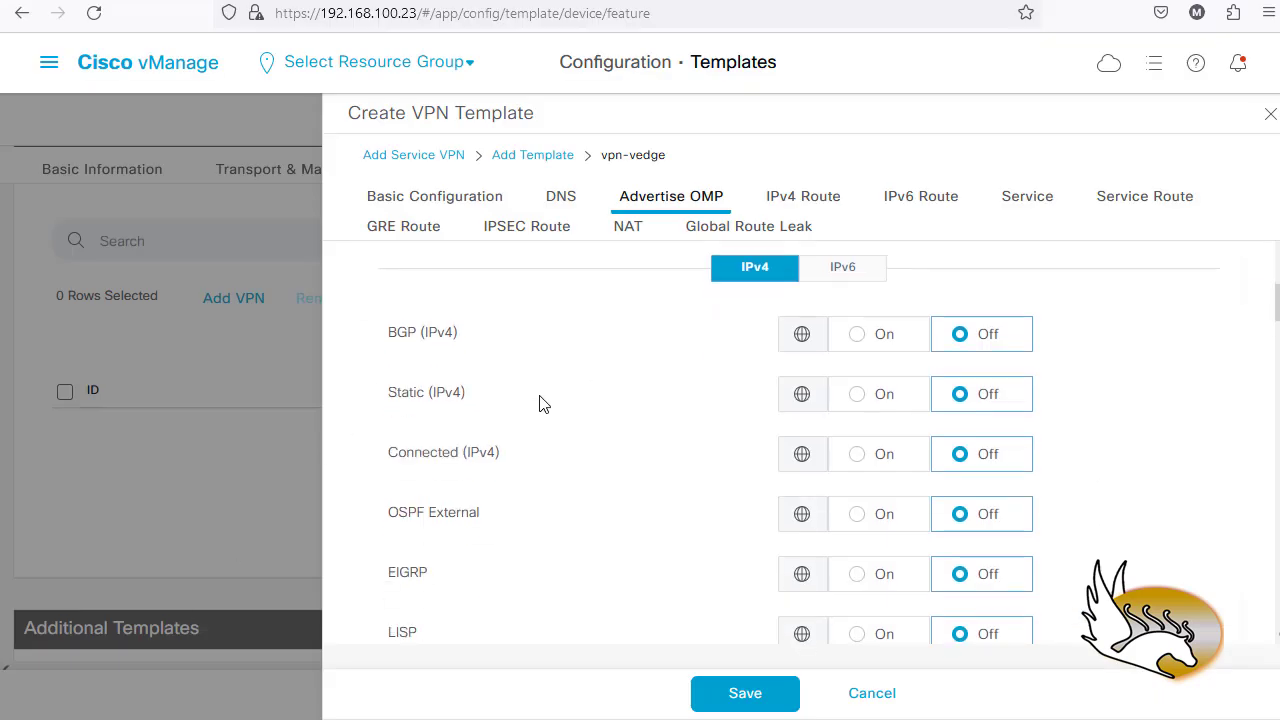
pyautogui.scroll(-1, 515, 390)
pyautogui.scroll(2, 564, 358)
pyautogui.click(854, 460)
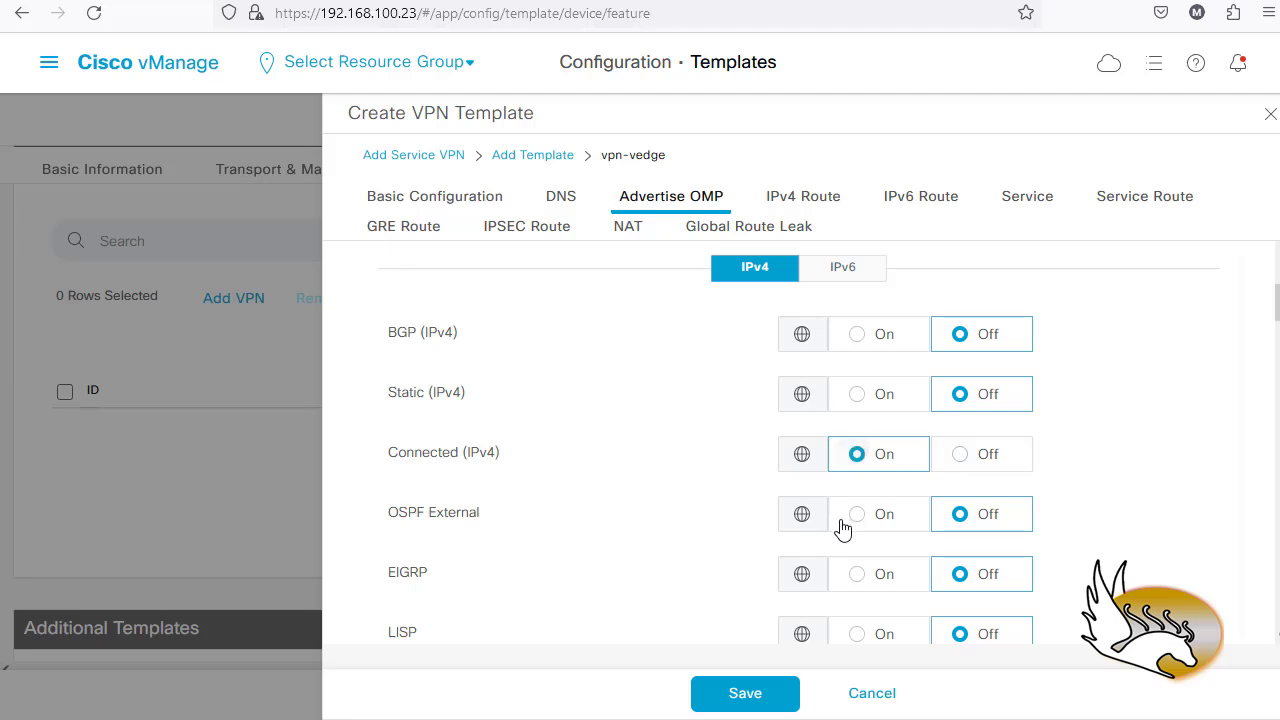
pyautogui.click(864, 400)
# - Review the remaining template sections and save the vpn-vedge VPN template
pyautogui.scroll(-3, 634, 503)
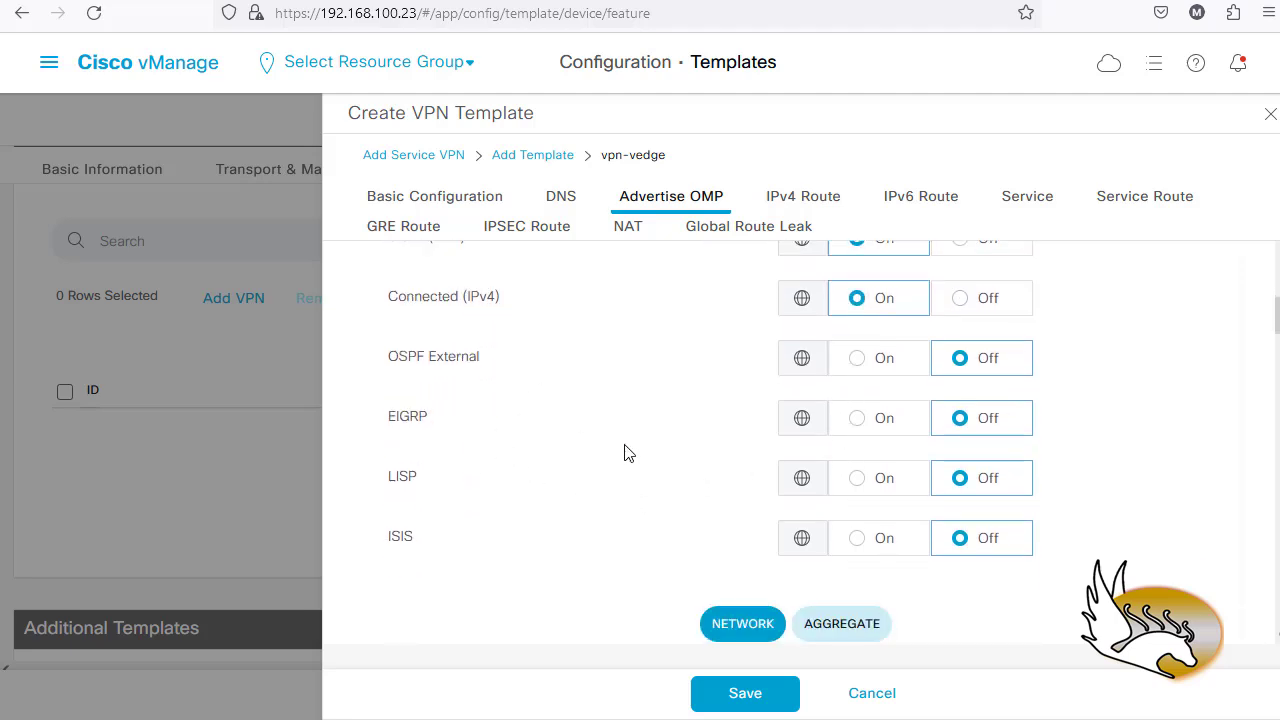
pyautogui.scroll(-3, 626, 451)
pyautogui.scroll(-1, 626, 453)
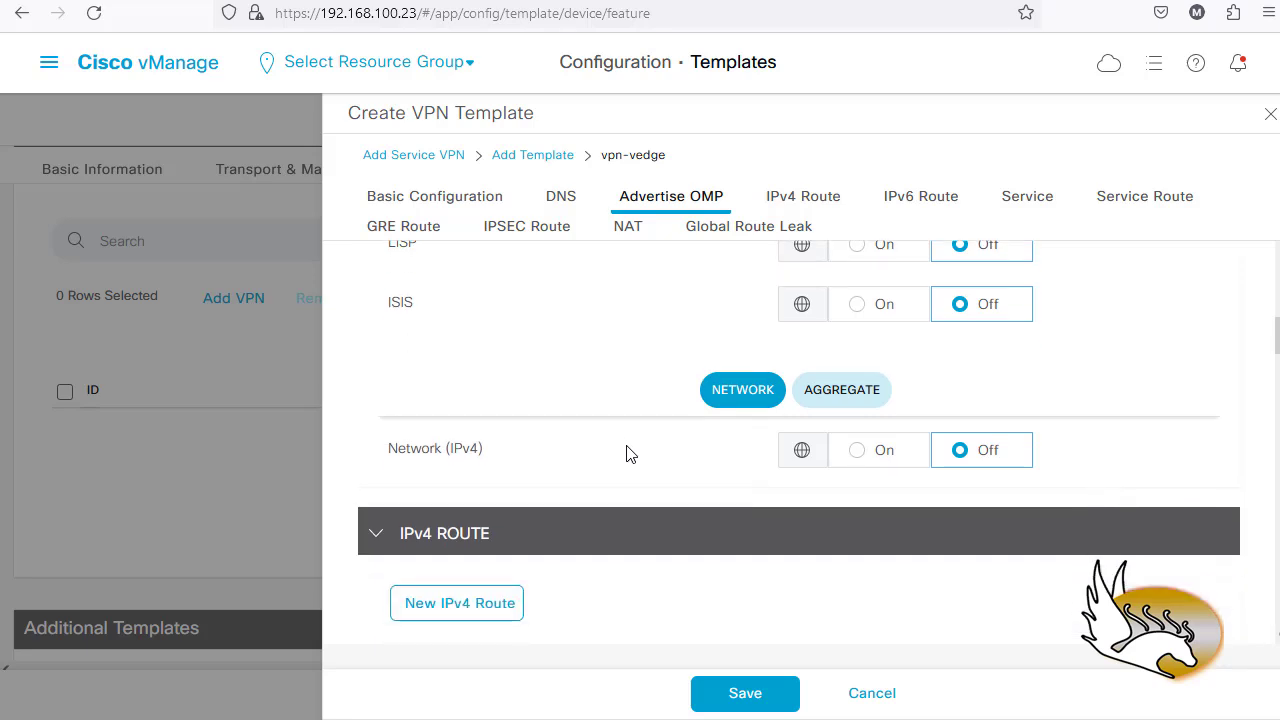
pyautogui.moveTo(477, 458)
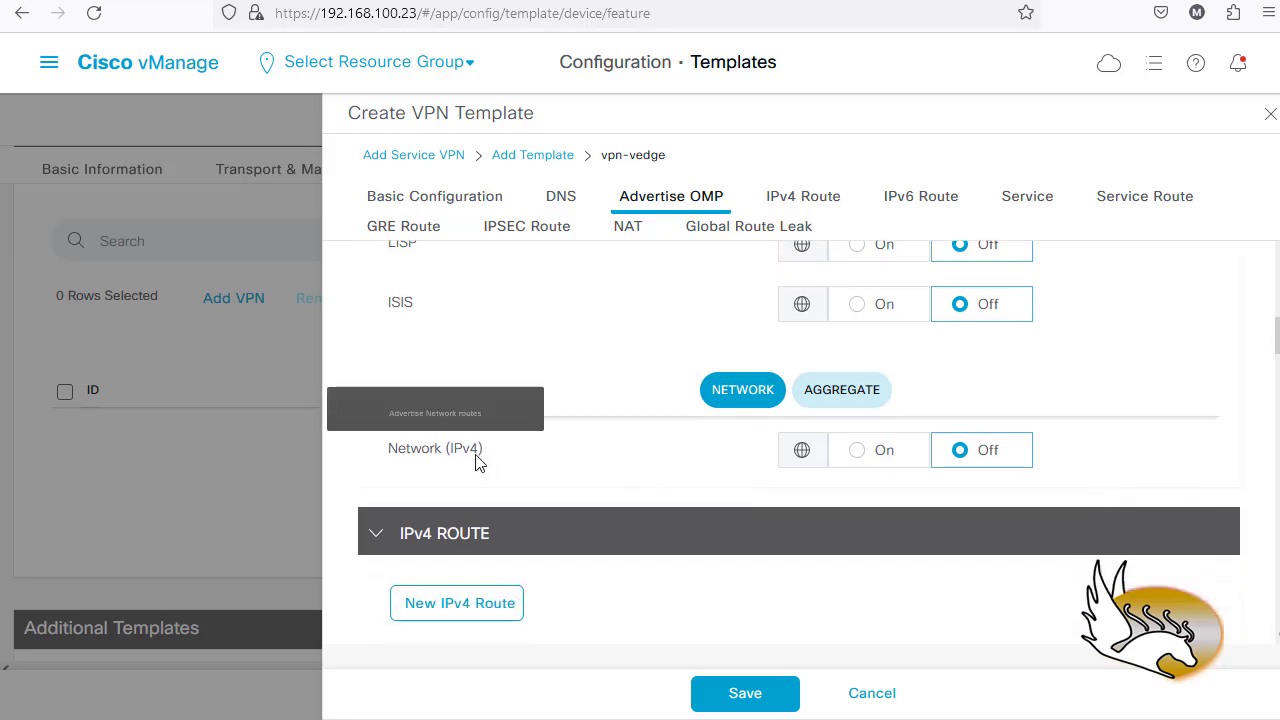
pyautogui.scroll(-3, 663, 448)
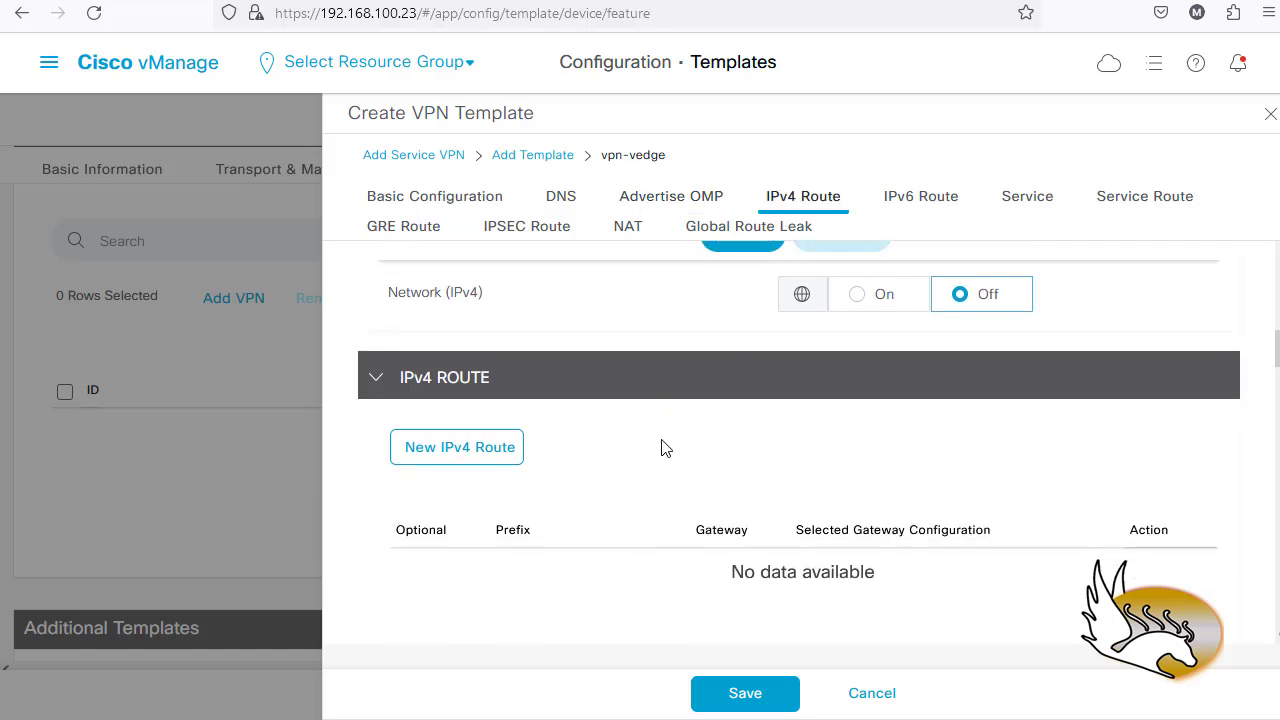
pyautogui.scroll(-1, 662, 448)
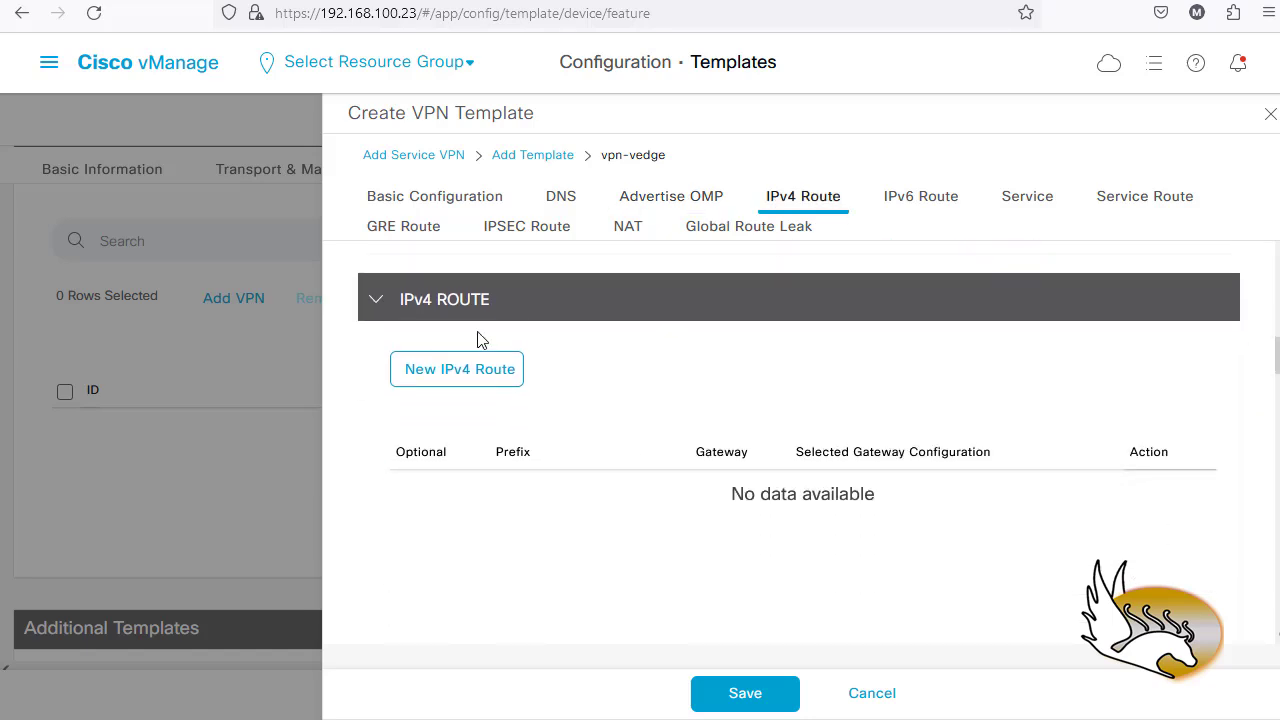
pyautogui.scroll(-10, 635, 448)
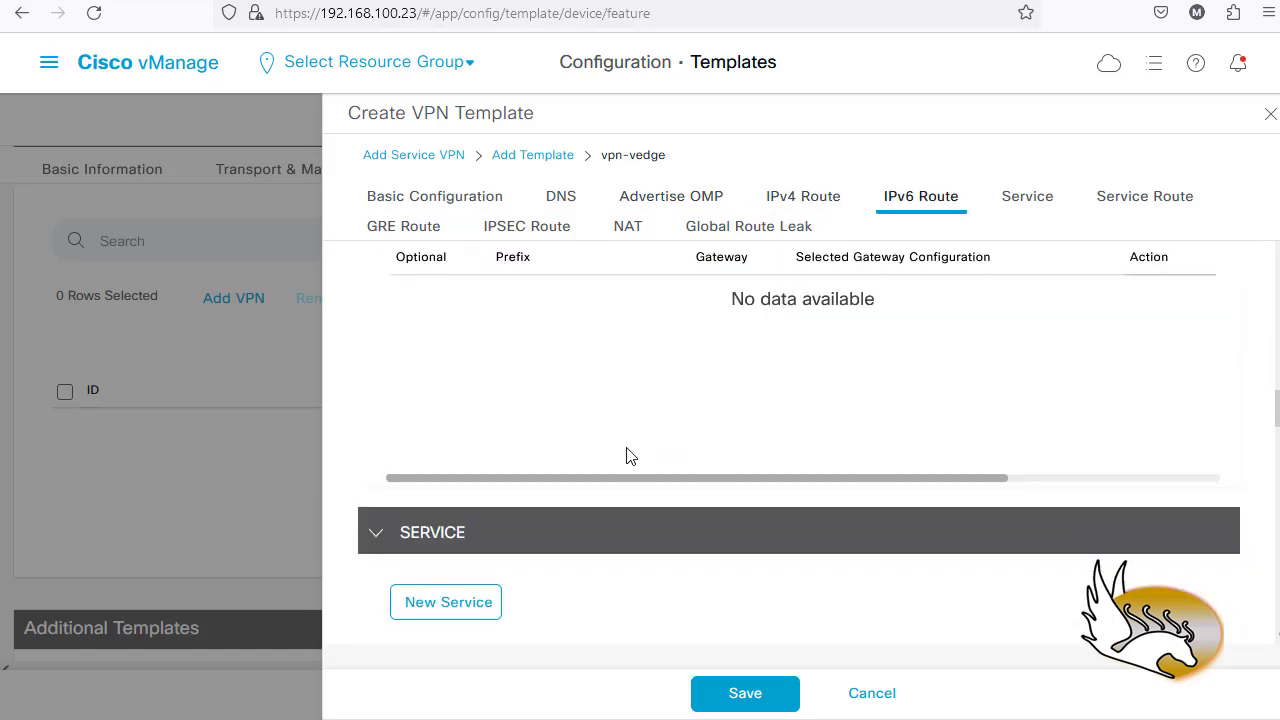
pyautogui.scroll(-3, 627, 458)
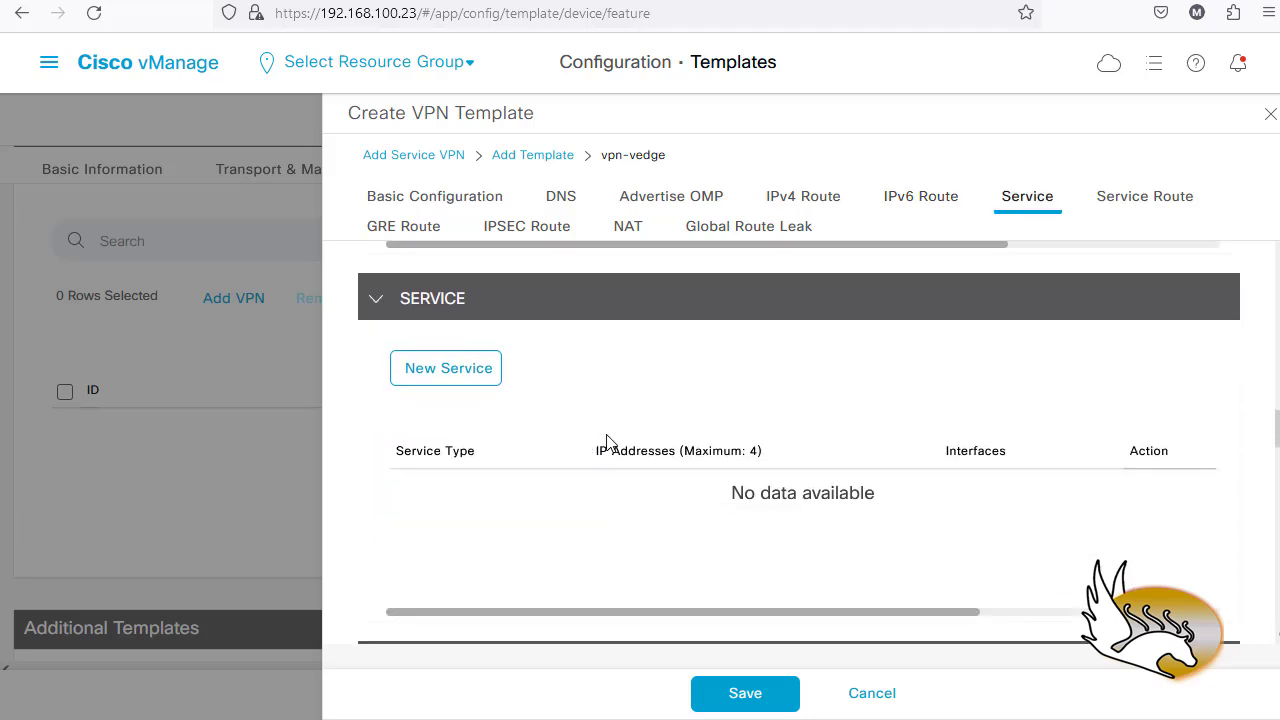
pyautogui.scroll(-6, 670, 468)
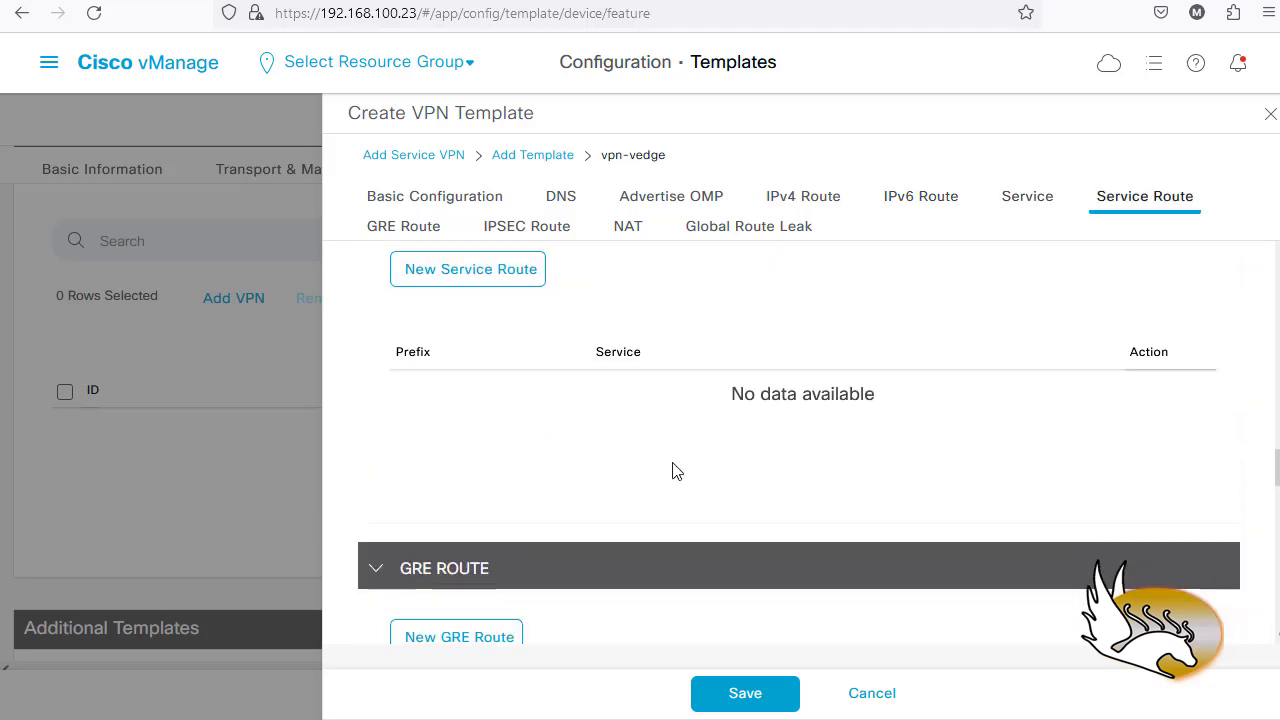
pyautogui.scroll(-5, 674, 470)
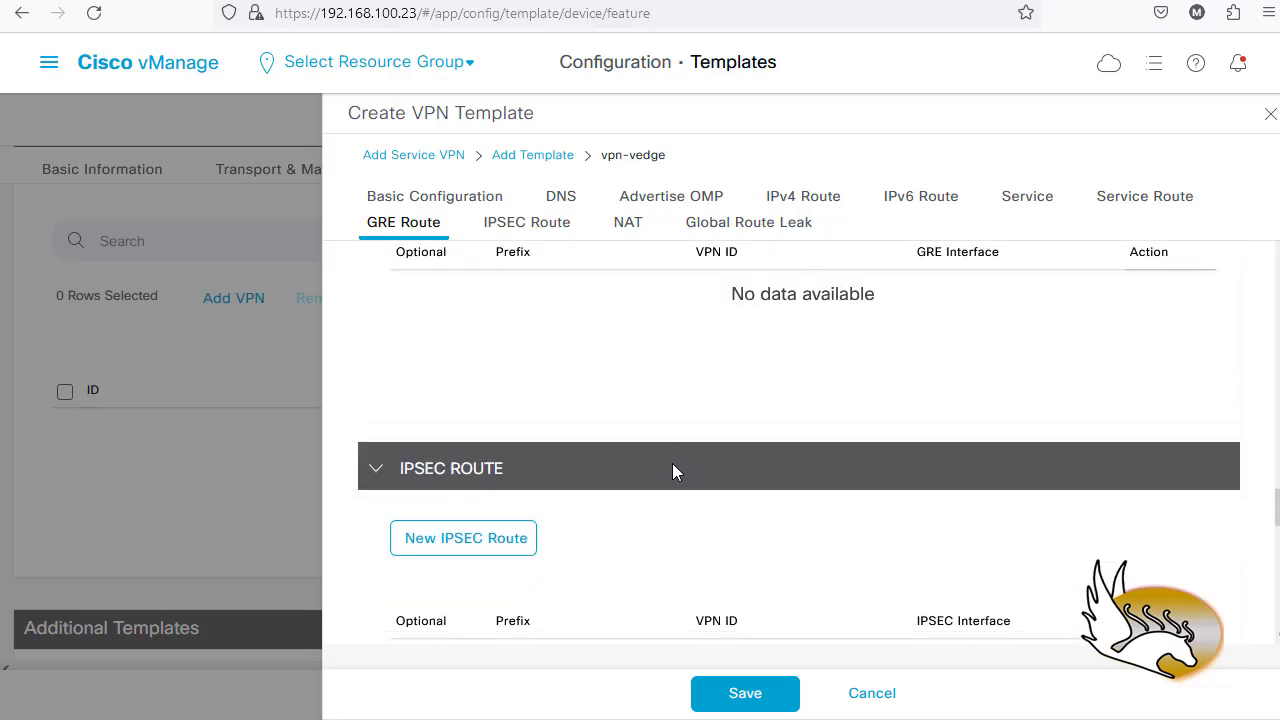
pyautogui.scroll(-8, 674, 472)
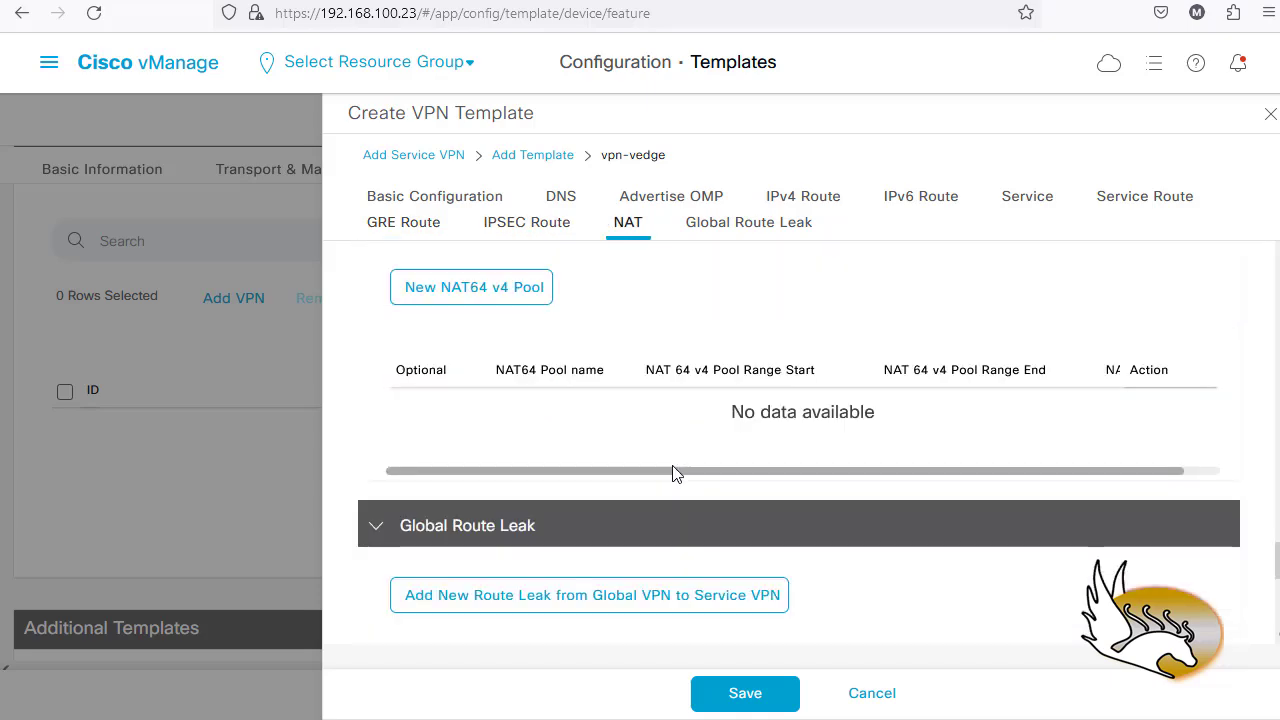
pyautogui.scroll(-3, 674, 471)
pyautogui.scroll(3, 674, 471)
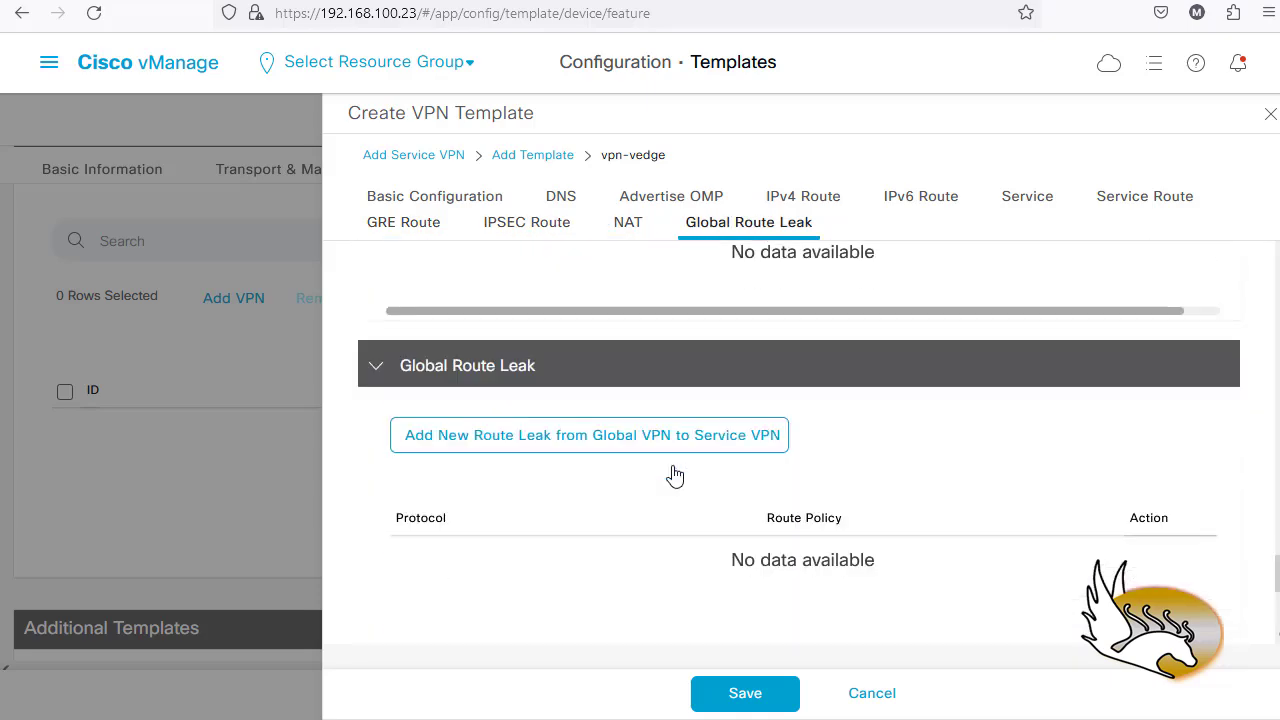
pyautogui.click(777, 694)
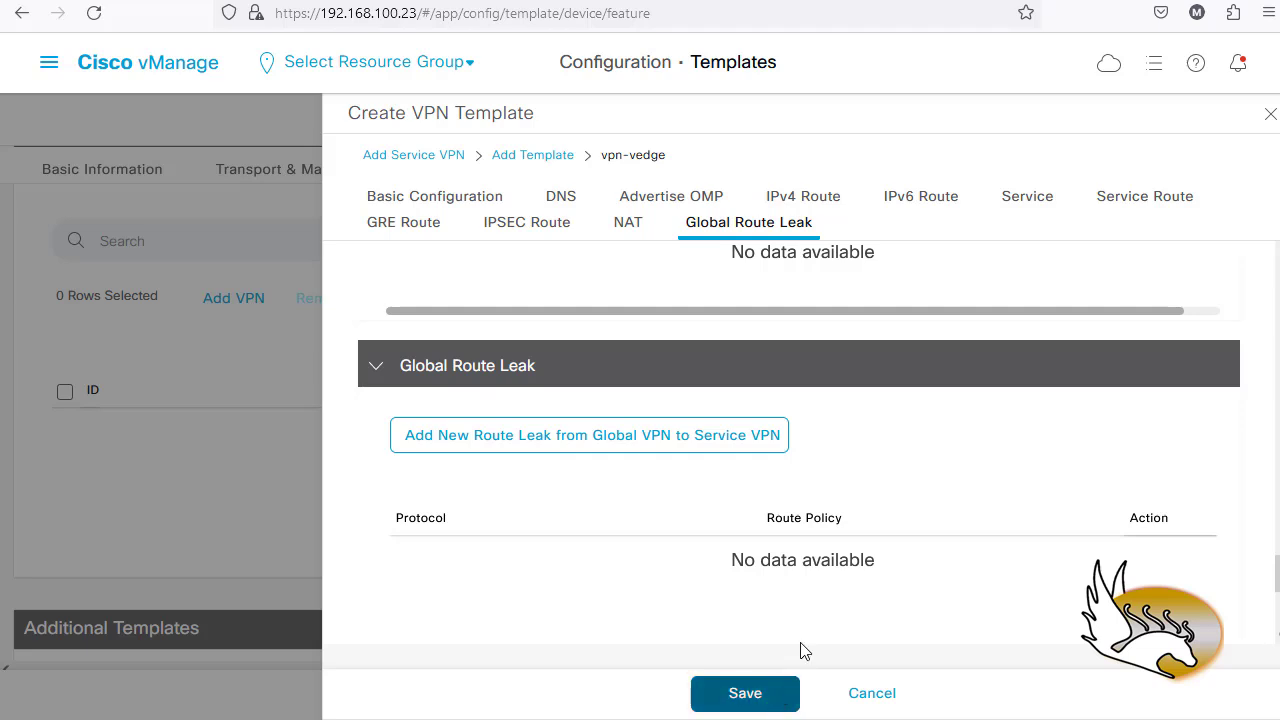
pyautogui.scroll(-2, 757, 551)
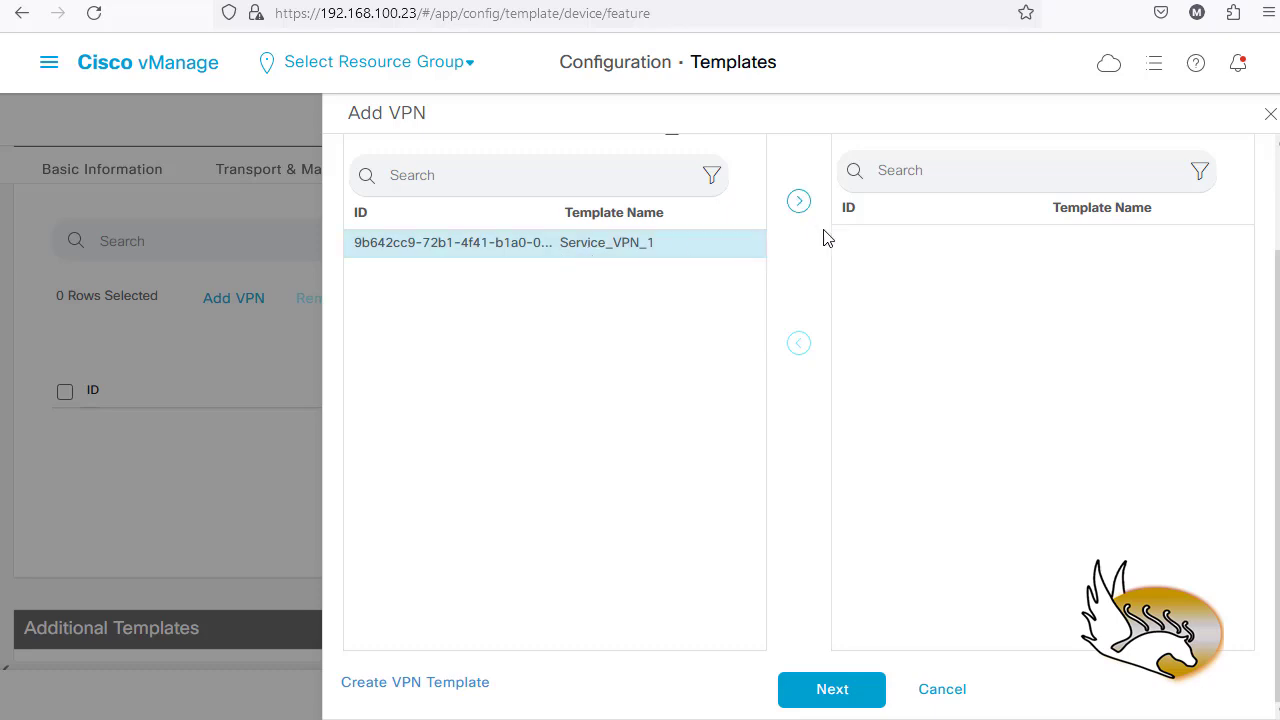
# - Select Service_VPN_1, add a VPN Interface to it, and start a new interface template
pyautogui.click(799, 204)
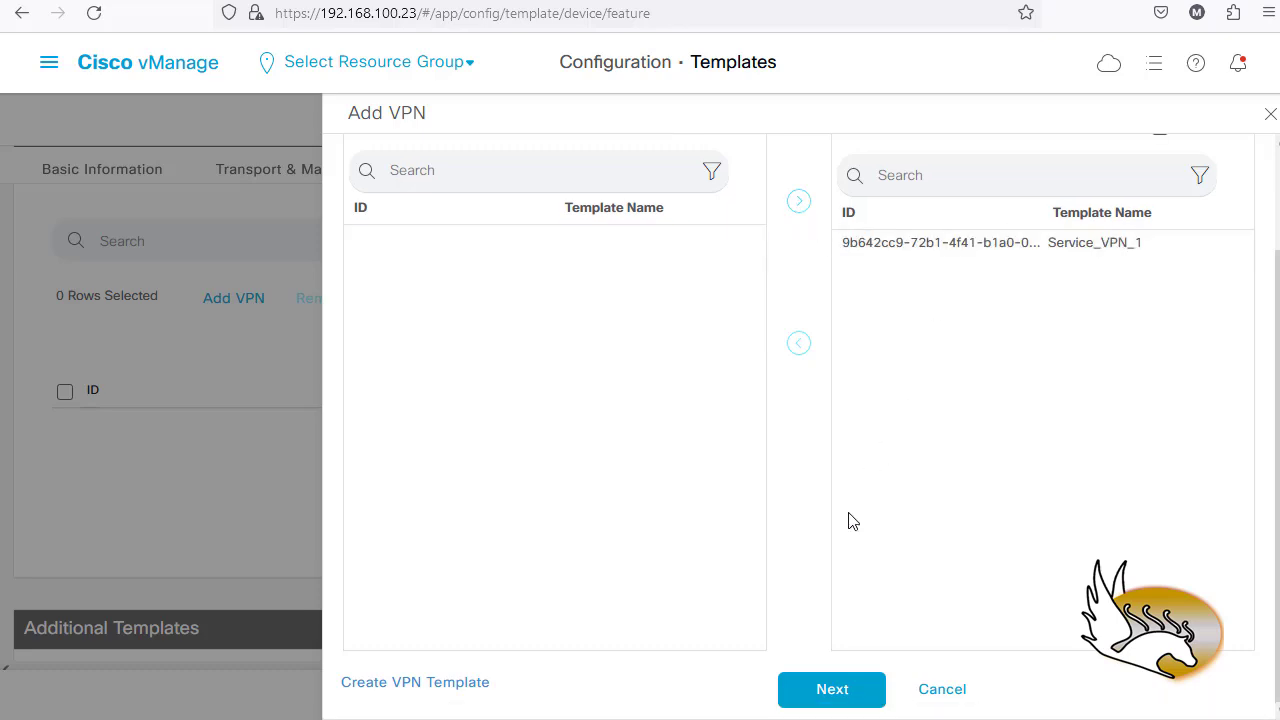
pyautogui.click(818, 690)
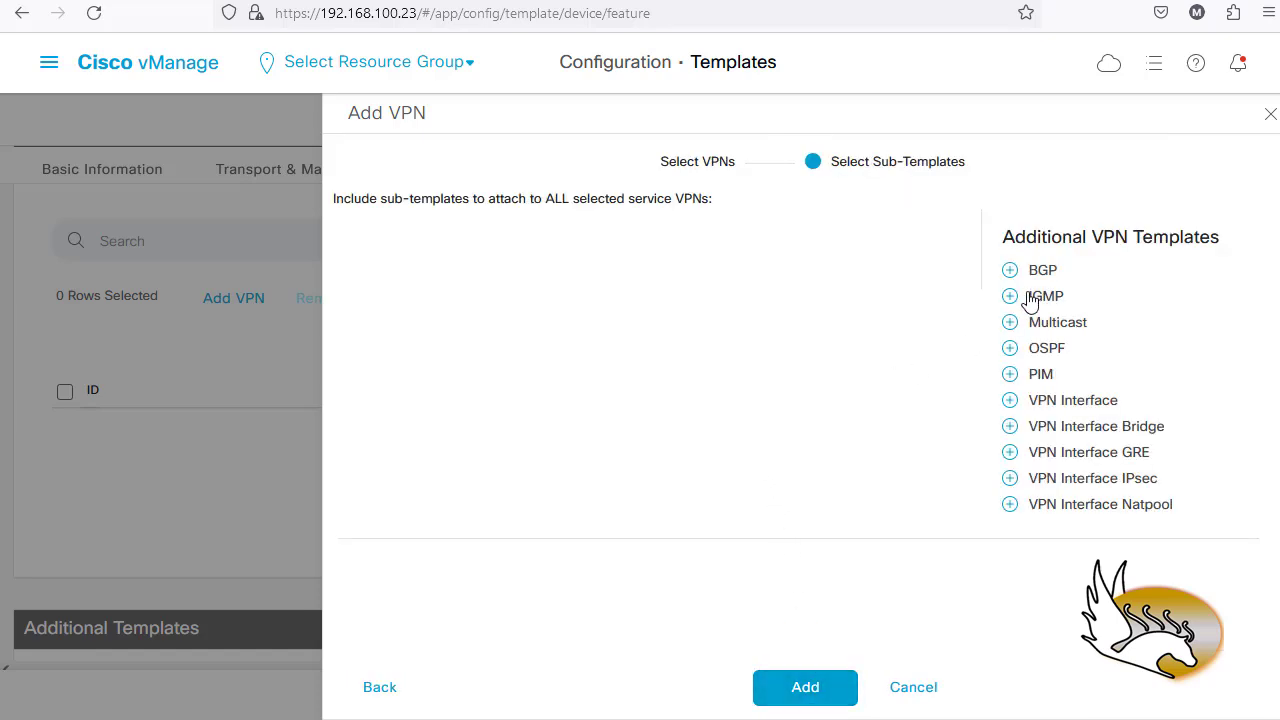
pyautogui.click(1055, 405)
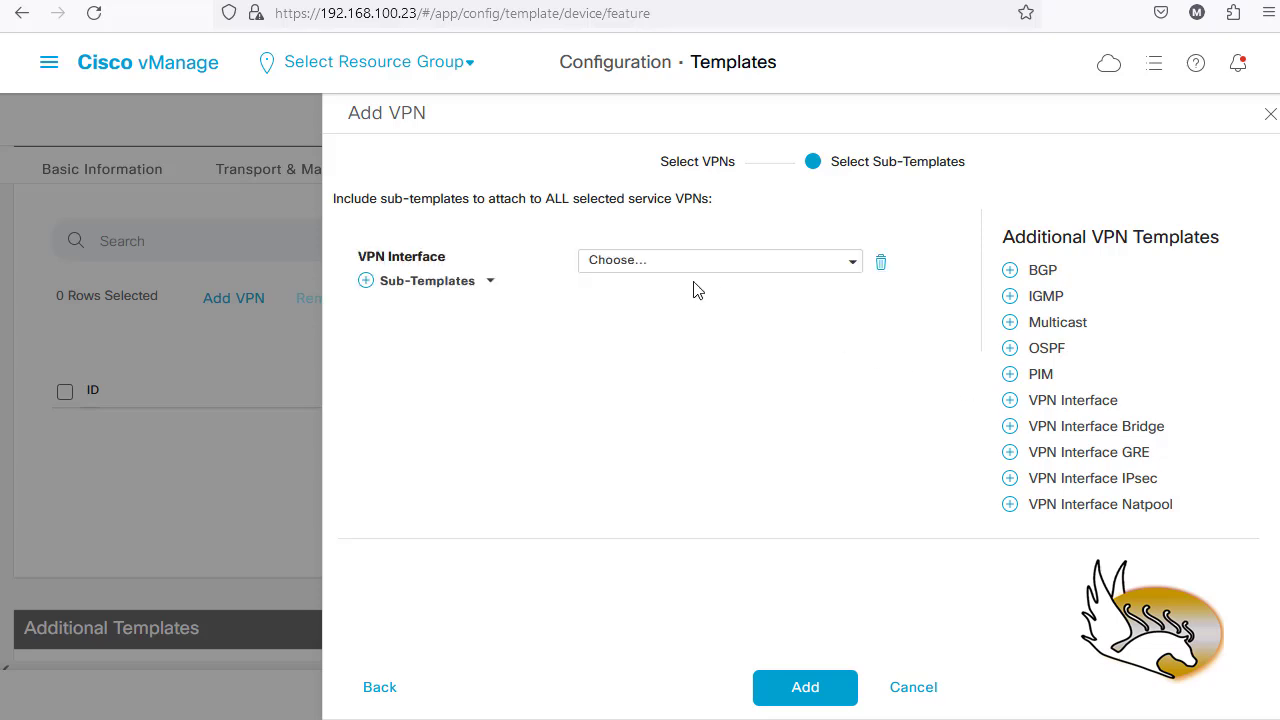
pyautogui.click(853, 265)
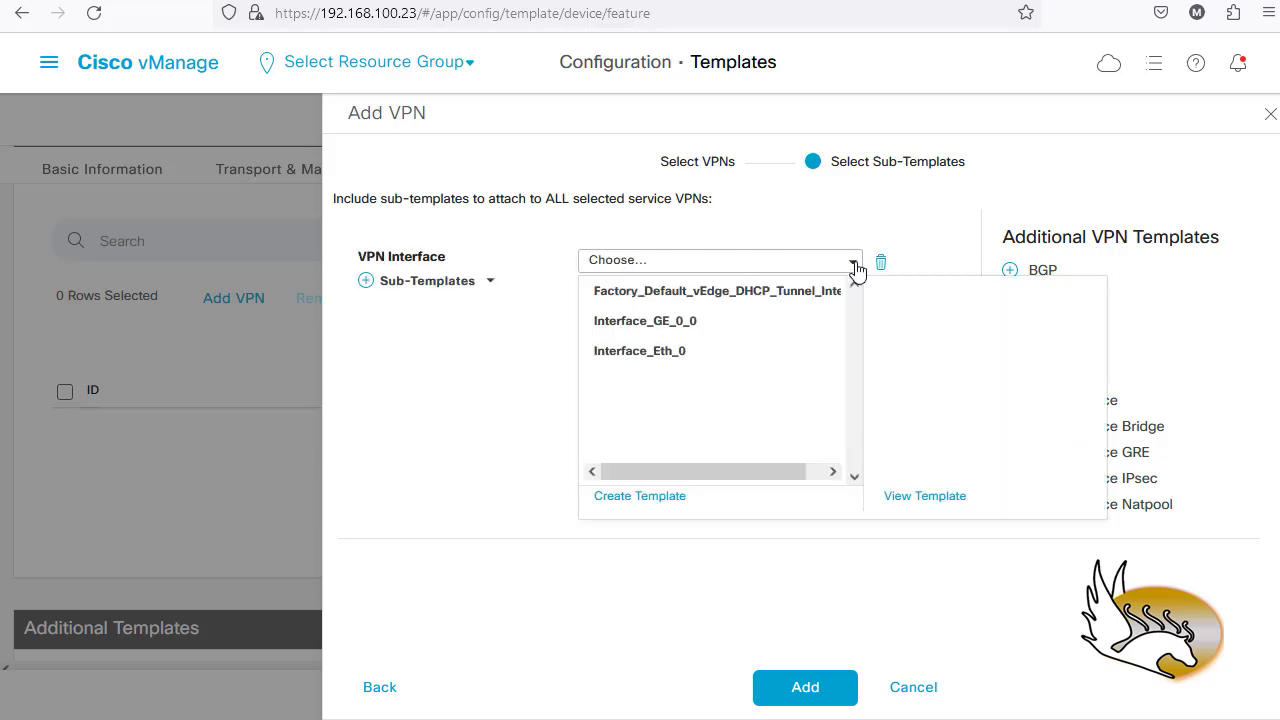
pyautogui.click(655, 497)
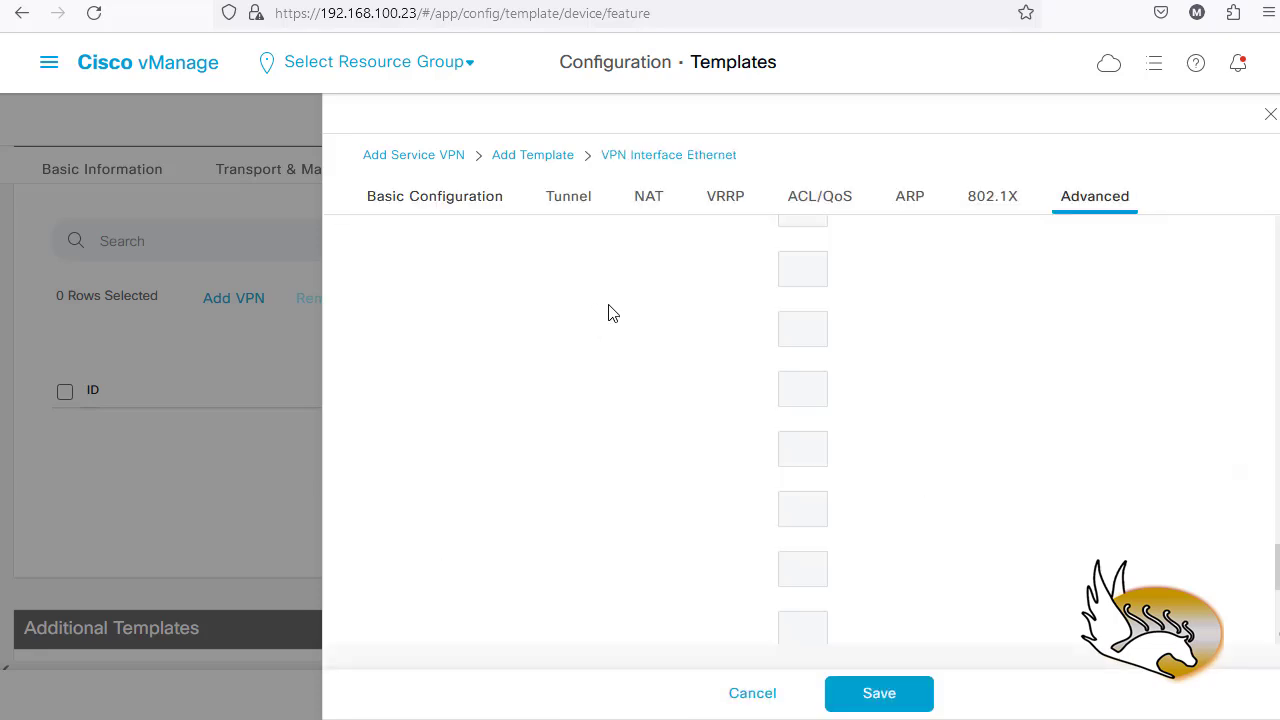
# - Enter template name Interface_GE_0_1 and description 'Interface GE0/1' under Basic Configuration
pyautogui.click(441, 199)
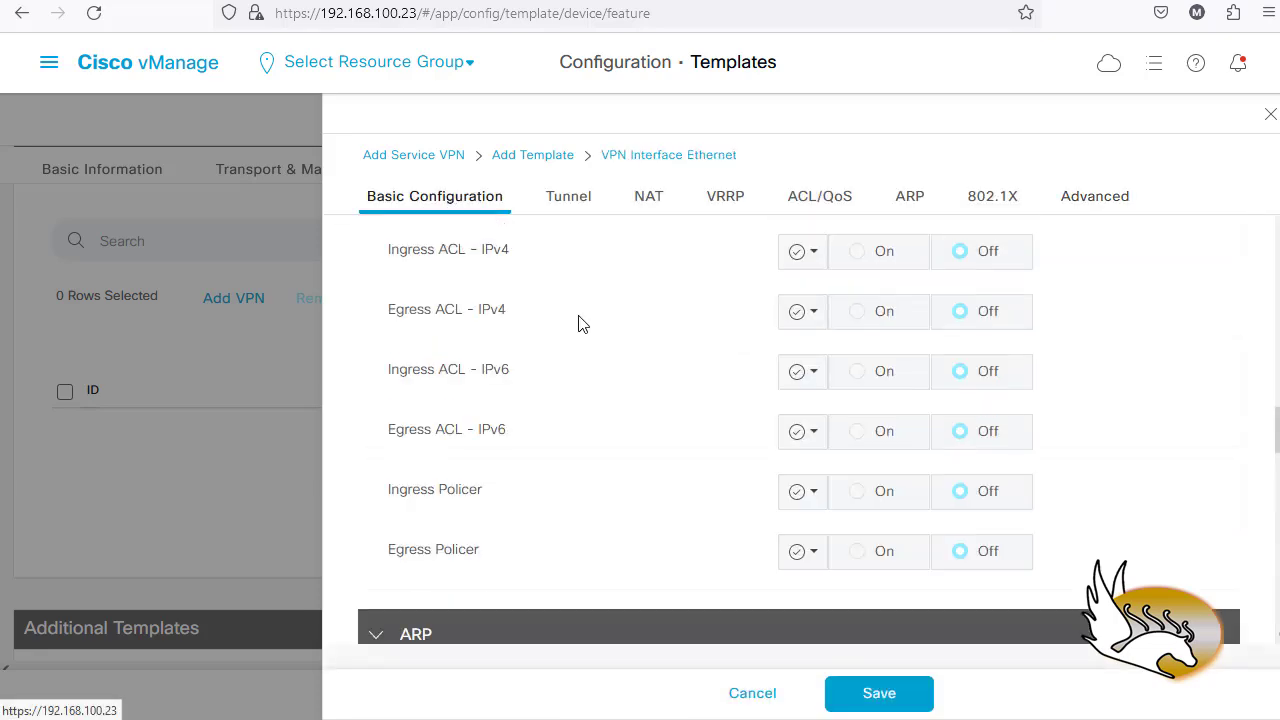
pyautogui.click(579, 253)
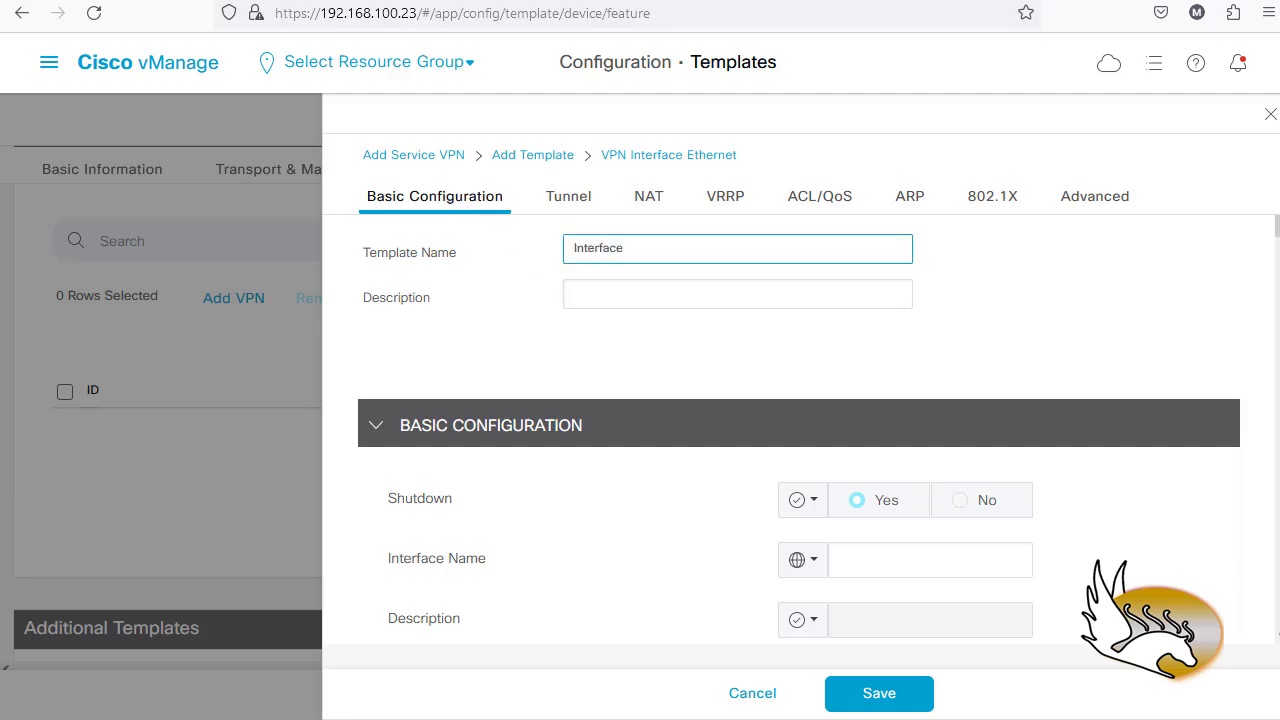
pyautogui.write('Interface_GE_0_1')
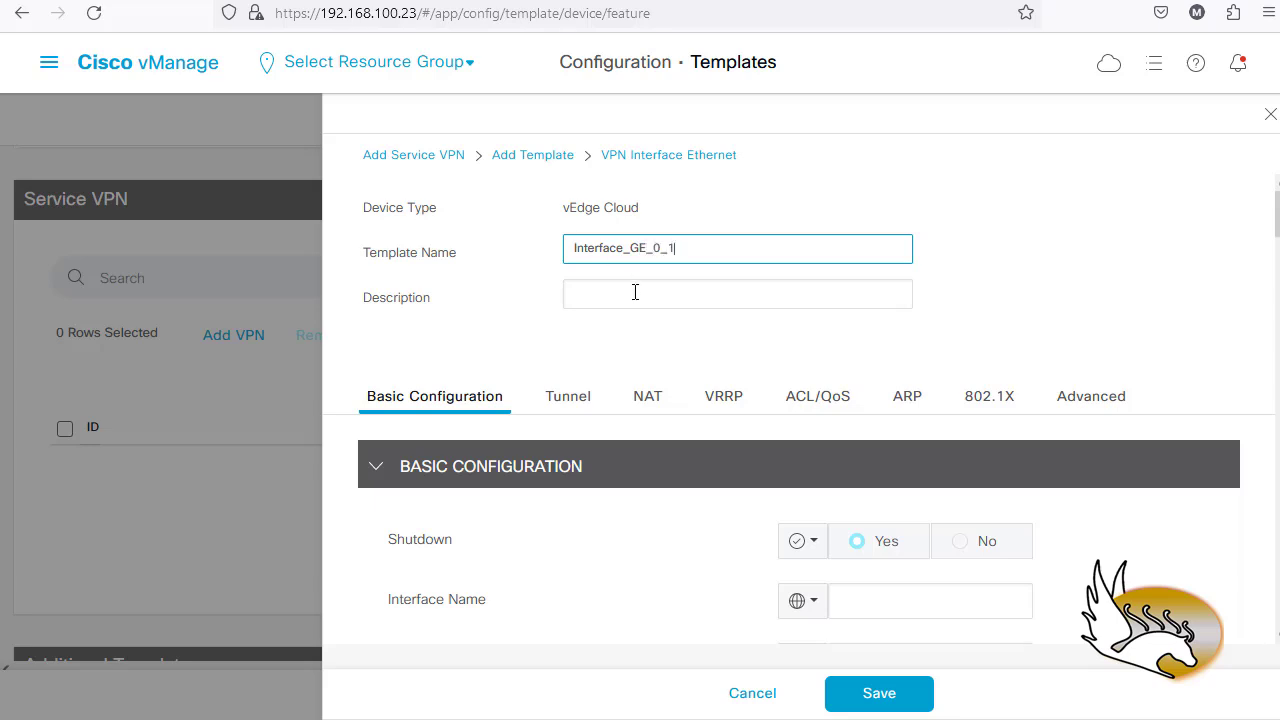
pyautogui.click(635, 292)
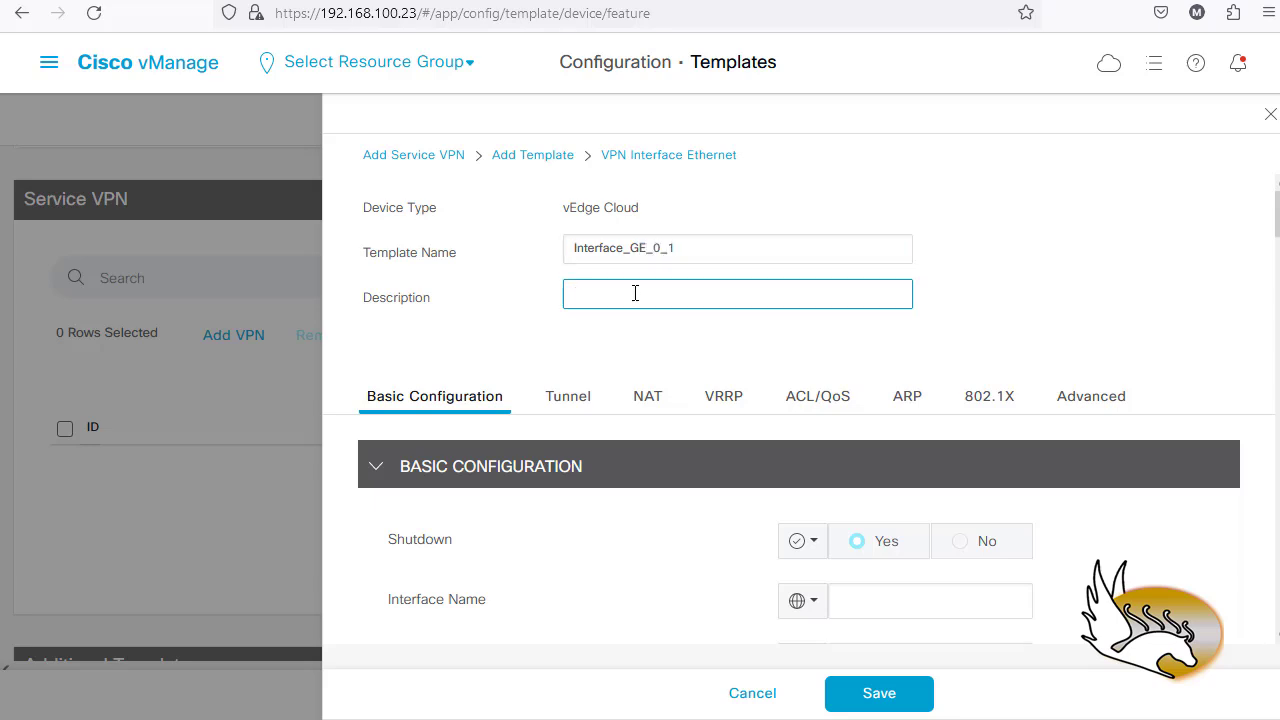
pyautogui.write('Interface GE0/1')
# - Set Shutdown to a global No and enter interface name ge0/1
pyautogui.scroll(-3, 583, 424)
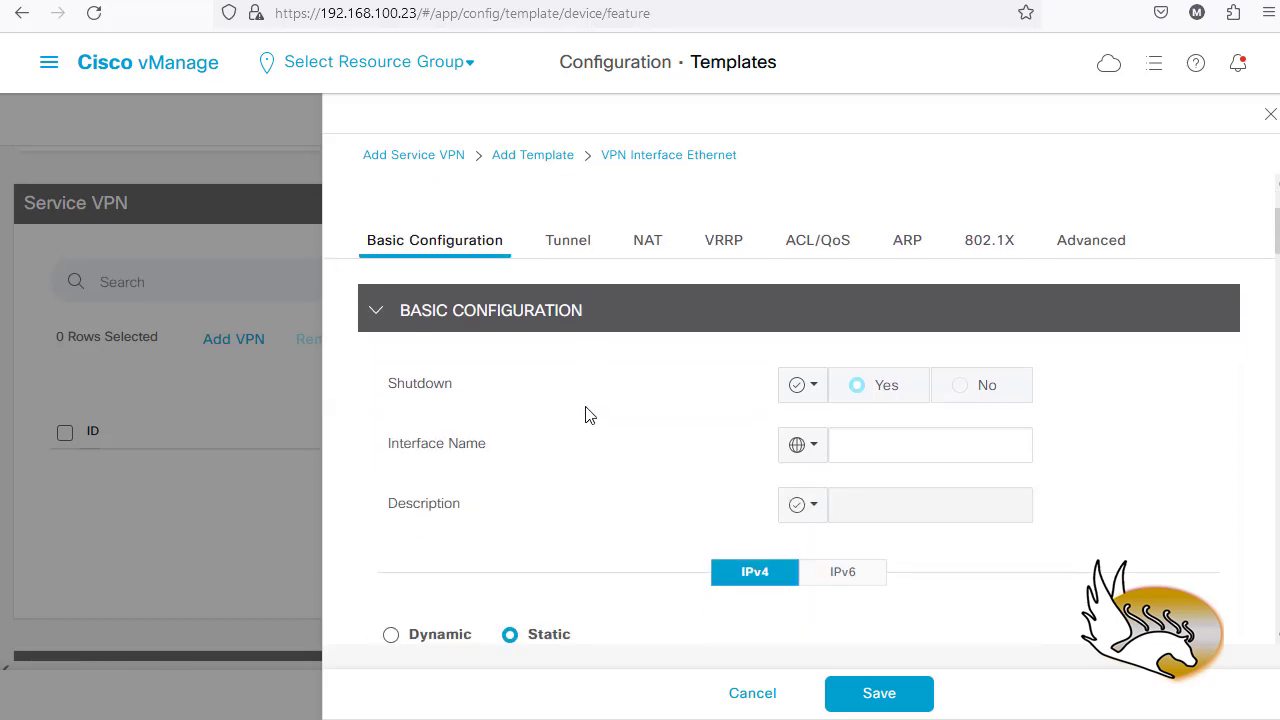
pyautogui.click(815, 386)
pyautogui.click(835, 434)
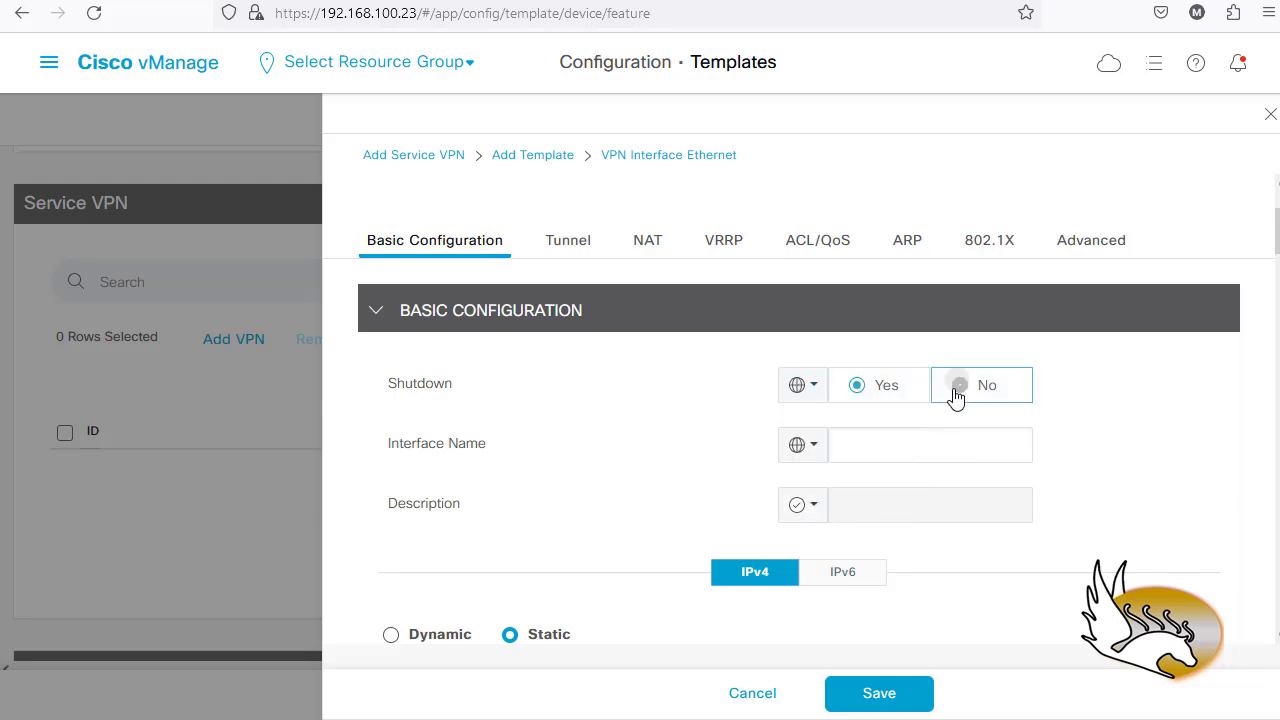
pyautogui.click(956, 390)
pyautogui.click(850, 442)
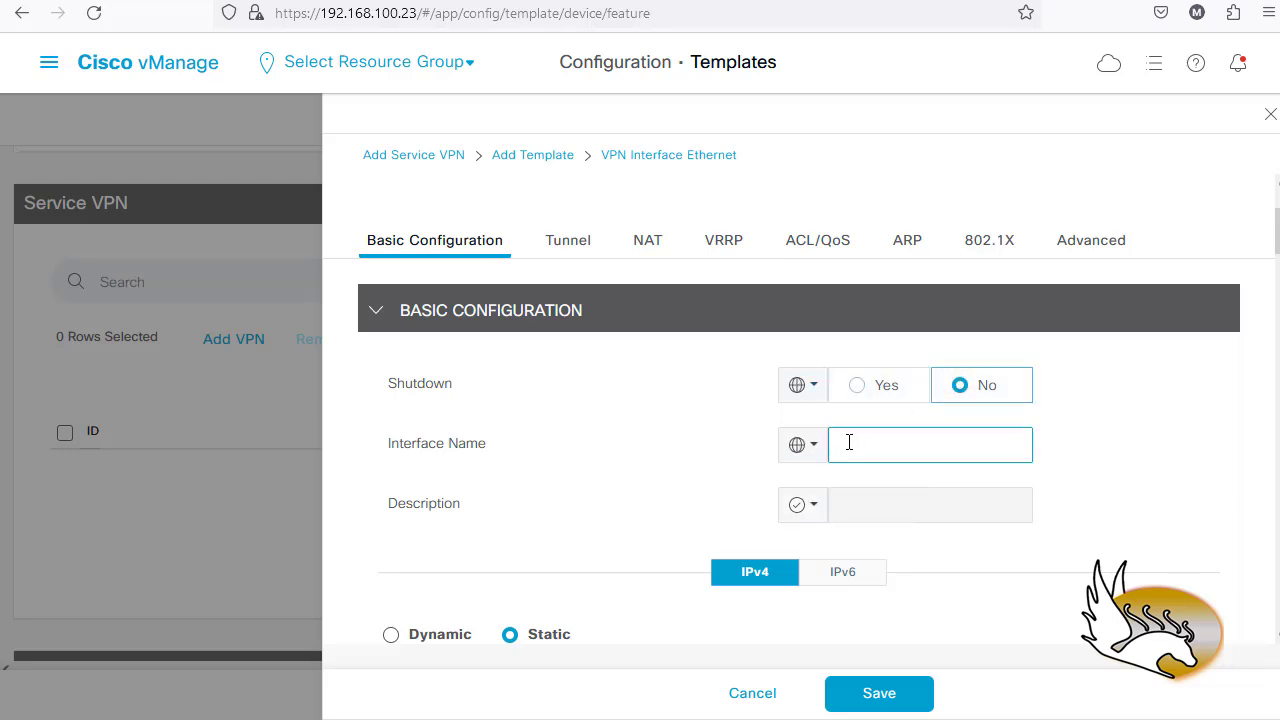
pyautogui.write('ge0/1')
# - Make the interface description a global value for 'Service VPN 1 Interface'
pyautogui.scroll(-2, 740, 420)
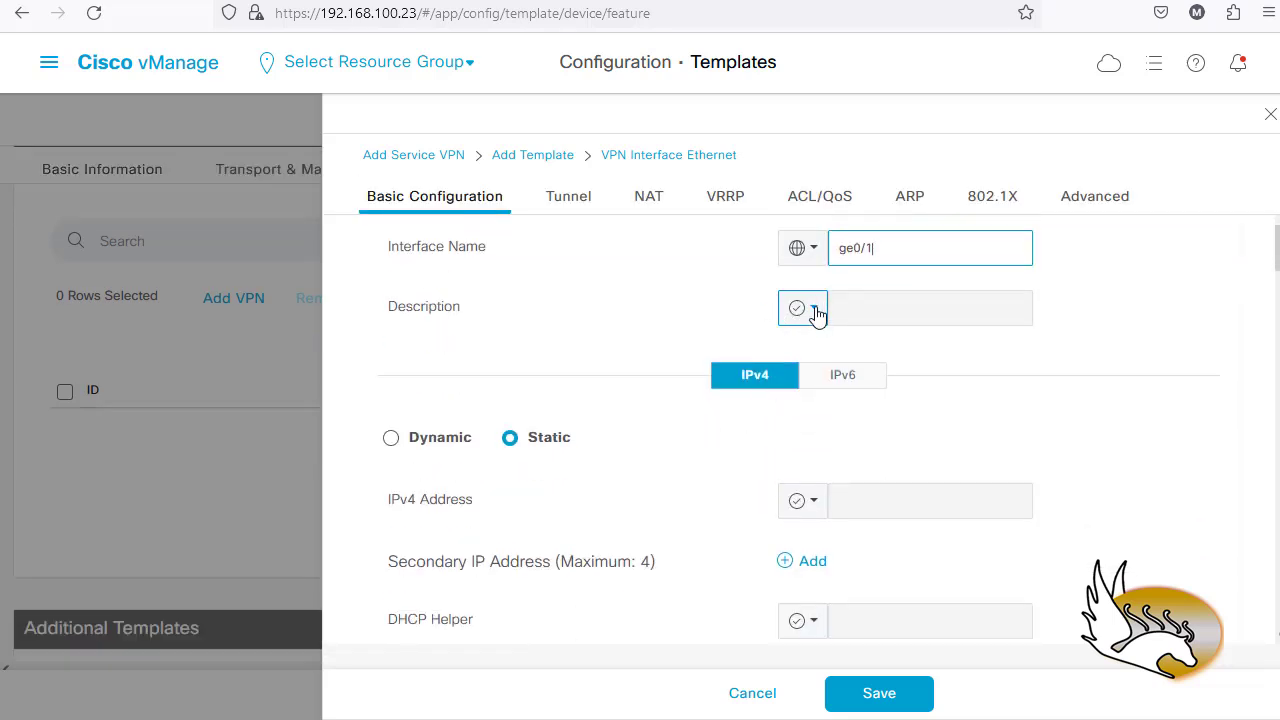
pyautogui.click(812, 310)
pyautogui.click(816, 353)
pyautogui.click(857, 318)
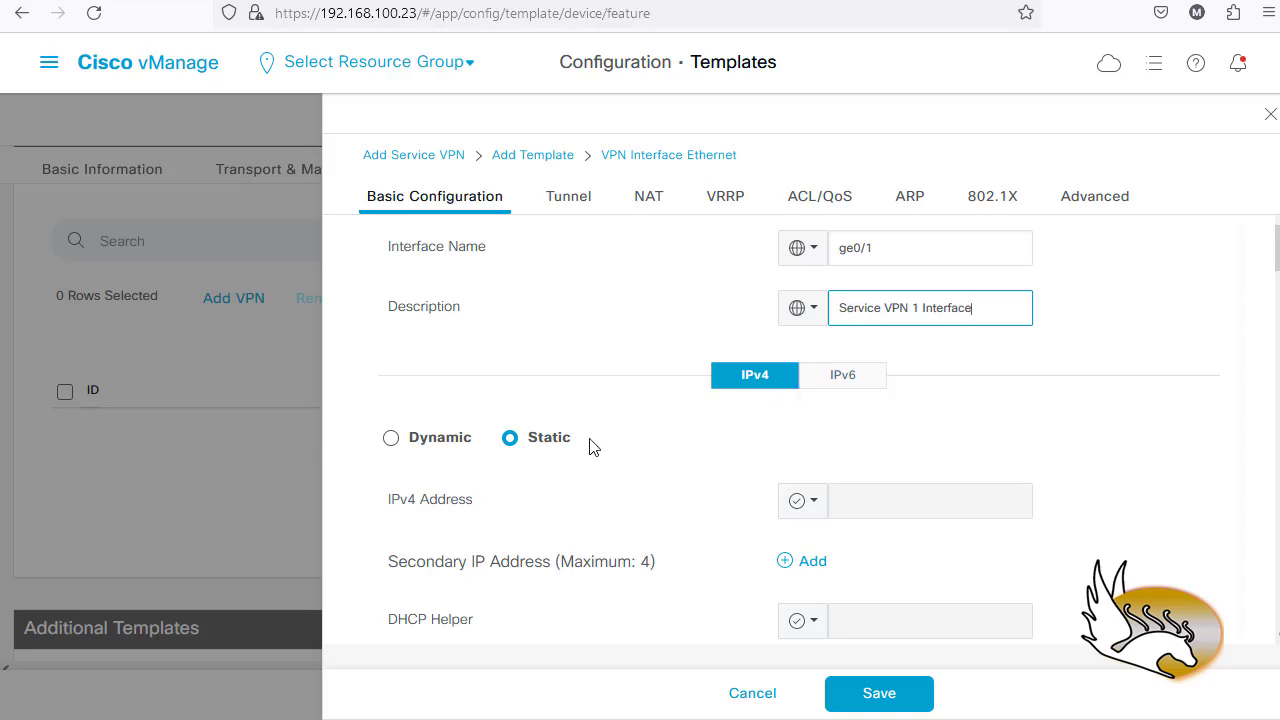
# - Set the IPv4 address to Device Specific with key 'VPN 1 Interface IPv4 Address'
pyautogui.scroll(-1, 507, 445)
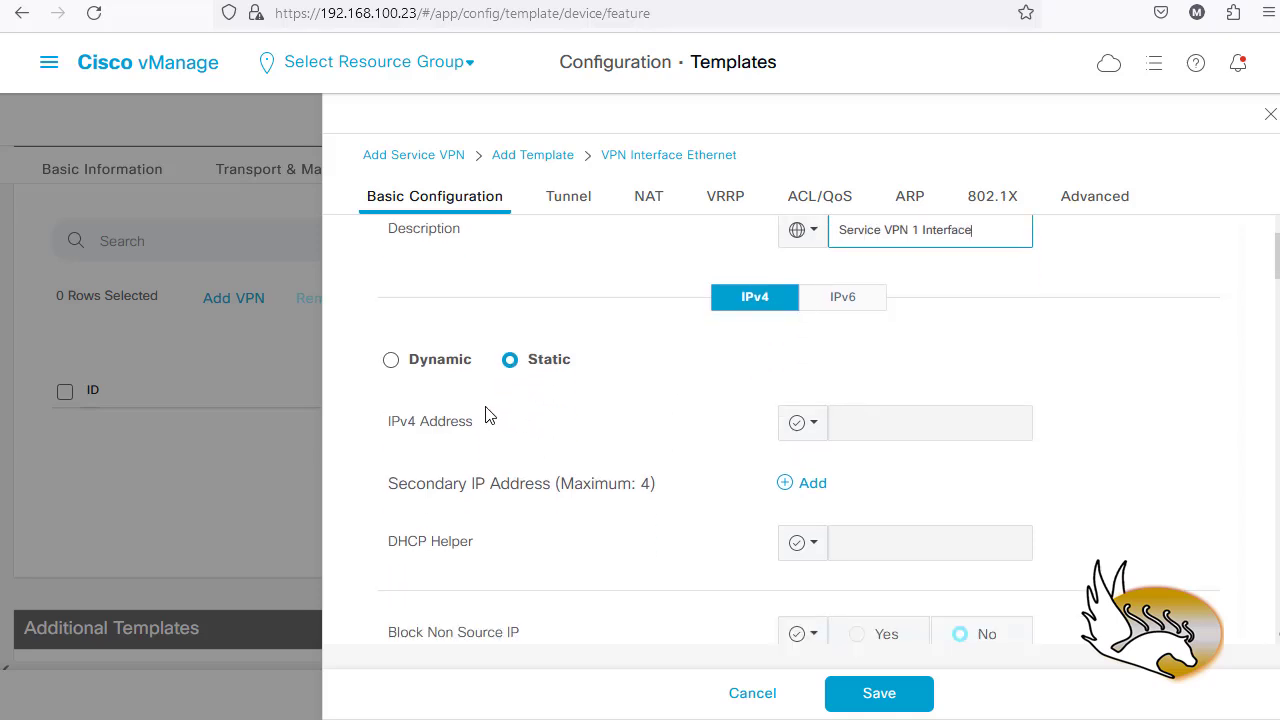
pyautogui.click(809, 427)
pyautogui.moveTo(868, 507)
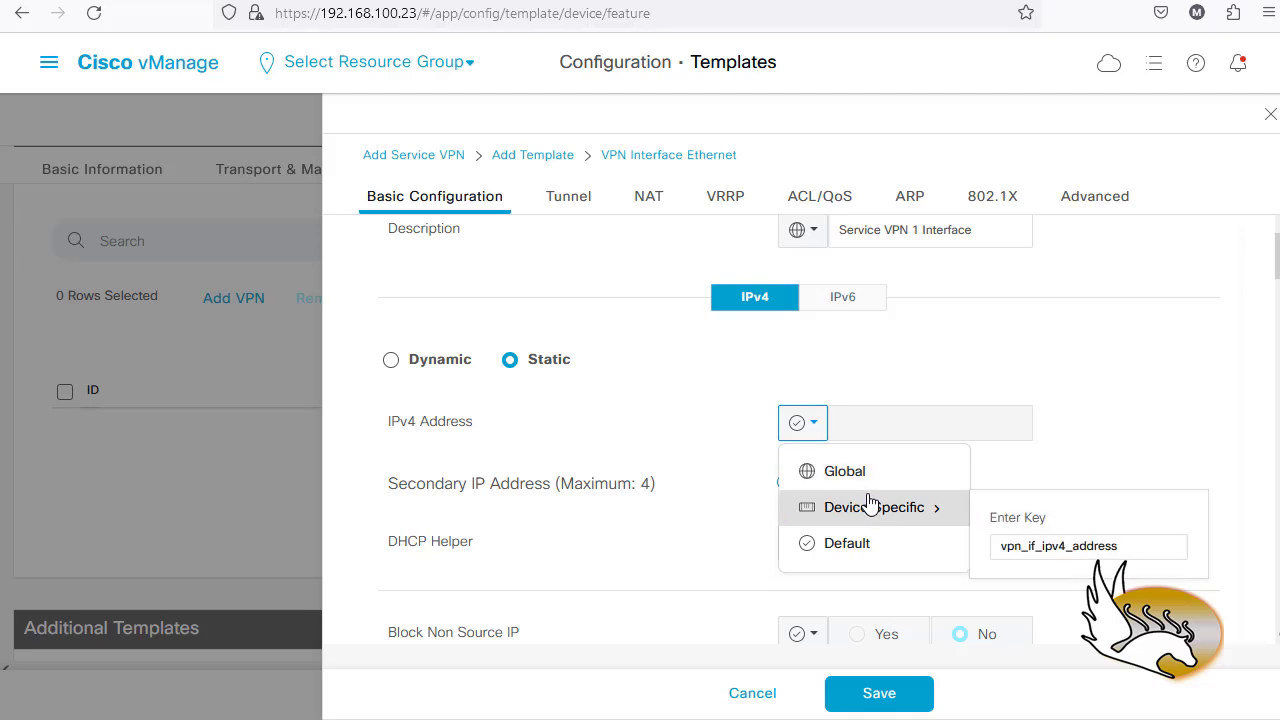
pyautogui.moveTo(1124, 545); pyautogui.dragTo(982, 560)
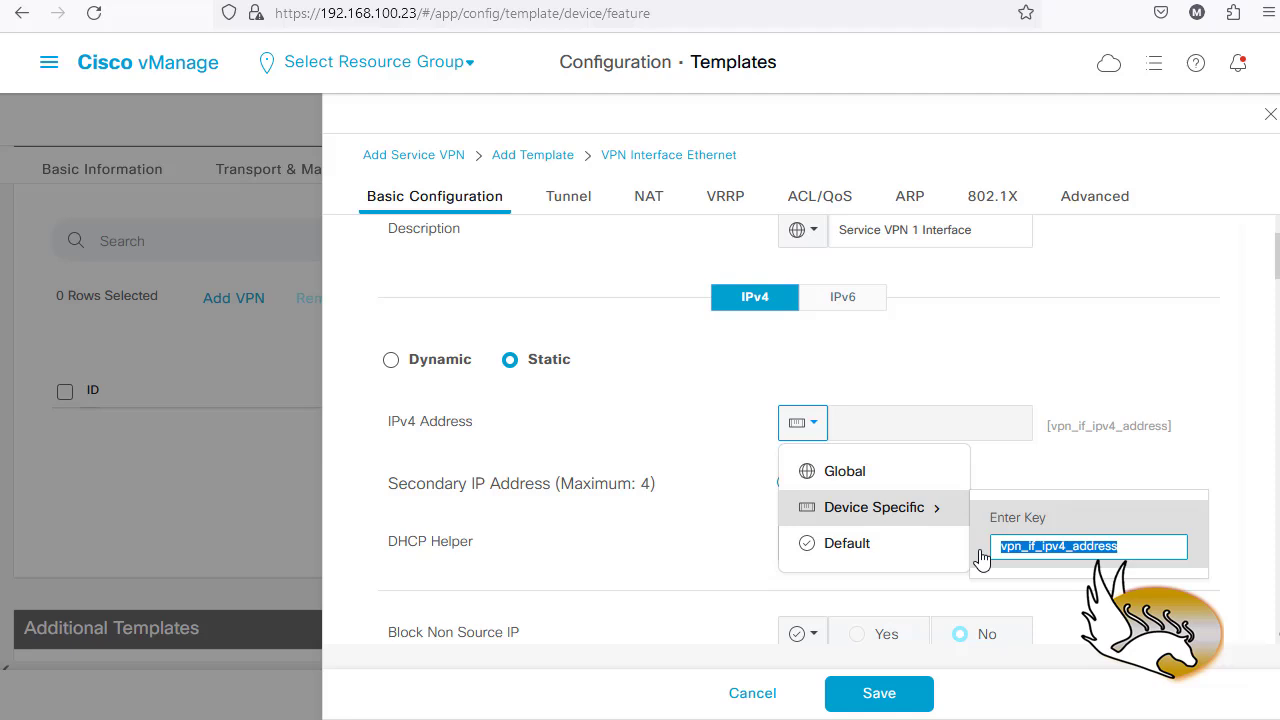
pyautogui.write('VPN 1')
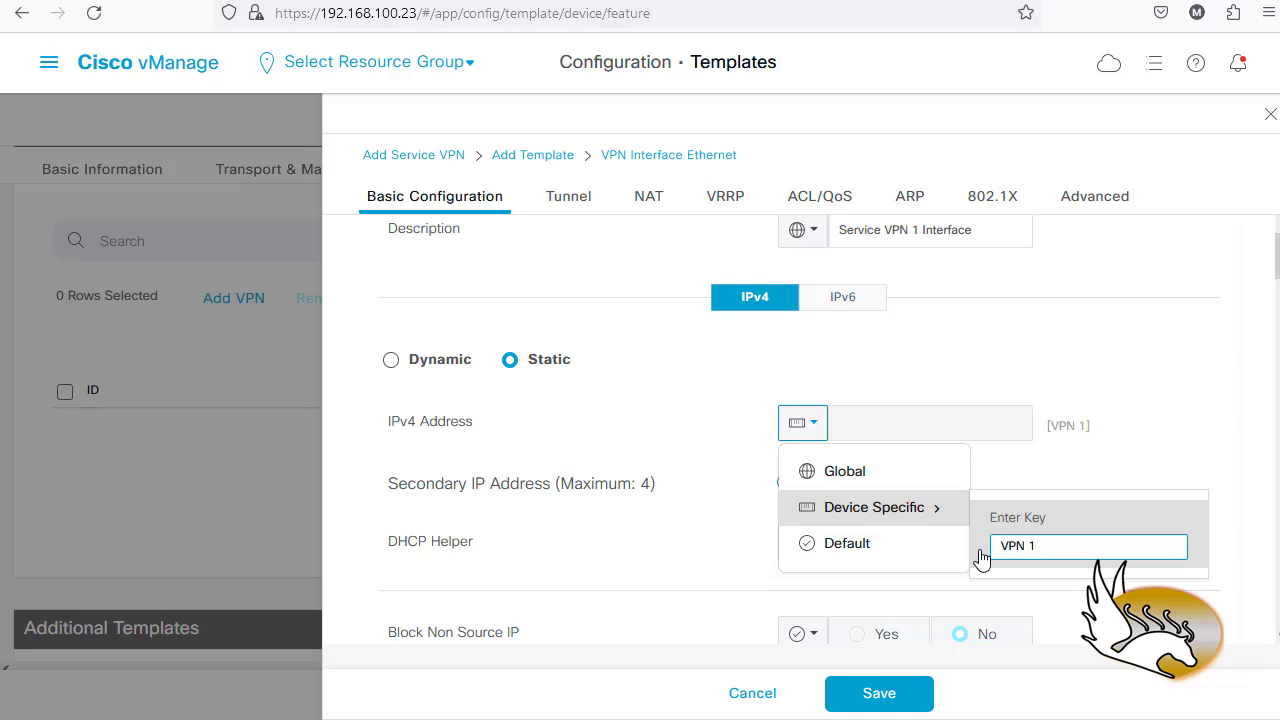
pyautogui.write(' Interface IPv4 ')
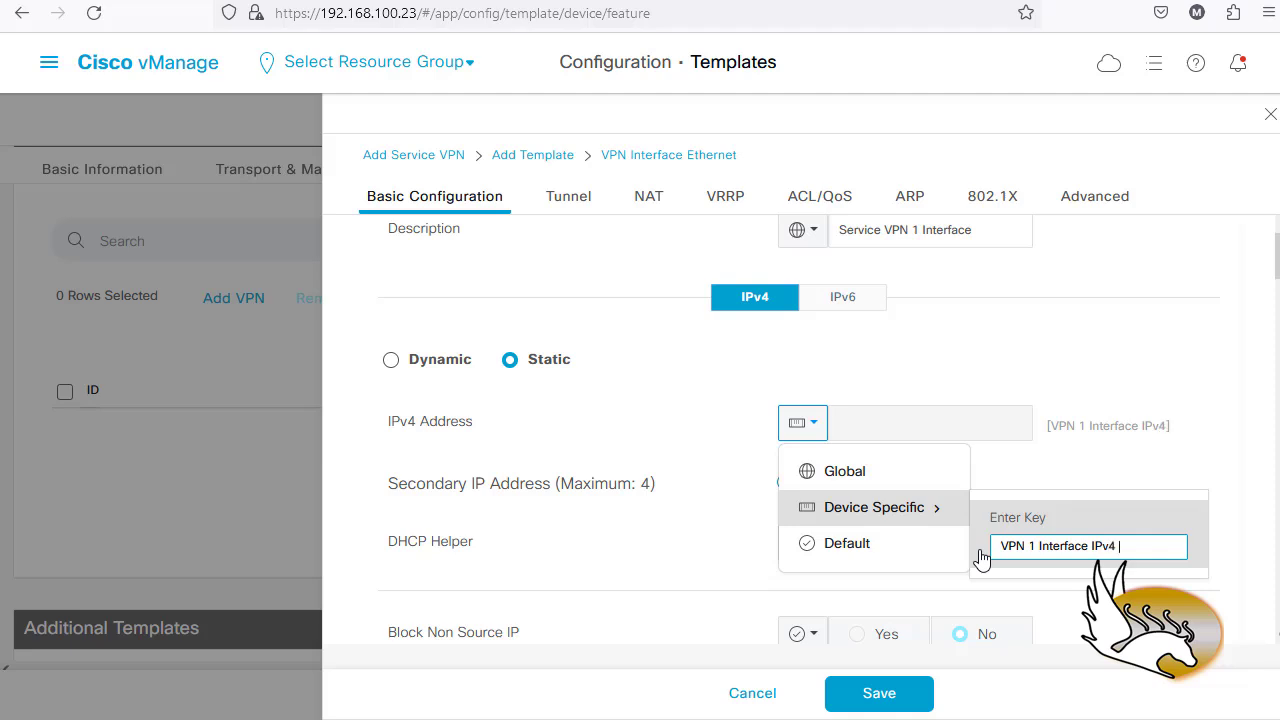
pyautogui.write('Address')
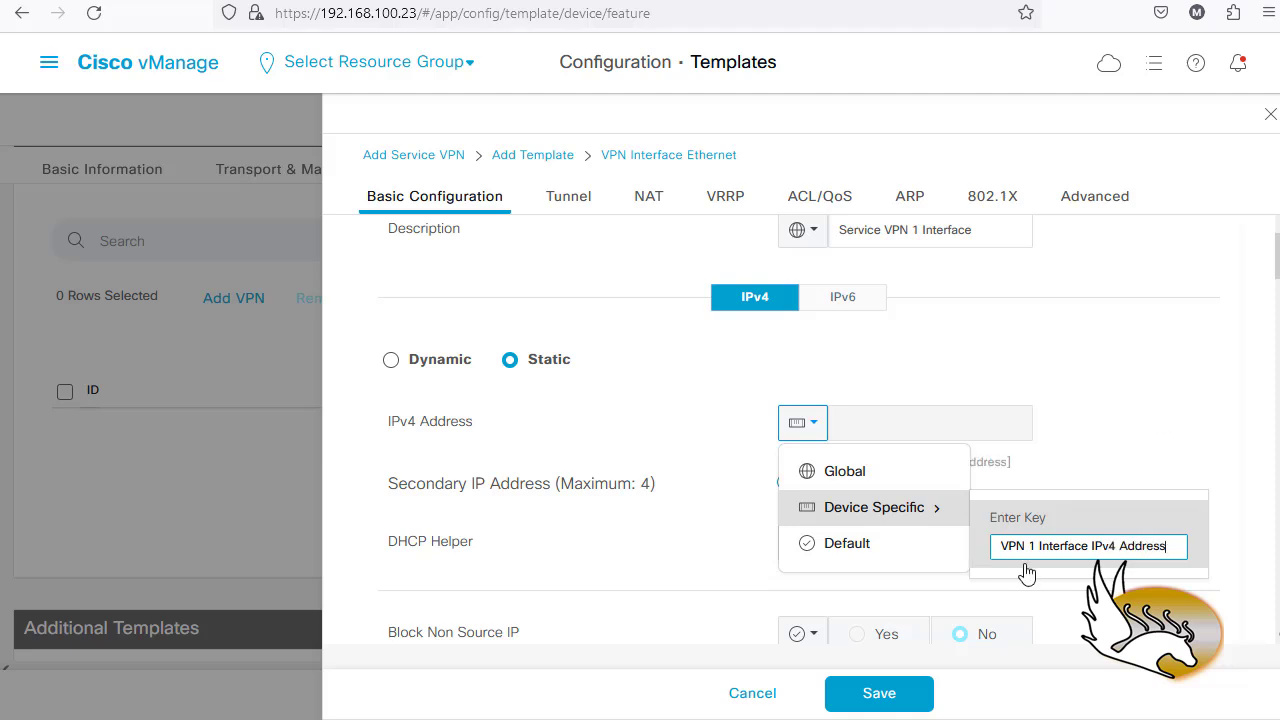
pyautogui.press('Return')
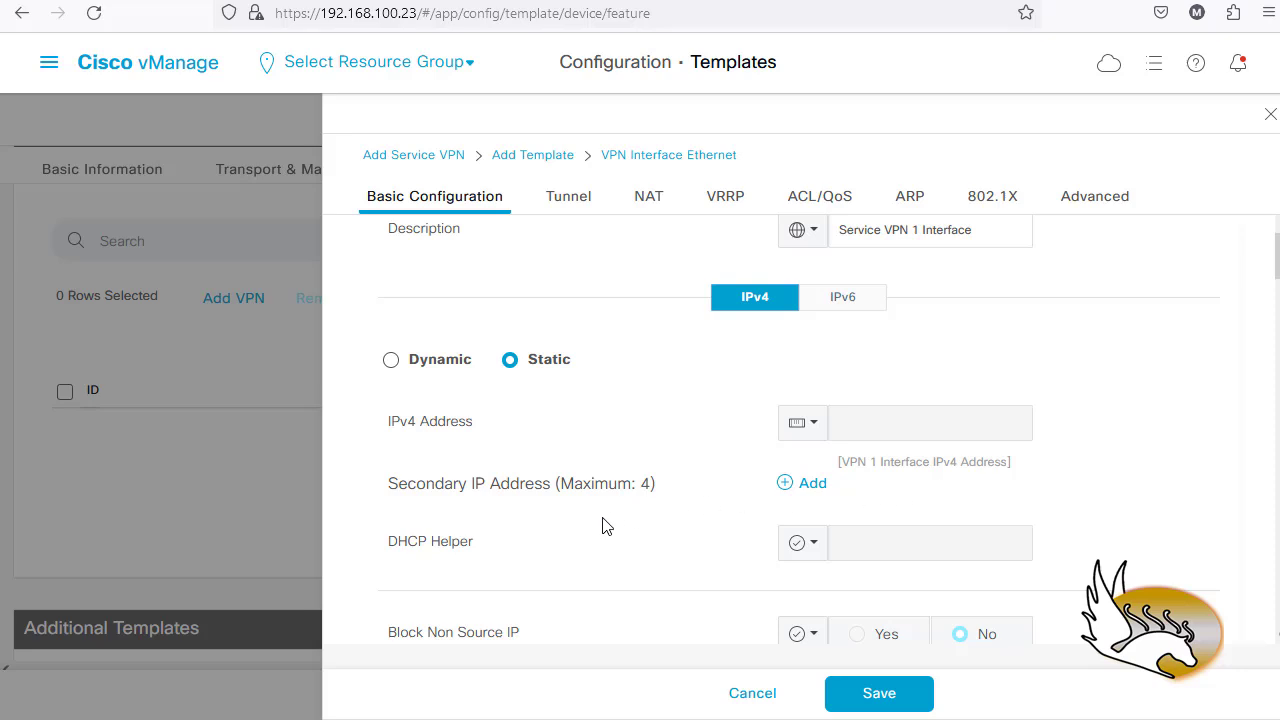
pyautogui.scroll(-3, 557, 543)
pyautogui.scroll(-3, 590, 450)
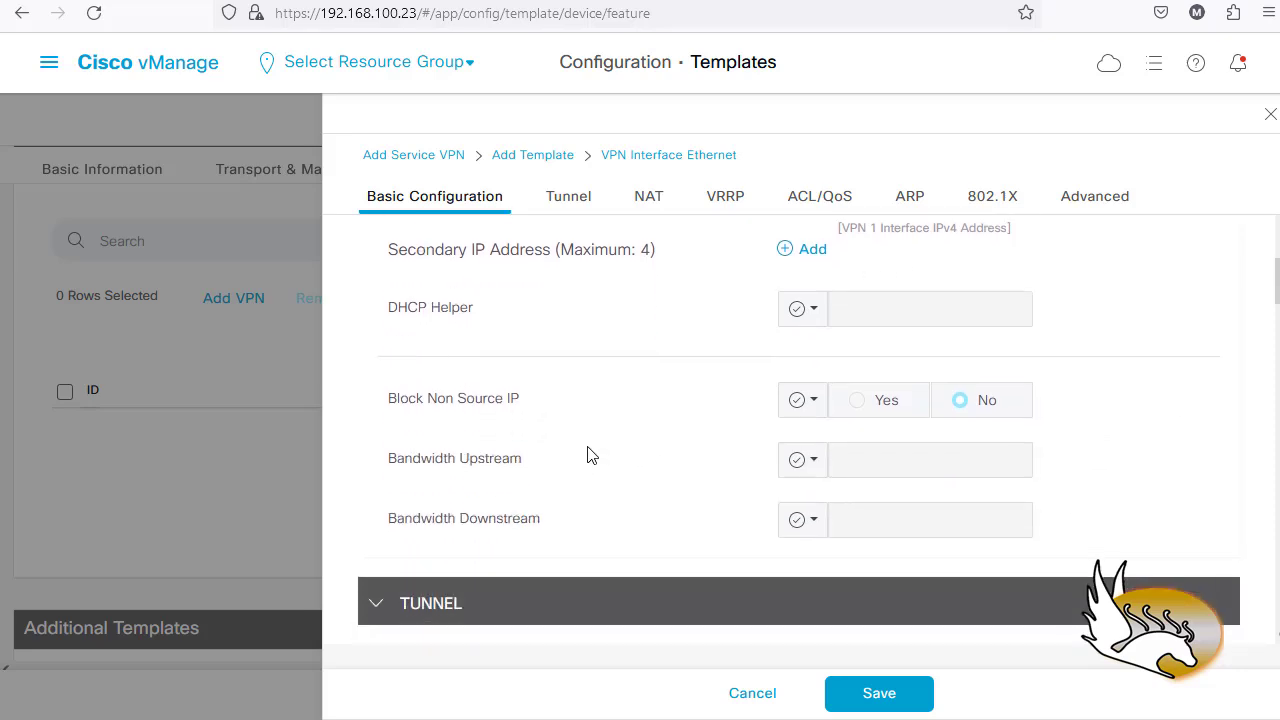
pyautogui.scroll(-3, 520, 480)
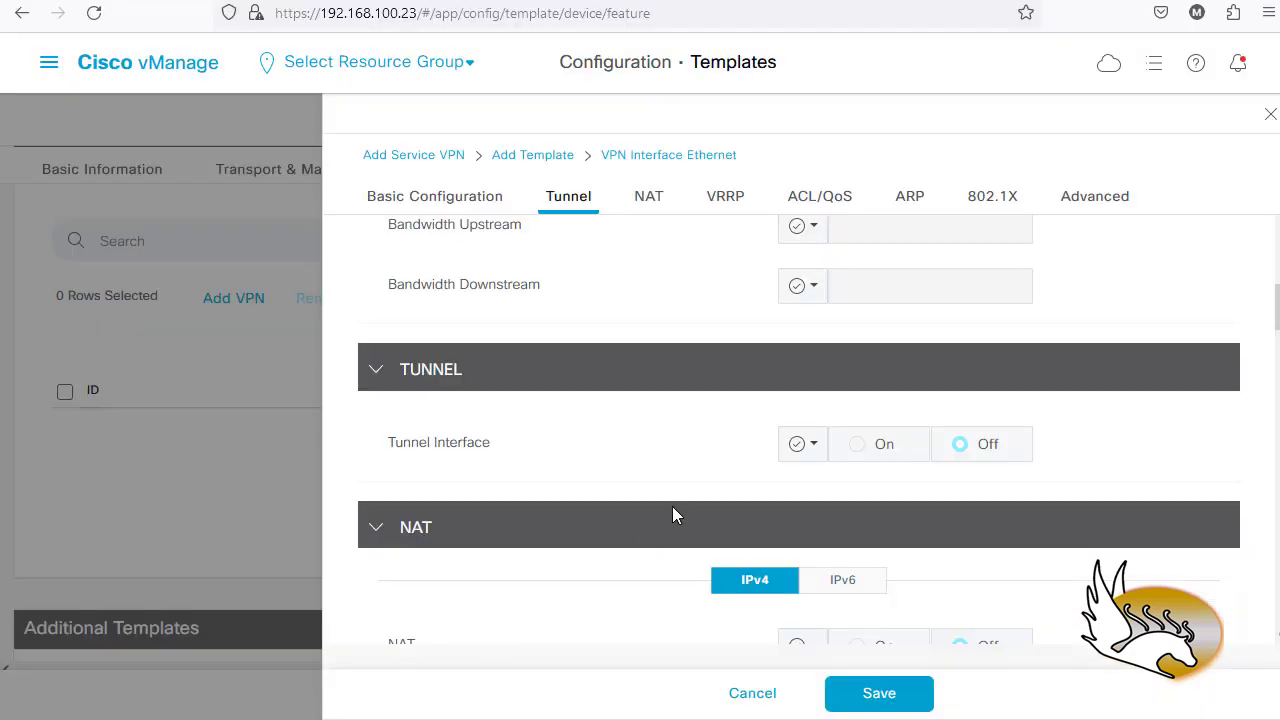
pyautogui.scroll(-6, 672, 506)
pyautogui.scroll(-7, 676, 500)
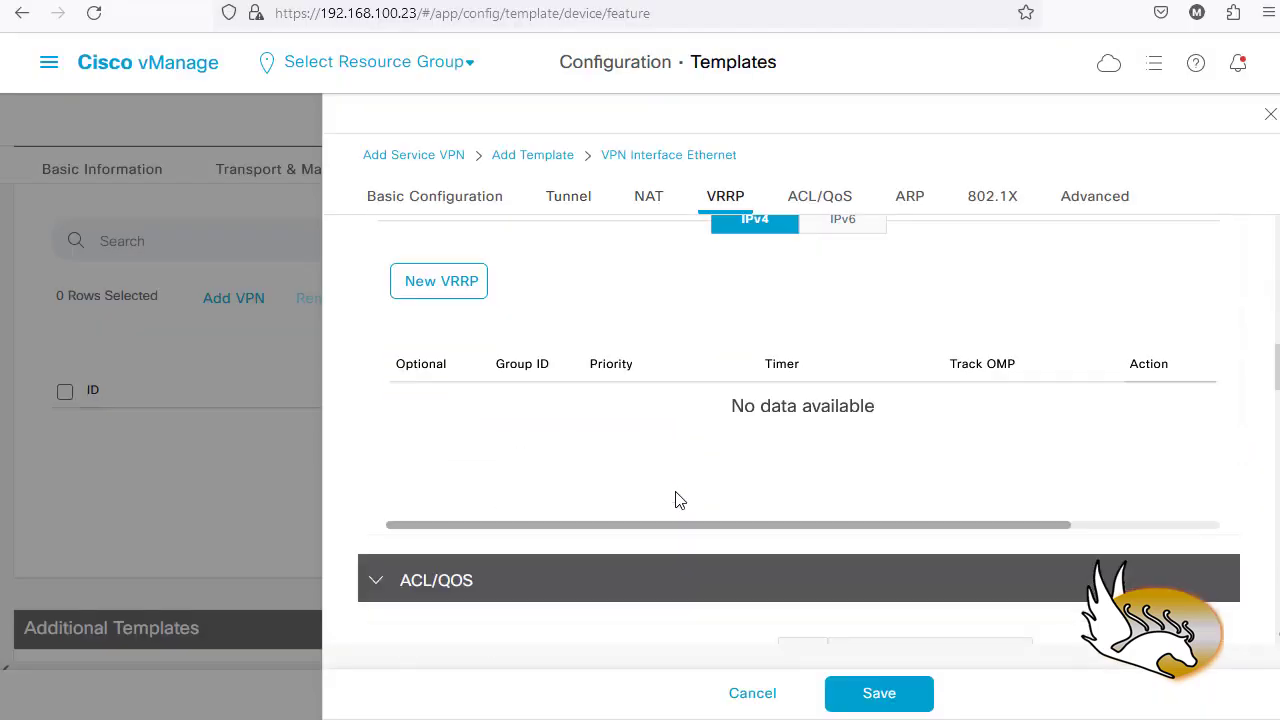
pyautogui.scroll(-7, 676, 525)
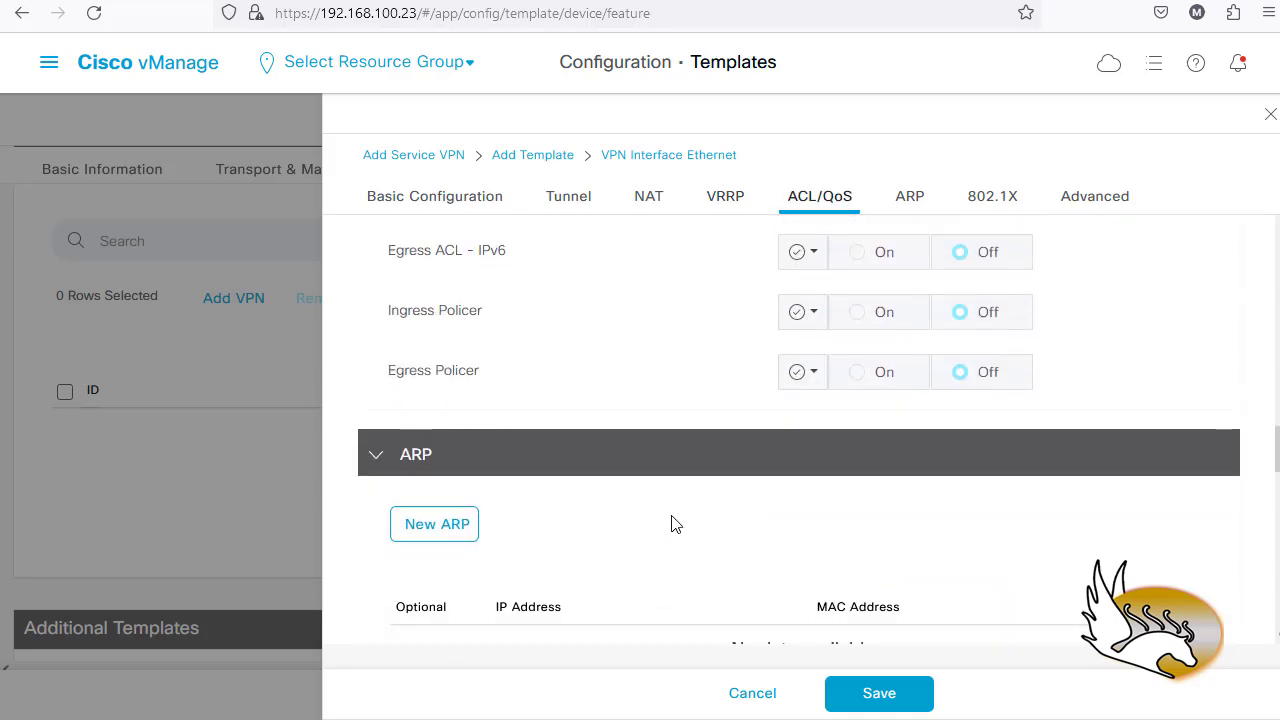
pyautogui.scroll(-3, 672, 524)
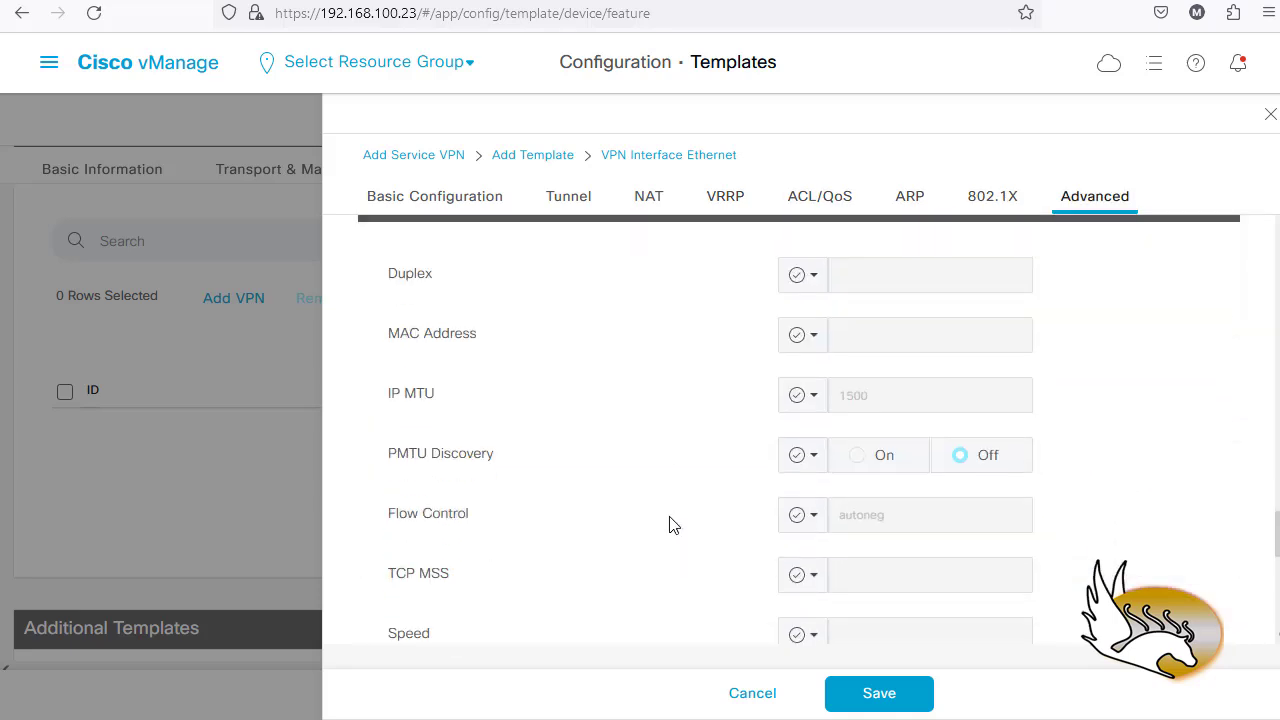
pyautogui.scroll(-4, 530, 465)
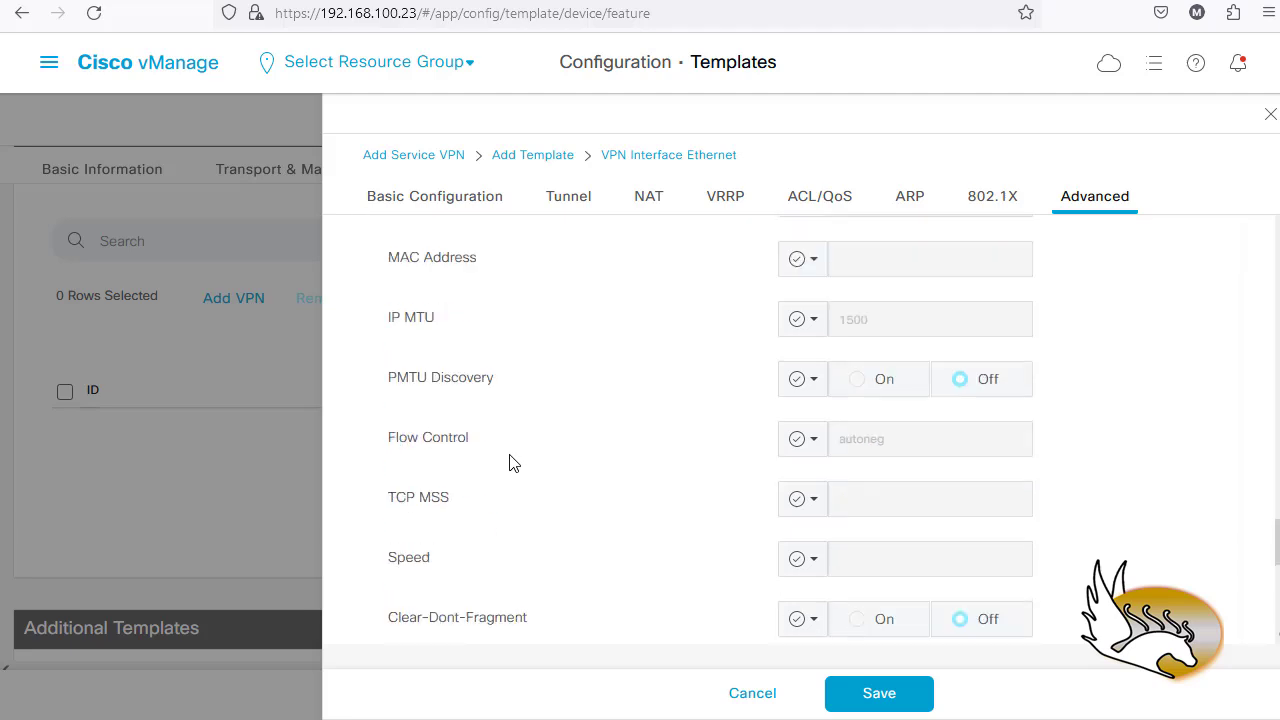
pyautogui.scroll(-5, 510, 465)
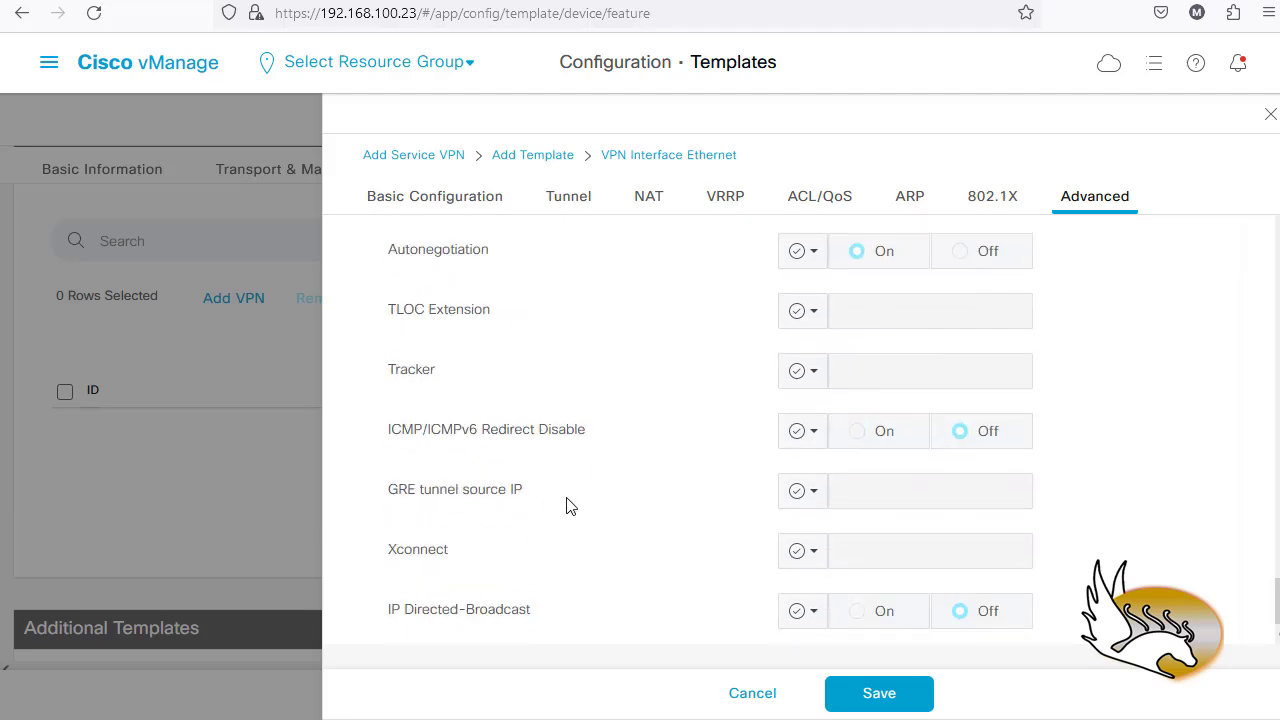
pyautogui.click(890, 698)
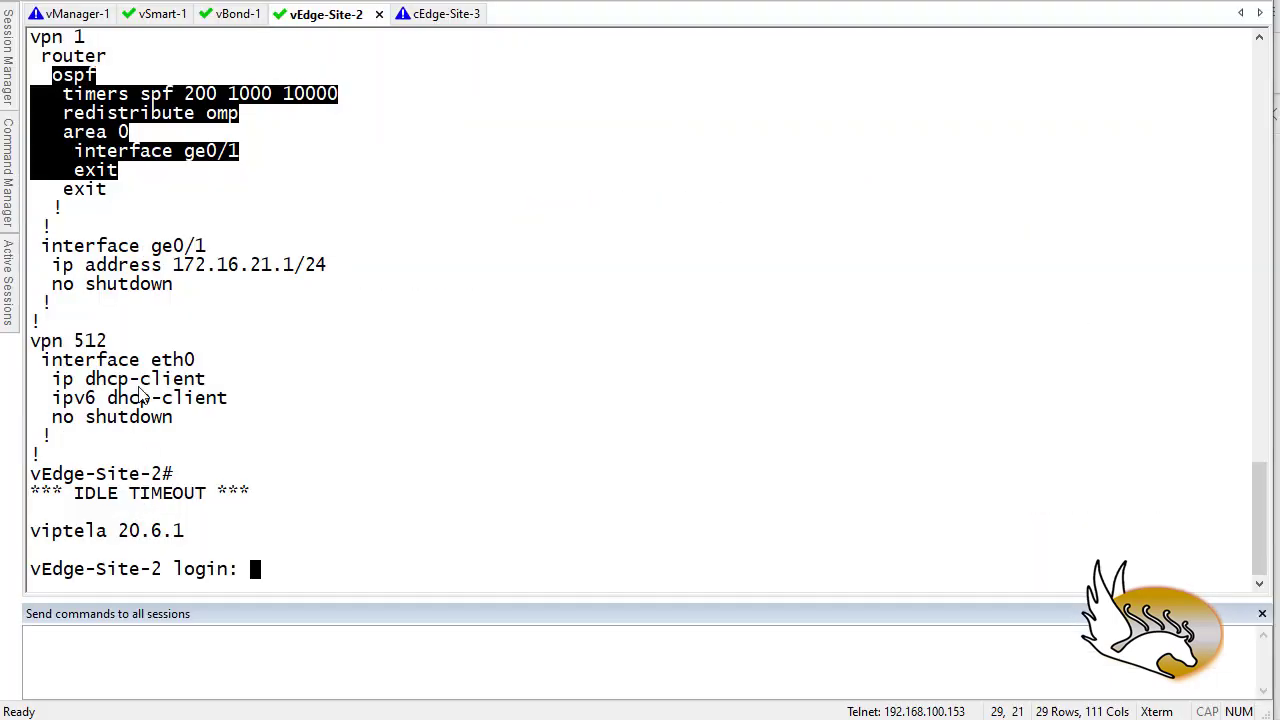
pyautogui.scroll(2, 100, 180)
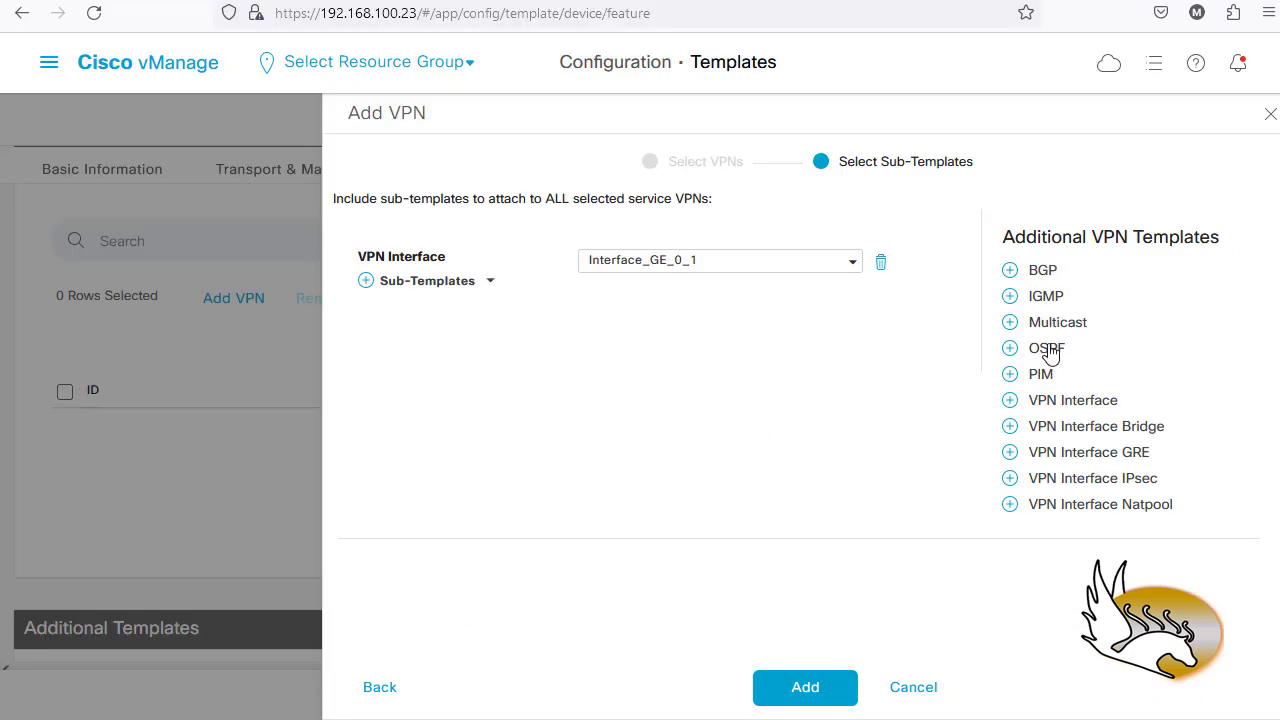
# - Create a new OSPF feature template for the service VPN
pyautogui.click(1062, 350)
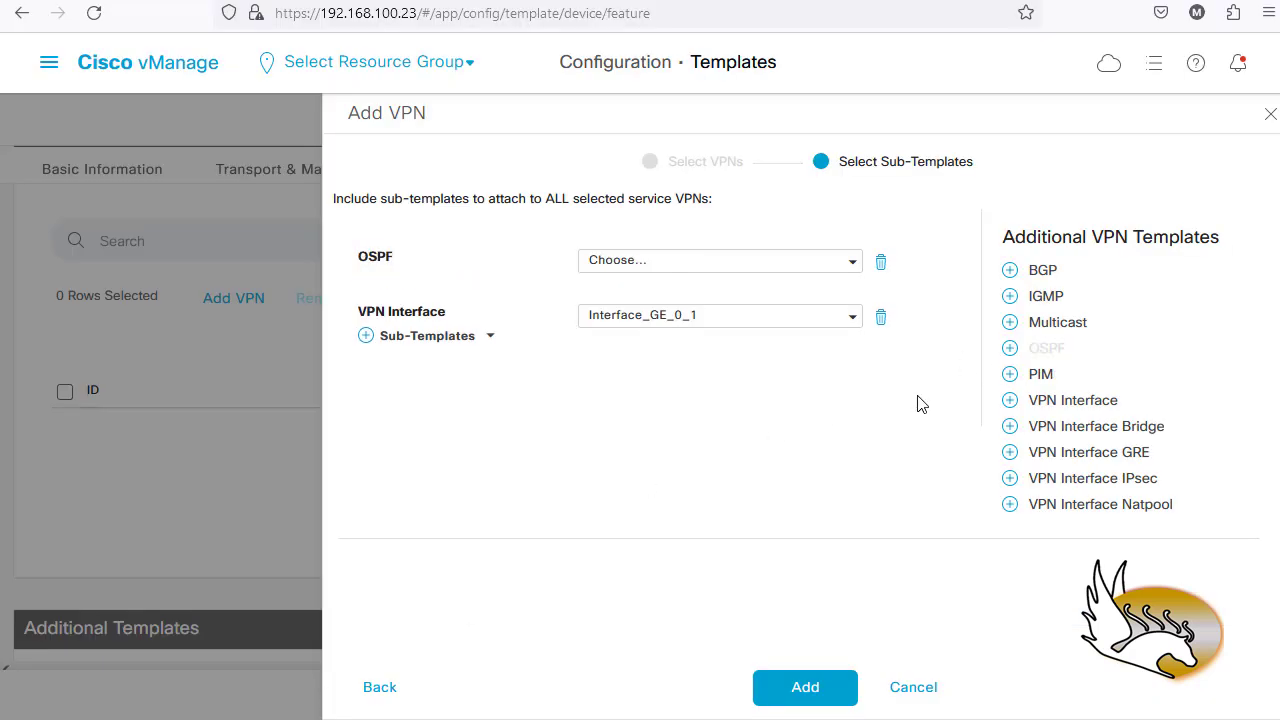
pyautogui.click(851, 262)
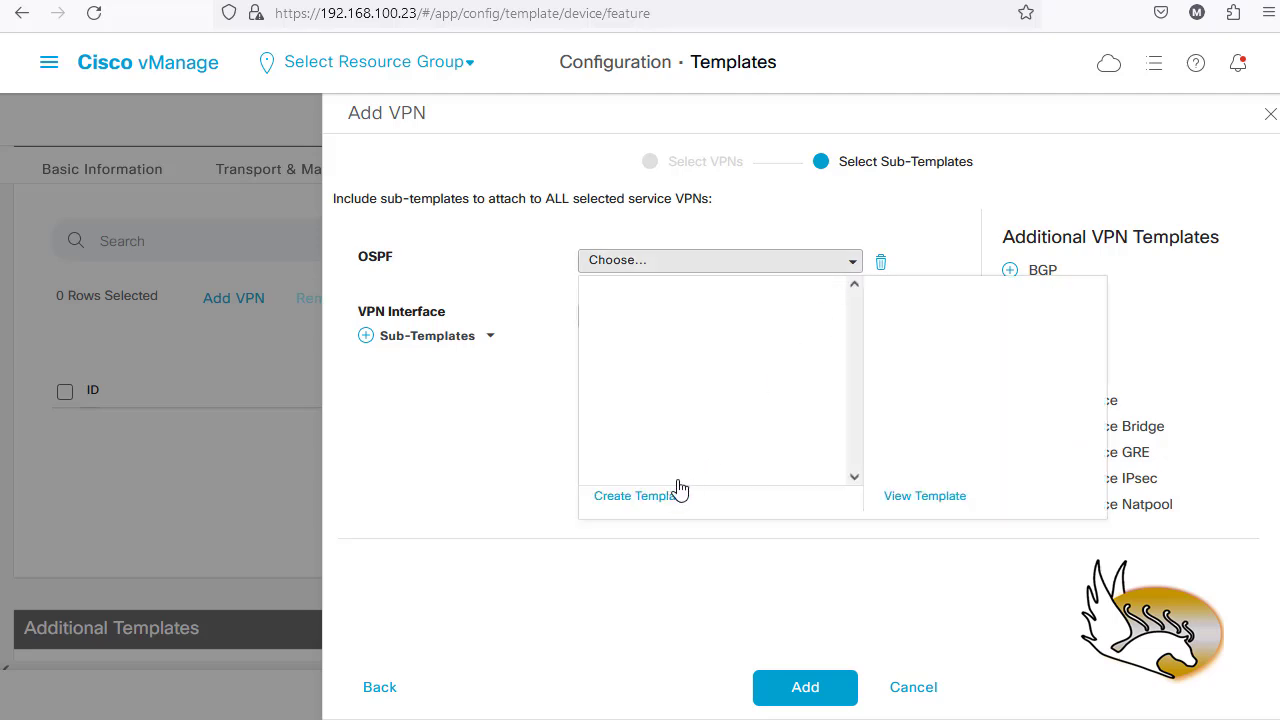
pyautogui.click(630, 507)
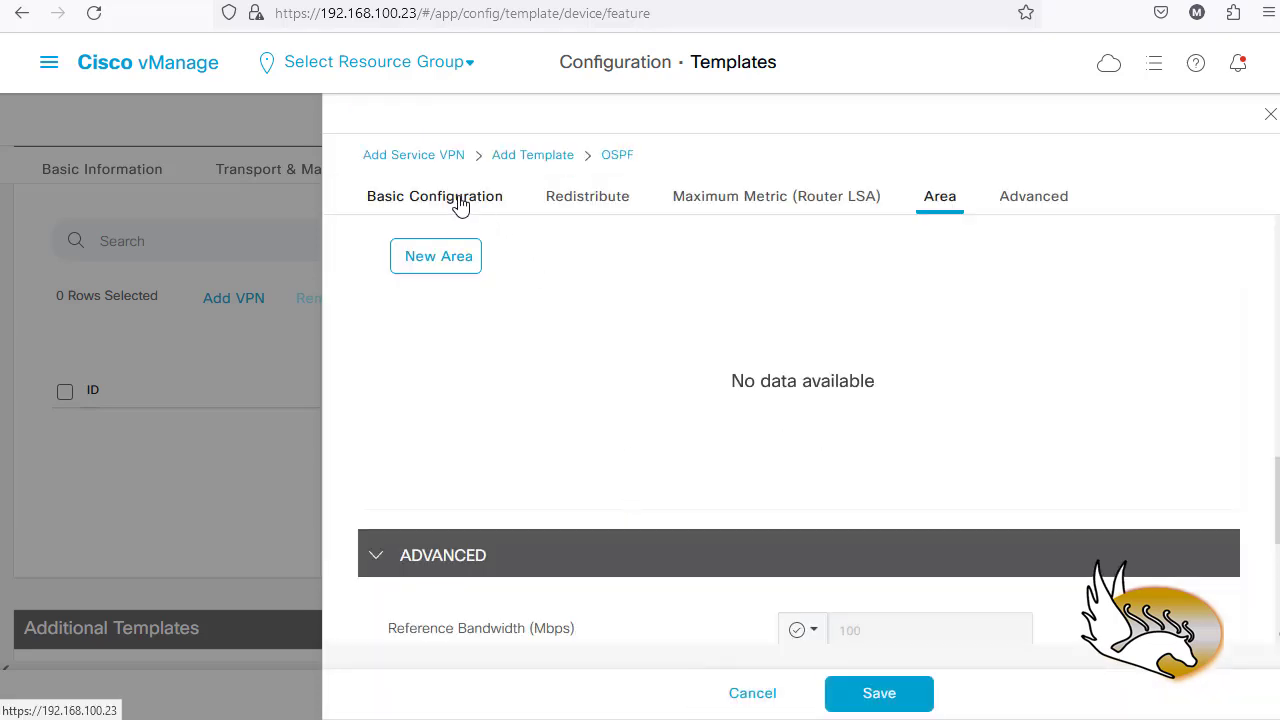
# - Name the OSPF template OSPF_ON_LAN with the description 'OSPF on LAN'
pyautogui.click(472, 200)
pyautogui.scroll(2, 595, 287)
pyautogui.click(607, 254)
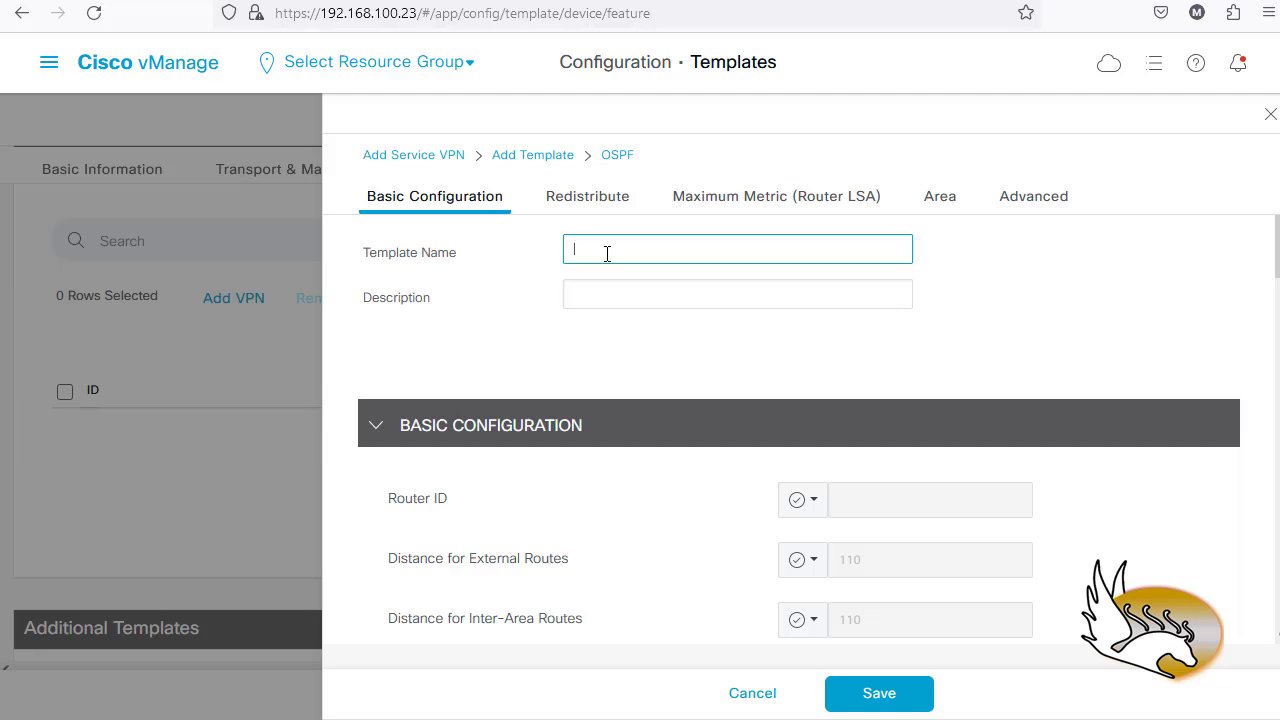
pyautogui.write('OSPF')
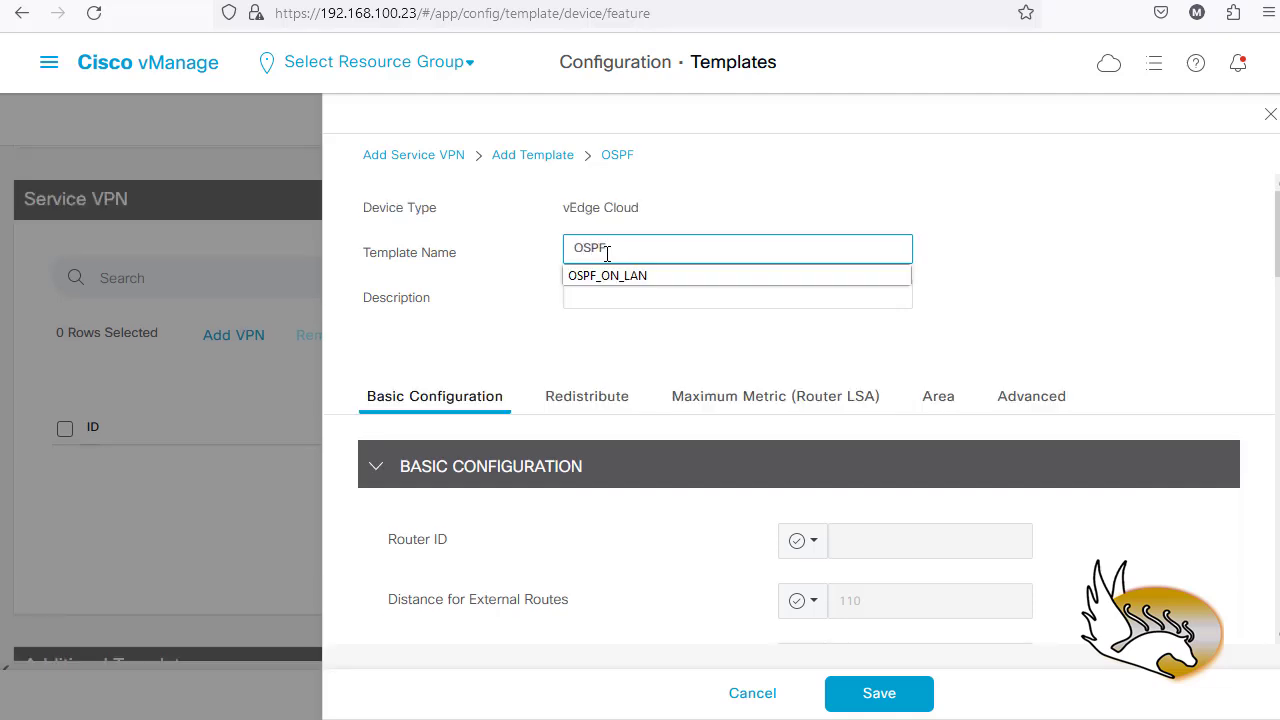
pyautogui.press('Down')
pyautogui.press('Return')
pyautogui.press('Tab')
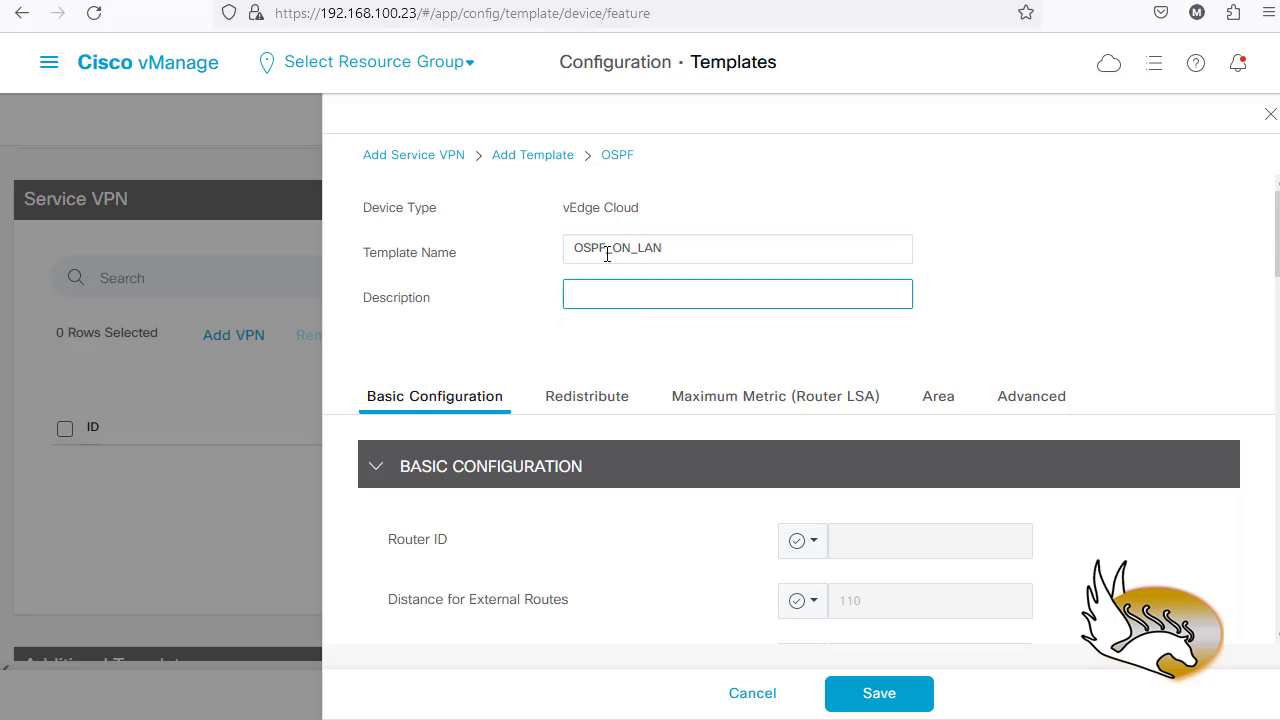
pyautogui.write('O')
pyautogui.press('Down')
pyautogui.press('Return')
# - Add an omp redistribute entry and compare it with the router's 'redistribute omp' line
pyautogui.scroll(-3, 540, 425)
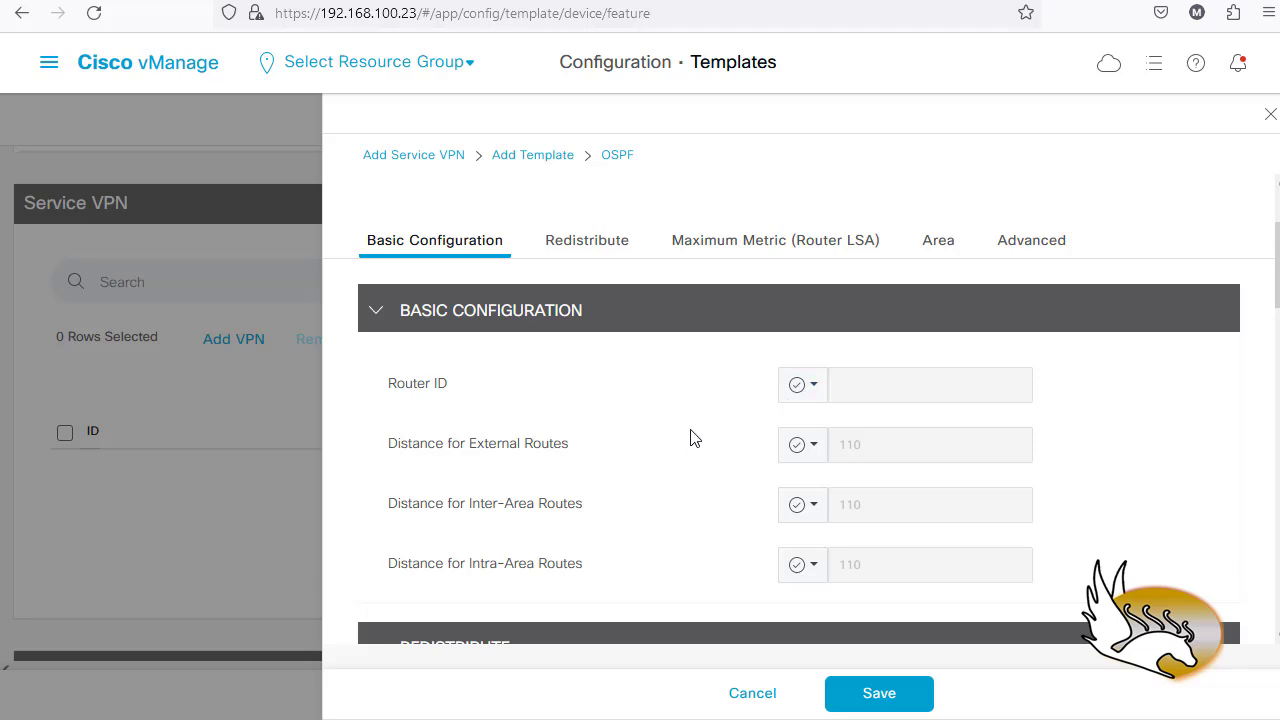
pyautogui.scroll(-5, 480, 495)
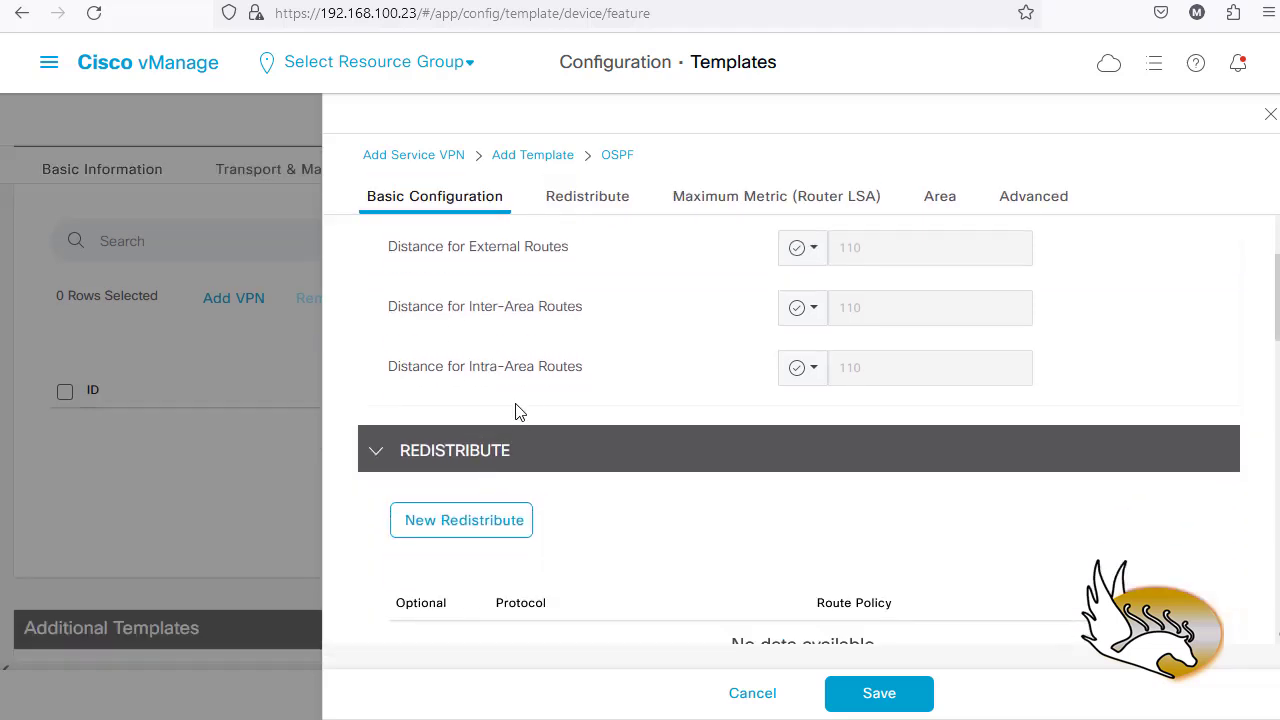
pyautogui.scroll(-2, 522, 405)
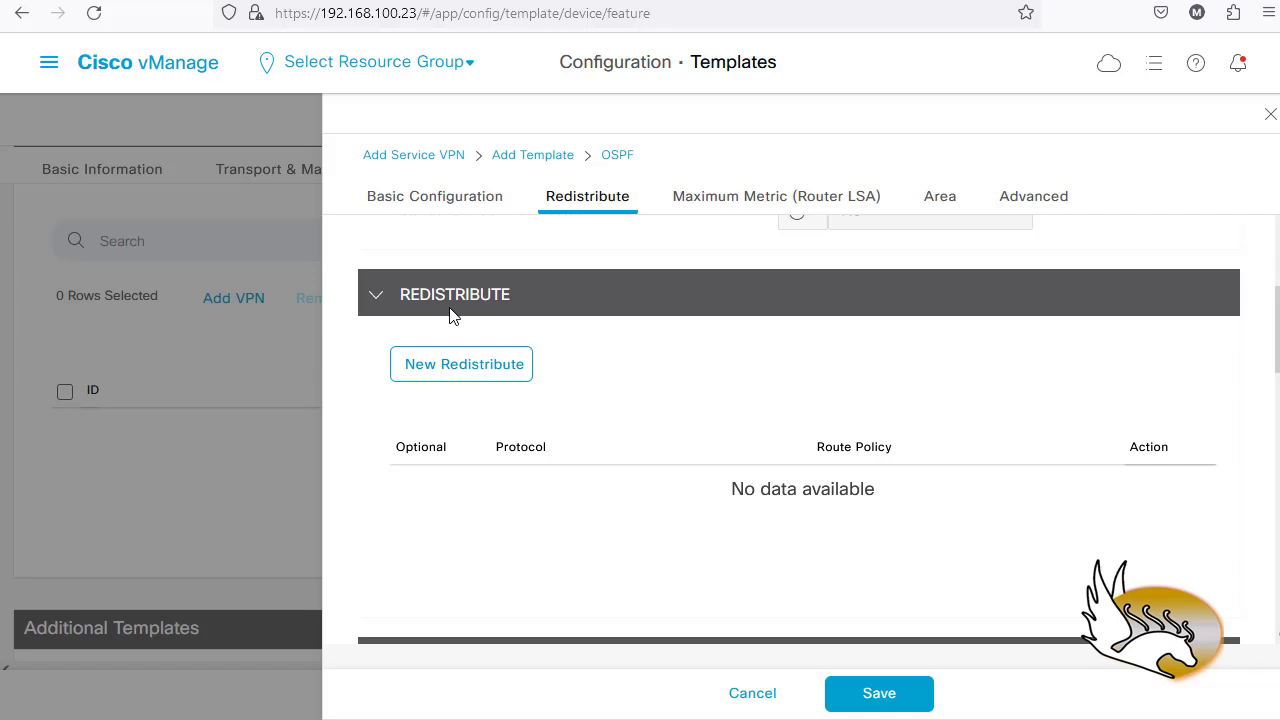
pyautogui.scroll(-2, 477, 346)
pyautogui.scroll(1, 523, 385)
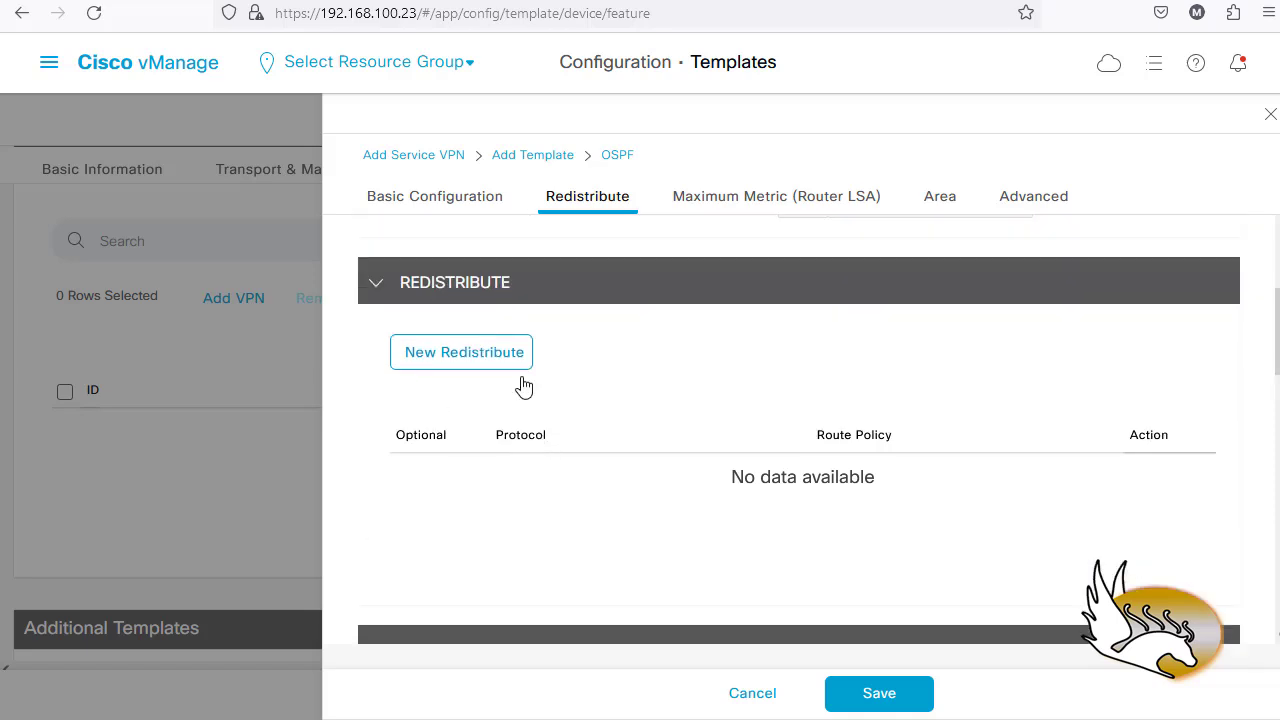
pyautogui.scroll(-1, 480, 378)
pyautogui.click(477, 372)
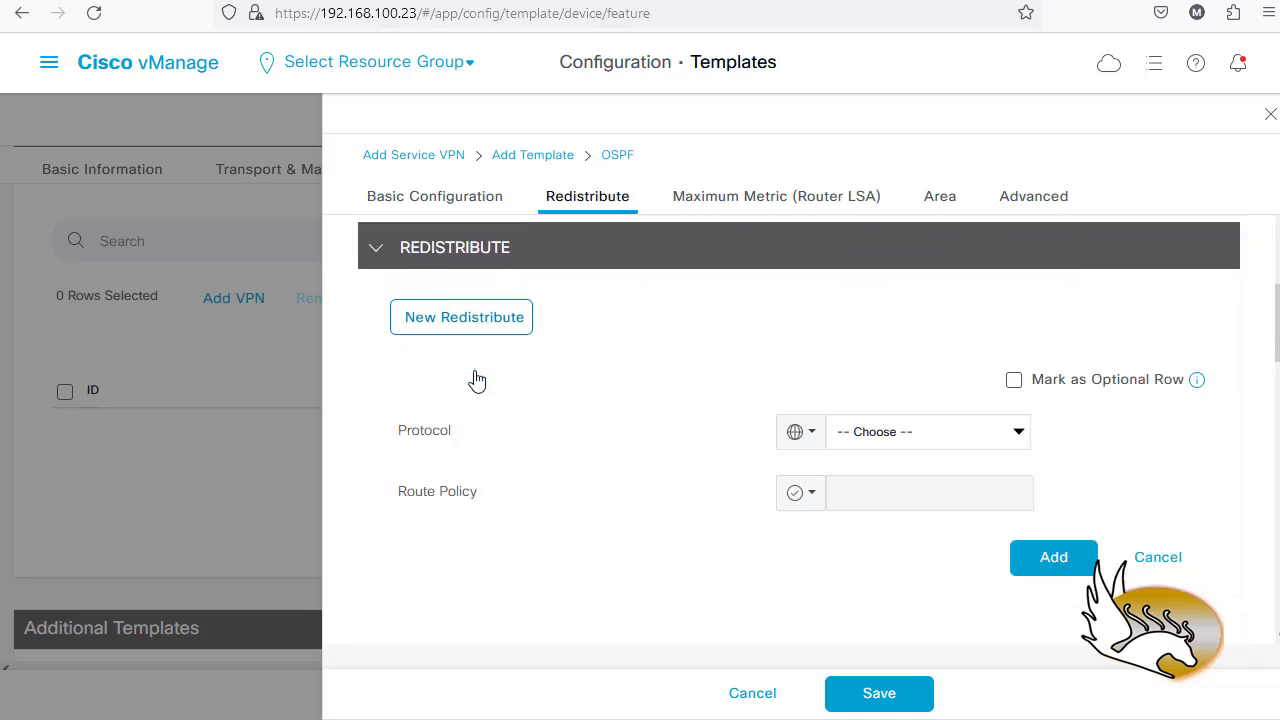
pyautogui.click(1020, 431)
pyautogui.click(868, 557)
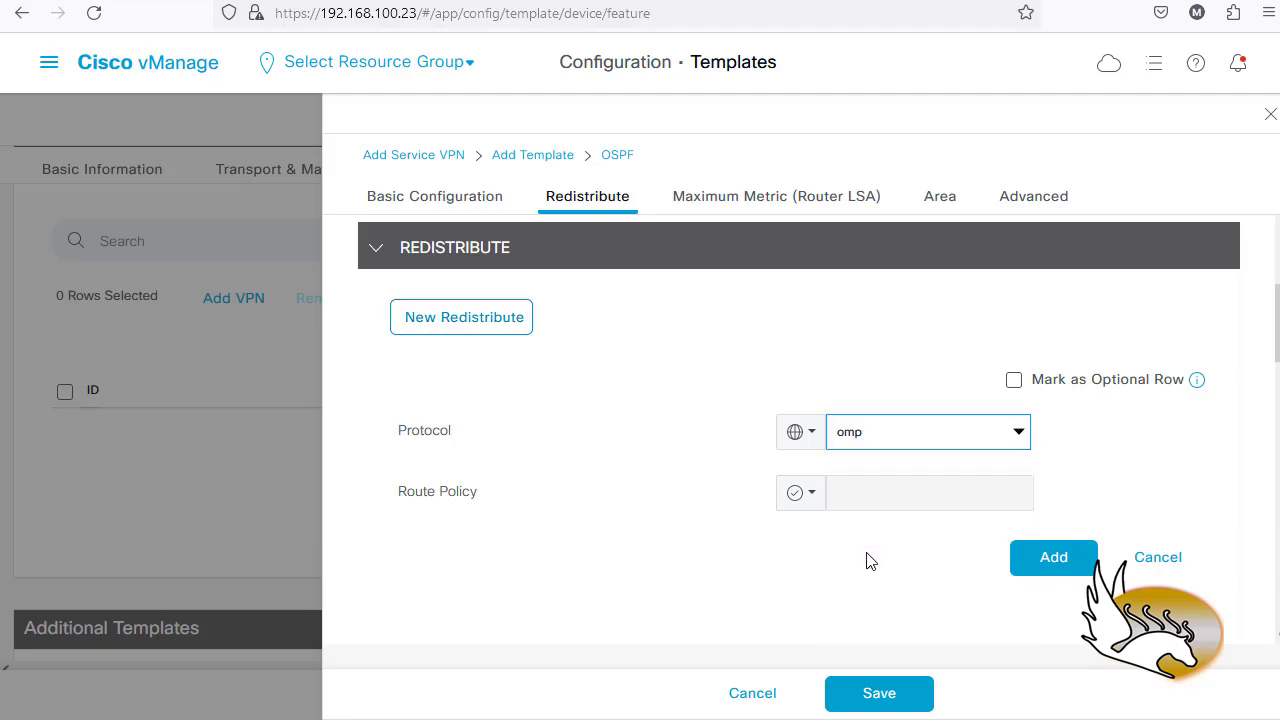
pyautogui.click(1057, 560)
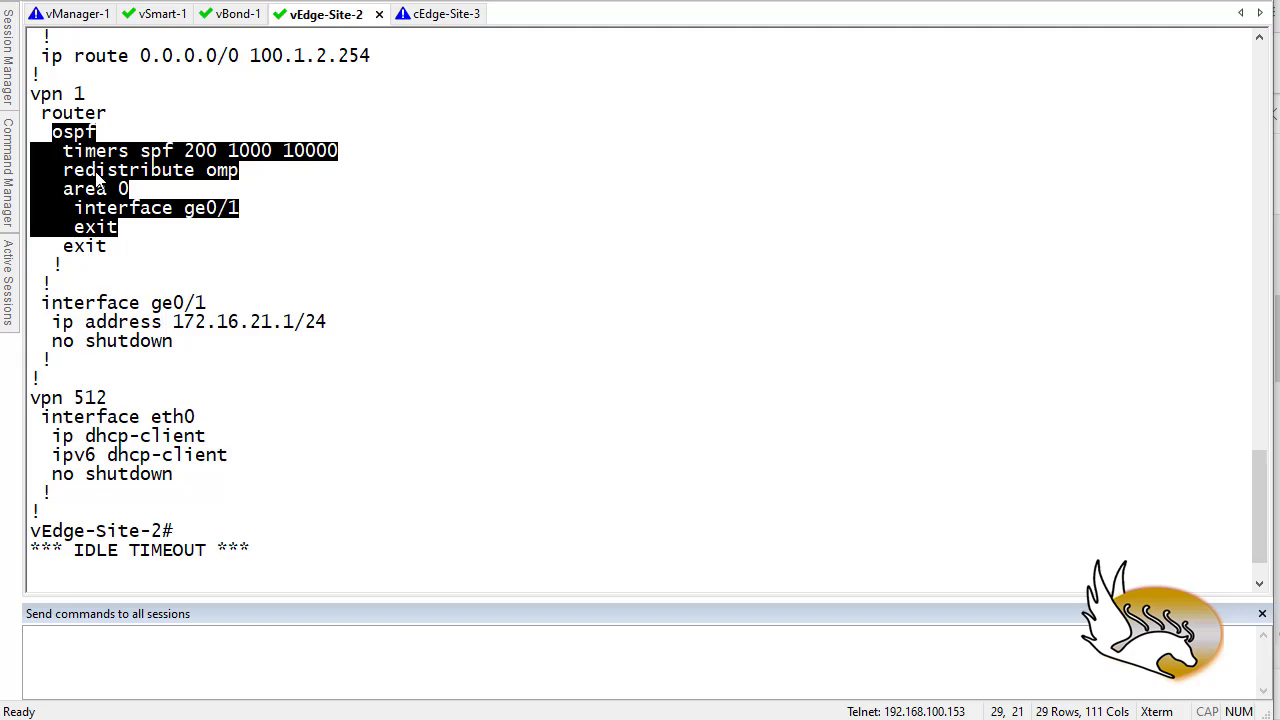
pyautogui.click(80, 190)
pyautogui.moveTo(63, 170); pyautogui.dragTo(257, 178)
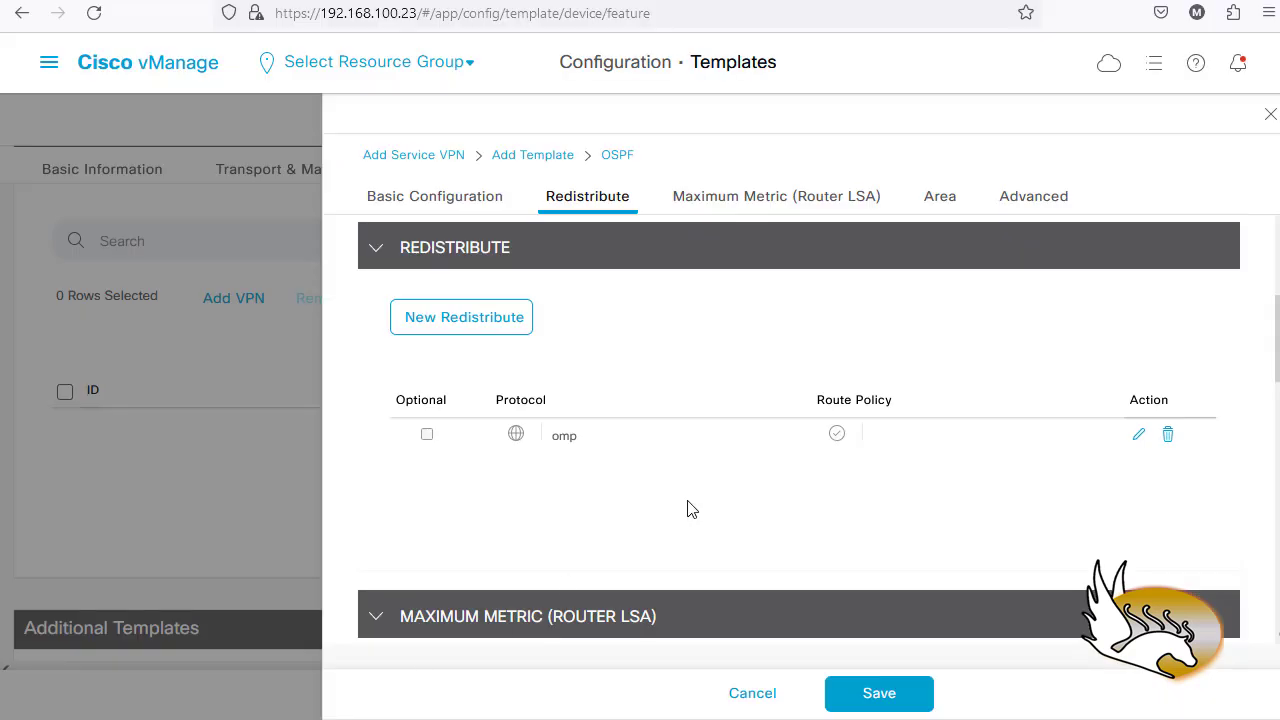
# - Add a new OSPF area with area number 0
pyautogui.scroll(-2, 674, 440)
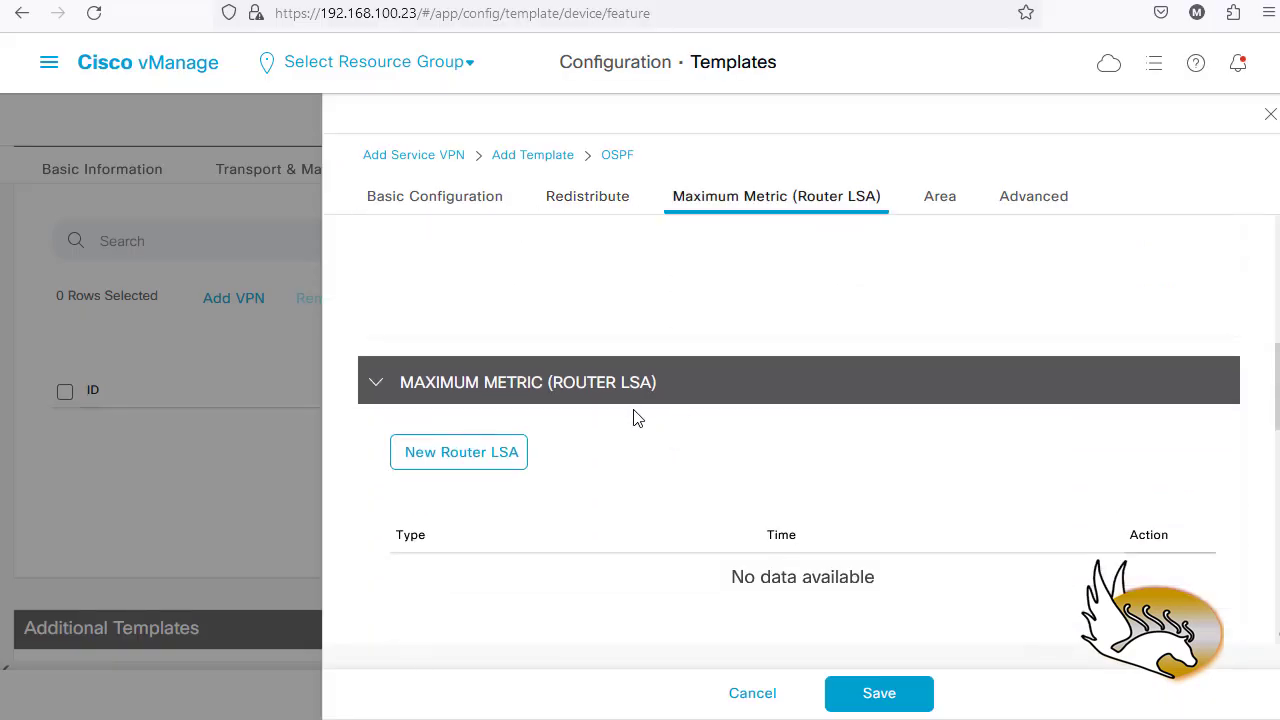
pyautogui.scroll(-3, 640, 420)
pyautogui.scroll(-2, 620, 440)
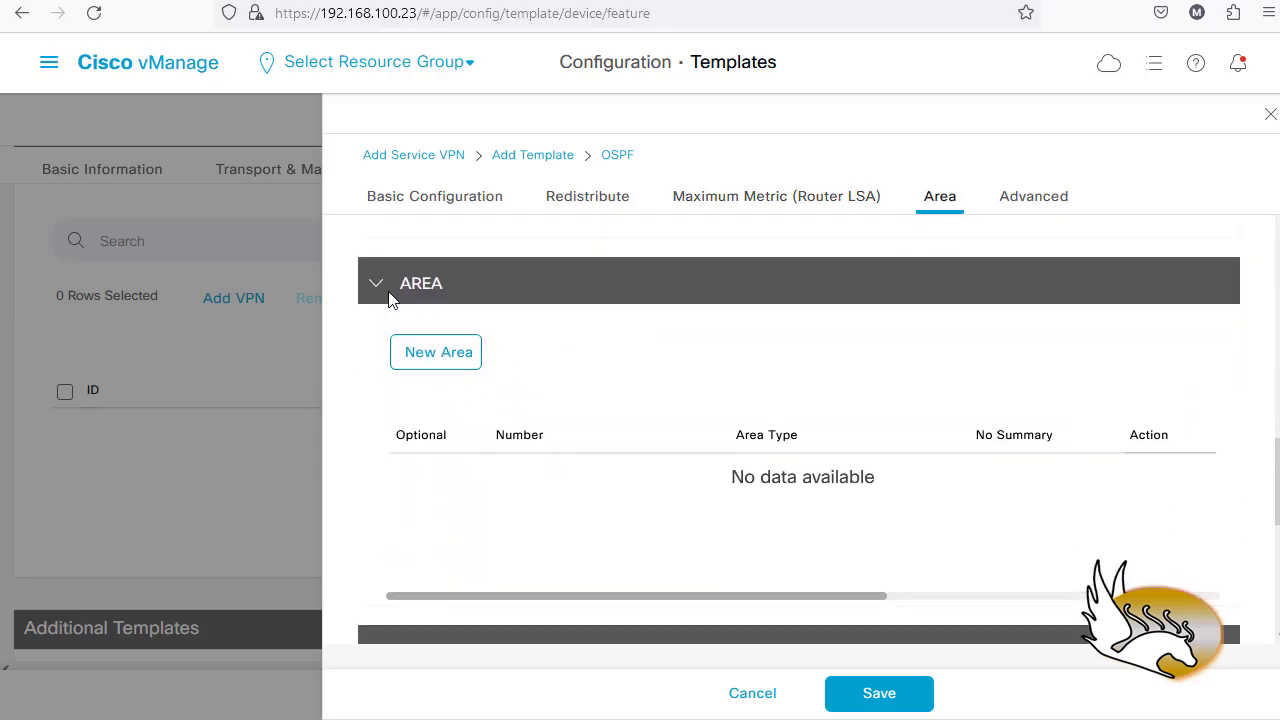
pyautogui.click(424, 372)
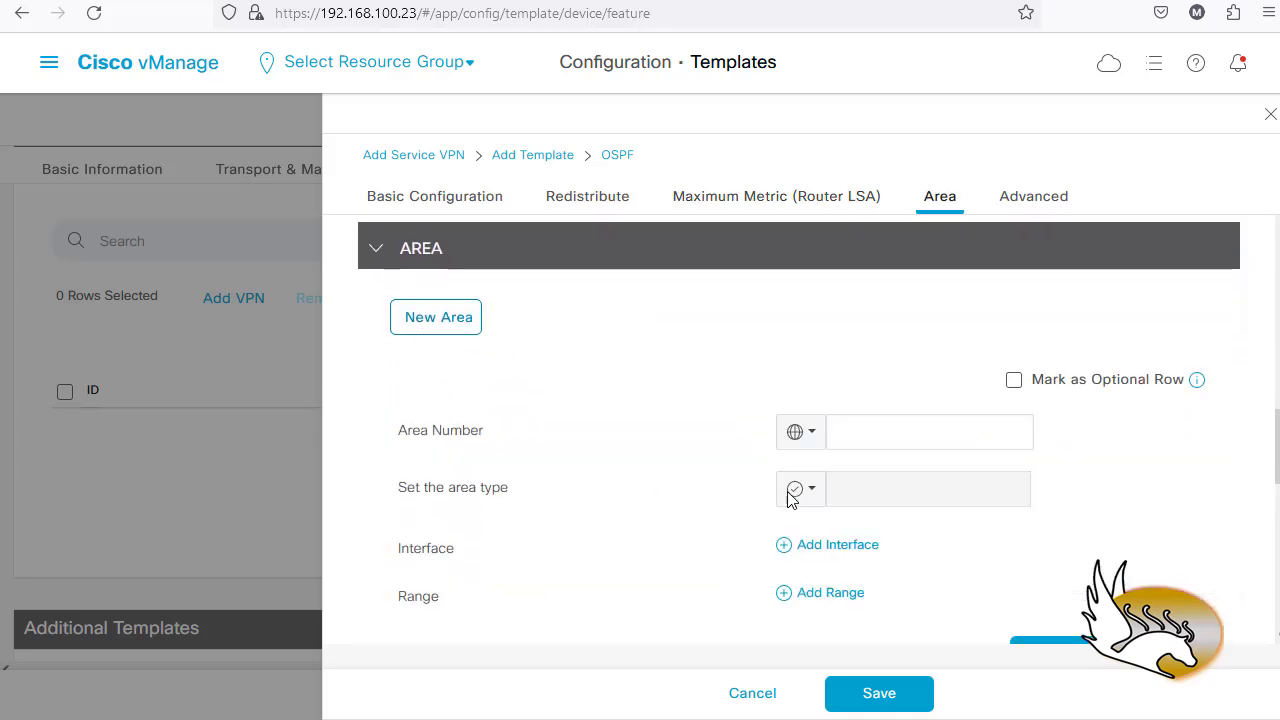
pyautogui.click(860, 432)
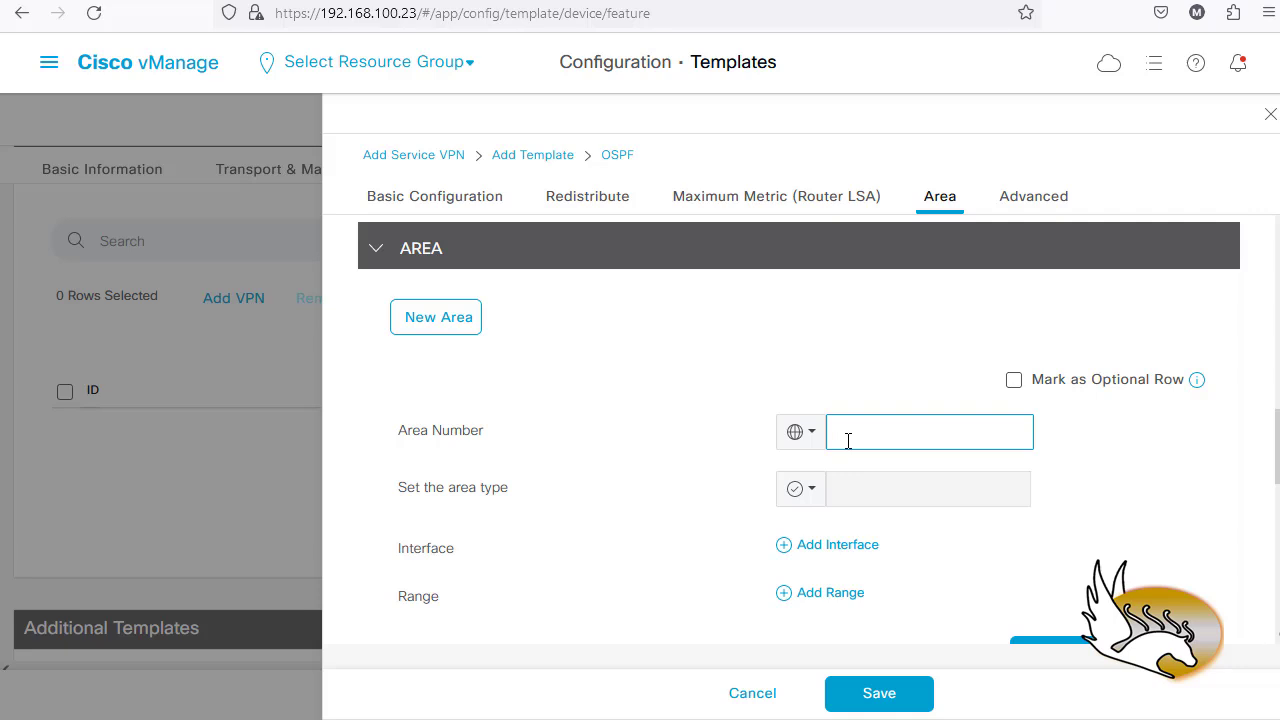
pyautogui.click(652, 499)
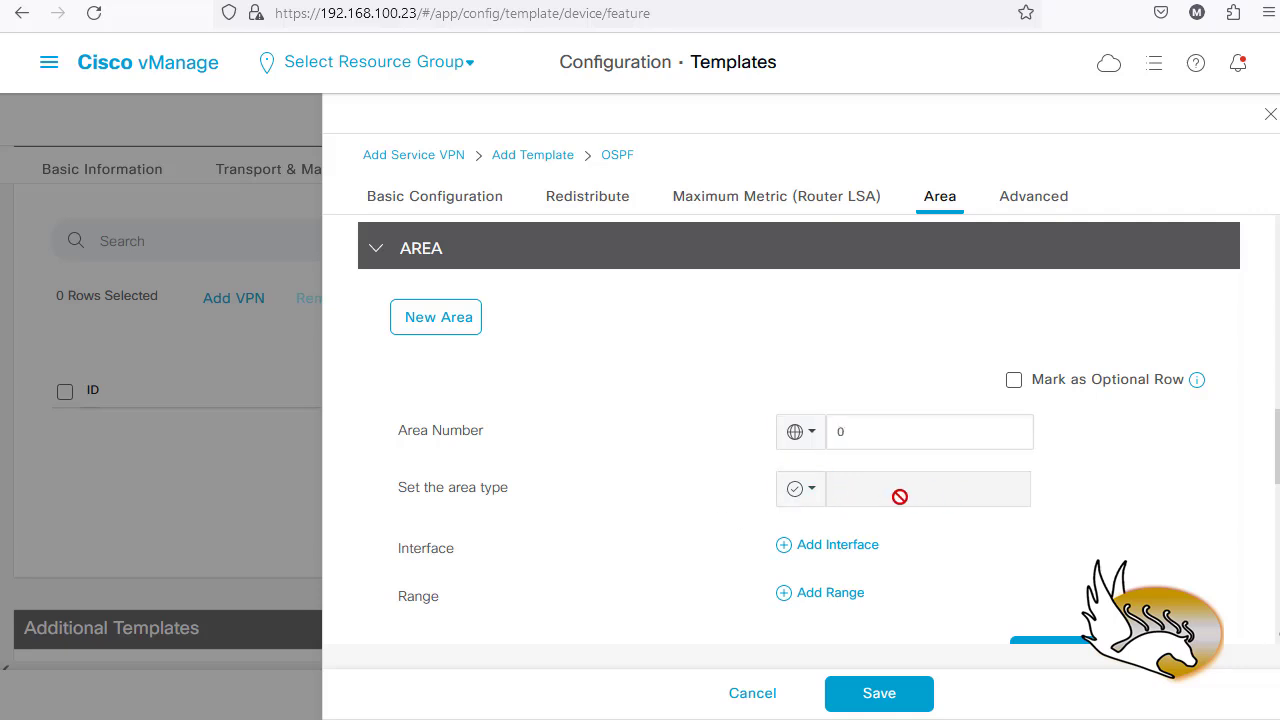
# - Attach interface ge0/1 to area 0, reviewing its advanced options
pyautogui.scroll(-1, 740, 517)
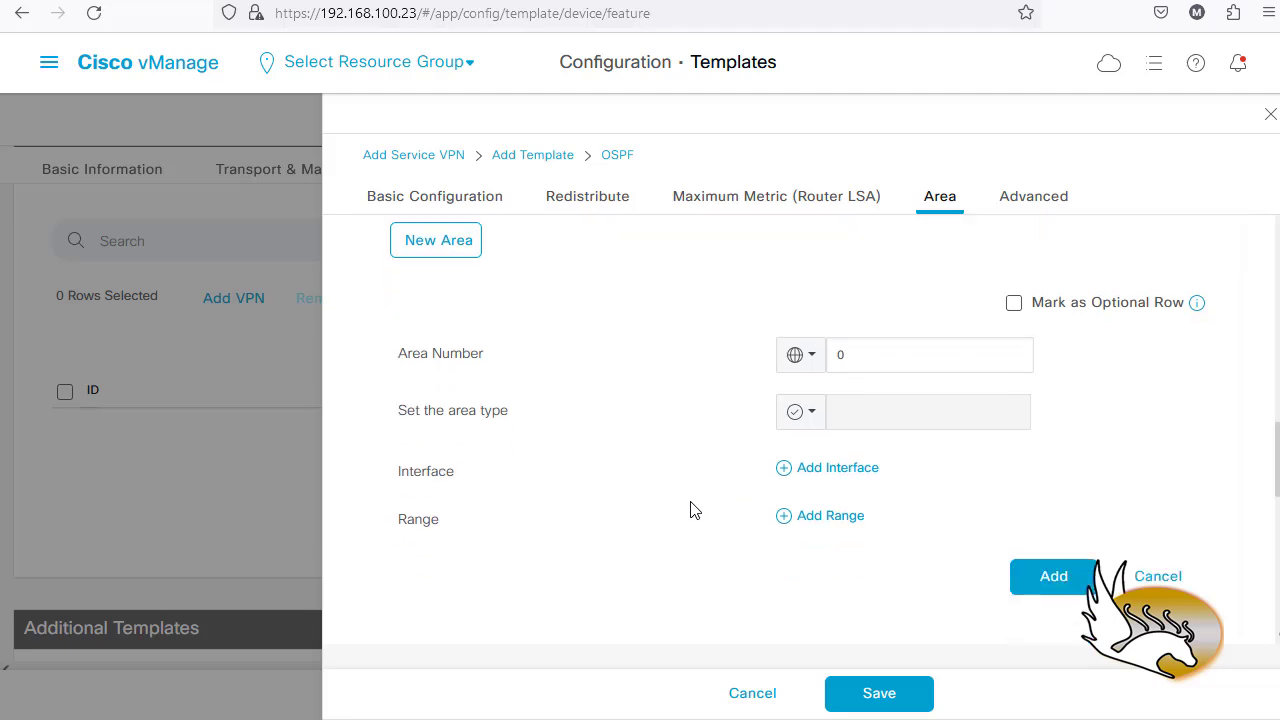
pyautogui.click(823, 470)
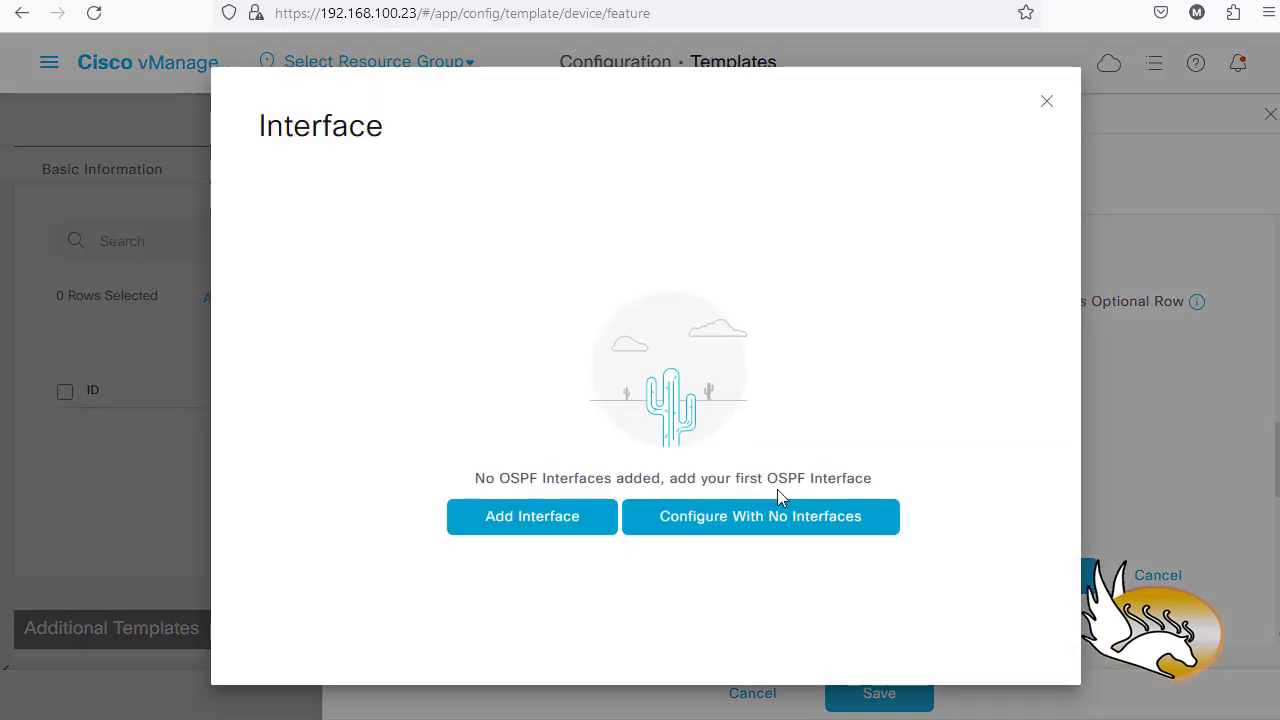
pyautogui.click(554, 526)
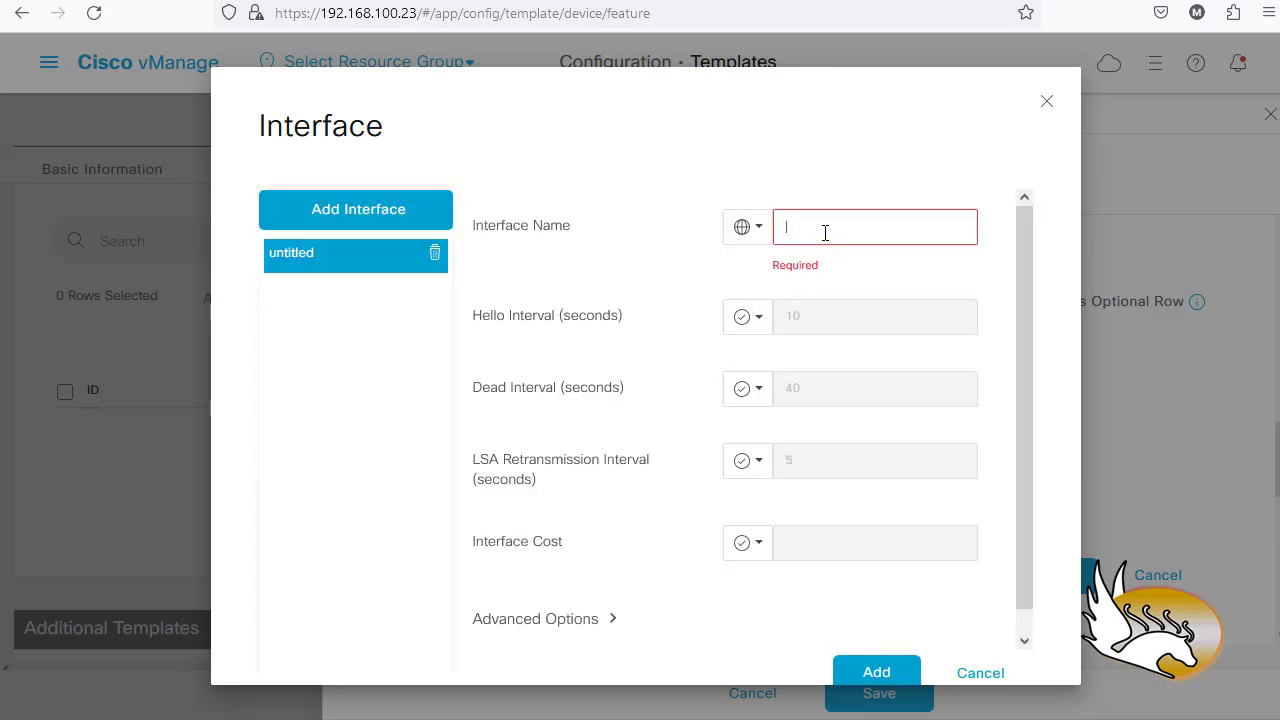
pyautogui.click(825, 233)
pyautogui.write('ge0/1')
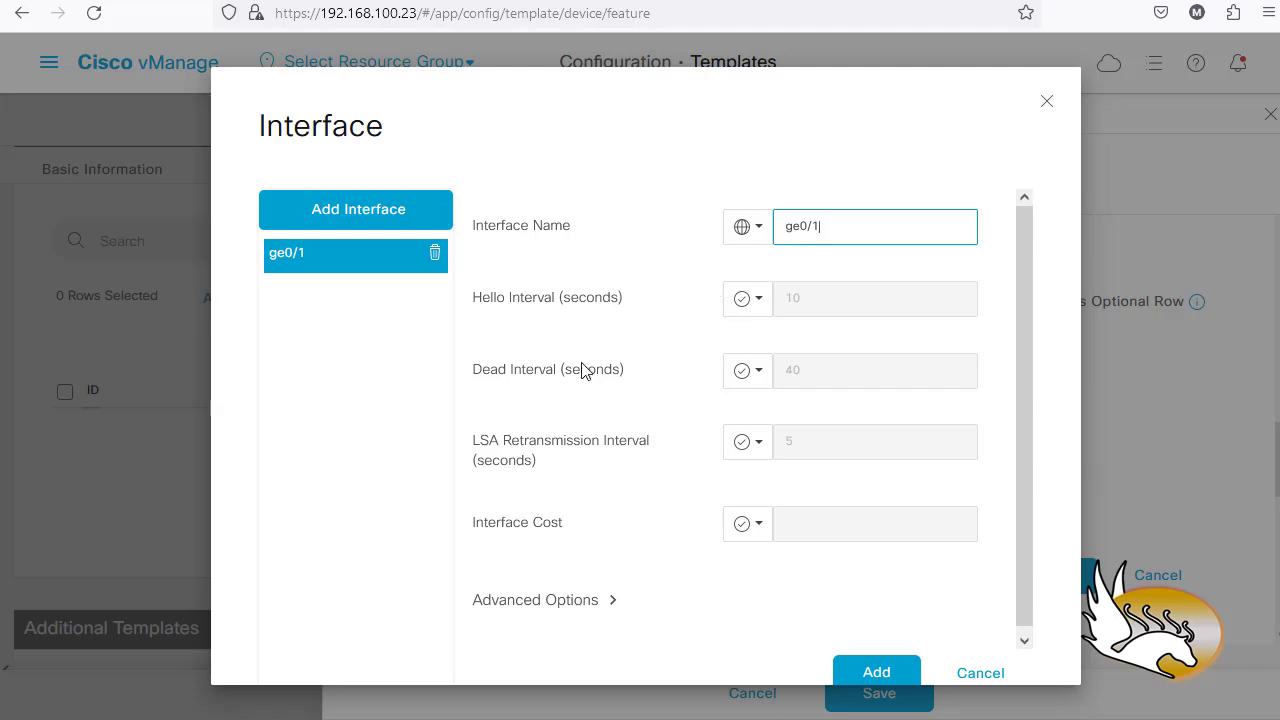
pyautogui.moveTo(584, 377)
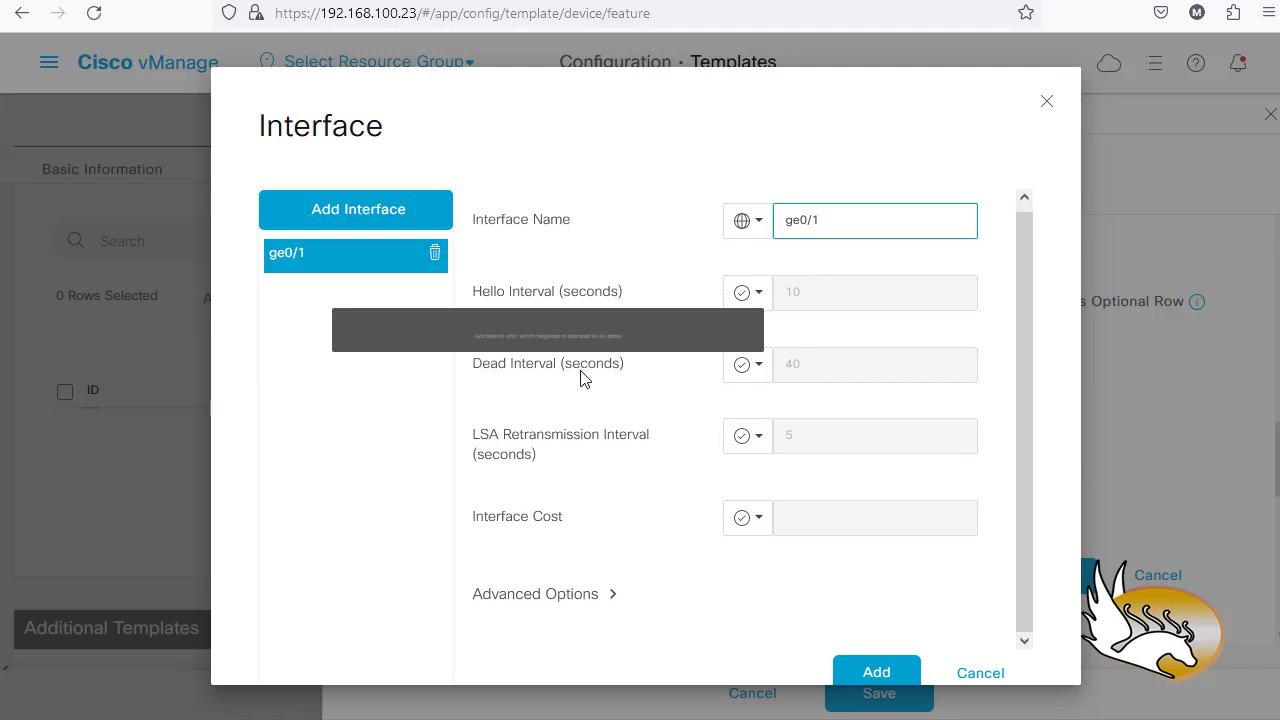
pyautogui.click(613, 594)
pyautogui.scroll(-5, 641, 557)
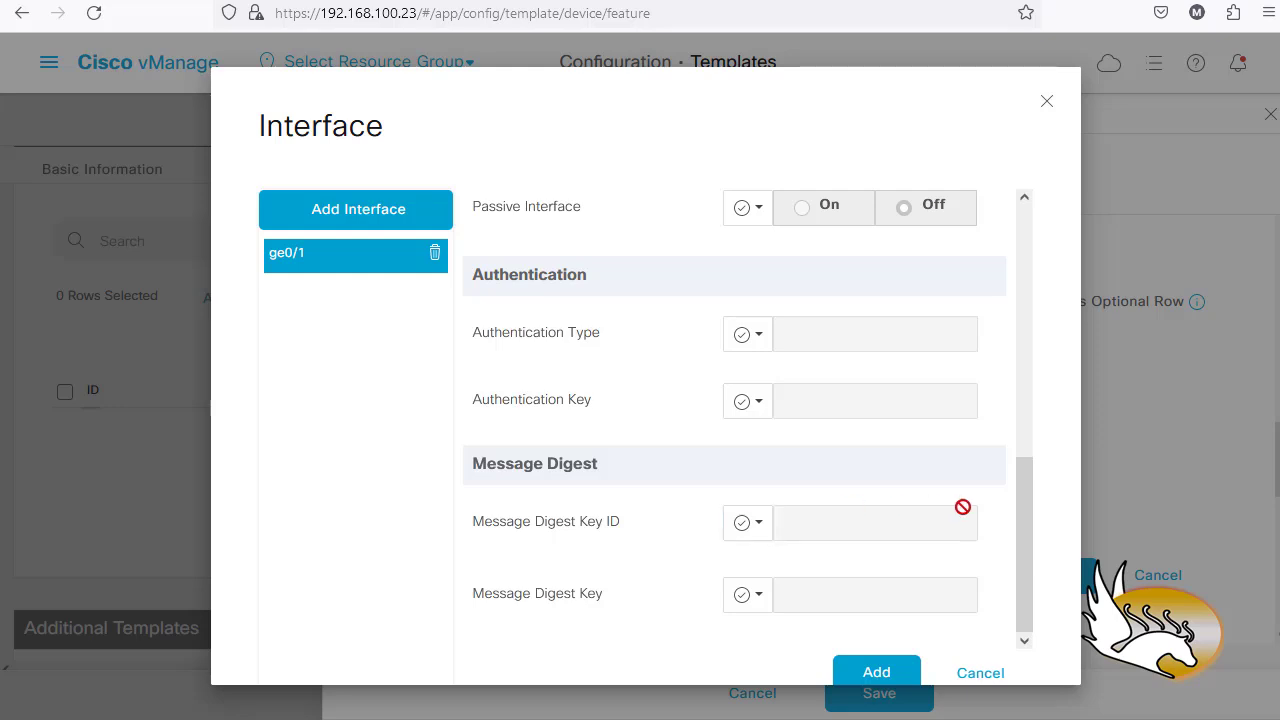
pyautogui.moveTo(1028, 529); pyautogui.dragTo(1023, 217)
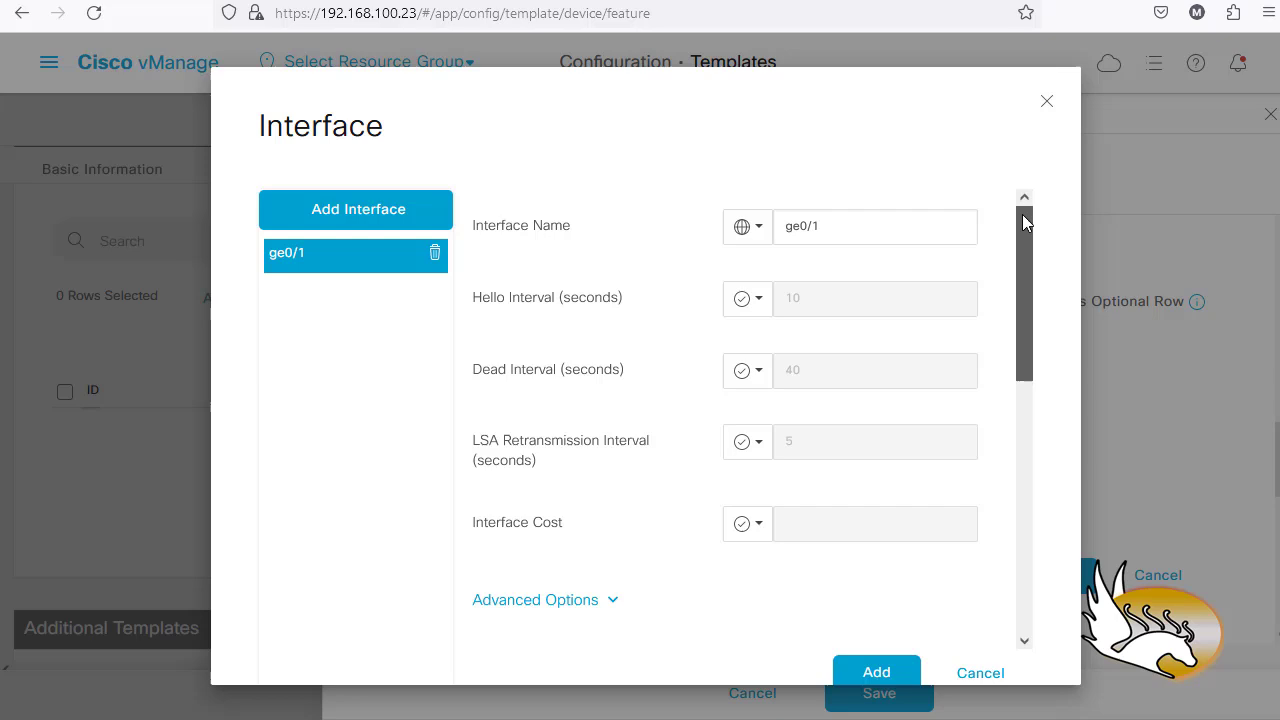
pyautogui.click(857, 674)
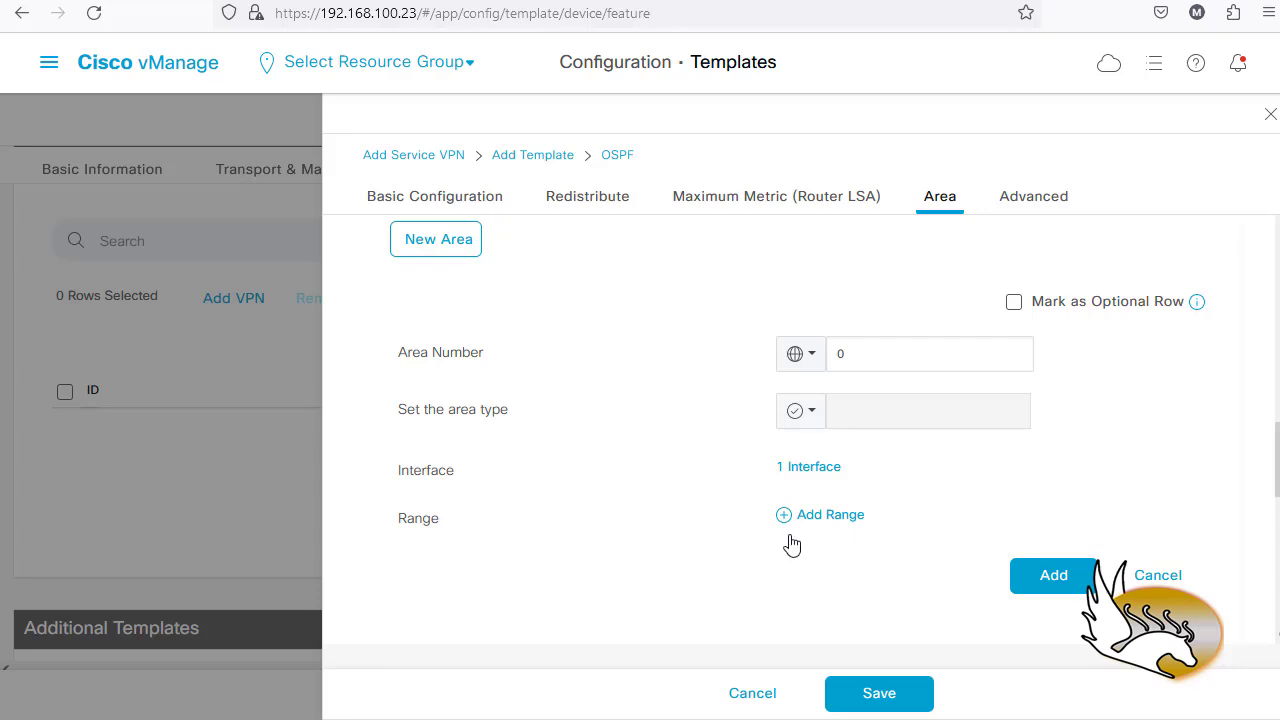
# - Save area 0, leave reference bandwidth and SPF timers at defaults, and save OSPF_ON_LAN
pyautogui.click(1045, 574)
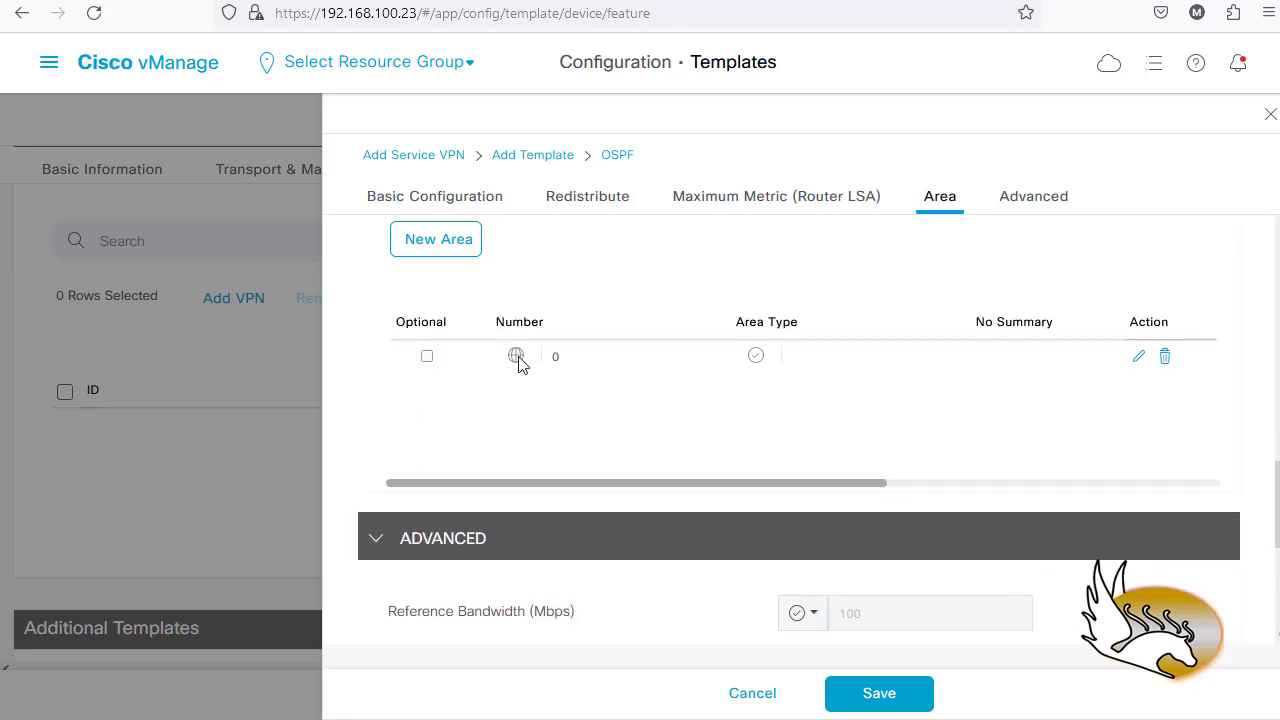
pyautogui.scroll(-2, 712, 467)
pyautogui.scroll(-1, 650, 445)
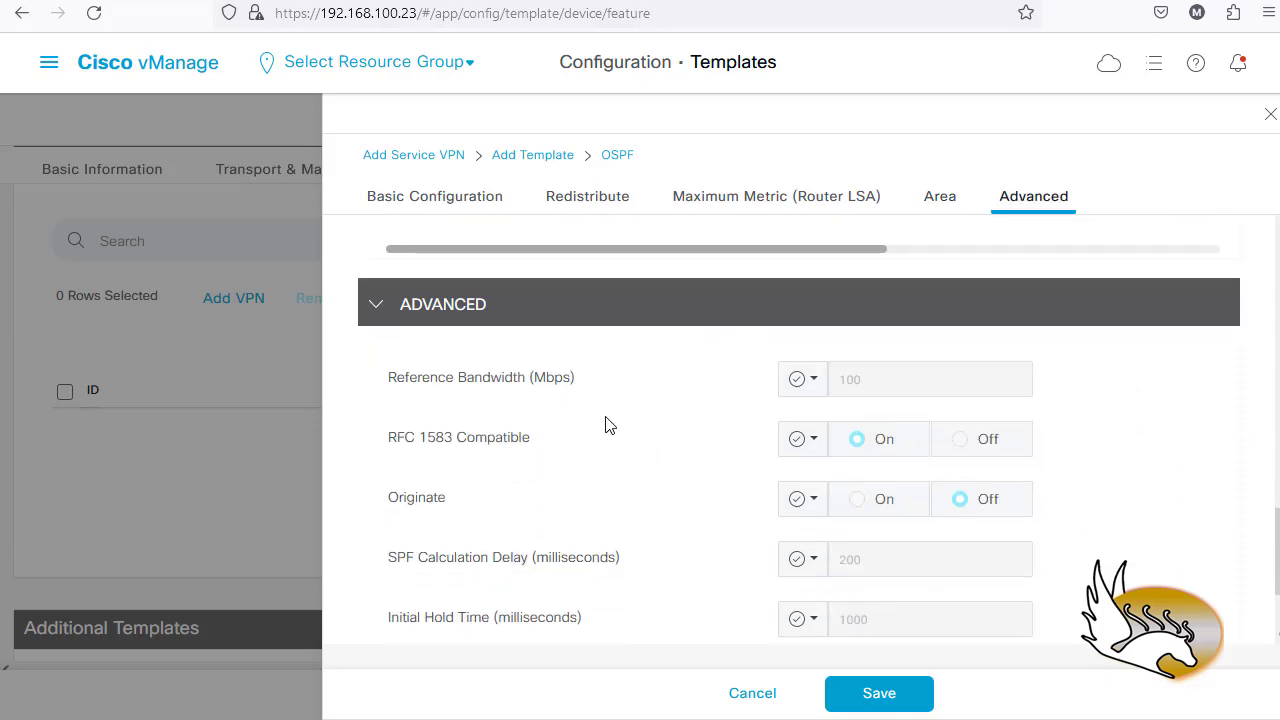
pyautogui.scroll(-1, 500, 420)
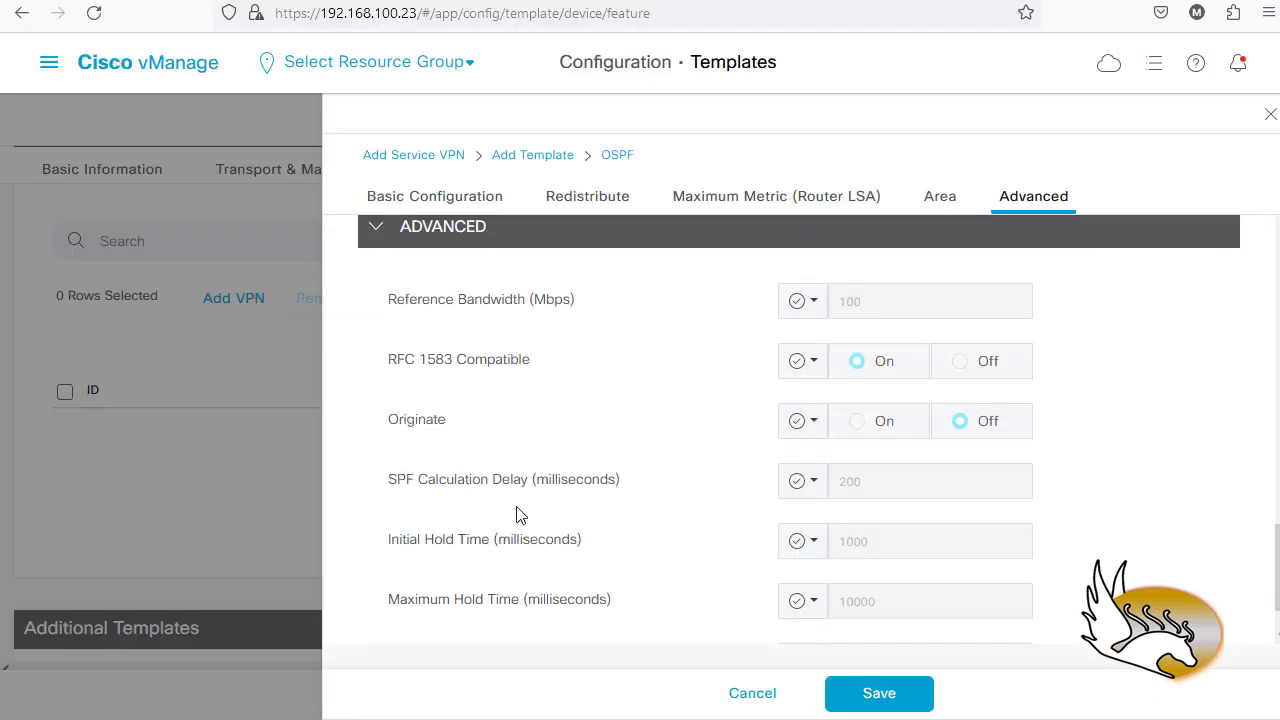
pyautogui.scroll(-1, 500, 515)
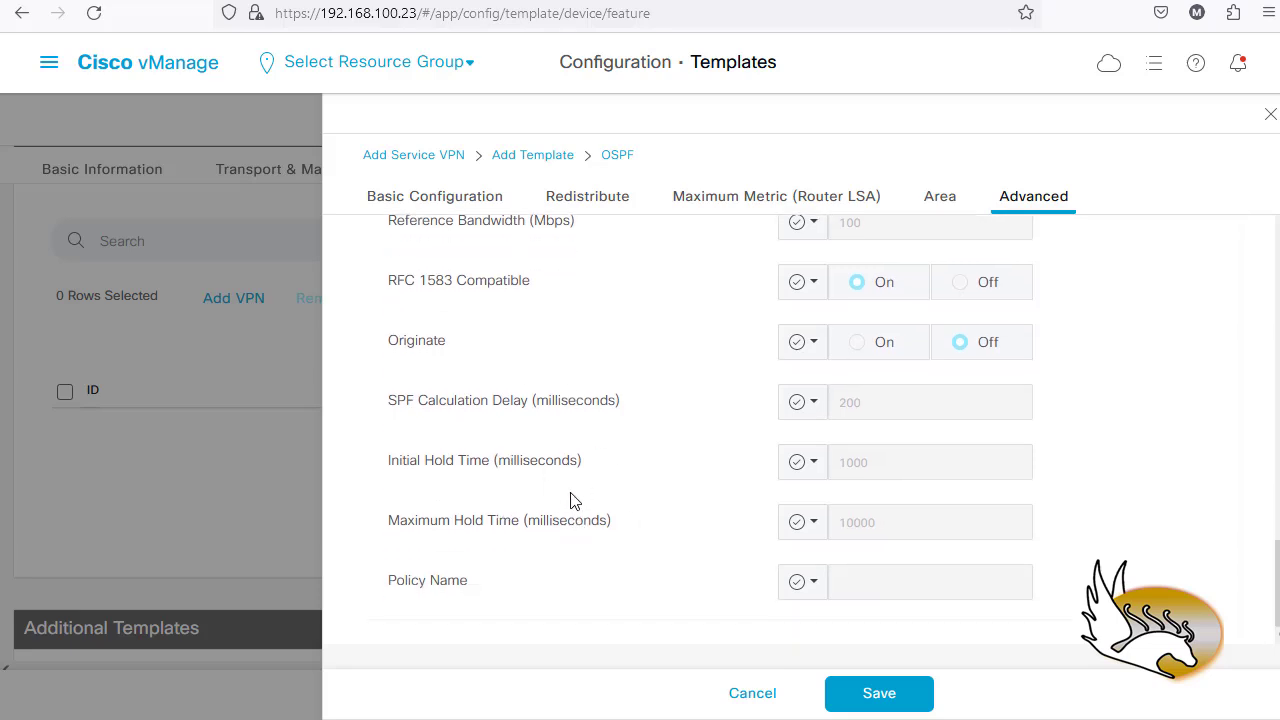
pyautogui.click(886, 698)
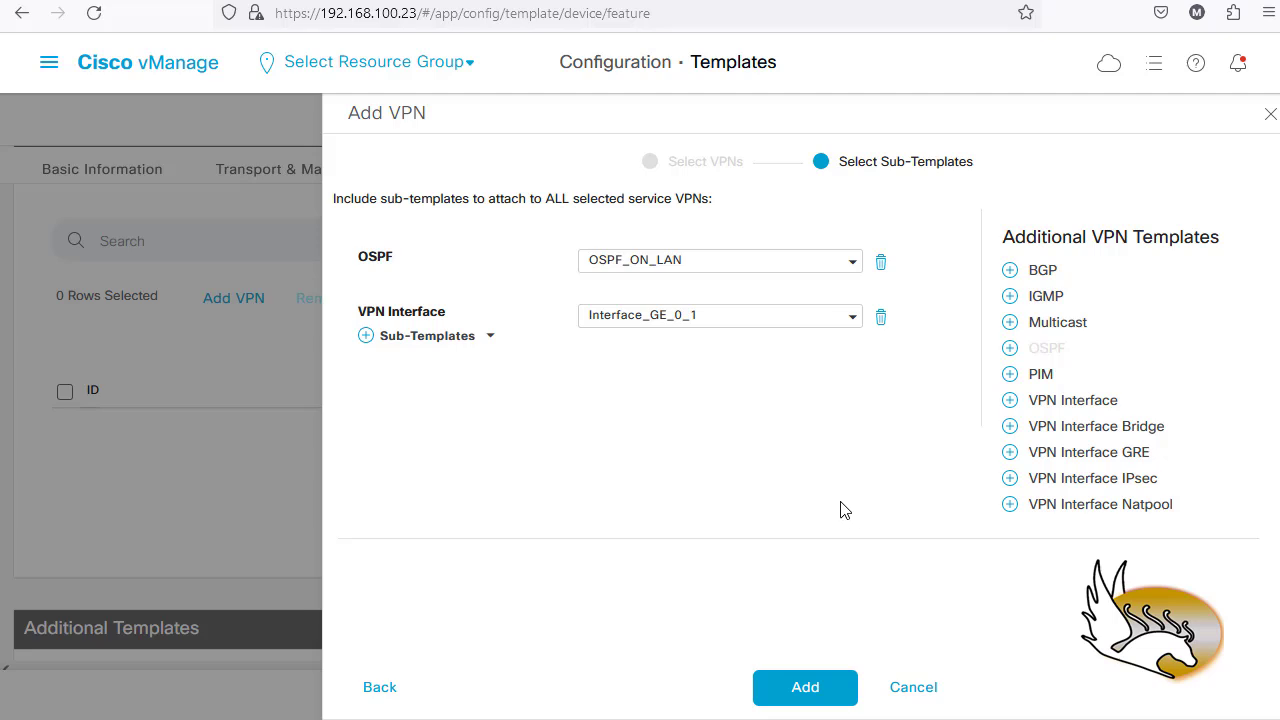
# - Add Service_VPN_1 with its OSPF and interface sub-templates, then create WAN_Edge_General_Template
pyautogui.click(786, 695)
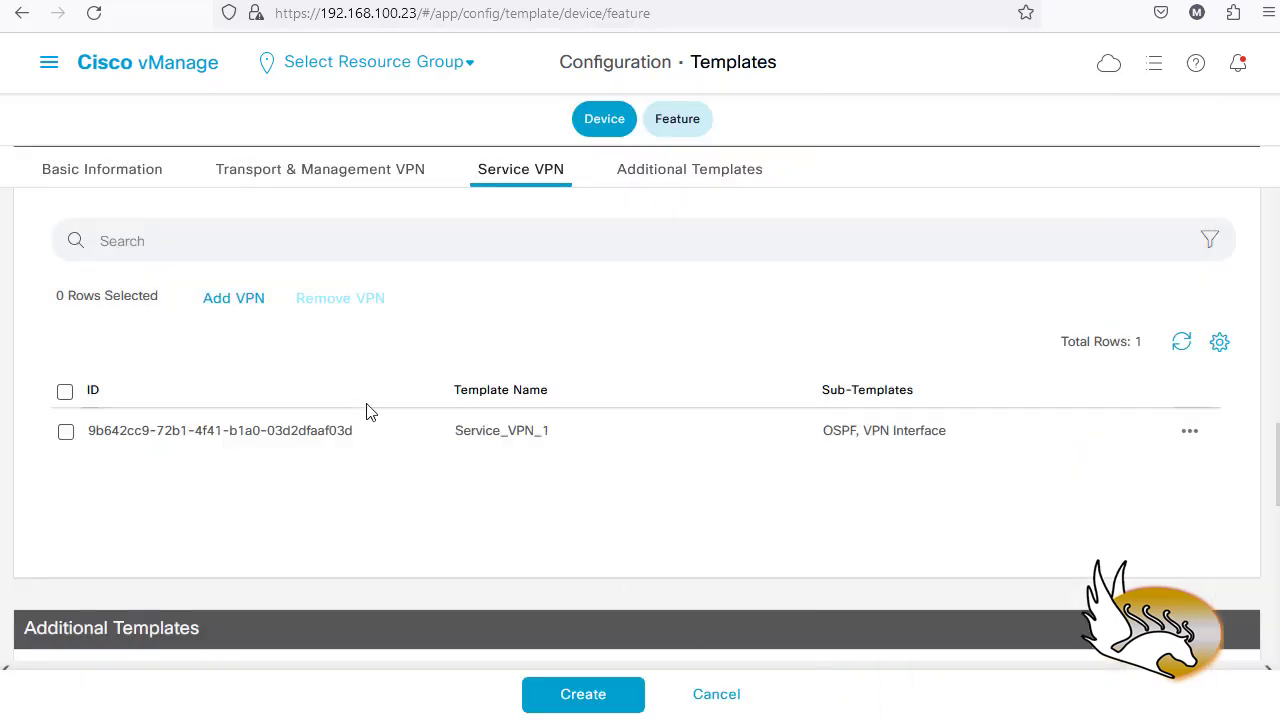
pyautogui.scroll(1, 269, 270)
pyautogui.scroll(-1, 258, 286)
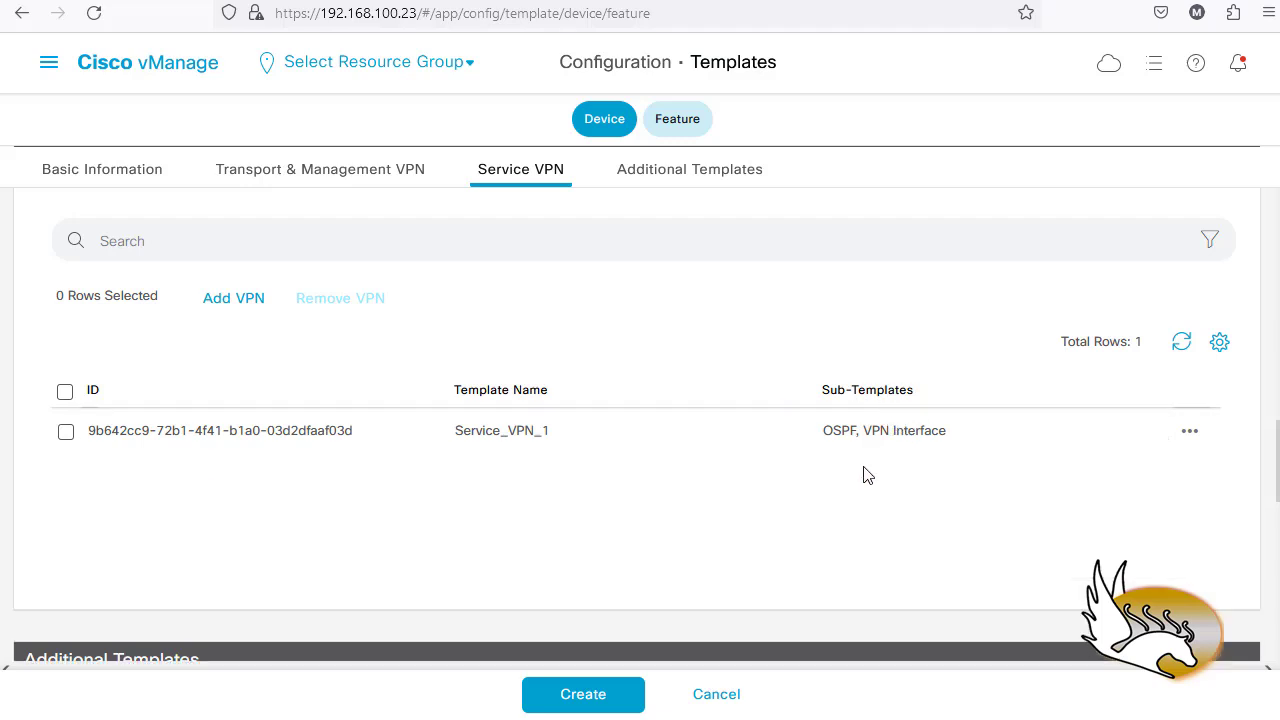
pyautogui.scroll(-3, 780, 486)
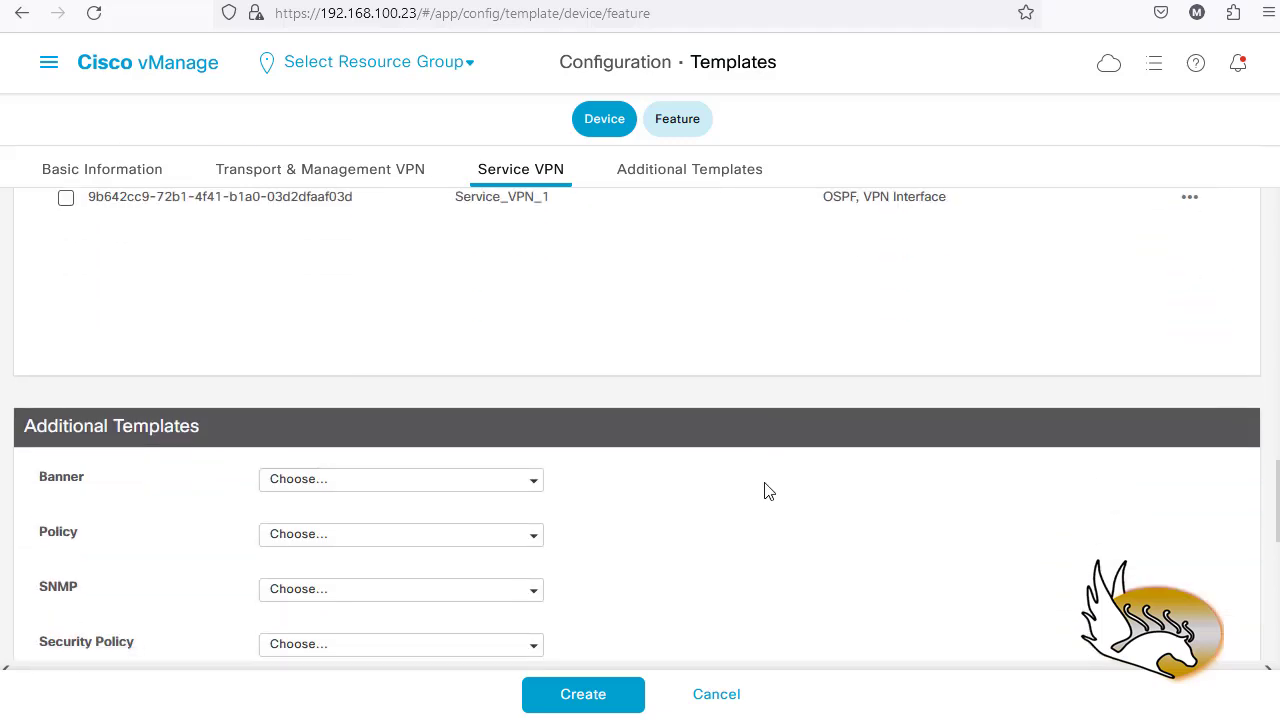
pyautogui.scroll(-2, 764, 491)
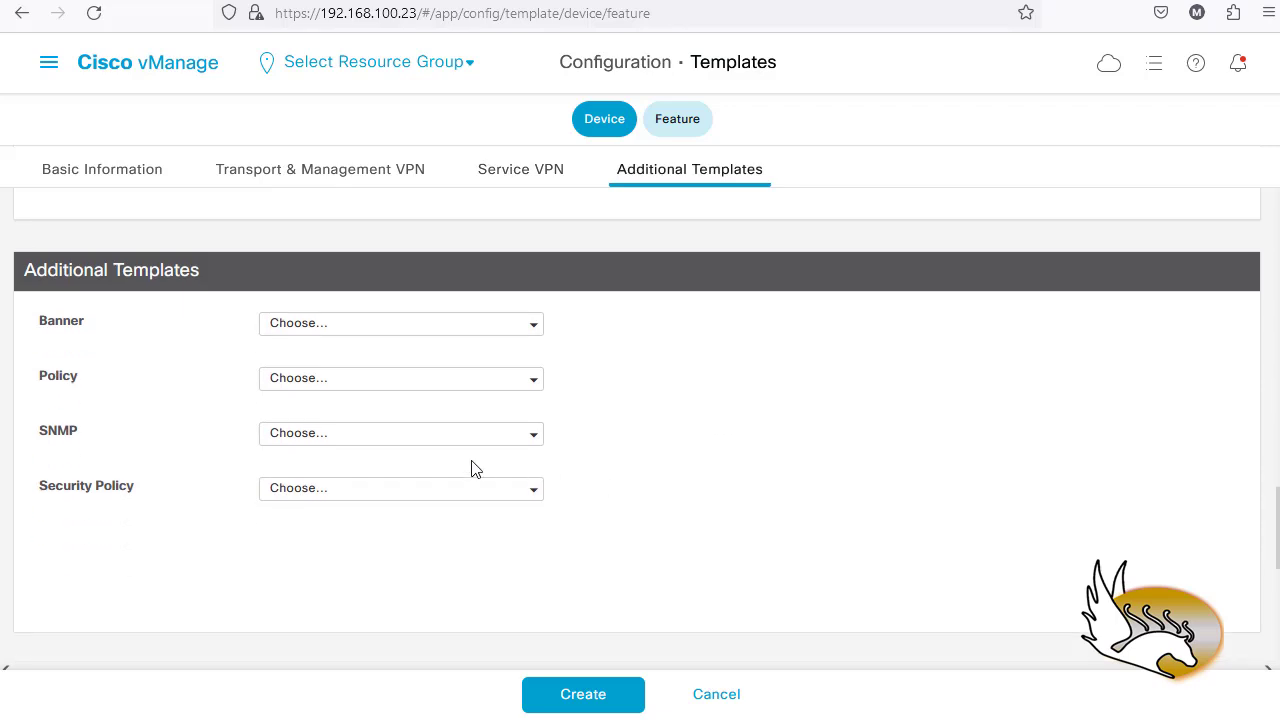
pyautogui.scroll(-2, 120, 432)
pyautogui.scroll(-4, 243, 471)
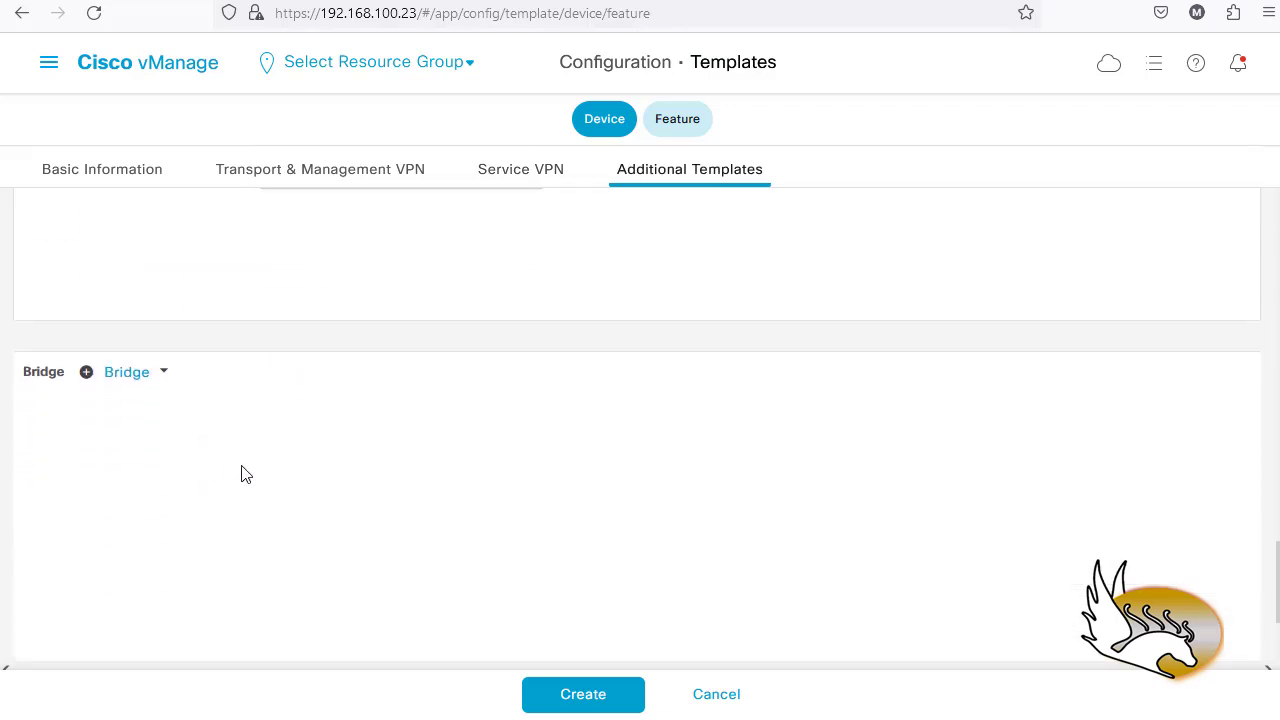
pyautogui.click(603, 704)
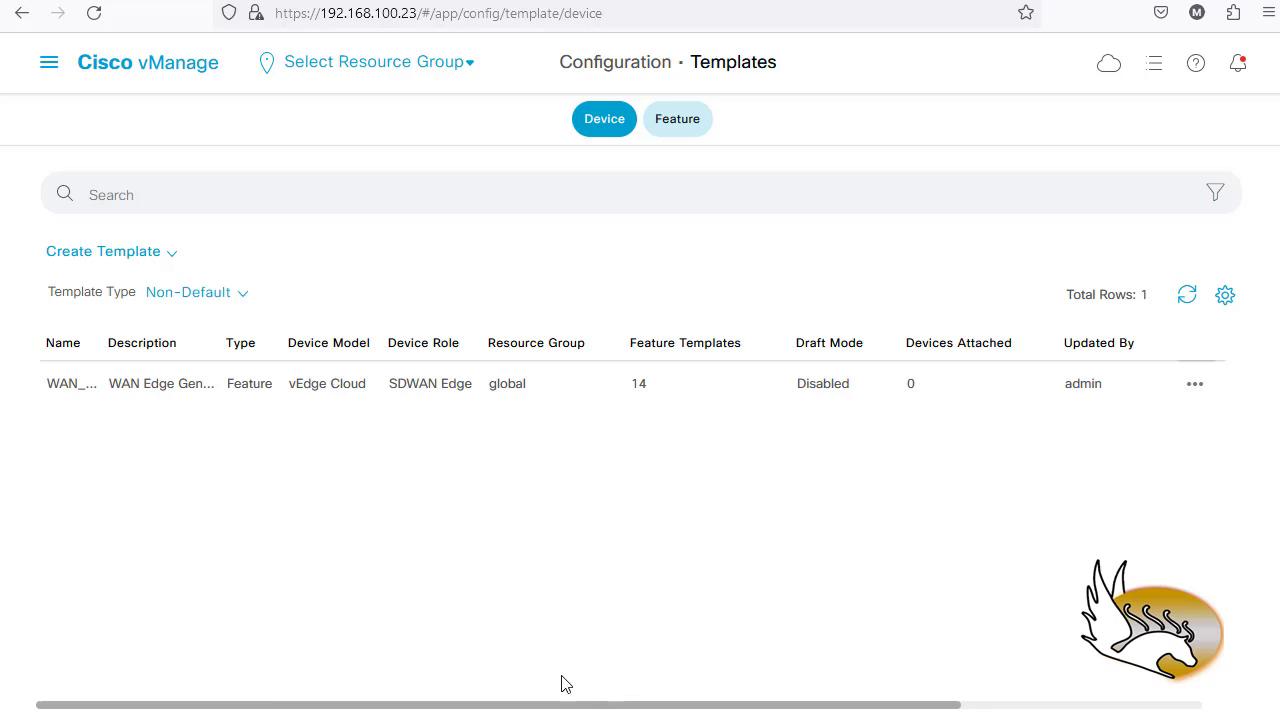
# - Check the feature templates with a wider Description column, then return to the device templates
pyautogui.click(703, 118)
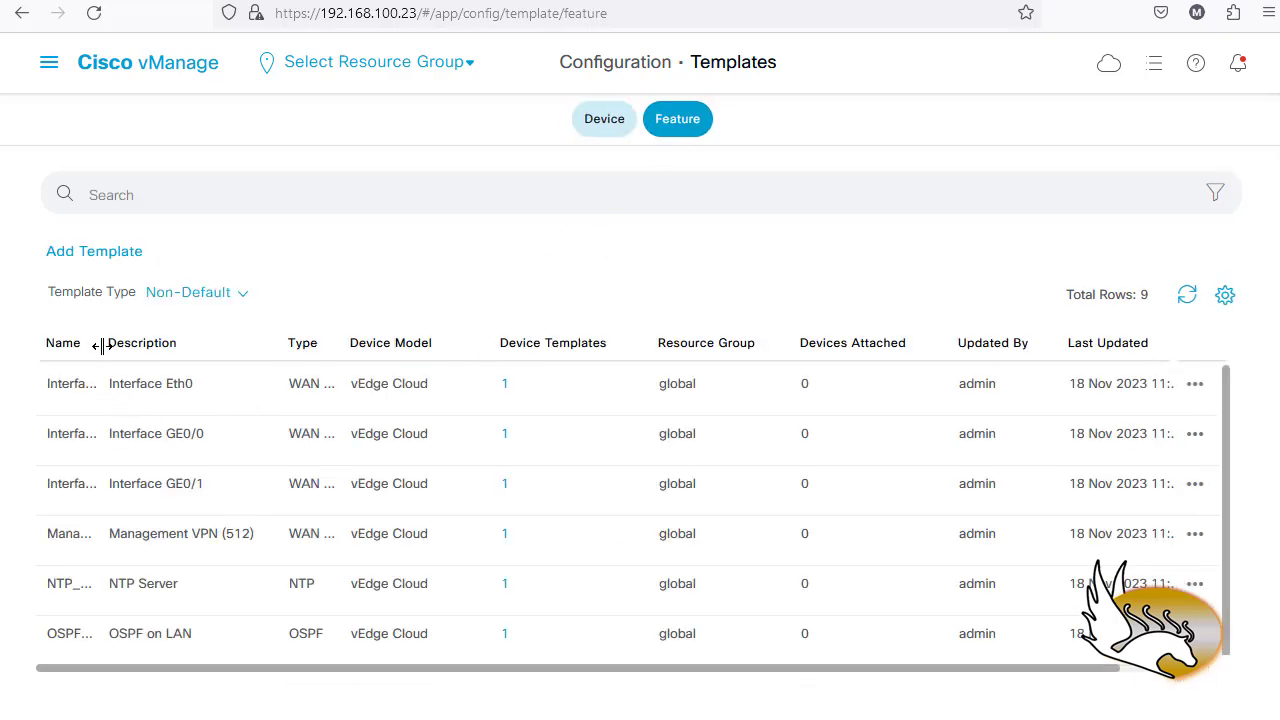
pyautogui.moveTo(104, 343); pyautogui.dragTo(196, 362)
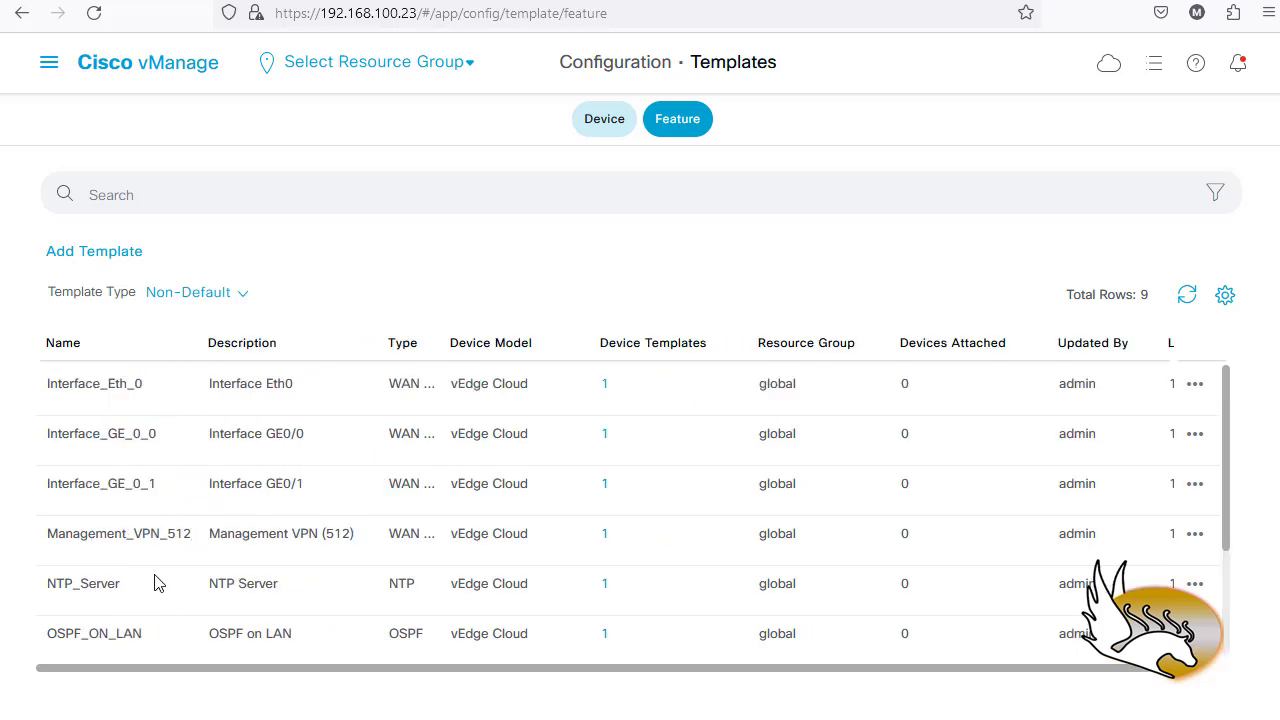
pyautogui.moveTo(369, 343); pyautogui.dragTo(552, 350)
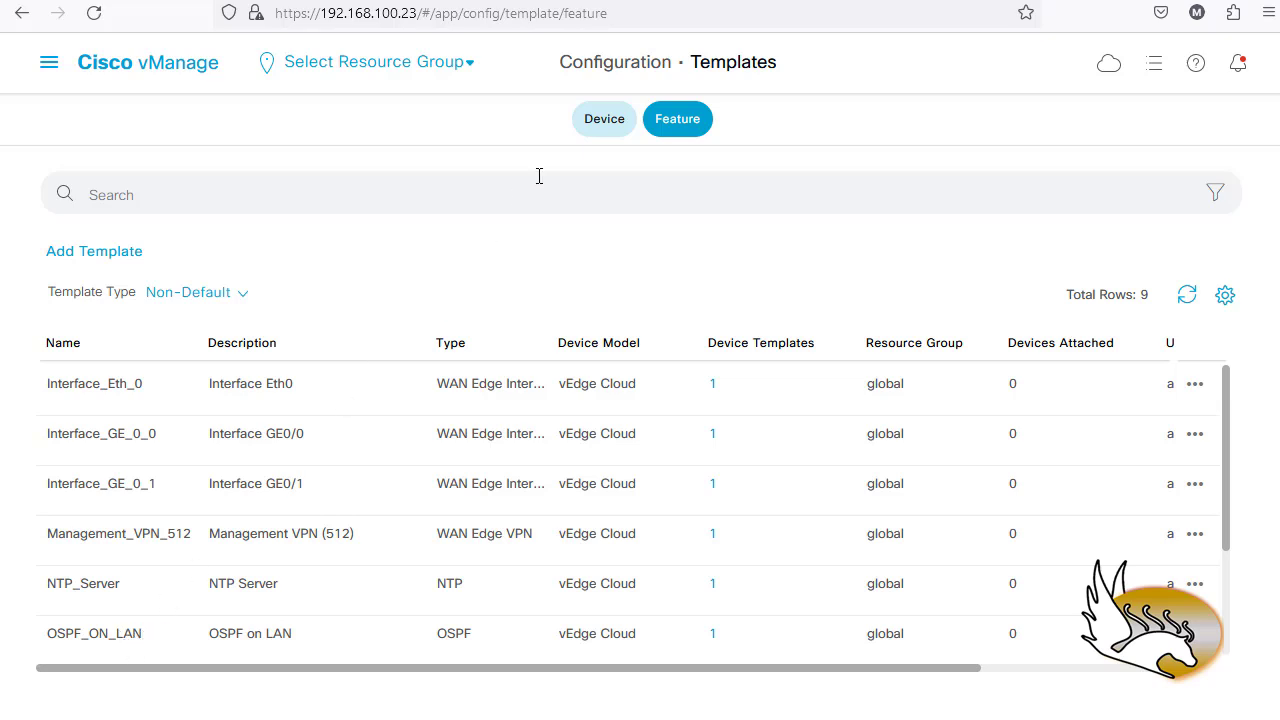
pyautogui.click(588, 122)
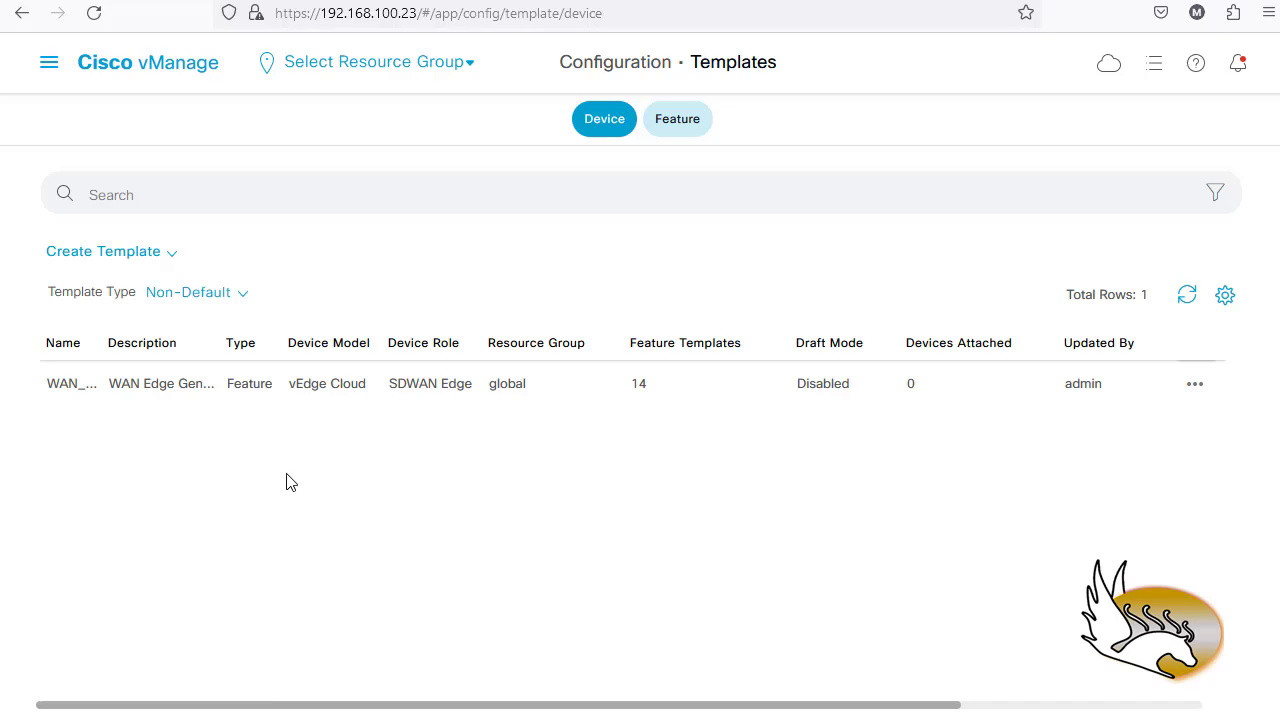
# - Attach vEdge-Site-2 to WAN_Edge_General_Template from the Attach Devices dialog
pyautogui.click(1194, 387)
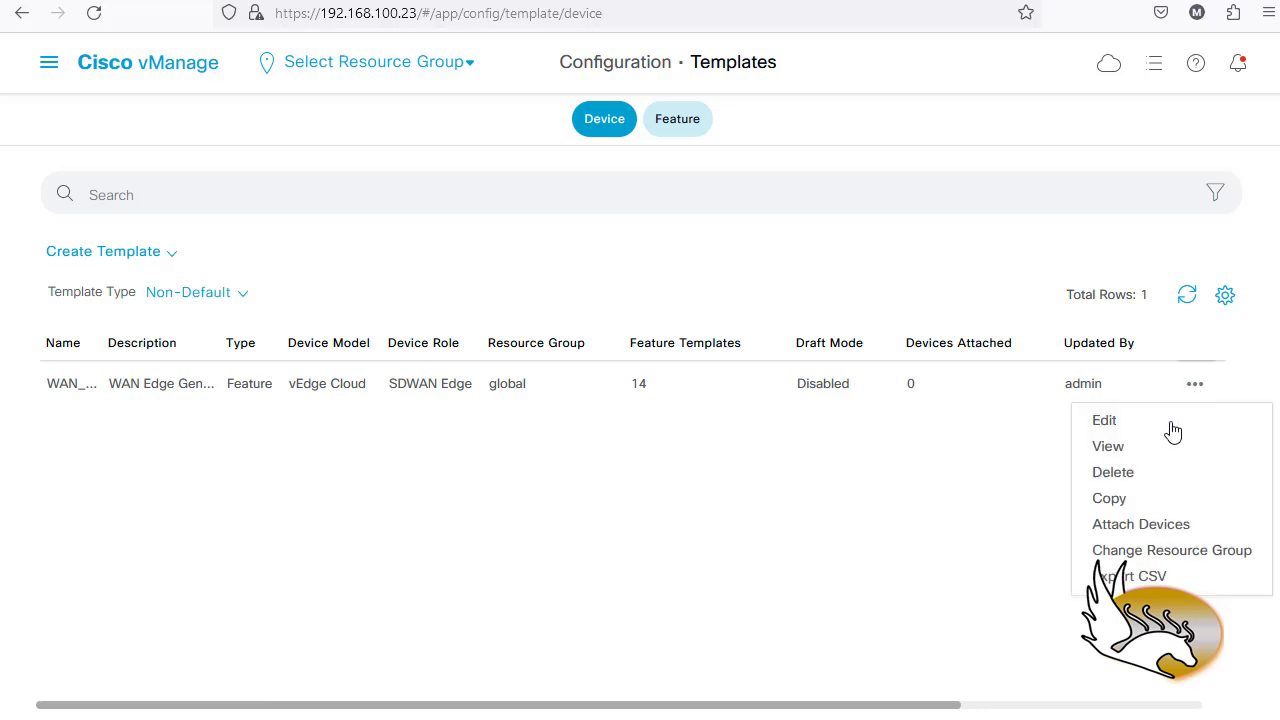
pyautogui.click(1135, 525)
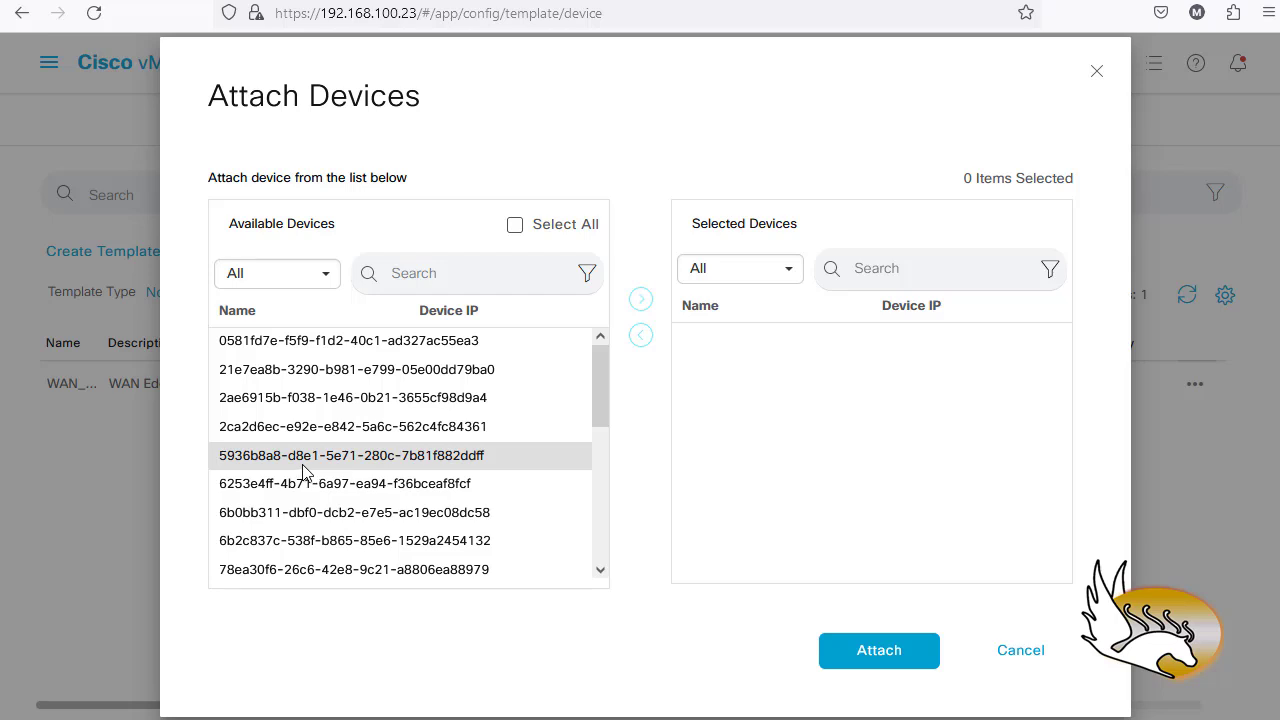
pyautogui.scroll(-4, 375, 460)
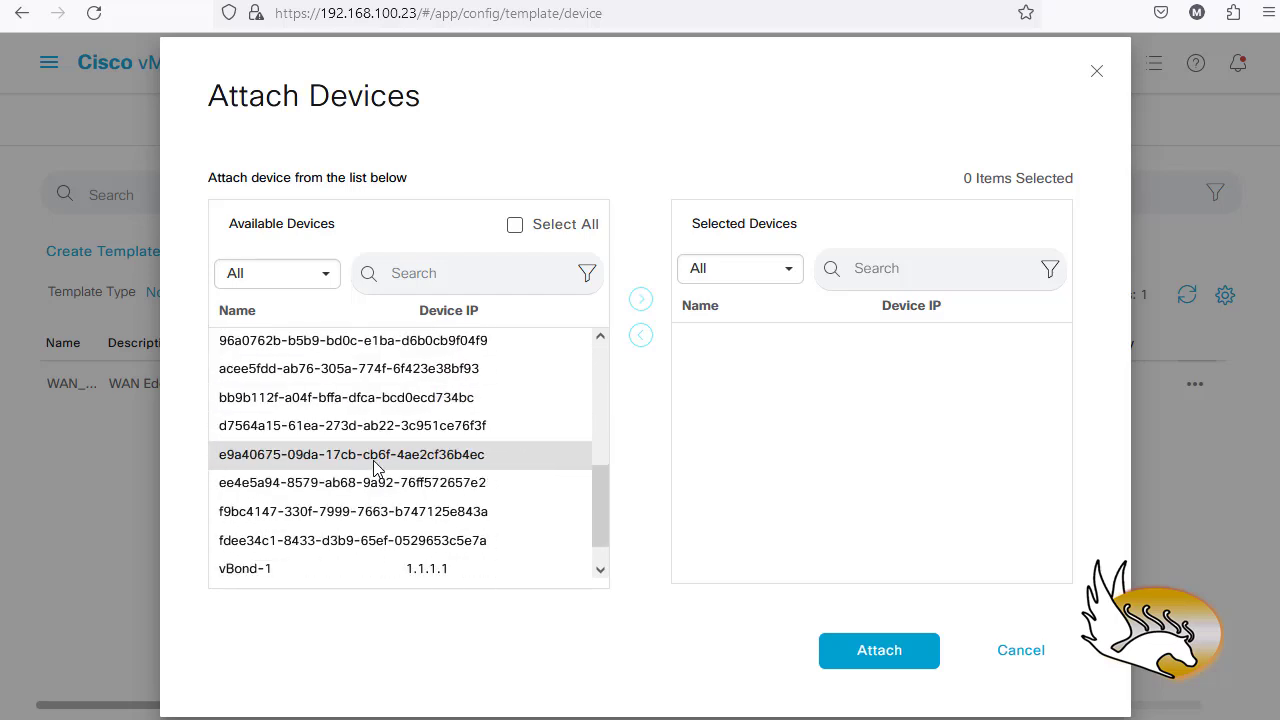
pyautogui.scroll(-1, 375, 460)
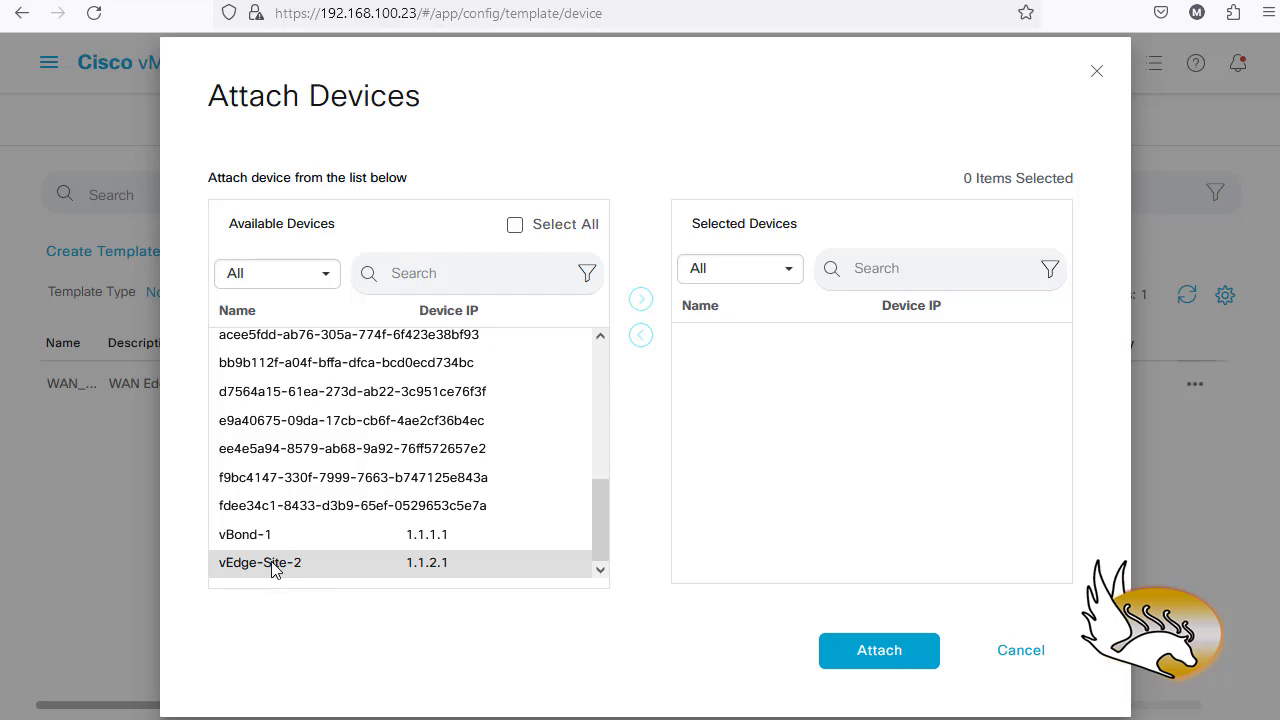
pyautogui.click(405, 566)
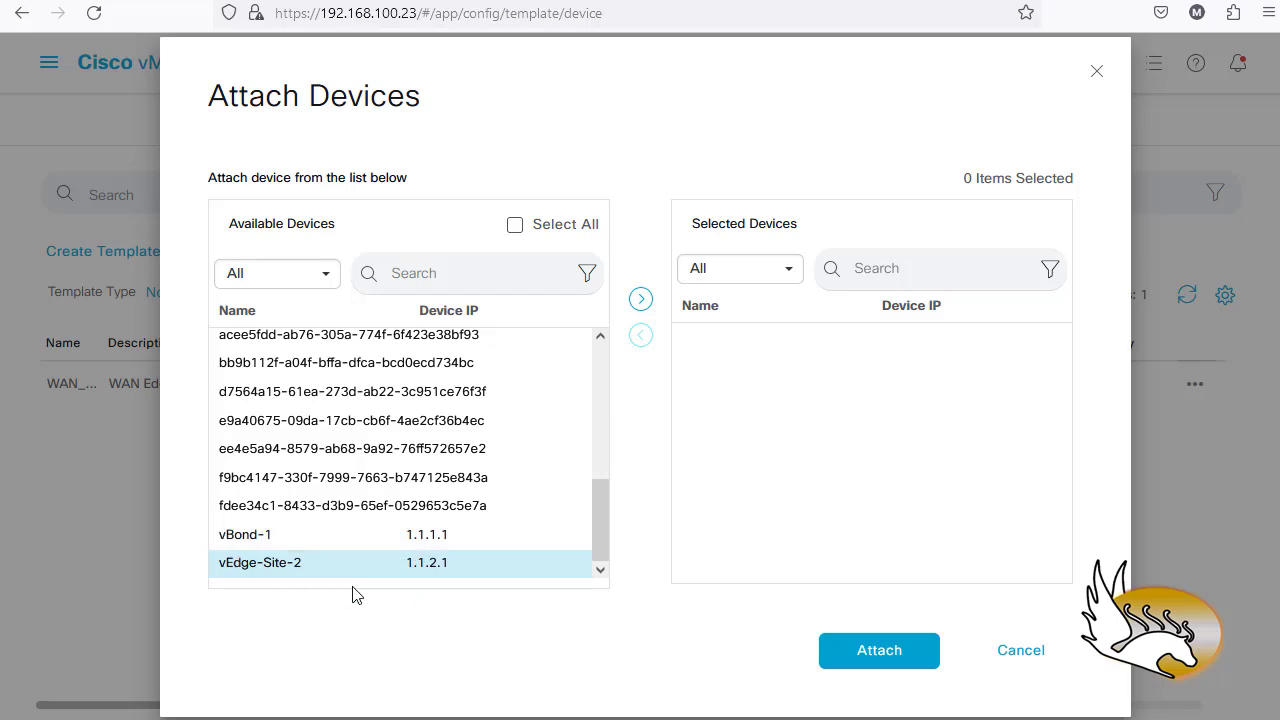
pyautogui.click(641, 299)
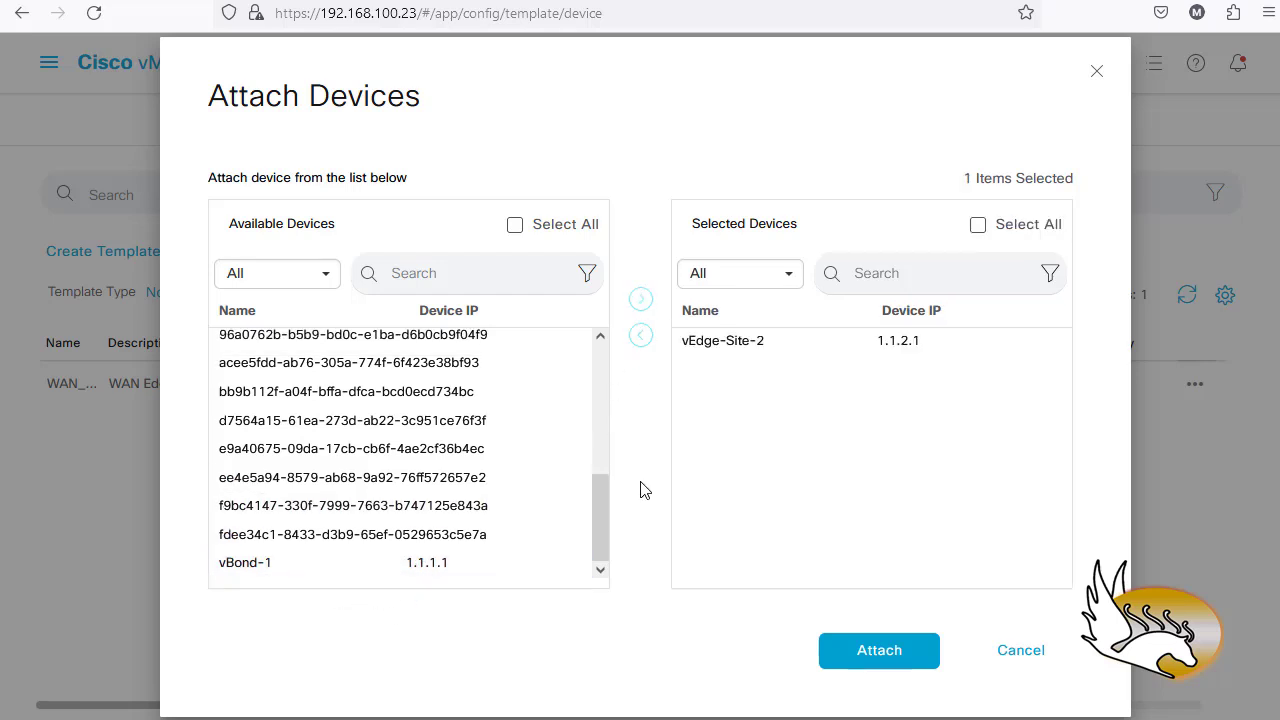
pyautogui.click(859, 668)
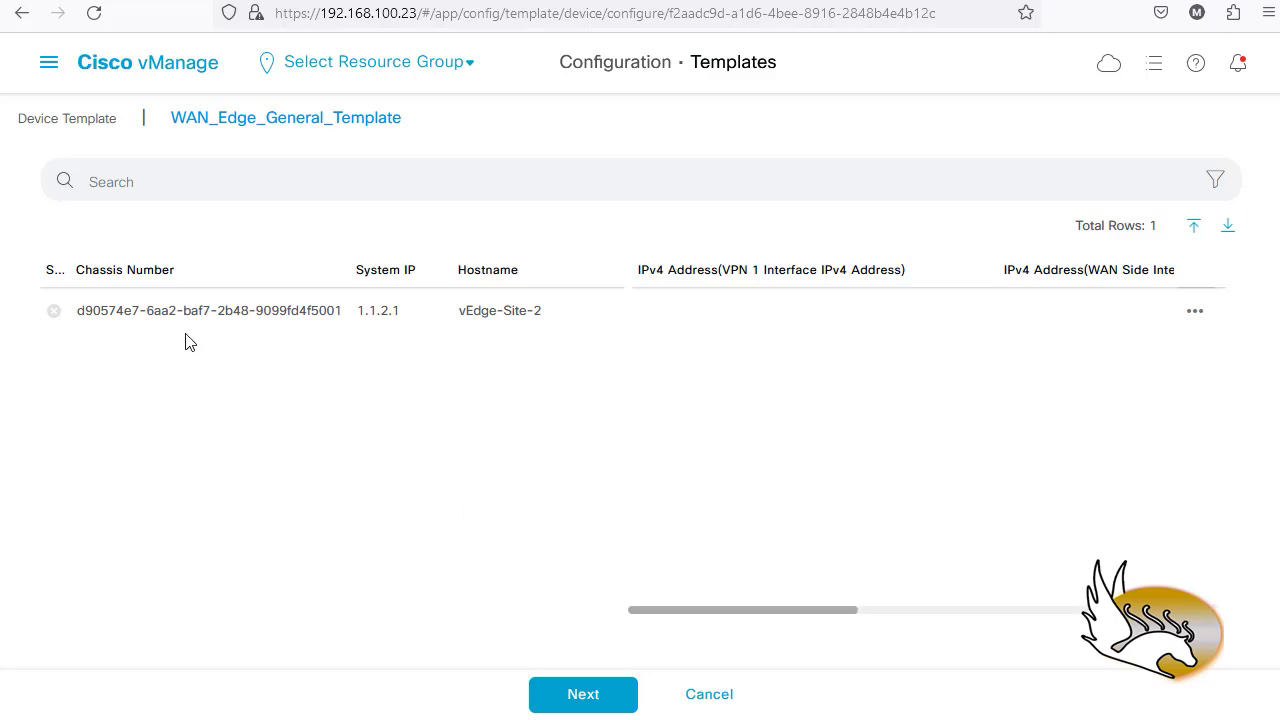
# - Open the Update Device Template form for vEdge-Site-2 from its row's actions menu
pyautogui.click(677, 312)
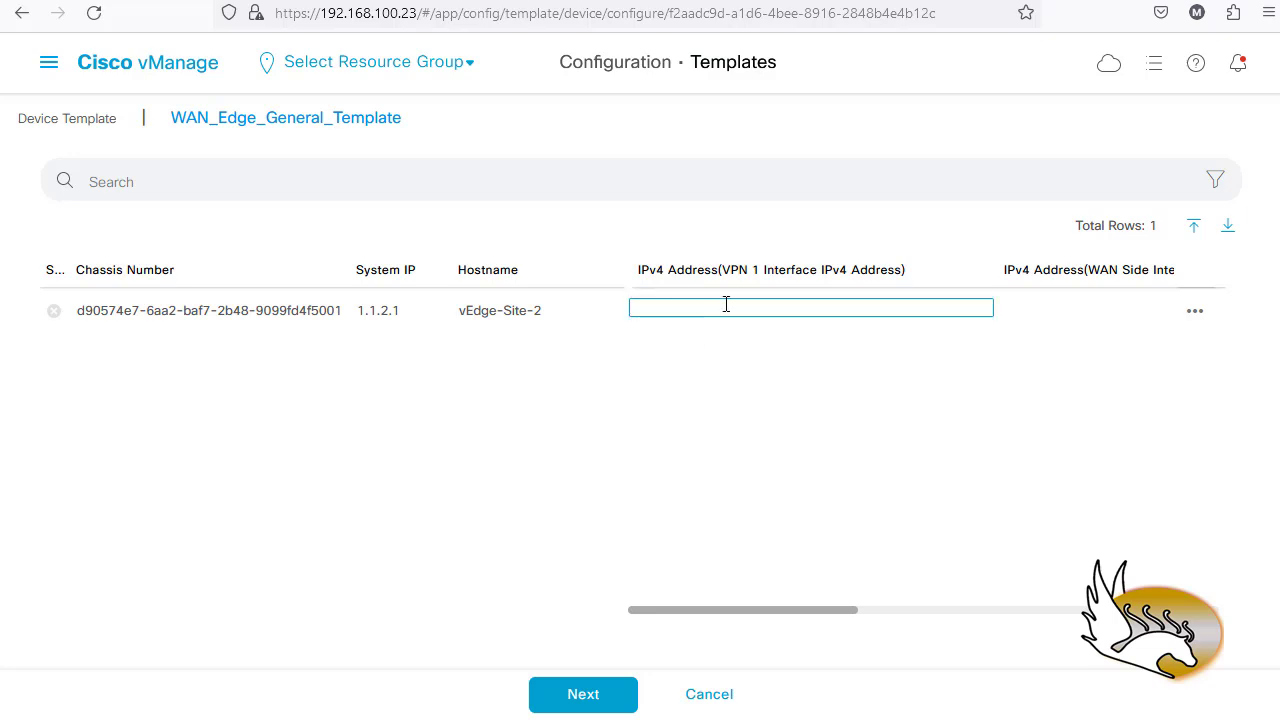
pyautogui.click(1194, 314)
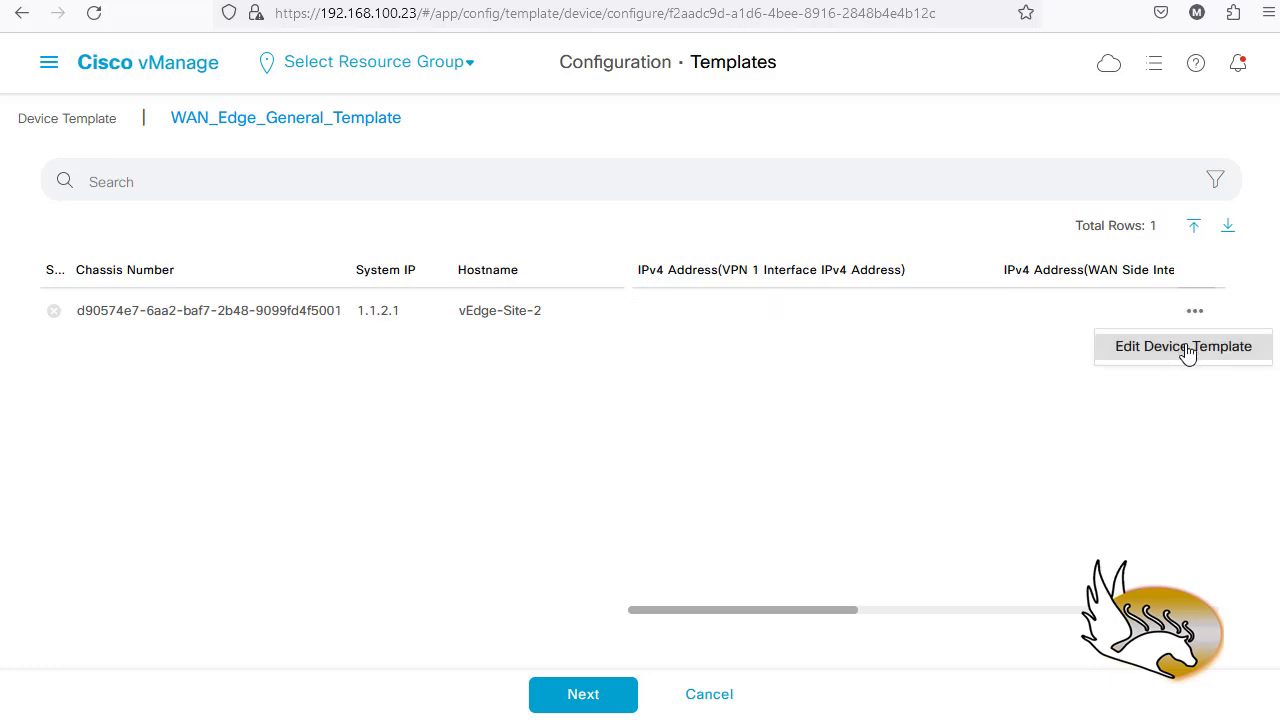
pyautogui.click(1186, 358)
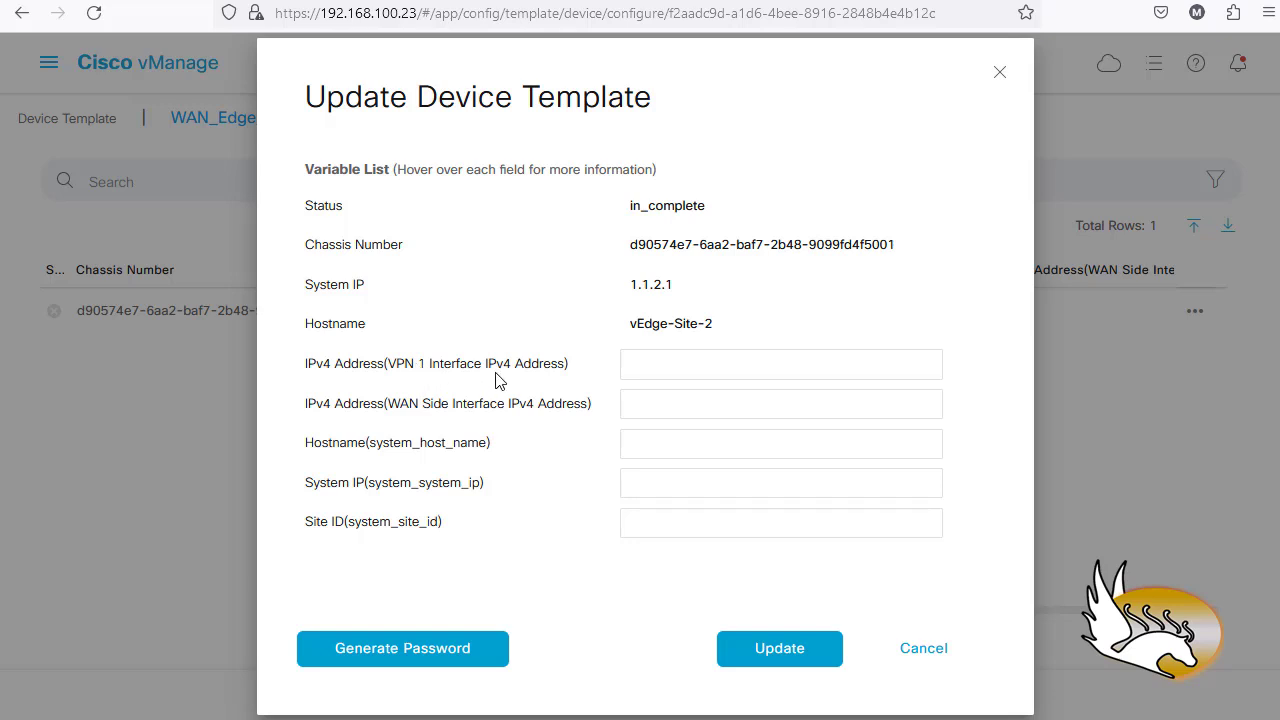
# - Enter VPN 1 address 172.16.21.1/24 and WAN address 100.1.2.1/24 from the suggestions
pyautogui.click(633, 367)
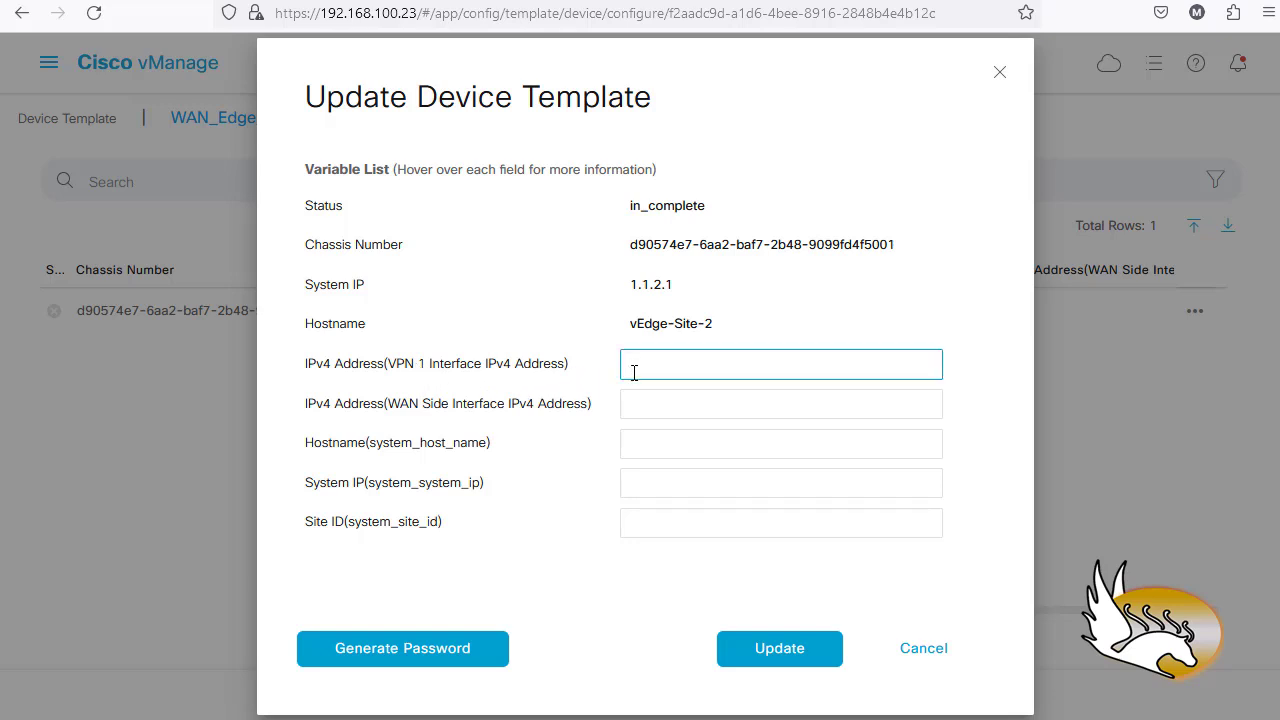
pyautogui.write('17')
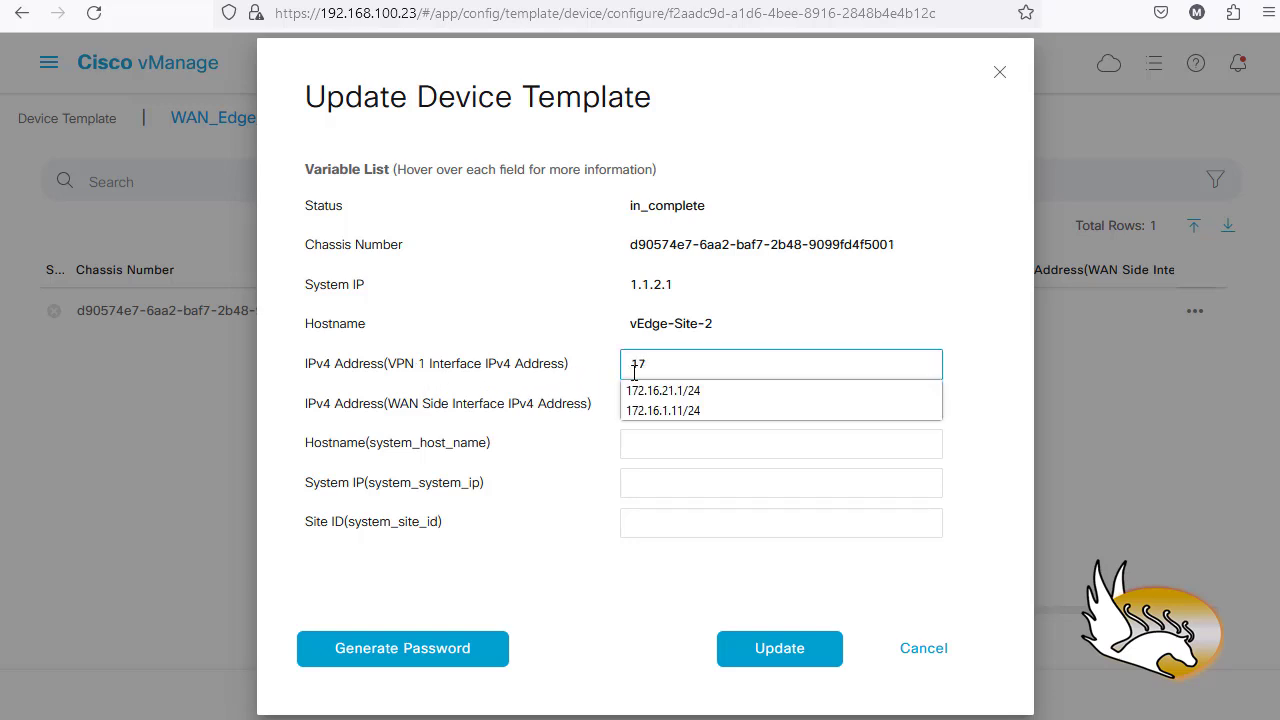
pyautogui.press('Down')
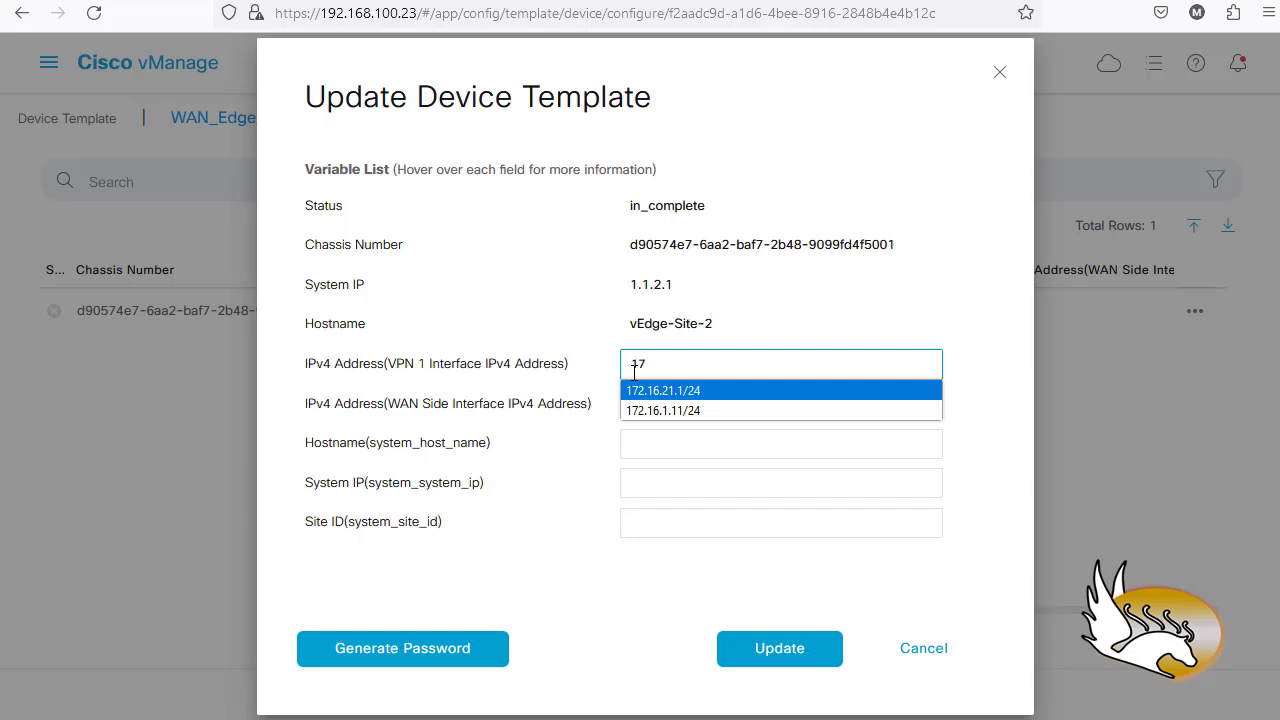
pyautogui.press('Return')
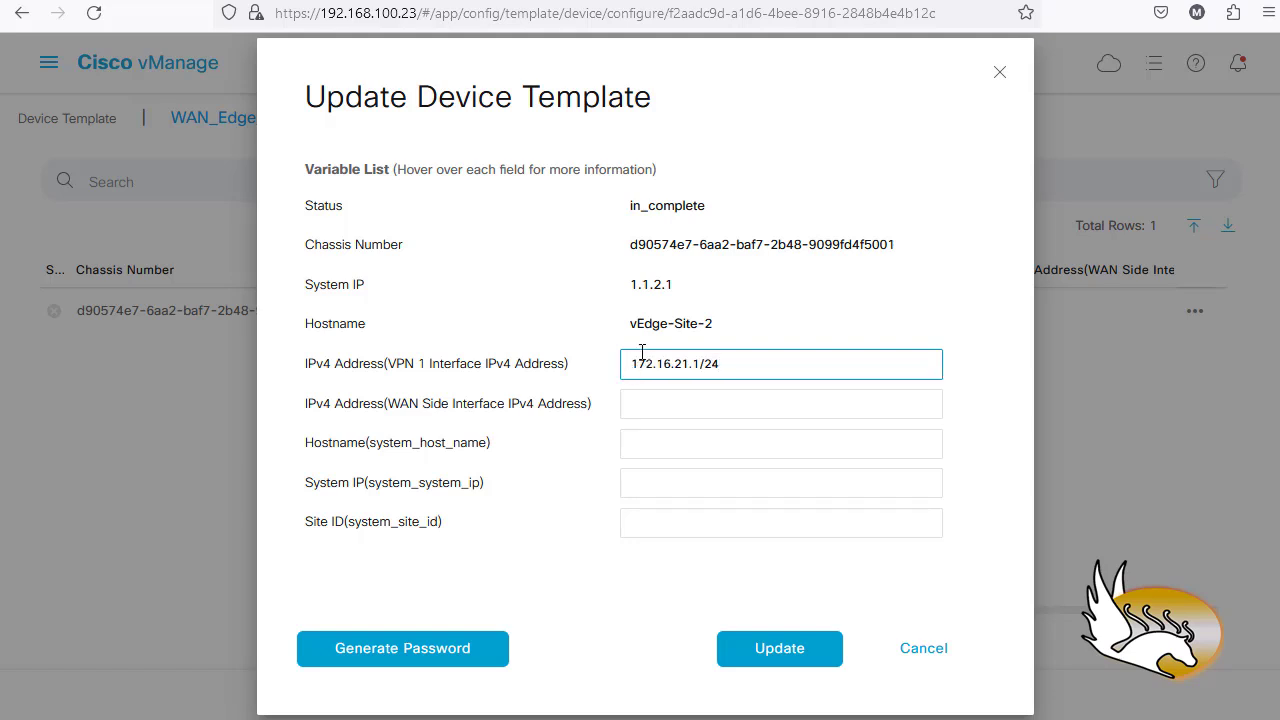
pyautogui.click(632, 403)
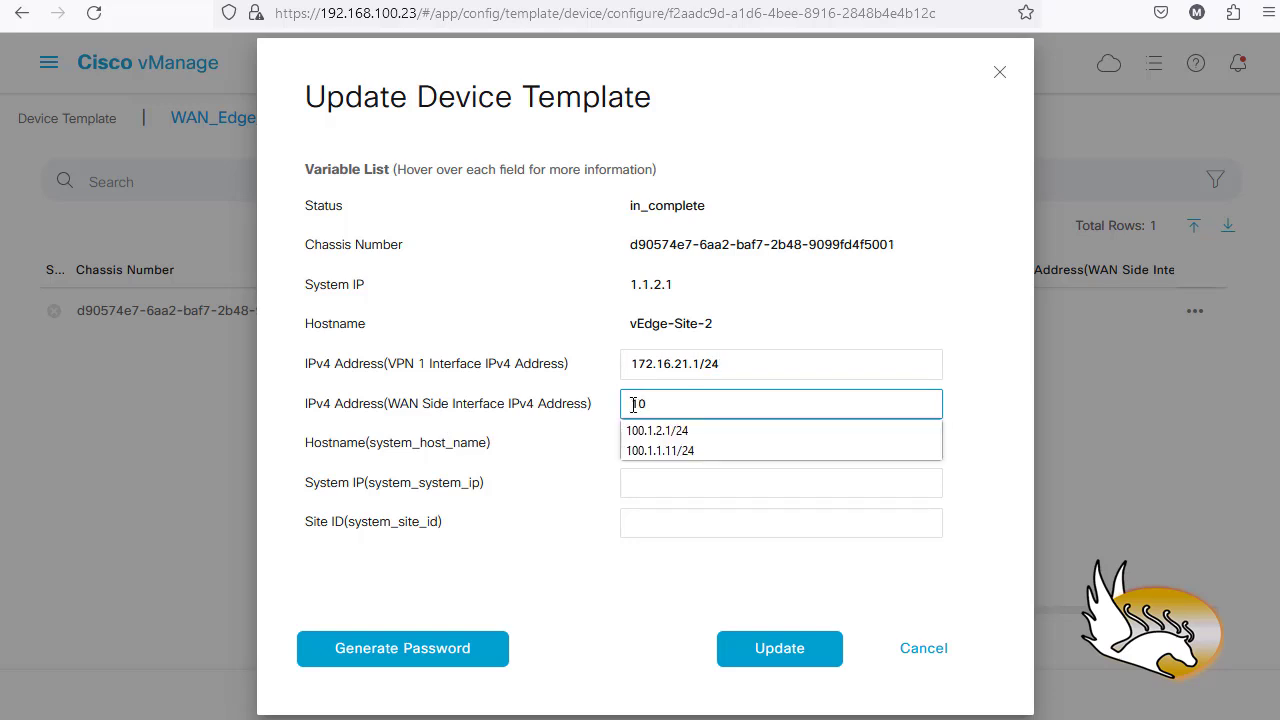
pyautogui.write('10')
pyautogui.press('Down')
pyautogui.press('Return')
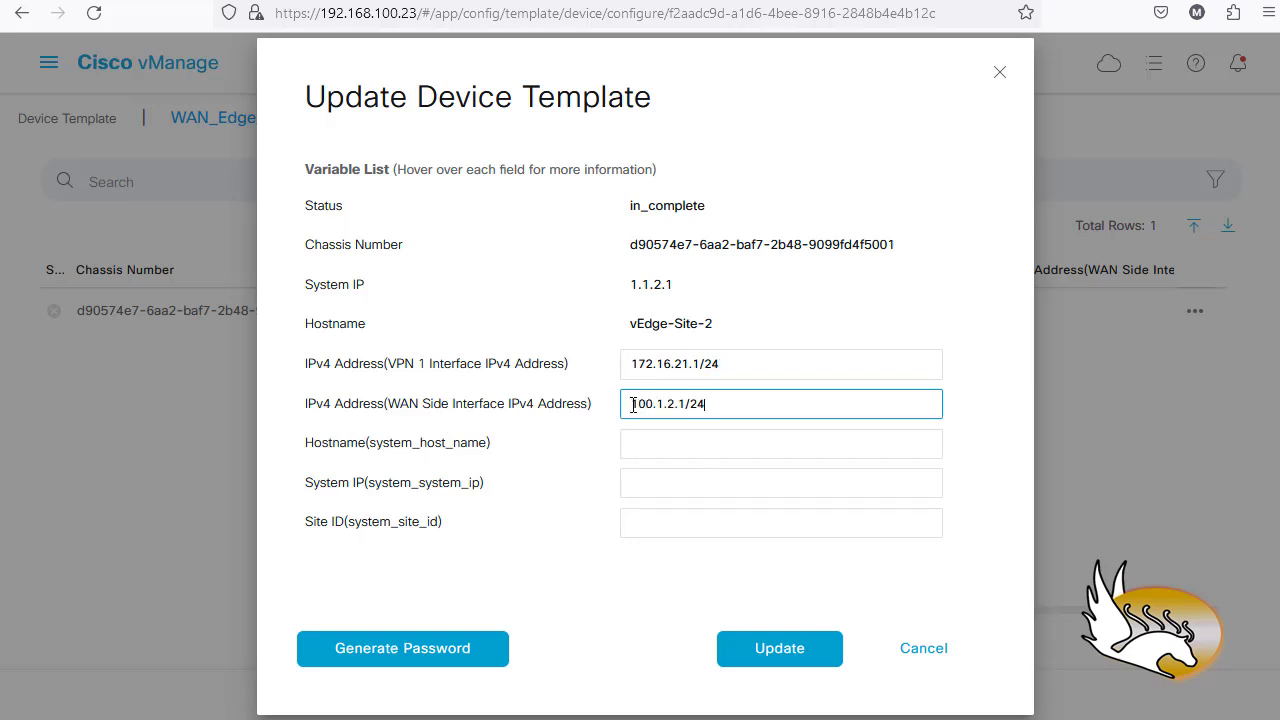
# - Fill in hostname vEdge-Site-2, system IP 1.1.2.1 and site ID 2, then apply the update
pyautogui.click(668, 444)
pyautogui.moveTo(715, 328); pyautogui.dragTo(621, 321)
pyautogui.hotkey('ctrl', 'c')
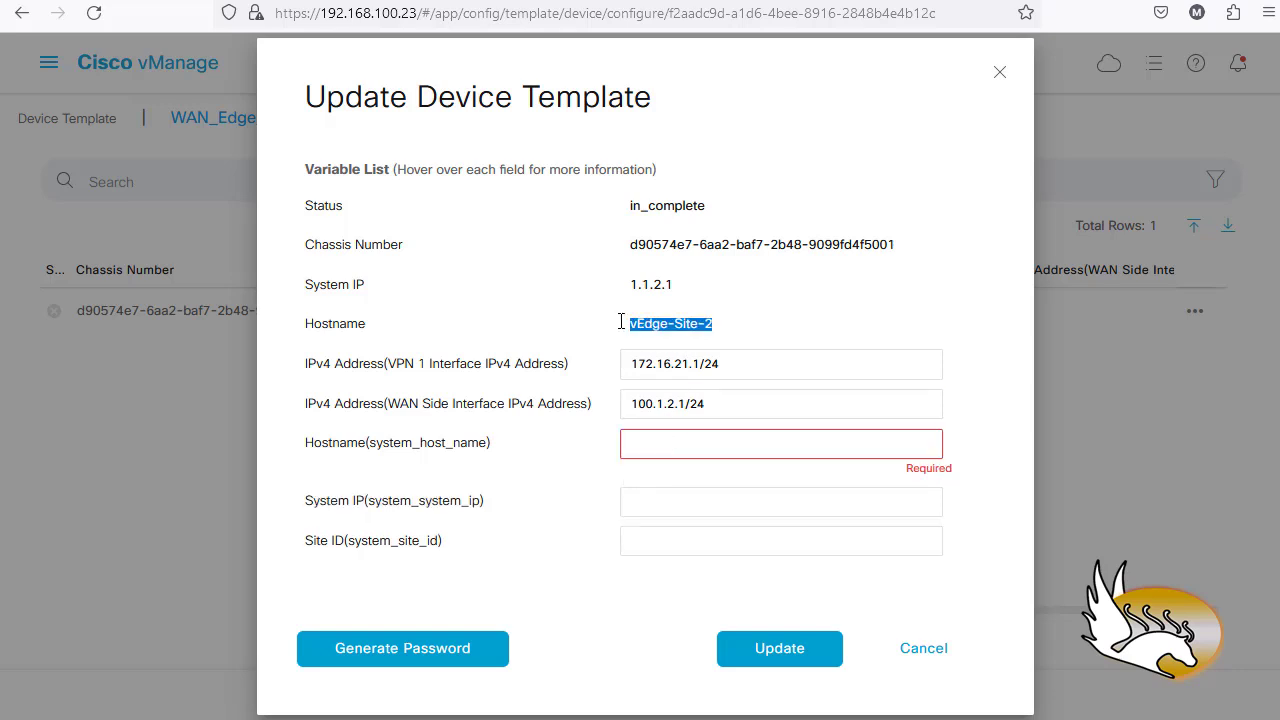
pyautogui.click(683, 441)
pyautogui.hotkey('ctrl', 'v')
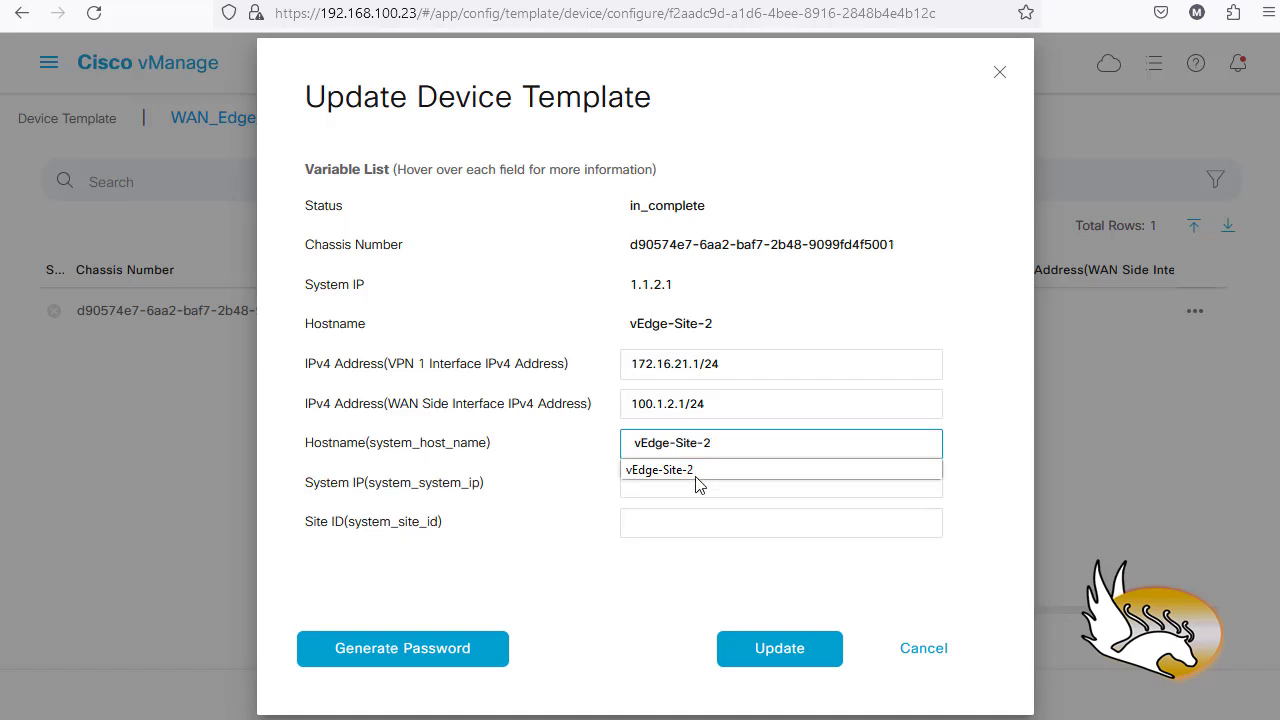
pyautogui.click(603, 493)
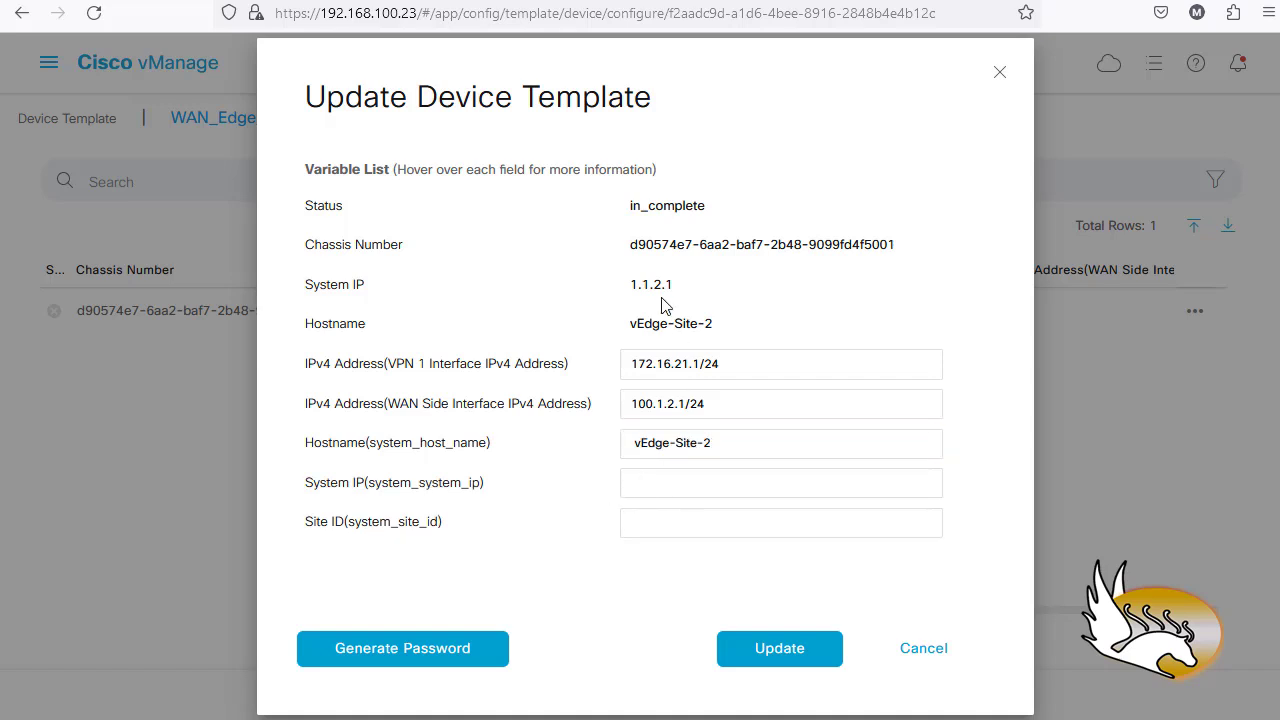
pyautogui.moveTo(684, 290); pyautogui.dragTo(622, 294)
pyautogui.hotkey('ctrl', 'c')
pyautogui.click(650, 477)
pyautogui.hotkey('ctrl', 'v')
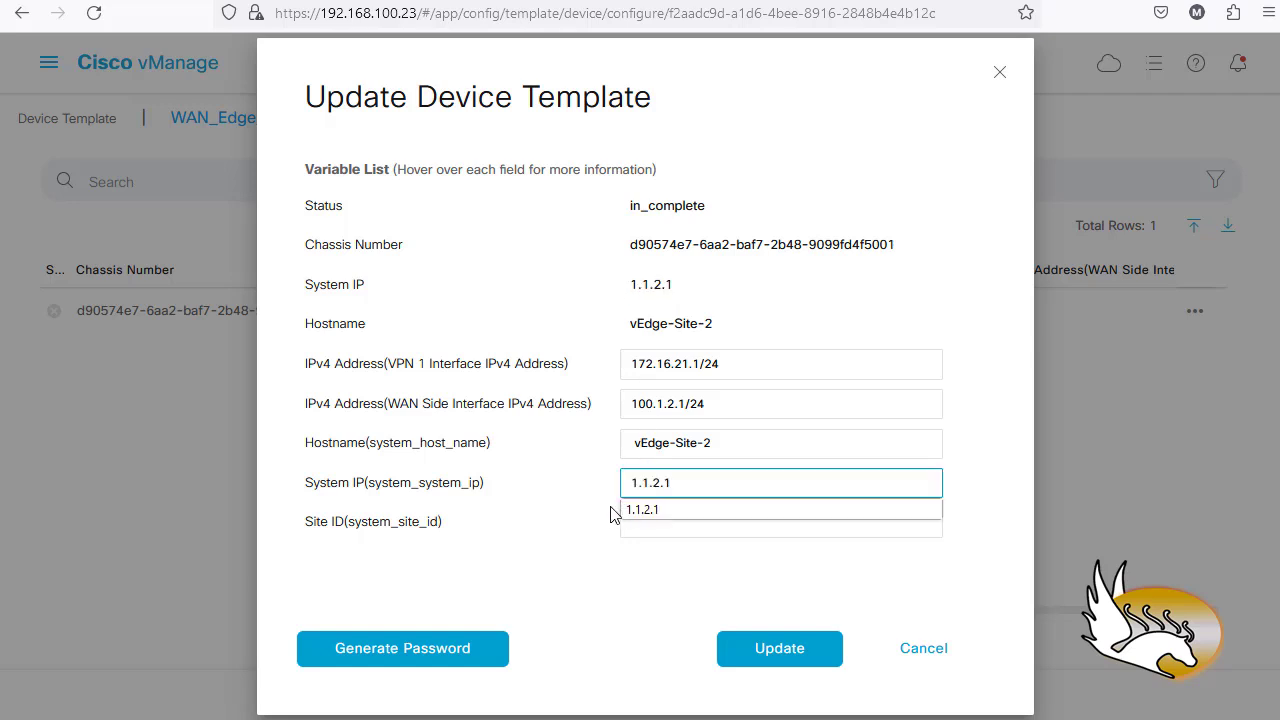
pyautogui.click(660, 528)
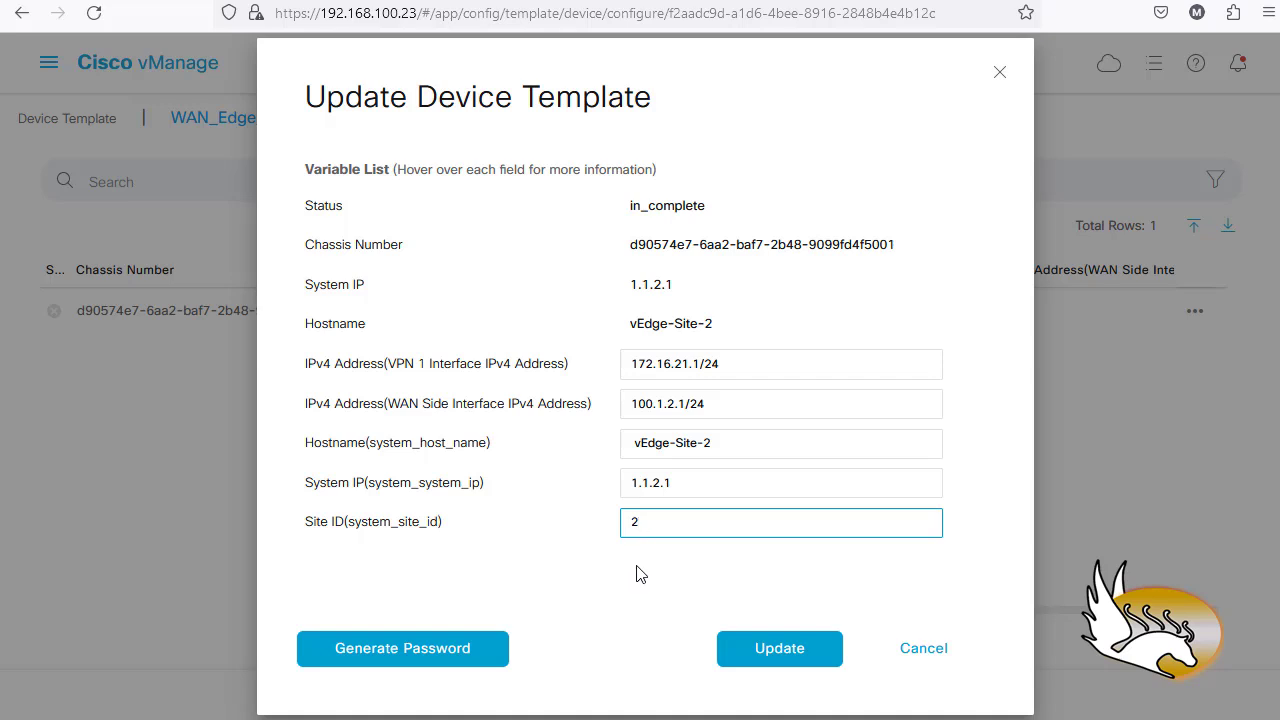
pyautogui.click(640, 574)
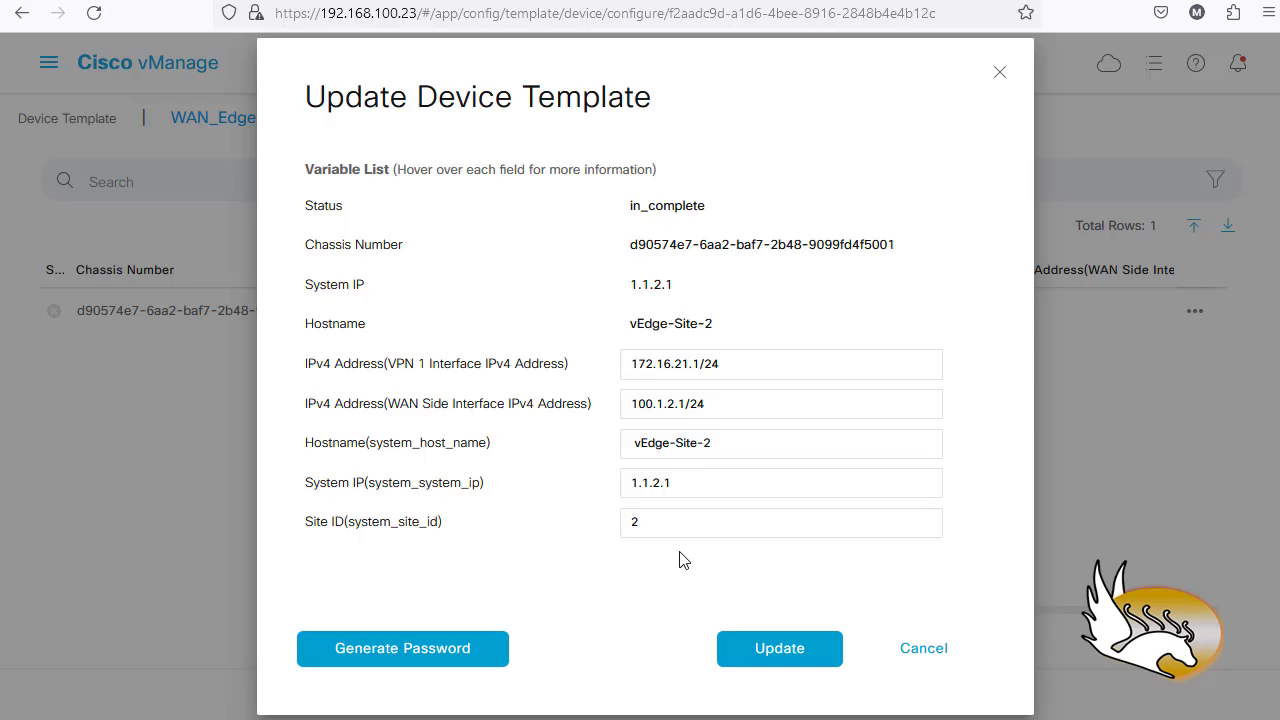
pyautogui.click(778, 650)
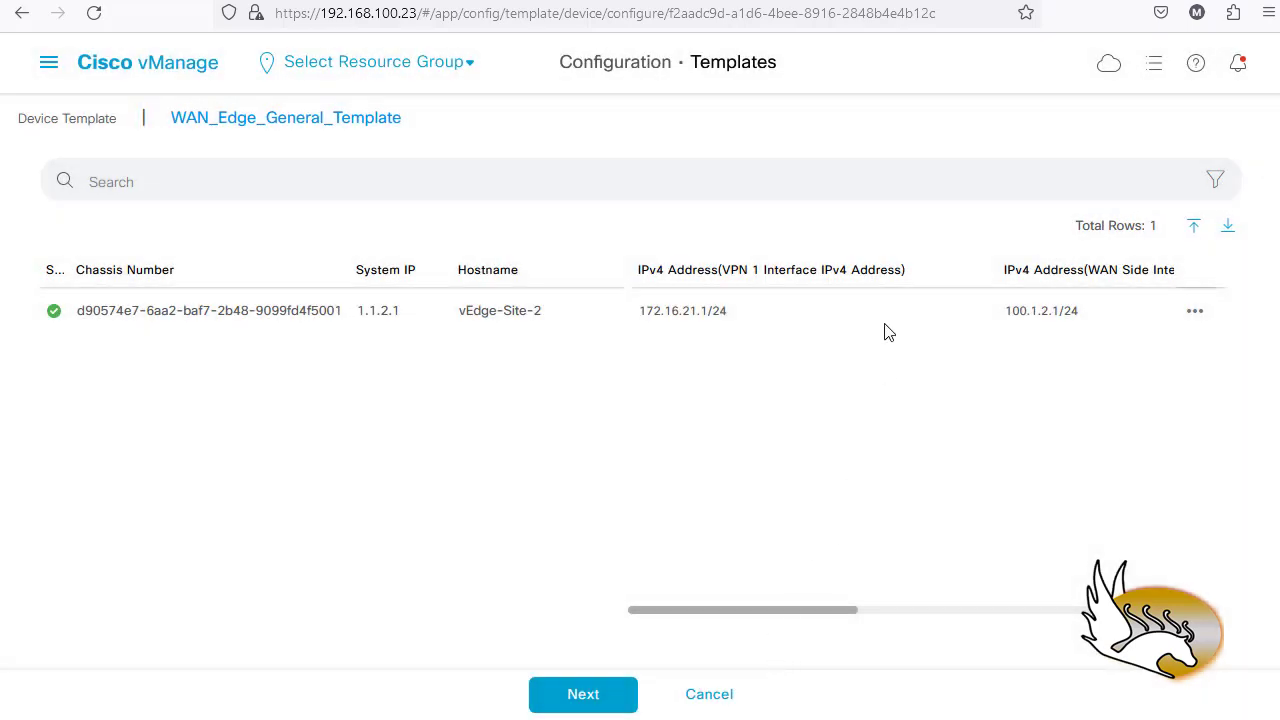
# - Load vEdge-Site-2's config preview, dismiss the fetch error and toggle between Config Diff and Config Preview
pyautogui.click(594, 701)
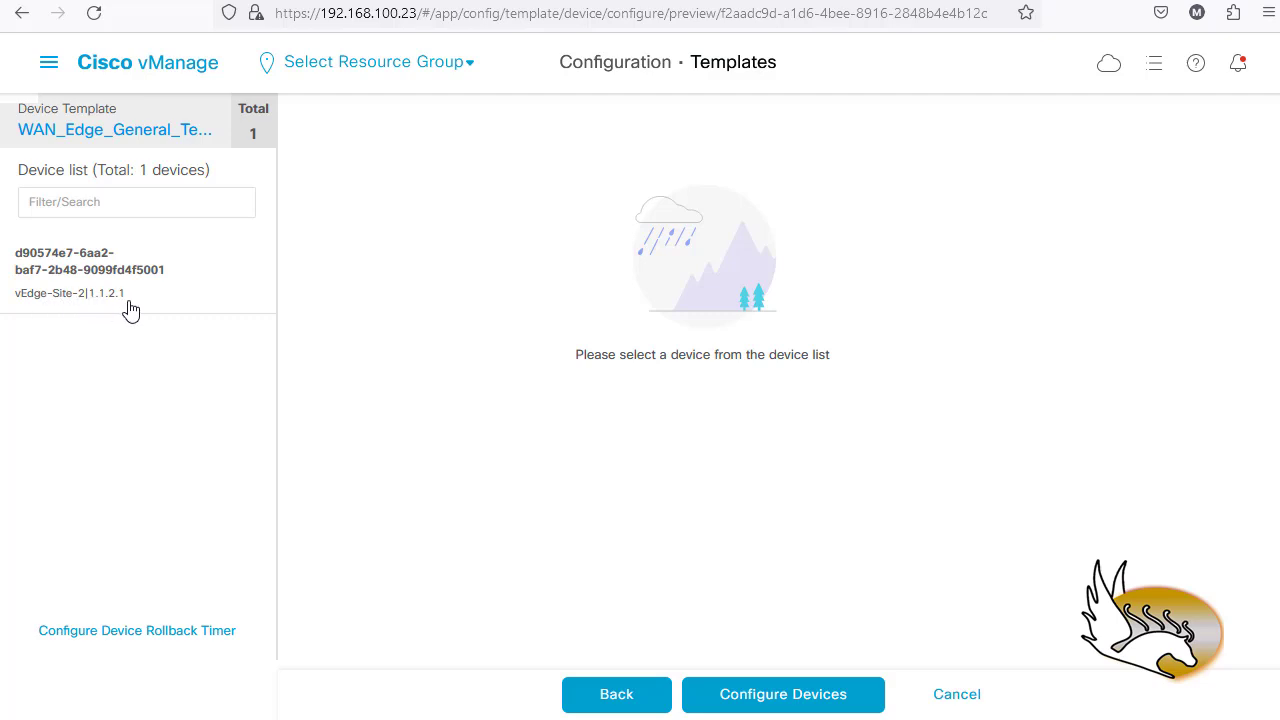
pyautogui.click(114, 270)
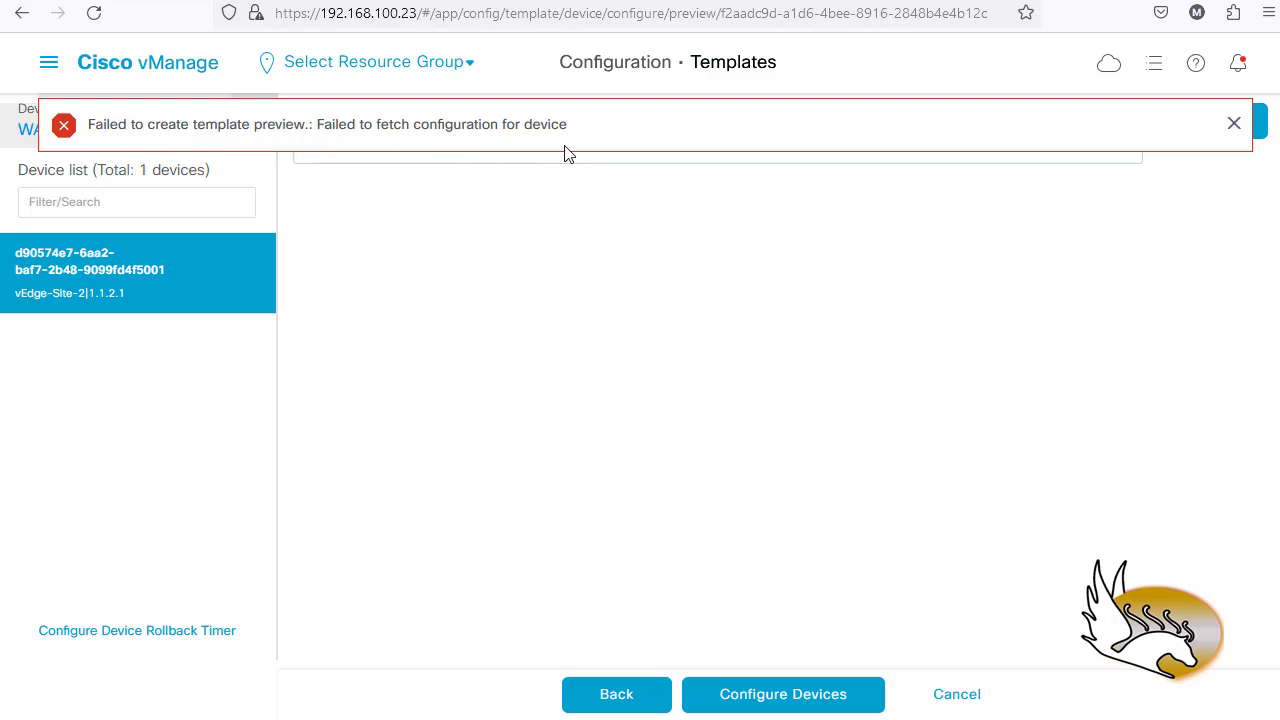
pyautogui.click(1234, 124)
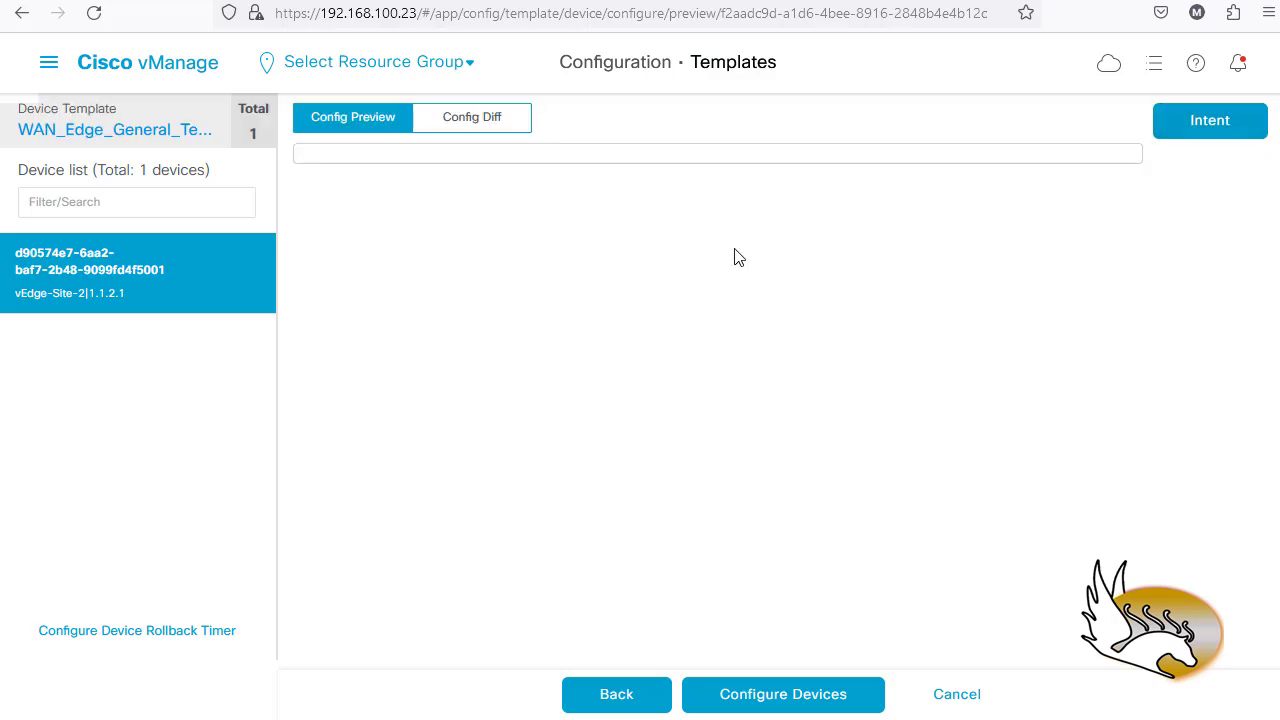
pyautogui.click(466, 132)
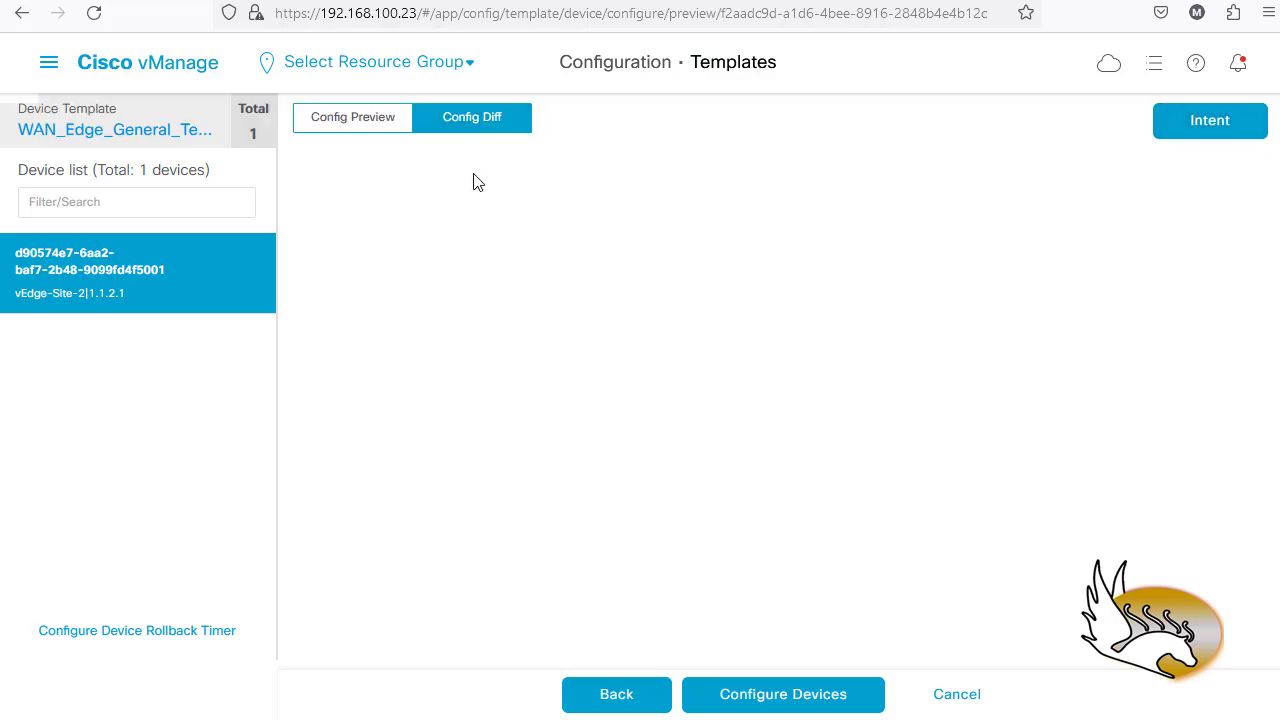
pyautogui.click(341, 125)
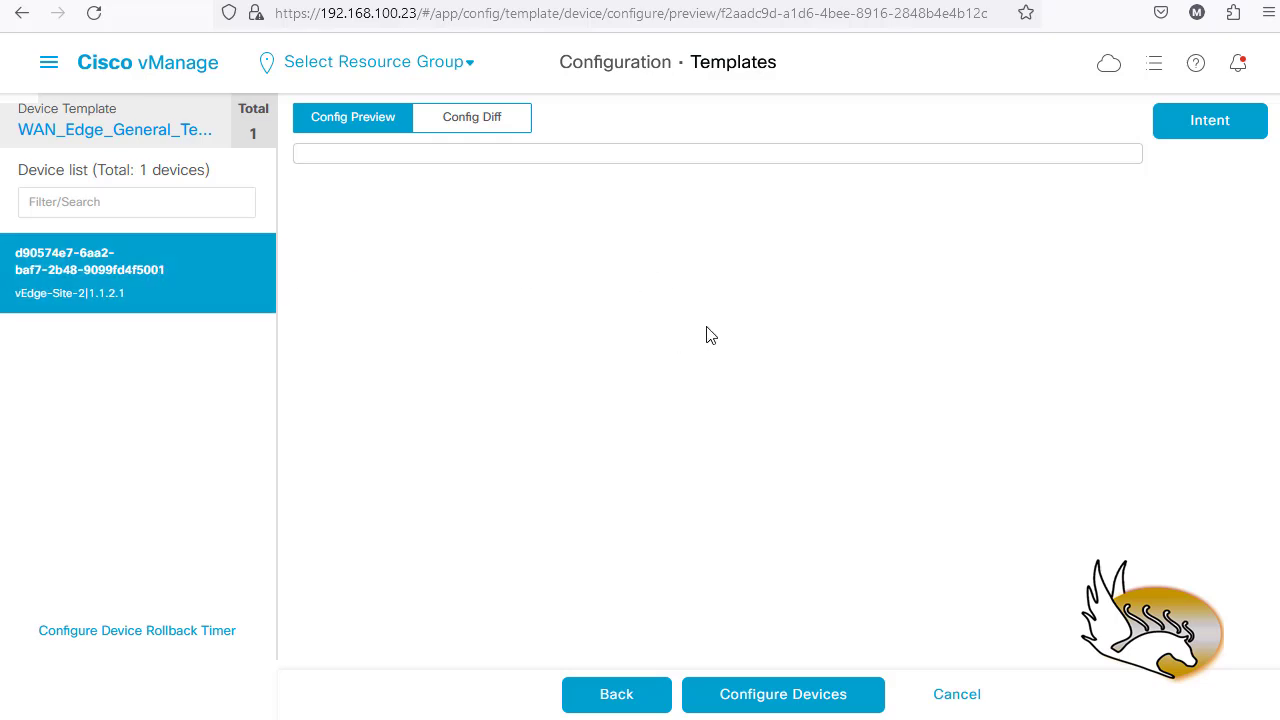
# - Go back and forward again to retry vEdge-Site-2's preview, dismissing the repeated failure
pyautogui.click(626, 698)
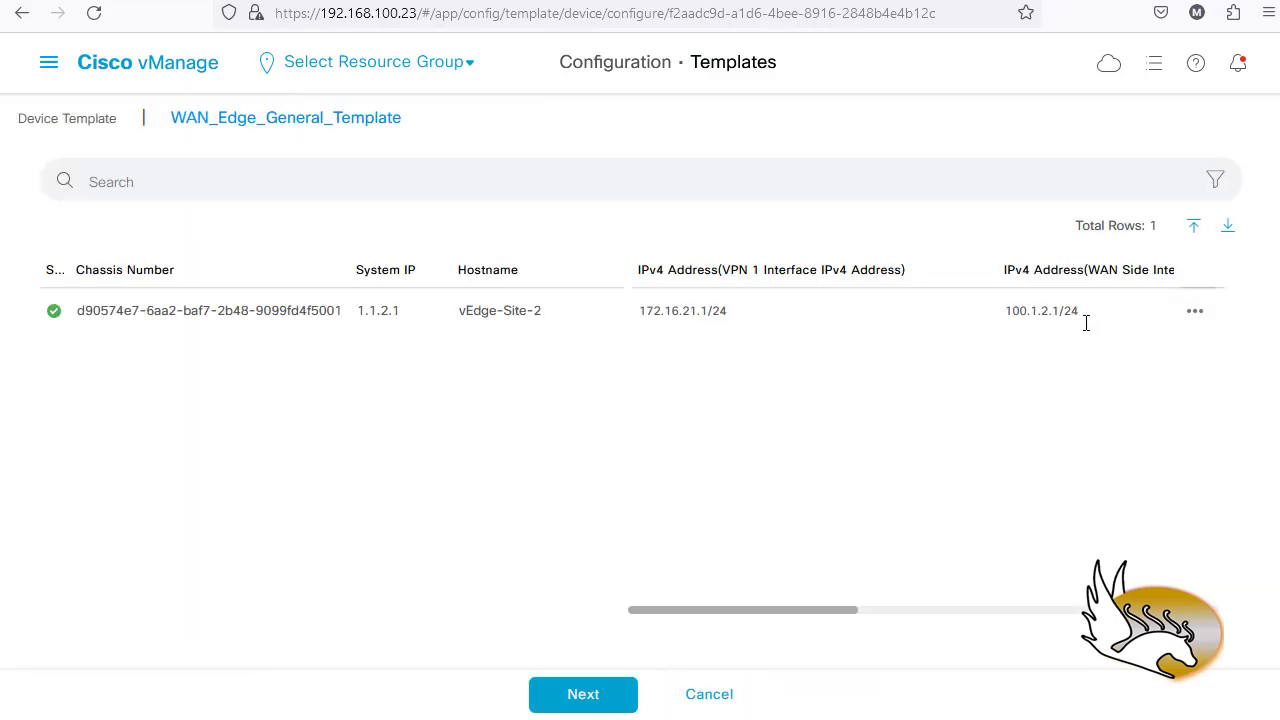
pyautogui.click(586, 698)
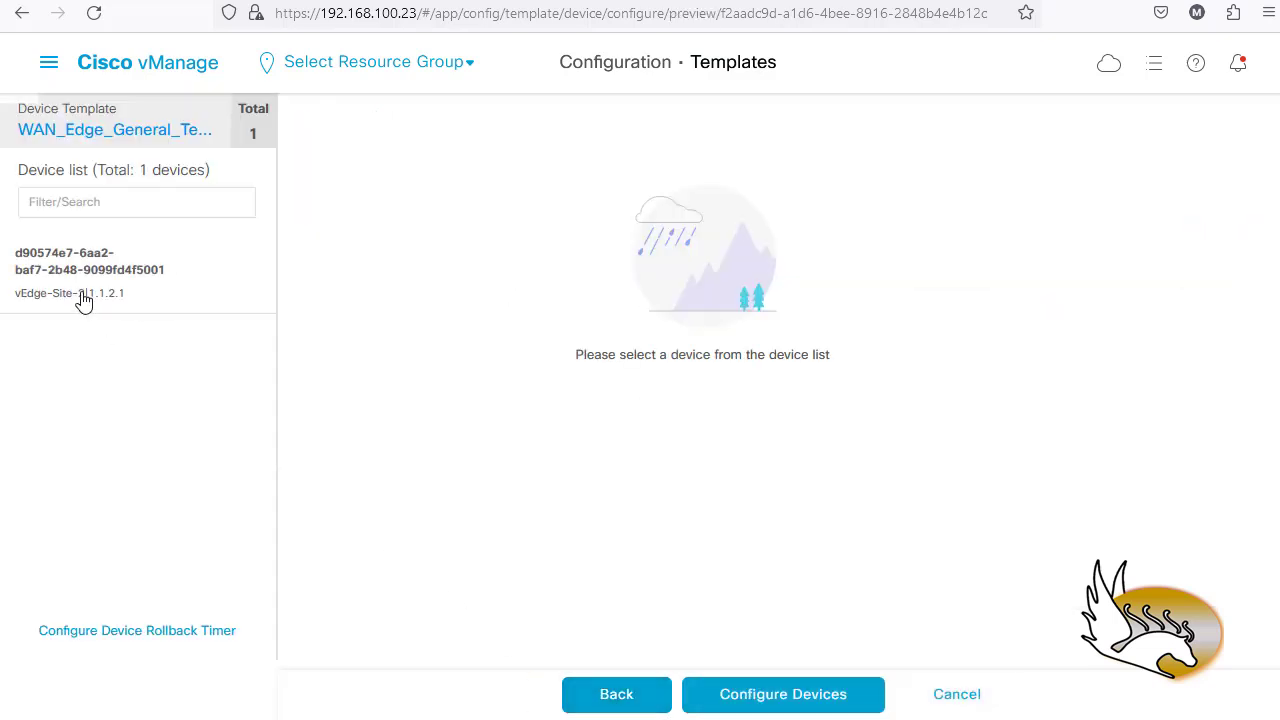
pyautogui.click(79, 291)
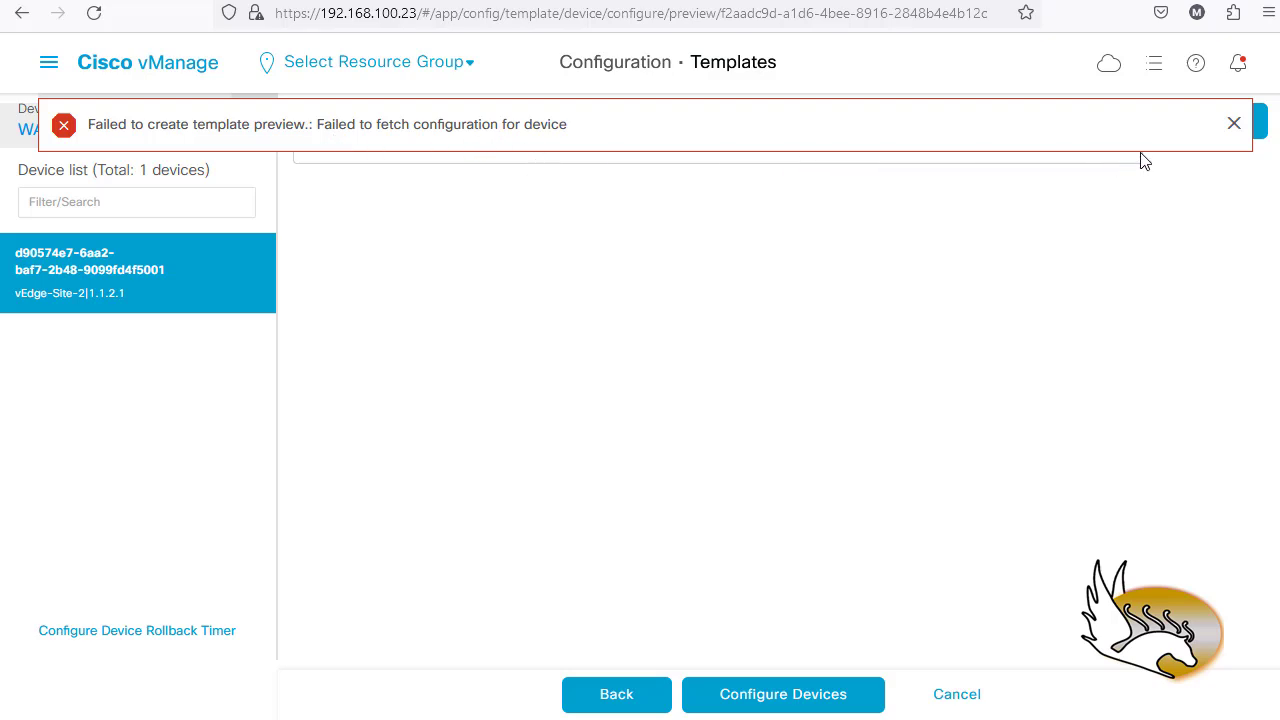
pyautogui.click(1234, 124)
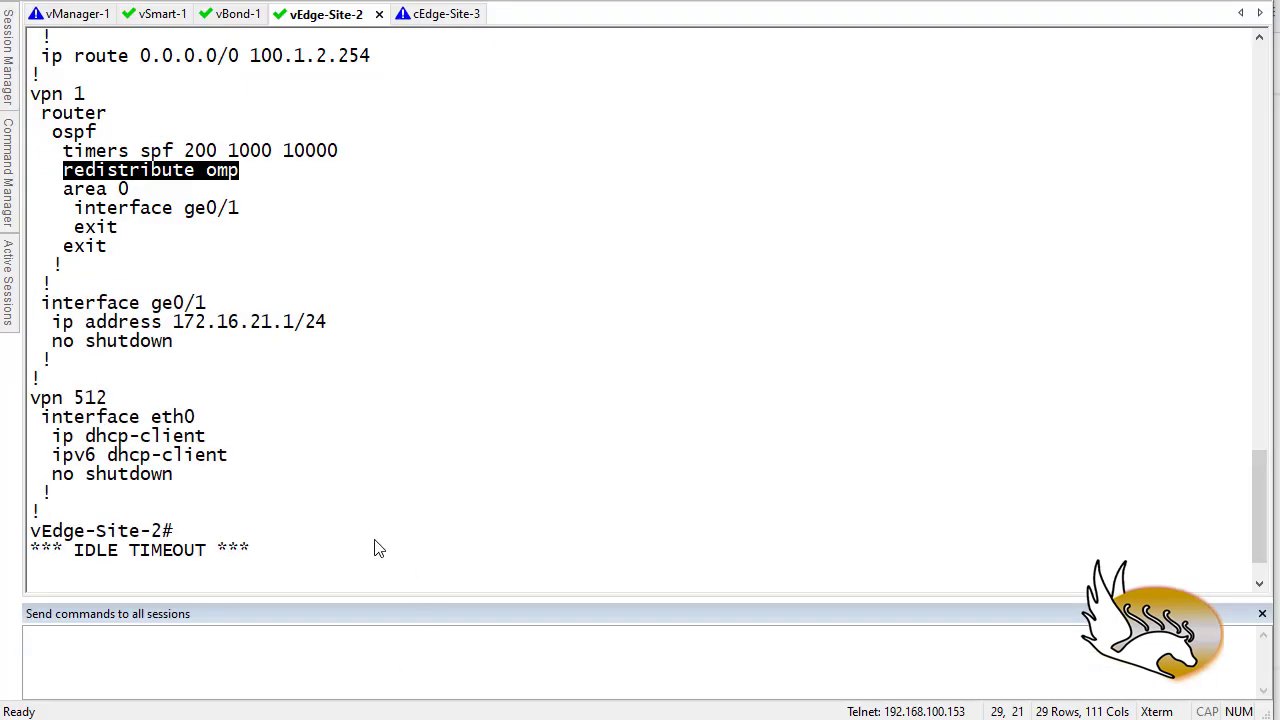
# - Log back into the vEdge-Site-2 console with the admin username and password
pyautogui.click(318, 537)
pyautogui.press('Return')
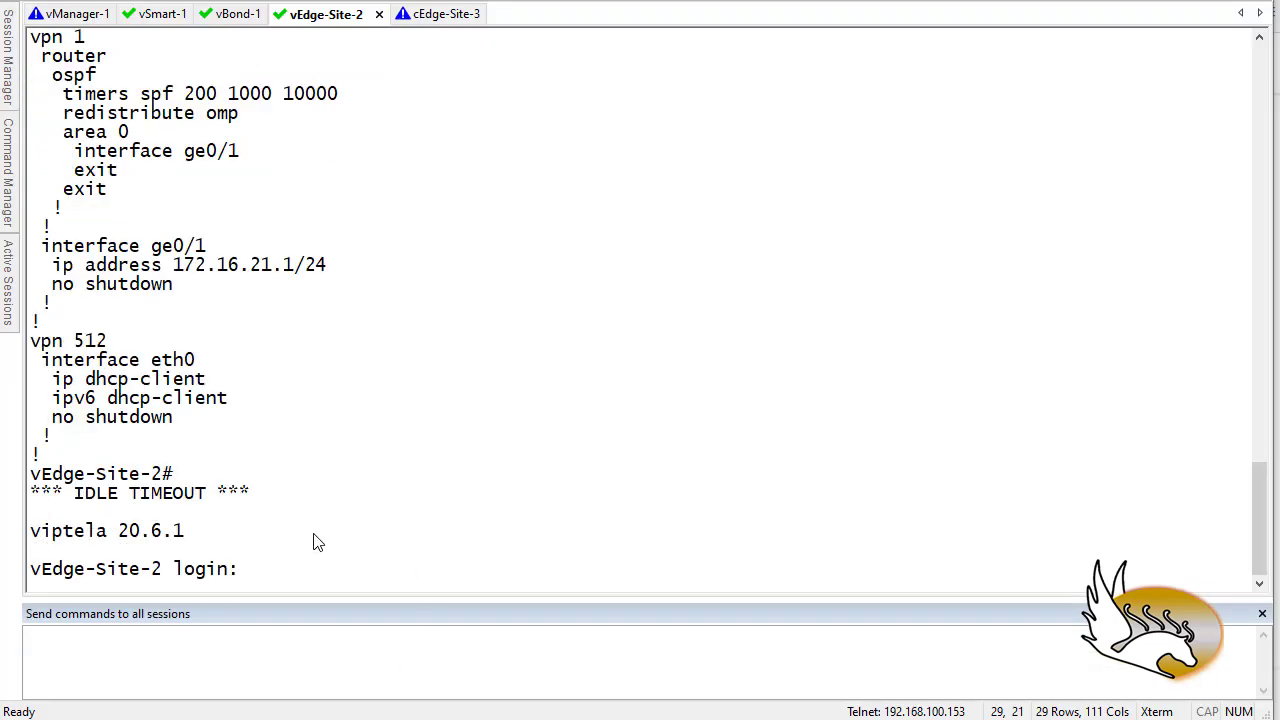
pyautogui.press('Return')
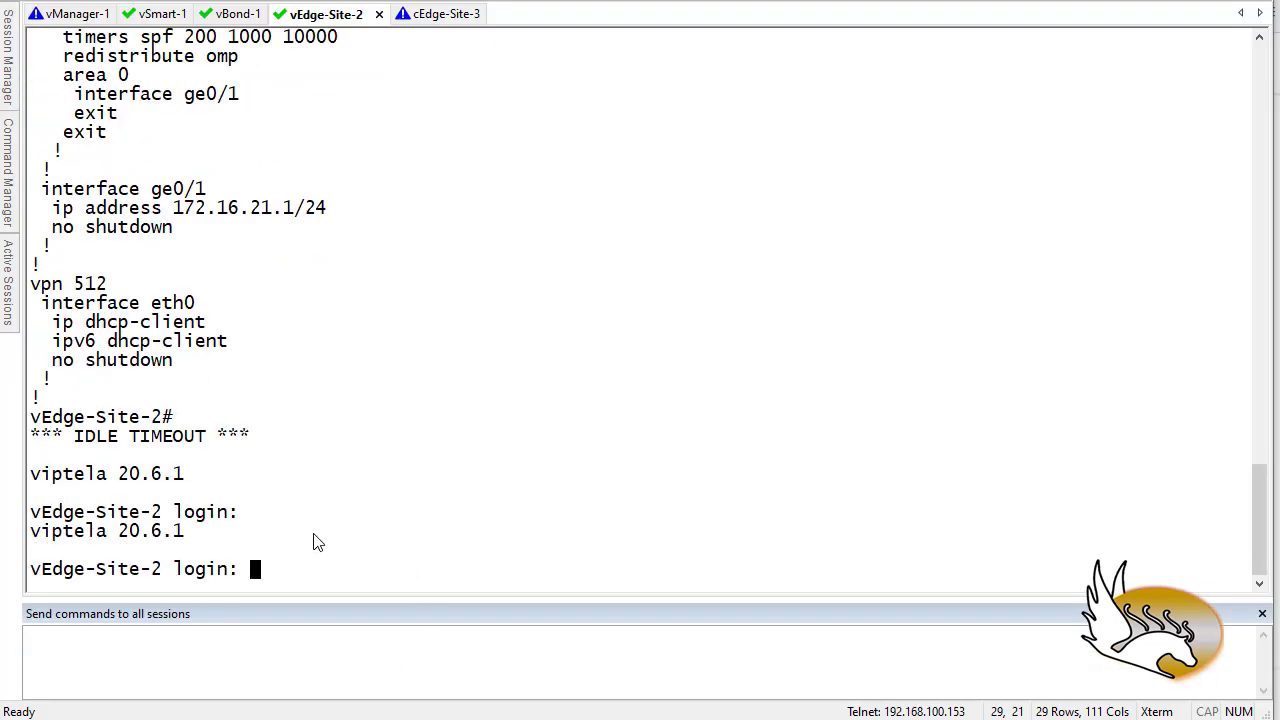
pyautogui.write('admin')
pyautogui.press('Return')
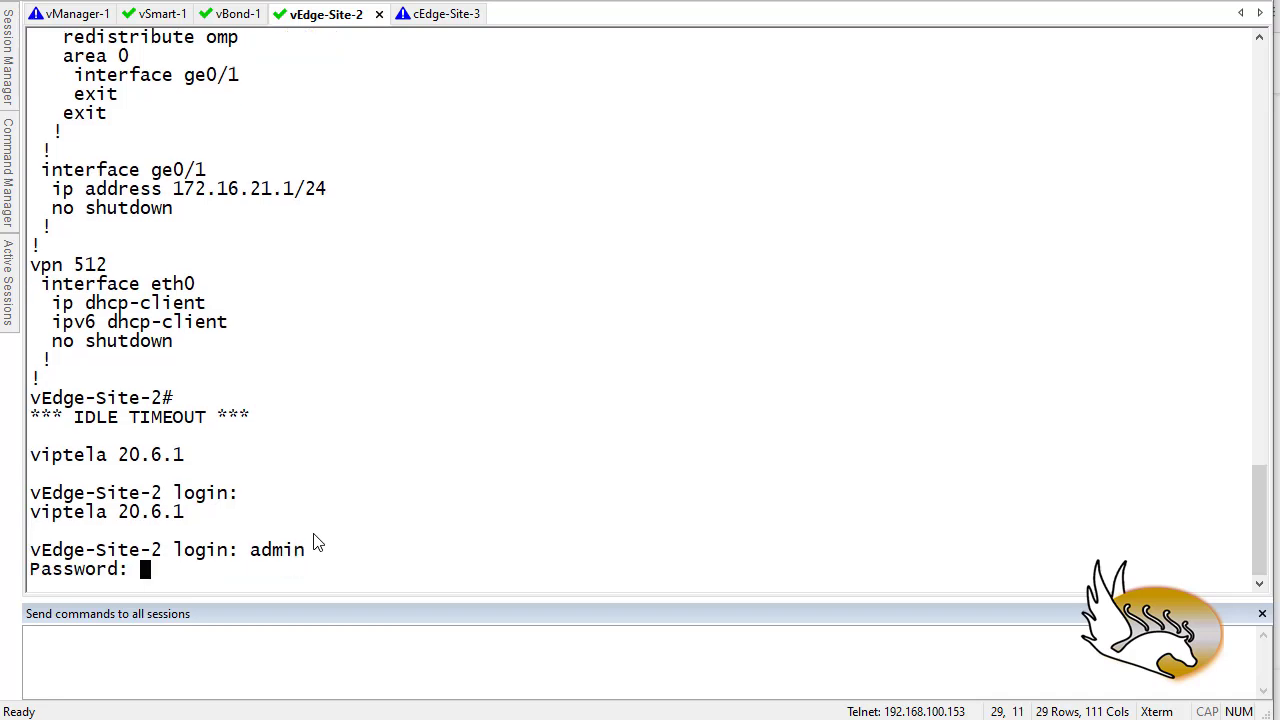
pyautogui.press('Return')
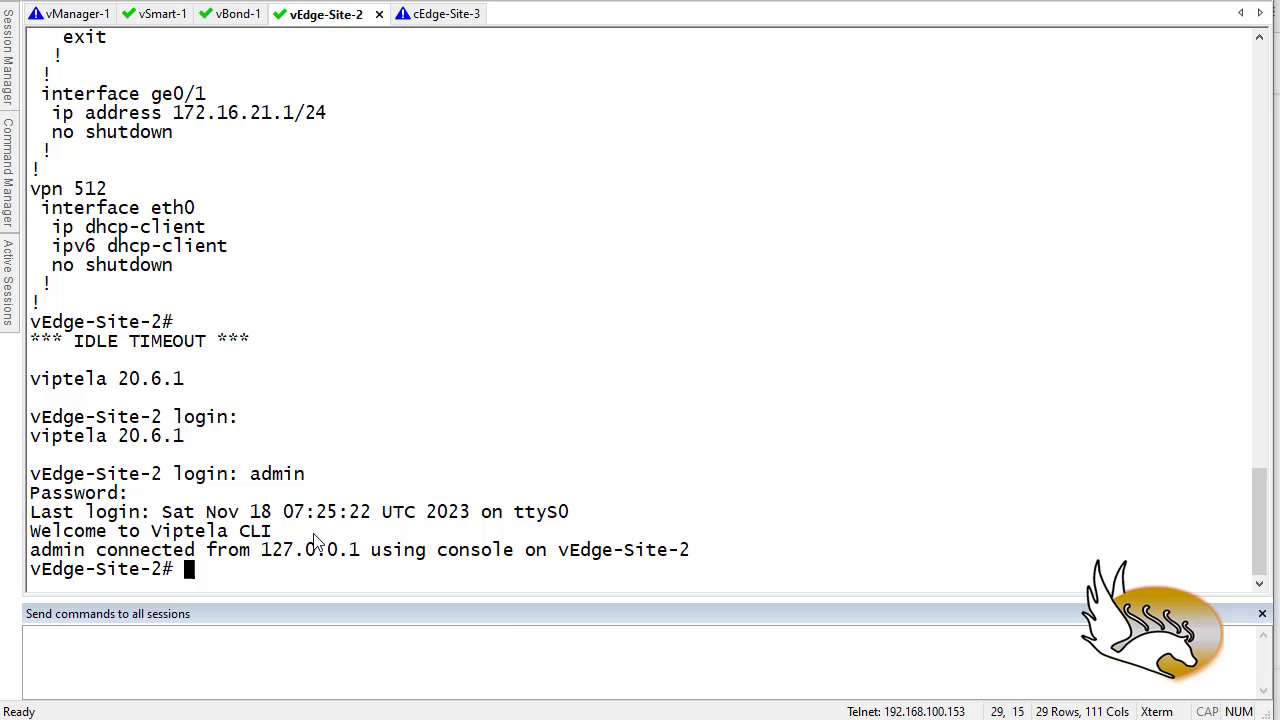
pyautogui.press('Return')
# - Ping 100.1.1.1, 100.1.1.2 and 100.1.1.3, stopping each with Ctrl+C
pyautogui.write('ping')
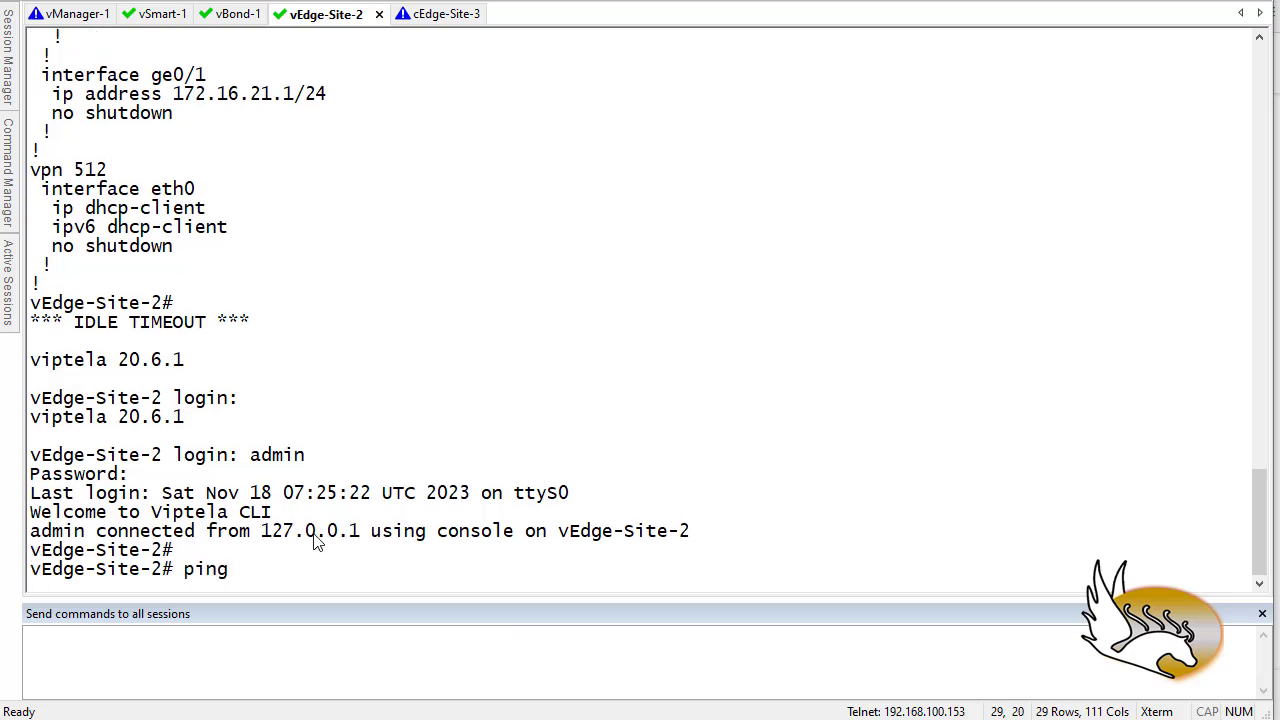
pyautogui.write(' 100.1.1.1')
pyautogui.press('Return')
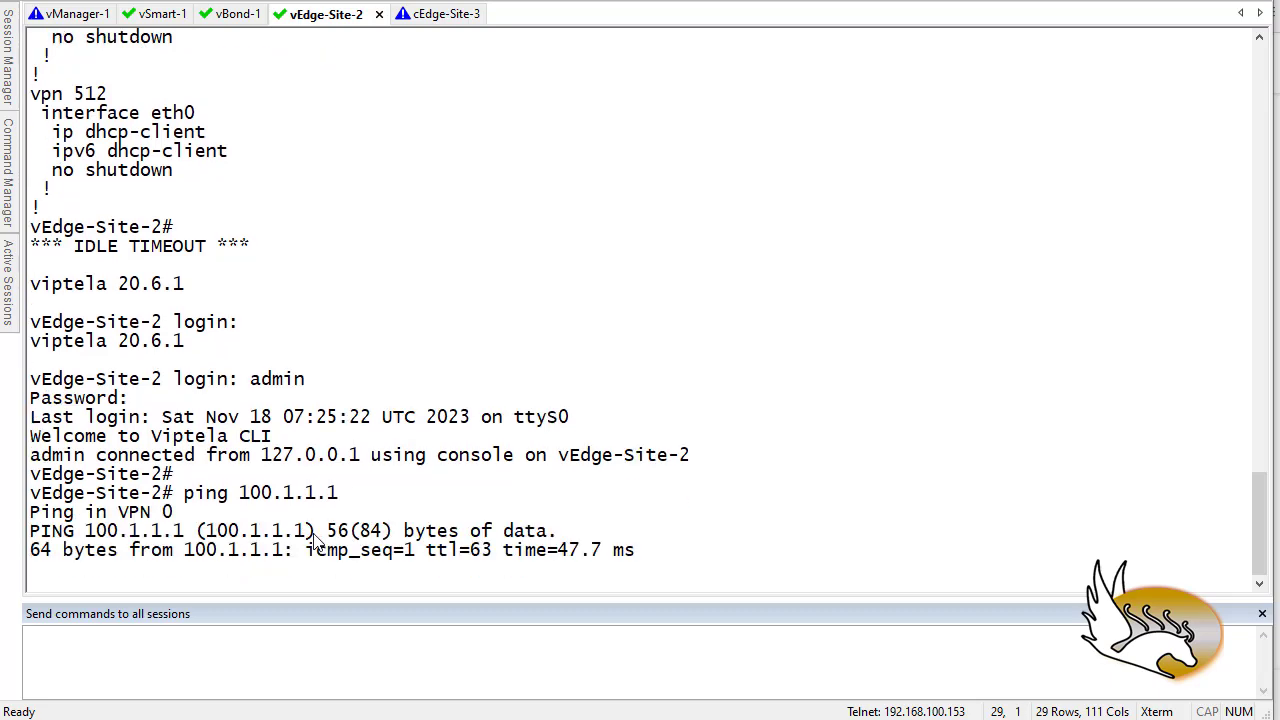
pyautogui.hotkey('ctrl', 'c')
pyautogui.press('Up')
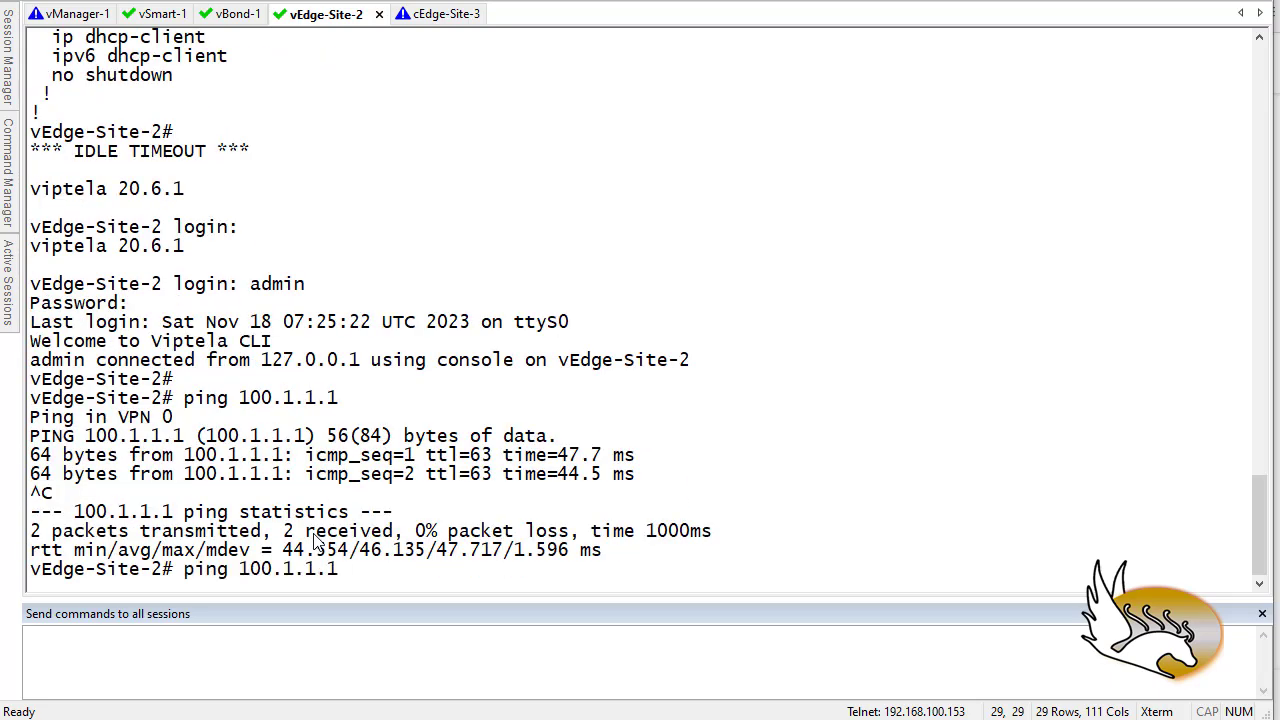
pyautogui.press('BackSpace')
pyautogui.write('2')
pyautogui.press('Return')
pyautogui.hotkey('ctrl', 'c')
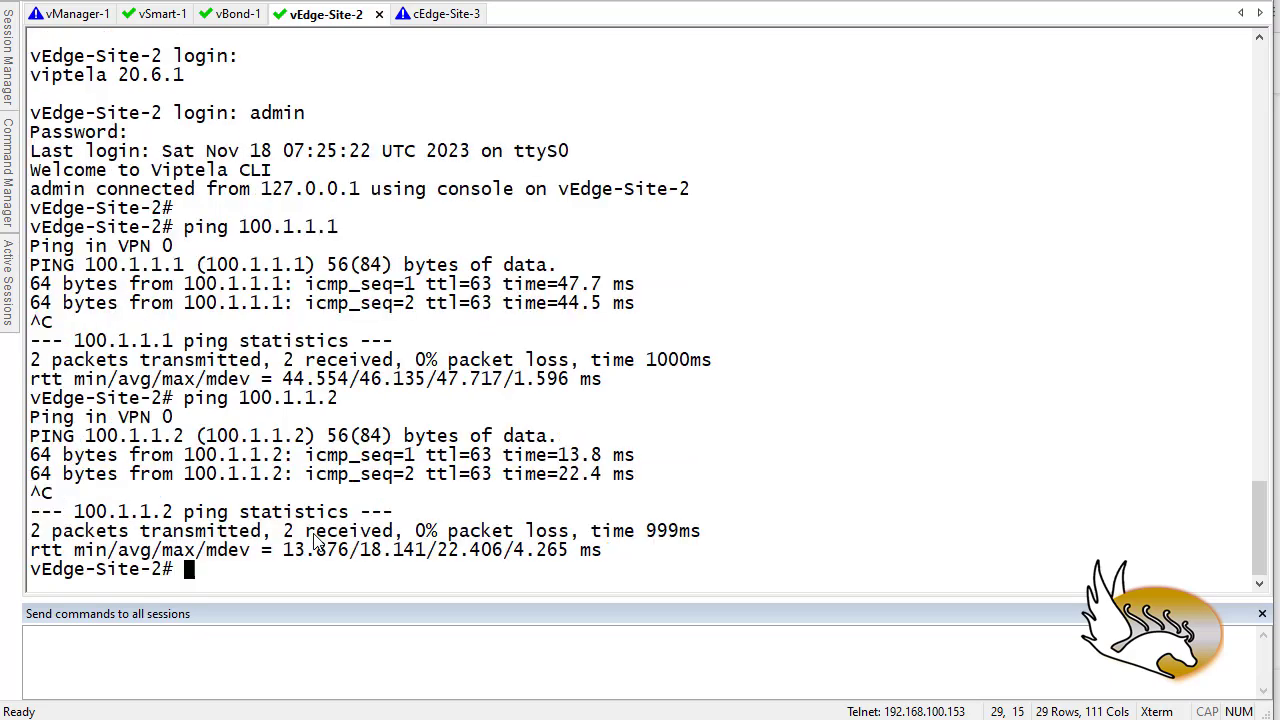
pyautogui.press('Up')
pyautogui.press('BackSpace')
pyautogui.write('3')
pyautogui.press('Return')
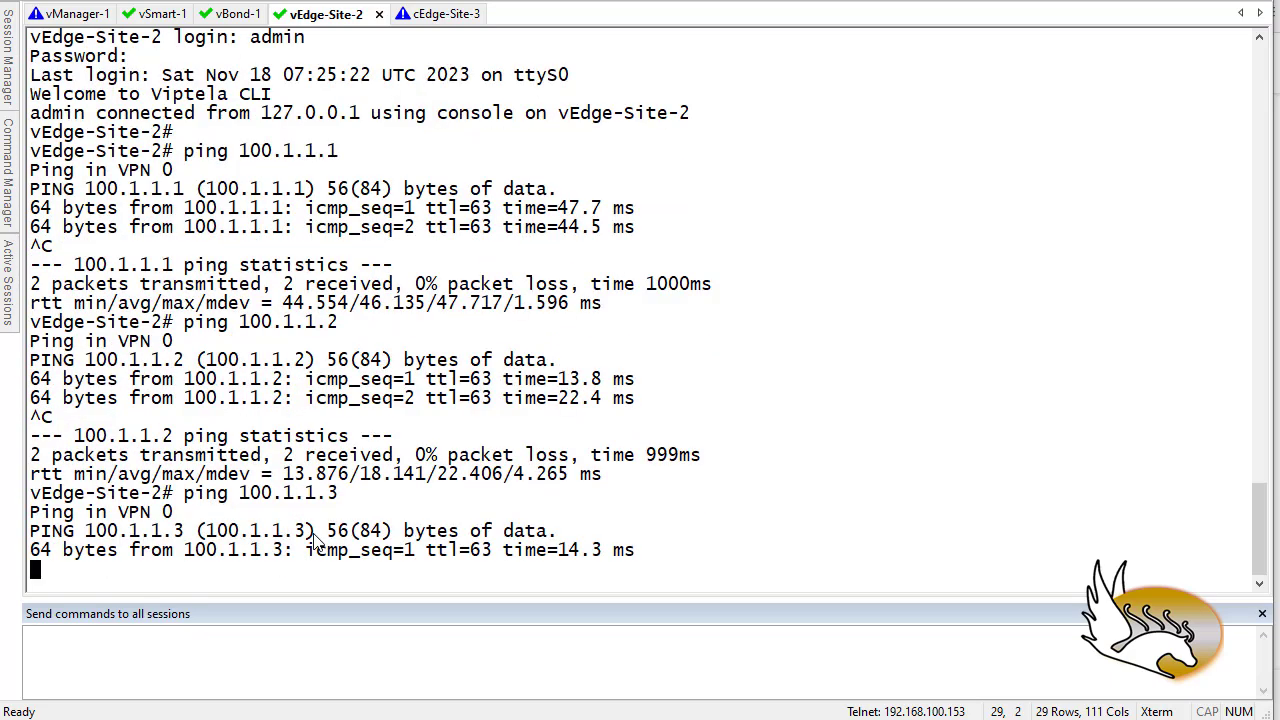
pyautogui.hotkey('ctrl', 'c')
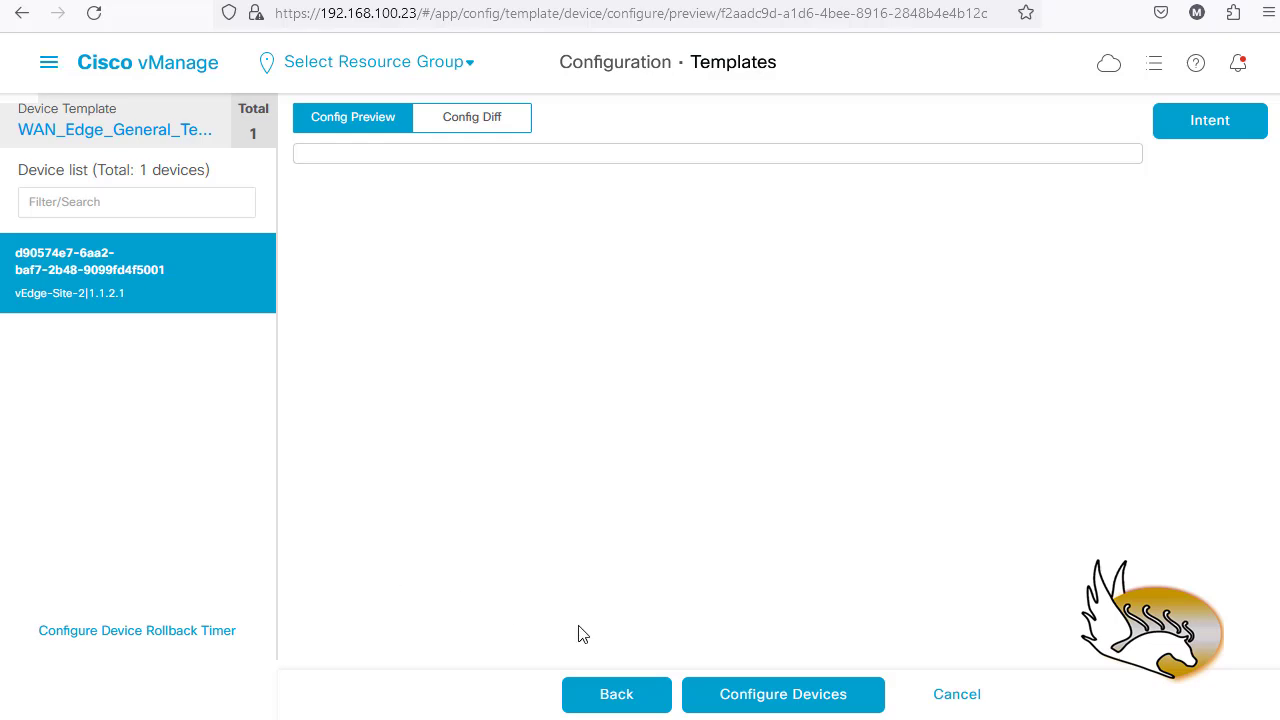
# - Retry vEdge-Site-2's config preview via Back and Next, dismiss the failure, and open the main menu
pyautogui.click(618, 693)
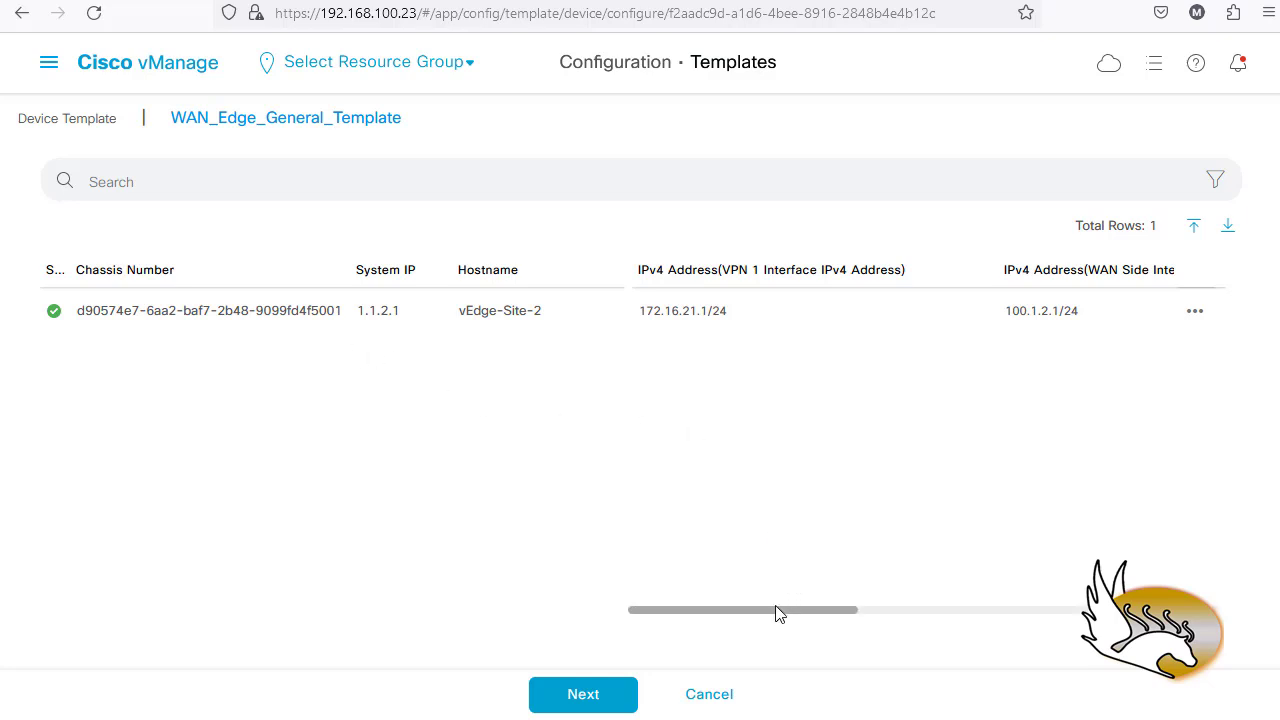
pyautogui.moveTo(776, 616); pyautogui.dragTo(692, 628)
pyautogui.click(565, 700)
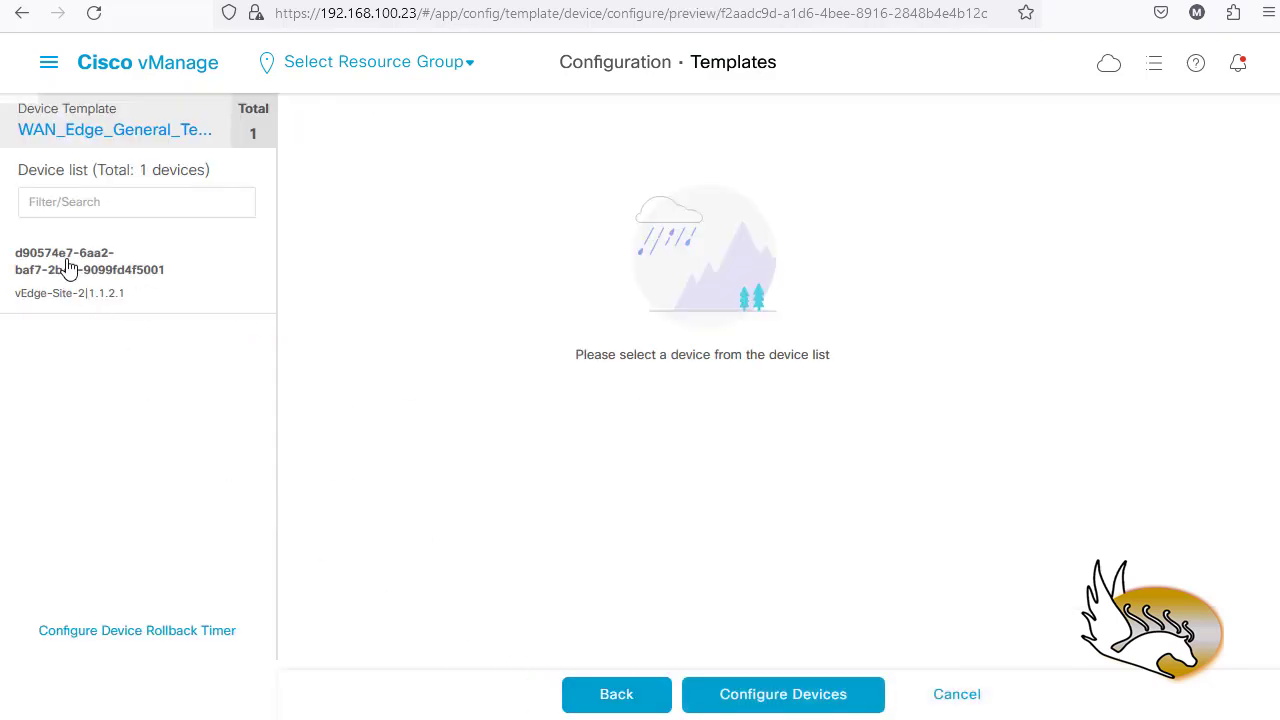
pyautogui.click(69, 265)
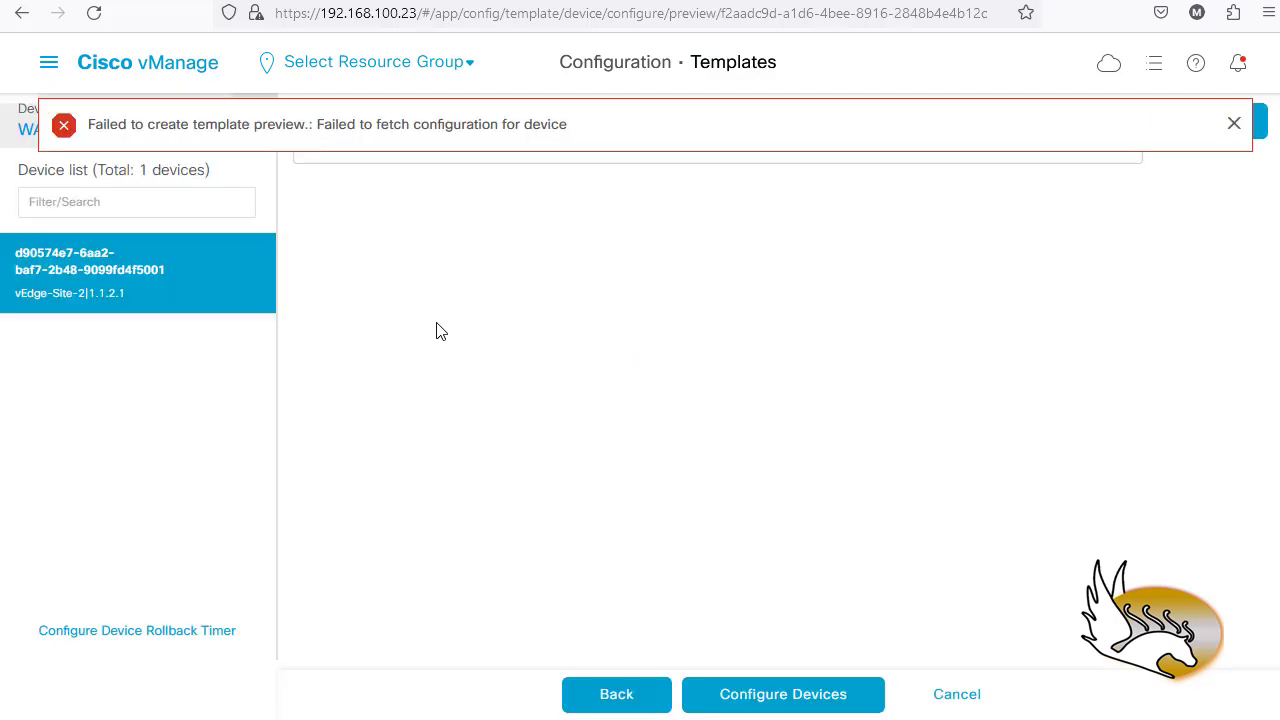
pyautogui.click(1234, 124)
pyautogui.click(48, 63)
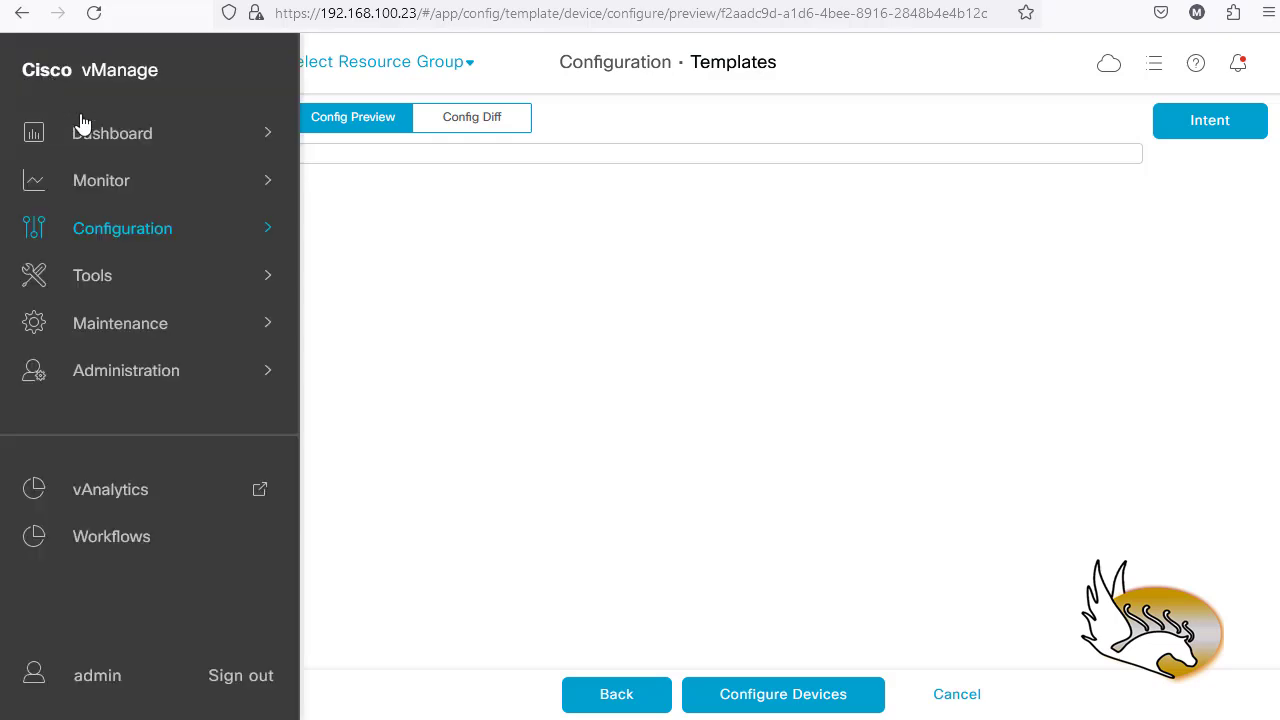
# - Check the reachable WAN Edge devices list from the dashboard, then close it
pyautogui.moveTo(99, 135)
pyautogui.click(386, 149)
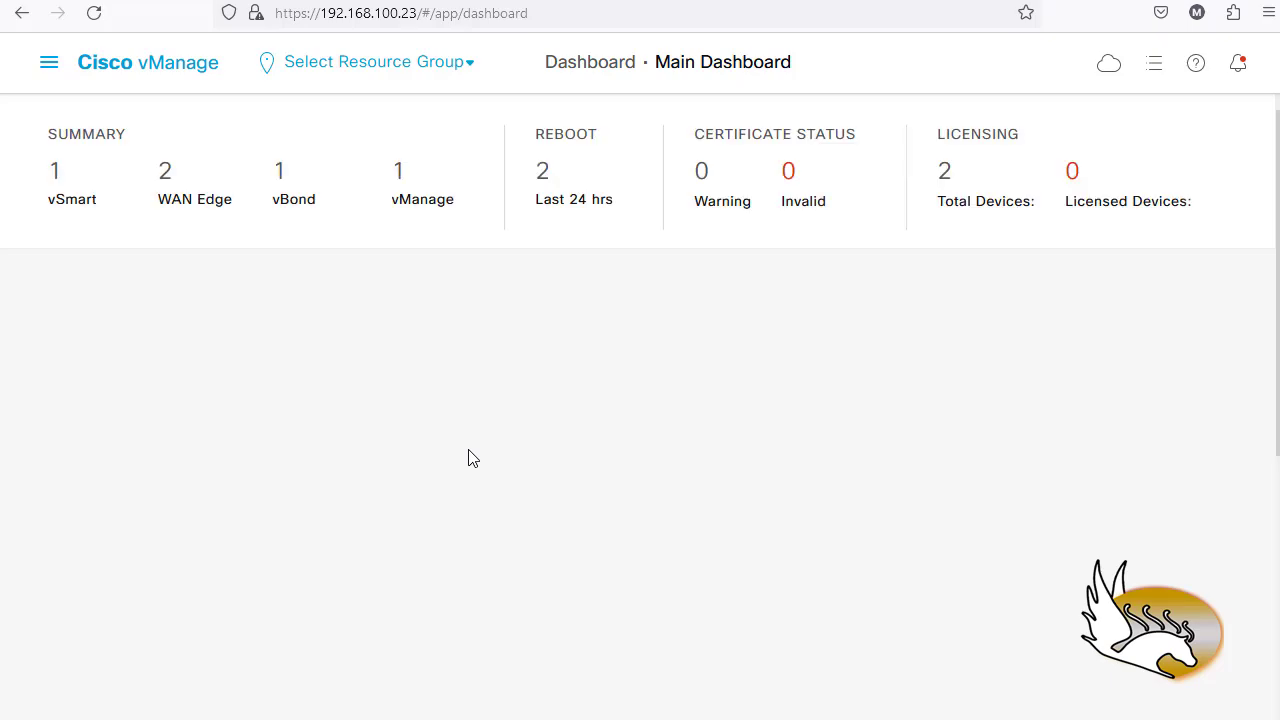
pyautogui.click(165, 177)
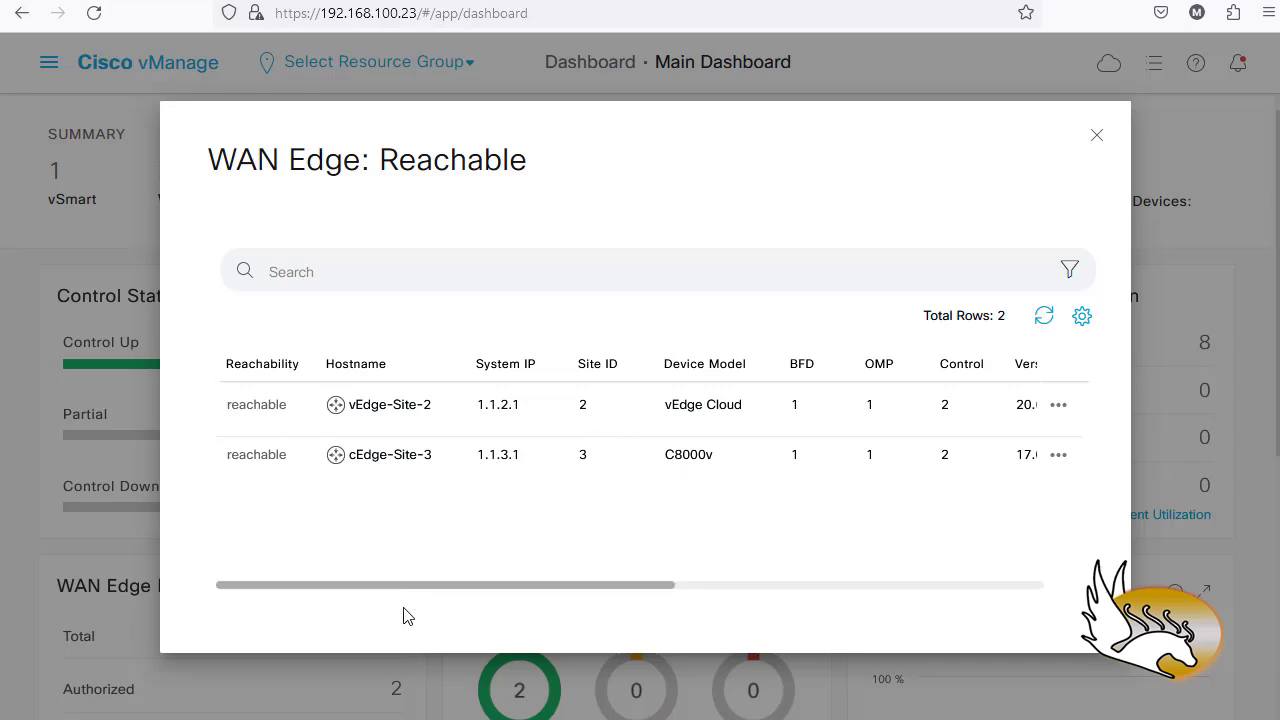
pyautogui.moveTo(400, 590); pyautogui.dragTo(767, 594)
pyautogui.click(1097, 138)
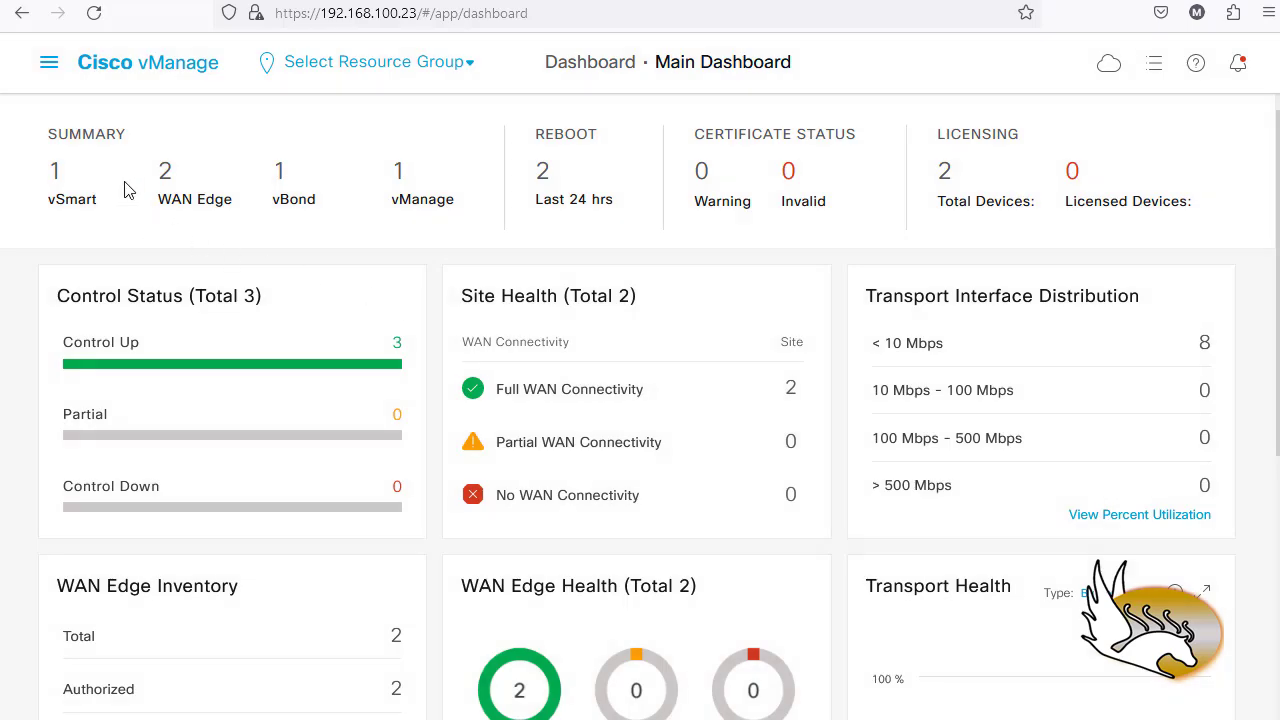
# - Open Configuration > Devices, sort by State, confirm vEdge-Site-2 is In Sync, and refresh
pyautogui.click(48, 62)
pyautogui.moveTo(110, 235)
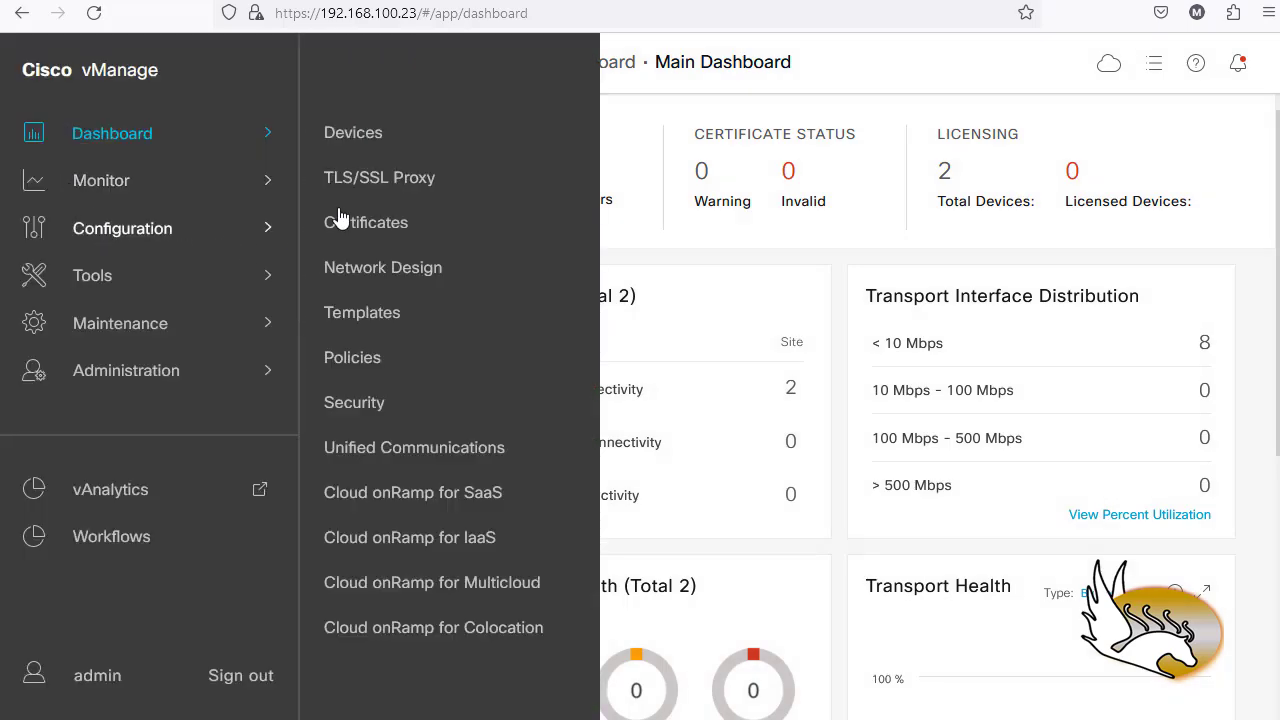
pyautogui.click(330, 134)
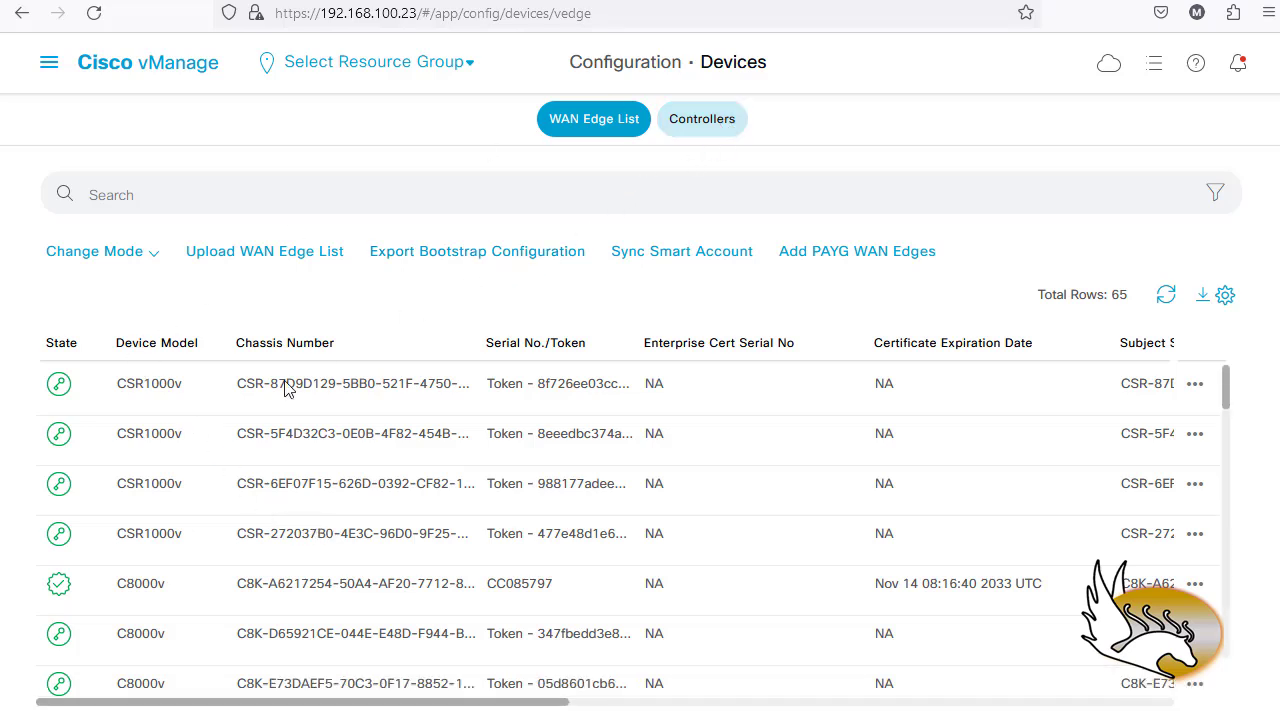
pyautogui.click(62, 350)
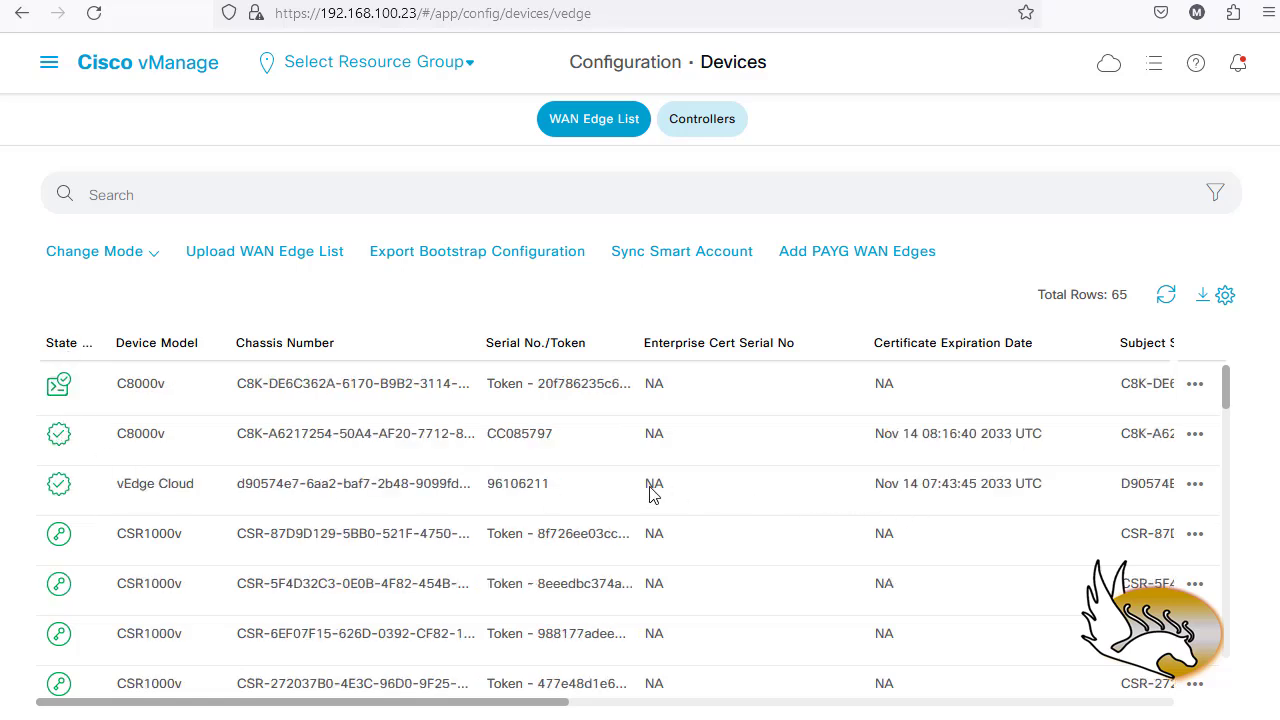
pyautogui.doubleClick(490, 487)
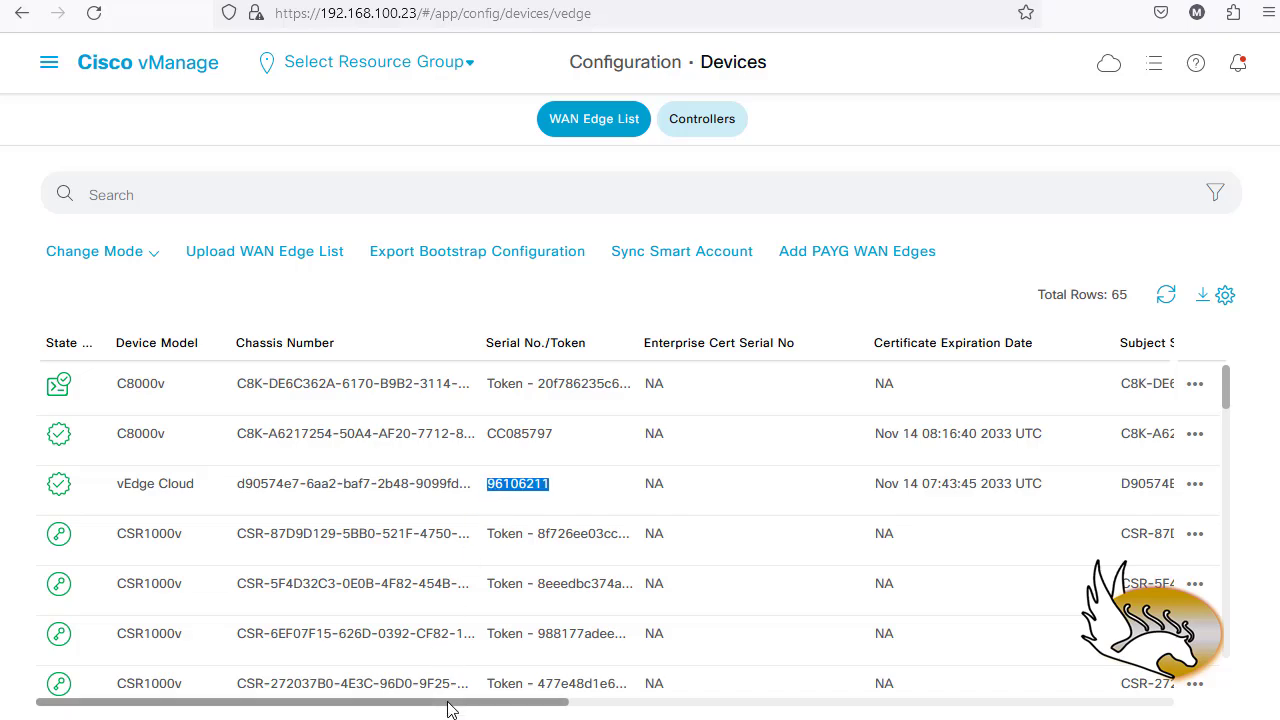
pyautogui.moveTo(451, 706); pyautogui.dragTo(884, 710)
pyautogui.hscroll(5, 1165, 630)
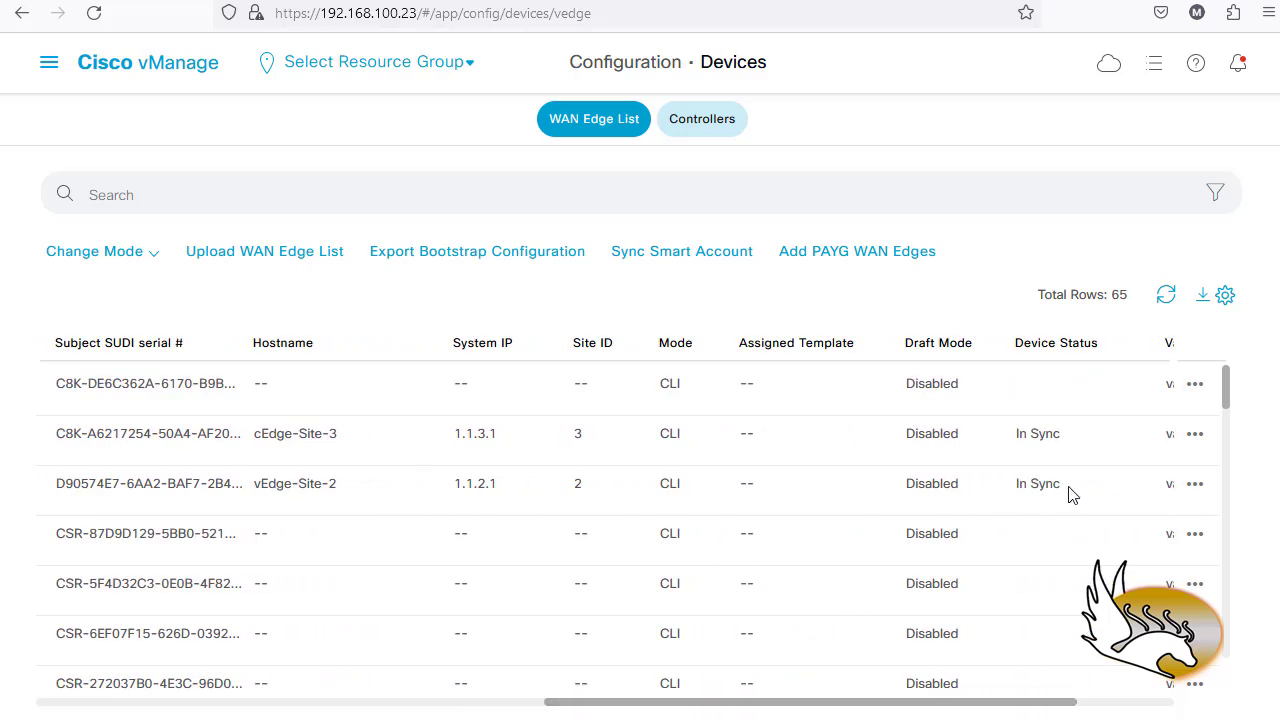
pyautogui.tripleClick(1035, 493)
pyautogui.moveTo(903, 706); pyautogui.dragTo(289, 702)
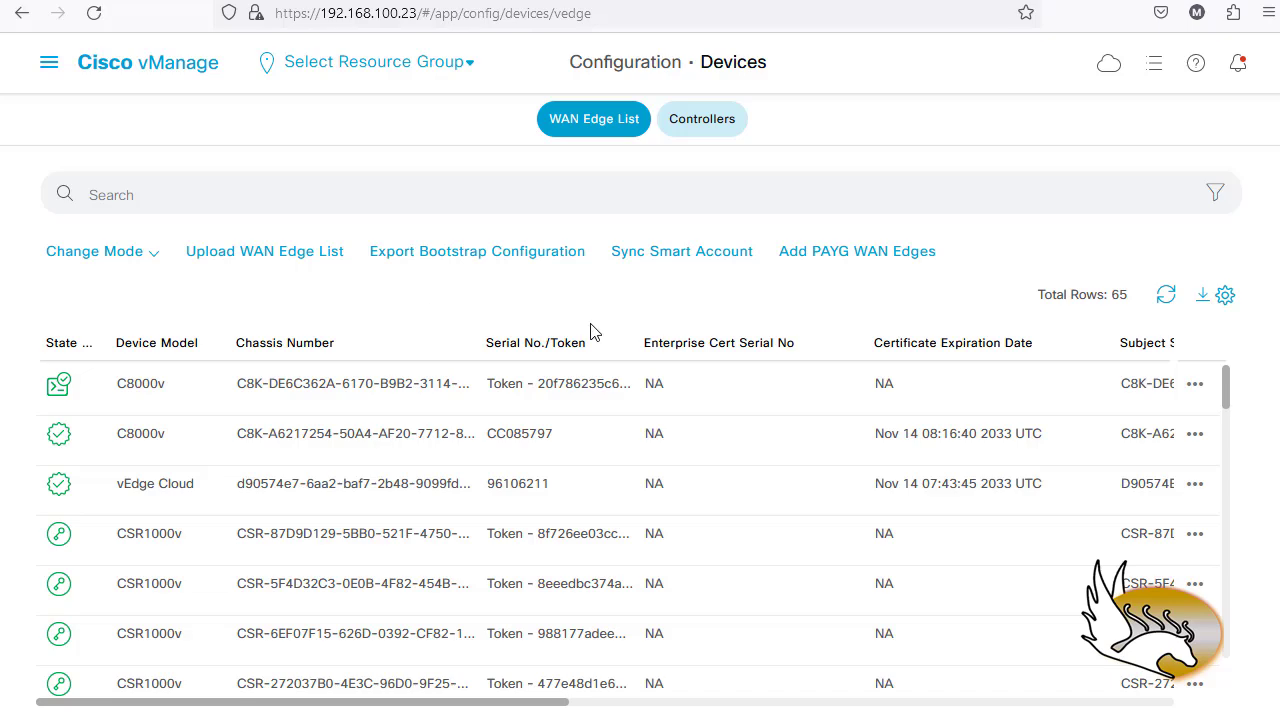
pyautogui.click(1165, 297)
pyautogui.moveTo(537, 707); pyautogui.dragTo(1087, 697)
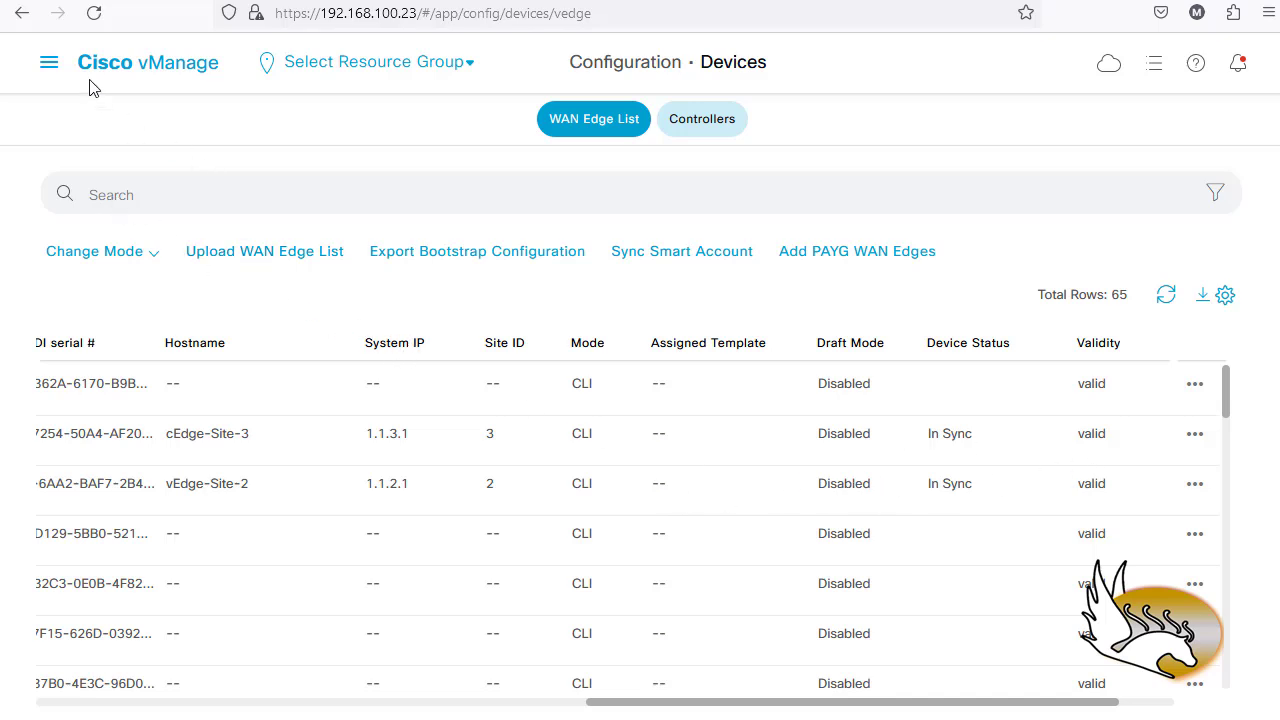
# - Go to Configuration > Templates and choose Attach Devices for WAN_Edge_General_Template
pyautogui.click(48, 68)
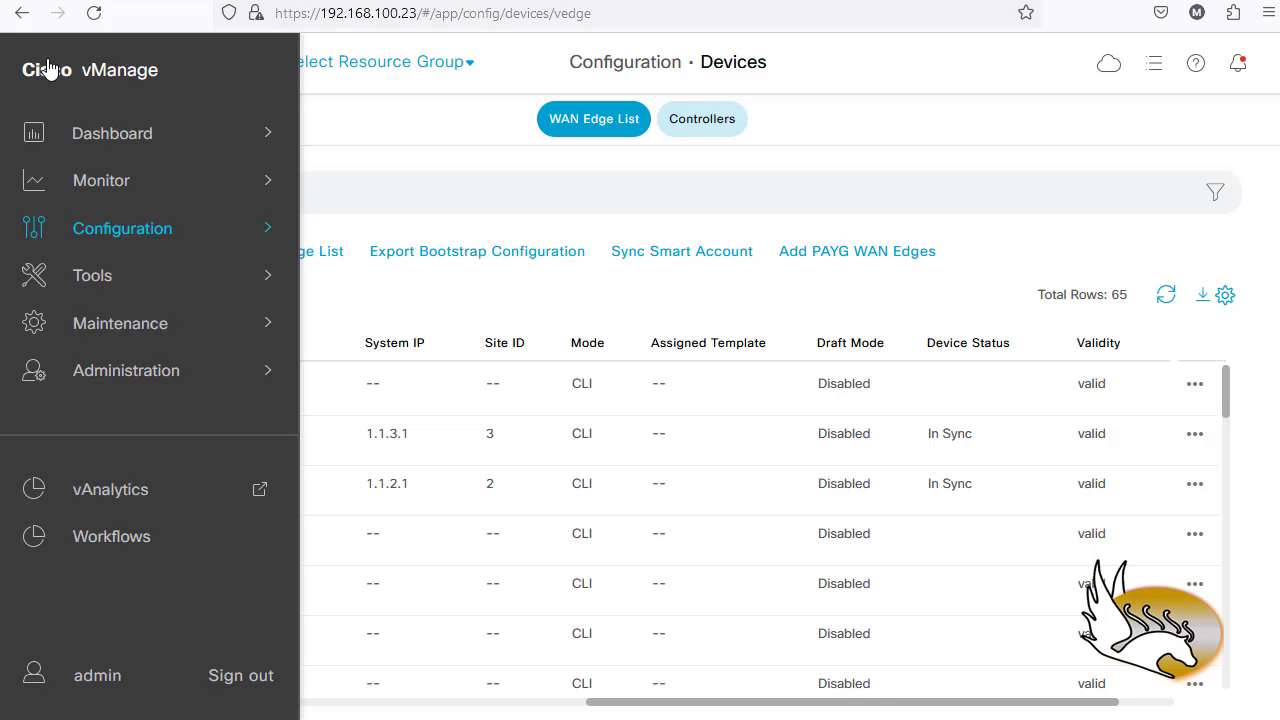
pyautogui.click(163, 243)
pyautogui.click(370, 314)
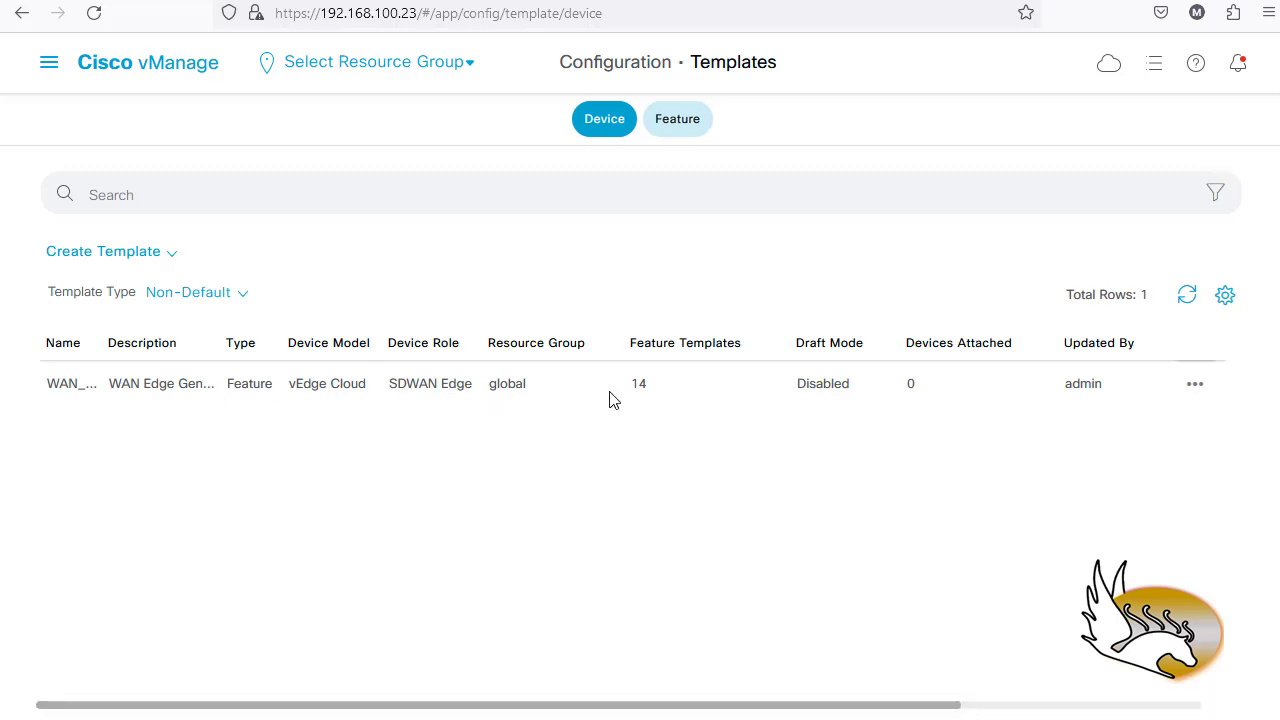
pyautogui.click(1193, 387)
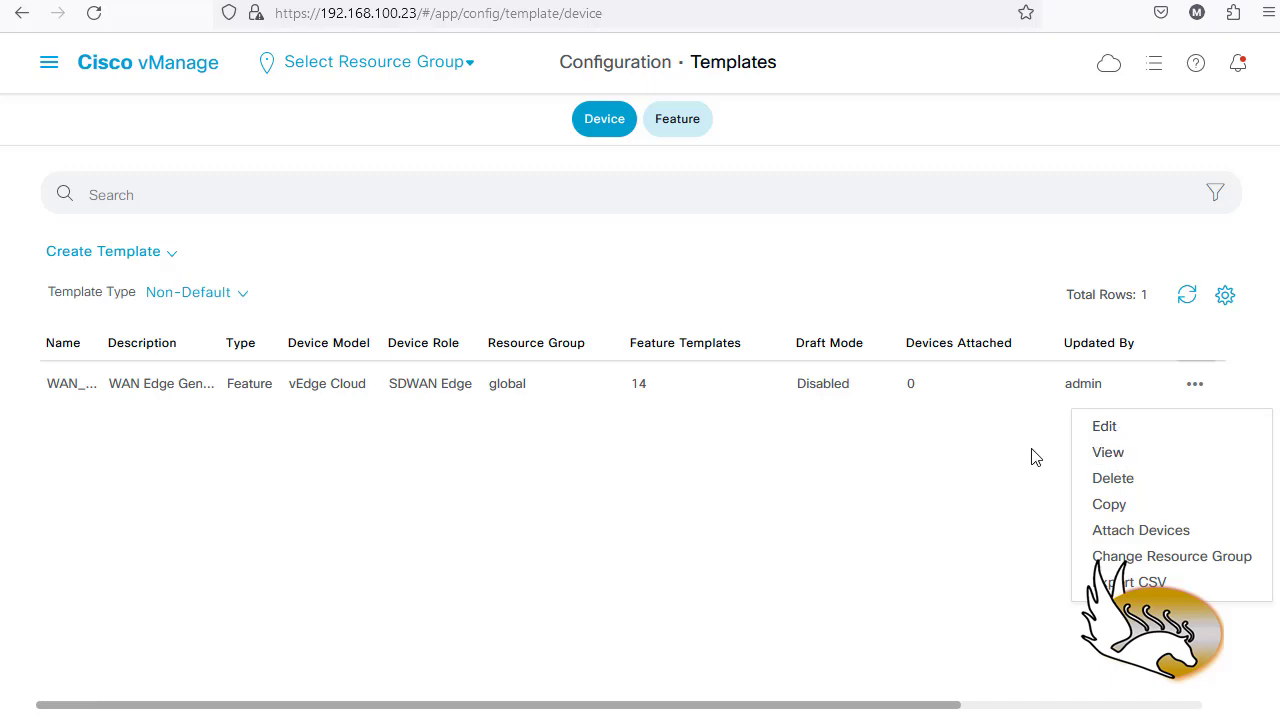
pyautogui.click(1112, 532)
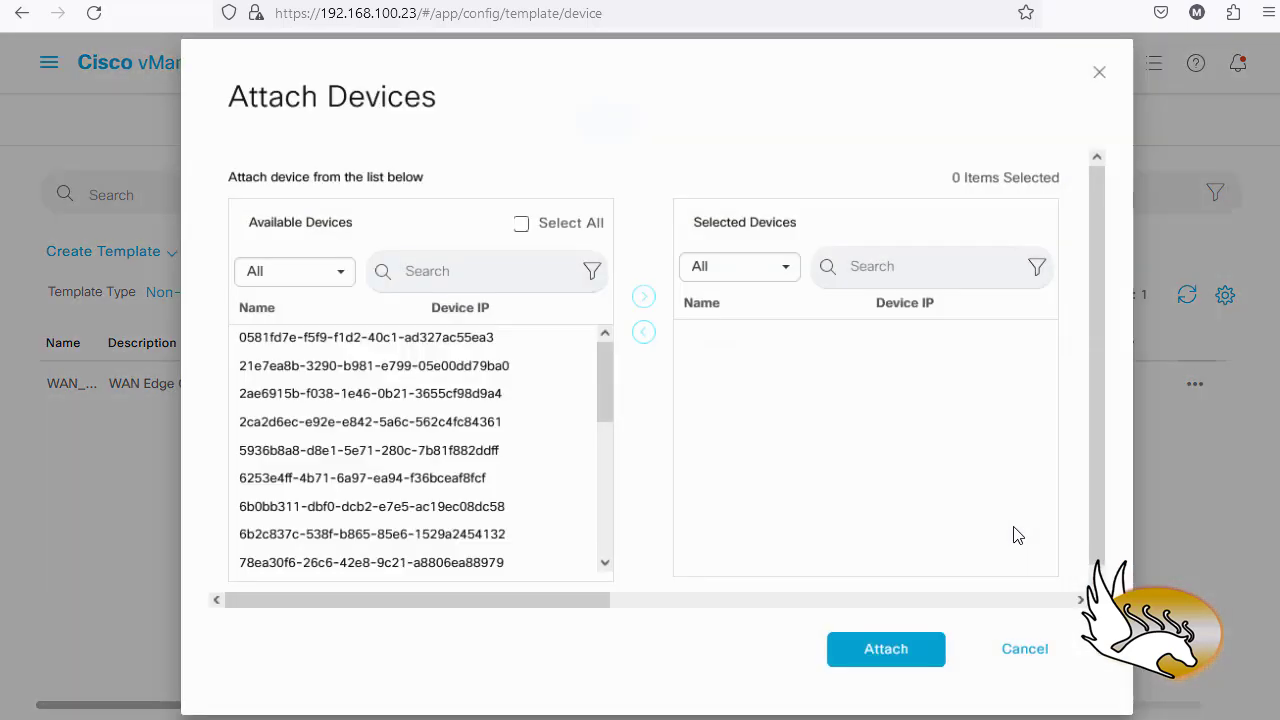
# - Move vEdge-Site-2 into the selected devices and attach it to the template
pyautogui.scroll(-5, 418, 440)
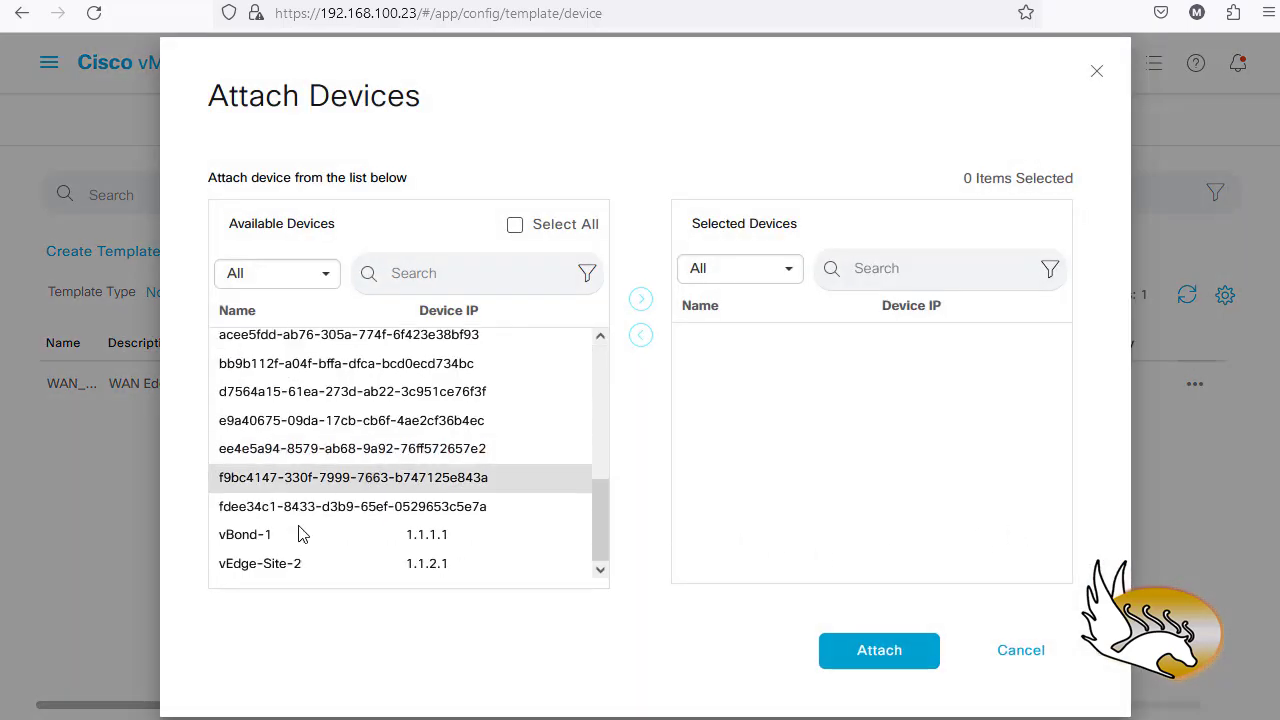
pyautogui.click(258, 566)
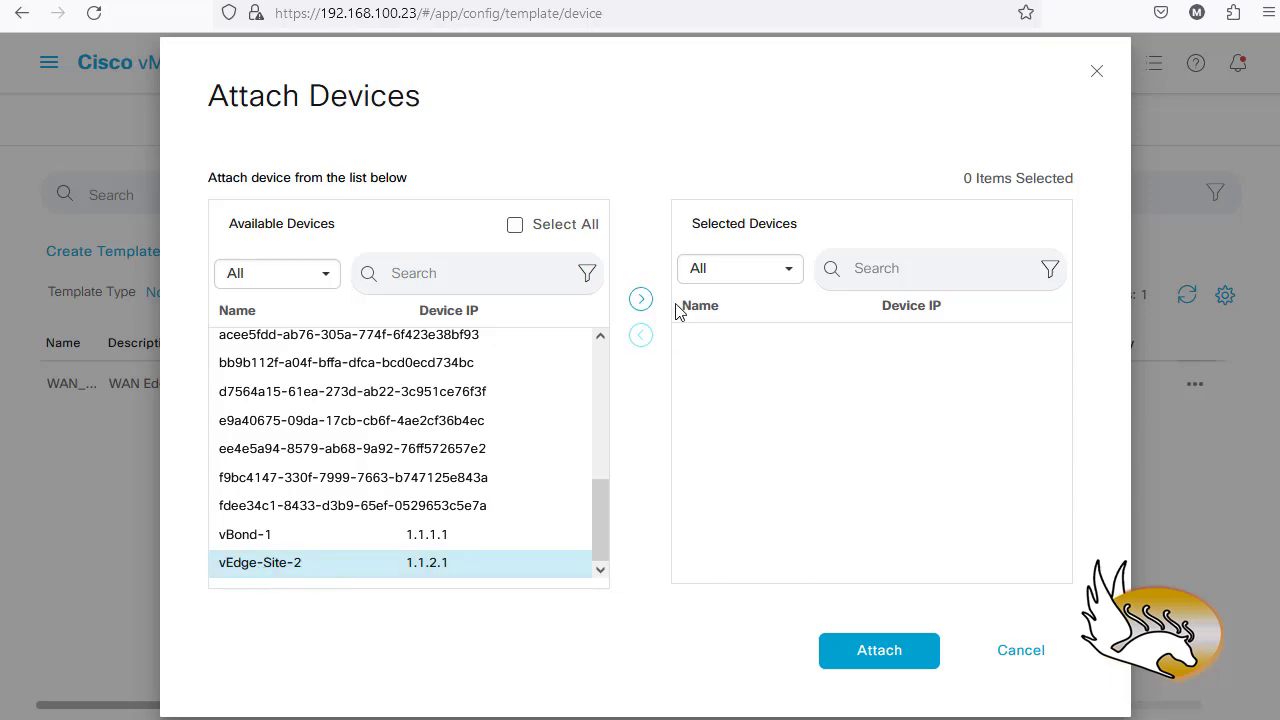
pyautogui.click(640, 298)
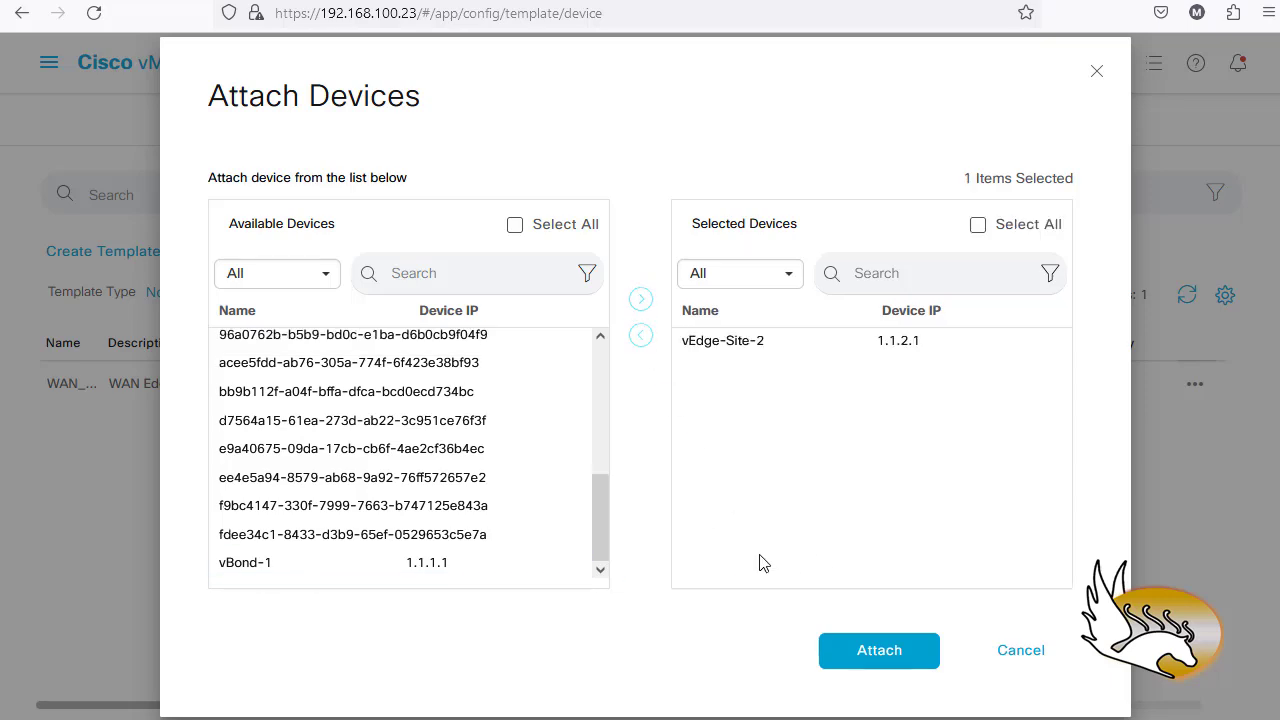
pyautogui.click(873, 652)
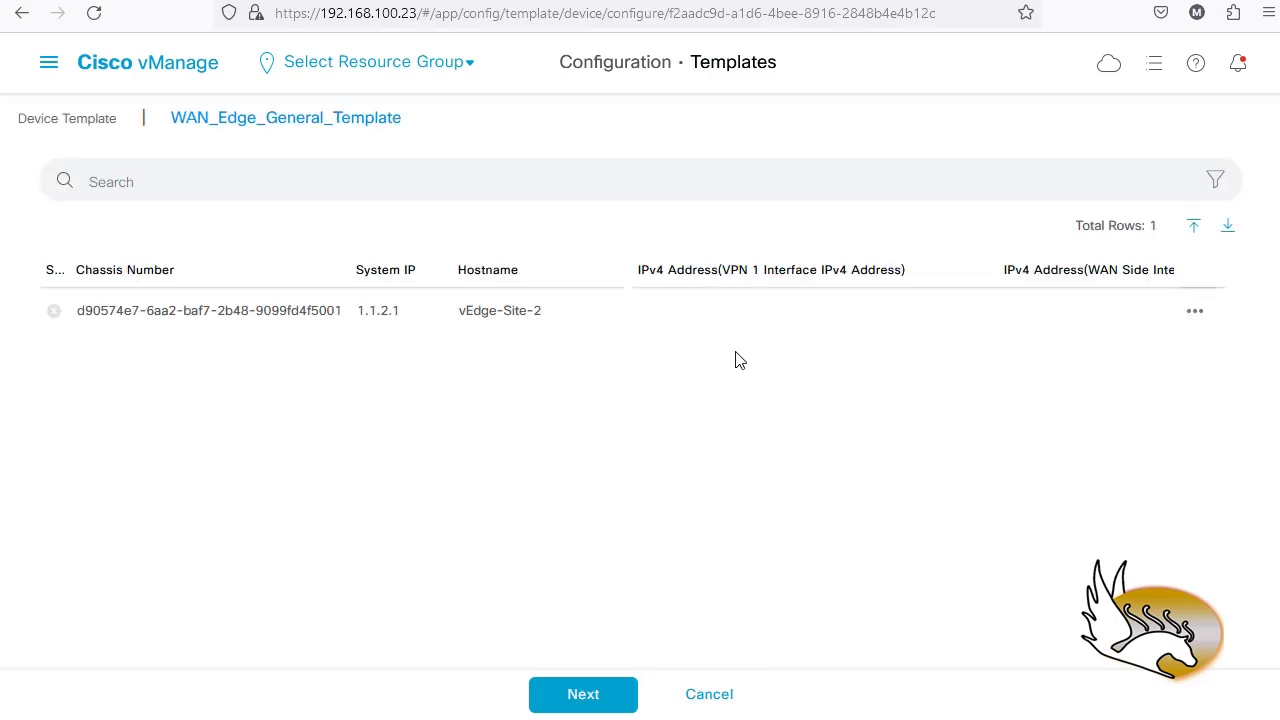
# - Edit vEdge-Site-2's variables, setting VPN 1 address 172.16.21.1/24 and WAN address 100.1.2.1/24
pyautogui.click(1195, 311)
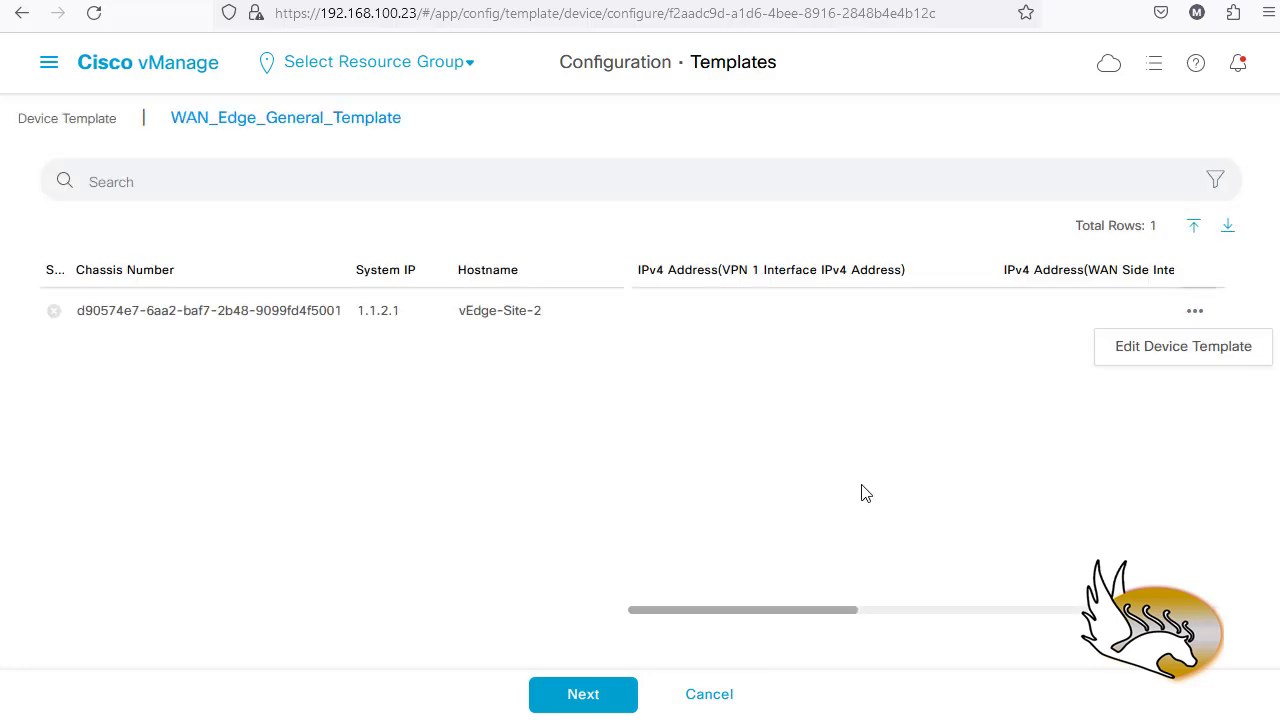
pyautogui.click(1148, 360)
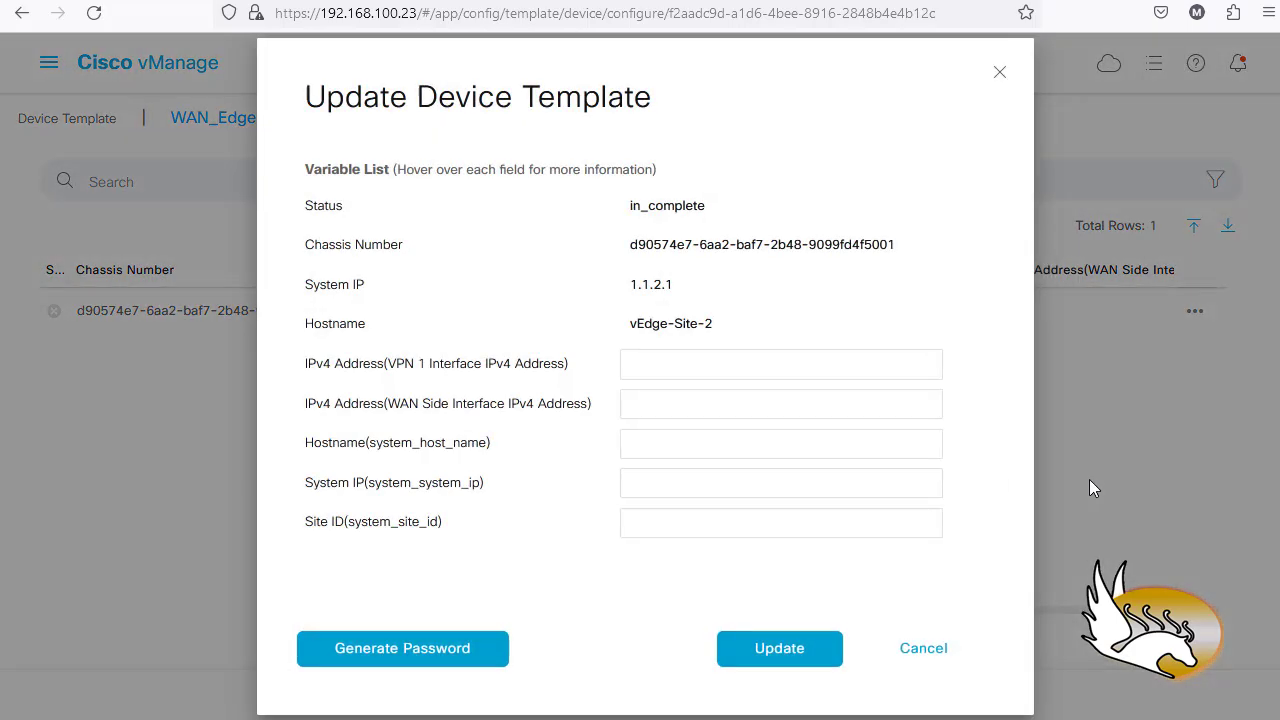
pyautogui.click(645, 362)
pyautogui.write('1')
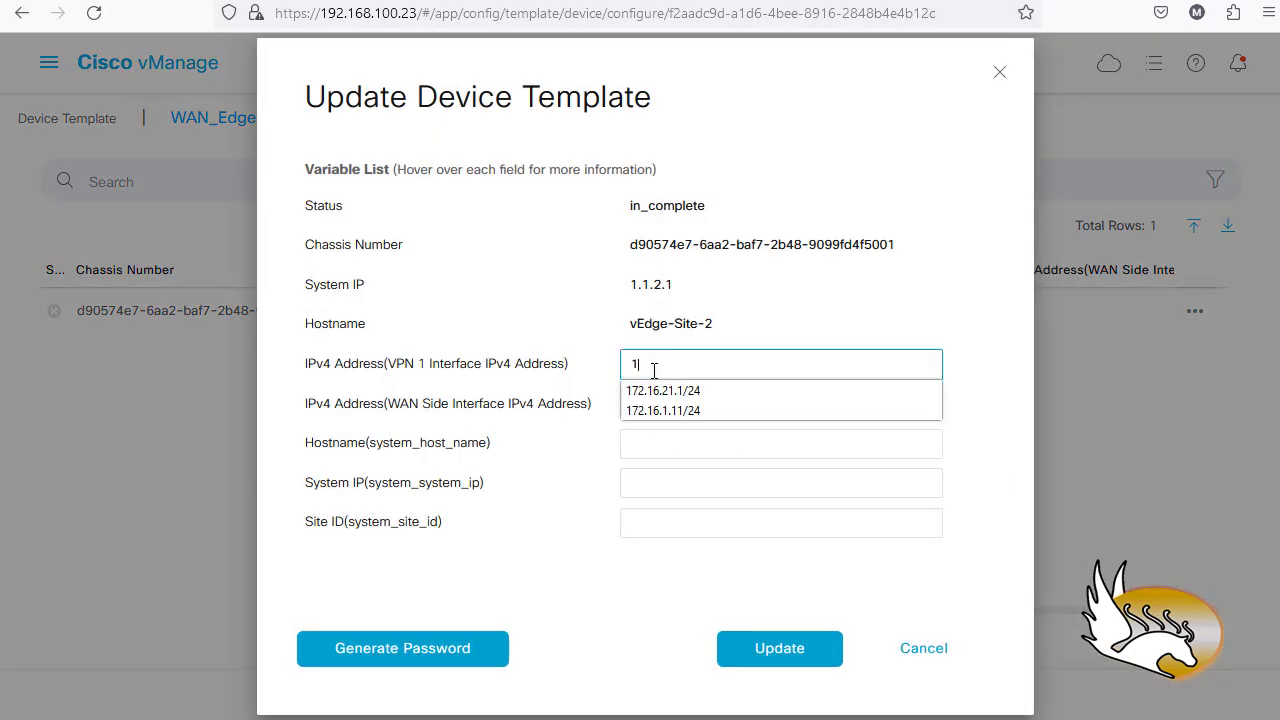
pyautogui.click(715, 391)
pyautogui.click(698, 400)
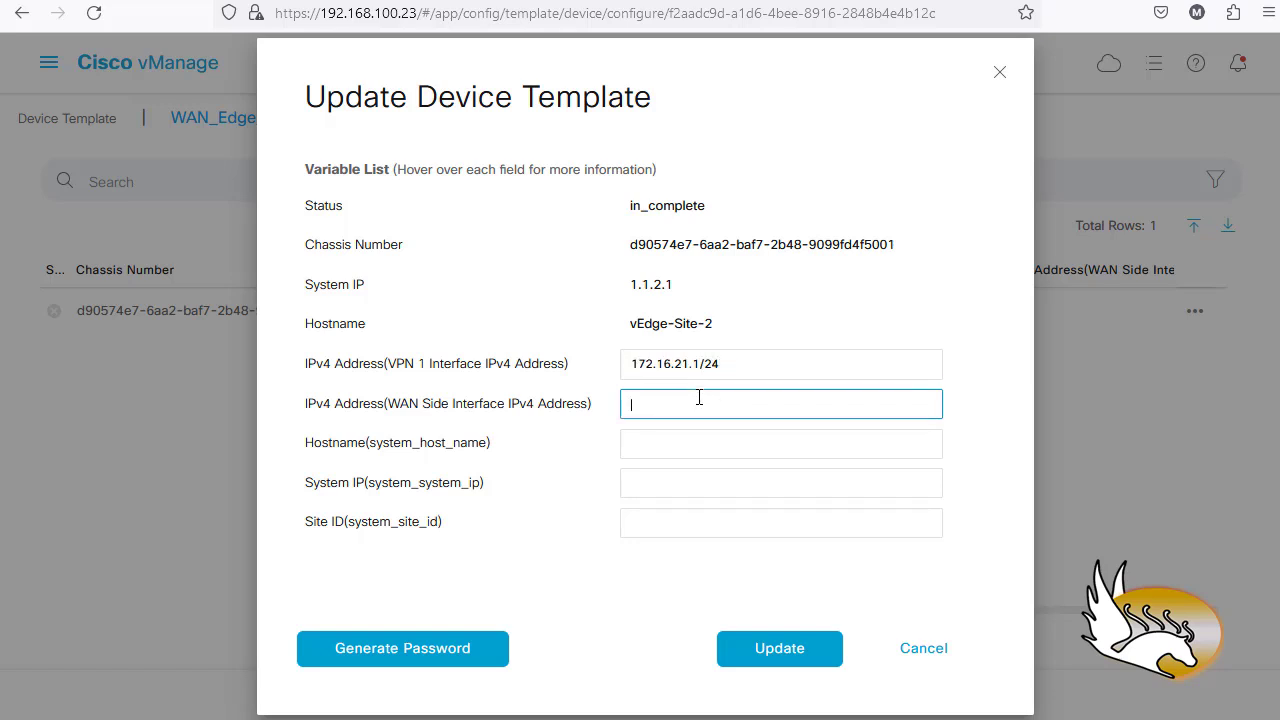
pyautogui.write('1')
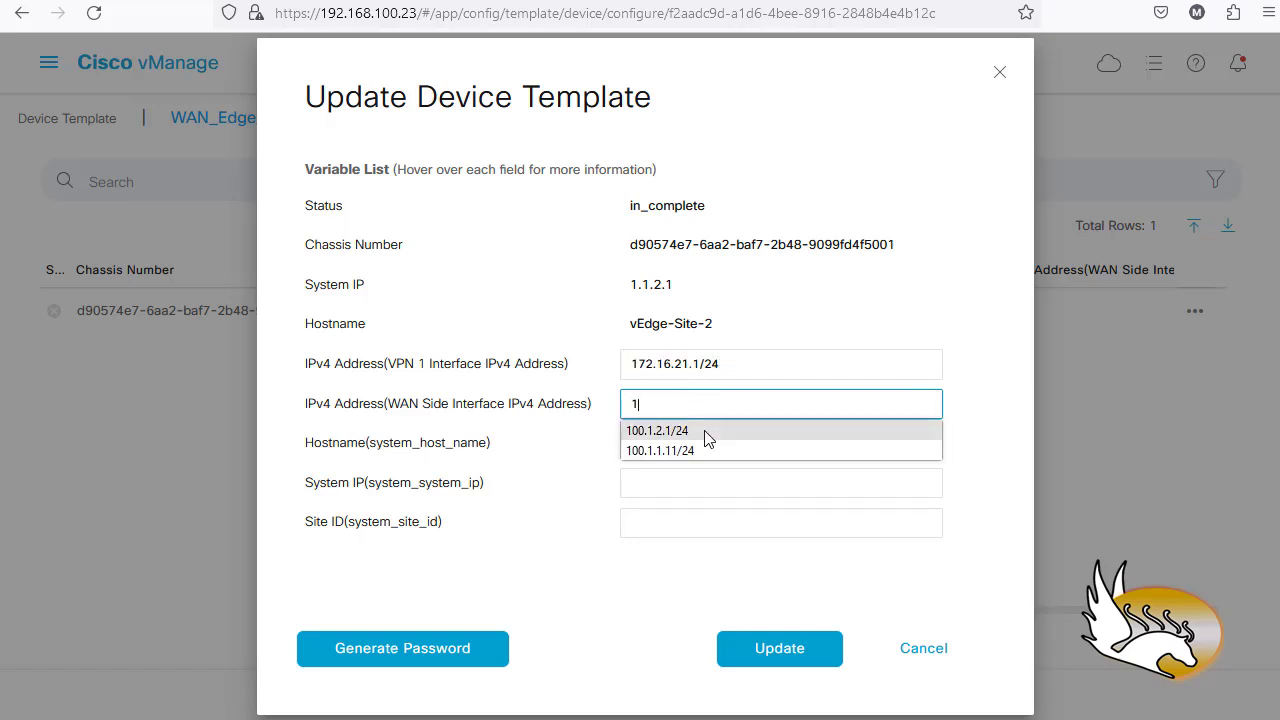
pyautogui.click(706, 433)
# - Set hostname vEdge-Site-2, system IP 1.1.2.1 and site ID 2, update, and load the config preview
pyautogui.click(673, 443)
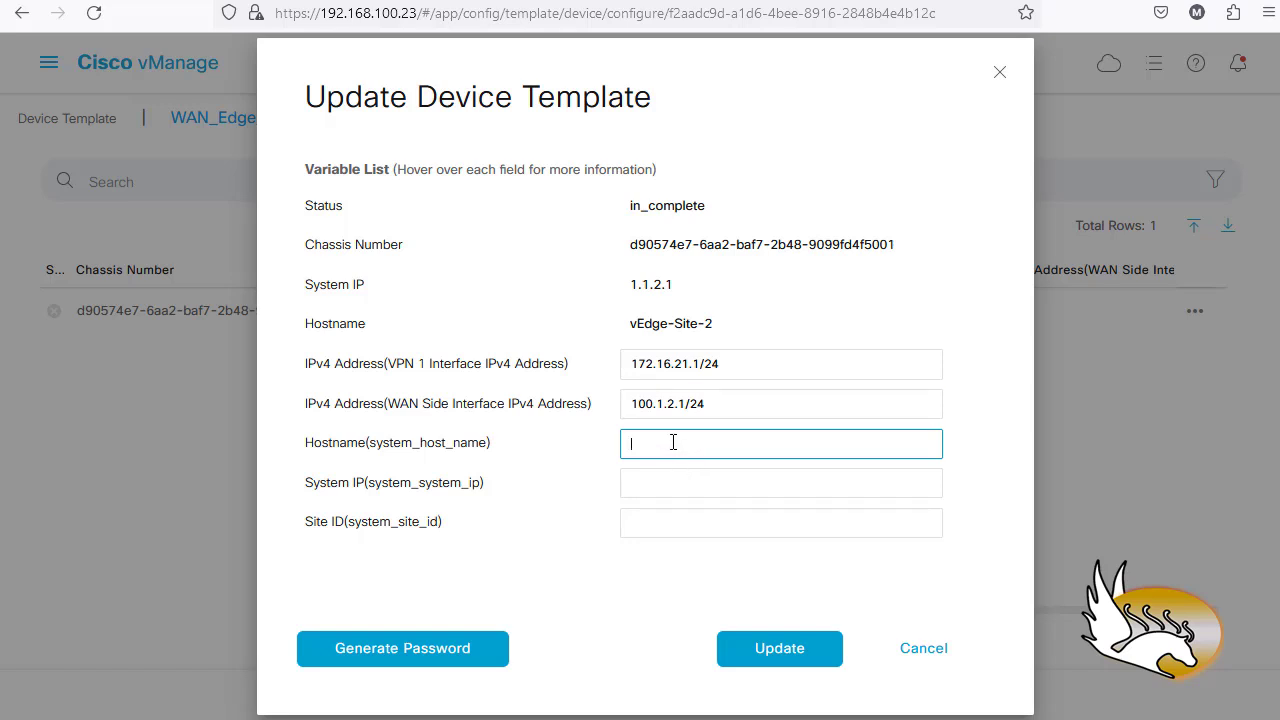
pyautogui.write('v')
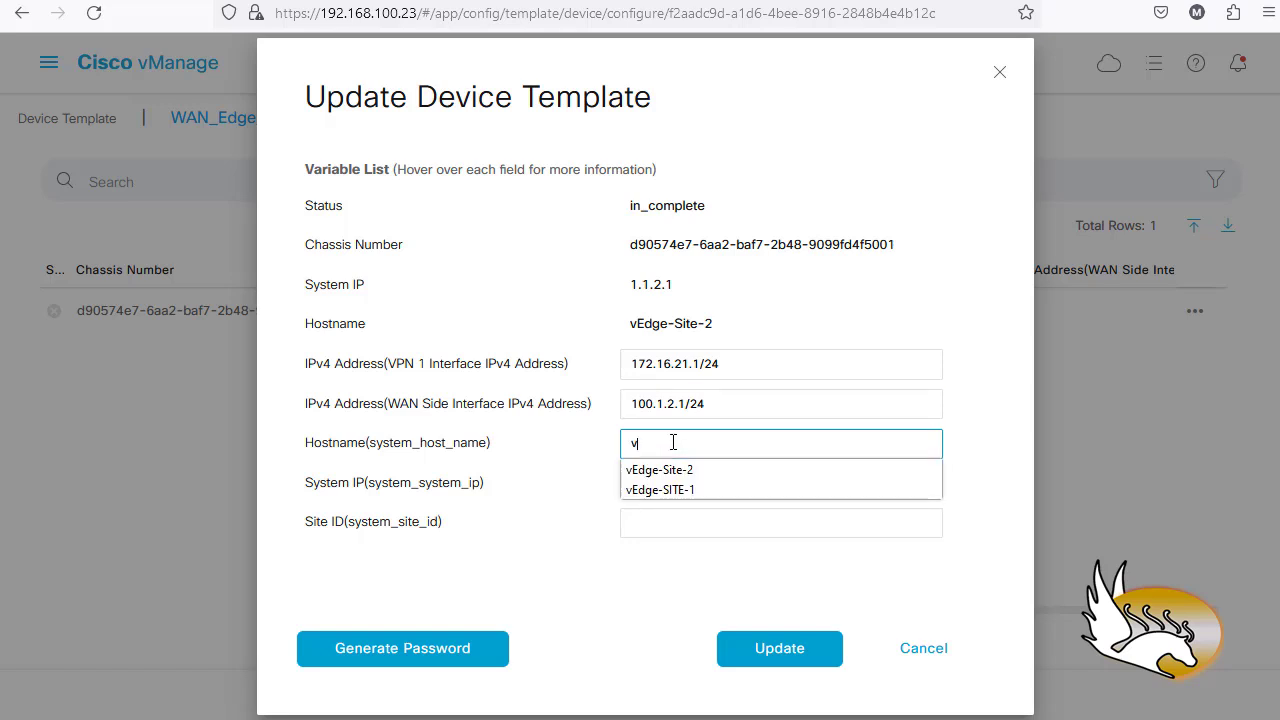
pyautogui.click(700, 470)
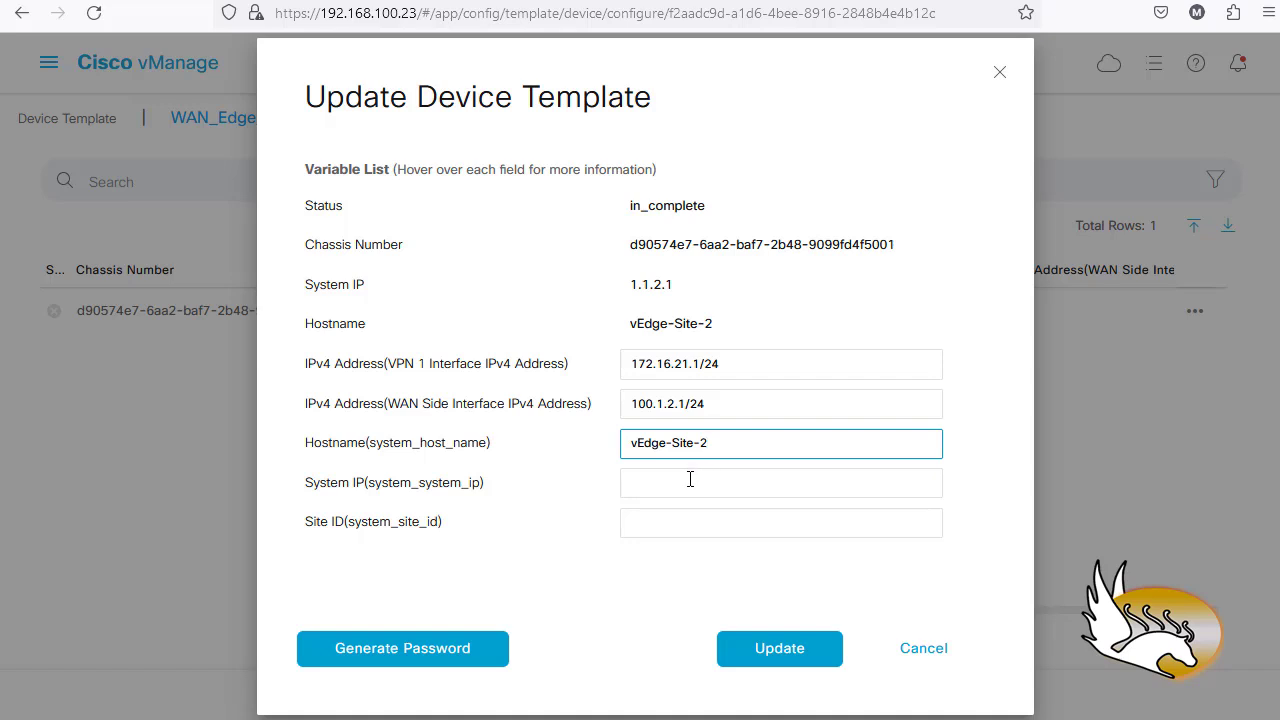
pyautogui.click(689, 480)
pyautogui.write('1')
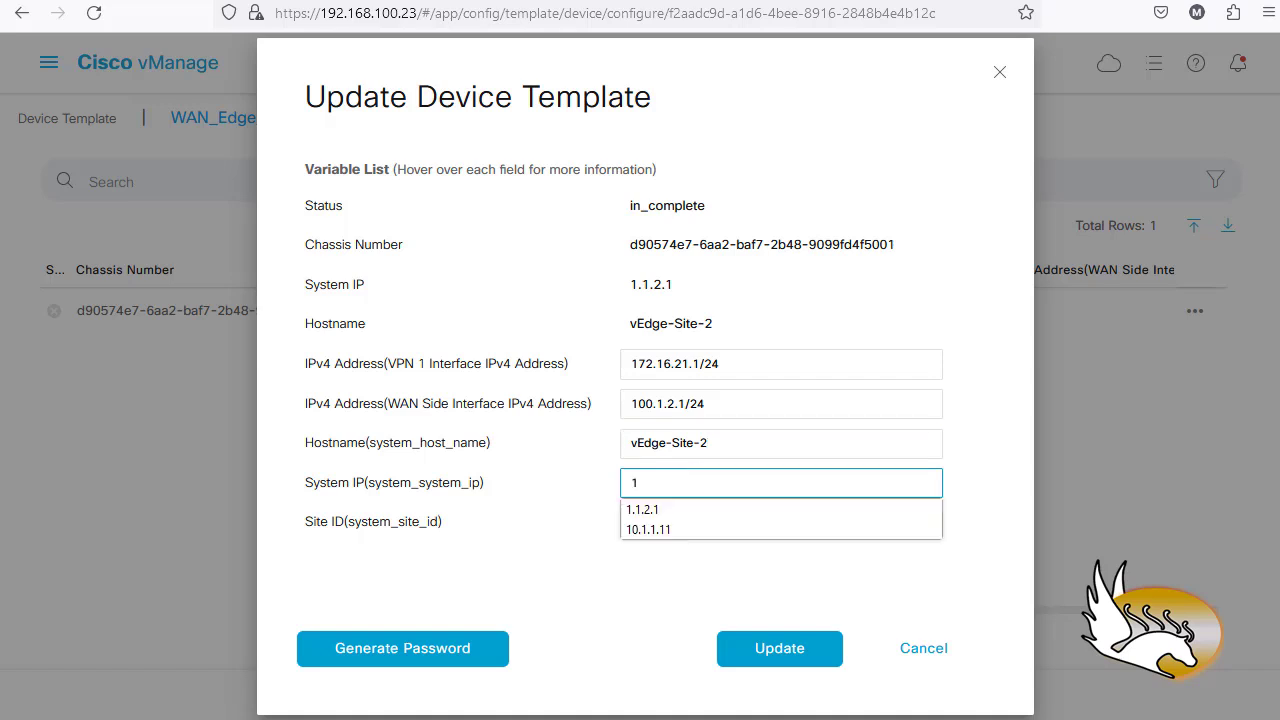
pyautogui.click(691, 506)
pyautogui.click(687, 513)
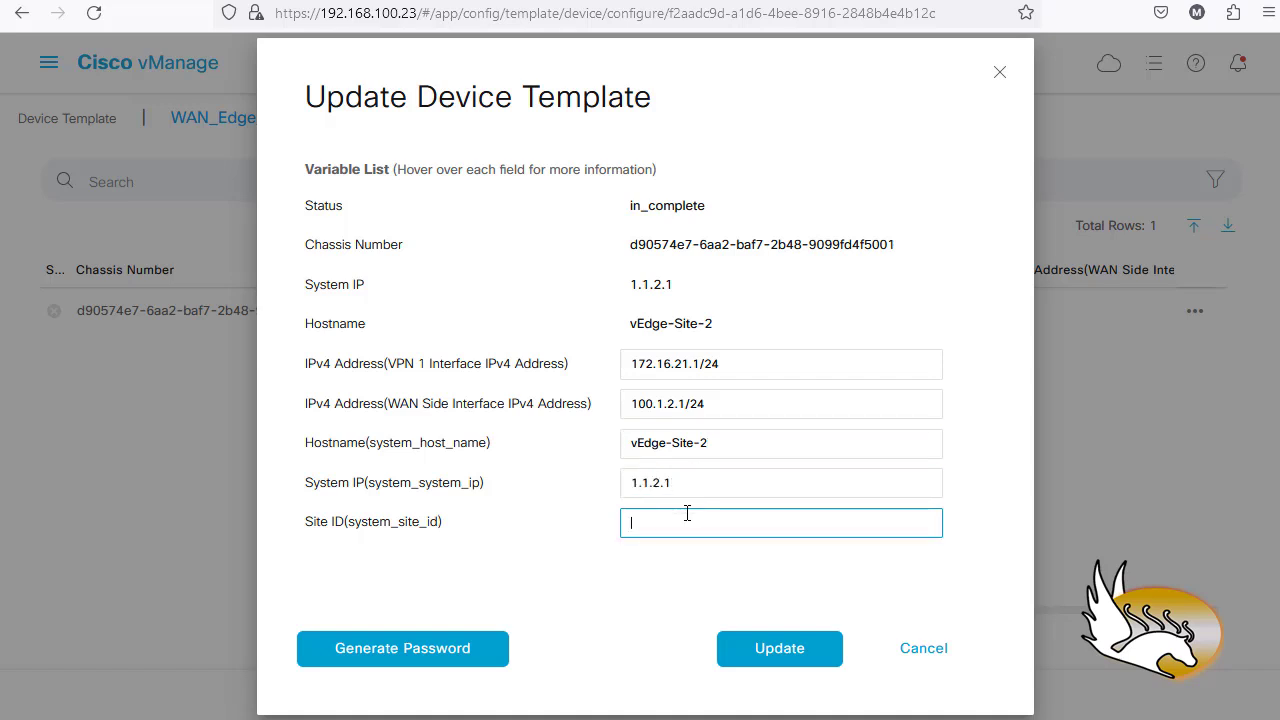
pyautogui.write('2')
pyautogui.click(771, 641)
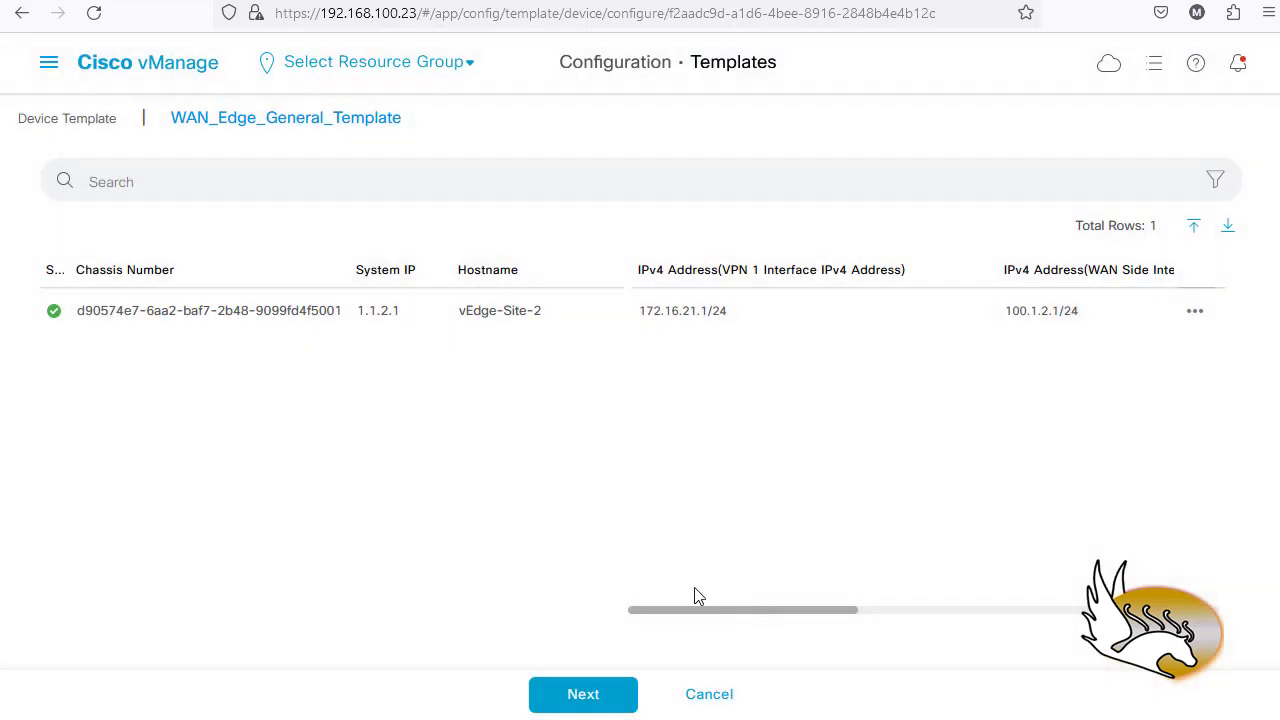
pyautogui.click(620, 694)
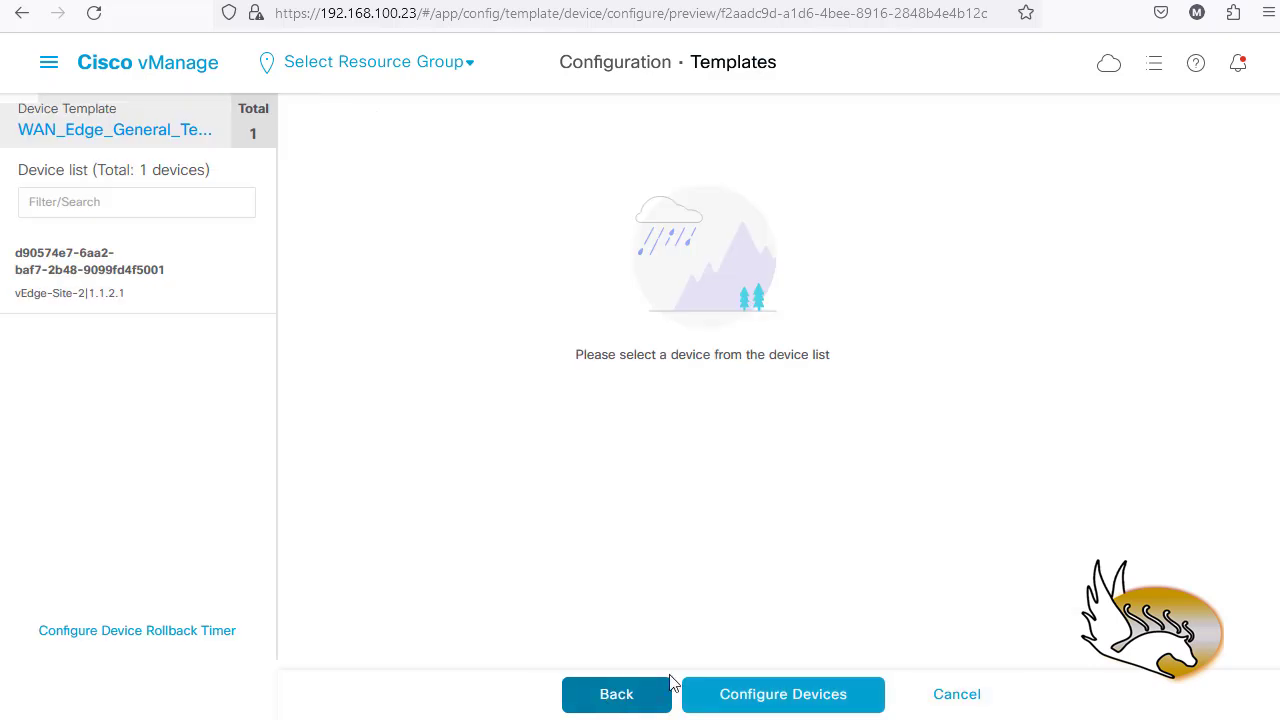
pyautogui.click(114, 274)
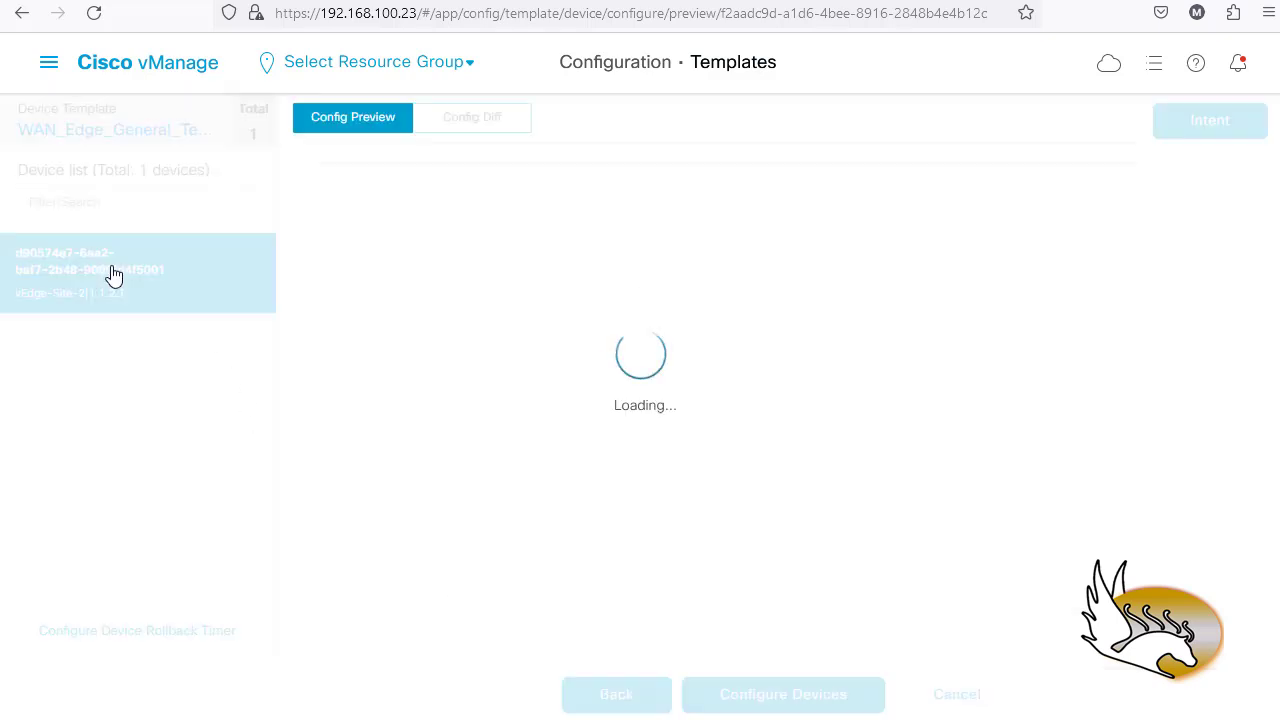